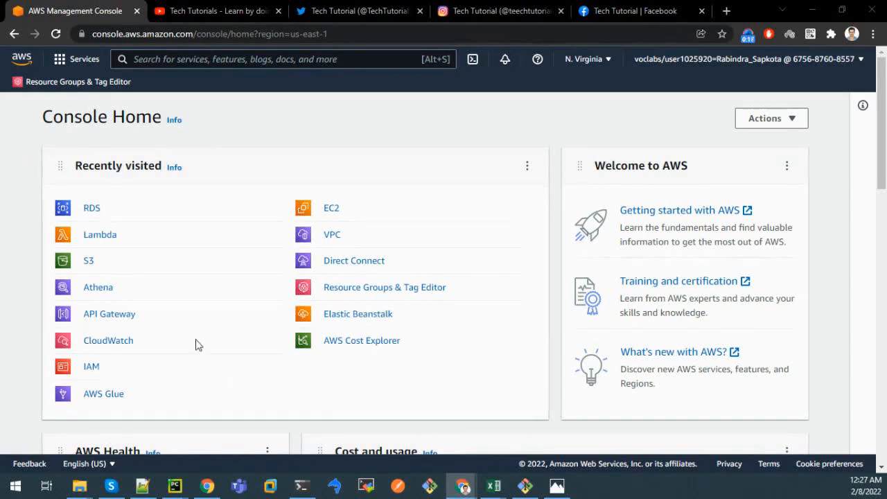
Find and open the RDS service, and view the project.PNG architecture diagram.
{"action": "left_click", "coordinate": [167, 60]}
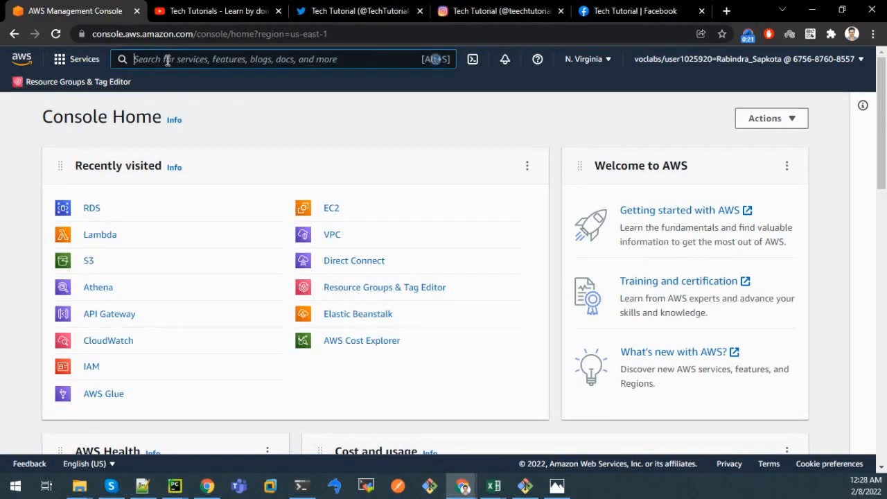
{"action": "type", "text": "rds"}
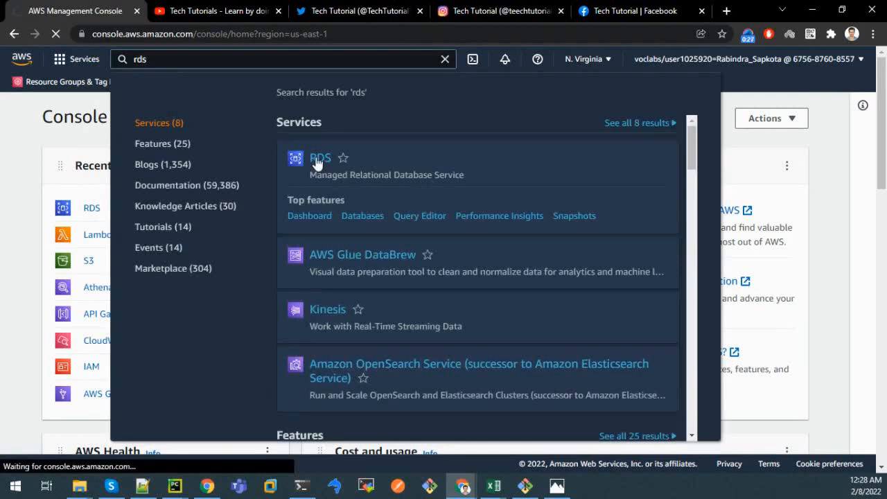
{"action": "left_click", "coordinate": [556, 485]}
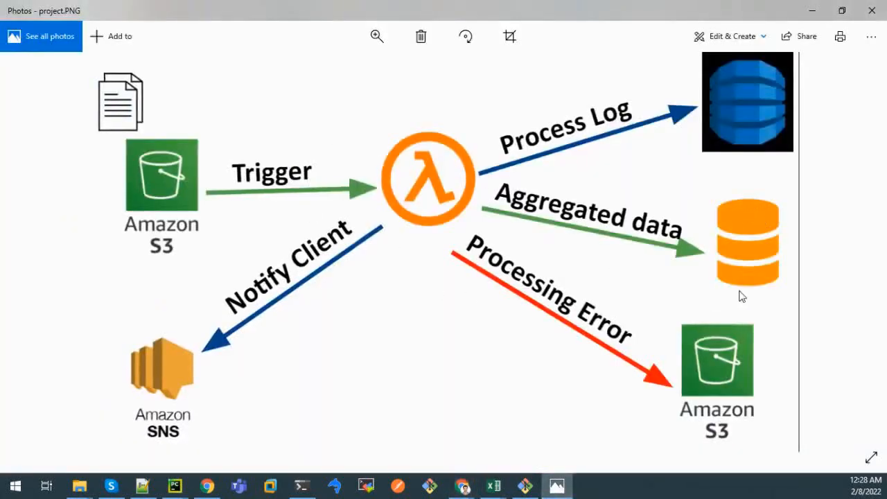
{"action": "left_click", "coordinate": [812, 10]}
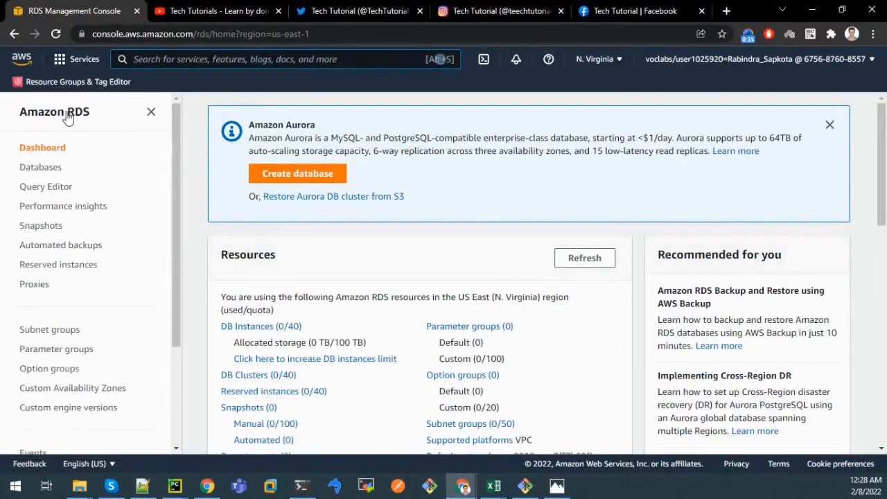
Start creating a new RDS database and choose MySQL as the engine type.
{"action": "left_click", "coordinate": [272, 177]}
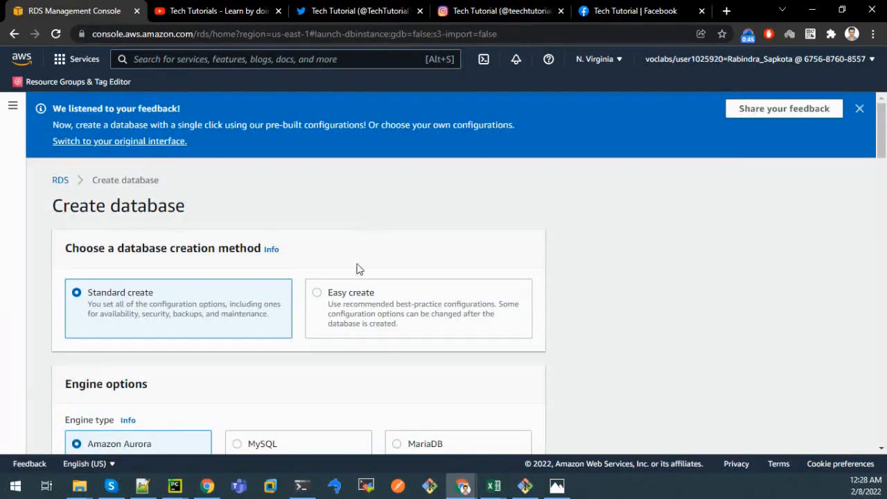
{"action": "scroll", "coordinate": [625, 295], "scroll_direction": "down", "scroll_amount": 3}
{"action": "scroll", "coordinate": [622, 291], "scroll_direction": "down", "scroll_amount": 2}
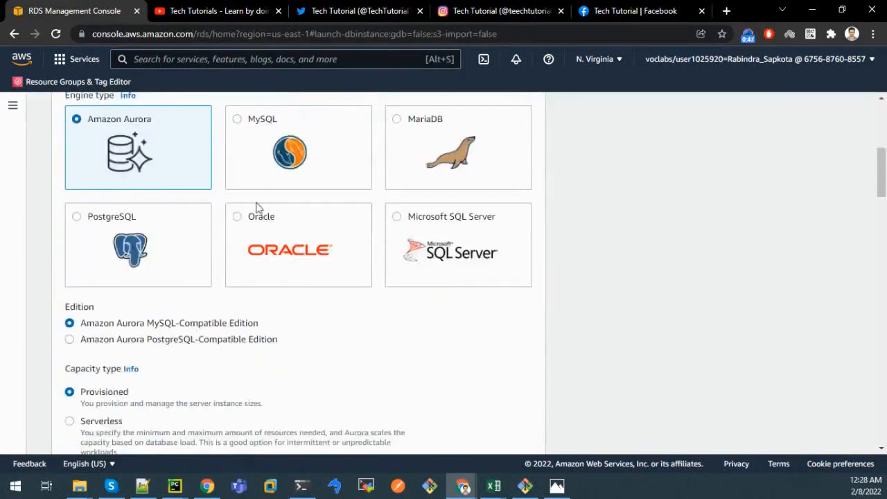
{"action": "left_click", "coordinate": [240, 126]}
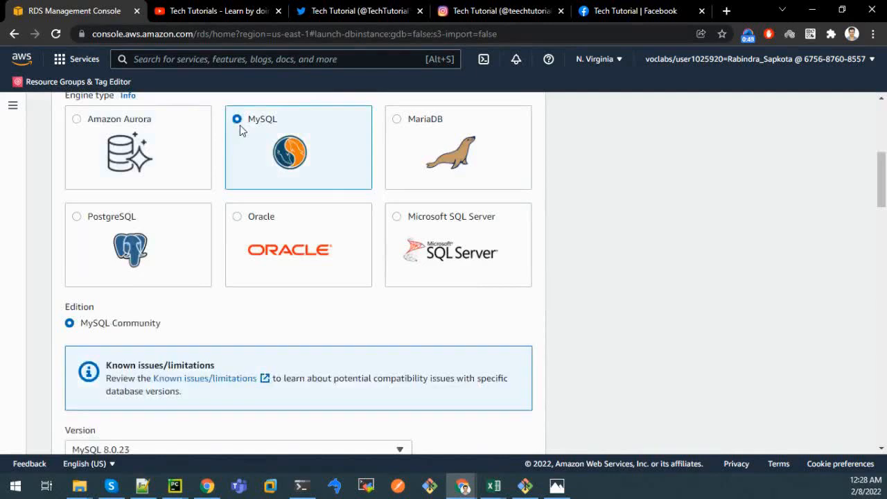
Choose the Free tier template for the MySQL database.
{"action": "scroll", "coordinate": [780, 305], "scroll_direction": "down", "scroll_amount": 2}
{"action": "scroll", "coordinate": [771, 257], "scroll_direction": "down", "scroll_amount": 3}
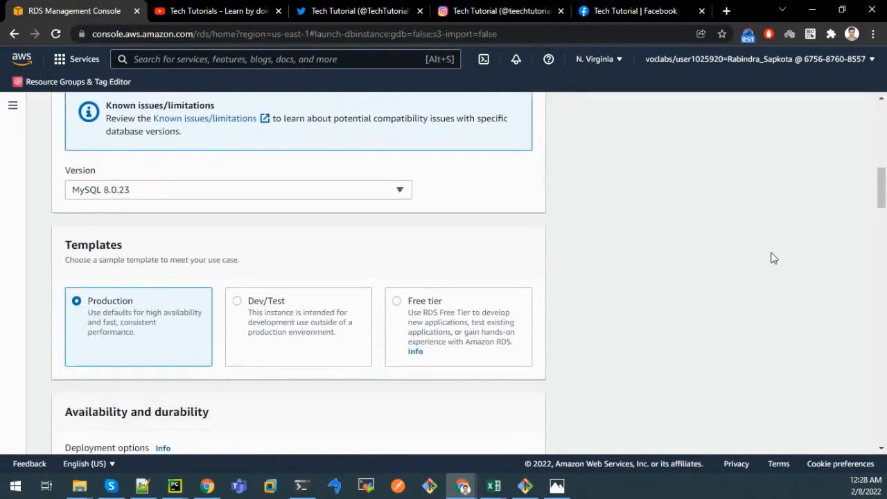
{"action": "left_click", "coordinate": [406, 237]}
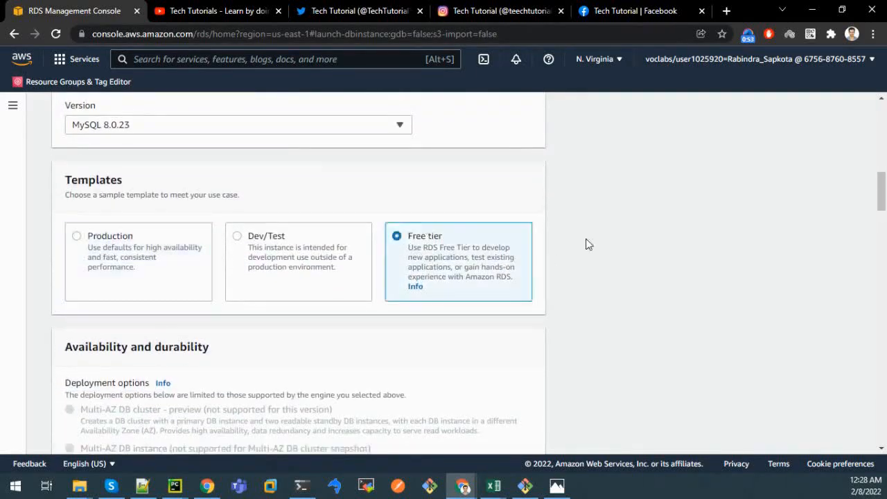
Enable automatic generation of the master password in the database's credentials settings.
{"action": "scroll", "coordinate": [587, 242], "scroll_direction": "down", "scroll_amount": 3}
{"action": "scroll", "coordinate": [586, 244], "scroll_direction": "down", "scroll_amount": 4}
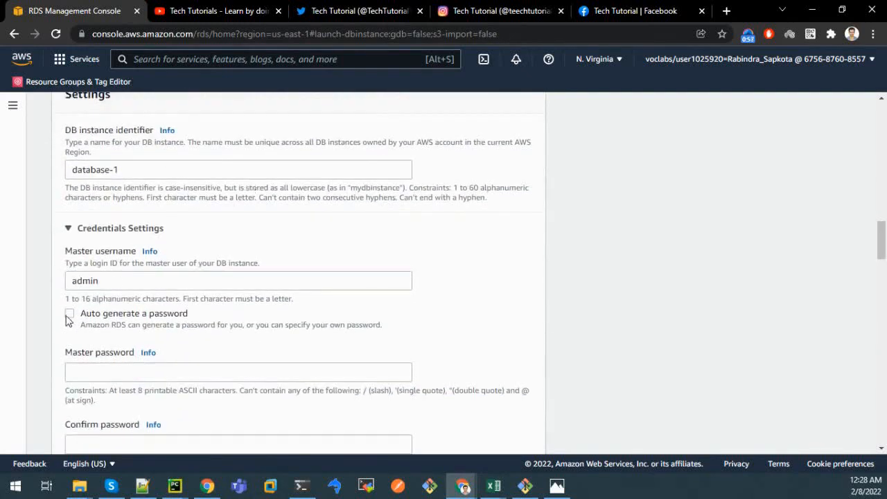
{"action": "left_click", "coordinate": [69, 315]}
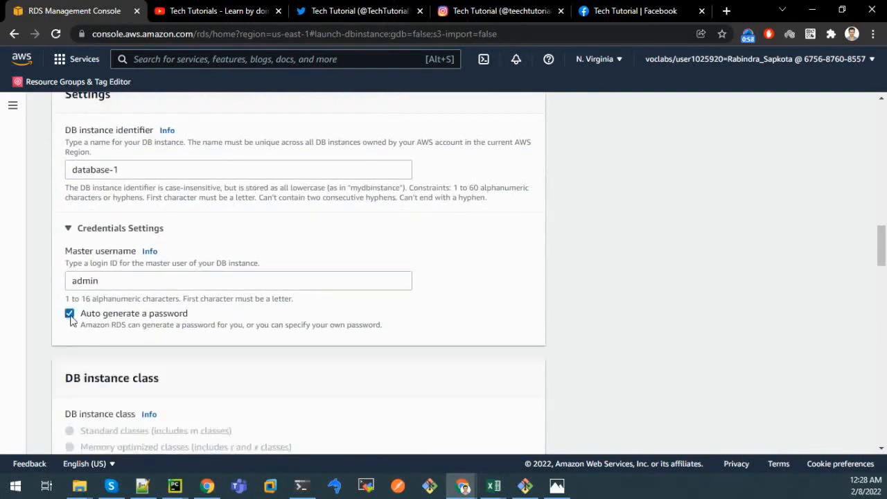
Copy the master username admin and switch briefly to the text editor and back.
{"action": "double_click", "coordinate": [110, 282]}
{"action": "right_click", "coordinate": [75, 279]}
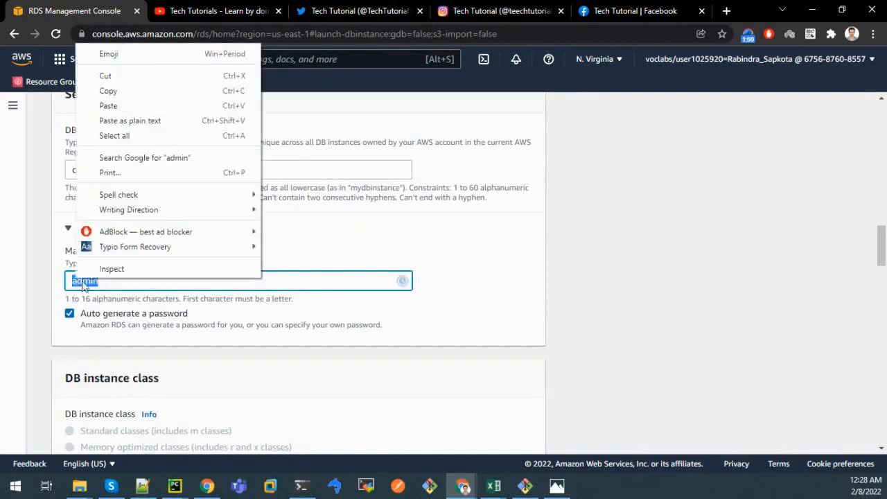
{"action": "left_click", "coordinate": [108, 90]}
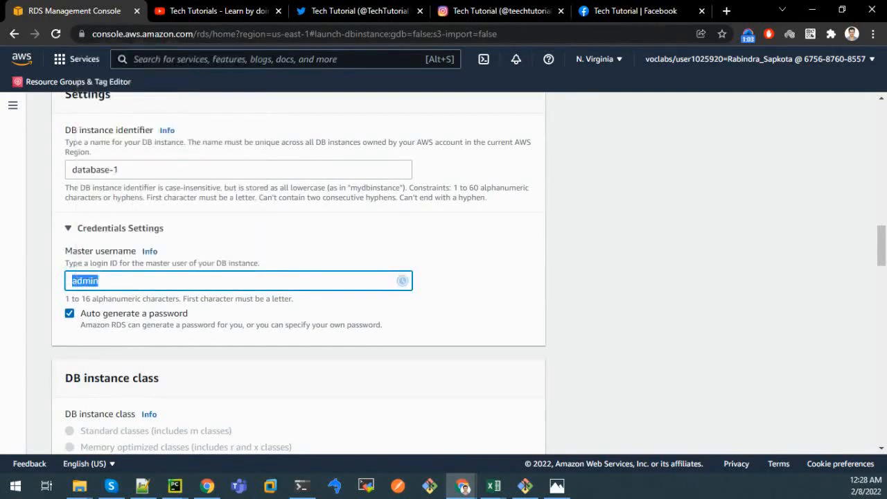
{"action": "left_click", "coordinate": [142, 485]}
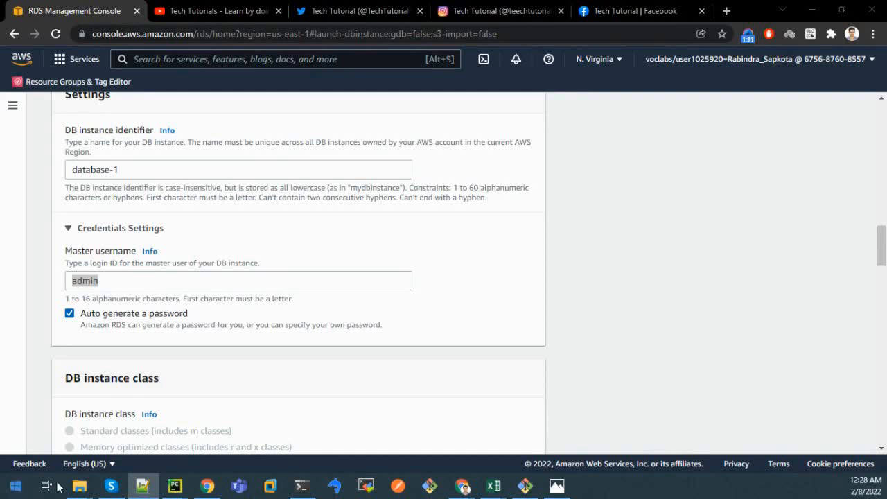
{"action": "left_click", "coordinate": [42, 330]}
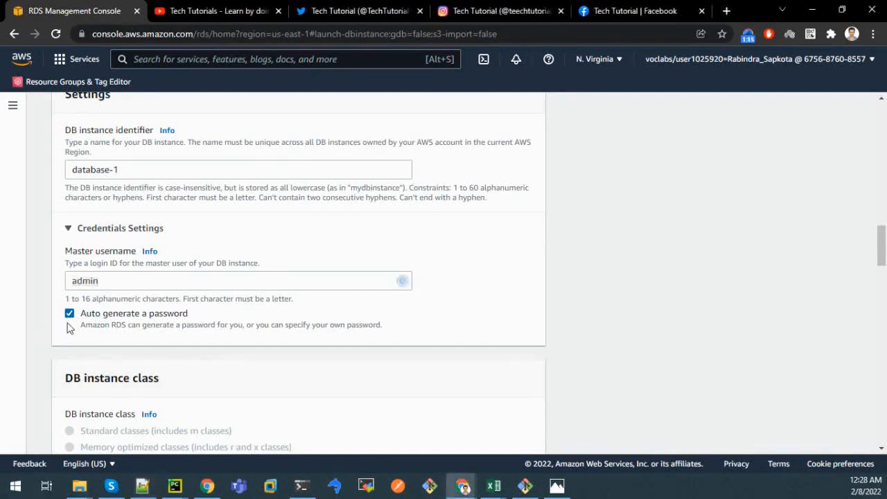
Set public access to Yes in the database's connectivity settings.
{"action": "scroll", "coordinate": [67, 329], "scroll_direction": "down", "scroll_amount": 2}
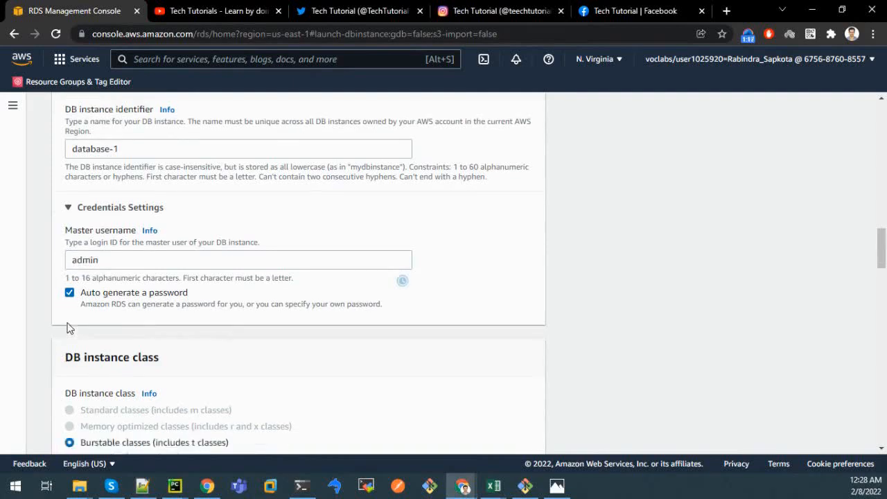
{"action": "scroll", "coordinate": [69, 330], "scroll_direction": "down", "scroll_amount": 4}
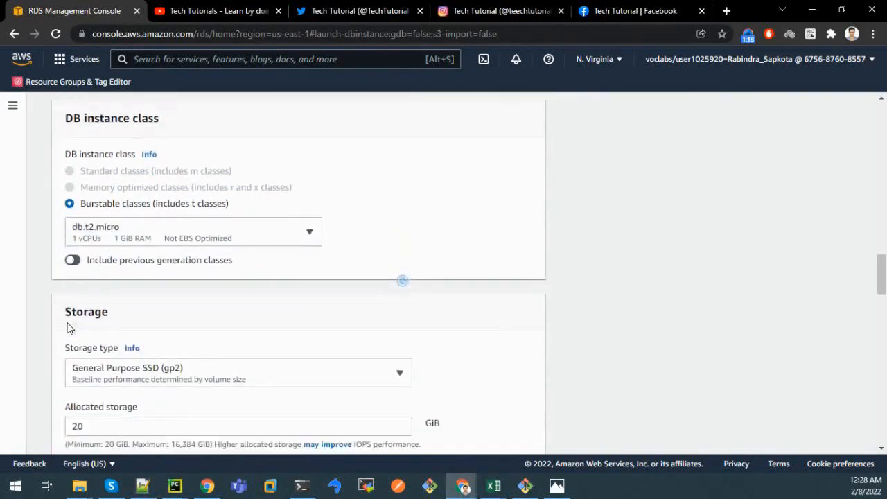
{"action": "scroll", "coordinate": [70, 297], "scroll_direction": "down", "scroll_amount": 1}
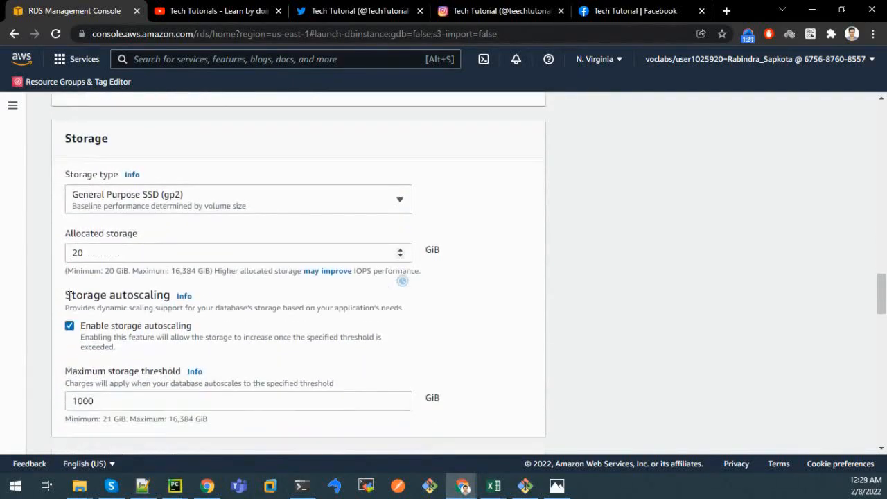
{"action": "scroll", "coordinate": [70, 298], "scroll_direction": "up", "scroll_amount": 3}
{"action": "scroll", "coordinate": [69, 301], "scroll_direction": "down", "scroll_amount": 3}
{"action": "scroll", "coordinate": [70, 302], "scroll_direction": "down", "scroll_amount": 1}
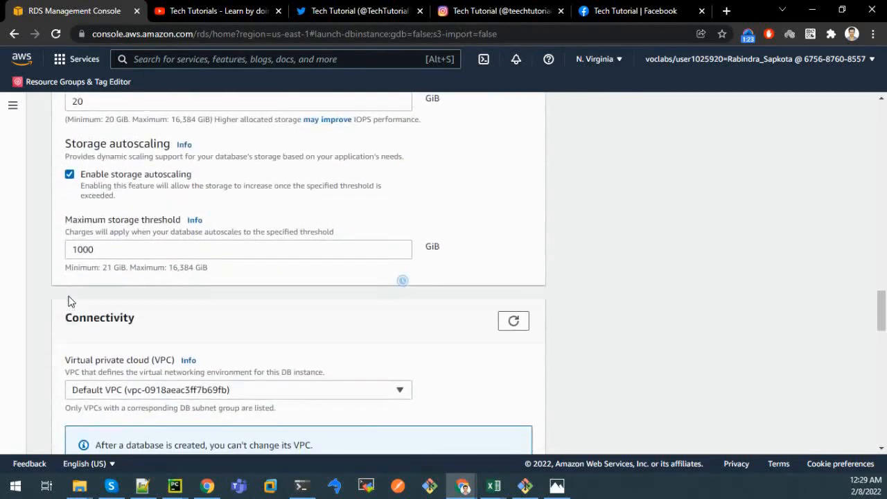
{"action": "scroll", "coordinate": [78, 283], "scroll_direction": "down", "scroll_amount": 1}
{"action": "scroll", "coordinate": [77, 283], "scroll_direction": "down", "scroll_amount": 2}
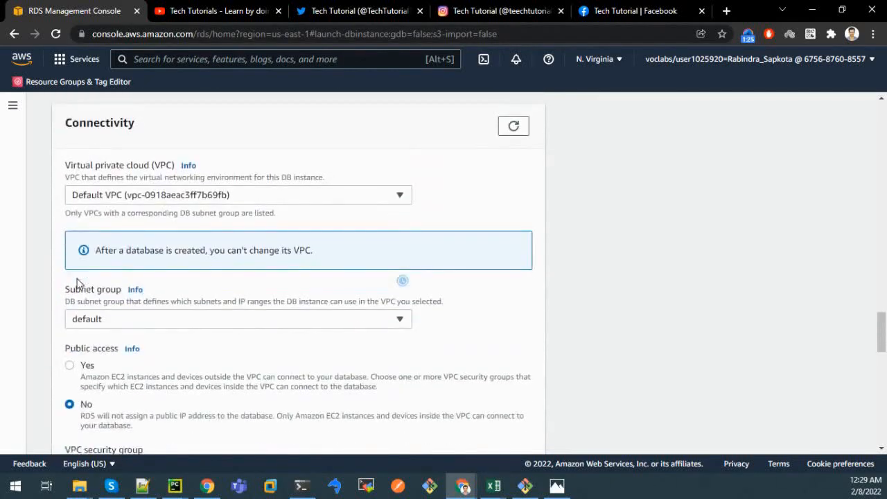
{"action": "scroll", "coordinate": [78, 283], "scroll_direction": "down", "scroll_amount": 1}
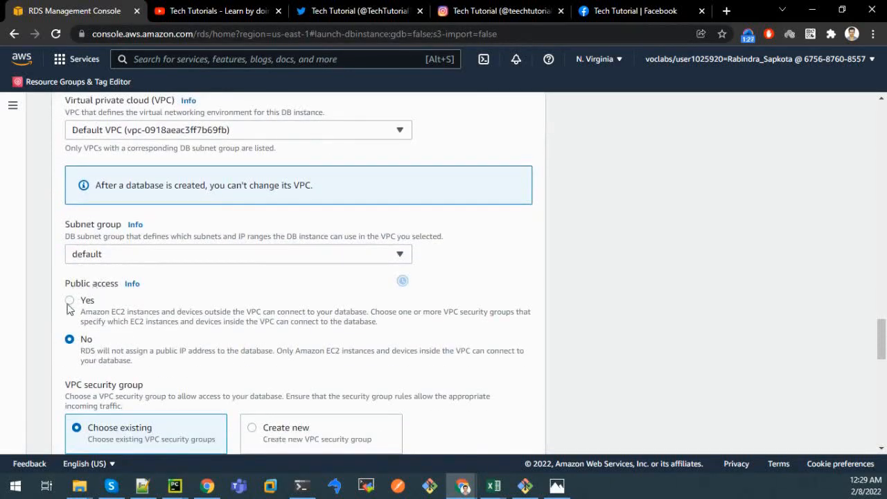
{"action": "left_click", "coordinate": [69, 301]}
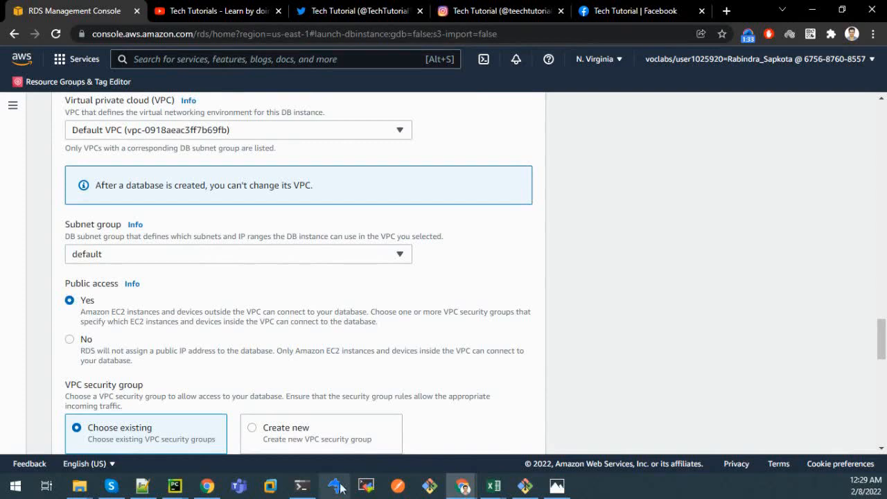
Expand the additional configuration below database authentication and disable automated backups.
{"action": "scroll", "coordinate": [661, 289], "scroll_direction": "down", "scroll_amount": 1}
{"action": "scroll", "coordinate": [662, 289], "scroll_direction": "down", "scroll_amount": 2}
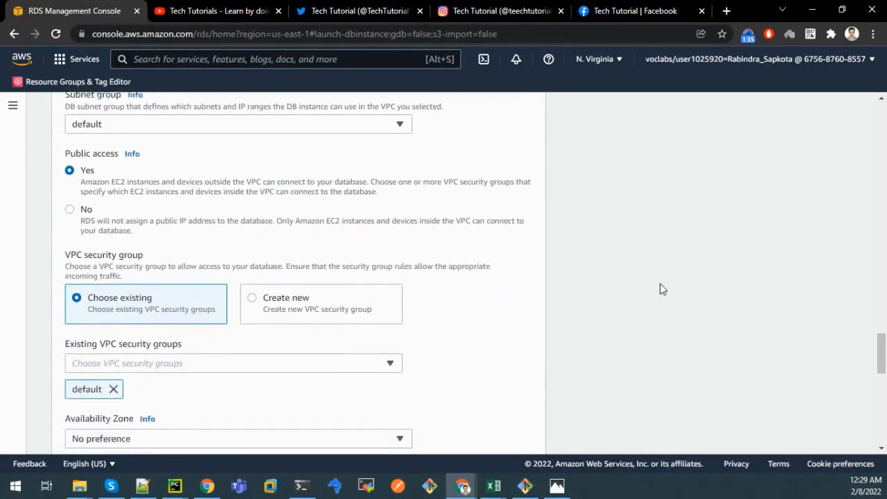
{"action": "scroll", "coordinate": [319, 294], "scroll_direction": "down", "scroll_amount": 3}
{"action": "scroll", "coordinate": [272, 259], "scroll_direction": "down", "scroll_amount": 4}
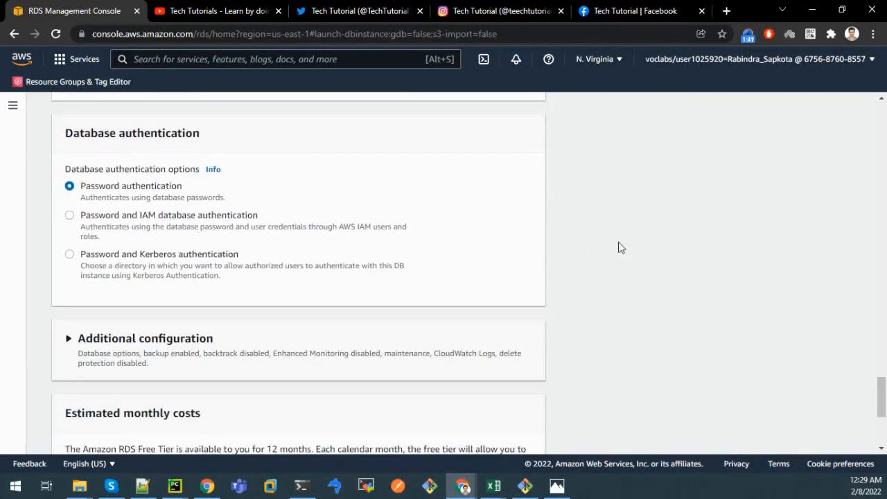
{"action": "scroll", "coordinate": [242, 242], "scroll_direction": "up", "scroll_amount": 1}
{"action": "scroll", "coordinate": [241, 243], "scroll_direction": "down", "scroll_amount": 3}
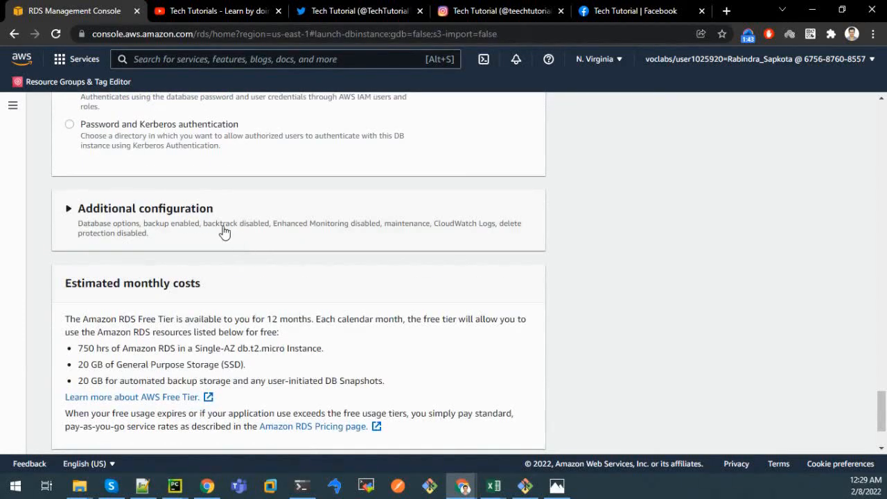
{"action": "scroll", "coordinate": [222, 232], "scroll_direction": "up", "scroll_amount": 2}
{"action": "left_click", "coordinate": [119, 339]}
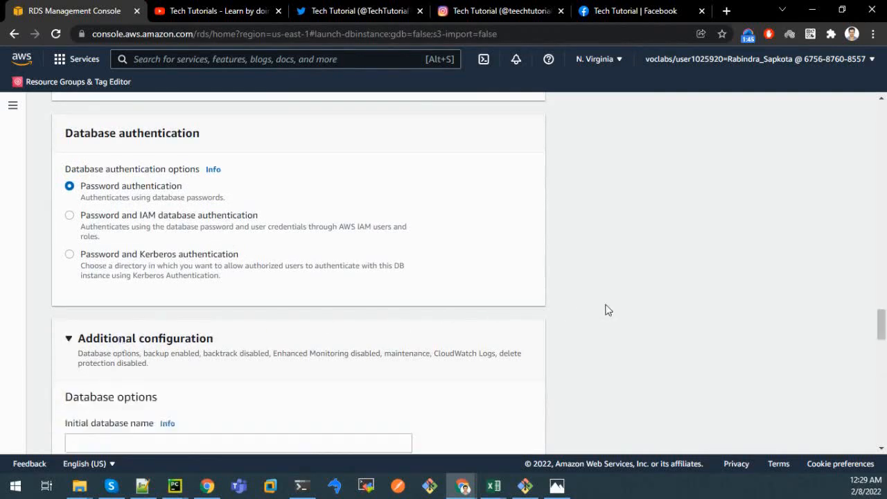
{"action": "scroll", "coordinate": [604, 310], "scroll_direction": "down", "scroll_amount": 4}
{"action": "scroll", "coordinate": [248, 268], "scroll_direction": "down", "scroll_amount": 1}
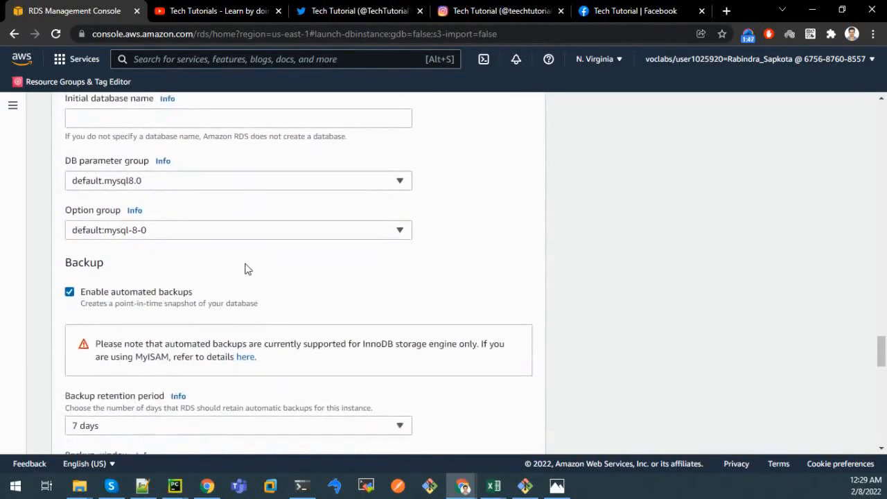
{"action": "left_click", "coordinate": [71, 295]}
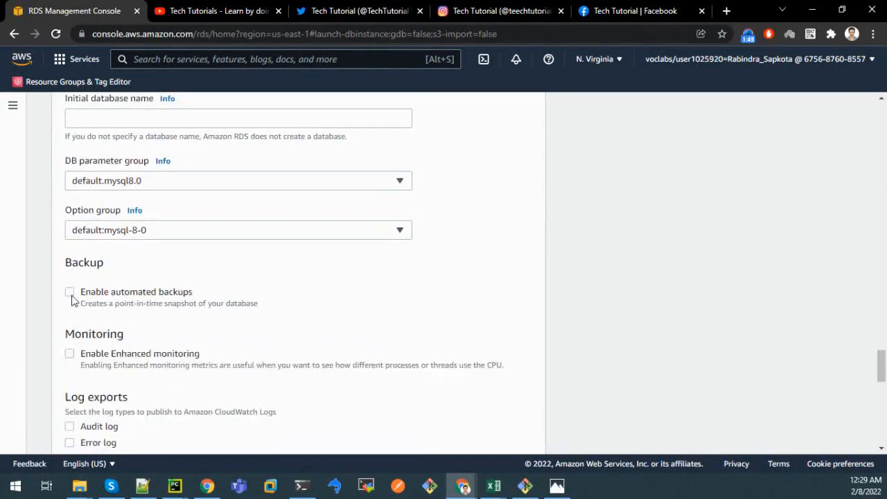
Disable auto minor version upgrade in the database's maintenance options.
{"action": "scroll", "coordinate": [744, 320], "scroll_direction": "down", "scroll_amount": 5}
{"action": "scroll", "coordinate": [742, 315], "scroll_direction": "down", "scroll_amount": 1}
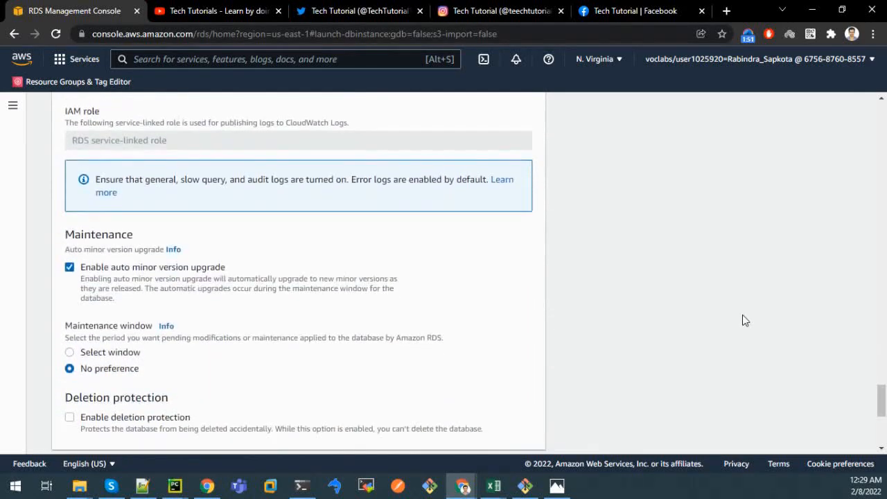
{"action": "left_click", "coordinate": [69, 268]}
{"action": "scroll", "coordinate": [630, 305], "scroll_direction": "down", "scroll_amount": 2}
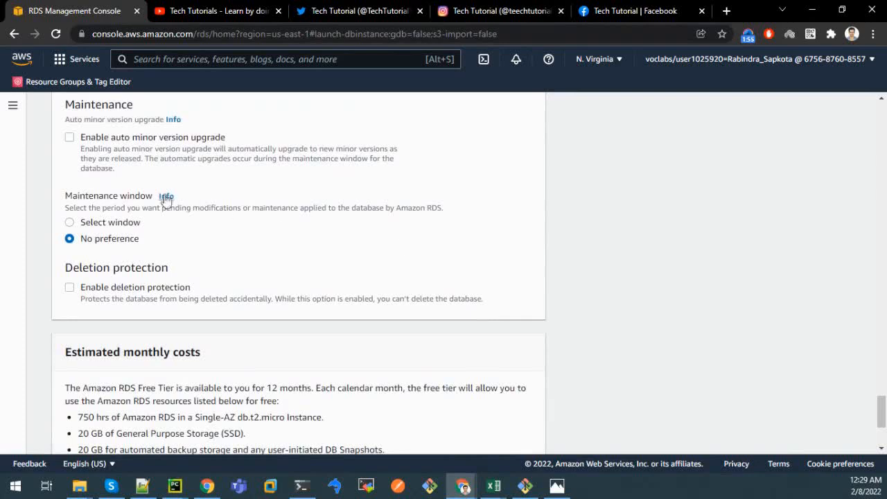
Expand the additional configuration of the connectivity settings to check the database port.
{"action": "scroll", "coordinate": [651, 289], "scroll_direction": "down", "scroll_amount": 3}
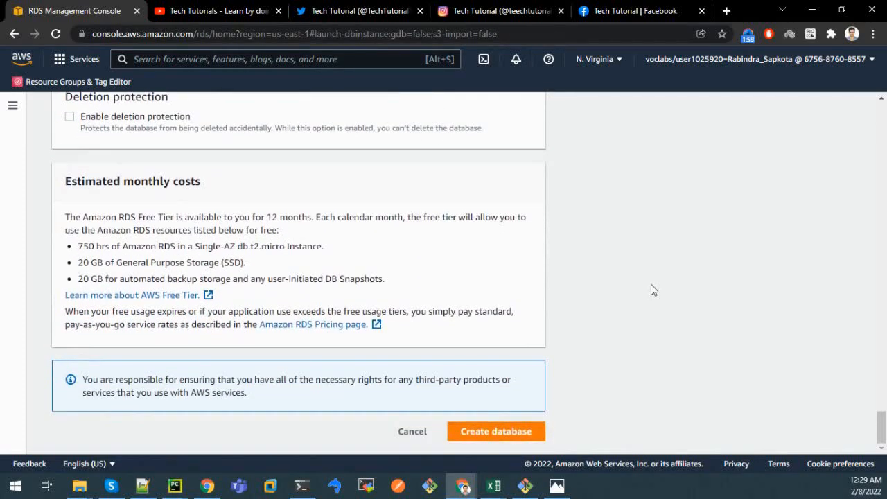
{"action": "scroll", "coordinate": [382, 261], "scroll_direction": "up", "scroll_amount": 5}
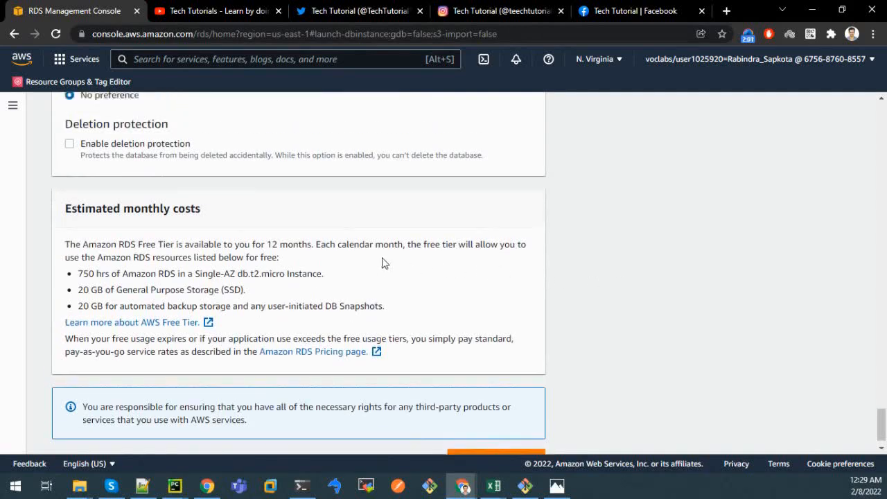
{"action": "scroll", "coordinate": [384, 261], "scroll_direction": "up", "scroll_amount": 9}
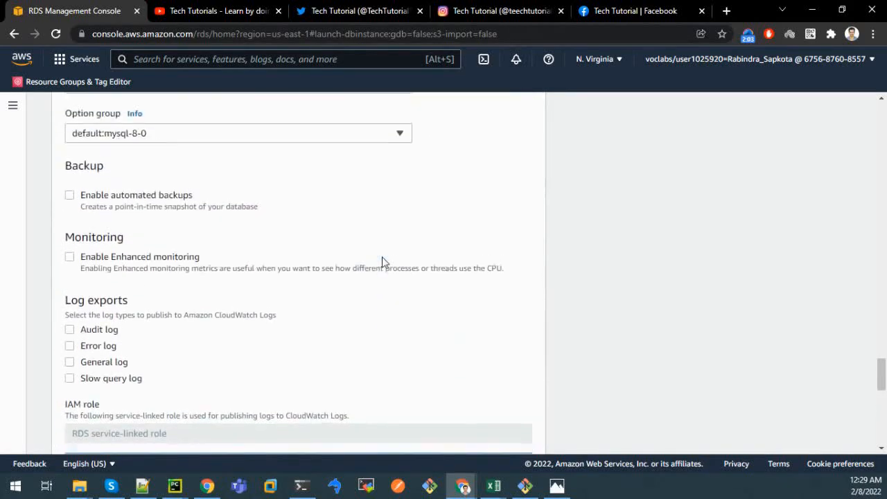
{"action": "scroll", "coordinate": [384, 262], "scroll_direction": "up", "scroll_amount": 5}
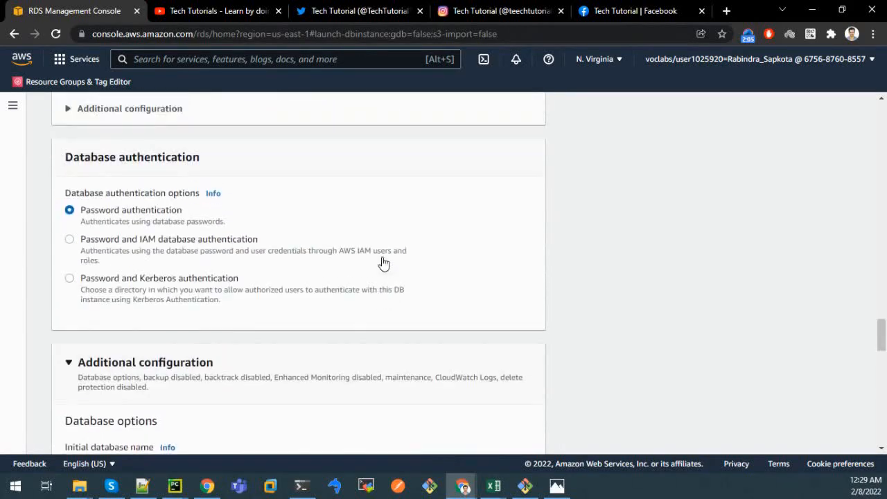
{"action": "left_click", "coordinate": [173, 238]}
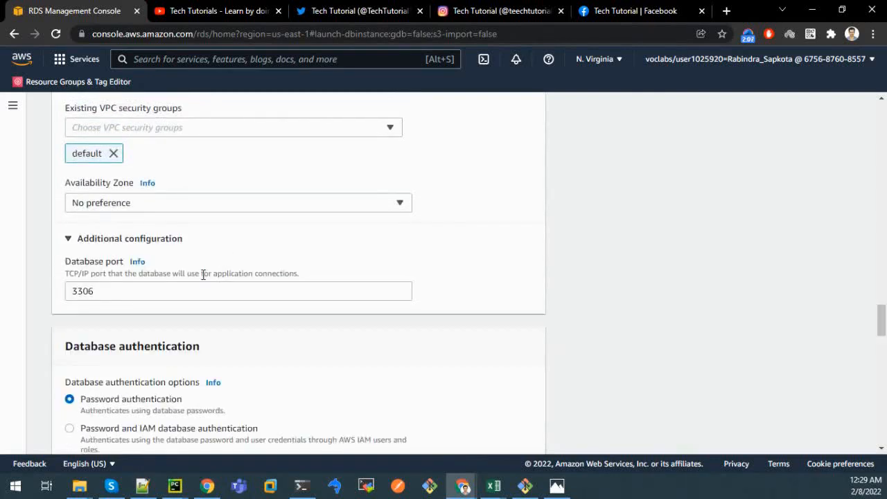
Review the storage, connectivity and additional configuration settings, and create the database.
{"action": "scroll", "coordinate": [204, 273], "scroll_direction": "up", "scroll_amount": 3}
{"action": "scroll", "coordinate": [204, 273], "scroll_direction": "up", "scroll_amount": 6}
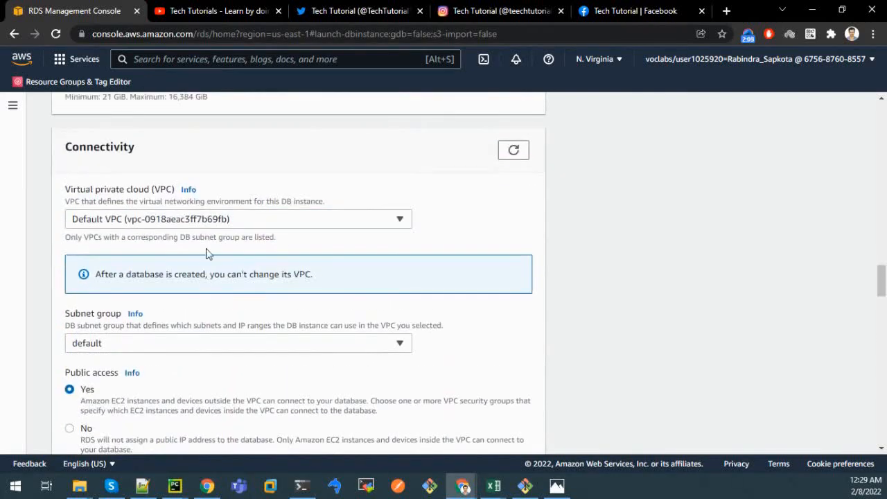
{"action": "scroll", "coordinate": [207, 239], "scroll_direction": "up", "scroll_amount": 6}
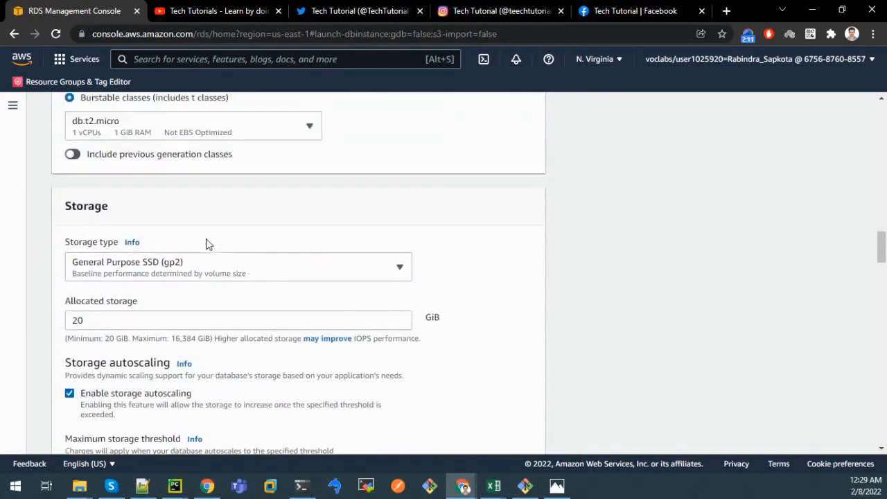
{"action": "scroll", "coordinate": [206, 241], "scroll_direction": "down", "scroll_amount": 5}
{"action": "scroll", "coordinate": [206, 242], "scroll_direction": "down", "scroll_amount": 6}
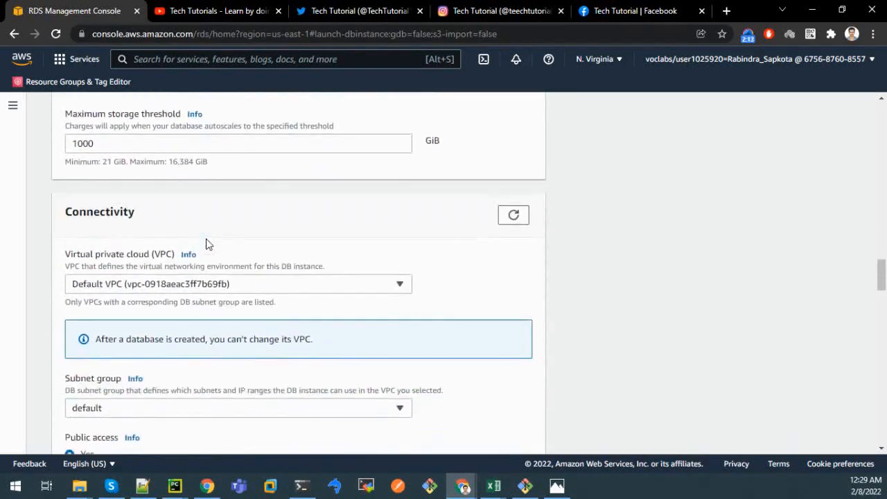
{"action": "scroll", "coordinate": [205, 242], "scroll_direction": "down", "scroll_amount": 10}
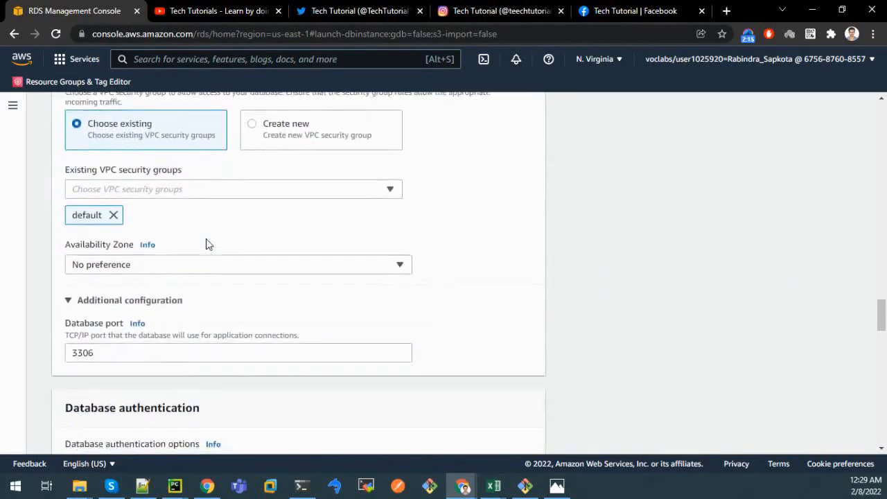
{"action": "scroll", "coordinate": [206, 239], "scroll_direction": "down", "scroll_amount": 12}
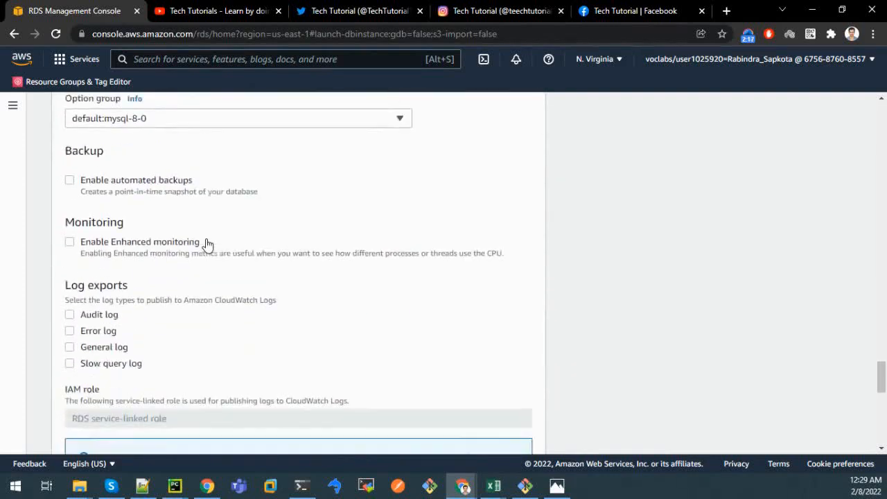
{"action": "scroll", "coordinate": [207, 244], "scroll_direction": "down", "scroll_amount": 1}
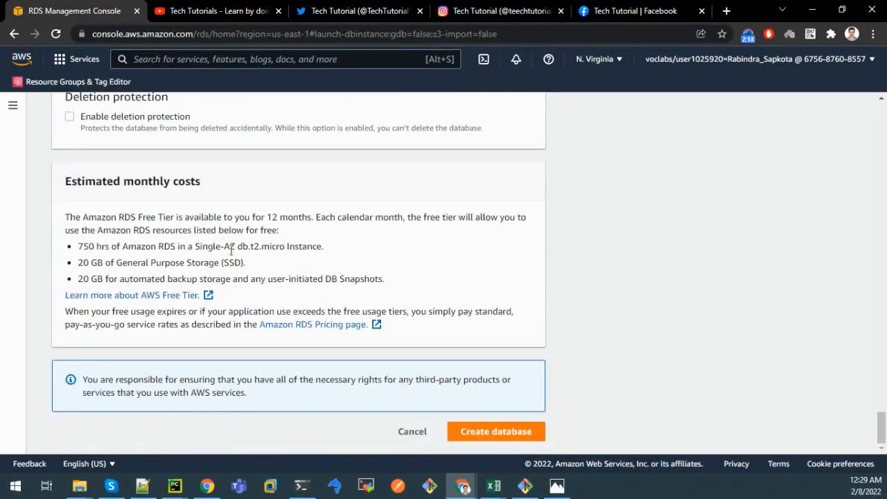
{"action": "left_click", "coordinate": [496, 430]}
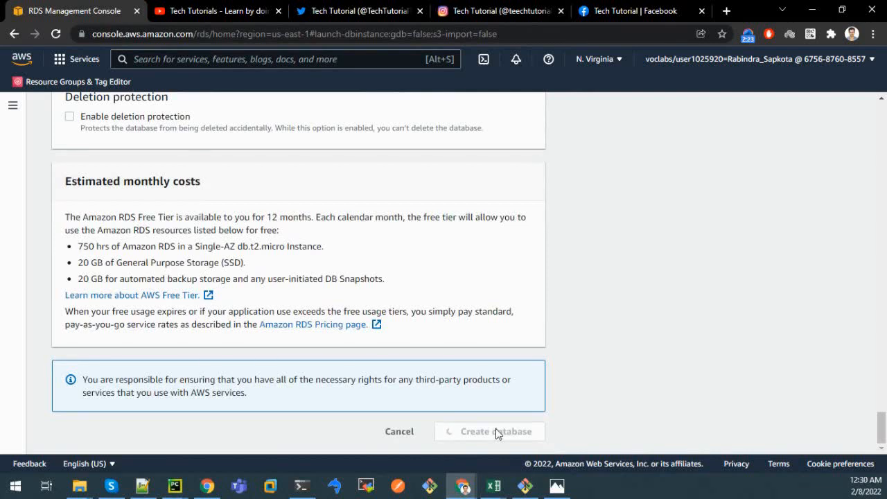
View the project architecture diagram in Photos and return to the RDS console in Chrome.
{"action": "mouse_move", "coordinate": [556, 487]}
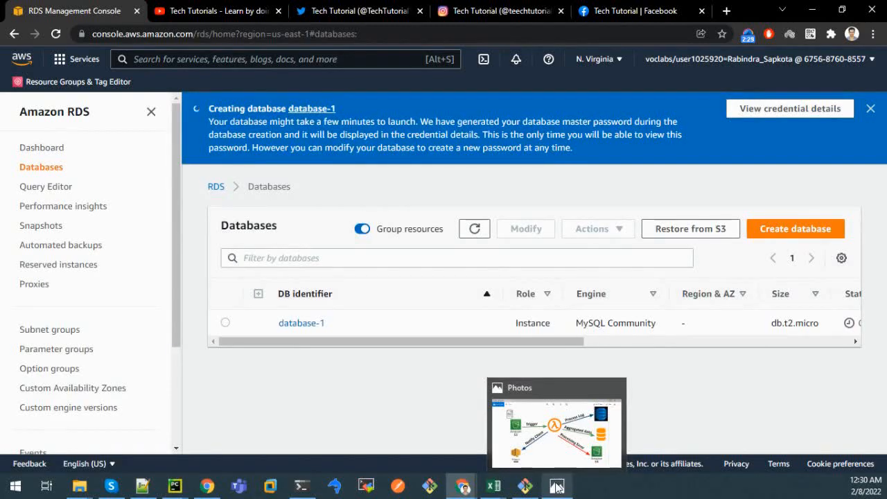
{"action": "left_click", "coordinate": [557, 487]}
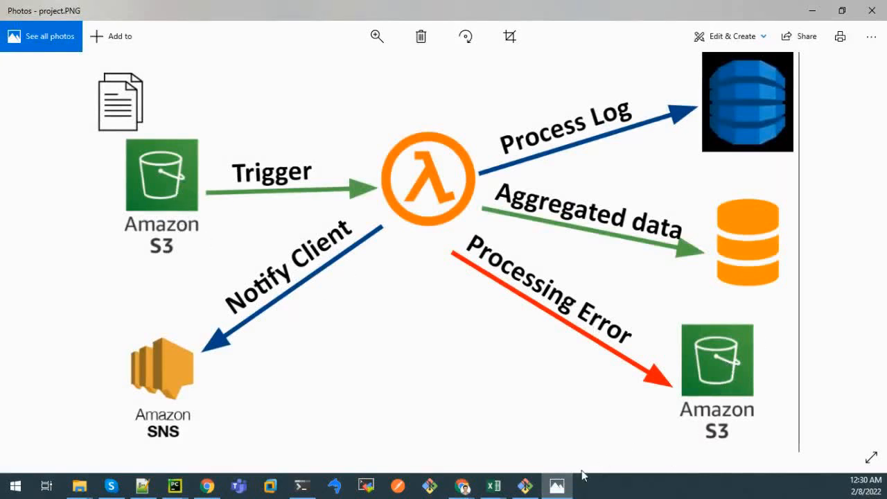
{"action": "left_click", "coordinate": [555, 487]}
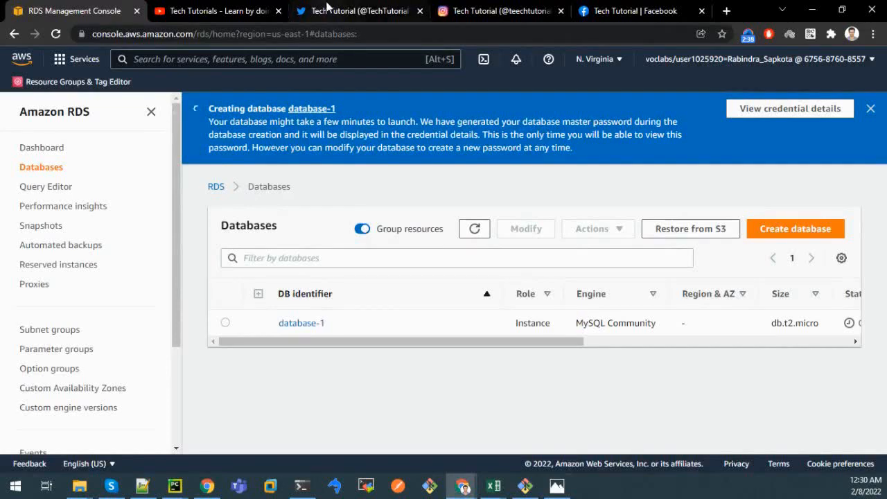
Duplicate the RDS console tab and open the S3 service in the duplicate.
{"action": "right_click", "coordinate": [76, 7]}
{"action": "left_click", "coordinate": [122, 92]}
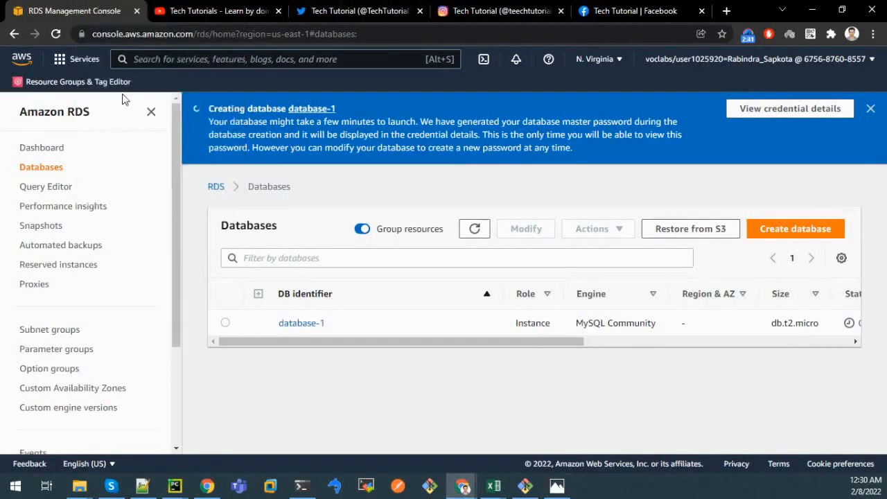
{"action": "left_click", "coordinate": [67, 8]}
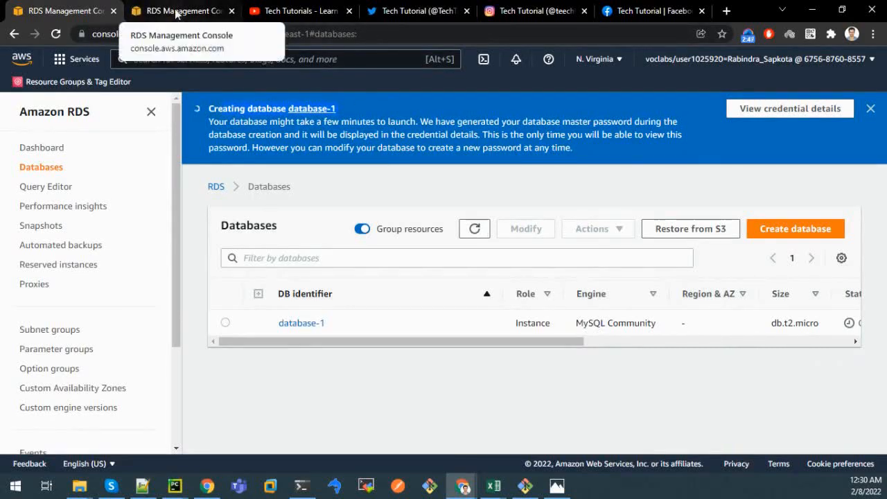
{"action": "left_click", "coordinate": [177, 12]}
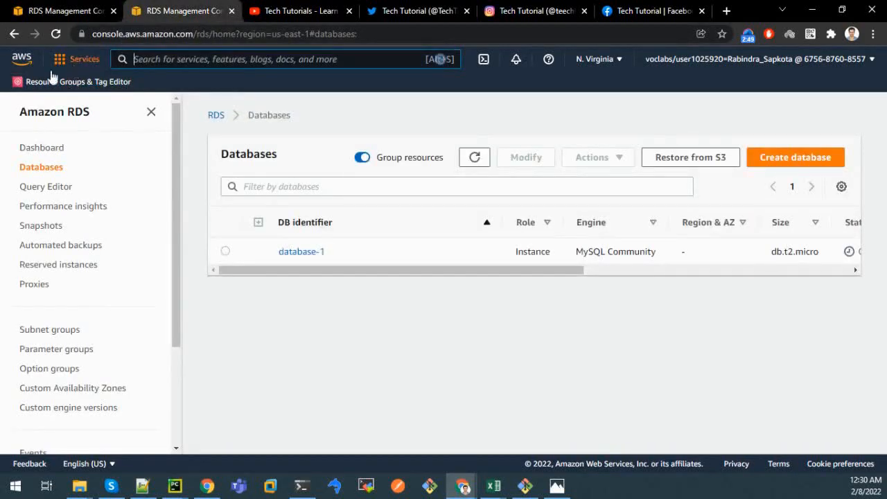
{"action": "left_click", "coordinate": [147, 59]}
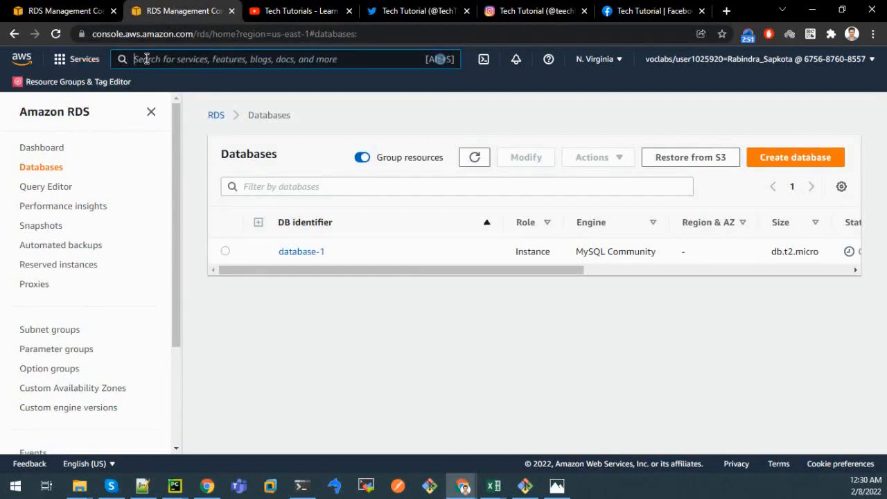
{"action": "type", "text": "s3"}
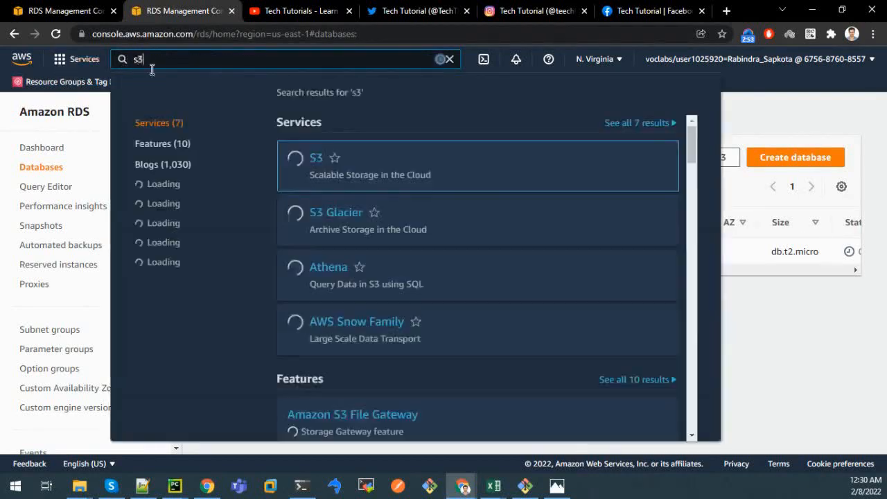
{"action": "left_click", "coordinate": [316, 160]}
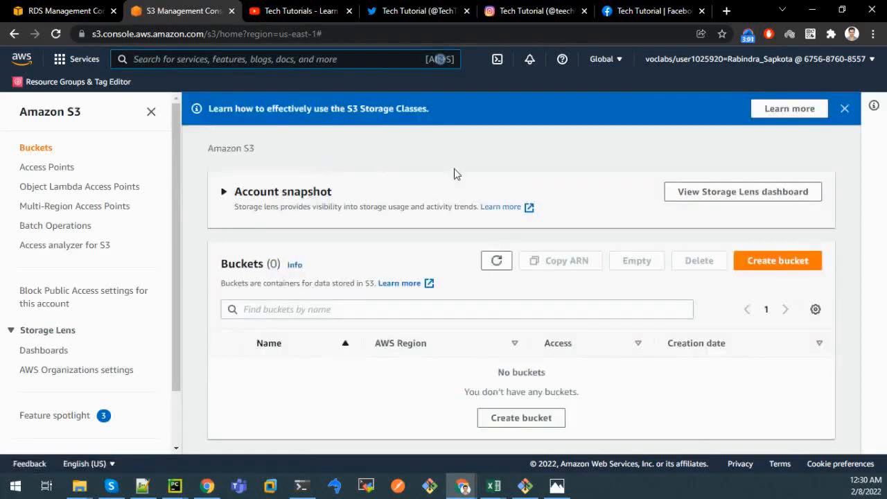
Start a new S3 bucket and name it teech-tutorial-sale-summarize-error-bucket.
{"action": "left_click", "coordinate": [759, 261]}
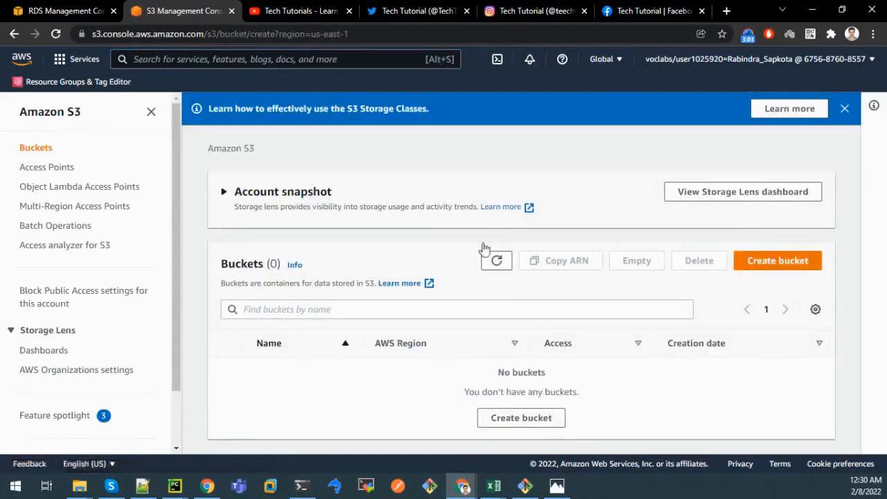
{"action": "left_click", "coordinate": [152, 267]}
{"action": "type", "text": "teech-tutor"}
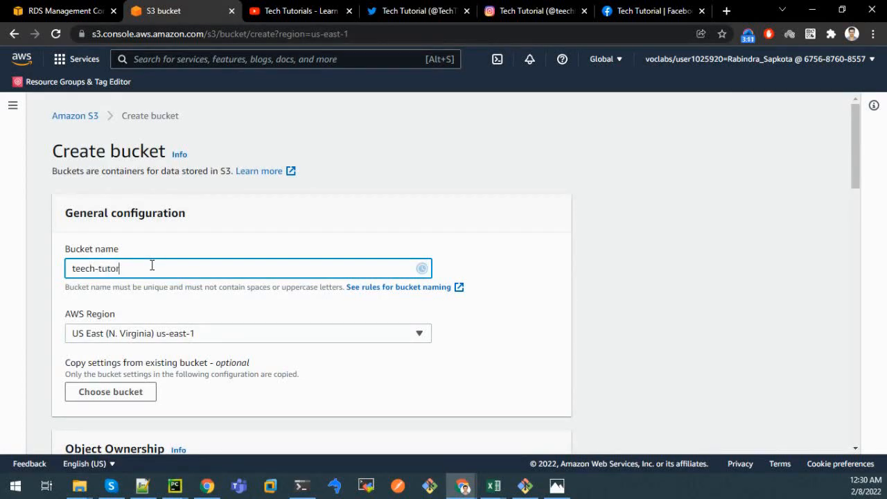
{"action": "type", "text": "ial-sa"}
{"action": "type", "text": "error-buc"}
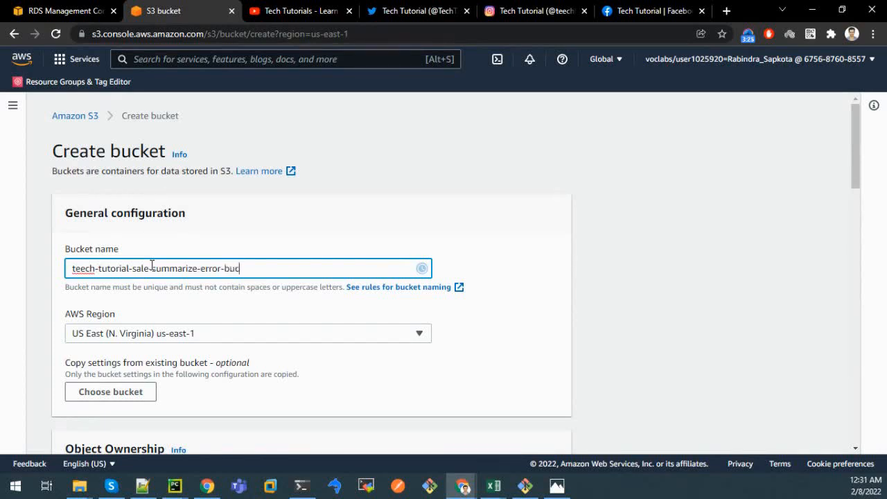
{"action": "key", "text": "shift+Left"}
{"action": "key", "text": "shift+Left"}
{"action": "key", "text": "shift+Left"}
{"action": "key", "text": "shift+Left"}
{"action": "key", "text": "shift+Left"}
{"action": "key", "text": "shift+Left"}
{"action": "key", "text": "shift+Left"}
{"action": "key", "text": "shift+Left"}
{"action": "key", "text": "shift+Left"}
{"action": "key", "text": "shift+Left"}
{"action": "key", "text": "shift+Left"}
{"action": "key", "text": "shift+Left"}
{"action": "key", "text": "shift+Left"}
{"action": "key", "text": "shift+Left"}
{"action": "key", "text": "shift+Left"}
{"action": "key", "text": "shift+Left"}
{"action": "key", "text": "shift+Left"}
{"action": "key", "text": "shift+Left"}
{"action": "key", "text": "shift+Left"}
{"action": "key", "text": "shift+Left"}
{"action": "key", "text": "ctrl+c"}
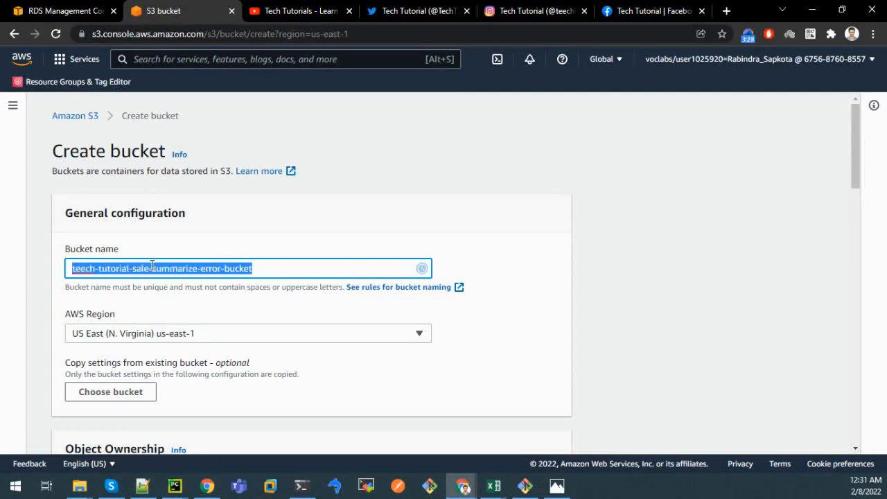
{"action": "type", "text": "ccc"}
{"action": "key", "text": "BackSpace"}
{"action": "key", "text": "BackSpace"}
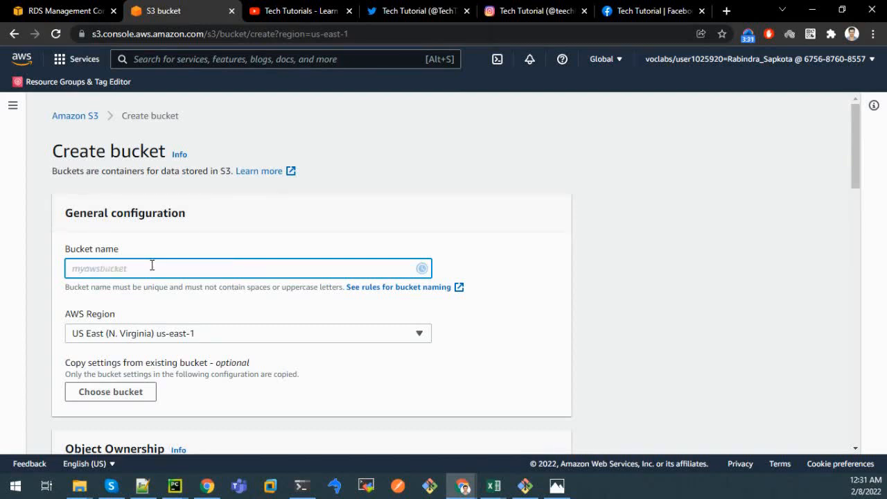
{"action": "key", "text": "ctrl+v"}
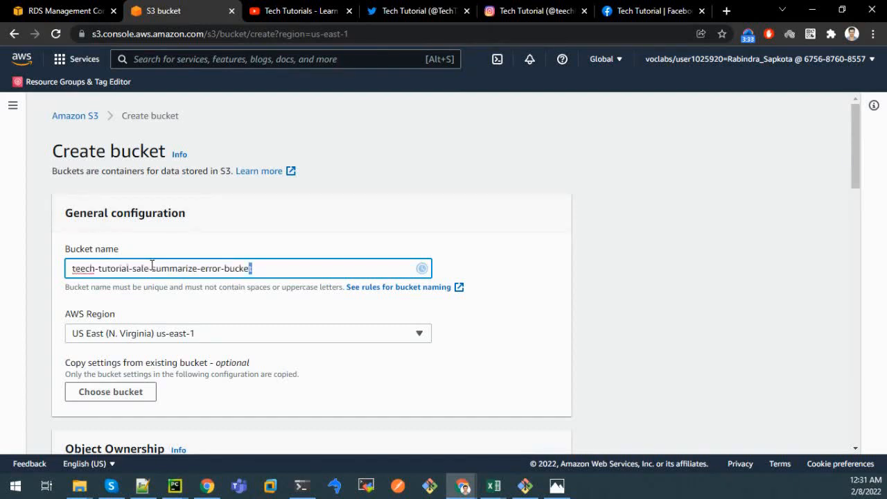
Copy the entire bucket name to the clipboard, leaving it in place in the name field.
{"action": "key", "text": "shift+Left"}
{"action": "key", "text": "shift+Left"}
{"action": "key", "text": "shift+Left"}
{"action": "key", "text": "shift+Left"}
{"action": "key", "text": "shift+Left"}
{"action": "key", "text": "shift+Left"}
{"action": "key", "text": "shift+Left"}
{"action": "key", "text": "shift+Left"}
{"action": "key", "text": "shift+Left"}
{"action": "key", "text": "shift+Left"}
{"action": "key", "text": "shift+Left"}
{"action": "key", "text": "shift+Left"}
{"action": "key", "text": "shift+Left"}
{"action": "key", "text": "shift+Left"}
{"action": "key", "text": "shift+Left"}
{"action": "key", "text": "shift+Left"}
{"action": "key", "text": "shift+Left"}
{"action": "key", "text": "shift+Left"}
{"action": "key", "text": "shift+Left"}
{"action": "key", "text": "shift+Left"}
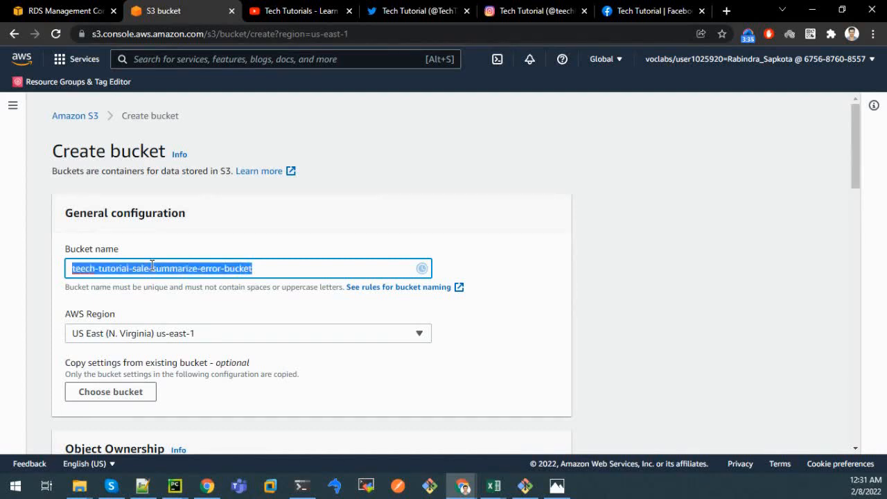
{"action": "type", "text": "cc"}
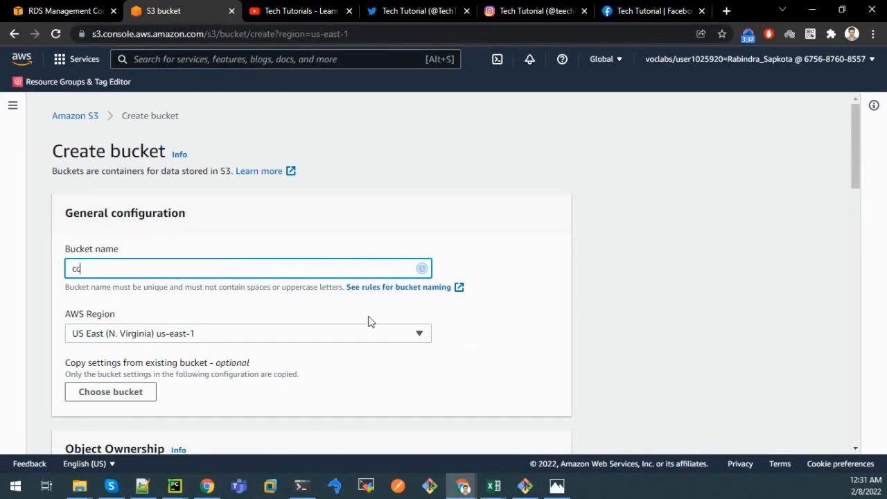
{"action": "key", "text": "BackSpace"}
{"action": "type", "text": "c"}
{"action": "key", "text": "ctrl+z"}
{"action": "key", "text": "ctrl+c"}
{"action": "left_click", "coordinate": [669, 260]}
Create the error bucket with the default ownership, public access, versioning and encryption settings.
{"action": "scroll", "coordinate": [394, 323], "scroll_direction": "down", "scroll_amount": 3}
{"action": "scroll", "coordinate": [260, 302], "scroll_direction": "down", "scroll_amount": 5}
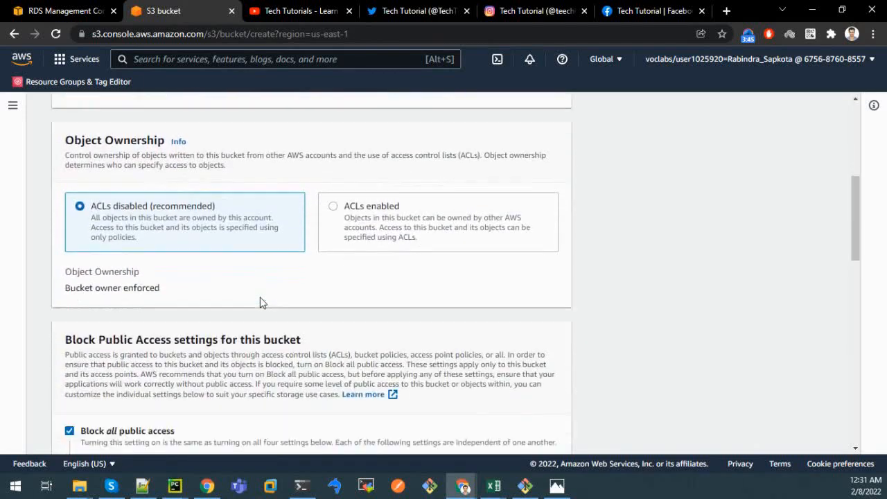
{"action": "scroll", "coordinate": [155, 268], "scroll_direction": "down", "scroll_amount": 2}
{"action": "scroll", "coordinate": [156, 265], "scroll_direction": "down", "scroll_amount": 2}
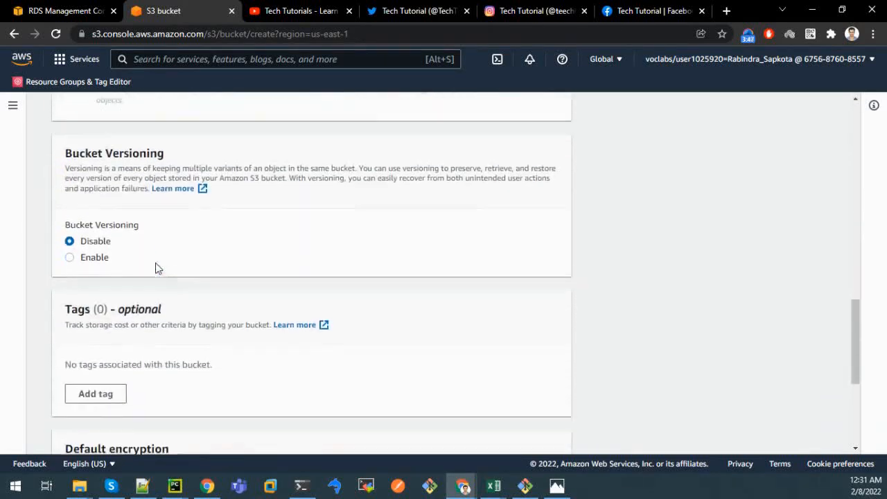
{"action": "scroll", "coordinate": [111, 244], "scroll_direction": "down", "scroll_amount": 2}
{"action": "scroll", "coordinate": [116, 239], "scroll_direction": "down", "scroll_amount": 3}
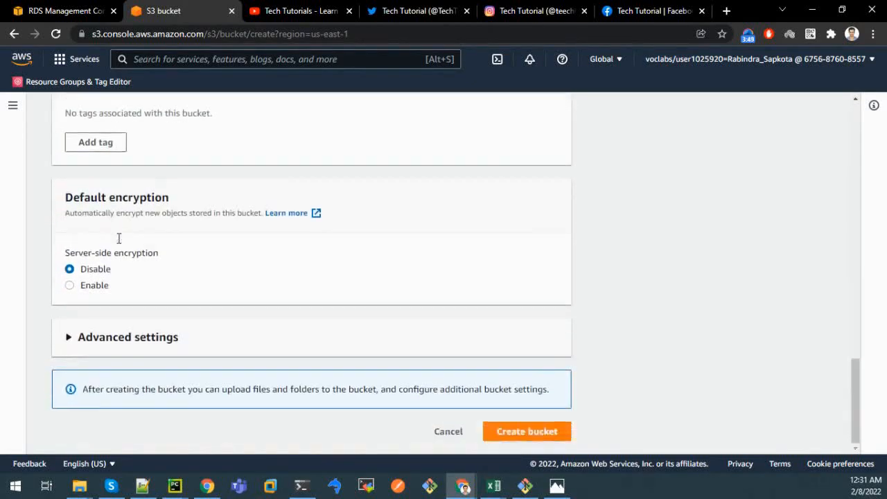
{"action": "left_click", "coordinate": [514, 433]}
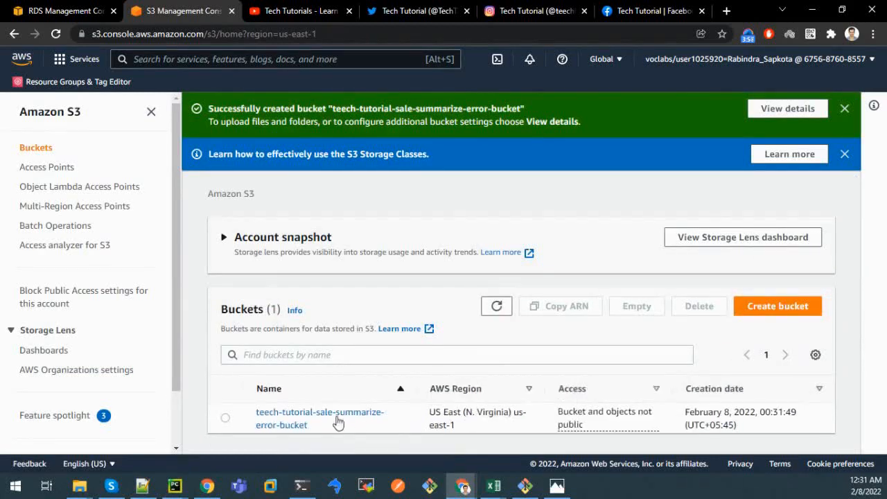
Start a second bucket from the copied name, replacing "error" to make it teech-tutorial-sale-summarize-reprocess-bucket.
{"action": "left_click", "coordinate": [772, 305]}
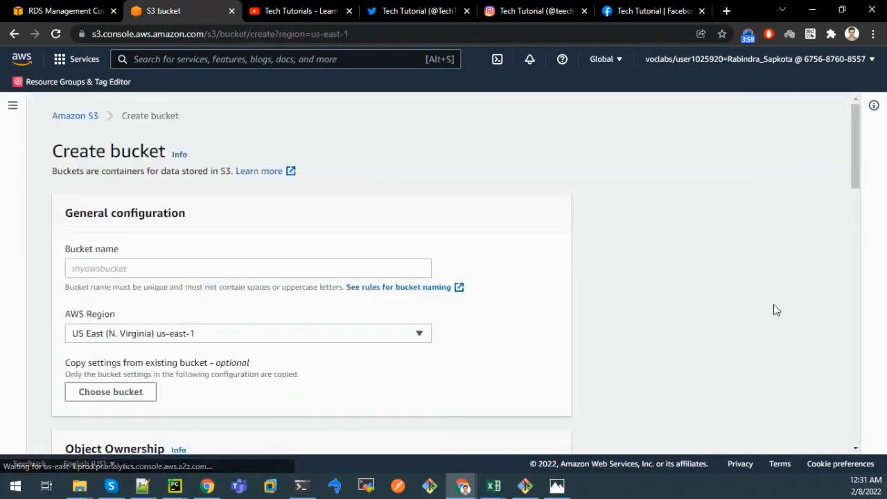
{"action": "left_click", "coordinate": [286, 271]}
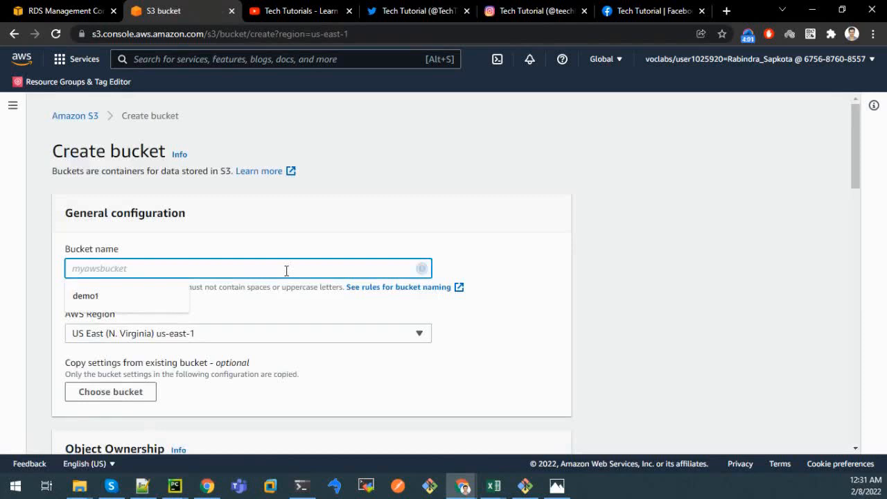
{"action": "key", "text": "ctrl+v"}
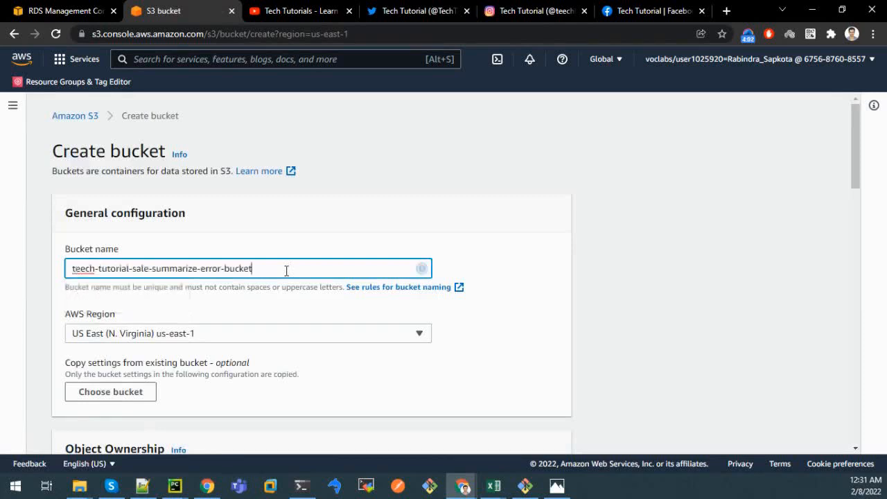
{"action": "left_click_drag", "start_coordinate": [198, 269], "coordinate": [211, 269]}
{"action": "double_click", "coordinate": [219, 269]}
{"action": "type", "text": "report"}
{"action": "key", "text": "BackSpace"}
{"action": "key", "text": "BackSpace"}
{"action": "key", "text": "BackSpace"}
{"action": "type", "text": "rocess"}
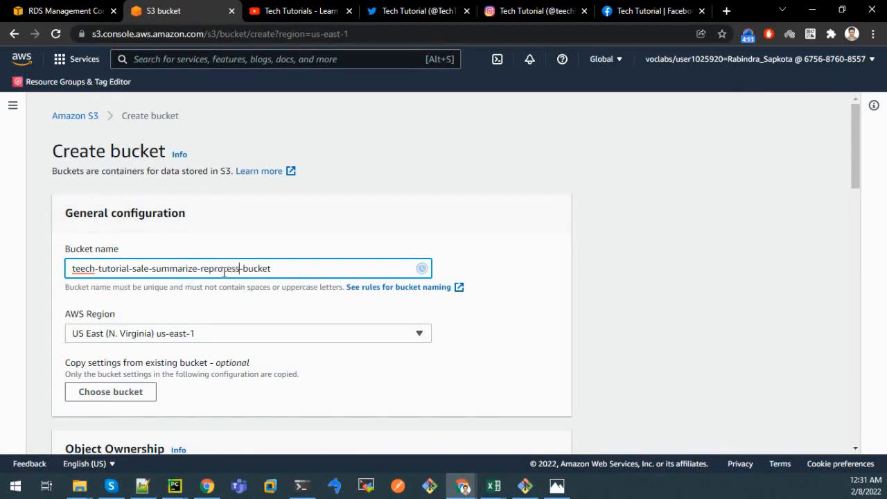
{"action": "left_click", "coordinate": [697, 264]}
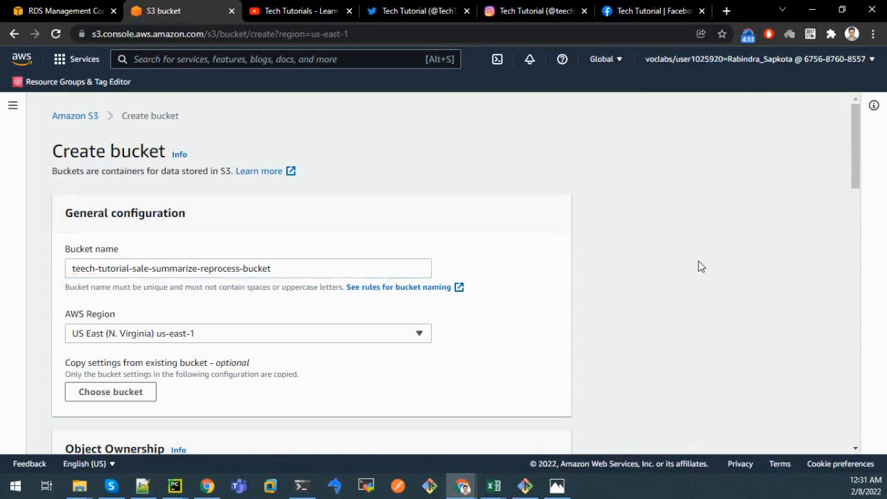
Create the reprocess bucket with the default settings and switch to the project diagram in Photos.
{"action": "scroll", "coordinate": [698, 266], "scroll_direction": "down", "scroll_amount": 5}
{"action": "scroll", "coordinate": [700, 266], "scroll_direction": "down", "scroll_amount": 10}
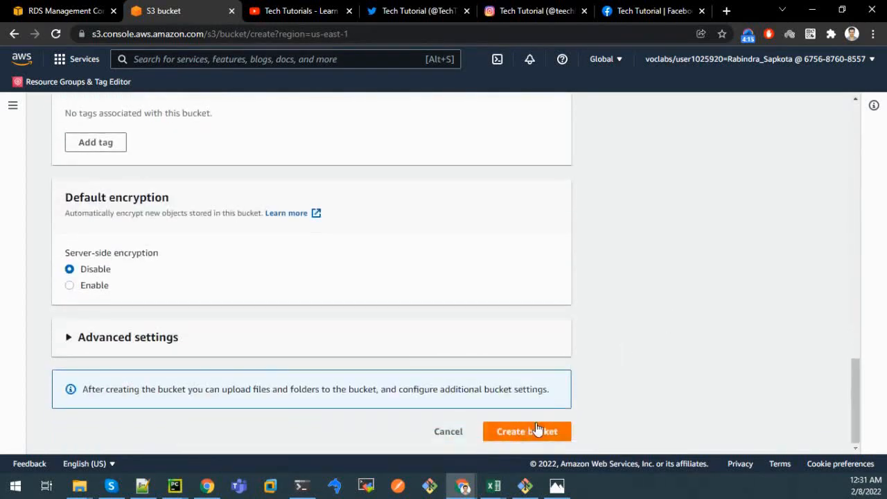
{"action": "left_click", "coordinate": [537, 430]}
{"action": "left_click", "coordinate": [556, 485]}
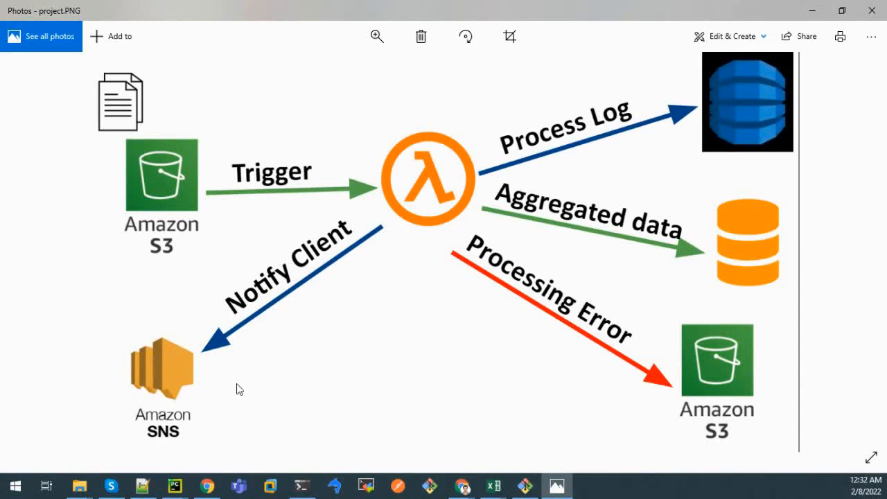
Return to the AWS console in Chrome, open the Simple Notification Service and start creating a topic.
{"action": "left_click", "coordinate": [558, 486]}
{"action": "scroll", "coordinate": [367, 291], "scroll_direction": "down", "scroll_amount": 1}
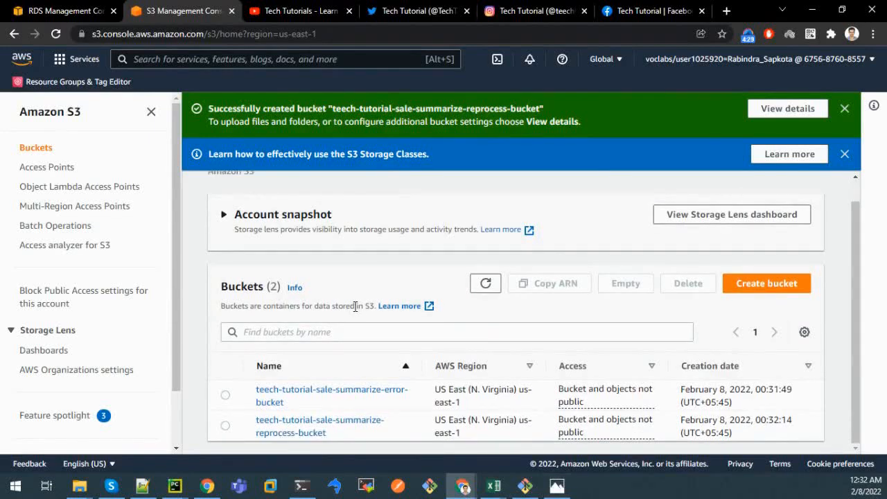
{"action": "left_click", "coordinate": [176, 58]}
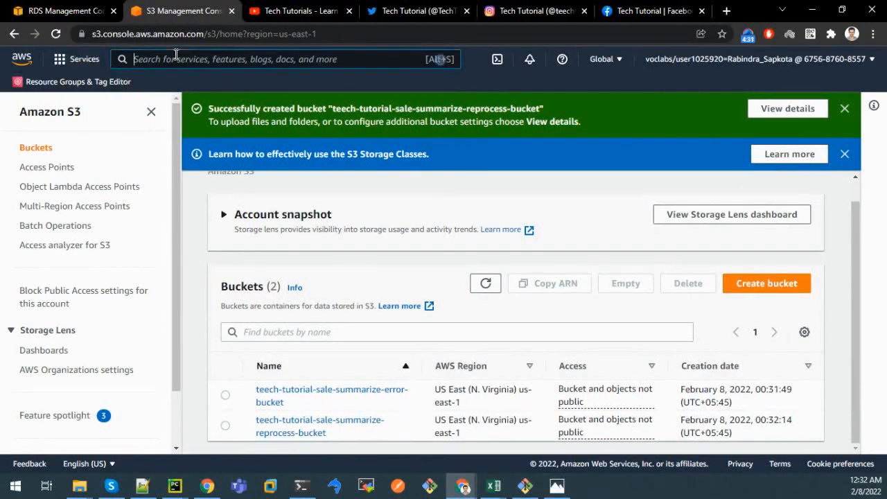
{"action": "type", "text": "sns"}
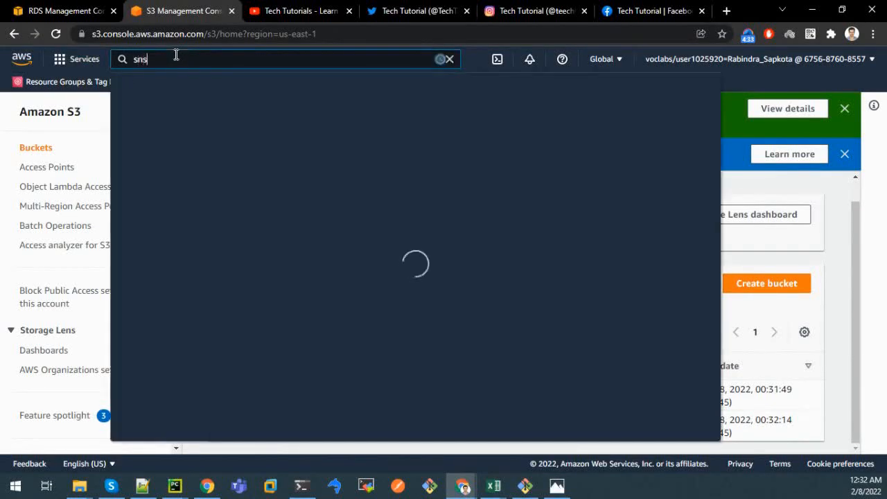
{"action": "left_click", "coordinate": [387, 158]}
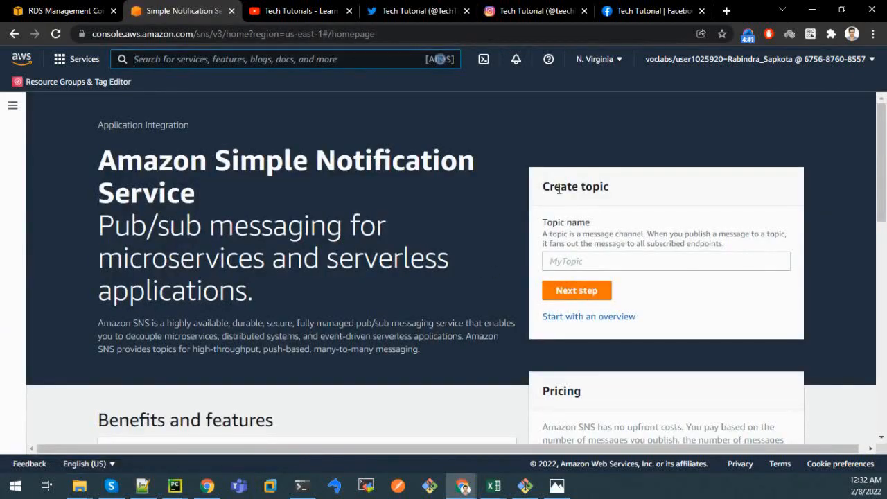
{"action": "left_click", "coordinate": [571, 295]}
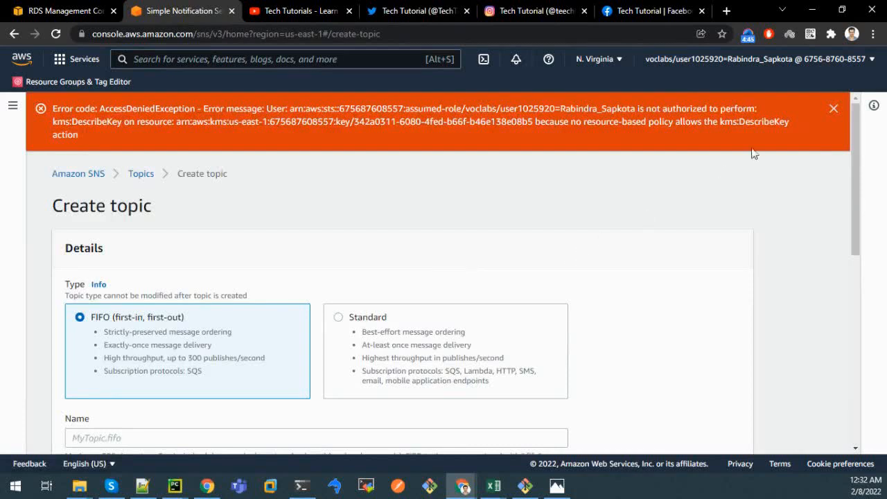
Dismiss the access error, choose the Standard topic type and name the topic teech-tutorial-sale-summarize-sns.
{"action": "left_click", "coordinate": [832, 109]}
{"action": "scroll", "coordinate": [353, 256], "scroll_direction": "down", "scroll_amount": 1}
{"action": "scroll", "coordinate": [352, 254], "scroll_direction": "up", "scroll_amount": 1}
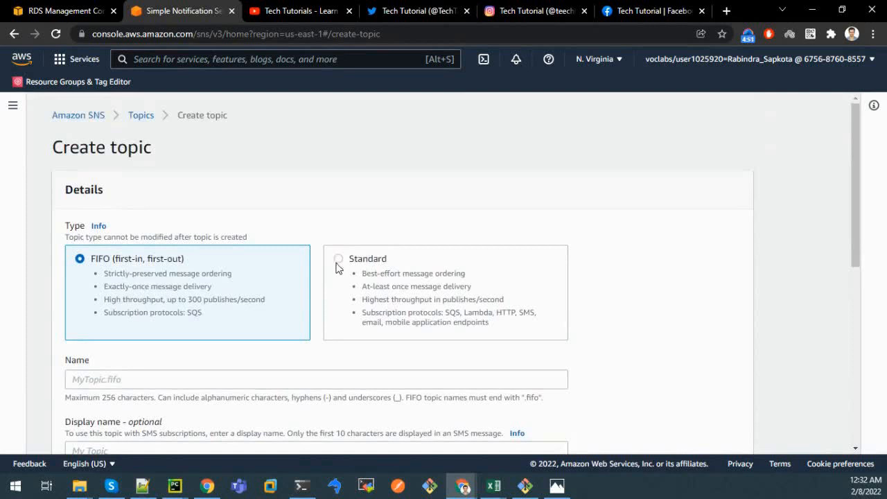
{"action": "left_click", "coordinate": [337, 264]}
{"action": "scroll", "coordinate": [338, 267], "scroll_direction": "down", "scroll_amount": 2}
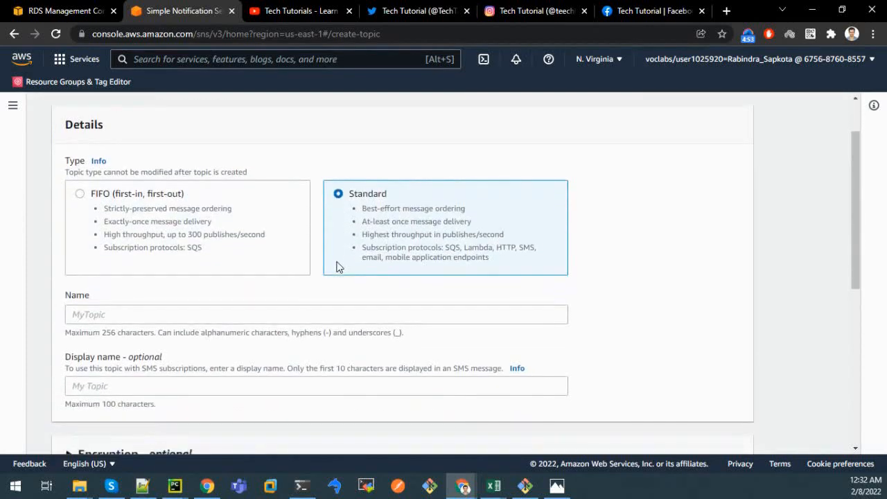
{"action": "left_click", "coordinate": [211, 257]}
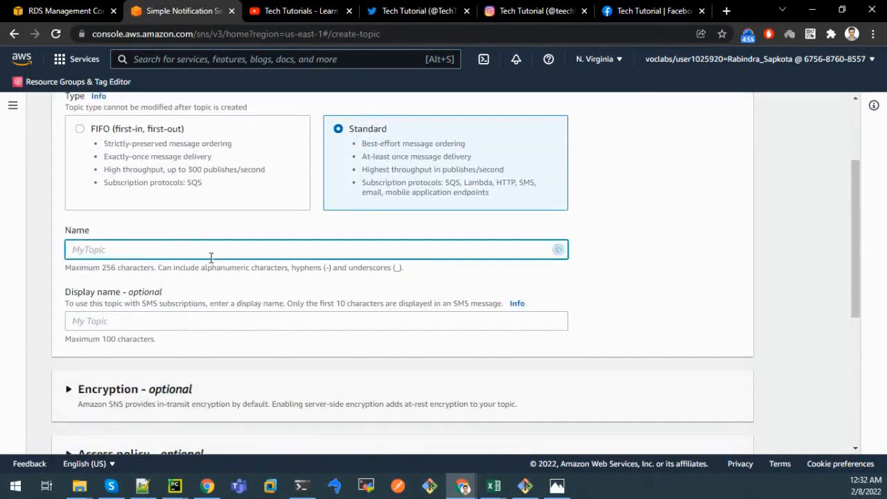
{"action": "type", "text": "teech-tutorial-sale-"}
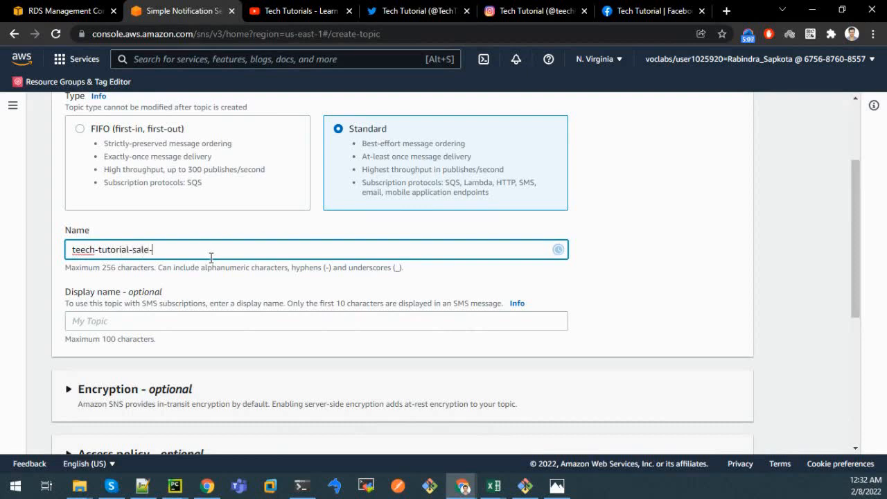
{"action": "type", "text": "mmarize-sns"}
Copy the topic name, keeping it in place, and reuse it as the display name teech-tutorial-sale-summarize-sns.
{"action": "left_click", "coordinate": [190, 317]}
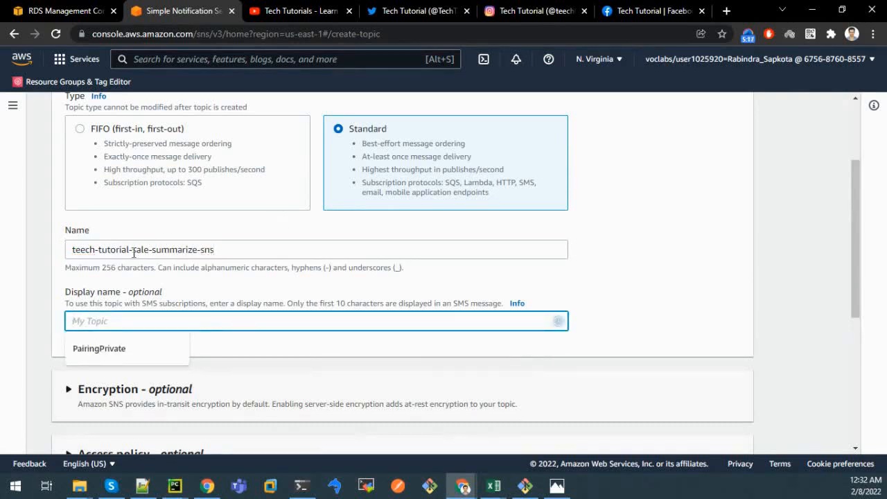
{"action": "left_click", "coordinate": [225, 251]}
{"action": "key", "text": "ctrl+a"}
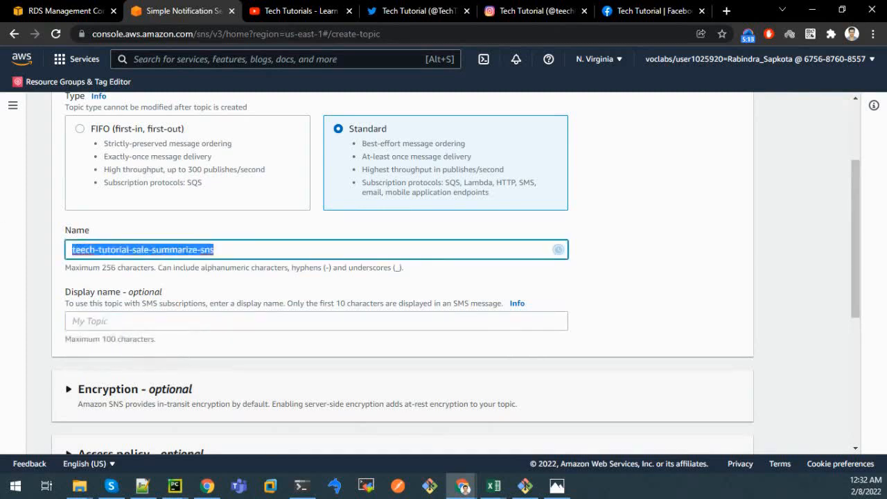
{"action": "type", "text": "c"}
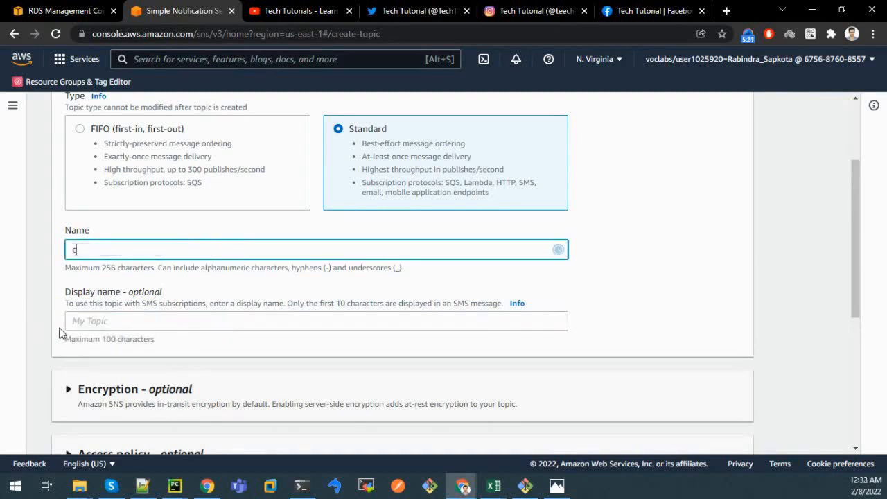
{"action": "key", "text": "BackSpace"}
{"action": "key", "text": "ctrl+z"}
{"action": "key", "text": "ctrl+z"}
{"action": "key", "text": "ctrl+c"}
{"action": "left_click", "coordinate": [104, 322]}
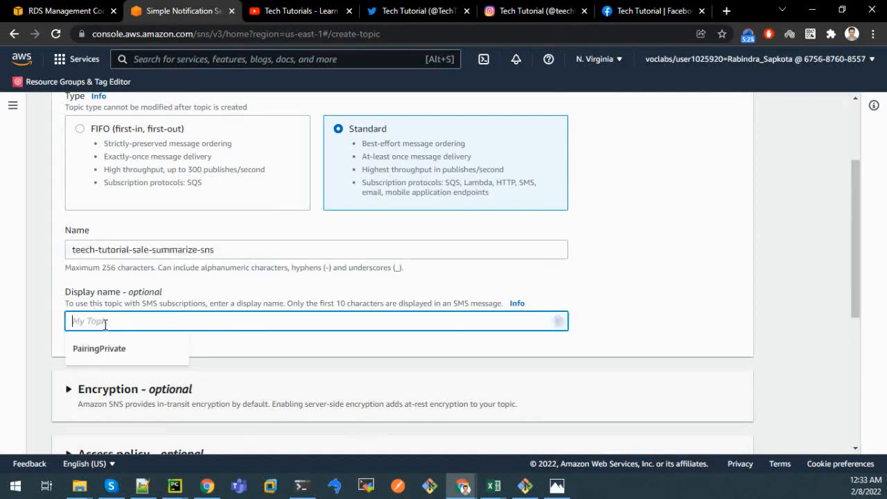
{"action": "key", "text": "ctrl+v"}
Review the topic form and create the topic with the default encryption, access, retry, logging and tag settings.
{"action": "scroll", "coordinate": [144, 330], "scroll_direction": "down", "scroll_amount": 5}
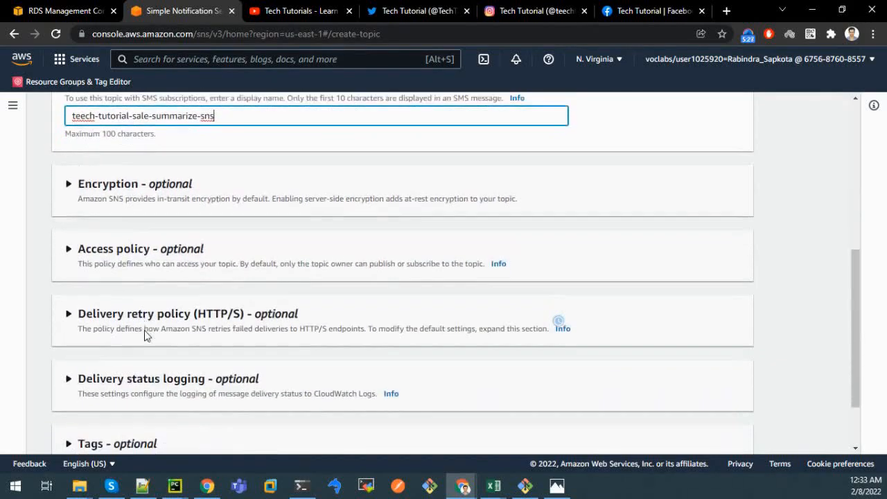
{"action": "scroll", "coordinate": [162, 271], "scroll_direction": "up", "scroll_amount": 6}
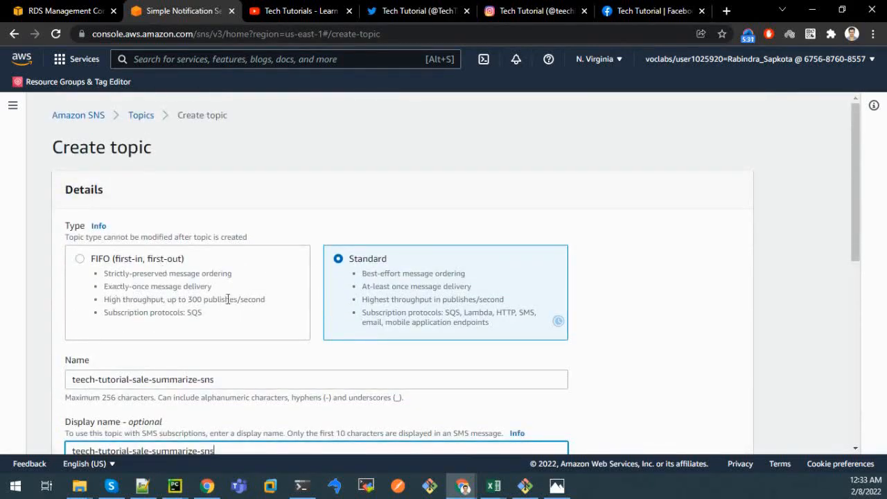
{"action": "scroll", "coordinate": [177, 296], "scroll_direction": "down", "scroll_amount": 6}
{"action": "left_click", "coordinate": [710, 429]}
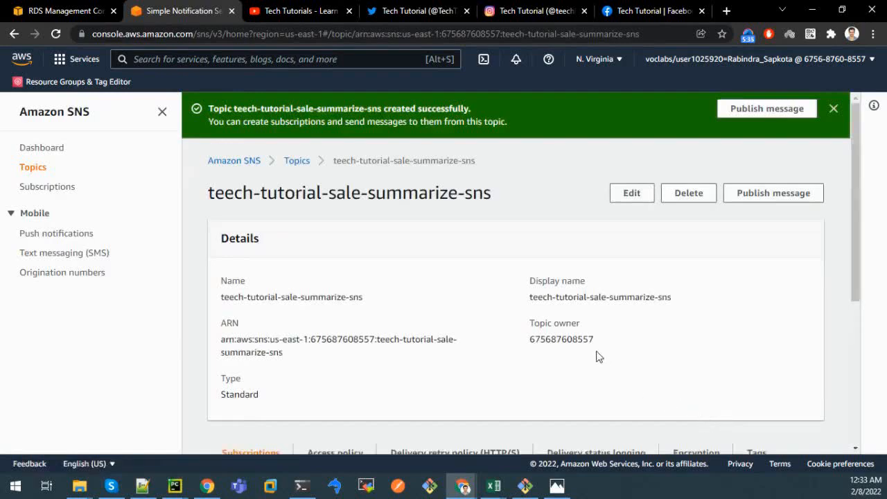
Start a new subscription for the teech-tutorial-sale-summarize-sns topic and set its protocol to Email.
{"action": "scroll", "coordinate": [572, 297], "scroll_direction": "down", "scroll_amount": 3}
{"action": "scroll", "coordinate": [572, 297], "scroll_direction": "down", "scroll_amount": 2}
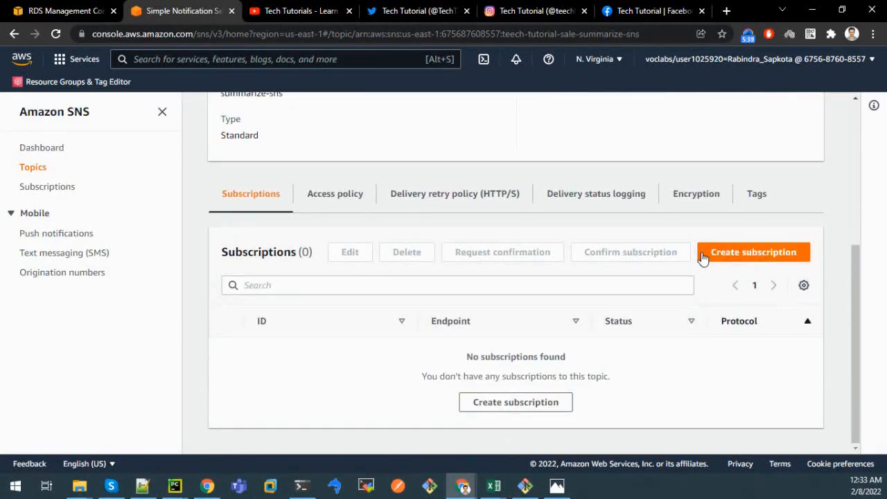
{"action": "left_click", "coordinate": [521, 405]}
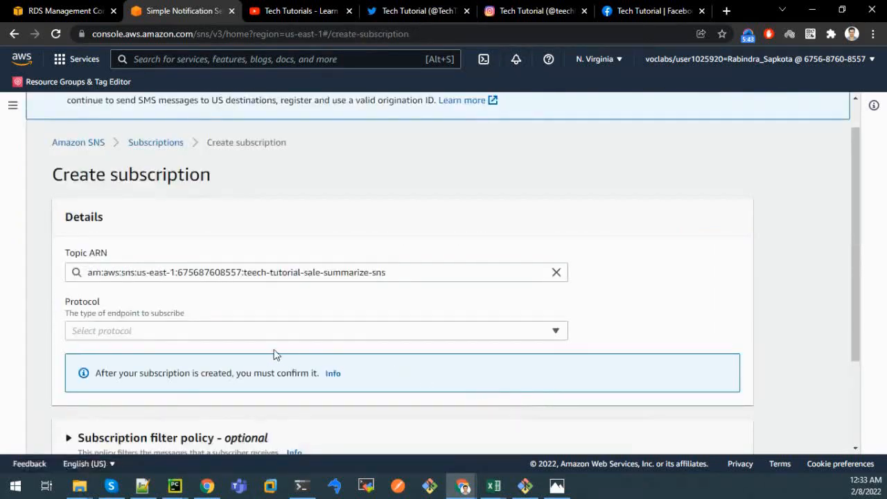
{"action": "left_click", "coordinate": [106, 331]}
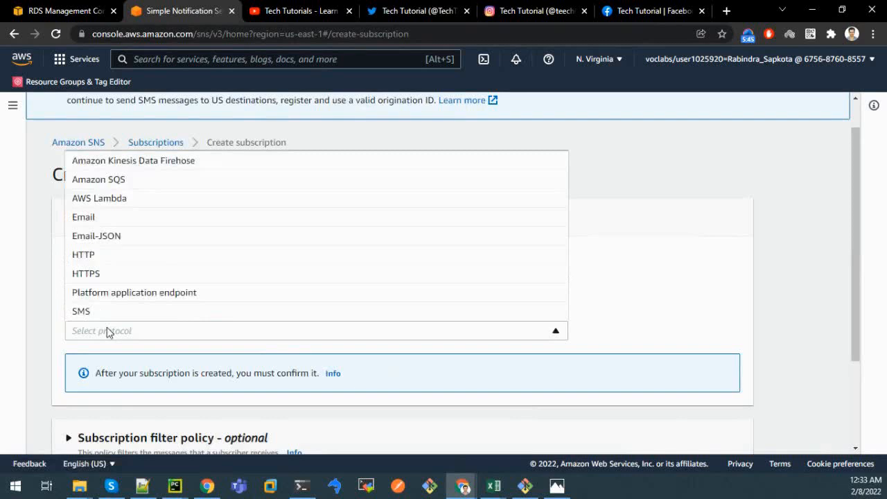
{"action": "left_click", "coordinate": [103, 221]}
{"action": "scroll", "coordinate": [141, 293], "scroll_direction": "down", "scroll_amount": 1}
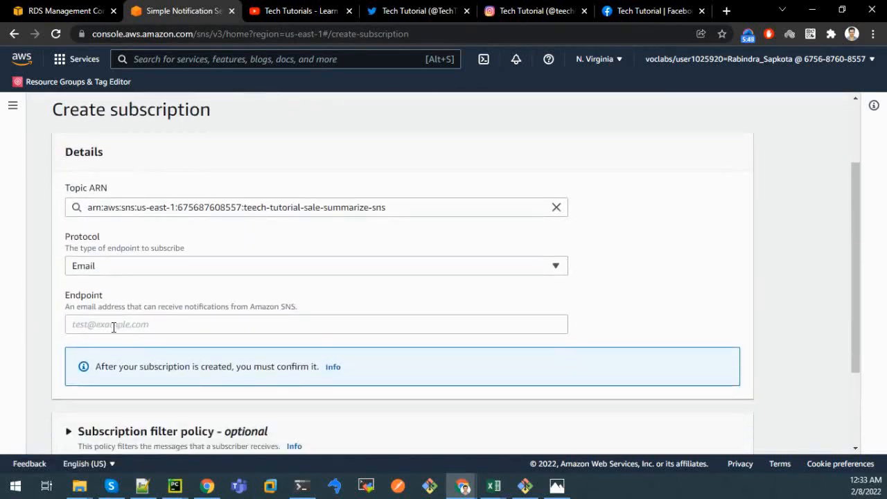
Open Gmail in a new tab, switch to the Tech Tutorial account and close the default account's inbox tab.
{"action": "left_click", "coordinate": [726, 11]}
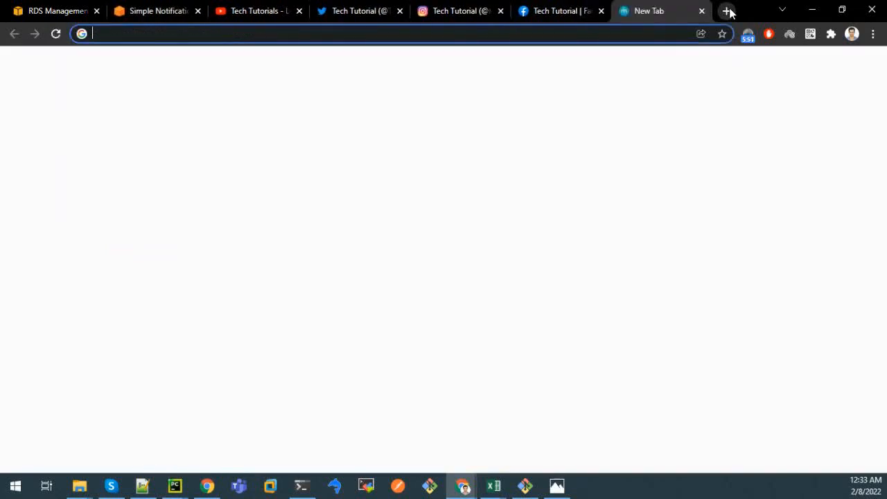
{"action": "type", "text": "gm"}
{"action": "key", "text": "Return"}
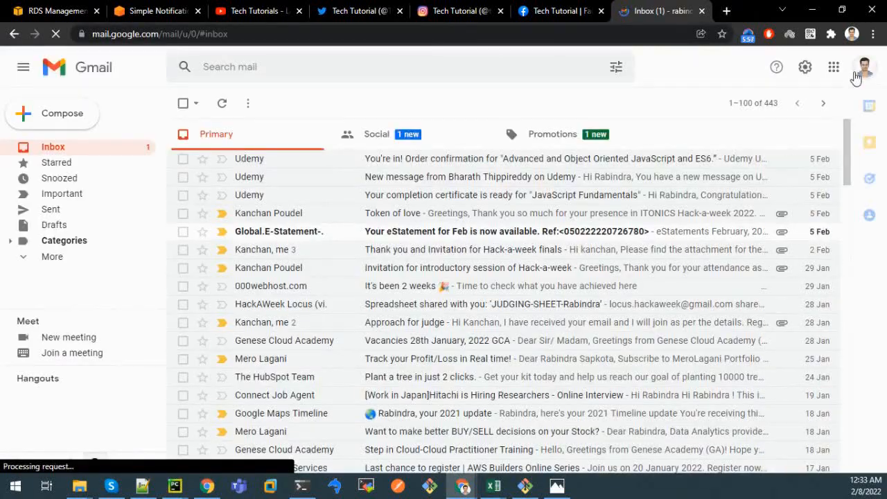
{"action": "left_click", "coordinate": [857, 75]}
{"action": "left_click", "coordinate": [737, 294]}
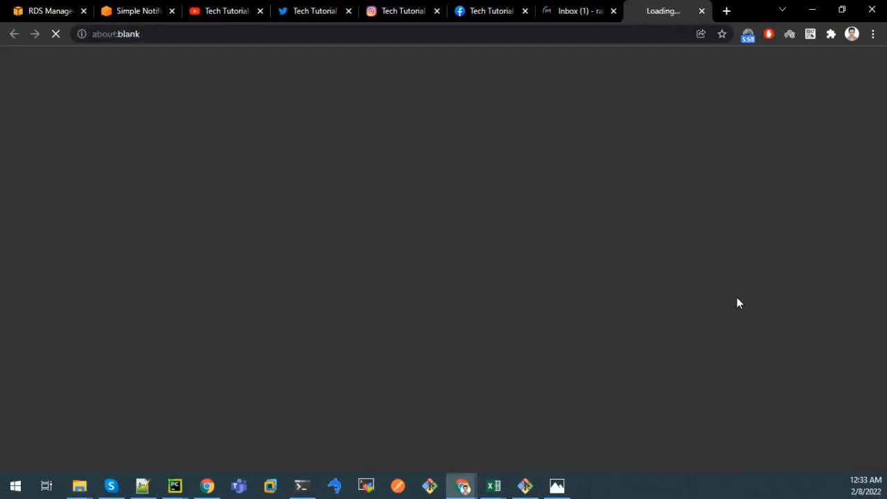
{"action": "left_click", "coordinate": [612, 12]}
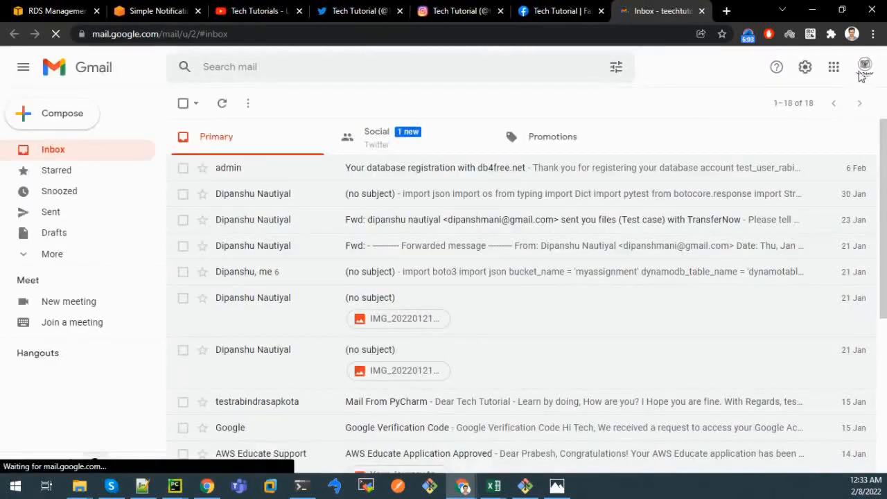
Copy the Tech Tutorial account's e-mail address from the Gmail account details and close them.
{"action": "left_click", "coordinate": [864, 66]}
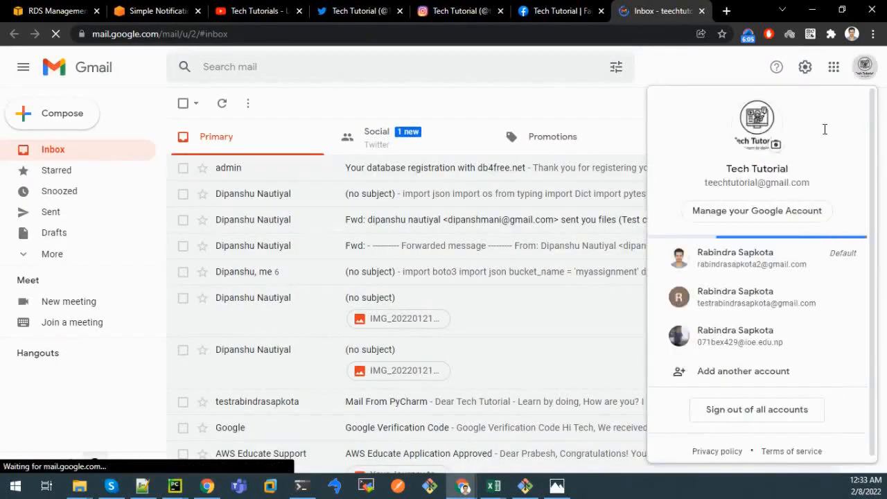
{"action": "triple_click", "coordinate": [790, 182]}
{"action": "right_click", "coordinate": [790, 182]}
{"action": "left_click", "coordinate": [693, 192]}
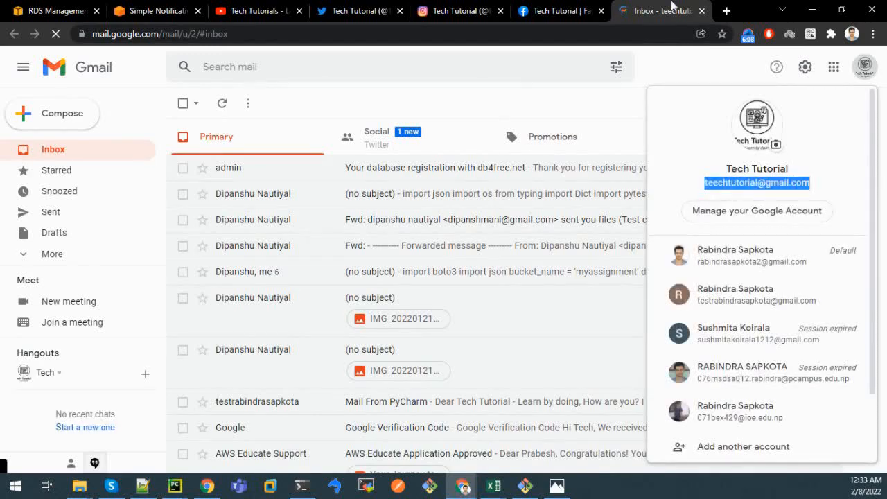
{"action": "left_click", "coordinate": [724, 76]}
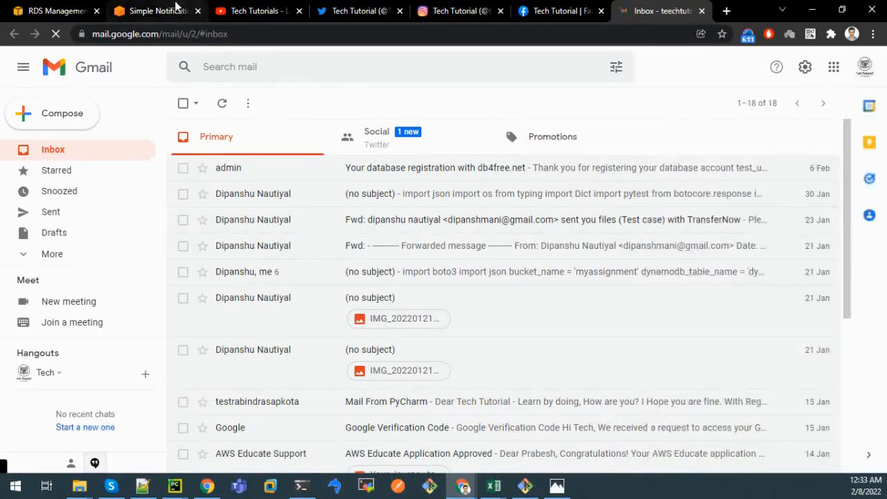
Paste the copied e-mail address as the endpoint on the SNS subscription form and create the subscription.
{"action": "left_click", "coordinate": [176, 9]}
{"action": "left_click", "coordinate": [157, 322]}
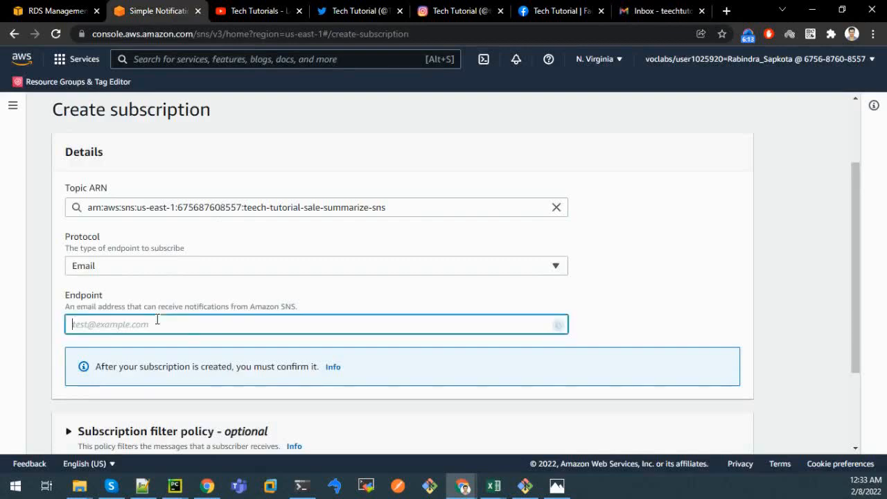
{"action": "key", "text": "ctrl+v"}
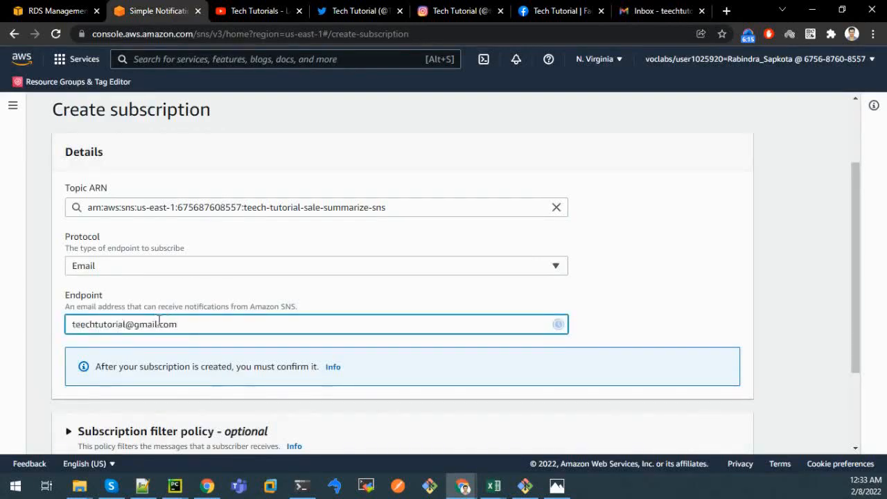
{"action": "scroll", "coordinate": [164, 322], "scroll_direction": "down", "scroll_amount": 3}
{"action": "left_click", "coordinate": [714, 433]}
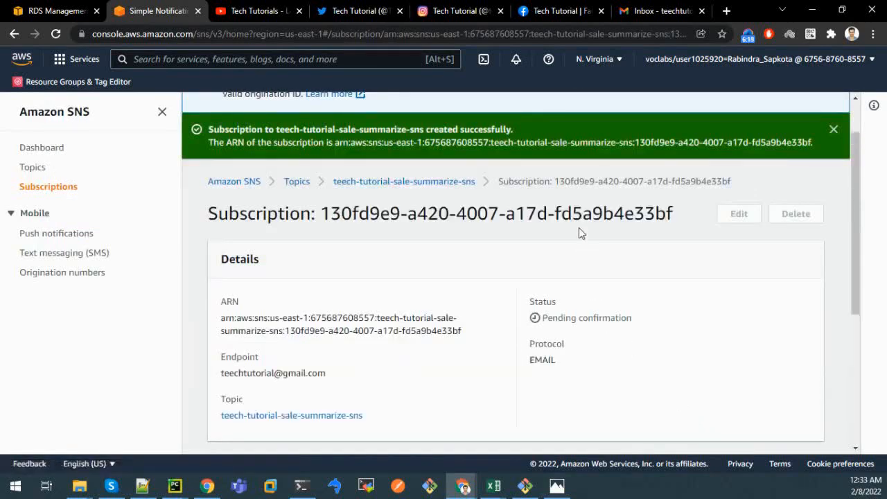
Switch to the Gmail inbox and open the AWS Notification - Subscription Confirmation e-mail.
{"action": "scroll", "coordinate": [578, 228], "scroll_direction": "up", "scroll_amount": 1}
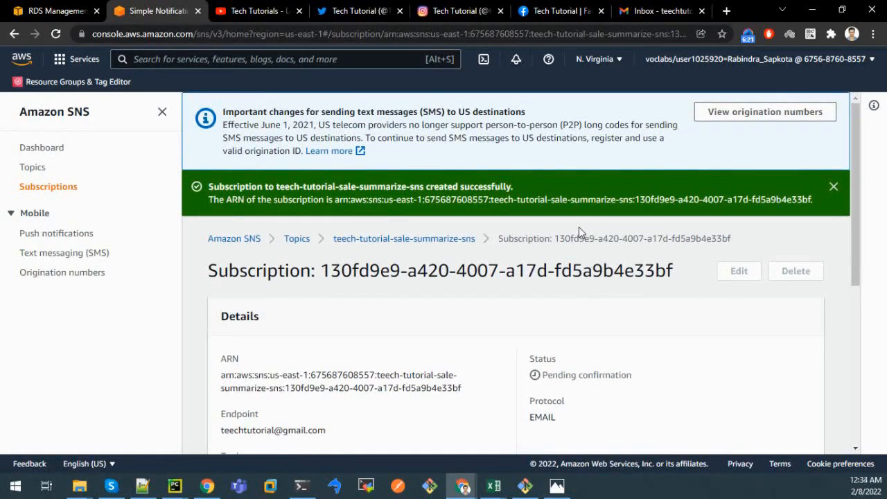
{"action": "scroll", "coordinate": [578, 232], "scroll_direction": "down", "scroll_amount": 5}
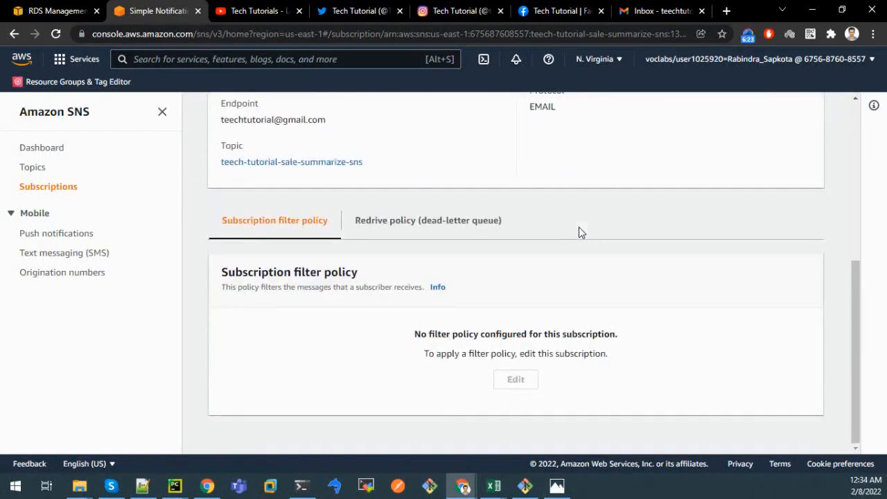
{"action": "left_click", "coordinate": [648, 10]}
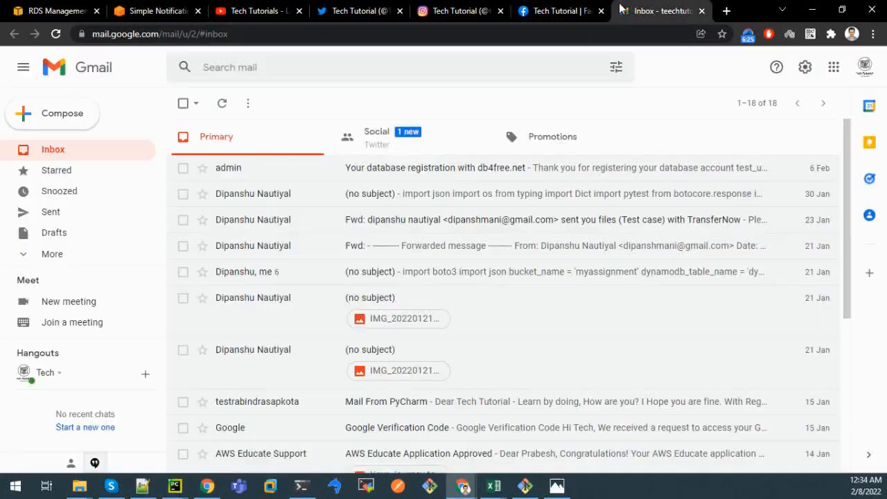
{"action": "left_click", "coordinate": [340, 143]}
{"action": "left_click", "coordinate": [279, 136]}
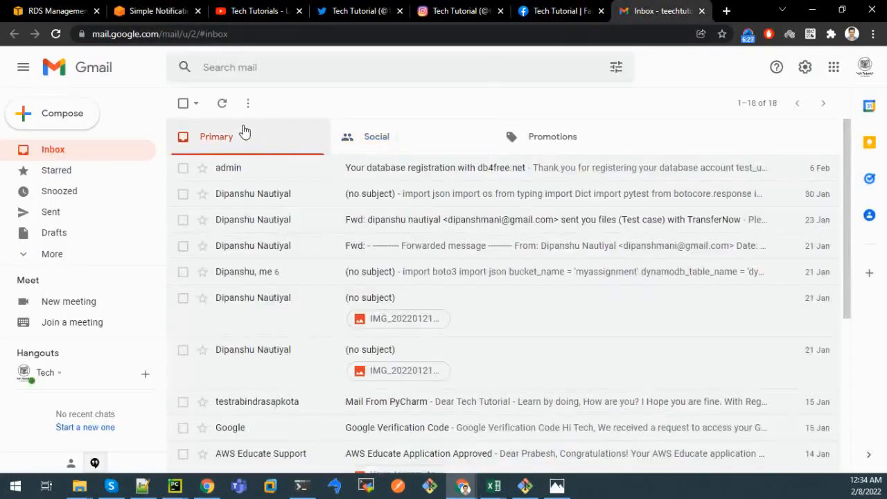
{"action": "left_click", "coordinate": [55, 34]}
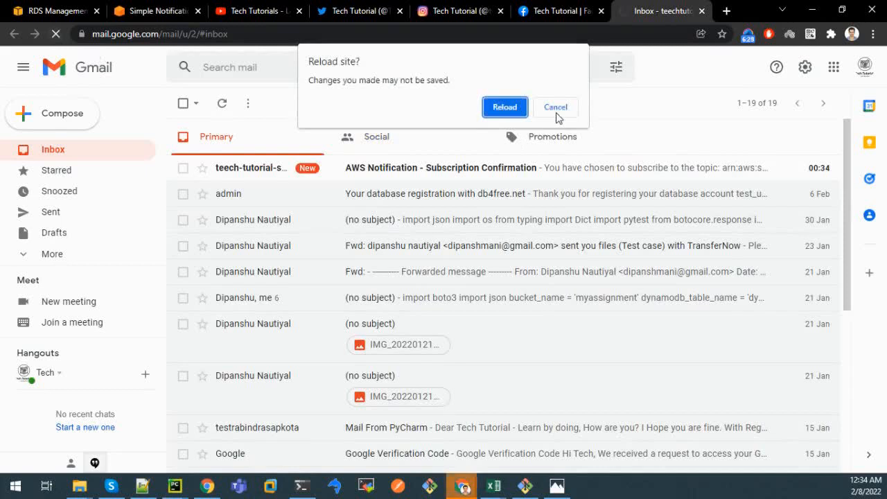
{"action": "left_click", "coordinate": [557, 107]}
{"action": "left_click", "coordinate": [428, 169]}
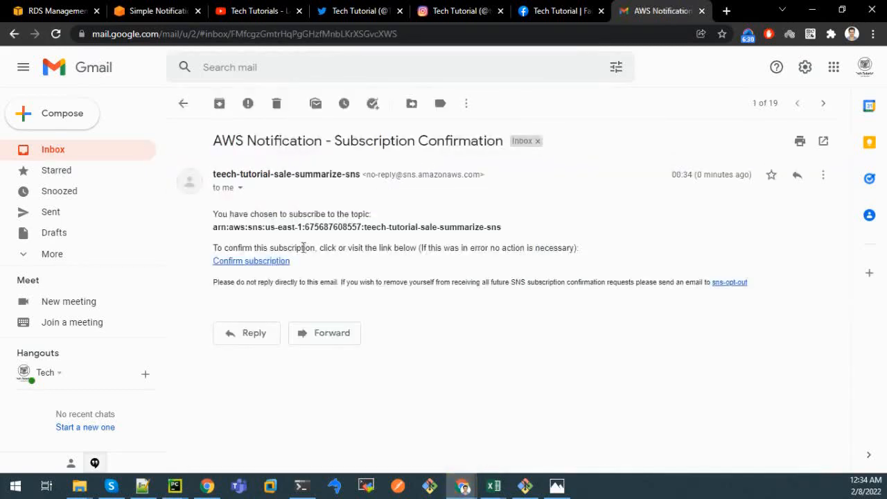
Confirm the teech-tutorial-sale-summarize-sns subscription from the e-mail and close the confirmation page.
{"action": "left_click", "coordinate": [252, 262]}
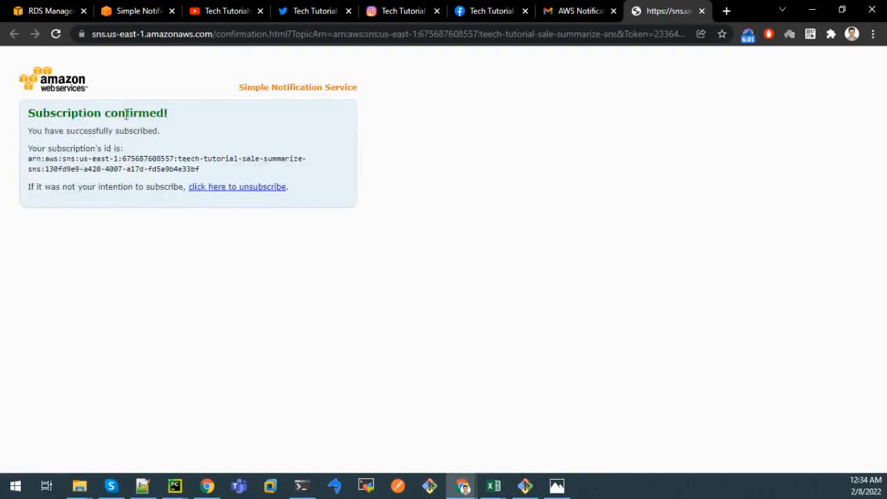
{"action": "double_click", "coordinate": [128, 115]}
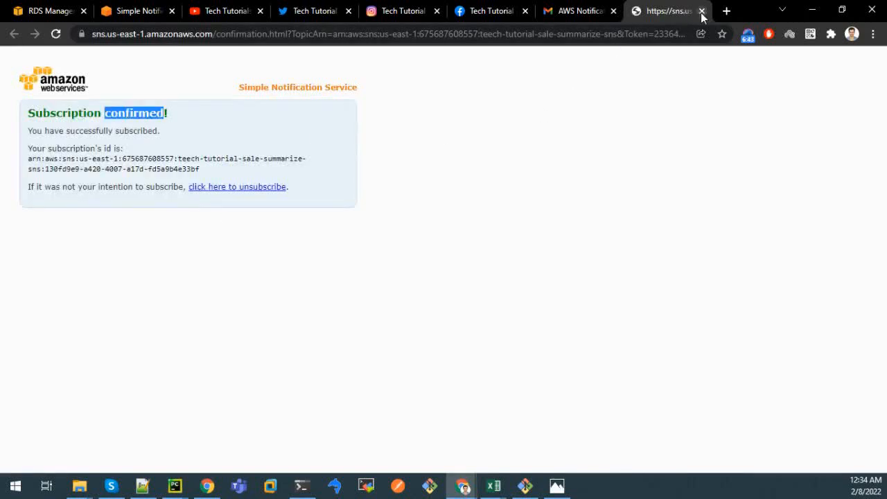
{"action": "left_click", "coordinate": [701, 11]}
Check the project.PNG architecture diagram and open DynamoDB's table creation form in the AWS console.
{"action": "left_click", "coordinate": [556, 485]}
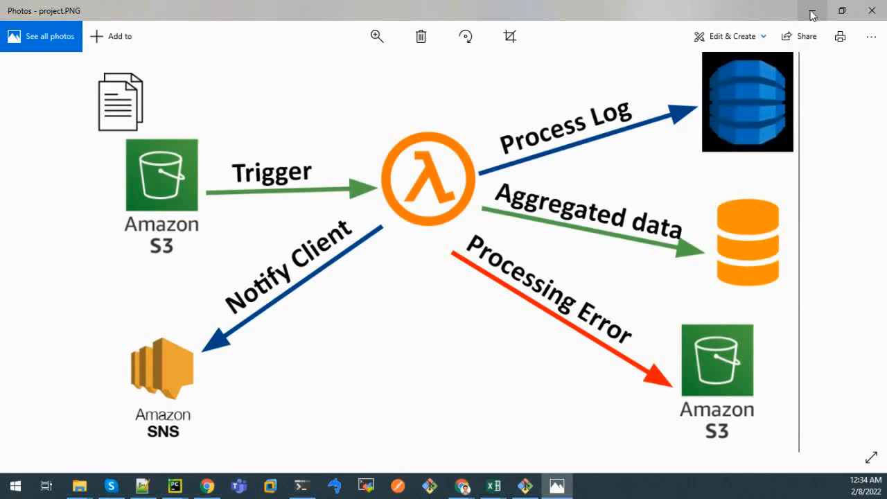
{"action": "left_click", "coordinate": [557, 485]}
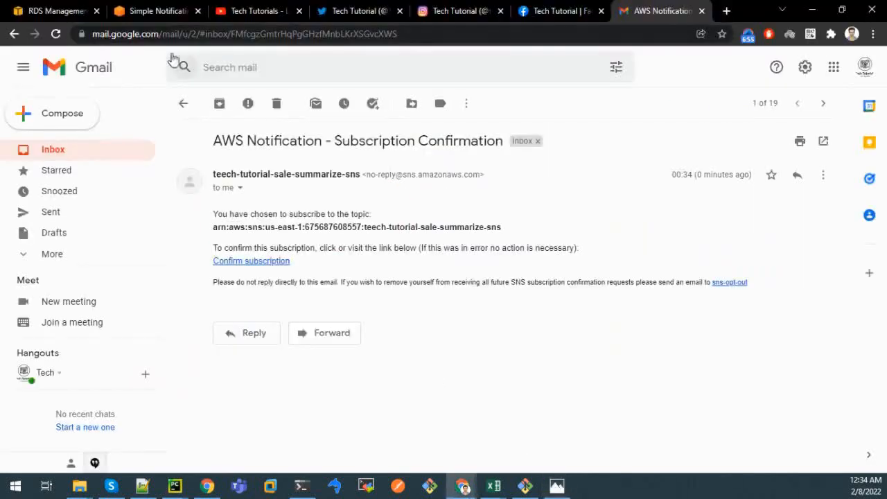
{"action": "left_click", "coordinate": [167, 8]}
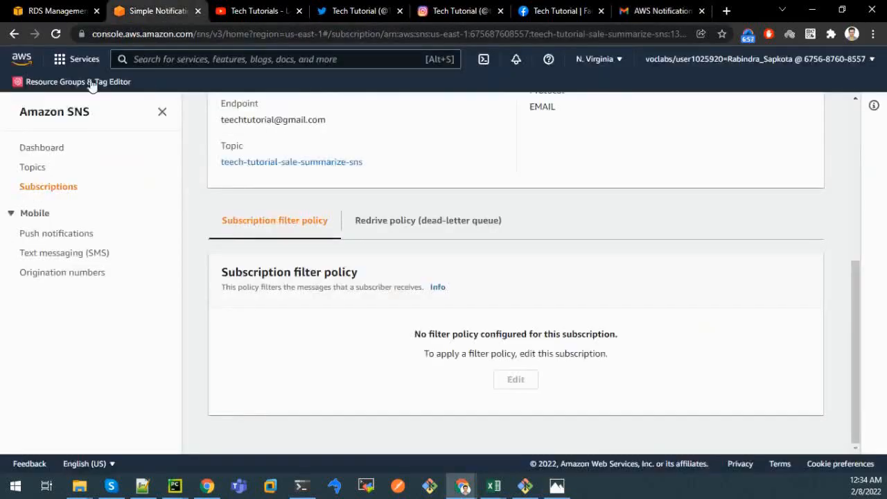
{"action": "left_click", "coordinate": [152, 61]}
{"action": "type", "text": "d"}
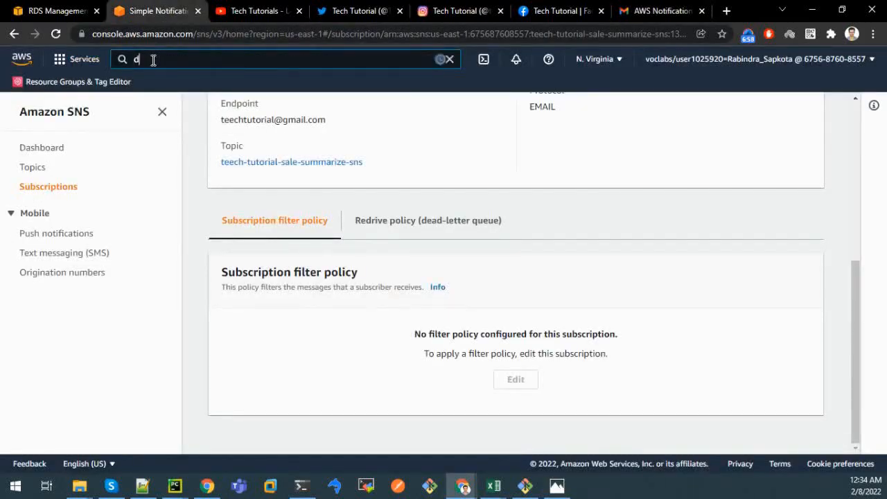
{"action": "type", "text": "ynamo"}
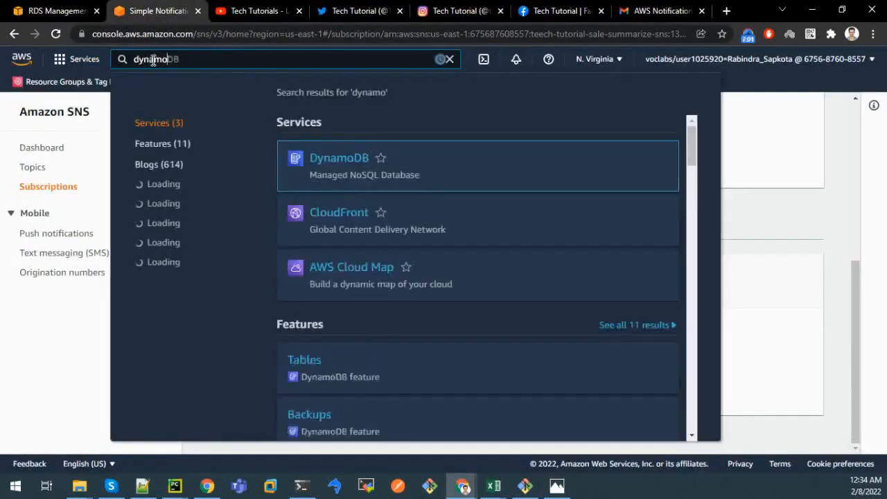
{"action": "left_click", "coordinate": [343, 160]}
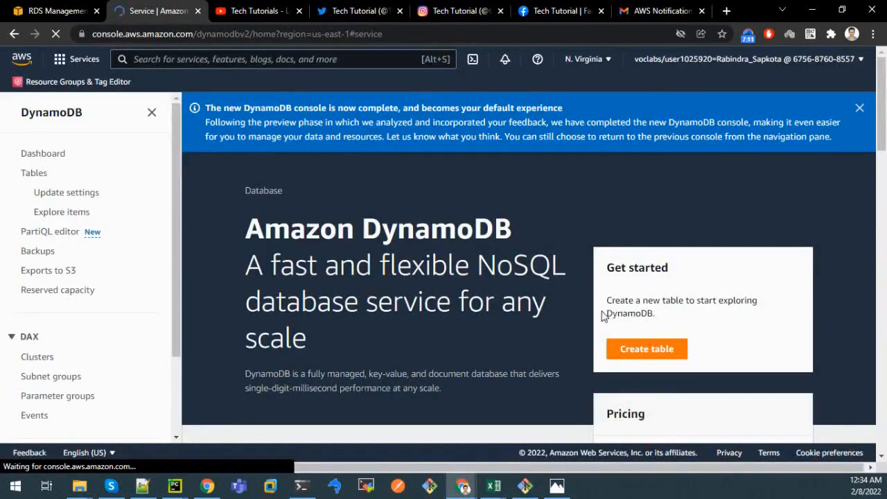
{"action": "left_click", "coordinate": [659, 353]}
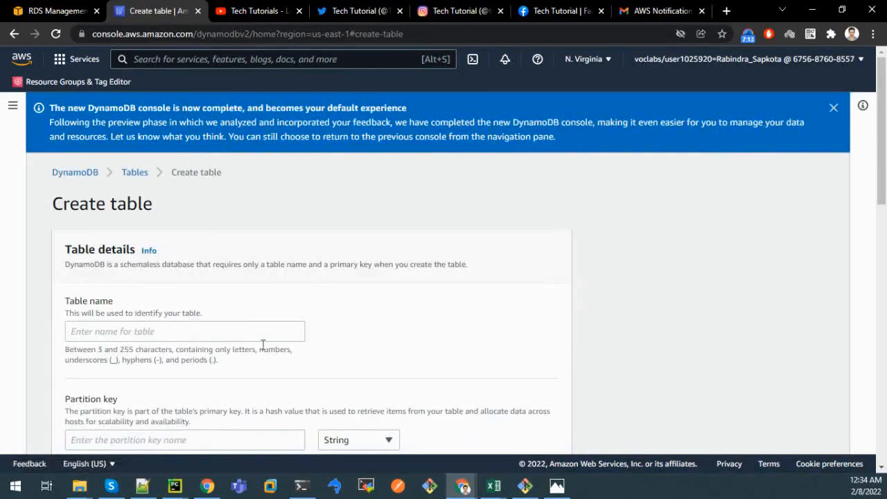
Name the new DynamoDB table teech-tutorial-sale-summarize-dynamo-table.
{"action": "left_click", "coordinate": [205, 336]}
{"action": "type", "text": "t"}
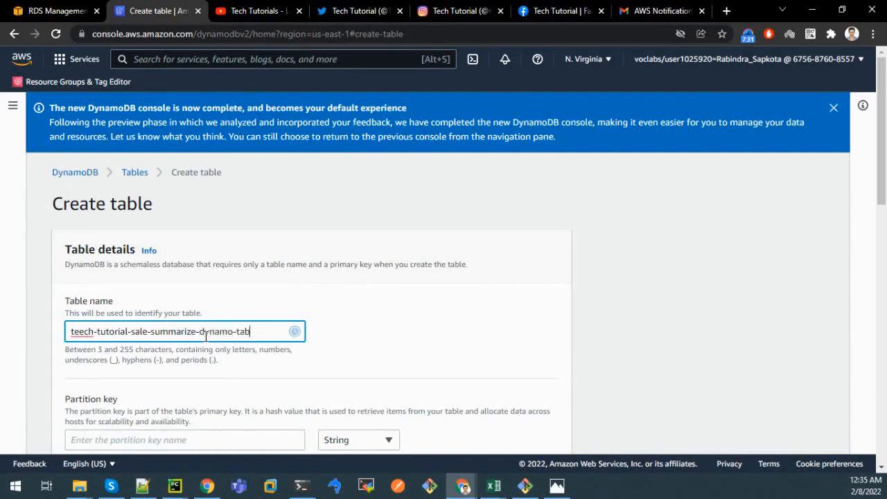
{"action": "scroll", "coordinate": [206, 336], "scroll_direction": "down", "scroll_amount": 1}
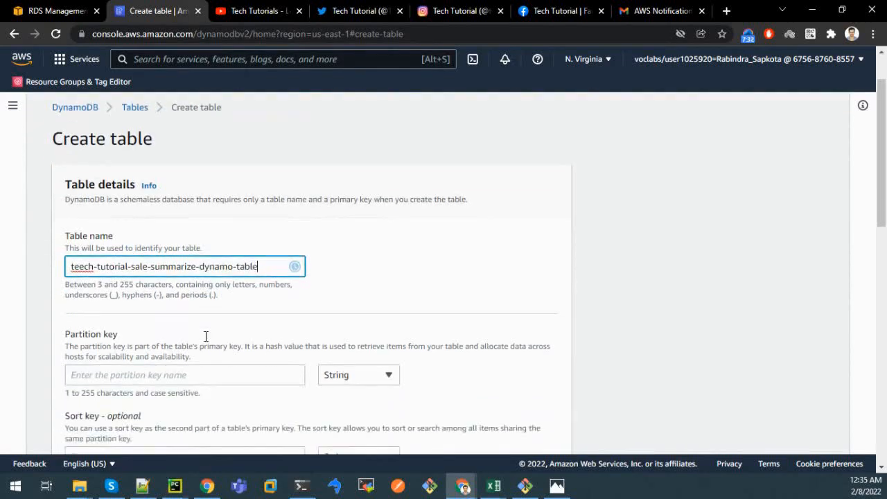
Examine the partition key and sort key settings in the new table's details.
{"action": "left_click", "coordinate": [146, 375]}
{"action": "scroll", "coordinate": [146, 374], "scroll_direction": "down", "scroll_amount": 1}
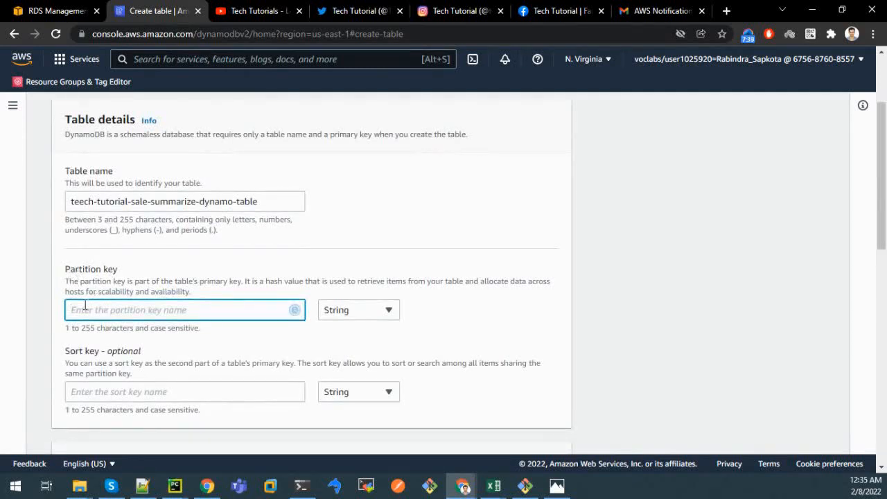
{"action": "left_click", "coordinate": [44, 321]}
{"action": "scroll", "coordinate": [43, 321], "scroll_direction": "down", "scroll_amount": 1}
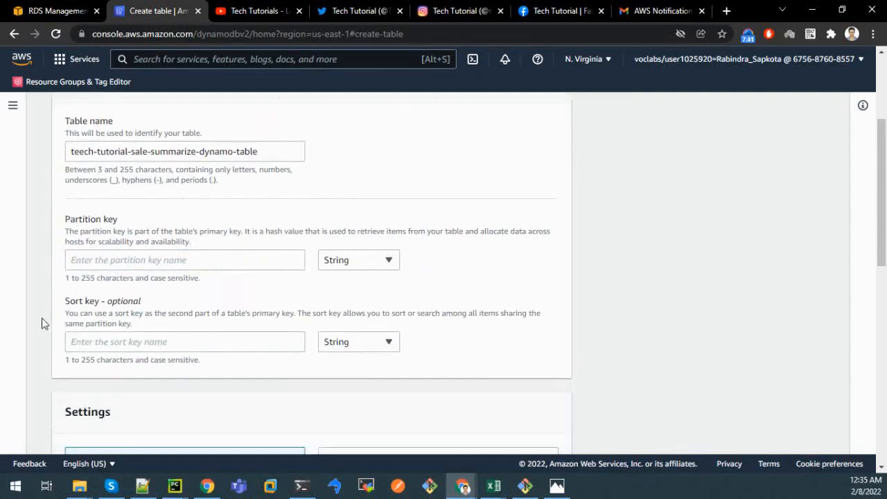
{"action": "scroll", "coordinate": [80, 215], "scroll_direction": "up", "scroll_amount": 3}
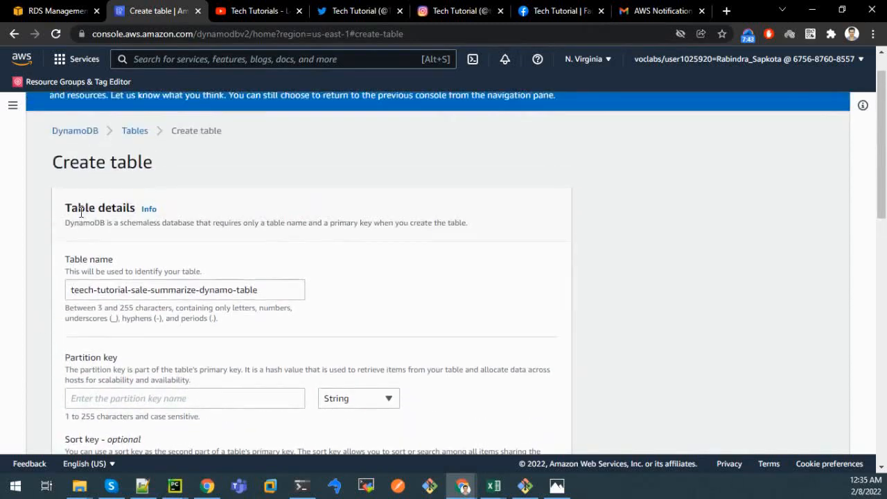
{"action": "scroll", "coordinate": [80, 211], "scroll_direction": "down", "scroll_amount": 2}
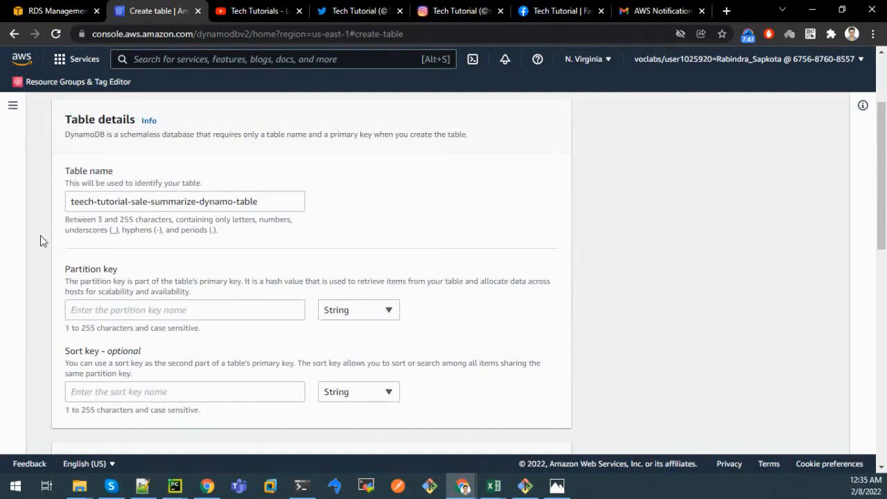
{"action": "scroll", "coordinate": [40, 241], "scroll_direction": "down", "scroll_amount": 1}
{"action": "scroll", "coordinate": [40, 240], "scroll_direction": "up", "scroll_amount": 1}
{"action": "double_click", "coordinate": [82, 270]}
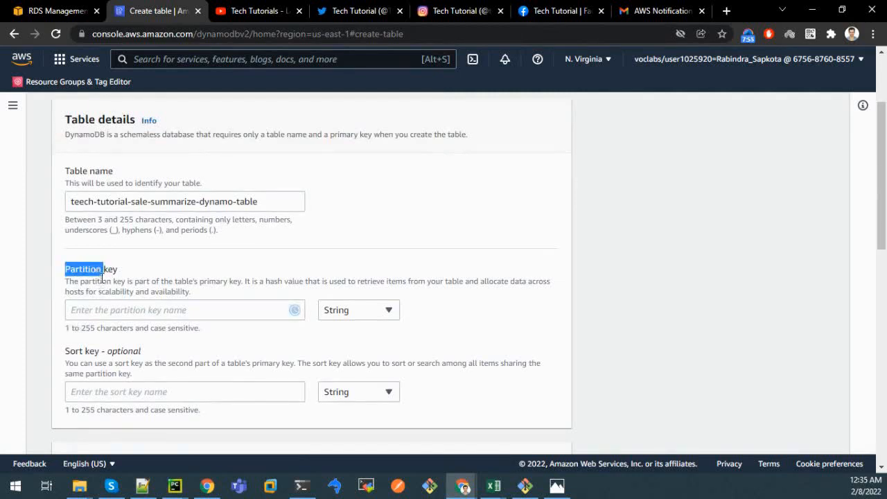
{"action": "triple_click", "coordinate": [106, 269]}
{"action": "left_click", "coordinate": [102, 388]}
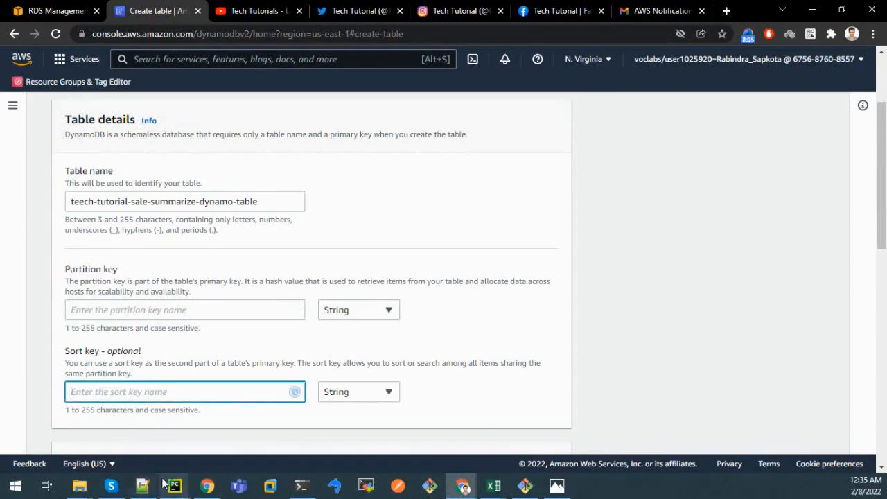
Switch to the sale_data_summarize project in PyCharm and find the dynamo_data dictionary in lambda_function.py.
{"action": "mouse_move", "coordinate": [181, 489]}
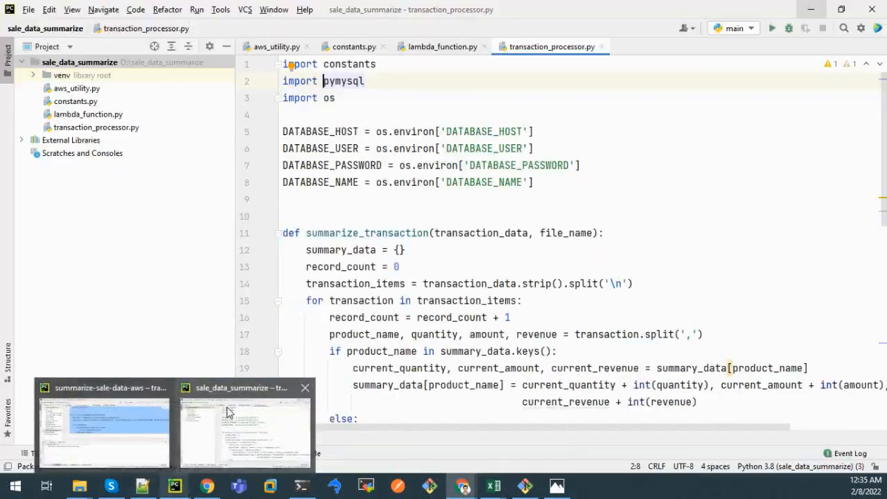
{"action": "left_click", "coordinate": [228, 412]}
{"action": "scroll", "coordinate": [337, 301], "scroll_direction": "down", "scroll_amount": 7}
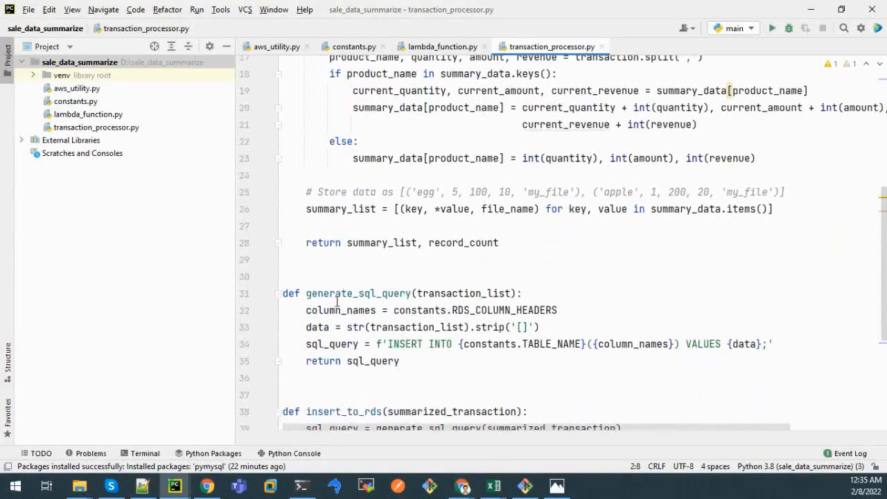
{"action": "scroll", "coordinate": [337, 301], "scroll_direction": "down", "scroll_amount": 2}
{"action": "scroll", "coordinate": [337, 300], "scroll_direction": "up", "scroll_amount": 5}
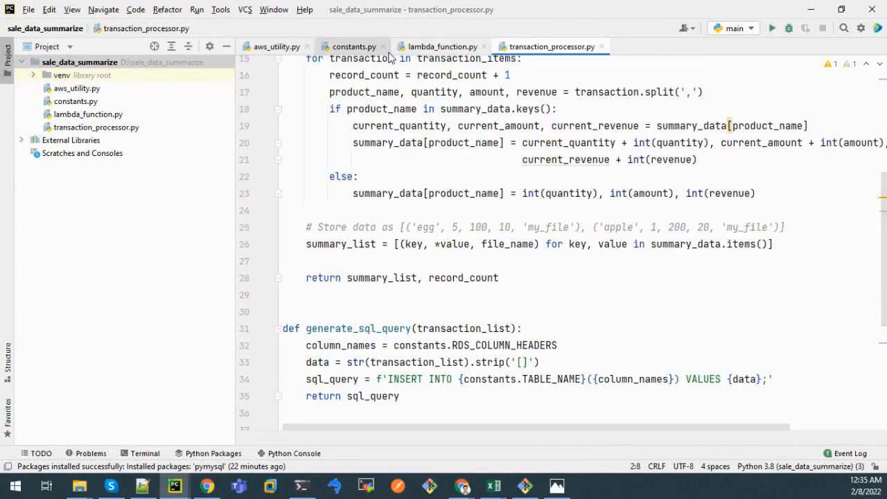
{"action": "left_click", "coordinate": [448, 54]}
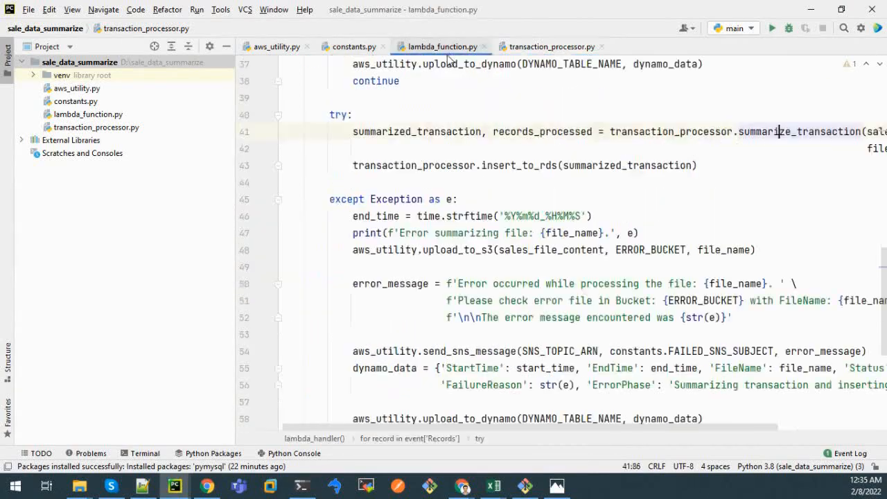
{"action": "scroll", "coordinate": [405, 273], "scroll_direction": "down", "scroll_amount": 5}
{"action": "scroll", "coordinate": [535, 217], "scroll_direction": "up", "scroll_amount": 2}
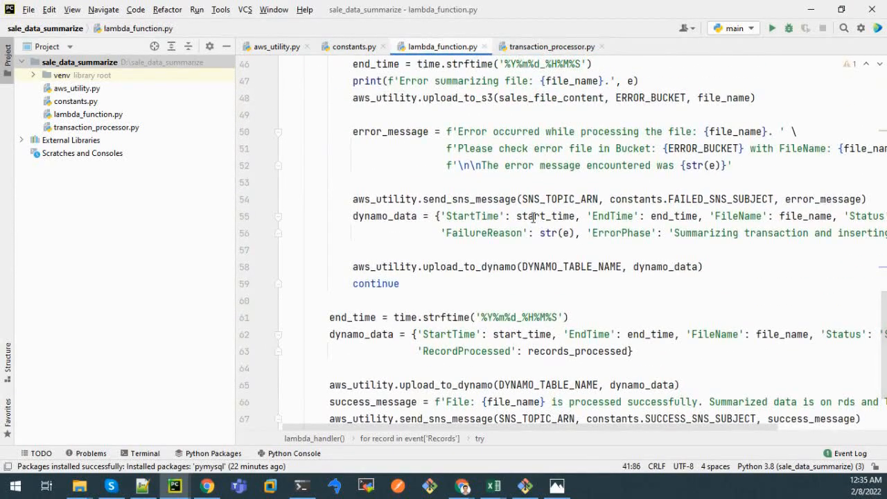
Copy the StartTime key name from the error-handling dynamo_data dictionary and undo the accidental overwrite of it.
{"action": "double_click", "coordinate": [534, 217]}
{"action": "double_click", "coordinate": [466, 216]}
{"action": "key", "text": "ctrl+c"}
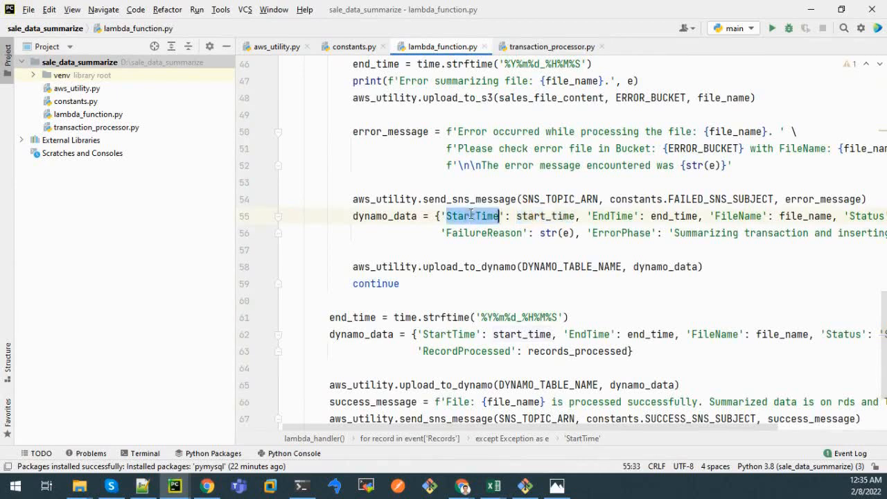
{"action": "type", "text": "cccc"}
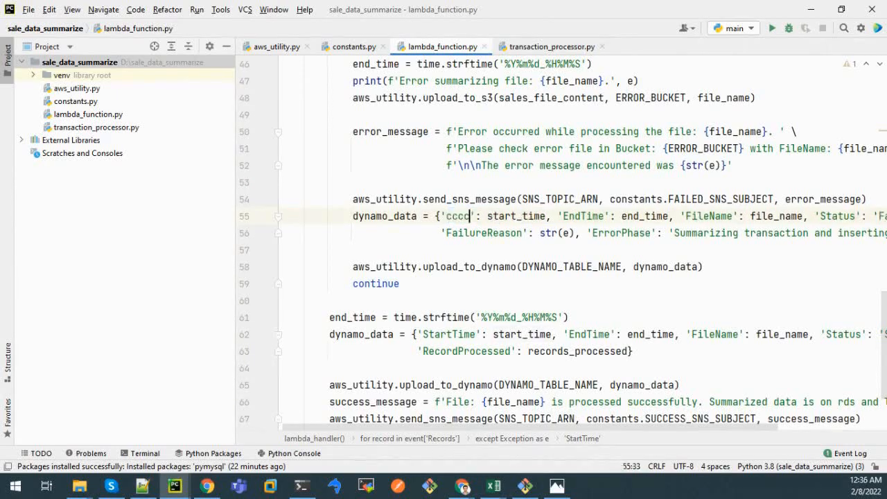
{"action": "key", "text": "ctrl+z"}
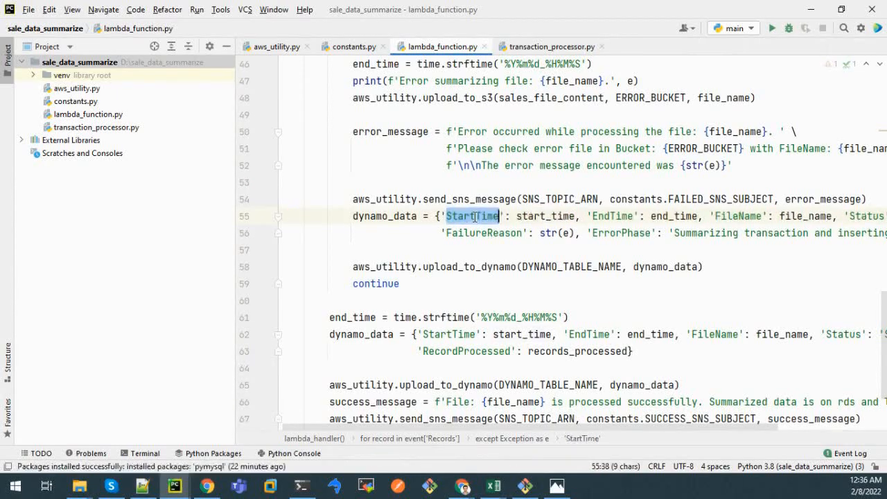
Return to the DynamoDB table form in Chrome and paste StartTime as the partition key.
{"action": "left_click", "coordinate": [462, 485]}
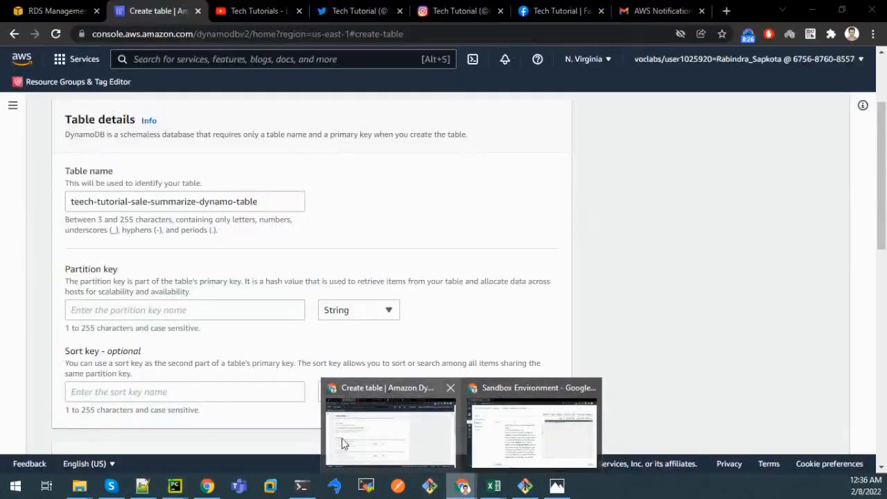
{"action": "left_click", "coordinate": [371, 441]}
{"action": "left_click", "coordinate": [147, 310]}
{"action": "key", "text": "ctrl+v"}
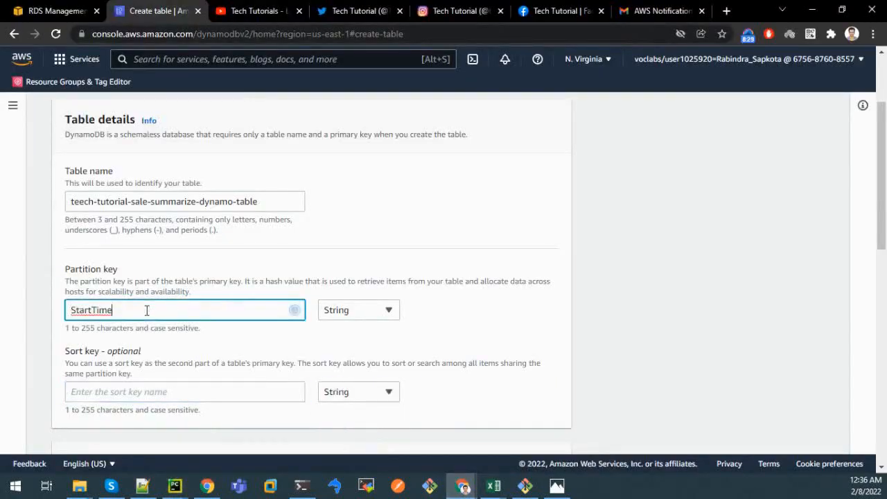
{"action": "left_click", "coordinate": [462, 485]}
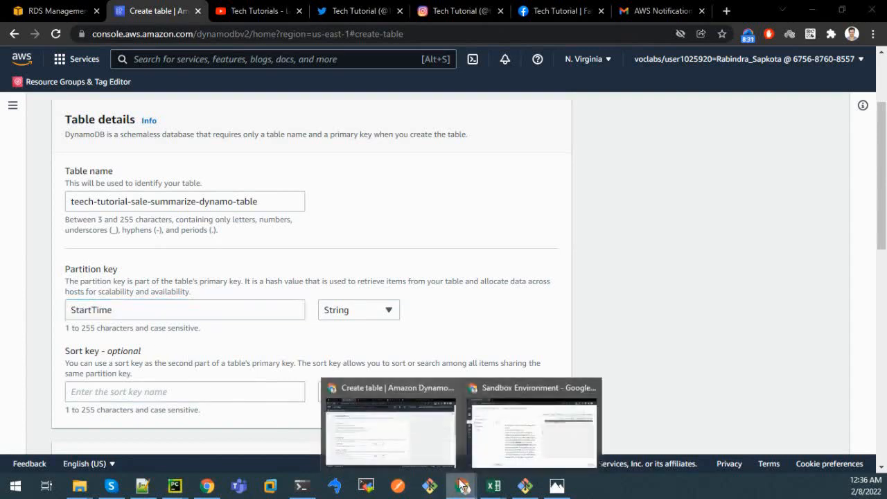
{"action": "left_click", "coordinate": [418, 444]}
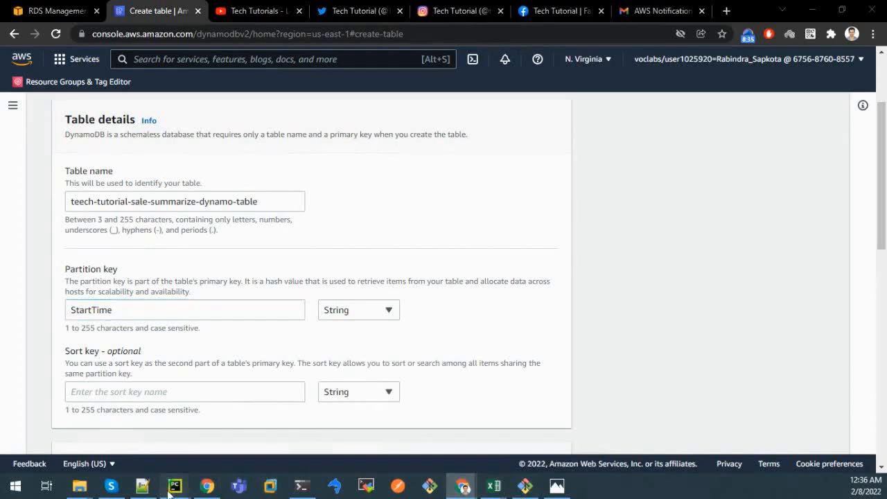
Switch to PyCharm and copy the FileName key name from the error-handling dynamo_data dictionary in lambda_function.py.
{"action": "mouse_move", "coordinate": [167, 492]}
{"action": "left_click", "coordinate": [222, 437]}
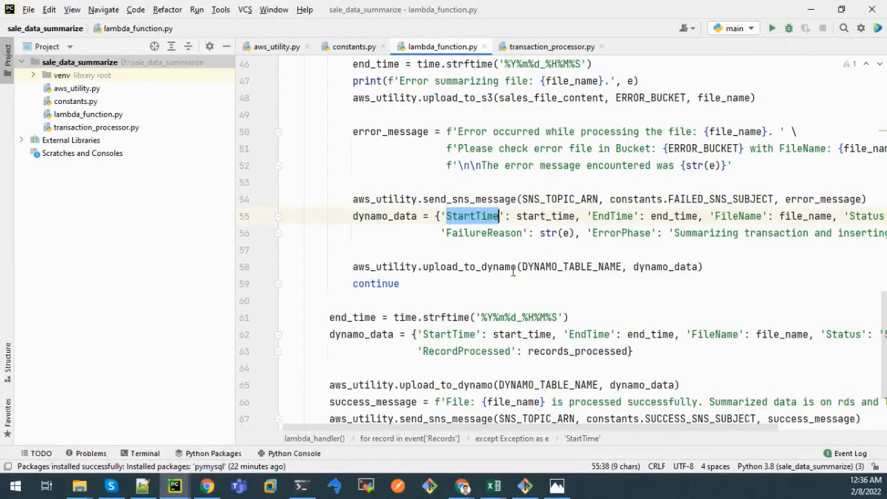
{"action": "scroll", "coordinate": [640, 262], "scroll_direction": "right", "scroll_amount": 3}
{"action": "left_click", "coordinate": [641, 216]}
{"action": "double_click", "coordinate": [642, 216]}
{"action": "key", "text": "ctrl+c"}
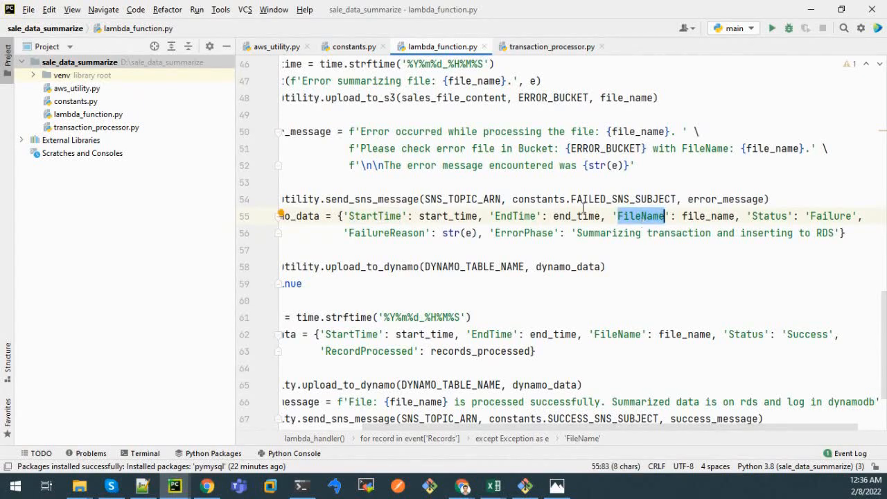
{"action": "double_click", "coordinate": [383, 216]}
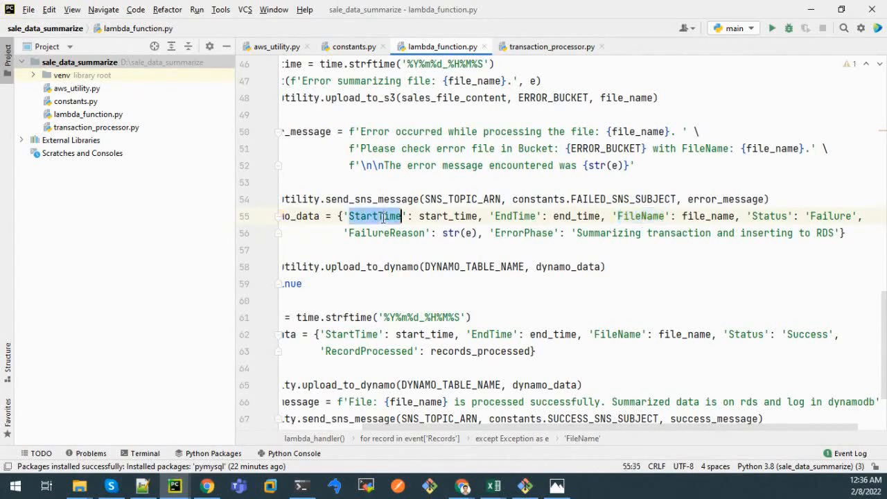
{"action": "left_click", "coordinate": [531, 233]}
{"action": "double_click", "coordinate": [530, 233]}
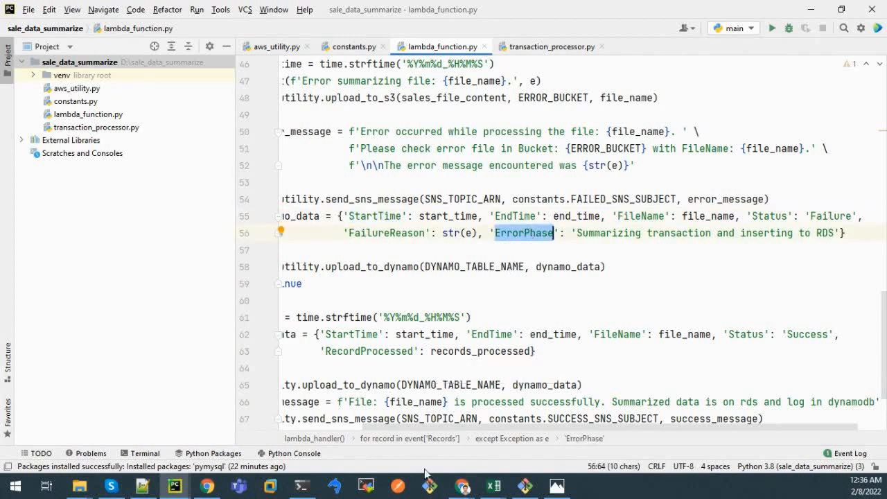
Return to the DynamoDB table form in Chrome and paste FileName as the sort key.
{"action": "mouse_move", "coordinate": [460, 487]}
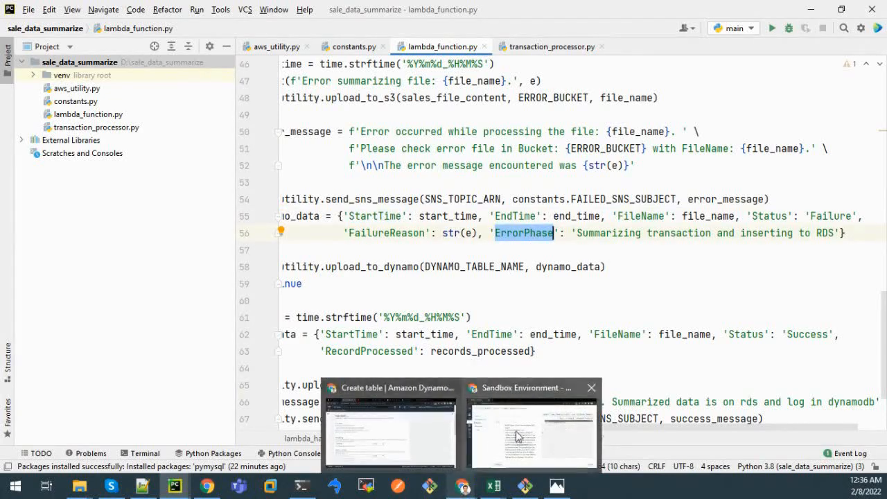
{"action": "left_click", "coordinate": [392, 426]}
{"action": "left_click", "coordinate": [154, 392]}
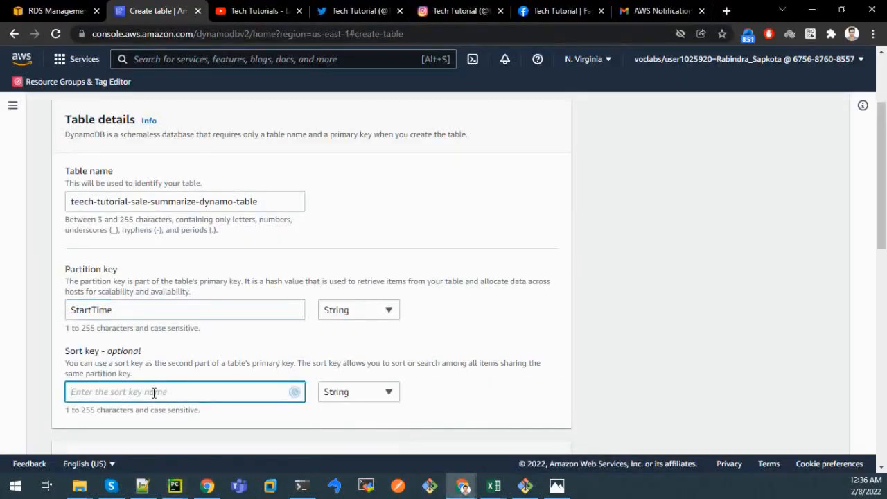
{"action": "key", "text": "ctrl+v"}
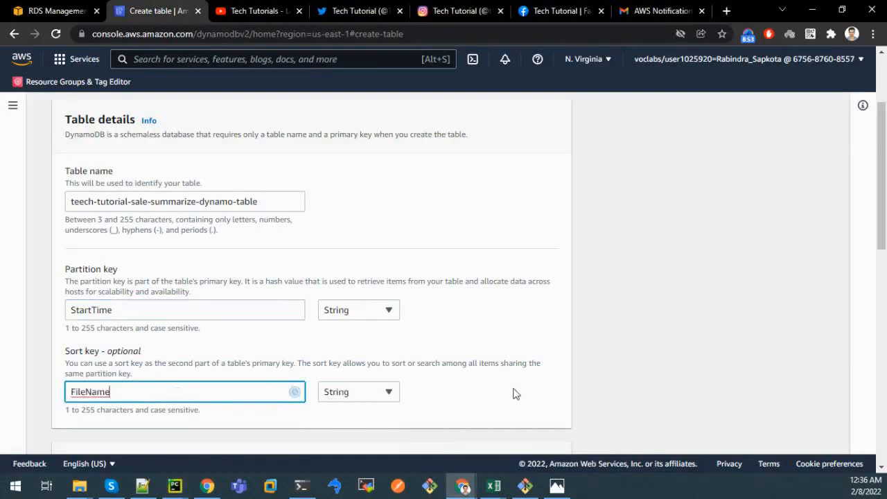
{"action": "left_click", "coordinate": [585, 292]}
Keep String as the partition key type and create the DynamoDB table with the default settings.
{"action": "scroll", "coordinate": [367, 327], "scroll_direction": "down", "scroll_amount": 1}
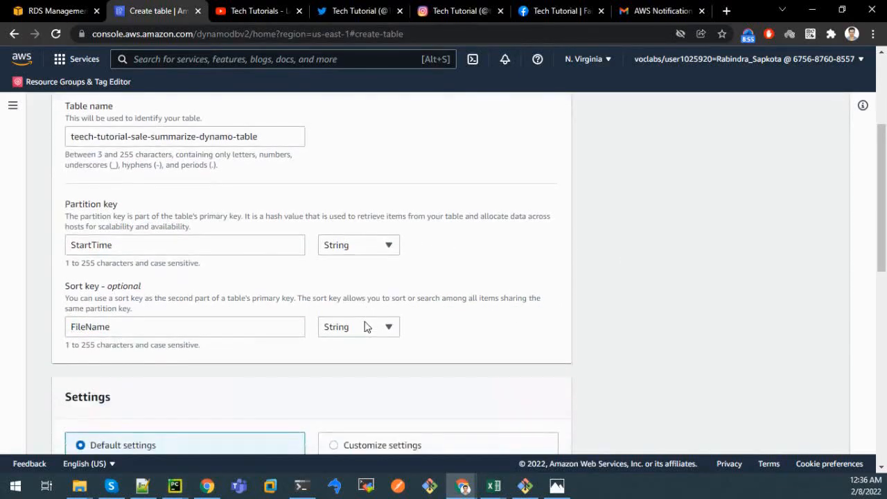
{"action": "left_click", "coordinate": [367, 250]}
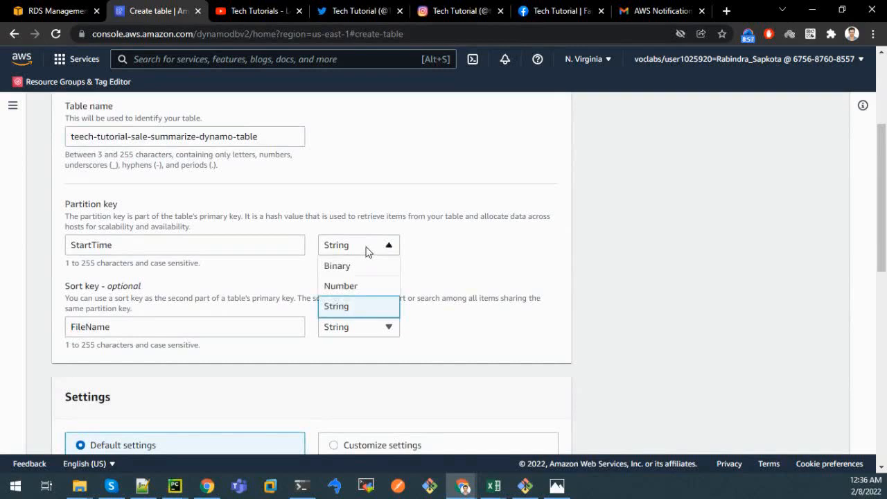
{"action": "left_click", "coordinate": [354, 250]}
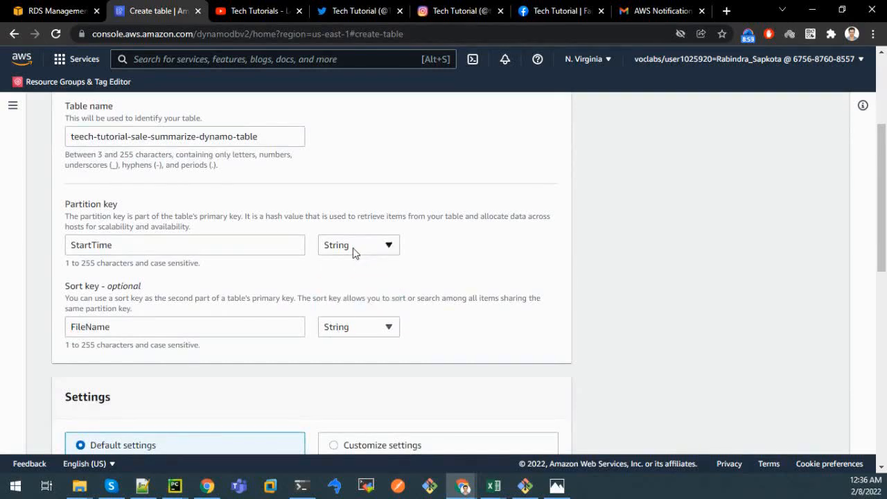
{"action": "scroll", "coordinate": [353, 256], "scroll_direction": "down", "scroll_amount": 8}
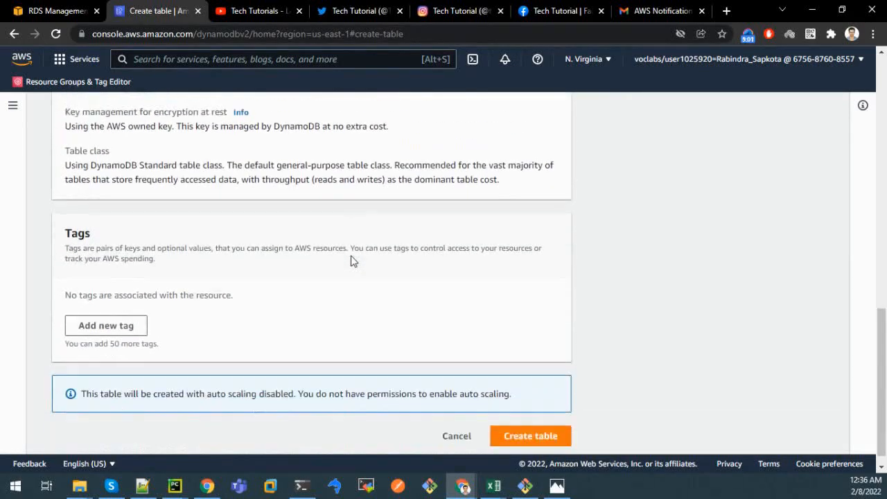
{"action": "scroll", "coordinate": [353, 260], "scroll_direction": "up", "scroll_amount": 3}
{"action": "scroll", "coordinate": [353, 260], "scroll_direction": "down", "scroll_amount": 3}
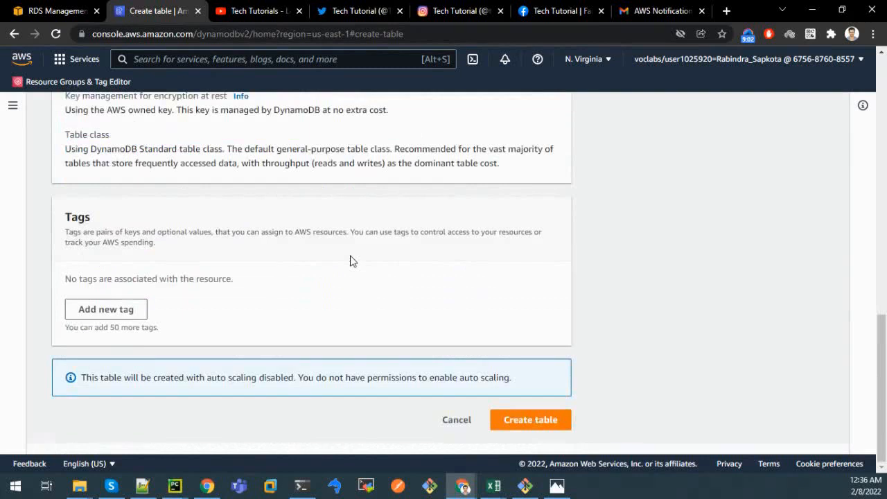
{"action": "left_click", "coordinate": [532, 426]}
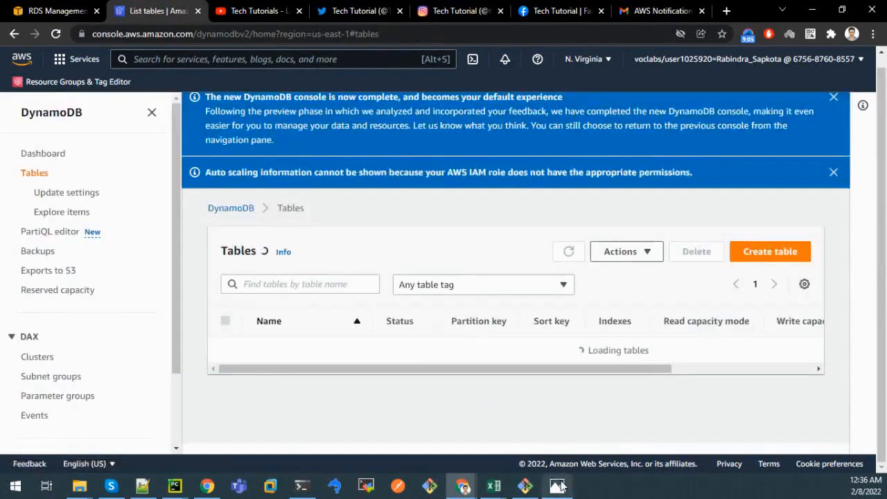
Examine the Lambda architecture diagram project.PNG in Photos and return to the DynamoDB tables list in Chrome.
{"action": "mouse_move", "coordinate": [560, 487]}
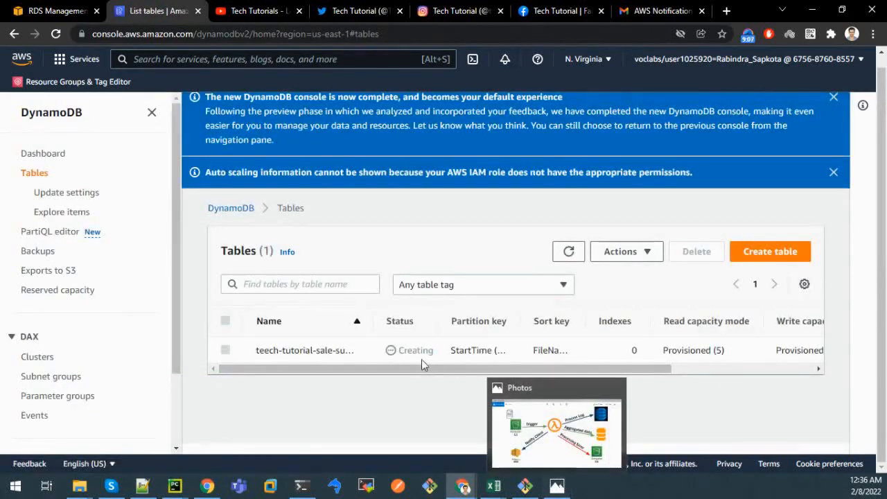
{"action": "left_click", "coordinate": [557, 486]}
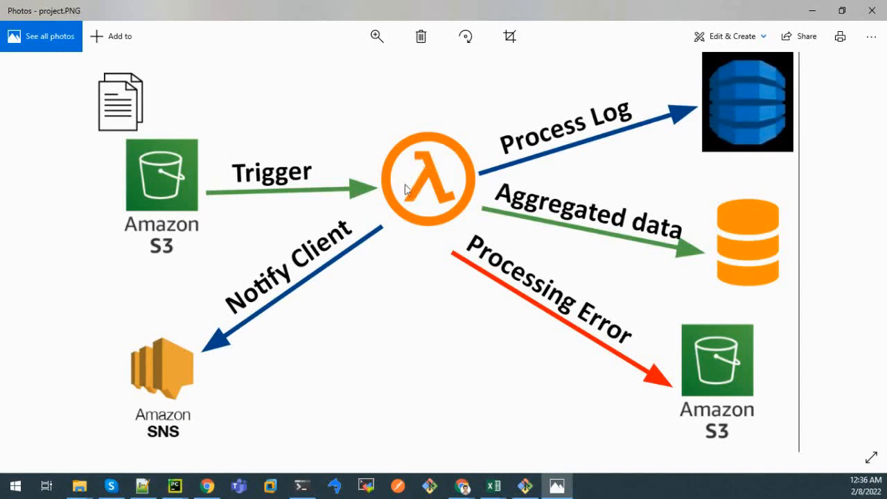
{"action": "left_click", "coordinate": [557, 486]}
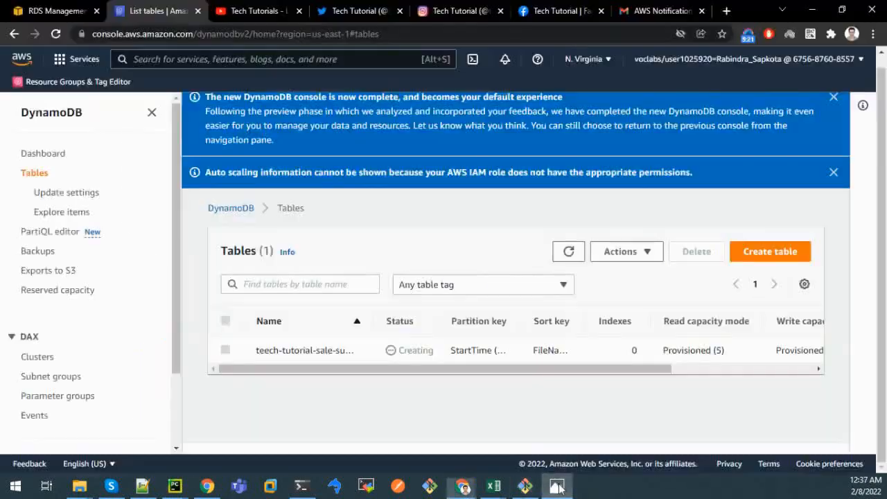
{"action": "left_click", "coordinate": [557, 486]}
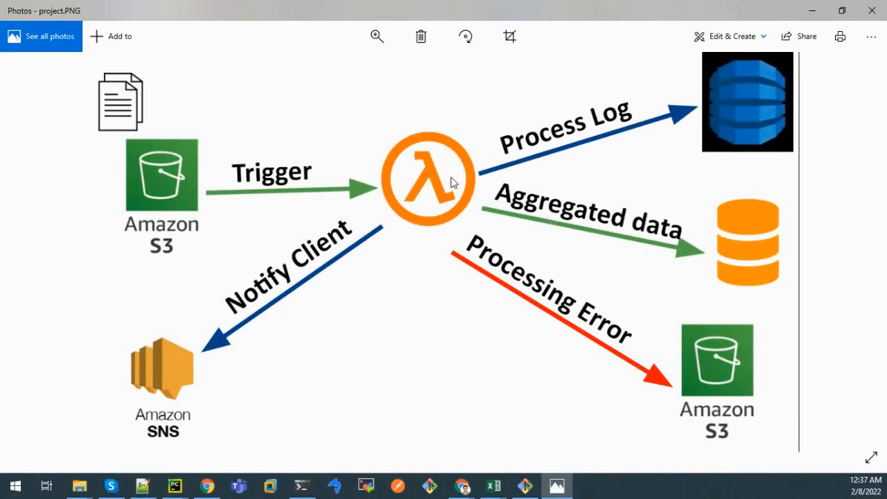
{"action": "left_click", "coordinate": [561, 491]}
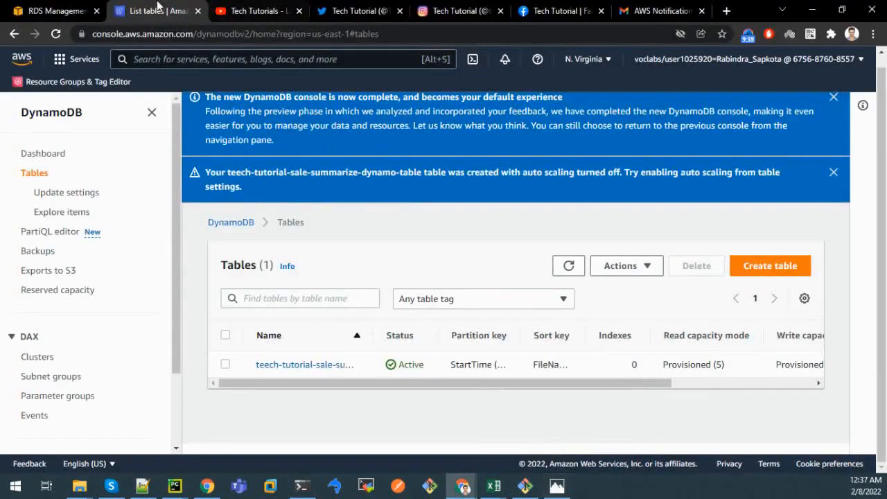
Duplicate the browser tab that shows the DynamoDB tables list.
{"action": "right_click", "coordinate": [158, 6]}
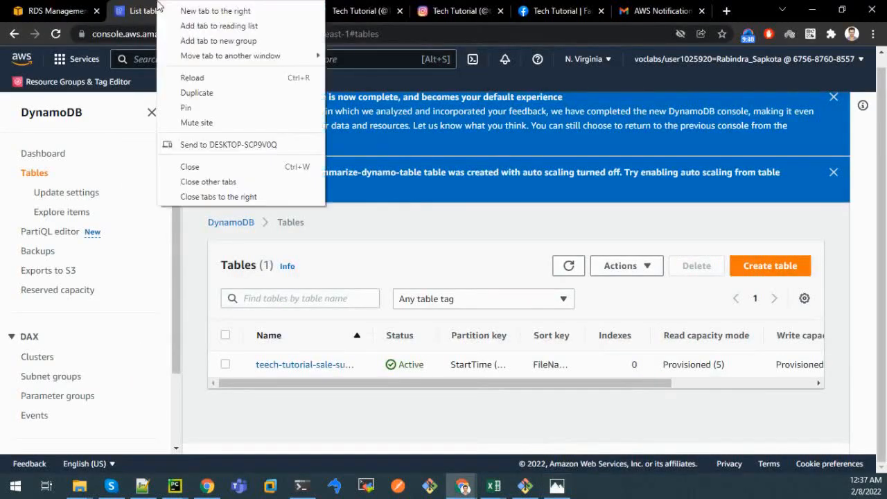
{"action": "left_click", "coordinate": [198, 78]}
{"action": "right_click", "coordinate": [157, 7]}
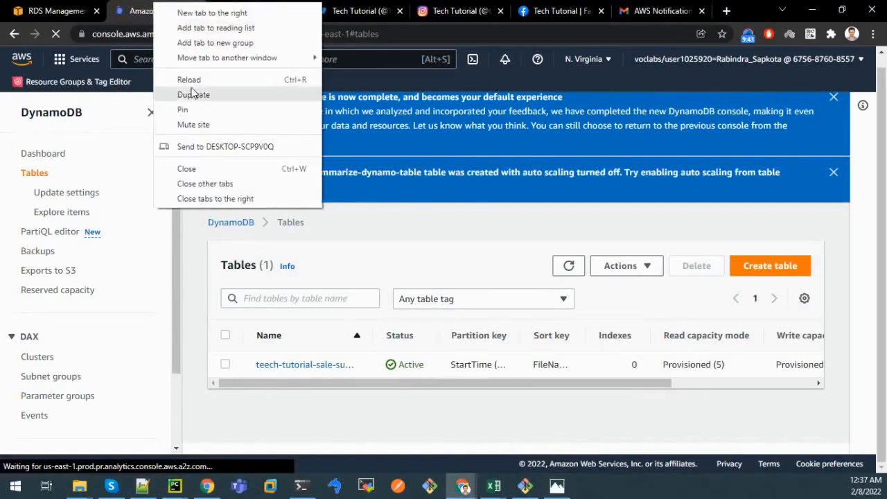
{"action": "left_click", "coordinate": [195, 78]}
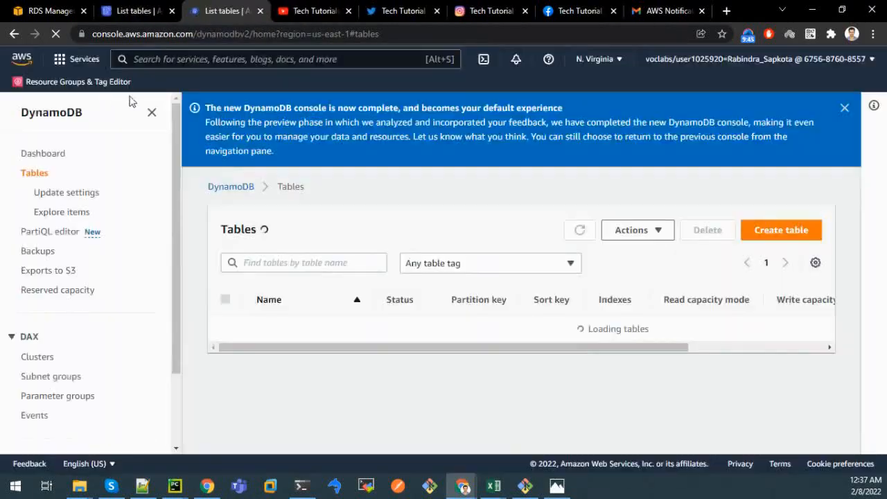
Search the AWS services for iam in the duplicated tab and open the list of IAM roles.
{"action": "left_click", "coordinate": [162, 61]}
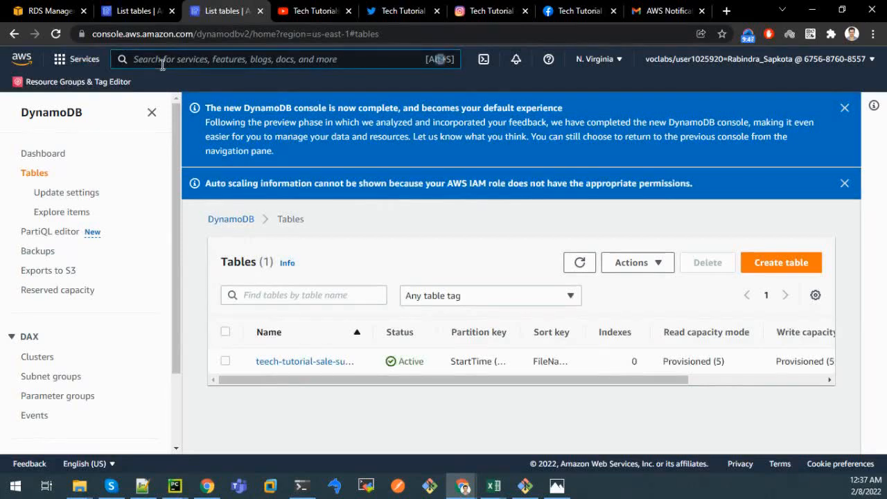
{"action": "type", "text": "iam"}
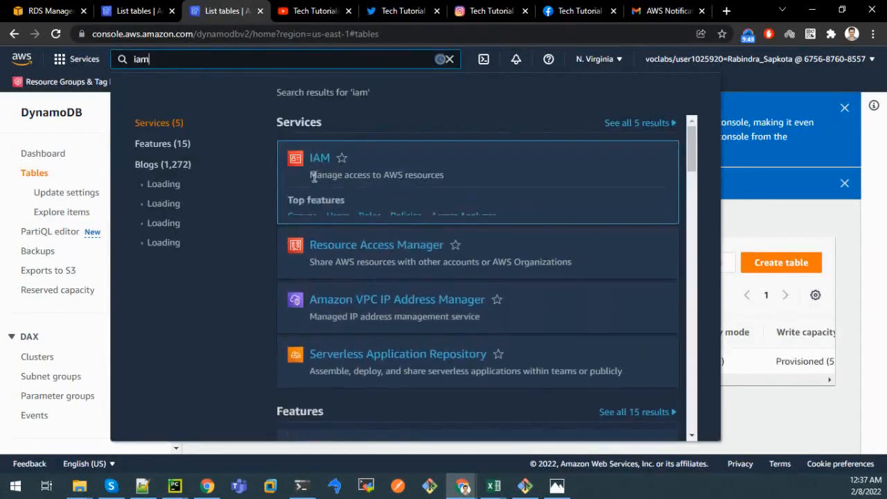
{"action": "left_click", "coordinate": [317, 161]}
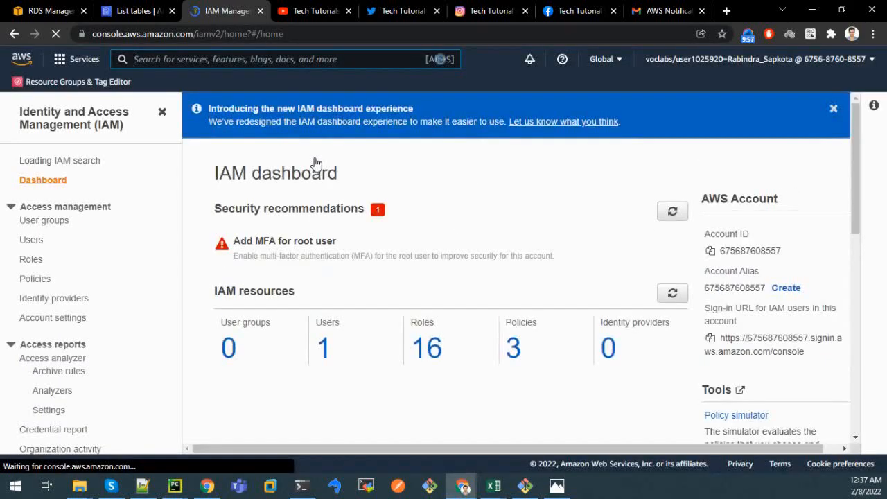
{"action": "scroll", "coordinate": [316, 167], "scroll_direction": "down", "scroll_amount": 1}
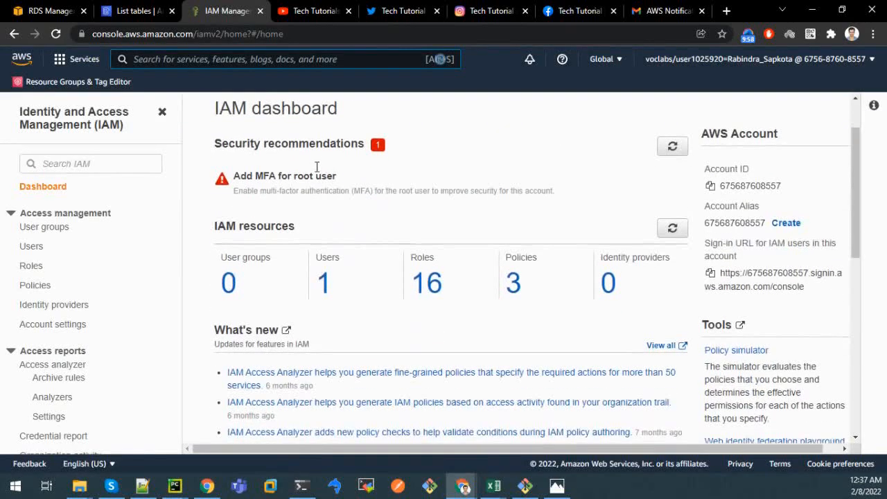
{"action": "left_click", "coordinate": [442, 290]}
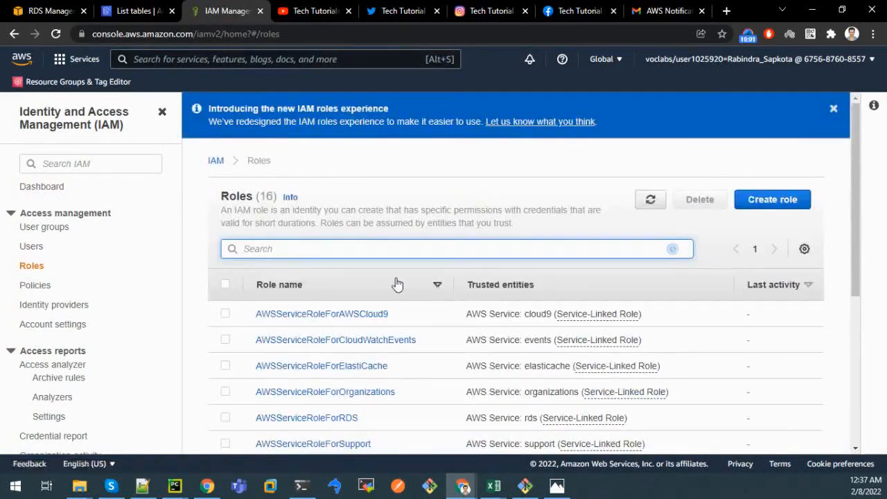
Start a new IAM role with AWS service as trusted entity and Lambda as use case, and proceed to its permissions.
{"action": "left_click", "coordinate": [745, 202]}
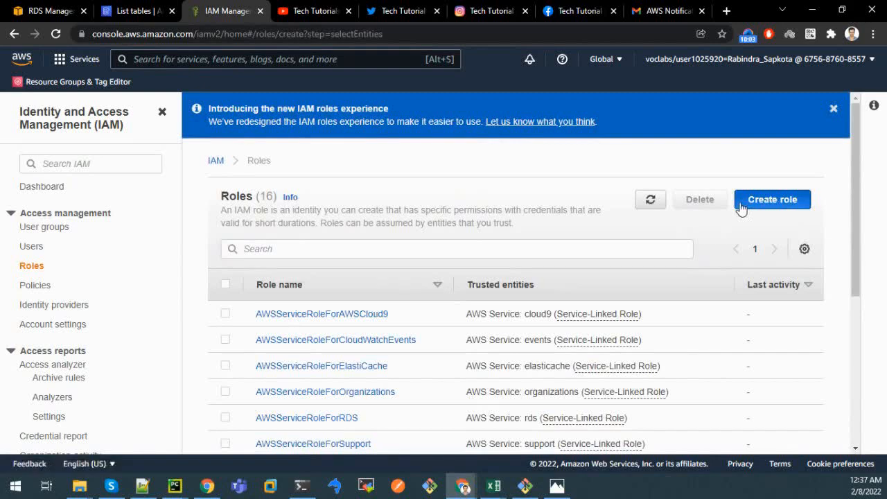
{"action": "scroll", "coordinate": [623, 210], "scroll_direction": "down", "scroll_amount": 1}
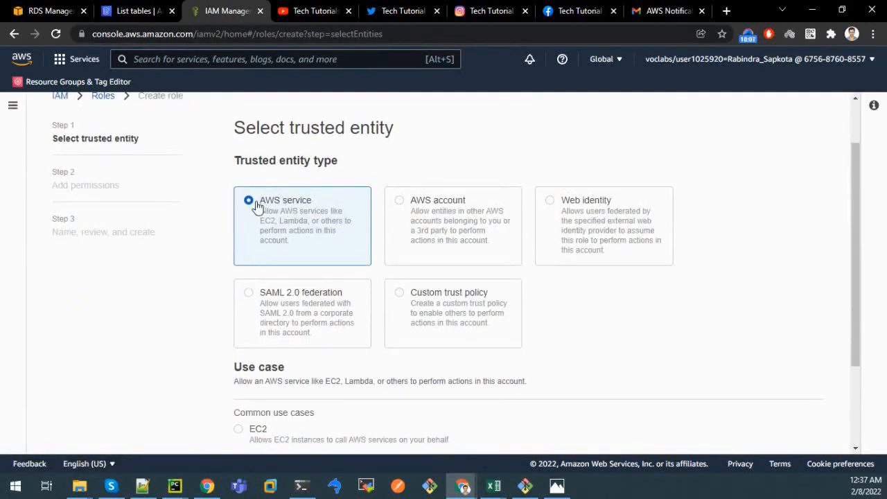
{"action": "scroll", "coordinate": [256, 206], "scroll_direction": "down", "scroll_amount": 1}
{"action": "scroll", "coordinate": [256, 207], "scroll_direction": "down", "scroll_amount": 1}
{"action": "left_click", "coordinate": [239, 335]}
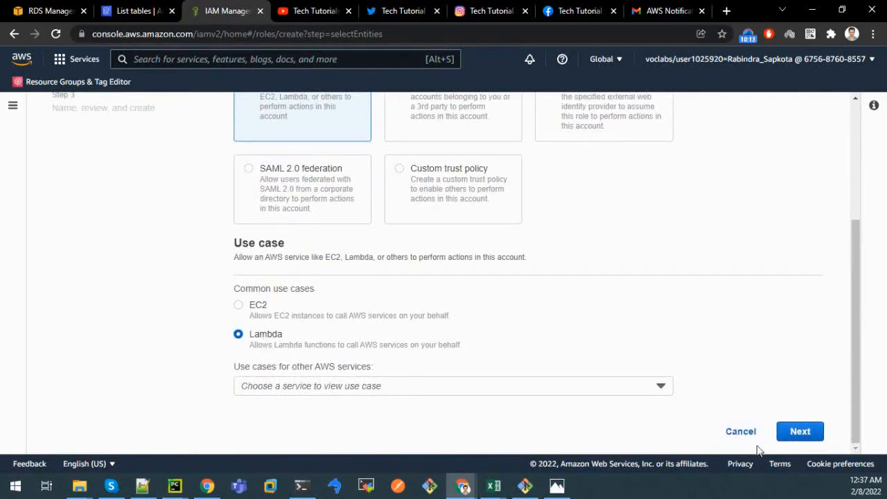
{"action": "left_click", "coordinate": [793, 433]}
{"action": "scroll", "coordinate": [475, 229], "scroll_direction": "up", "scroll_amount": 3}
{"action": "scroll", "coordinate": [475, 224], "scroll_direction": "down", "scroll_amount": 1}
{"action": "left_click", "coordinate": [404, 222]}
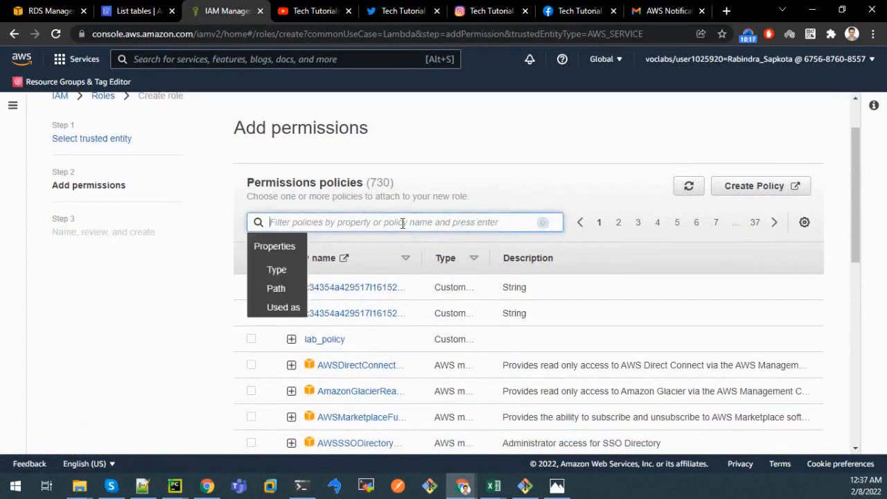
{"action": "type", "text": "b"}
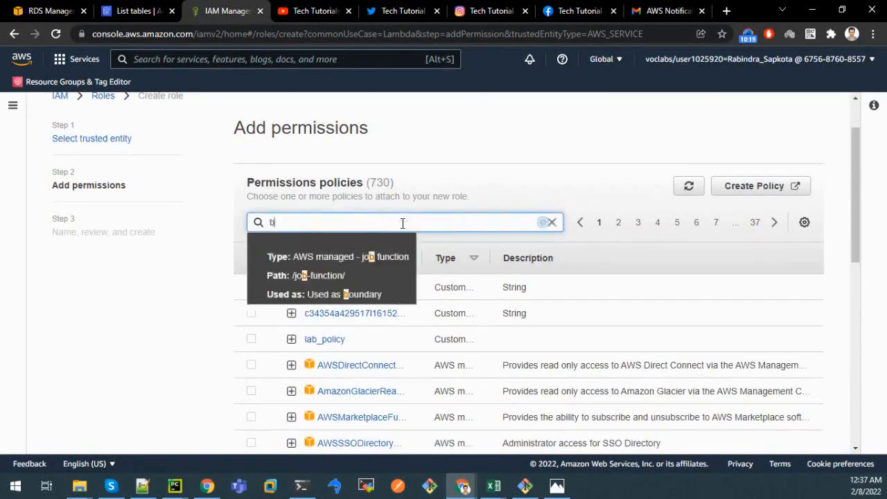
{"action": "type", "text": "asicc"}
{"action": "key", "text": "Return"}
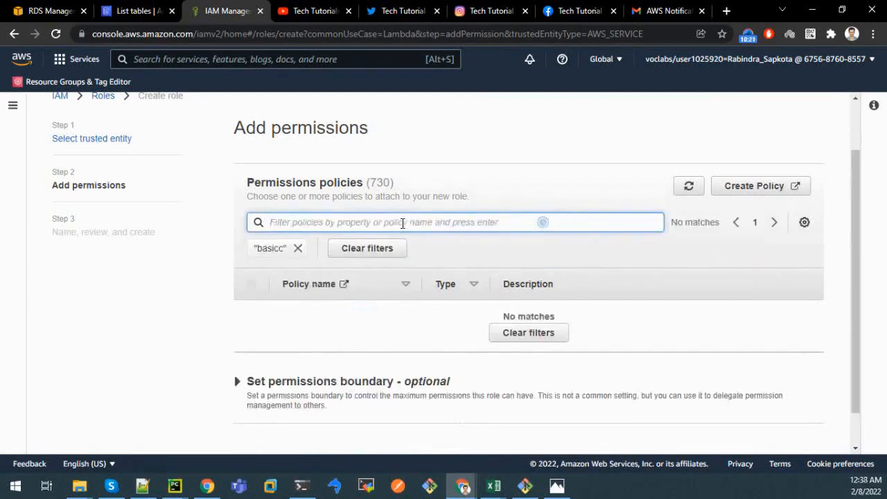
{"action": "left_click", "coordinate": [298, 247]}
Filter the permissions policies by "basic" and widen the policy name column to show full names.
{"action": "left_click", "coordinate": [304, 223]}
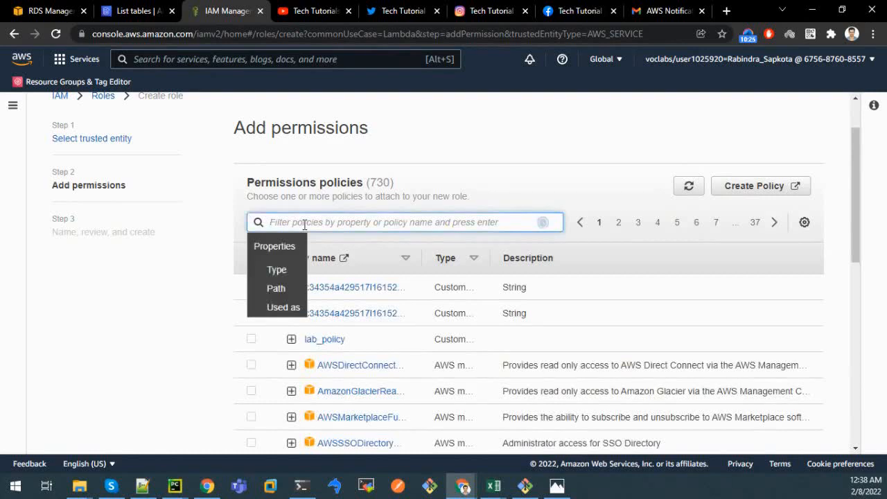
{"action": "type", "text": "basic"}
{"action": "key", "text": "Return"}
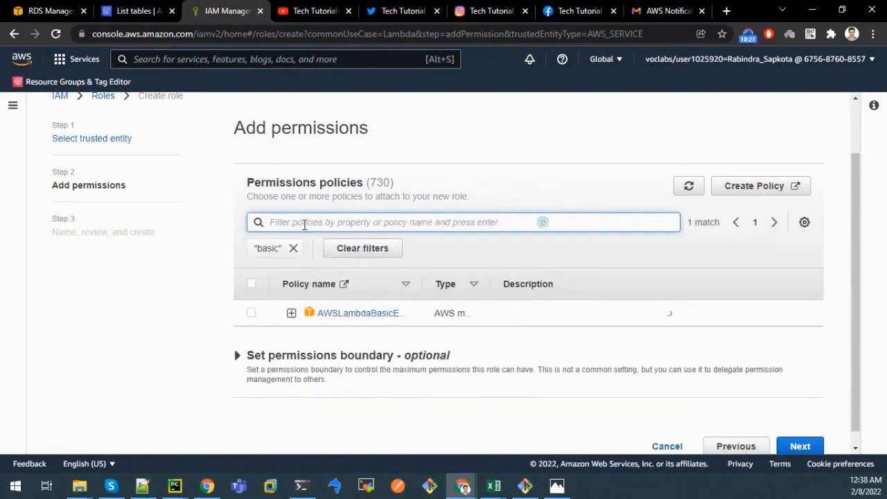
{"action": "left_click_drag", "start_coordinate": [423, 290], "coordinate": [481, 290]}
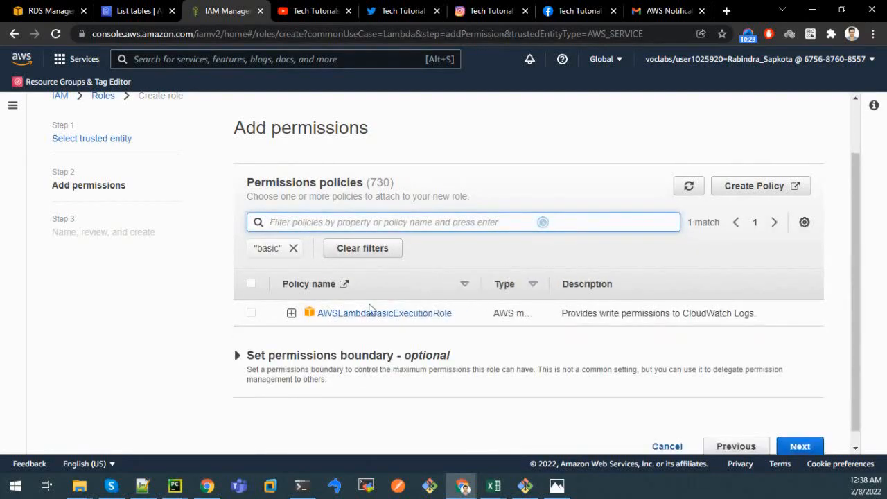
Select the AWSLambdaBasicExecutionRole policy for the role and check the project architecture diagram for the other services needed.
{"action": "left_click", "coordinate": [251, 312]}
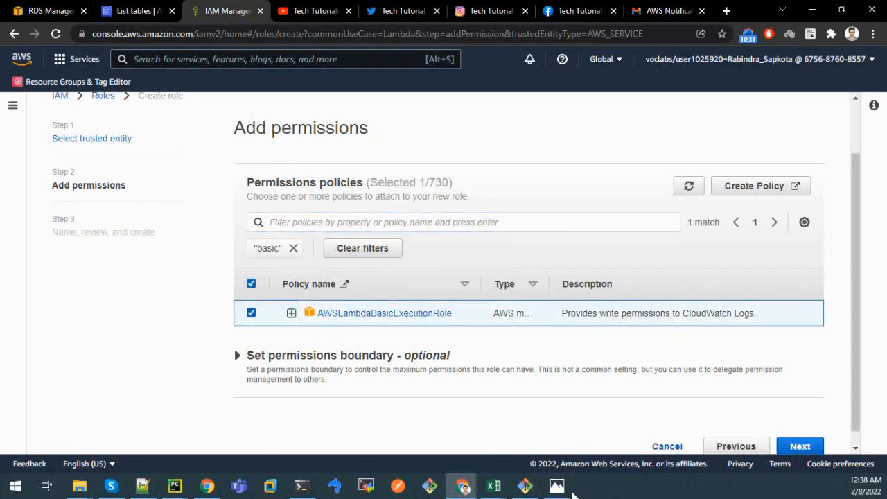
{"action": "left_click", "coordinate": [557, 486]}
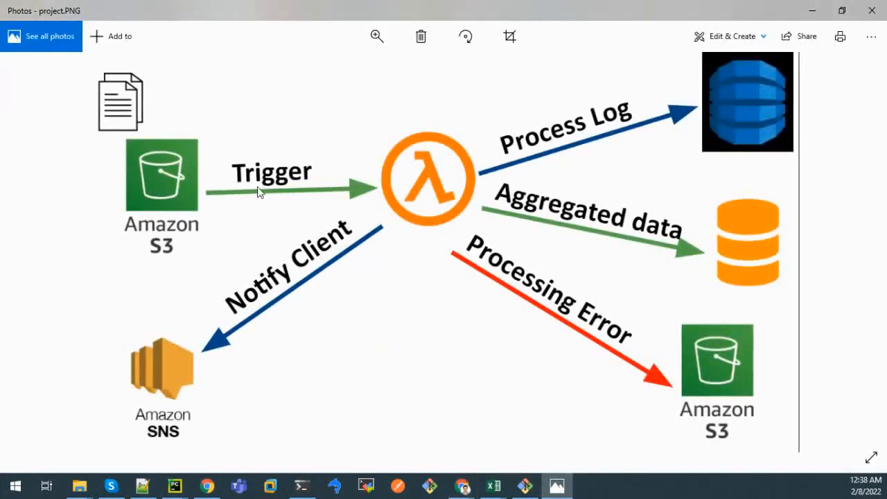
{"action": "left_click", "coordinate": [557, 486]}
Replace the policy filter with "s3" and select the AmazonS3FullAccess policy.
{"action": "left_click", "coordinate": [294, 249]}
{"action": "left_click", "coordinate": [300, 221]}
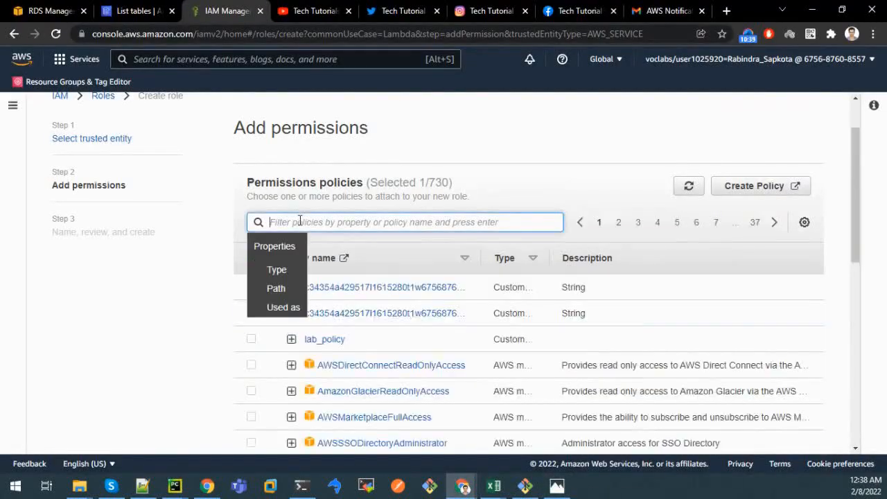
{"action": "type", "text": "s3"}
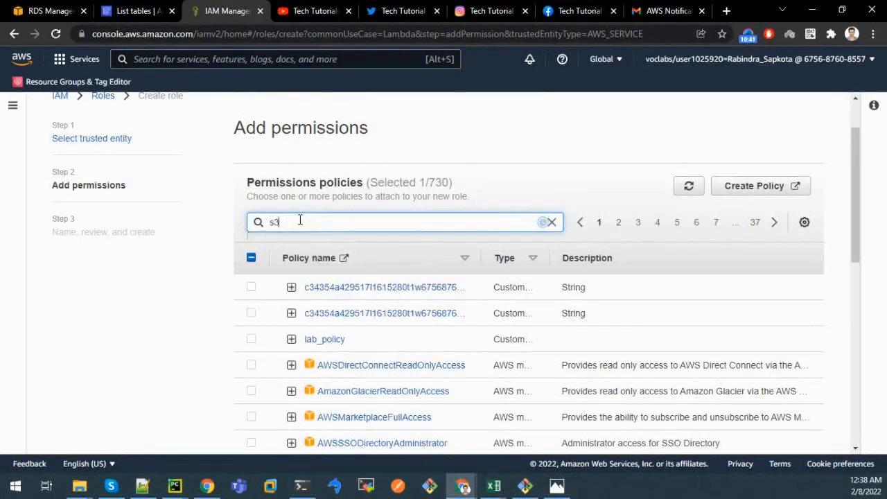
{"action": "key", "text": "Return"}
{"action": "left_click", "coordinate": [251, 339]}
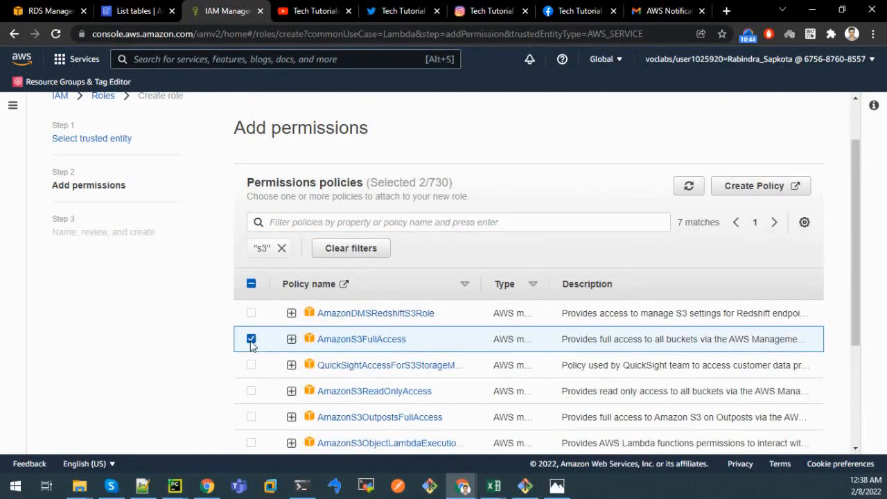
Check the architecture diagram, filter the policies by "sns" instead of "s3", and select AmazonSNSFullAccess.
{"action": "left_click", "coordinate": [557, 485]}
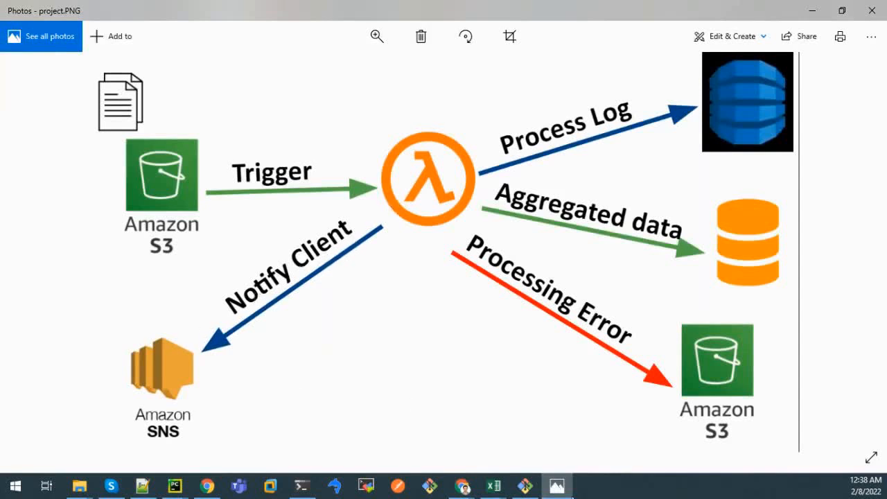
{"action": "left_click", "coordinate": [561, 487]}
{"action": "left_click", "coordinate": [361, 229]}
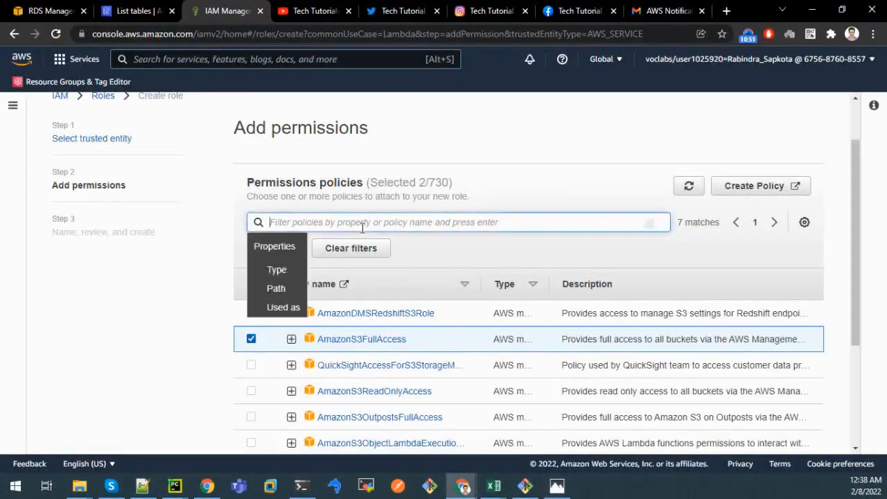
{"action": "type", "text": "sns"}
{"action": "key", "text": "Return"}
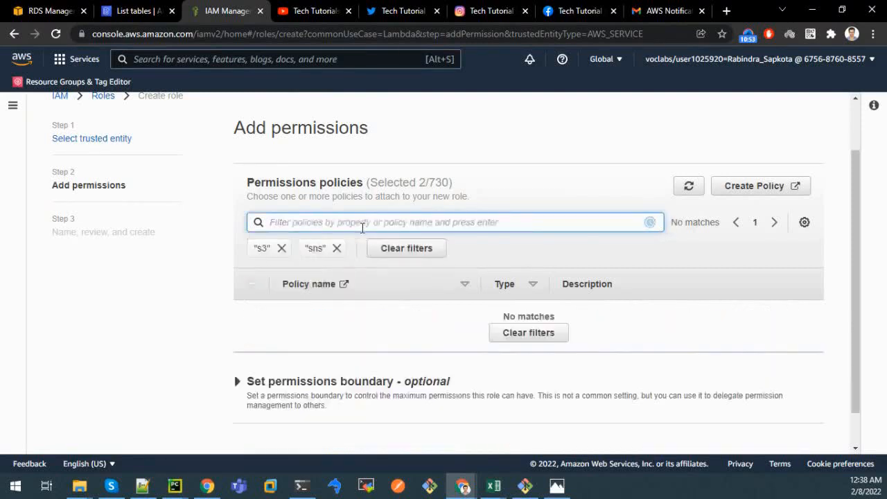
{"action": "left_click", "coordinate": [280, 248]}
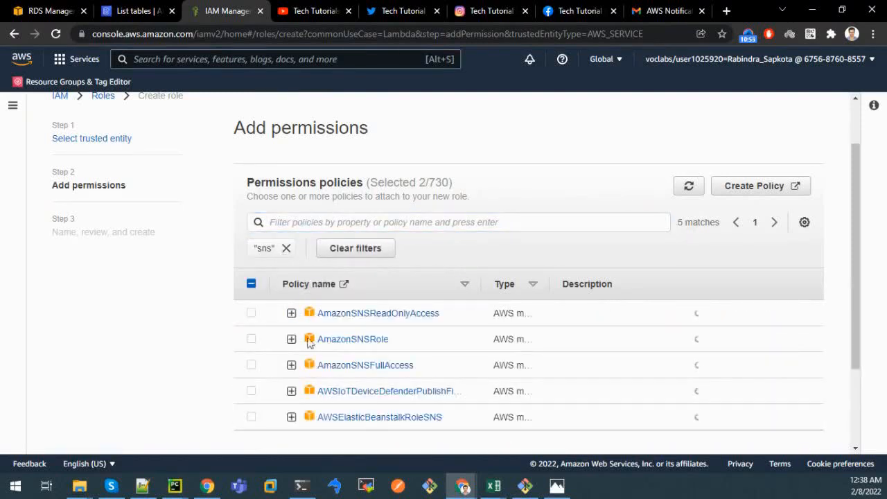
{"action": "left_click", "coordinate": [251, 365]}
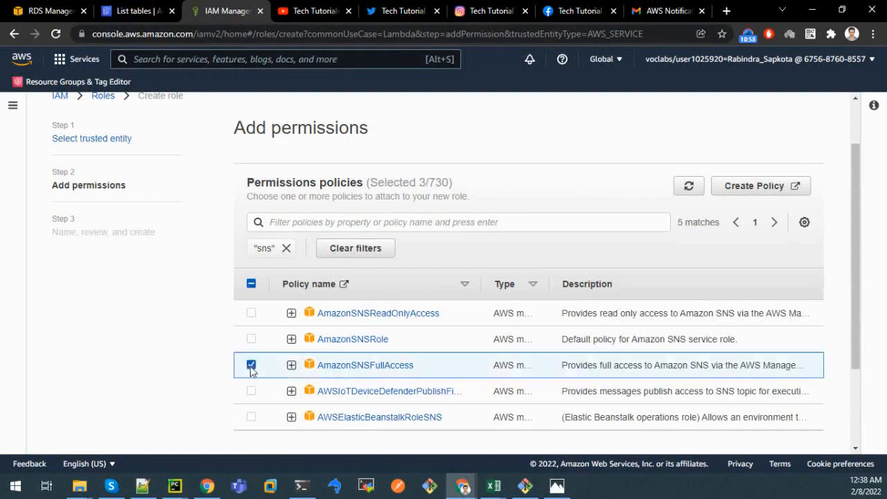
Check the architecture diagram, replace the policy filter with "rds", and select the AmazonRDSFullAccess policy.
{"action": "left_click", "coordinate": [557, 486]}
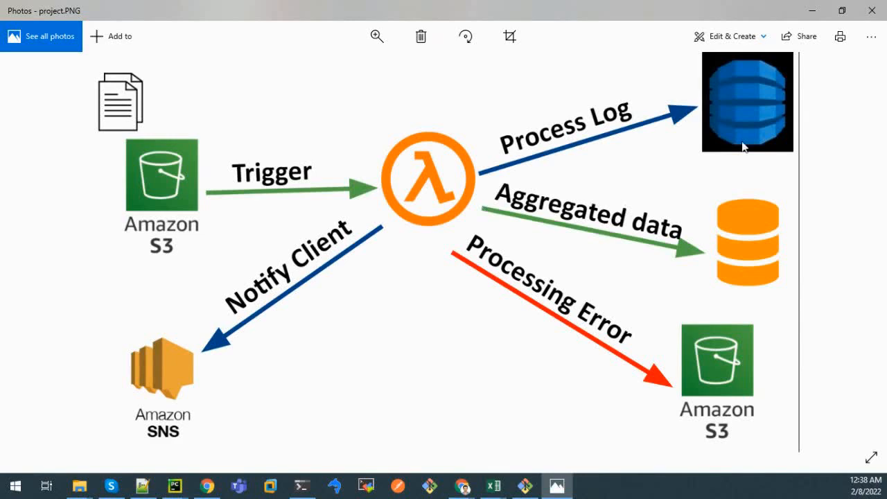
{"action": "left_click", "coordinate": [569, 490]}
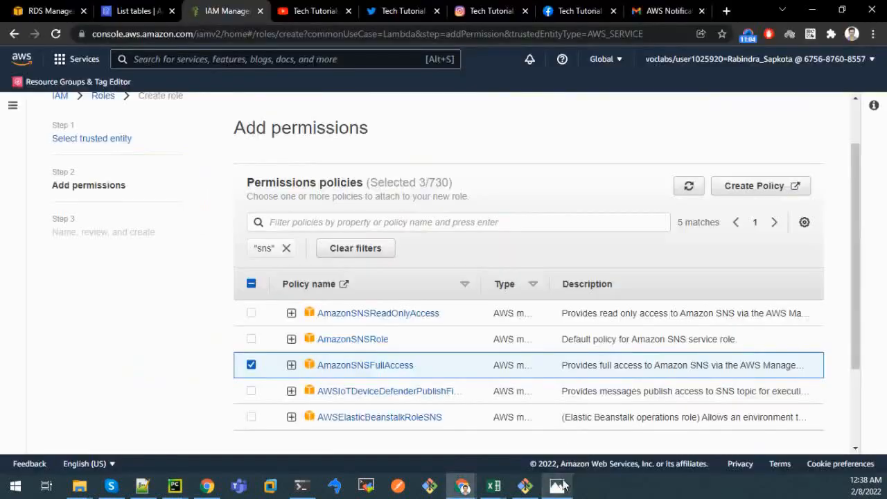
{"action": "left_click", "coordinate": [320, 222]}
{"action": "left_click", "coordinate": [190, 290]}
{"action": "left_click", "coordinate": [287, 248]}
{"action": "left_click", "coordinate": [283, 224]}
{"action": "type", "text": "rds"}
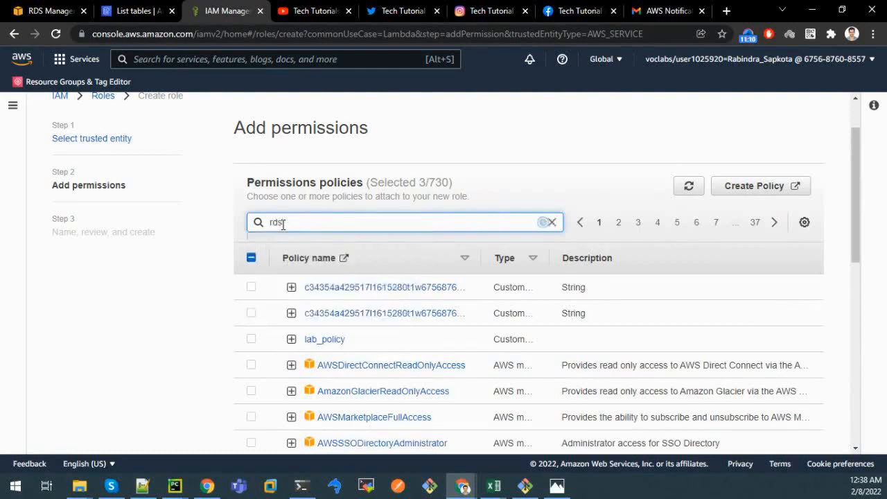
{"action": "key", "text": "Return"}
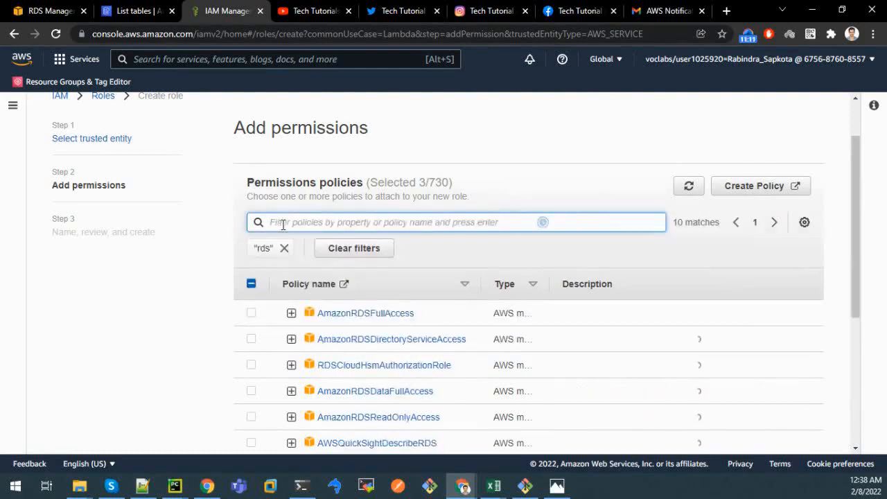
{"action": "left_click", "coordinate": [251, 313]}
Replace the policy filter with "dynamodb" and select the AmazonDynamoDBFullAccess policy.
{"action": "left_click", "coordinate": [284, 248]}
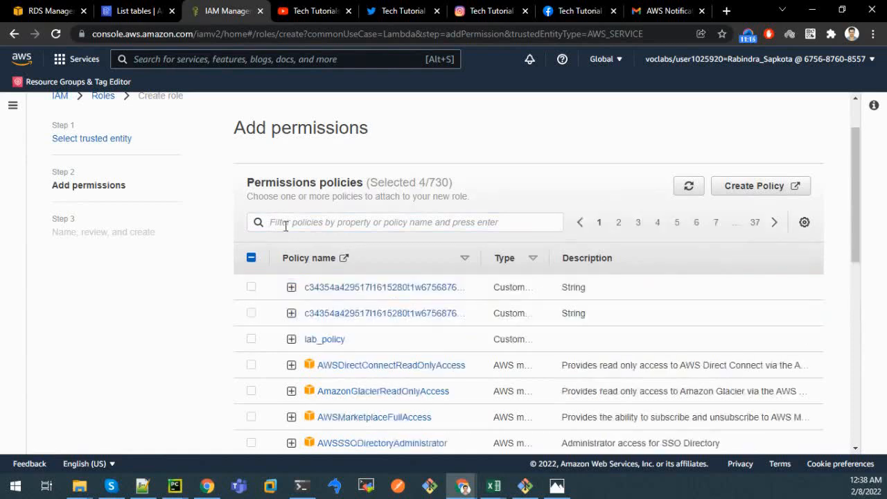
{"action": "left_click", "coordinate": [285, 223]}
{"action": "type", "text": "dynamodb"}
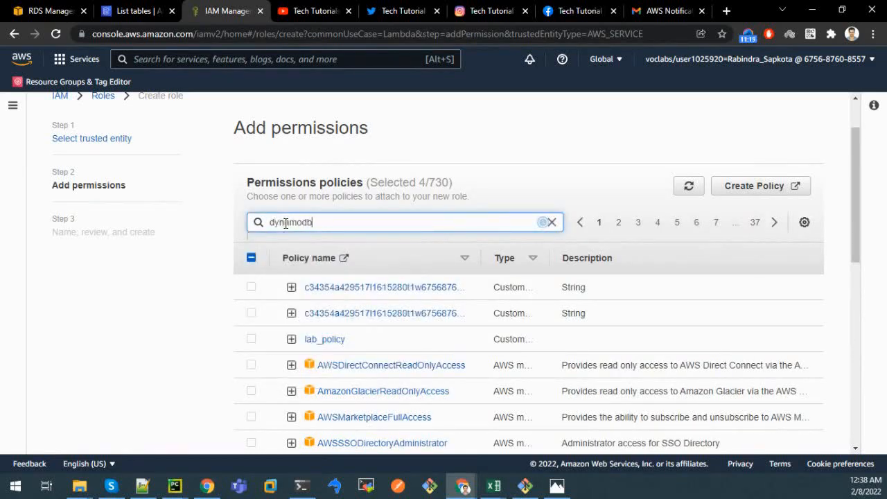
{"action": "key", "text": "Return"}
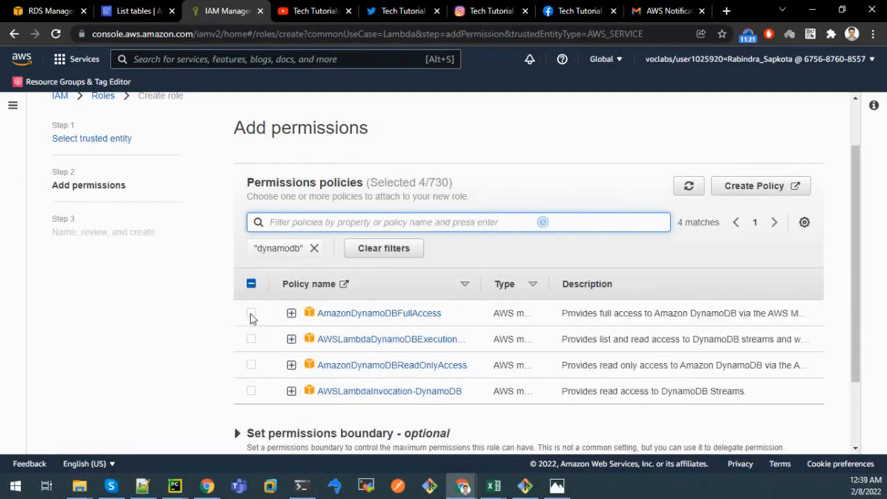
{"action": "left_click", "coordinate": [251, 313]}
Remove the dynamodb filter, compare the selected policies with the architecture diagram, and proceed to naming and reviewing the role.
{"action": "left_click", "coordinate": [313, 249]}
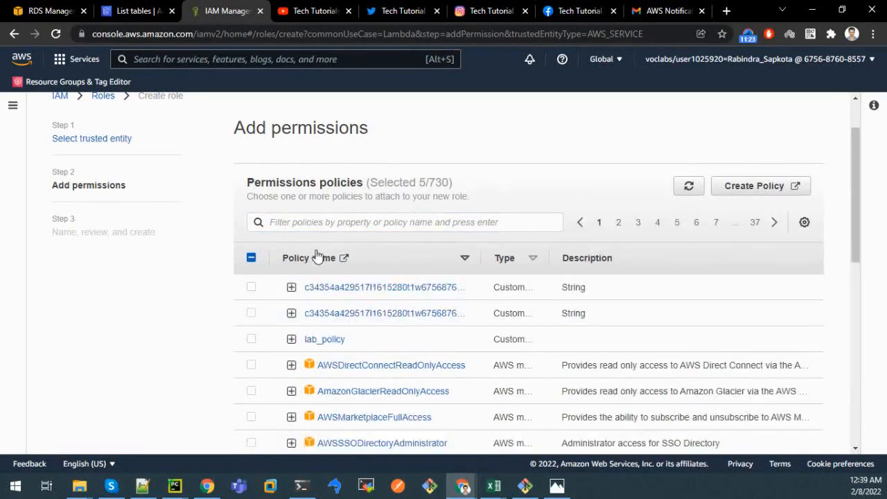
{"action": "scroll", "coordinate": [311, 258], "scroll_direction": "down", "scroll_amount": 10}
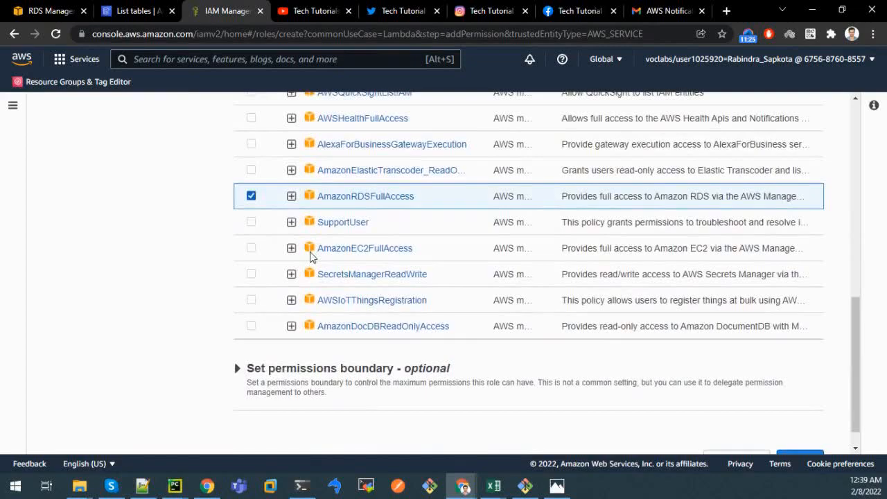
{"action": "scroll", "coordinate": [310, 255], "scroll_direction": "up", "scroll_amount": 6}
{"action": "scroll", "coordinate": [483, 400], "scroll_direction": "down", "scroll_amount": 4}
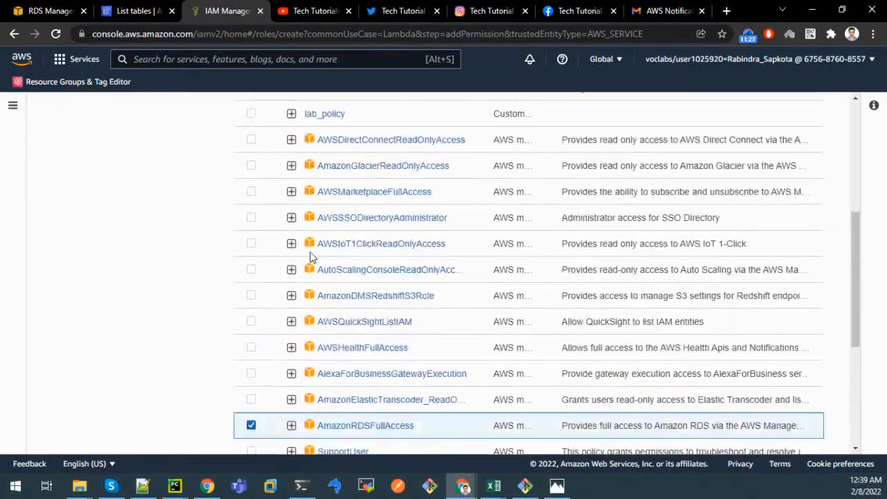
{"action": "left_click", "coordinate": [556, 486]}
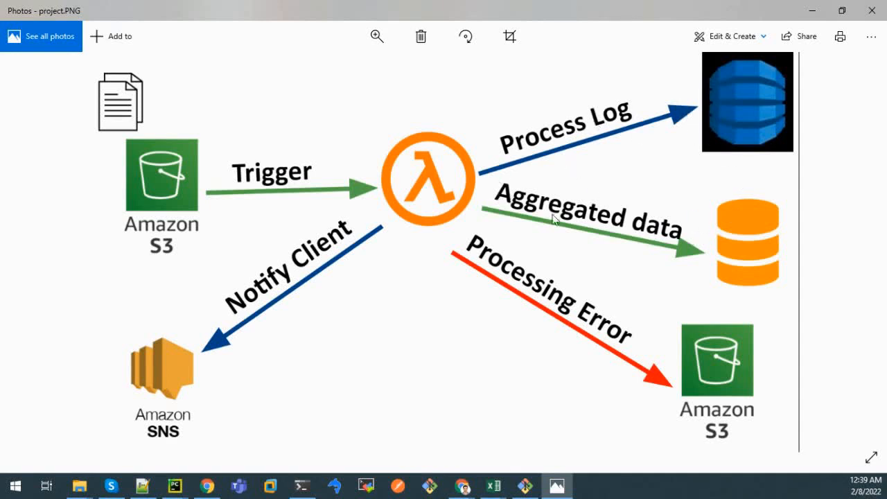
{"action": "left_click", "coordinate": [558, 487]}
{"action": "scroll", "coordinate": [359, 305], "scroll_direction": "down", "scroll_amount": 3}
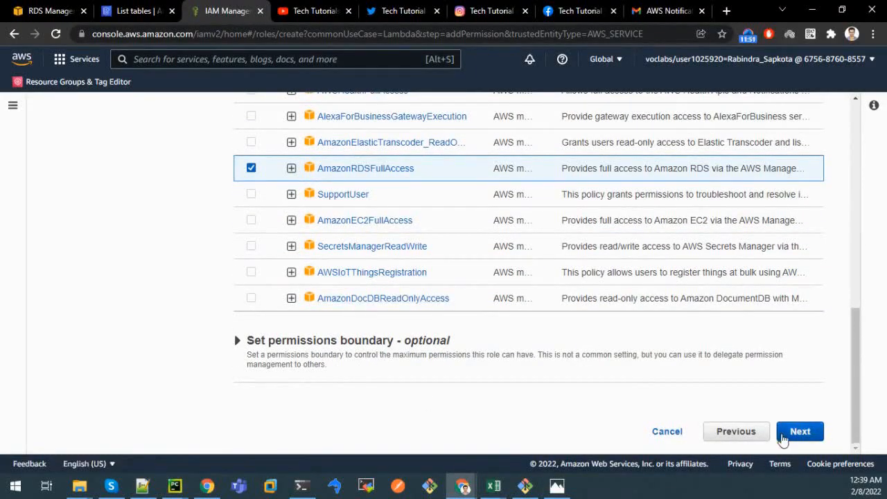
{"action": "left_click", "coordinate": [798, 431]}
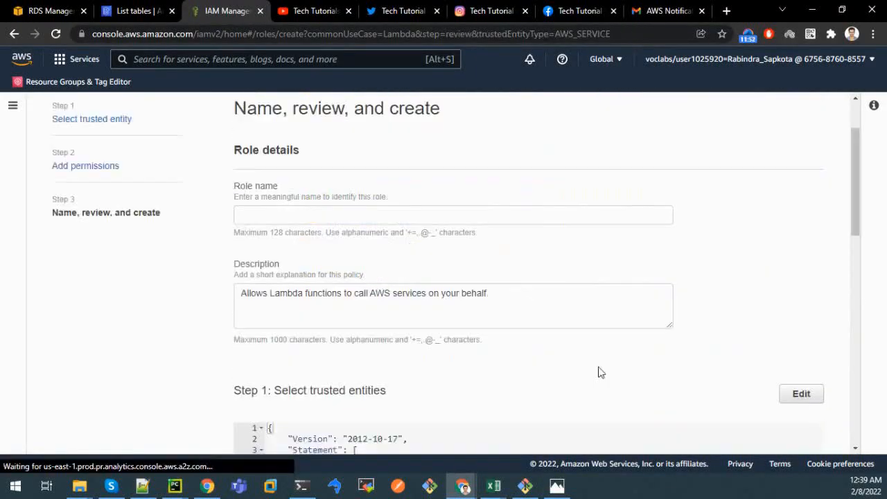
Name the role teech-tutorial-sale-summarize-lambda-role, review its attached permissions policies, and try to create it.
{"action": "left_click", "coordinate": [272, 214]}
{"action": "type", "text": "rial-sale-summarize-lambda-role"}
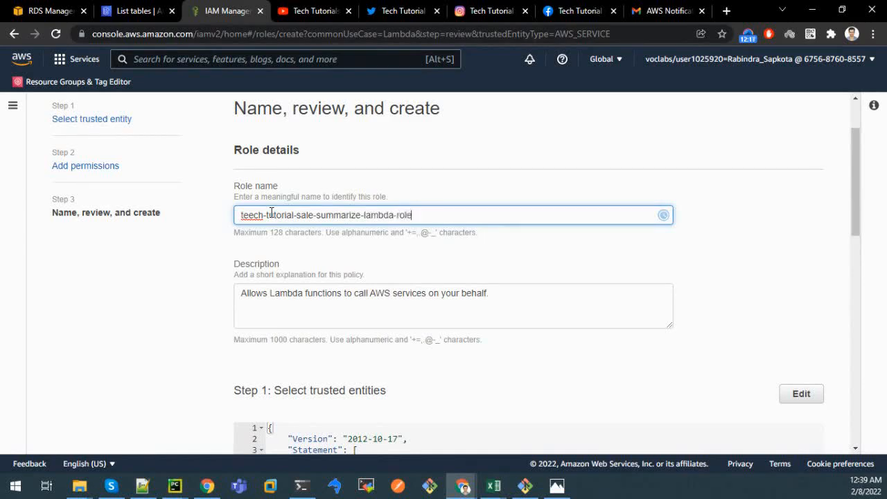
{"action": "scroll", "coordinate": [271, 212], "scroll_direction": "down", "scroll_amount": 10}
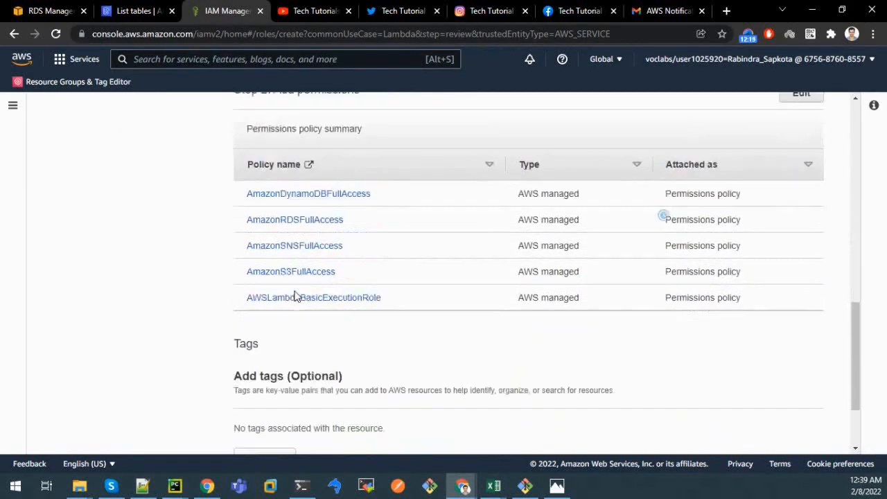
{"action": "scroll", "coordinate": [340, 225], "scroll_direction": "up", "scroll_amount": 2}
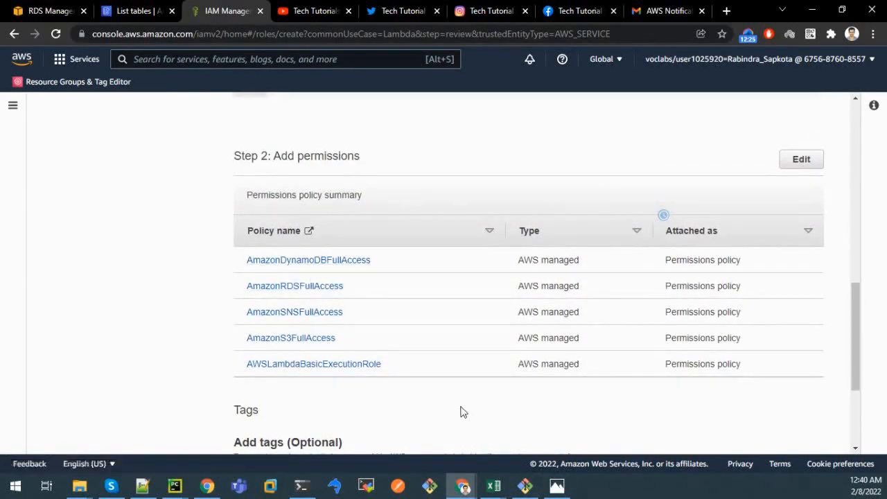
{"action": "scroll", "coordinate": [460, 410], "scroll_direction": "down", "scroll_amount": 2}
{"action": "scroll", "coordinate": [460, 410], "scroll_direction": "down", "scroll_amount": 1}
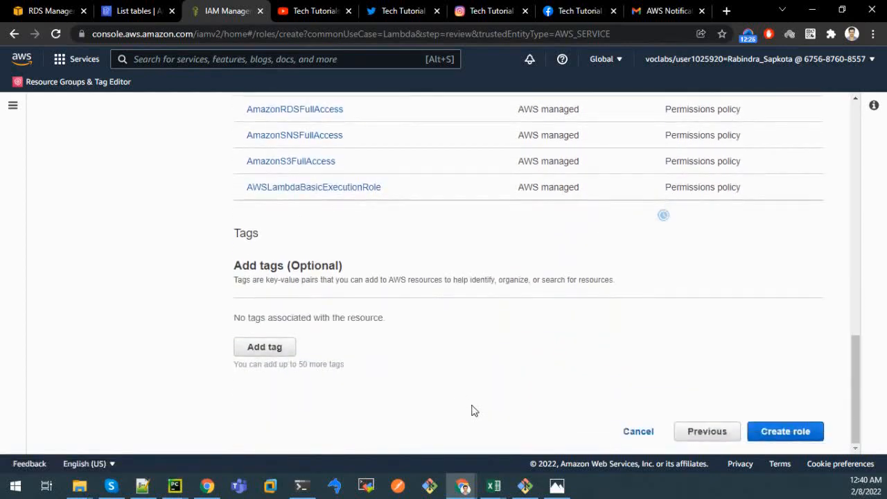
{"action": "left_click", "coordinate": [785, 431]}
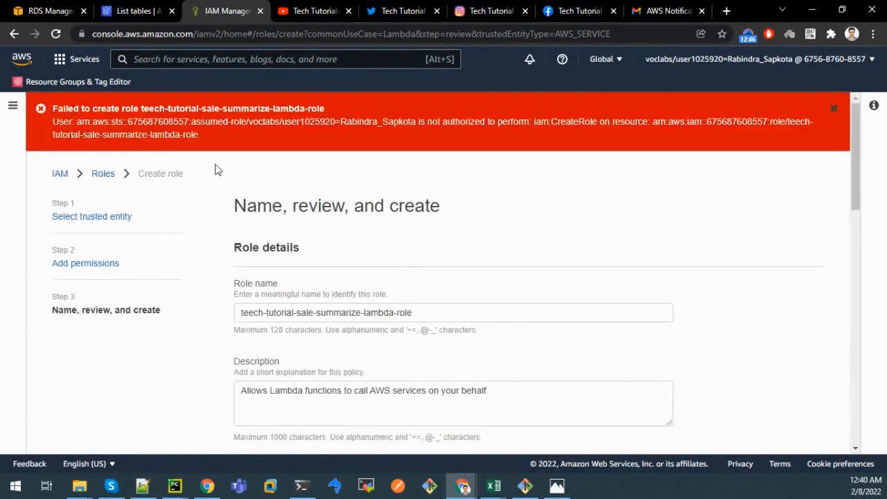
Read the role creation error, look over the role settings again, and retry creating the role.
{"action": "left_click_drag", "start_coordinate": [58, 122], "coordinate": [426, 141]}
{"action": "left_click", "coordinate": [404, 134]}
{"action": "scroll", "coordinate": [407, 175], "scroll_direction": "down", "scroll_amount": 10}
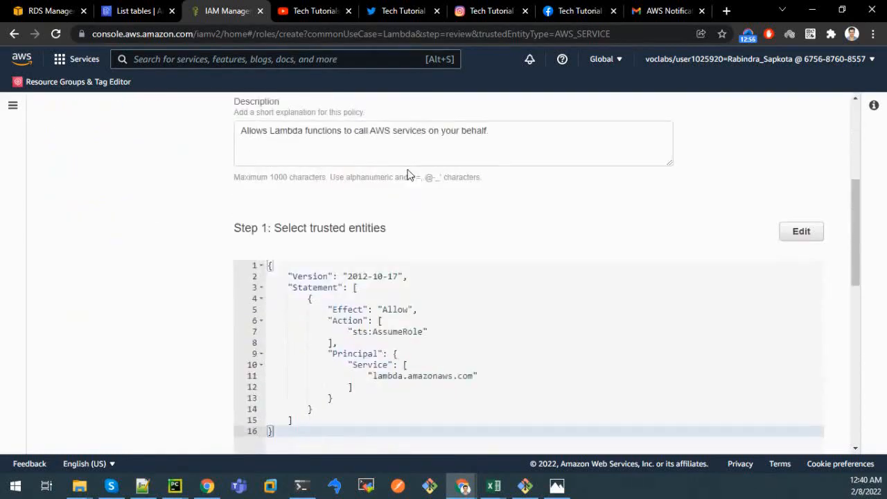
{"action": "scroll", "coordinate": [450, 311], "scroll_direction": "down", "scroll_amount": 2}
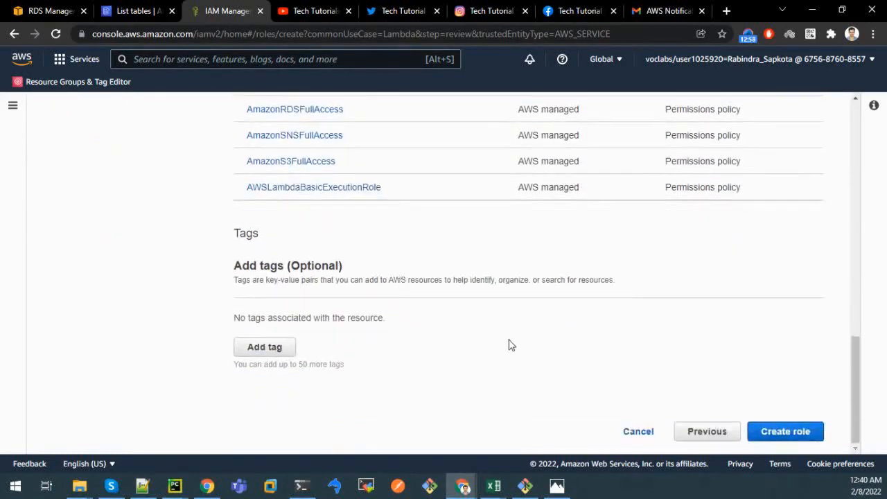
{"action": "scroll", "coordinate": [339, 277], "scroll_direction": "up", "scroll_amount": 3}
{"action": "scroll", "coordinate": [416, 312], "scroll_direction": "down", "scroll_amount": 3}
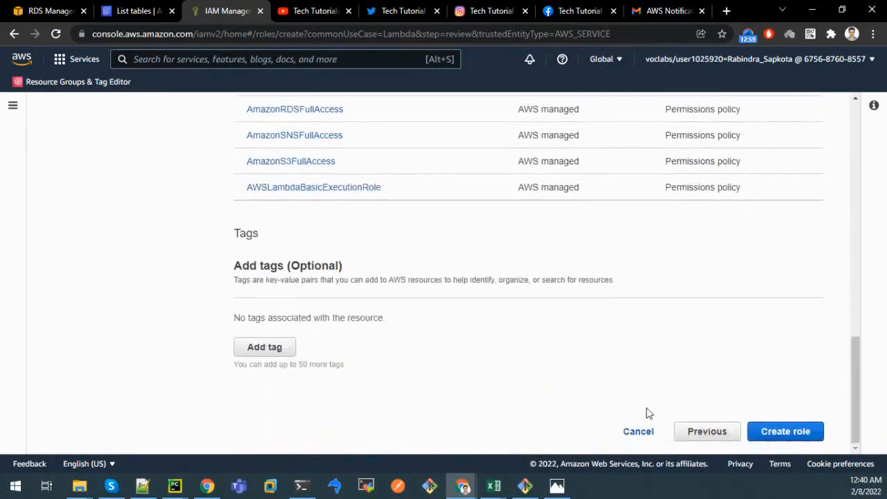
{"action": "left_click", "coordinate": [796, 433]}
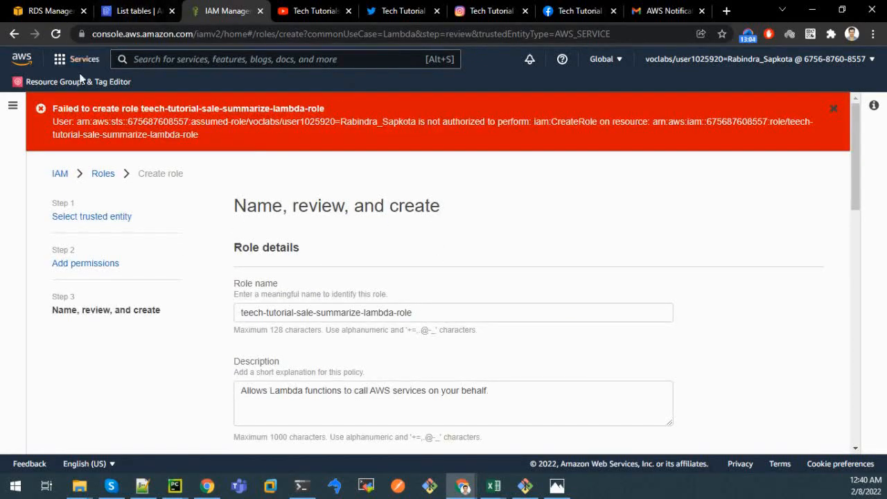
Search the AWS services for lambda and open the list of Lambda functions.
{"action": "left_click", "coordinate": [165, 59]}
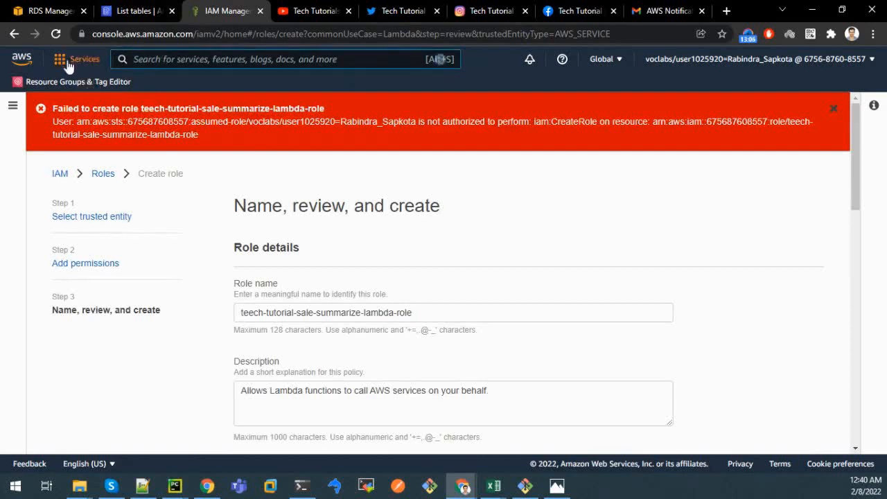
{"action": "type", "text": "lambda"}
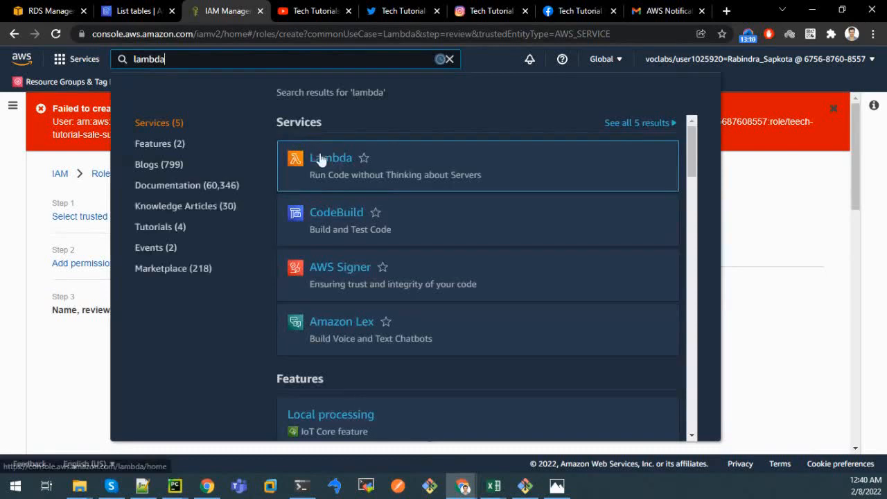
{"action": "left_click", "coordinate": [320, 155]}
{"action": "left_click", "coordinate": [508, 108]}
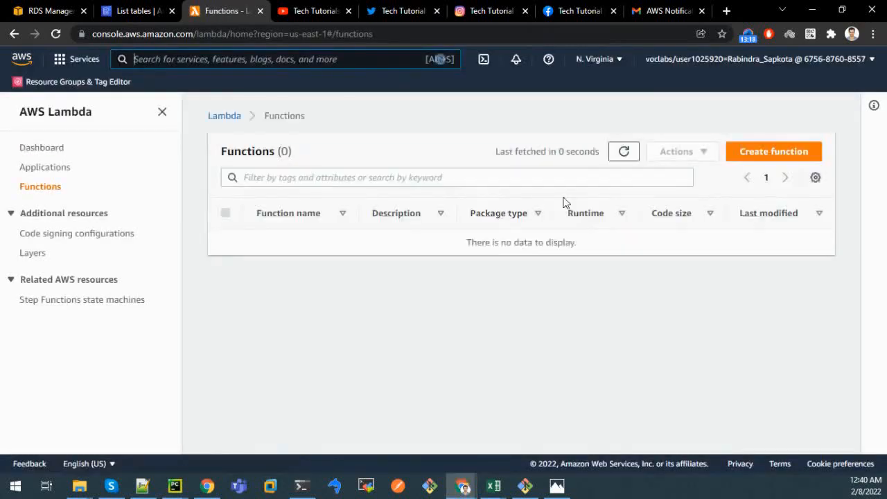
Start a new Lambda function authored from scratch, named store-data-summarize, with the Python 3.9 runtime.
{"action": "left_click", "coordinate": [754, 158]}
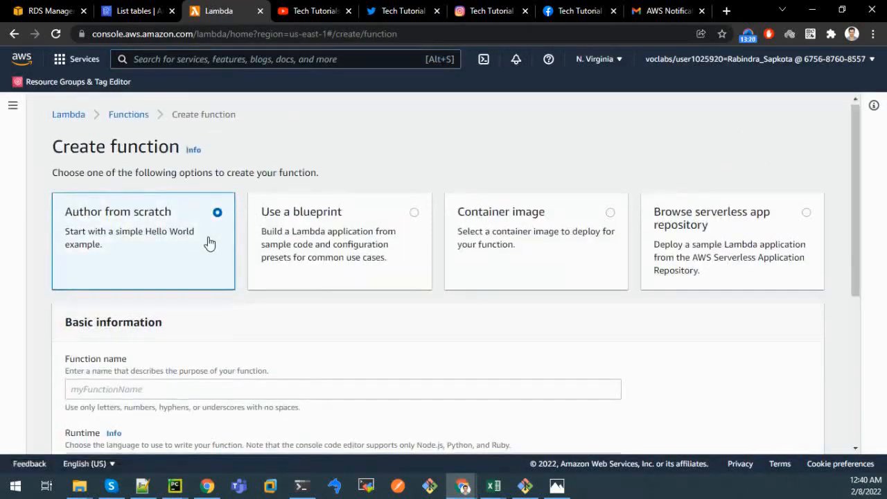
{"action": "scroll", "coordinate": [208, 241], "scroll_direction": "down", "scroll_amount": 1}
{"action": "left_click", "coordinate": [163, 323]}
{"action": "type", "text": "store-data-summarize"}
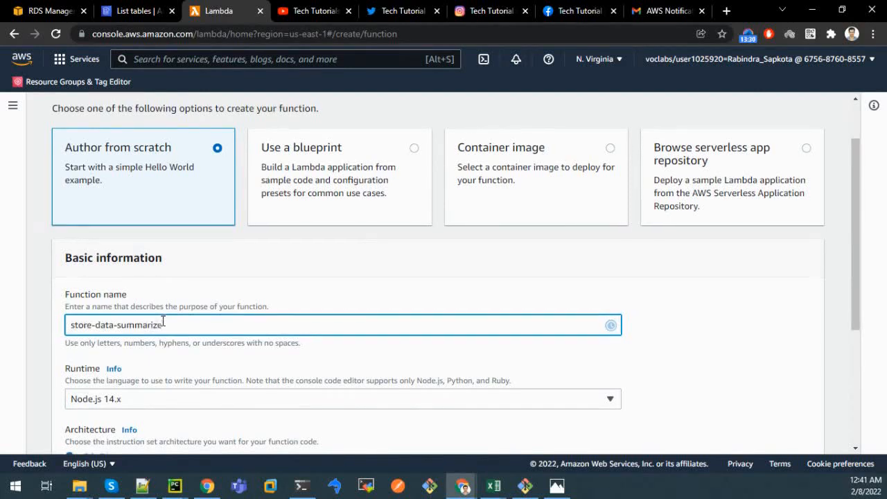
{"action": "scroll", "coordinate": [142, 347], "scroll_direction": "down", "scroll_amount": 1}
{"action": "left_click", "coordinate": [141, 337]}
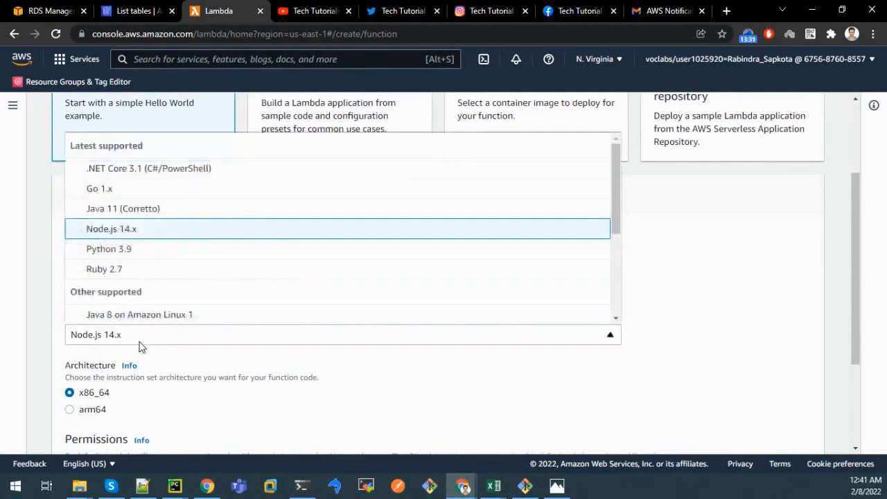
{"action": "left_click", "coordinate": [115, 250]}
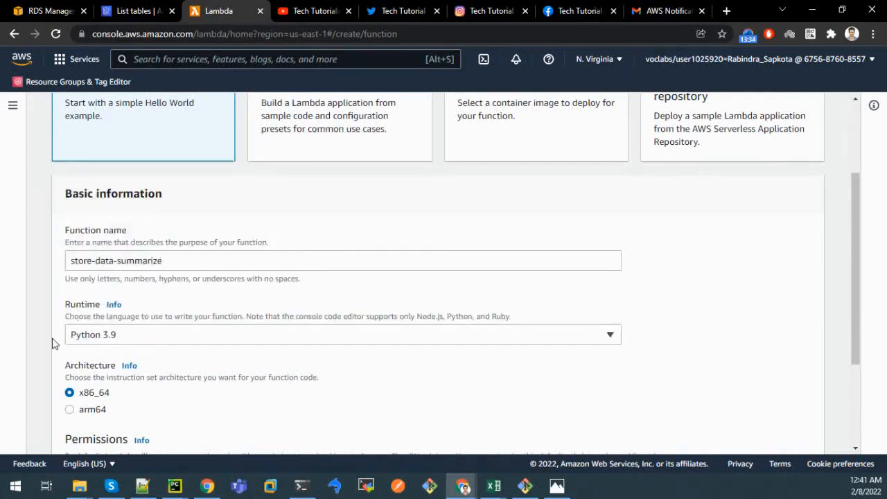
Change the execution role to the existing LabRole and create the function.
{"action": "scroll", "coordinate": [54, 344], "scroll_direction": "down", "scroll_amount": 2}
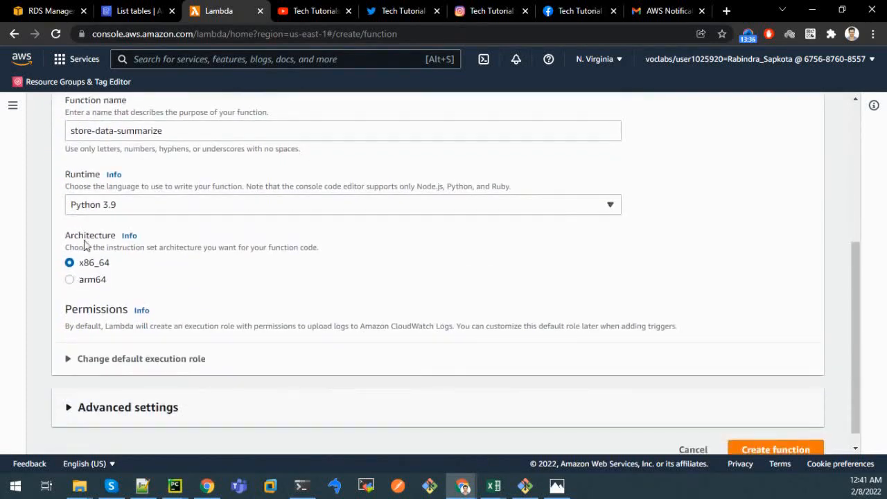
{"action": "left_click", "coordinate": [72, 359]}
{"action": "scroll", "coordinate": [93, 281], "scroll_direction": "down", "scroll_amount": 1}
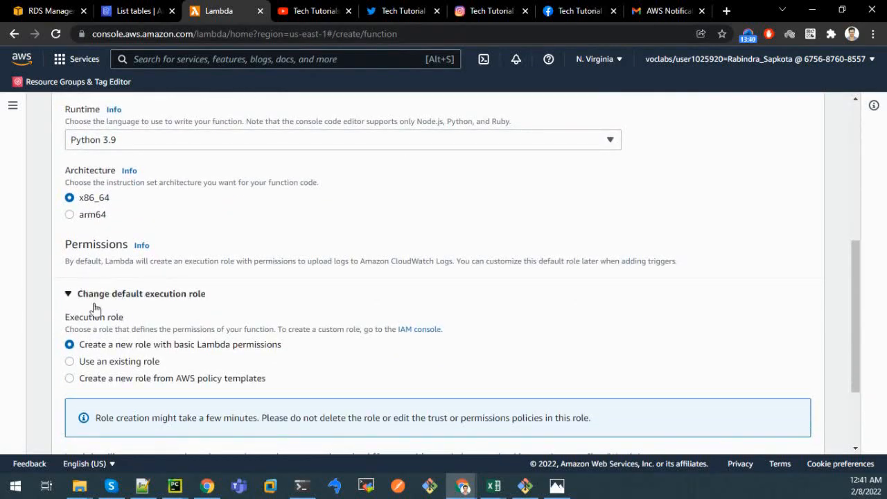
{"action": "left_click", "coordinate": [70, 361]}
{"action": "scroll", "coordinate": [111, 342], "scroll_direction": "down", "scroll_amount": 1}
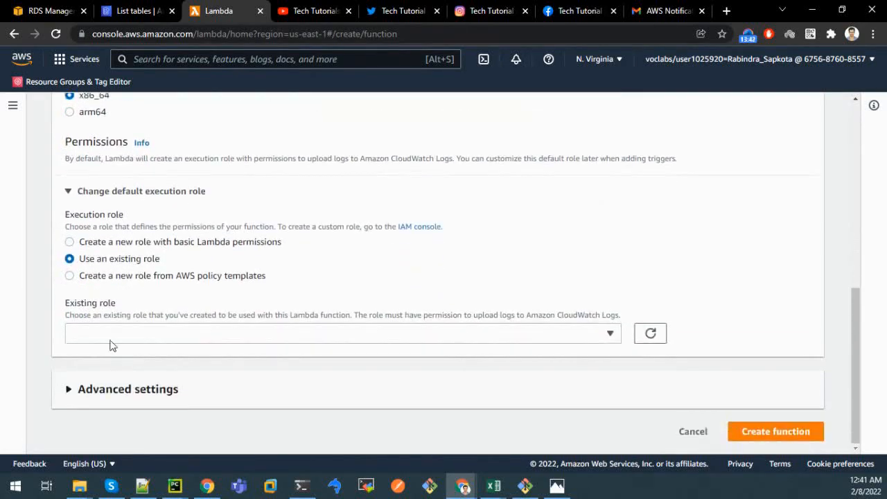
{"action": "left_click", "coordinate": [111, 335]}
{"action": "left_click", "coordinate": [111, 378]}
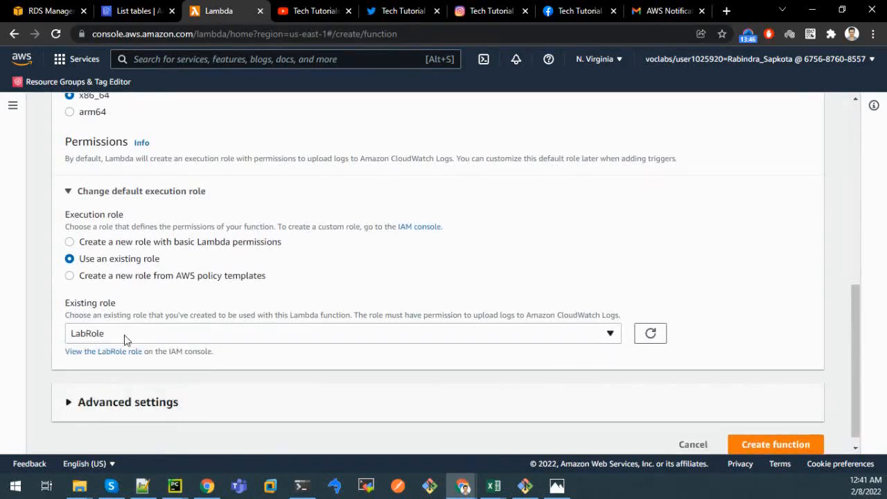
{"action": "scroll", "coordinate": [112, 354], "scroll_direction": "down", "scroll_amount": 1}
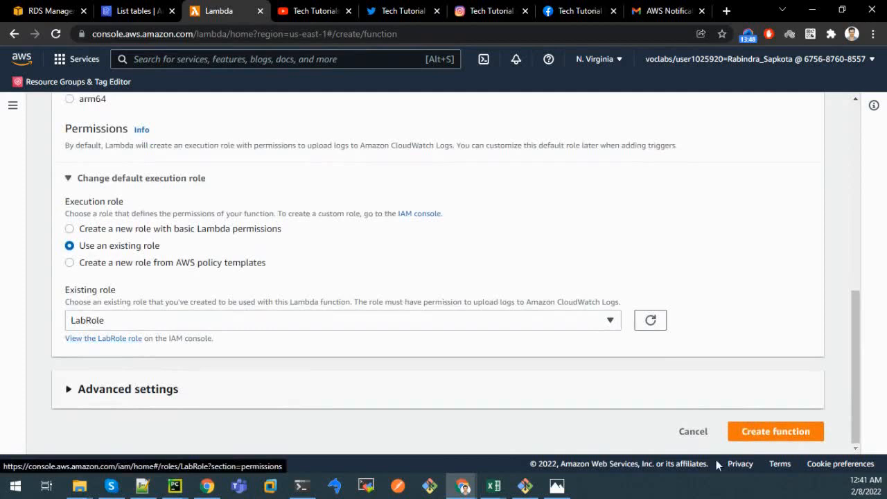
{"action": "left_click", "coordinate": [755, 439]}
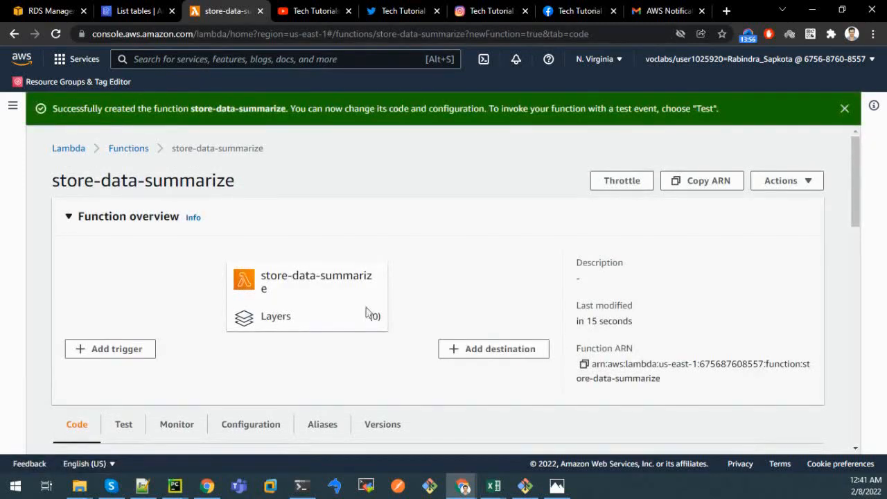
Look over the function's code source, switch to PyCharm and set up a new project located at D:\sale_data_summarize.
{"action": "scroll", "coordinate": [330, 334], "scroll_direction": "down", "scroll_amount": 1}
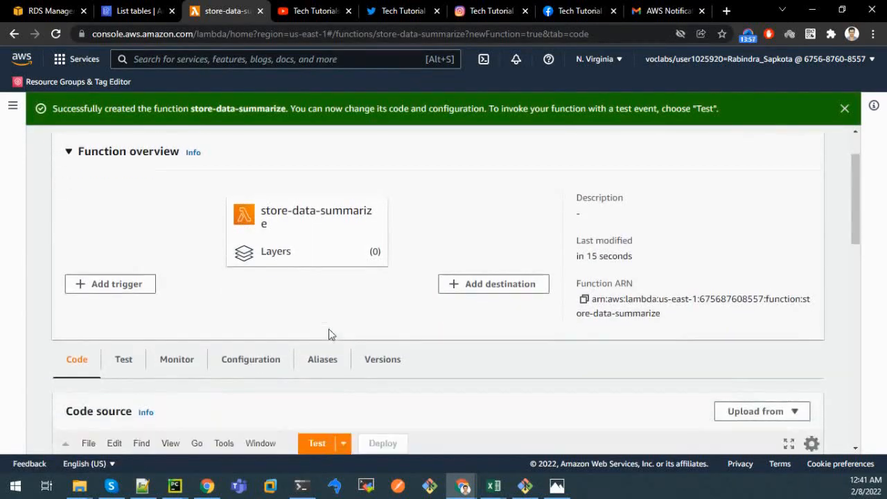
{"action": "scroll", "coordinate": [329, 334], "scroll_direction": "down", "scroll_amount": 3}
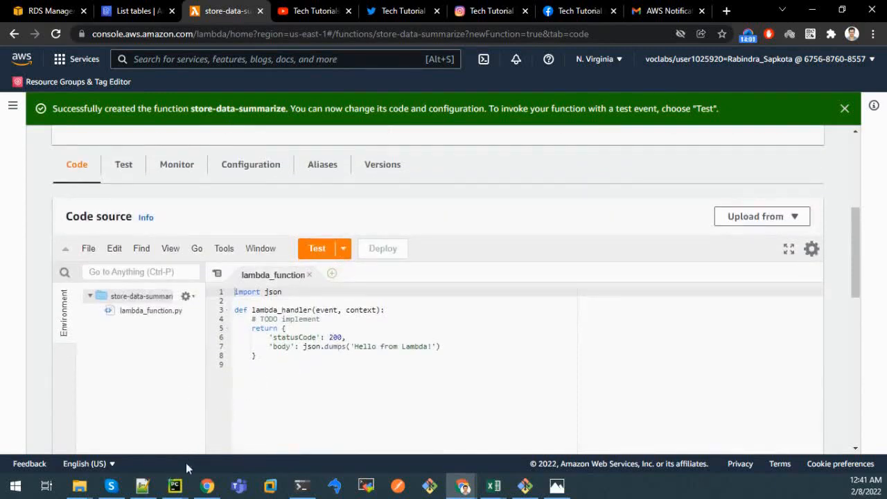
{"action": "left_click", "coordinate": [177, 487]}
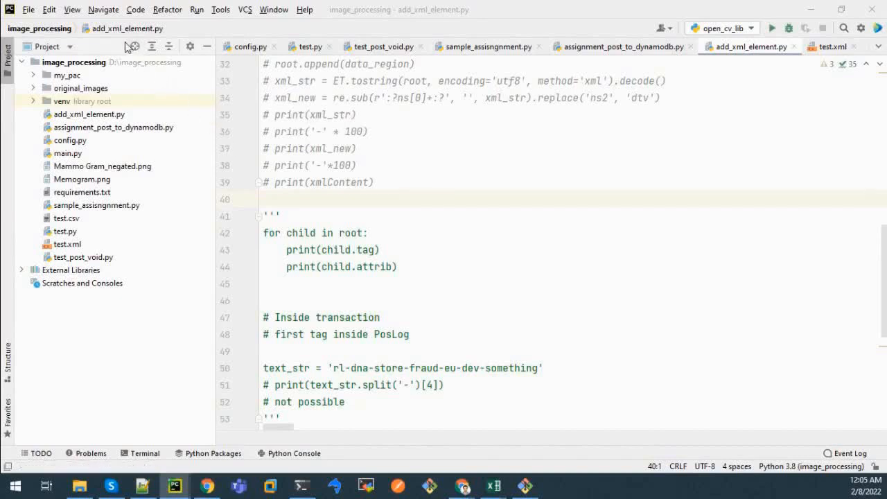
{"action": "left_click", "coordinate": [29, 10]}
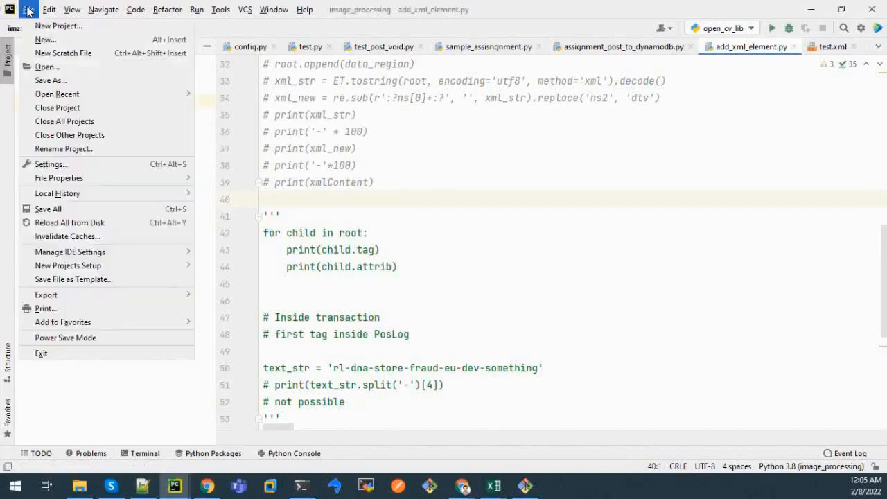
{"action": "left_click", "coordinate": [70, 25]}
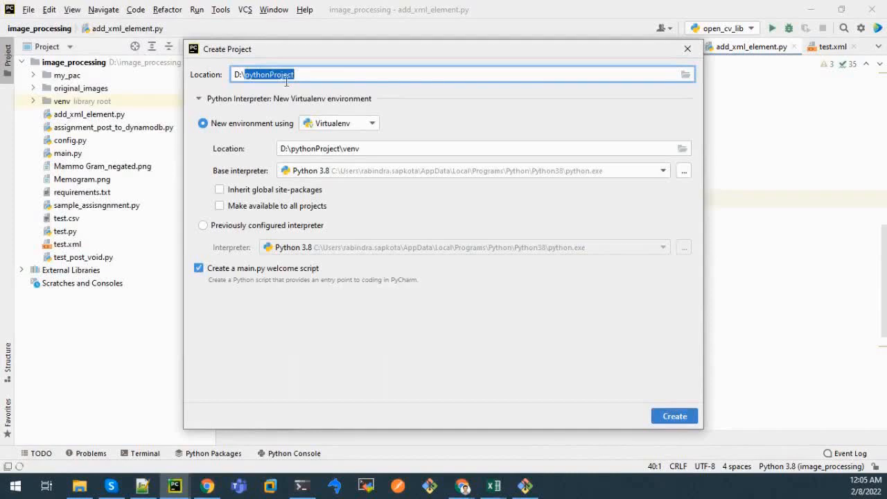
{"action": "type", "text": "sa"}
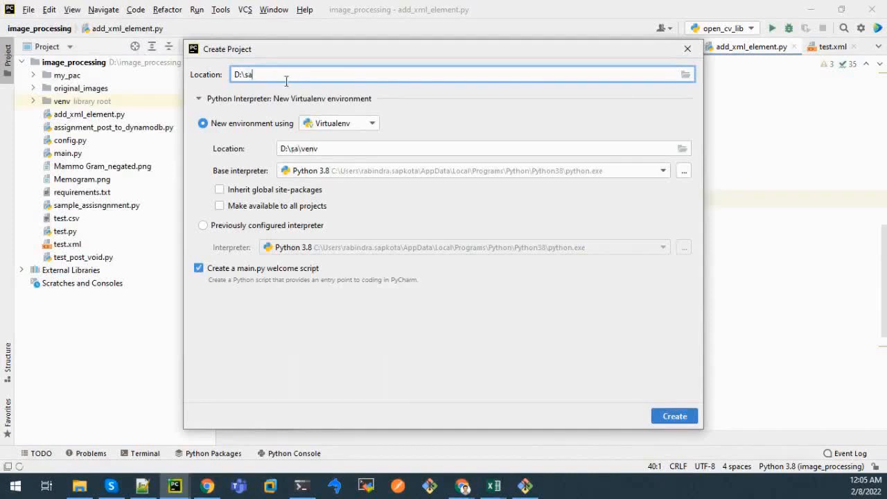
{"action": "type", "text": "le_data_suma"}
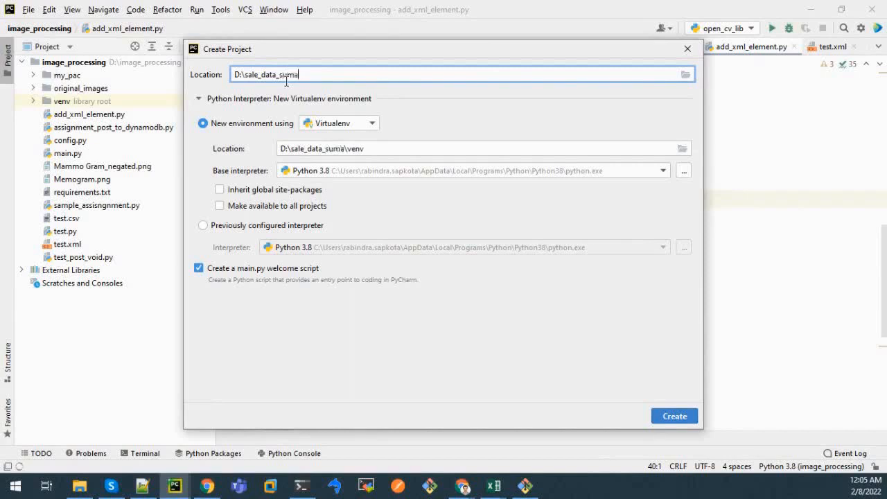
{"action": "key", "text": "BackSpace"}
{"action": "type", "text": "marize"}
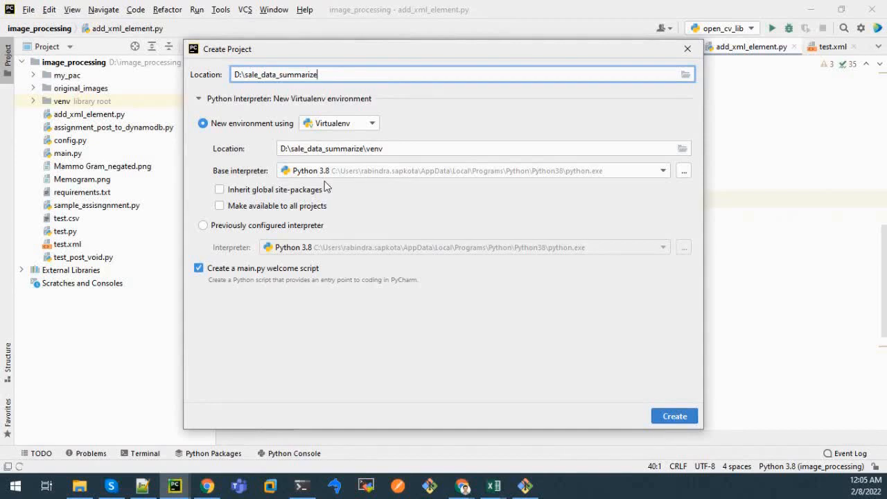
Create the project from the existing sources and open it in this window.
{"action": "left_click", "coordinate": [683, 419]}
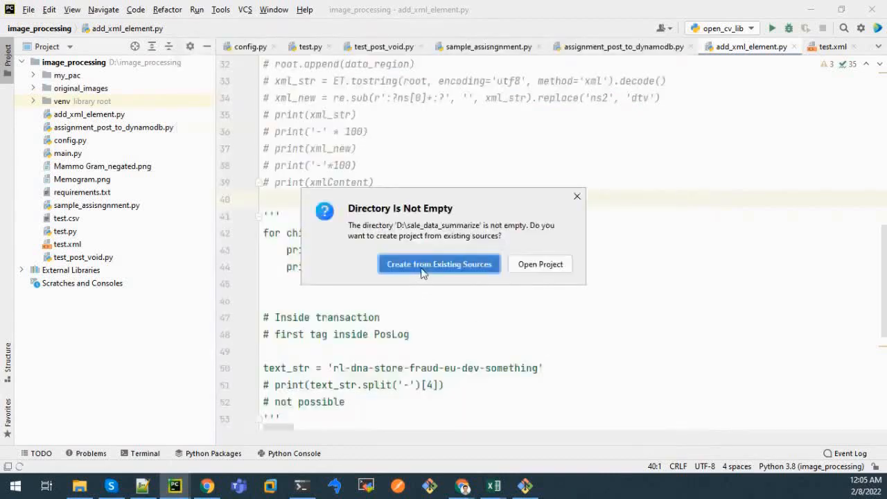
{"action": "left_click", "coordinate": [424, 265]}
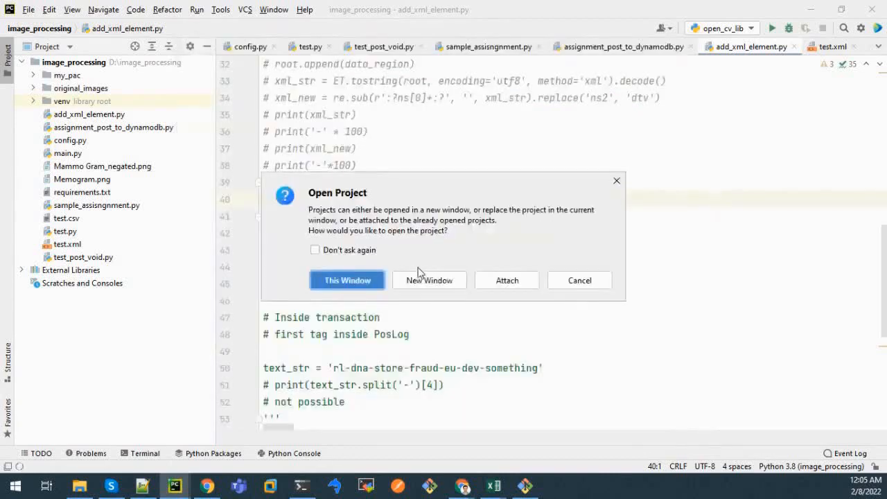
{"action": "left_click", "coordinate": [370, 282]}
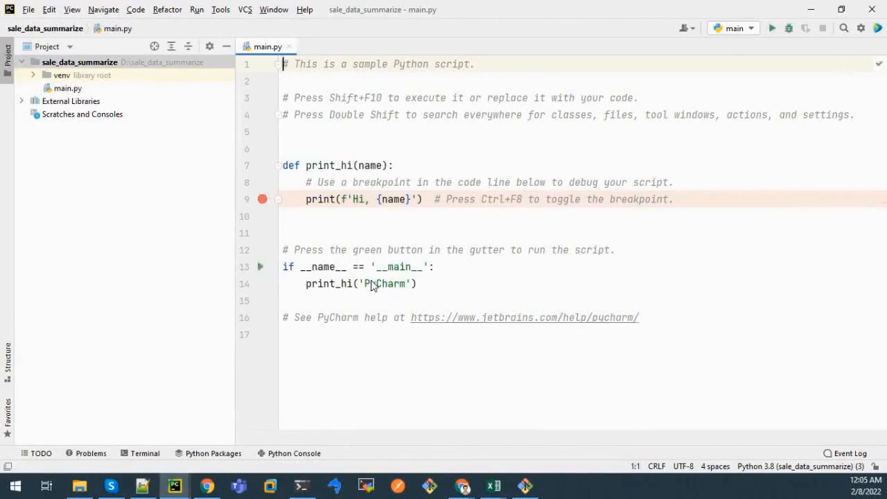
Delete the sample main.py file from the sale_data_summarize project.
{"action": "left_click", "coordinate": [75, 89]}
{"action": "right_click", "coordinate": [76, 90]}
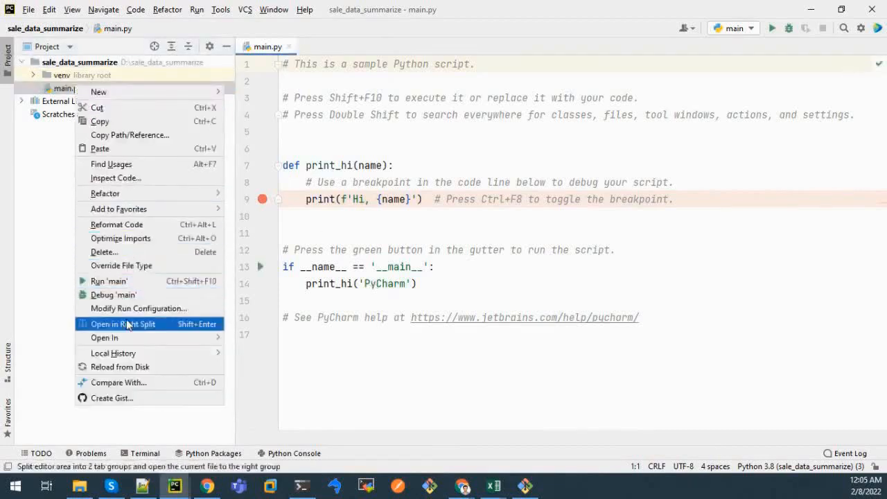
{"action": "left_click", "coordinate": [123, 254]}
{"action": "left_click", "coordinate": [433, 271]}
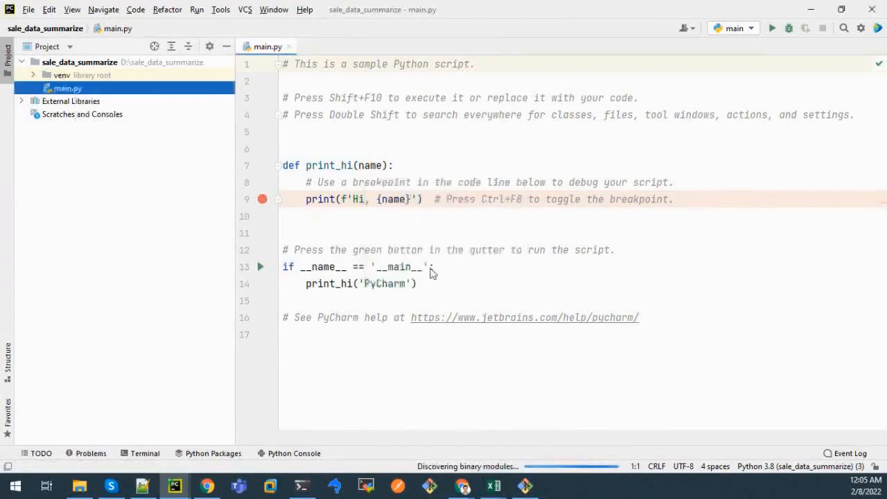
Add a new Python file named aws_utility to the project root.
{"action": "right_click", "coordinate": [81, 64]}
{"action": "mouse_move", "coordinate": [185, 67]}
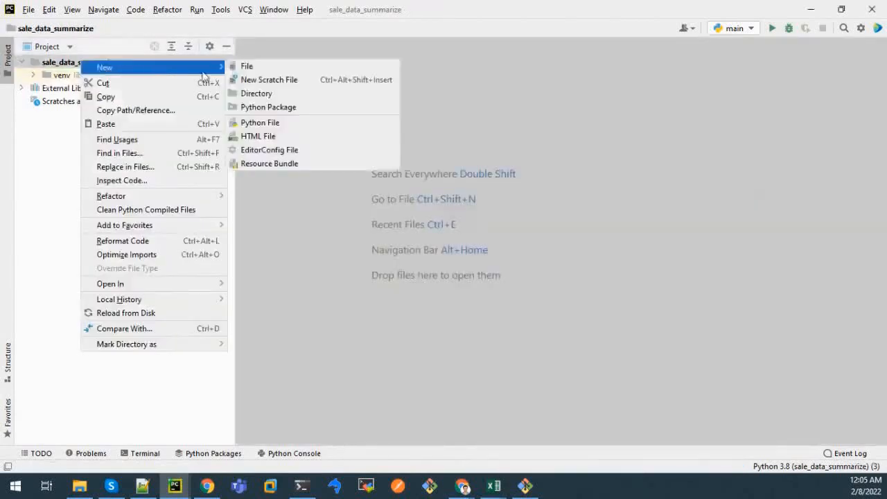
{"action": "left_click", "coordinate": [279, 122]}
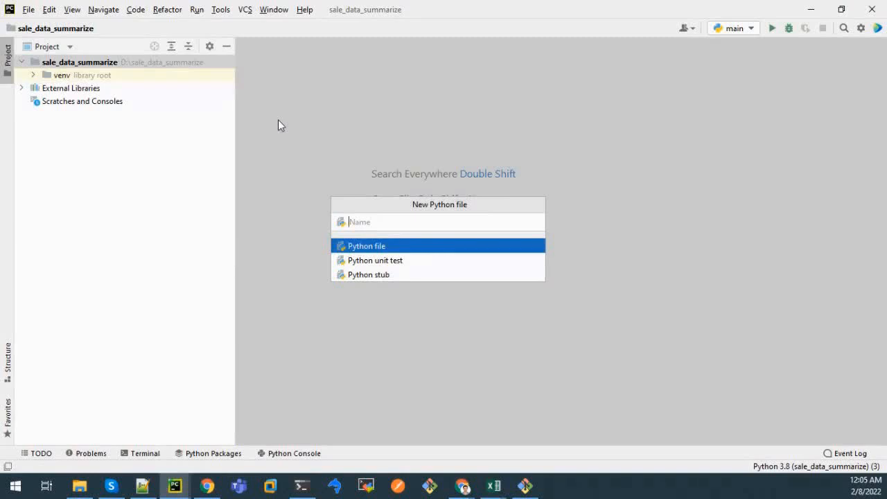
{"action": "type", "text": "aws_utility"}
{"action": "key", "text": "Return"}
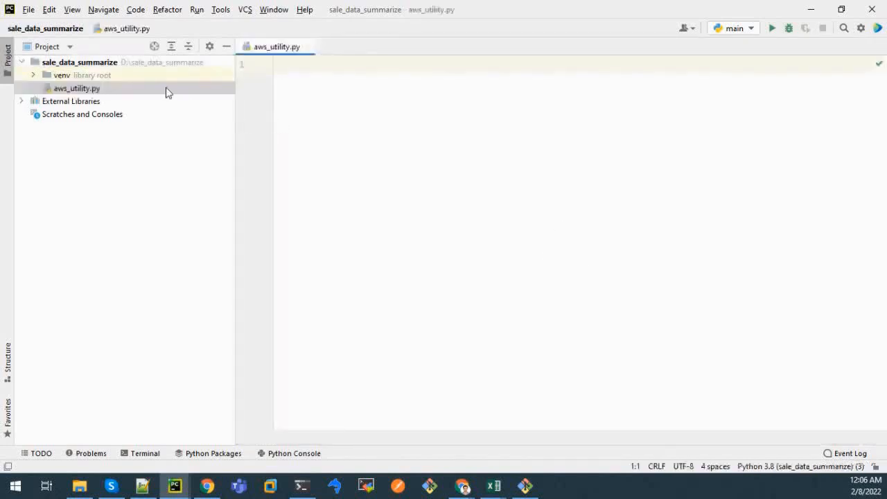
Add a new Python file named constants to the project.
{"action": "right_click", "coordinate": [166, 89]}
{"action": "mouse_move", "coordinate": [228, 96]}
{"action": "left_click", "coordinate": [366, 150]}
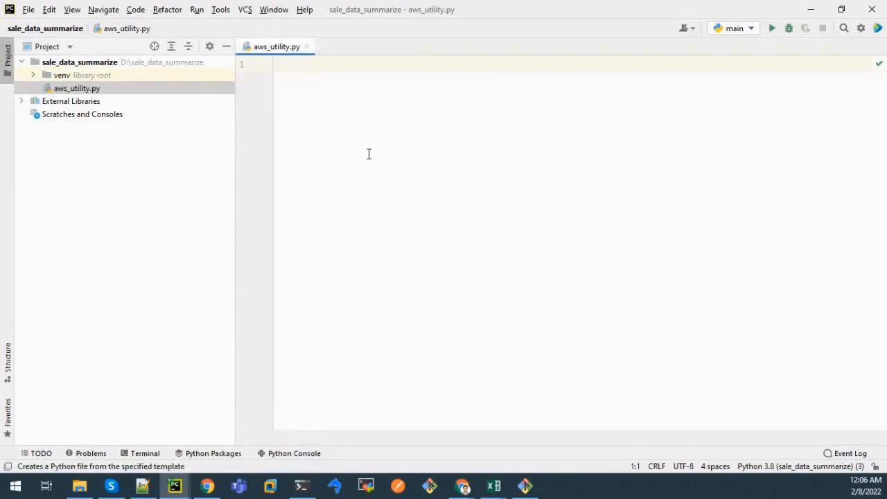
{"action": "type", "text": "conc"}
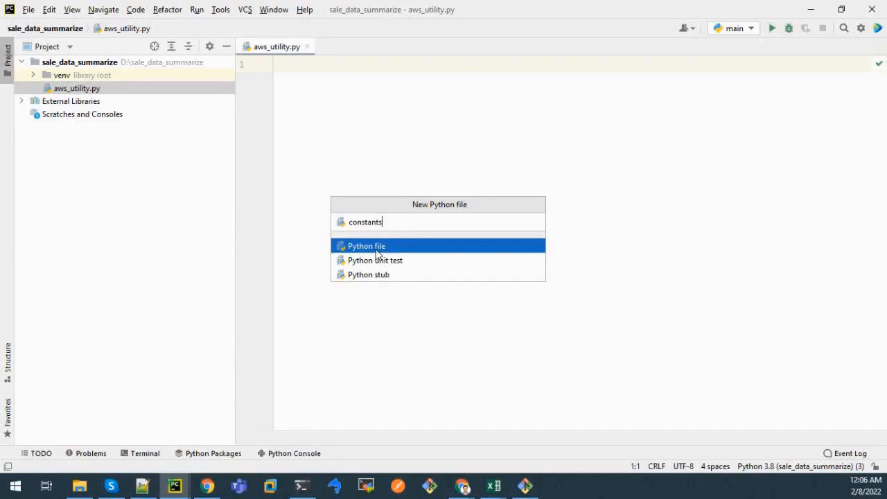
{"action": "left_click", "coordinate": [376, 249]}
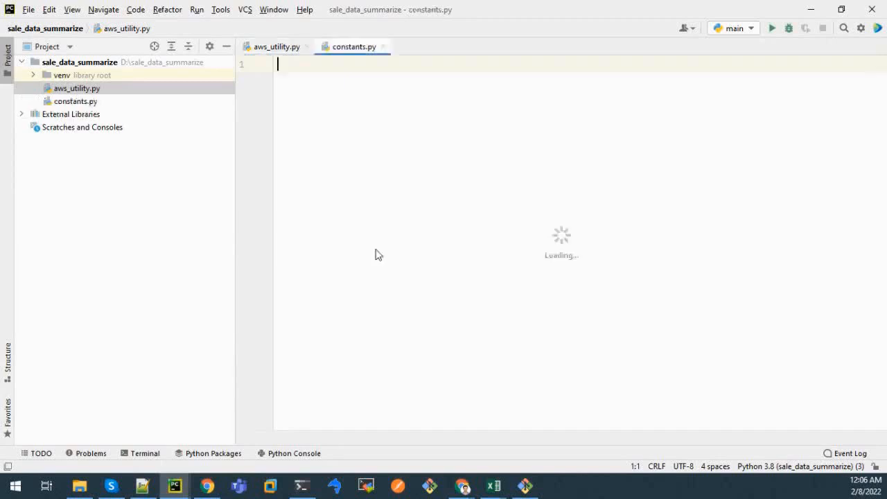
Add a new Python file named lambda_function to the project.
{"action": "left_click", "coordinate": [85, 104]}
{"action": "right_click", "coordinate": [85, 104]}
{"action": "mouse_move", "coordinate": [185, 111]}
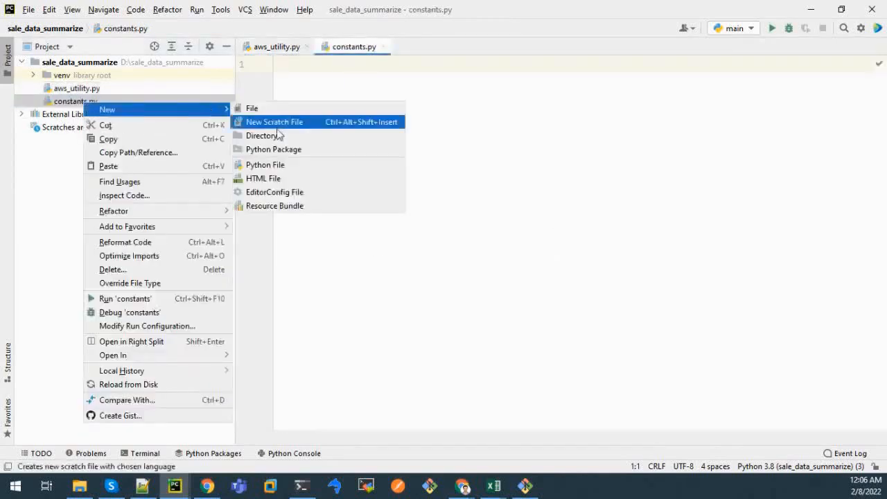
{"action": "left_click", "coordinate": [290, 166]}
{"action": "type", "text": "lambda"}
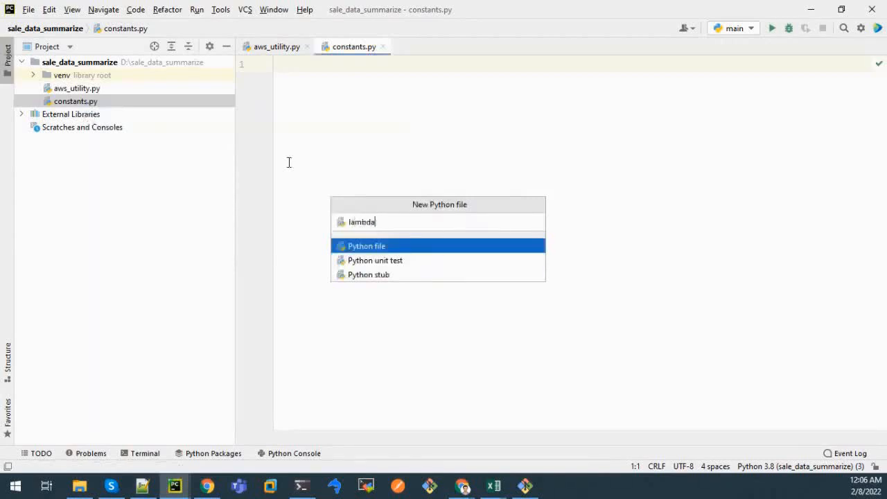
{"action": "type", "text": "_function"}
{"action": "key", "text": "Return"}
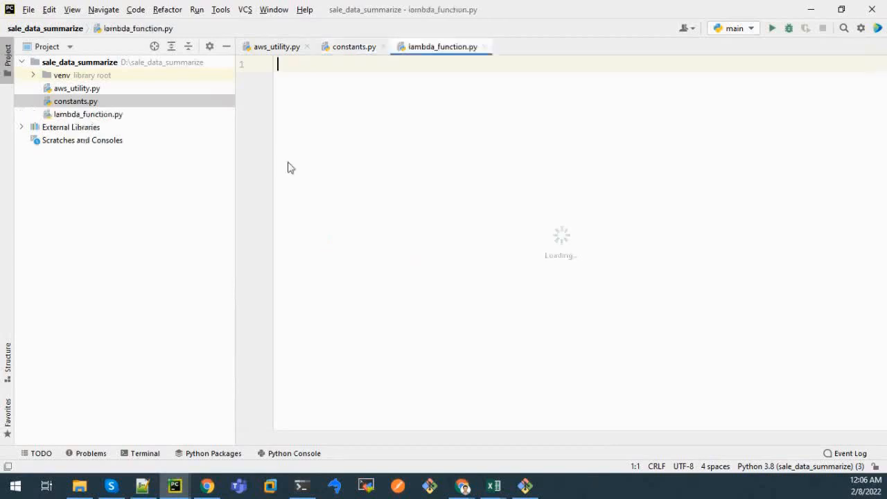
Add a new Python file named transaction_processor to the project.
{"action": "left_click", "coordinate": [106, 115]}
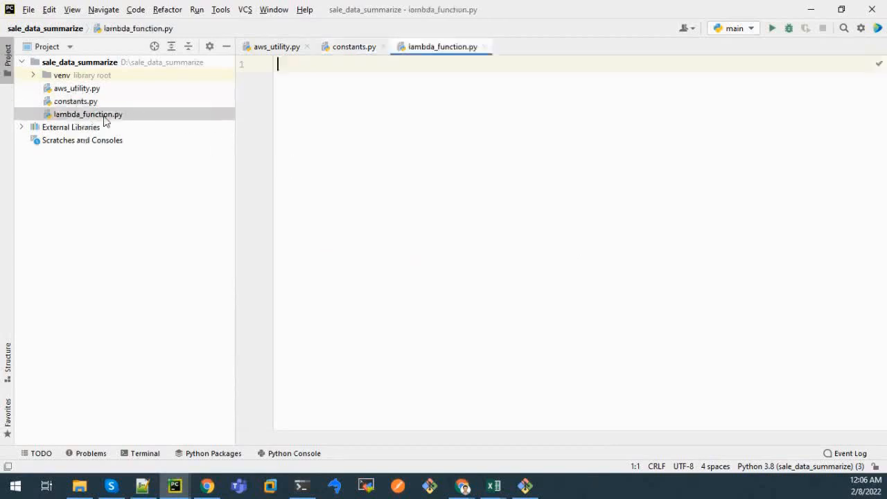
{"action": "right_click", "coordinate": [105, 115]}
{"action": "mouse_move", "coordinate": [201, 130]}
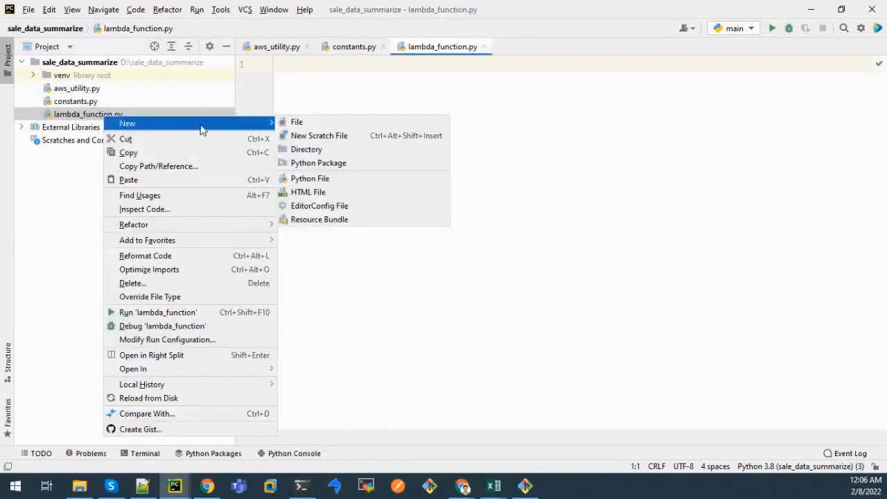
{"action": "left_click", "coordinate": [328, 179]}
{"action": "type", "text": "trans"}
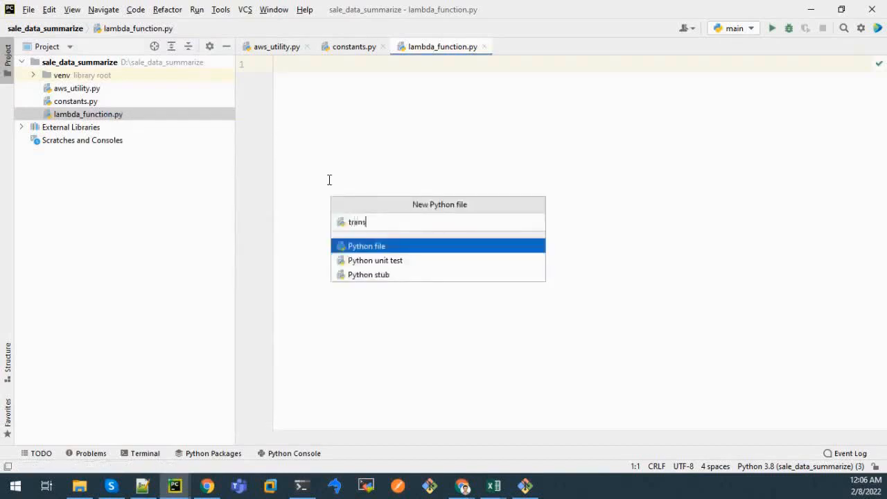
{"action": "type", "text": "action_processor"}
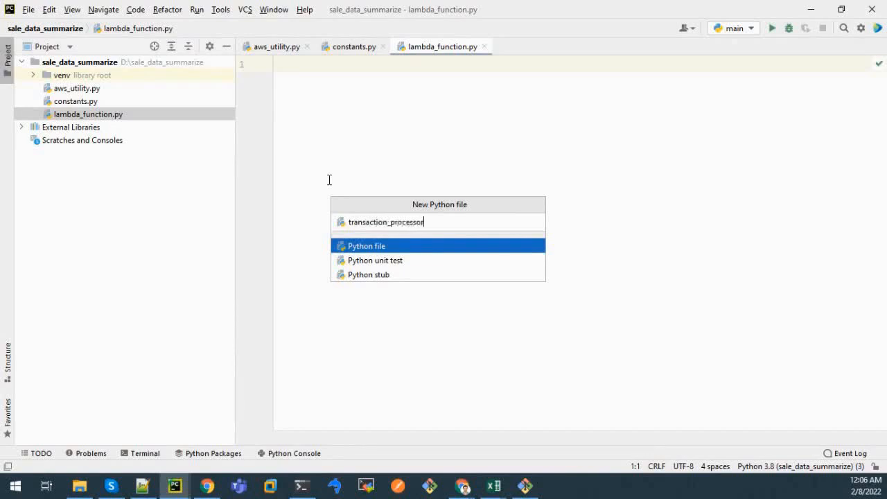
{"action": "key", "text": "Return"}
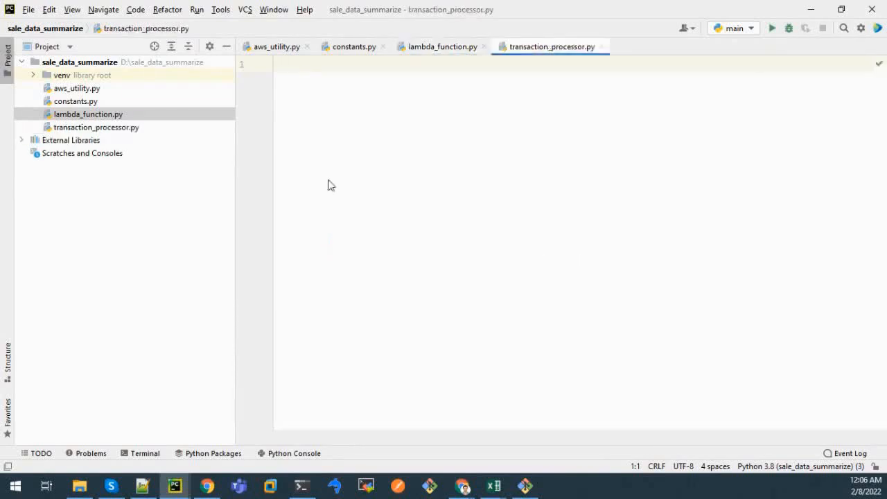
Fill constants.py with TABLE_NAME 'product_sale_summary', RDS_COLUMN_HEADERS "product_name, quantity, amount, revenue, file_name", FAILED_SNS_SUBJECT 'Error Summarizing File' and SUCCESS_SNS_SUBJECT 'File Summarization Successful'.
{"action": "double_click", "coordinate": [80, 103]}
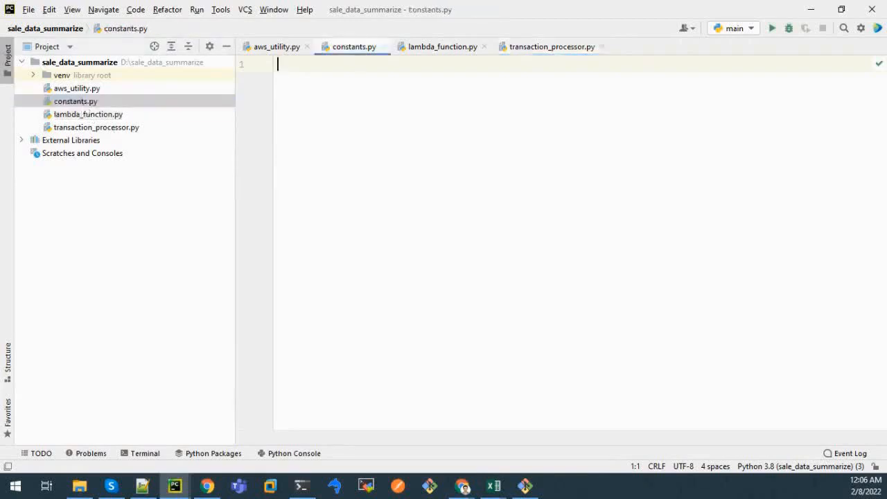
{"action": "key", "text": "alt+Tab"}
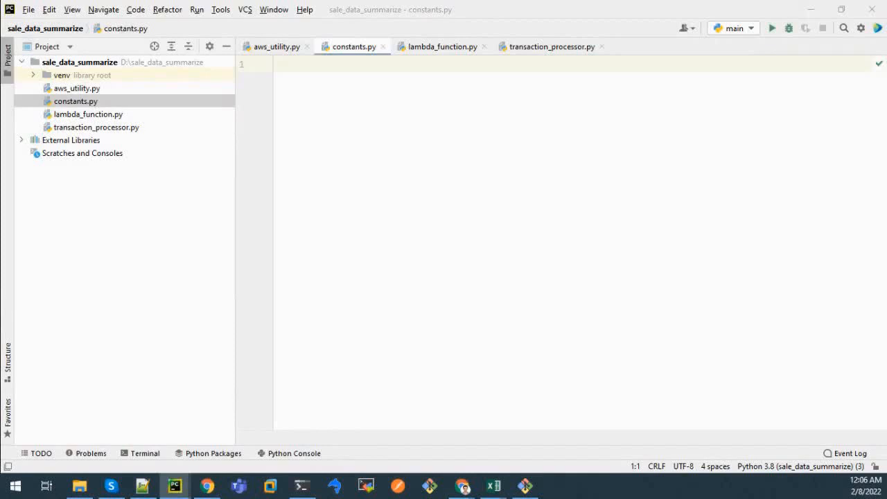
{"action": "left_click", "coordinate": [418, 93]}
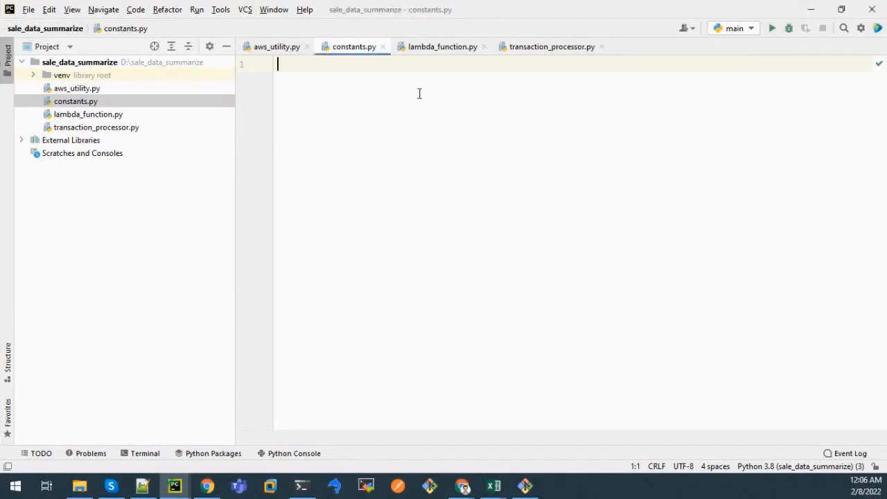
{"action": "type", "text": "TABLE_NAME = 'product_sale_summary' RDS_COLUMN_HEADERS = \"product_name, quantity, amount, revenue, file_name\"  FAILED_SNS_SUBJECT = 'Error Summarizing File' SUCCESS_SNS_SUBJECT = 'File Summarization Successful'"}
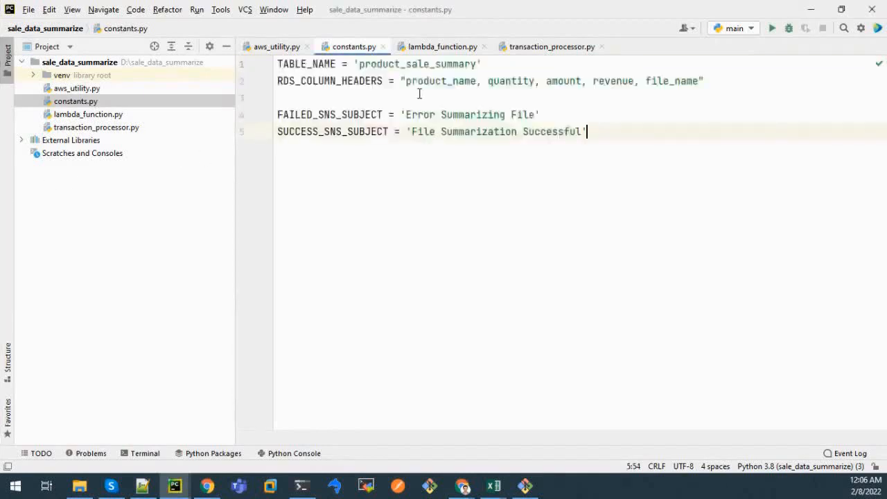
{"action": "double_click", "coordinate": [311, 64]}
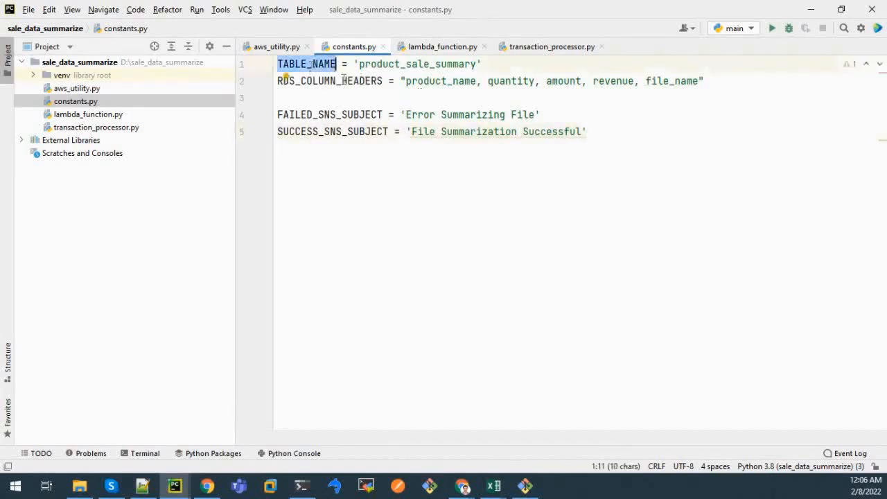
{"action": "left_click", "coordinate": [607, 132]}
{"action": "key", "text": "Return"}
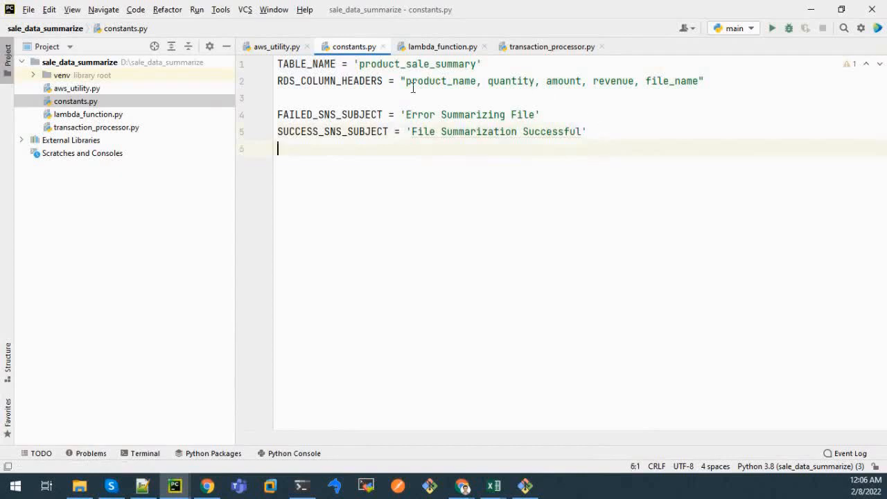
Review the RDS column headers and the failure and success SNS subject strings in constants.py.
{"action": "double_click", "coordinate": [355, 81]}
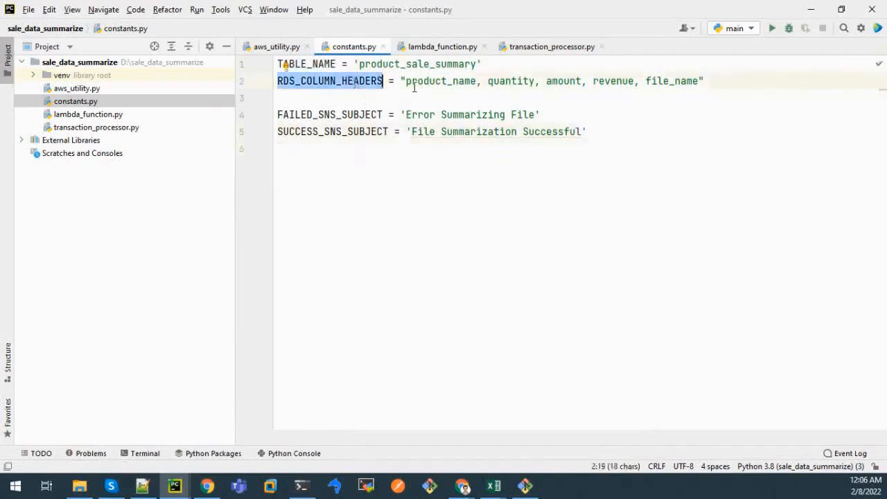
{"action": "left_click_drag", "start_coordinate": [406, 81], "coordinate": [687, 82]}
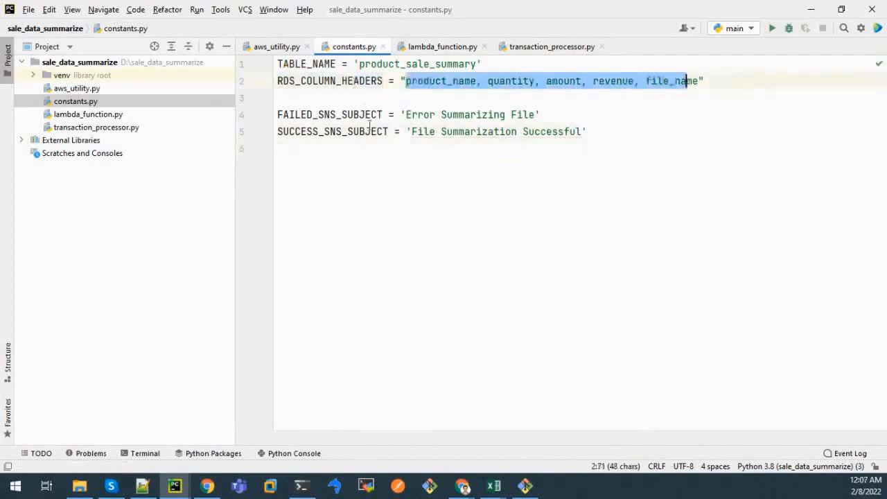
{"action": "left_click", "coordinate": [342, 114]}
{"action": "left_click_drag", "start_coordinate": [406, 115], "coordinate": [534, 115]}
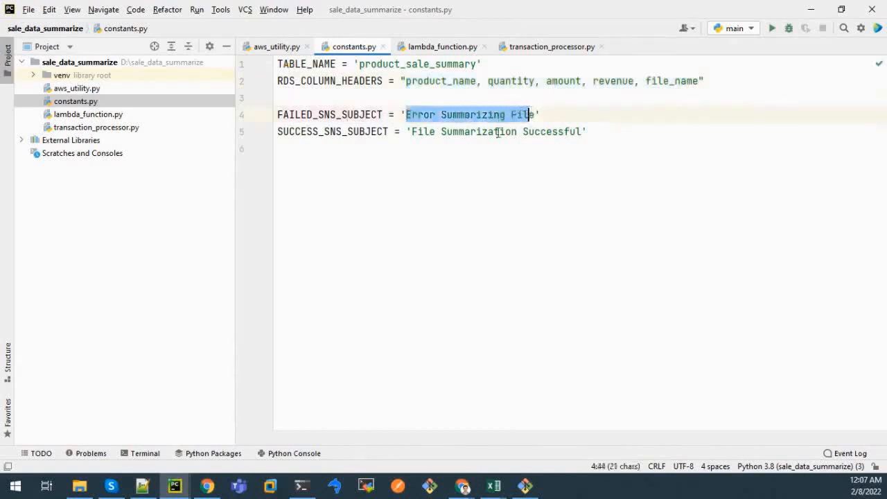
{"action": "left_click", "coordinate": [469, 169]}
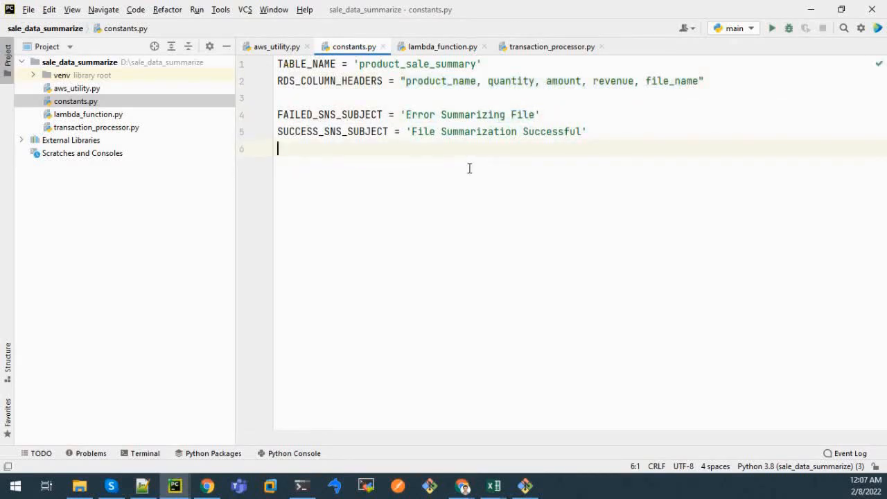
{"action": "left_click_drag", "start_coordinate": [406, 115], "coordinate": [532, 115]}
{"action": "left_click", "coordinate": [369, 168]}
{"action": "left_click_drag", "start_coordinate": [412, 132], "coordinate": [575, 131]}
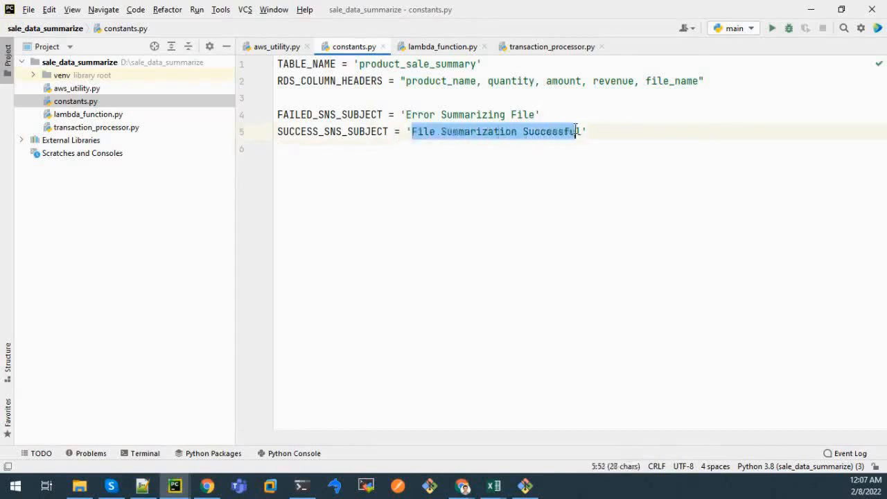
Paste the boto3 helper code into aws_utility.py, including delete_s3_file, get_file_from_s3, upload_to_s3 and send_sns_message.
{"action": "left_click", "coordinate": [277, 46]}
{"action": "key", "text": "alt+Tab"}
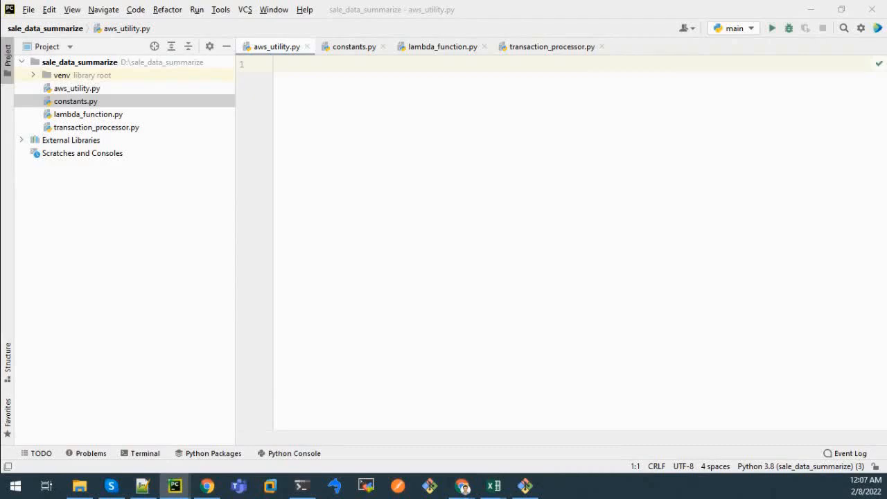
{"action": "left_click", "coordinate": [360, 97]}
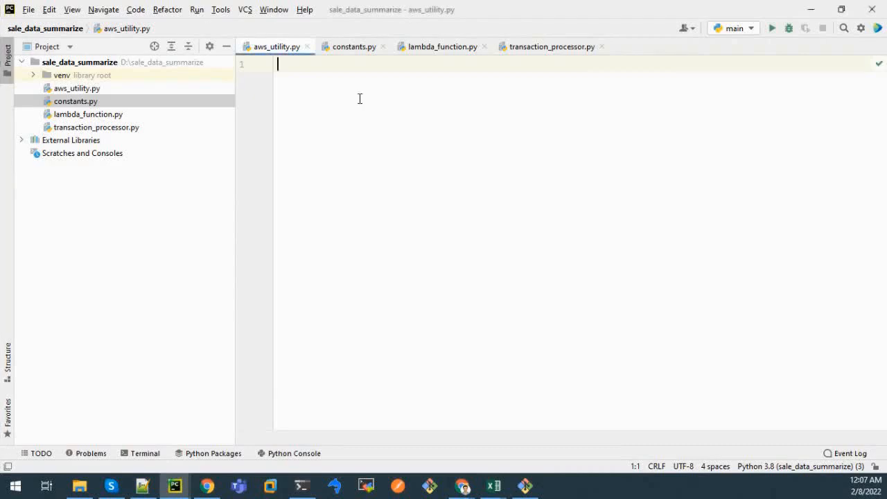
{"action": "scroll", "coordinate": [358, 101], "scroll_direction": "up", "scroll_amount": 10}
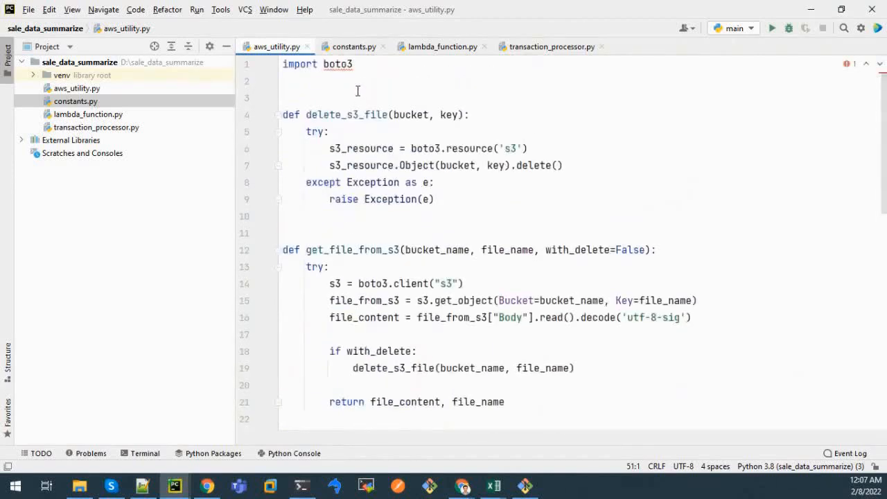
Examine the boto3 import and the delete_s3_file function's parameters, S3 resource creation and object deletion line.
{"action": "left_click", "coordinate": [343, 65]}
{"action": "double_click", "coordinate": [338, 115]}
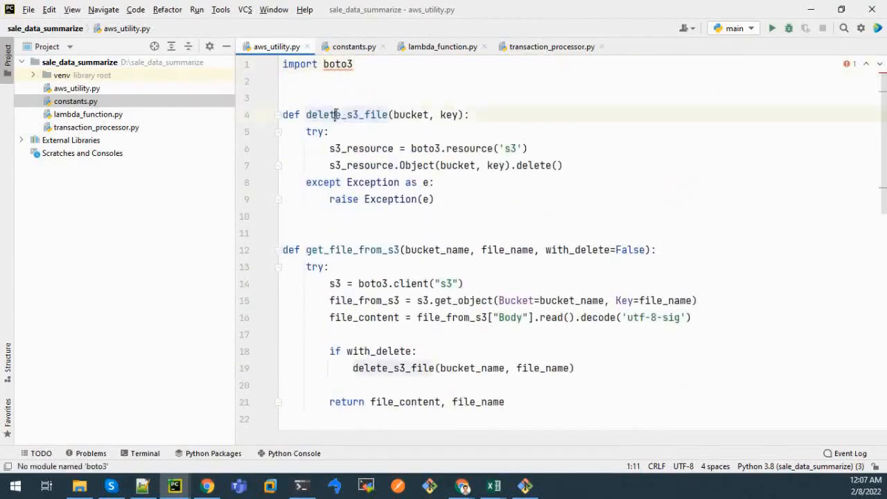
{"action": "double_click", "coordinate": [404, 115]}
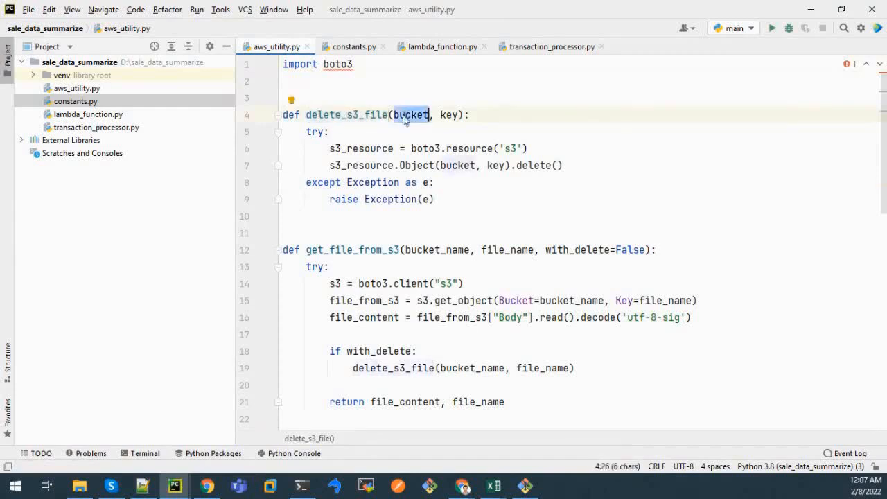
{"action": "double_click", "coordinate": [449, 114]}
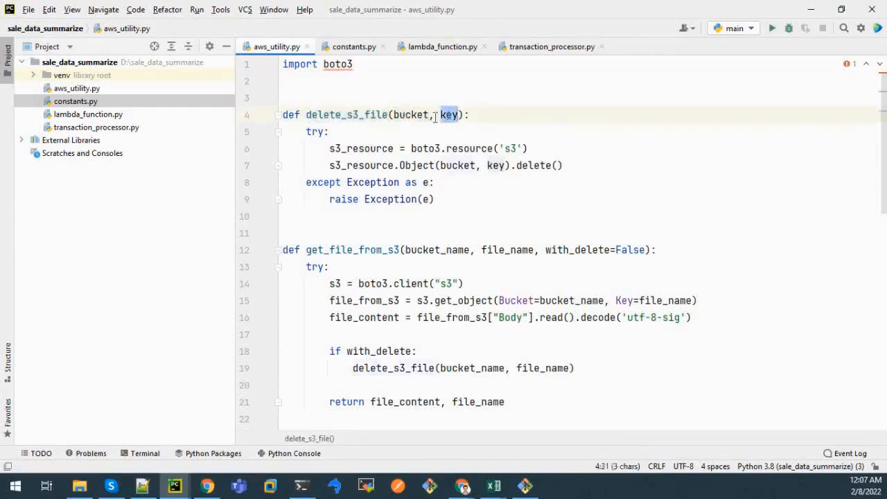
{"action": "left_click_drag", "start_coordinate": [330, 148], "coordinate": [530, 148]}
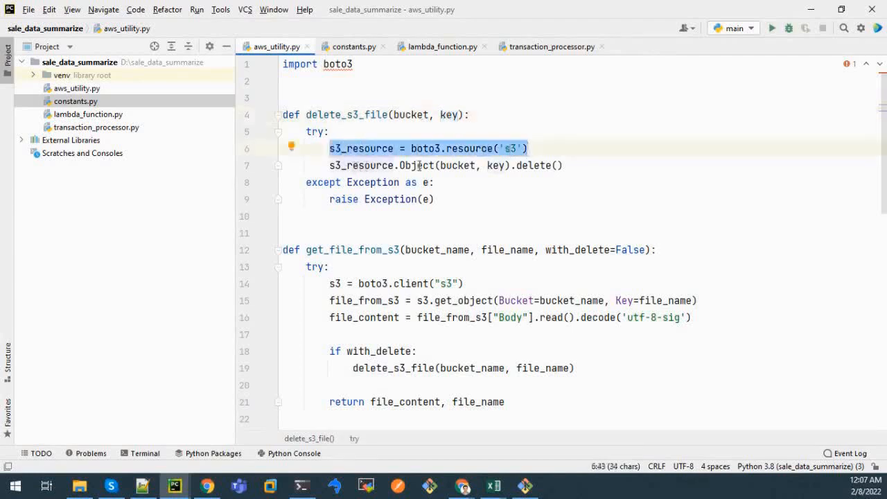
{"action": "double_click", "coordinate": [468, 149]}
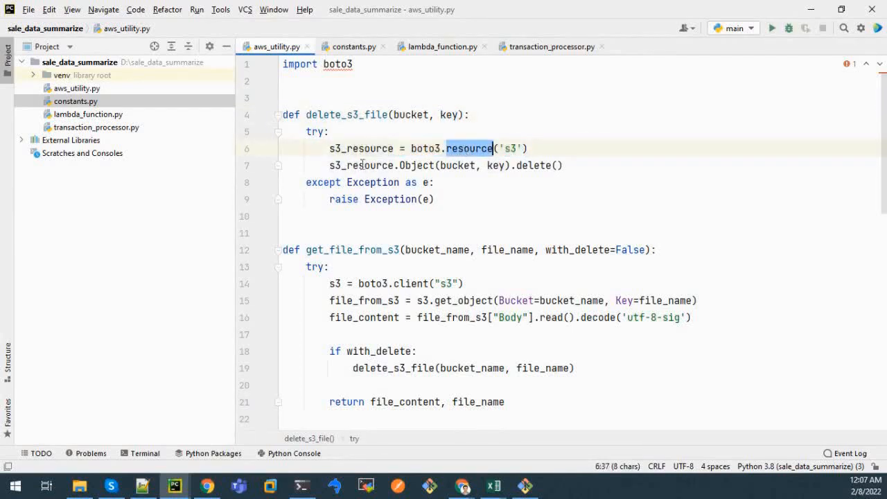
{"action": "left_click_drag", "start_coordinate": [331, 165], "coordinate": [575, 165]}
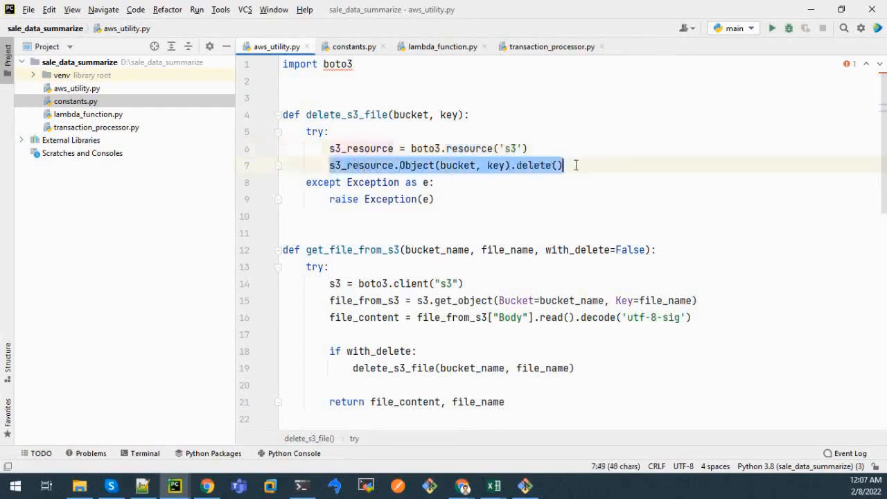
{"action": "left_click", "coordinate": [478, 215]}
Examine the get_file_from_s3 function's signature, covering its bucket_name, file_name and with_delete parameters.
{"action": "scroll", "coordinate": [478, 214], "scroll_direction": "down", "scroll_amount": 1}
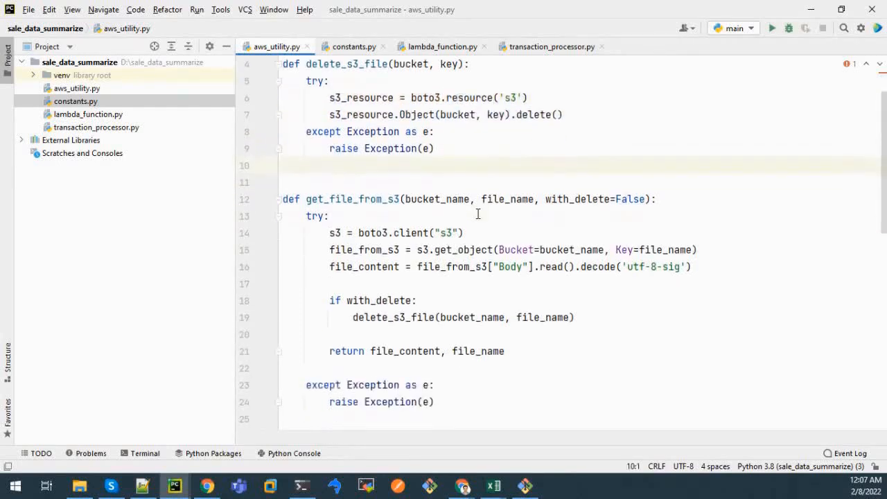
{"action": "double_click", "coordinate": [359, 199]}
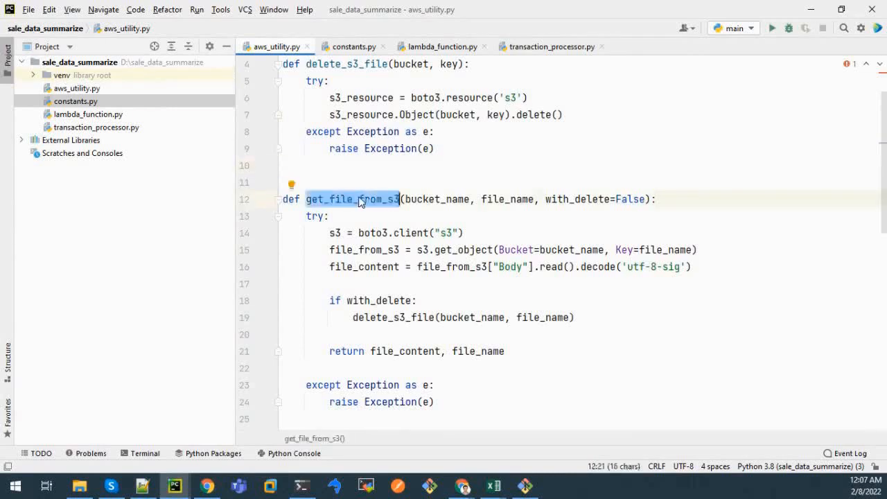
{"action": "double_click", "coordinate": [425, 200]}
{"action": "double_click", "coordinate": [496, 198]}
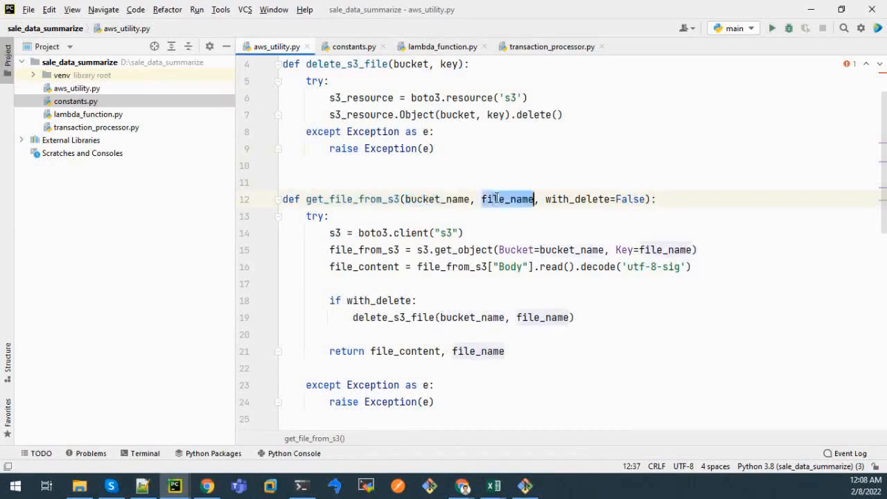
{"action": "left_click_drag", "start_coordinate": [544, 198], "coordinate": [646, 198]}
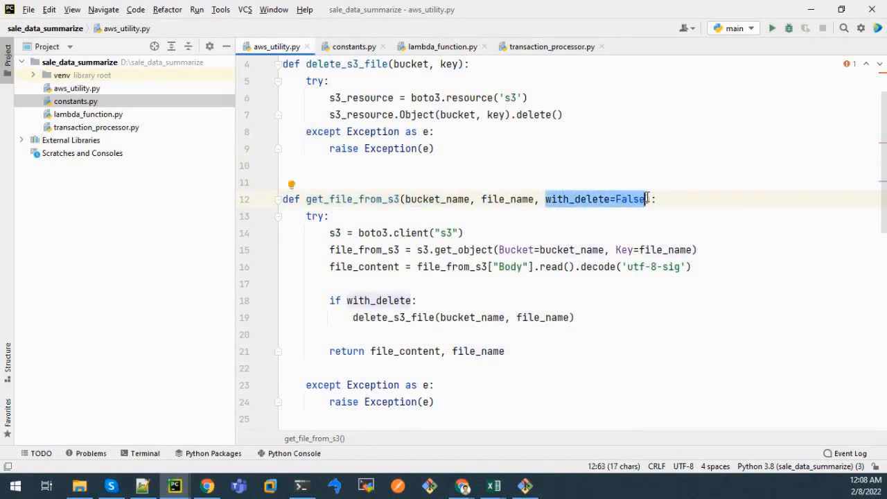
{"action": "double_click", "coordinate": [374, 199]}
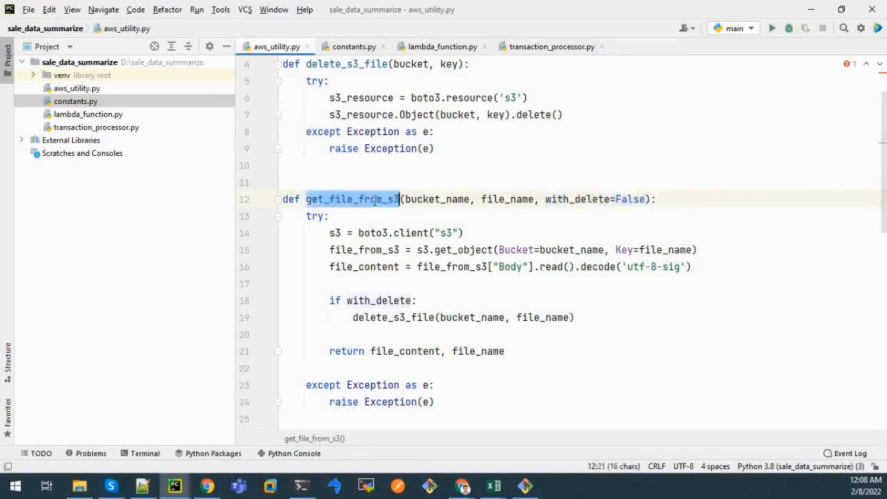
{"action": "double_click", "coordinate": [517, 198]}
{"action": "double_click", "coordinate": [420, 200]}
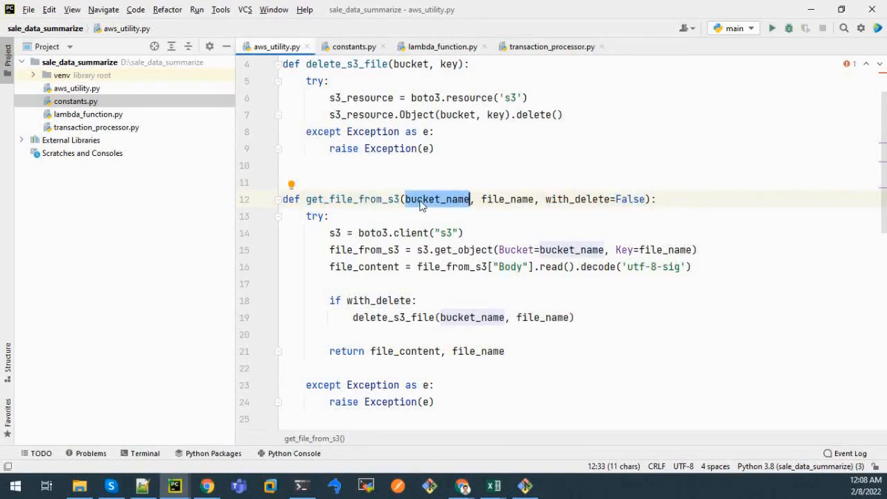
{"action": "left_click_drag", "start_coordinate": [546, 199], "coordinate": [645, 199]}
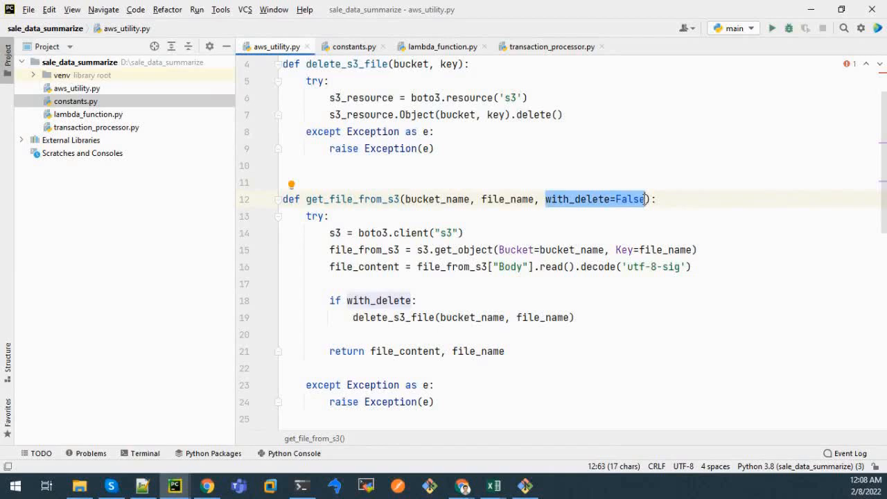
Examine the upload_to_s3 function's name and its file_content, bucket_name and file_name parameters in aws_utility.py.
{"action": "scroll", "coordinate": [642, 201], "scroll_direction": "down", "scroll_amount": 3}
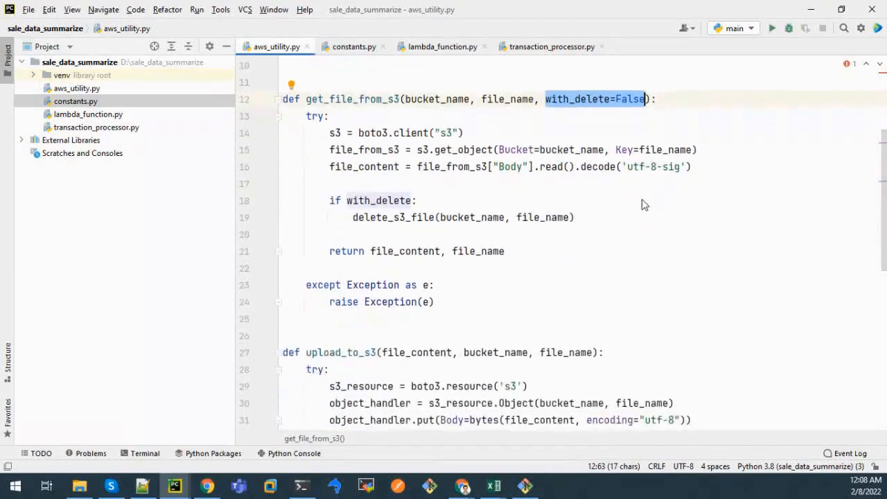
{"action": "scroll", "coordinate": [336, 257], "scroll_direction": "down", "scroll_amount": 2}
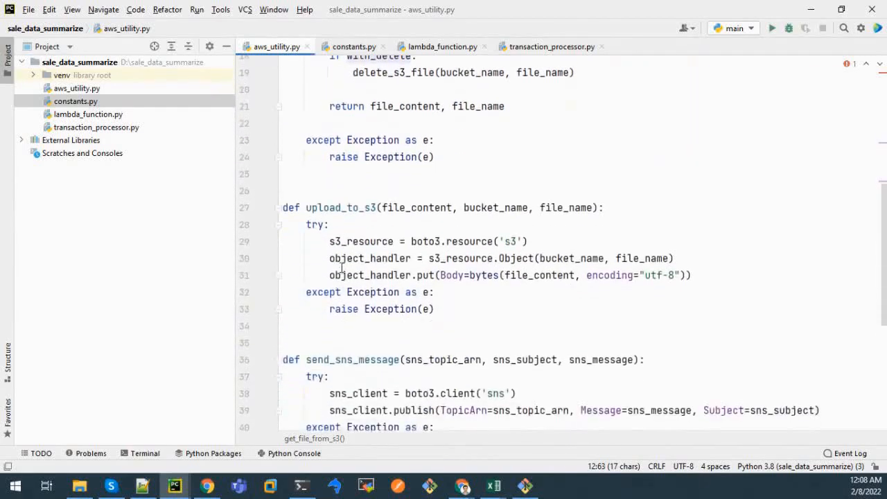
{"action": "double_click", "coordinate": [321, 201]}
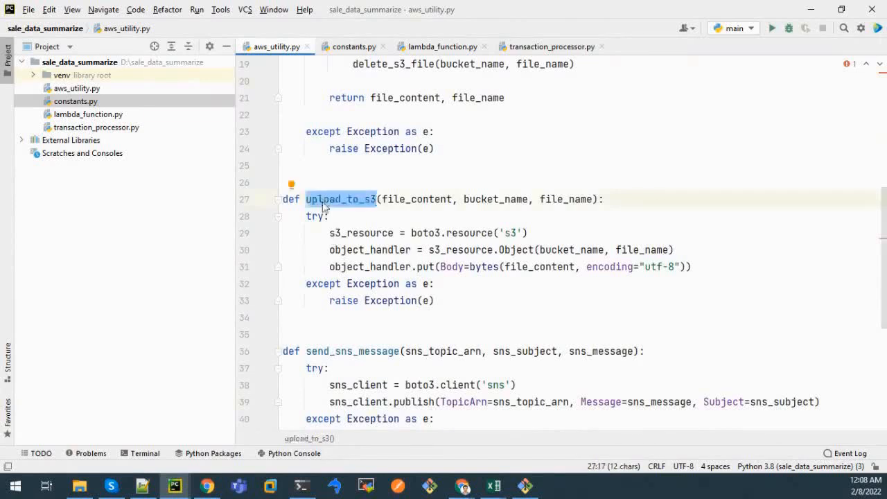
{"action": "double_click", "coordinate": [404, 199]}
{"action": "double_click", "coordinate": [485, 198]}
{"action": "double_click", "coordinate": [575, 199]}
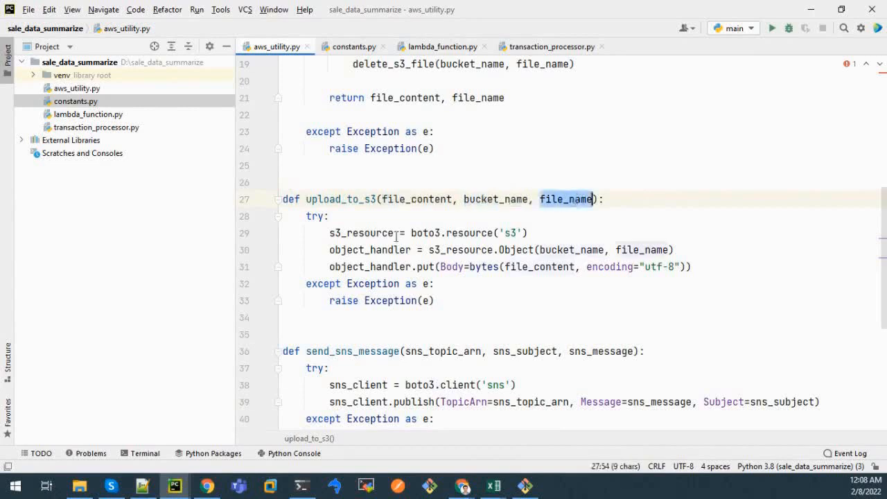
Examine the S3 resource creation and the object_handler line in upload_to_s3, tracing its bucket_name and file_name arguments.
{"action": "left_click_drag", "start_coordinate": [329, 232], "coordinate": [521, 230]}
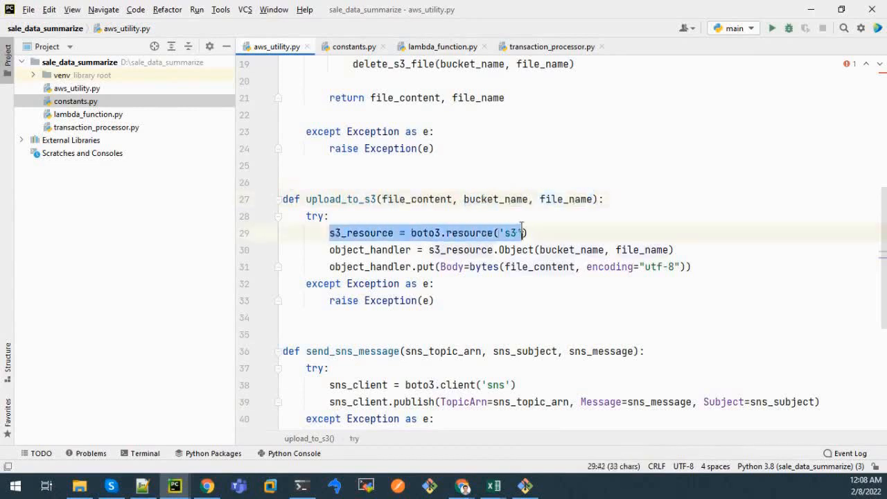
{"action": "left_click_drag", "start_coordinate": [330, 249], "coordinate": [651, 250]}
{"action": "double_click", "coordinate": [572, 250]}
{"action": "double_click", "coordinate": [630, 249]}
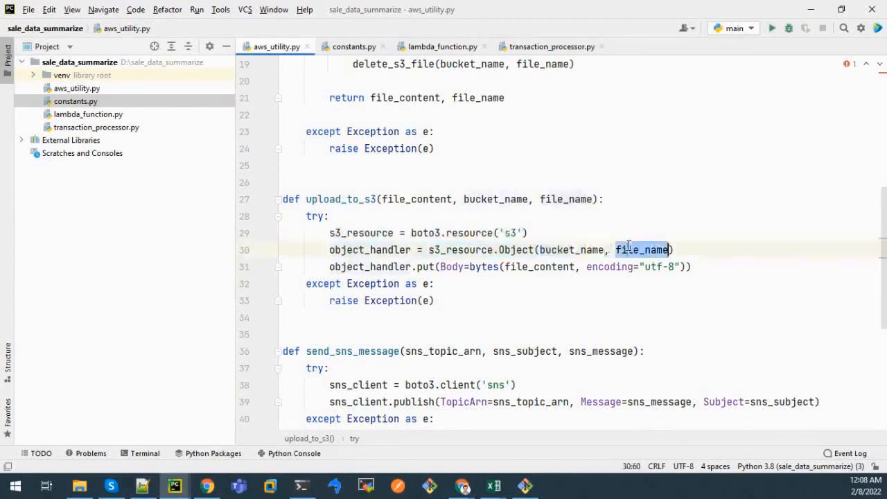
{"action": "double_click", "coordinate": [561, 200]}
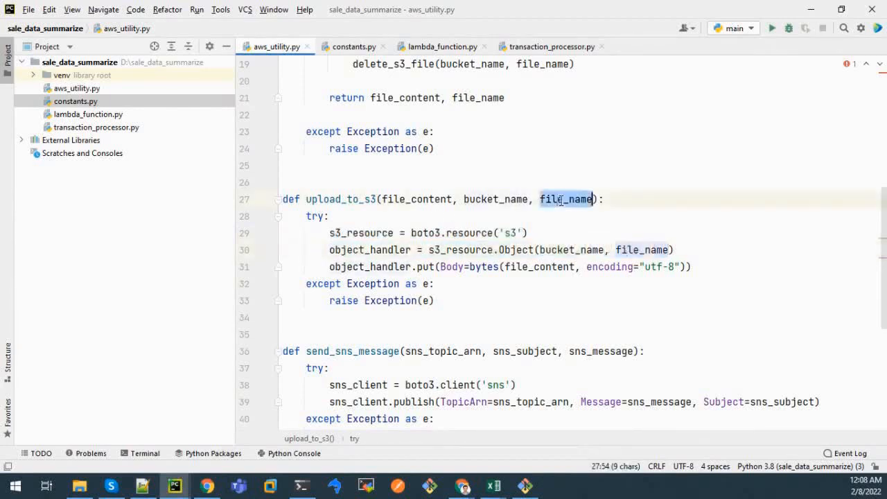
{"action": "double_click", "coordinate": [565, 250]}
{"action": "double_click", "coordinate": [645, 249]}
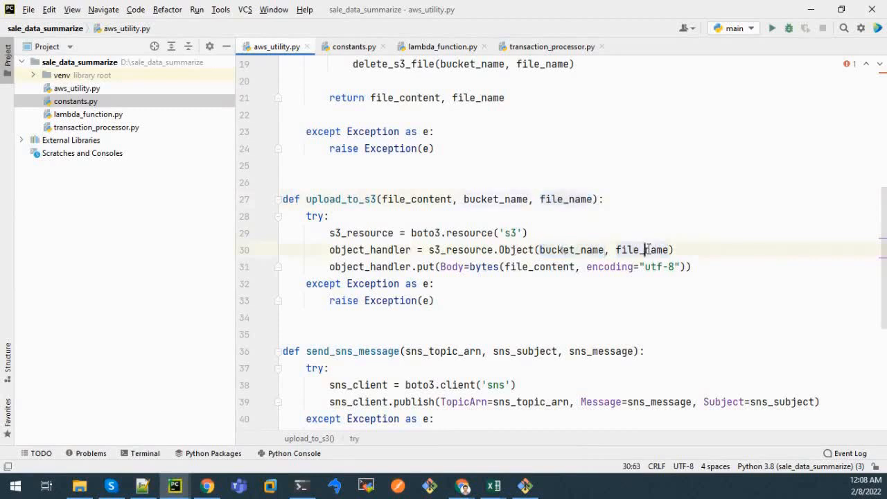
Examine the send_sns_message function's name and its sns_topic_arn, sns_subject and sns_message parameters.
{"action": "scroll", "coordinate": [536, 281], "scroll_direction": "down", "scroll_amount": 1}
{"action": "scroll", "coordinate": [536, 283], "scroll_direction": "down", "scroll_amount": 2}
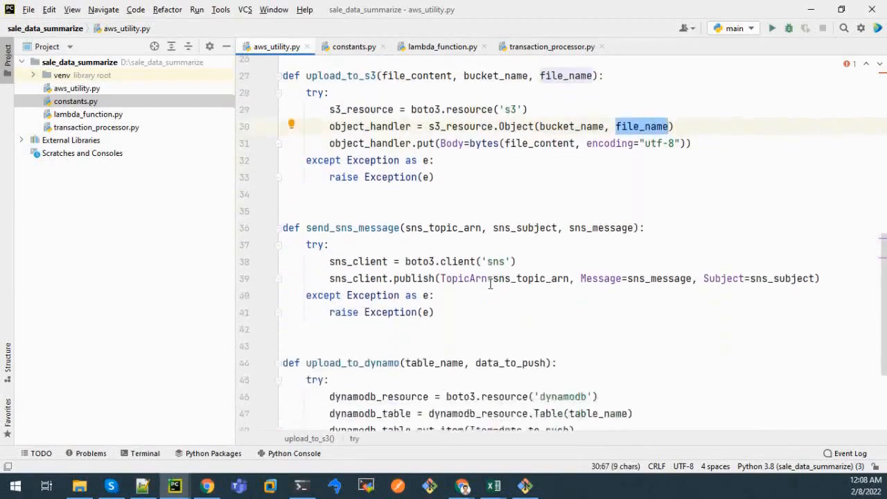
{"action": "left_click", "coordinate": [317, 178]}
{"action": "double_click", "coordinate": [337, 199]}
{"action": "left_click", "coordinate": [454, 199]}
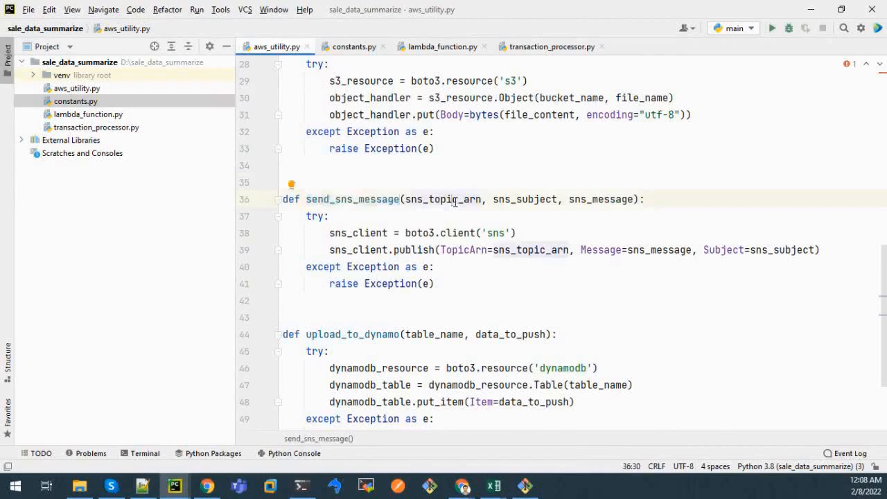
{"action": "double_click", "coordinate": [347, 200]}
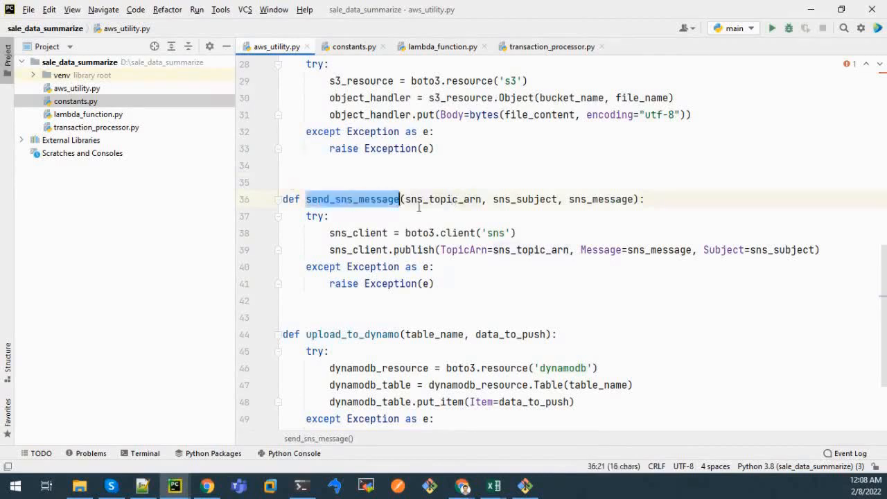
{"action": "double_click", "coordinate": [518, 200]}
{"action": "double_click", "coordinate": [602, 199]}
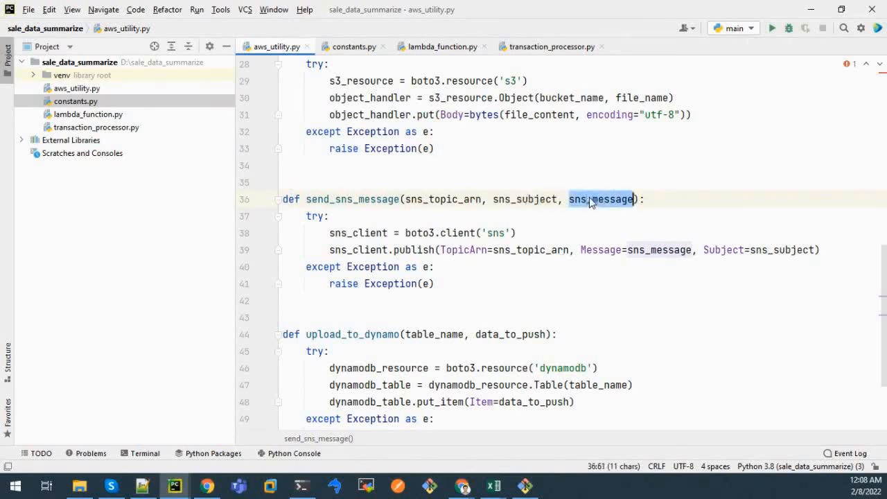
{"action": "double_click", "coordinate": [444, 199]}
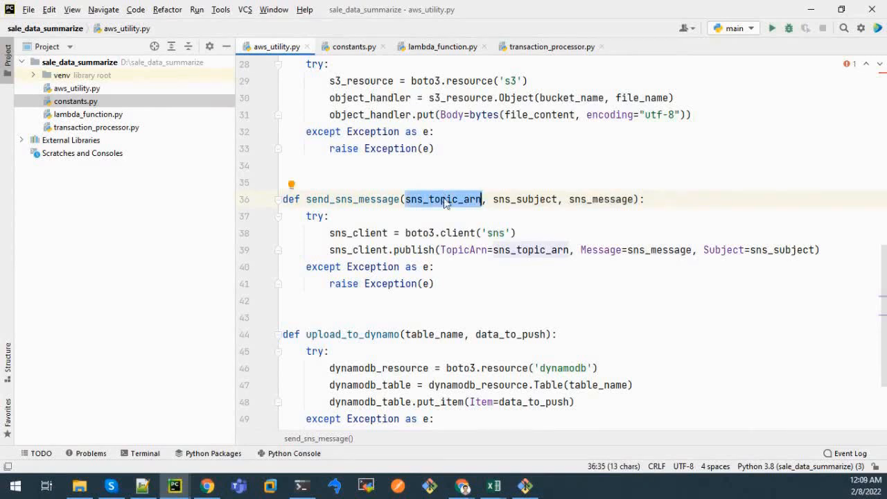
Examine the upload_to_dynamo function, covering its table_name and data_to_push parameters and the dynamodb_table assignment.
{"action": "scroll", "coordinate": [444, 201], "scroll_direction": "down", "scroll_amount": 2}
{"action": "left_click", "coordinate": [342, 201]}
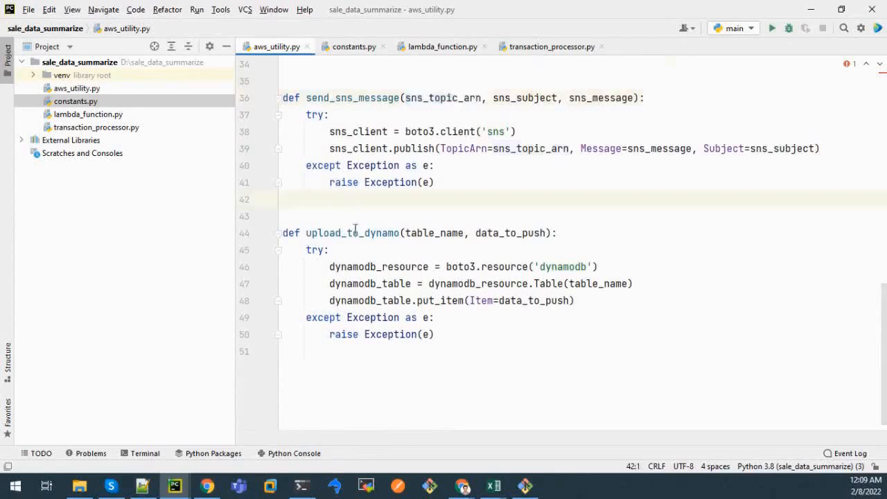
{"action": "double_click", "coordinate": [355, 233]}
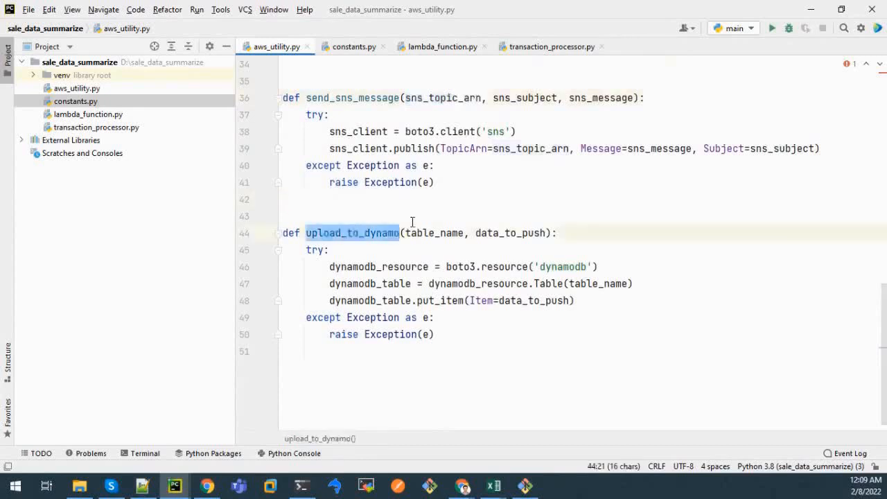
{"action": "mouse_move", "coordinate": [345, 237]}
{"action": "double_click", "coordinate": [432, 233]}
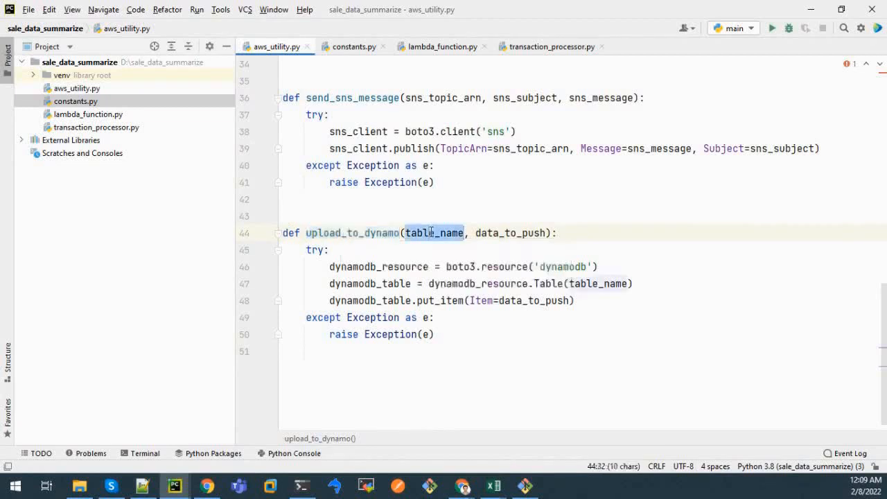
{"action": "double_click", "coordinate": [490, 234]}
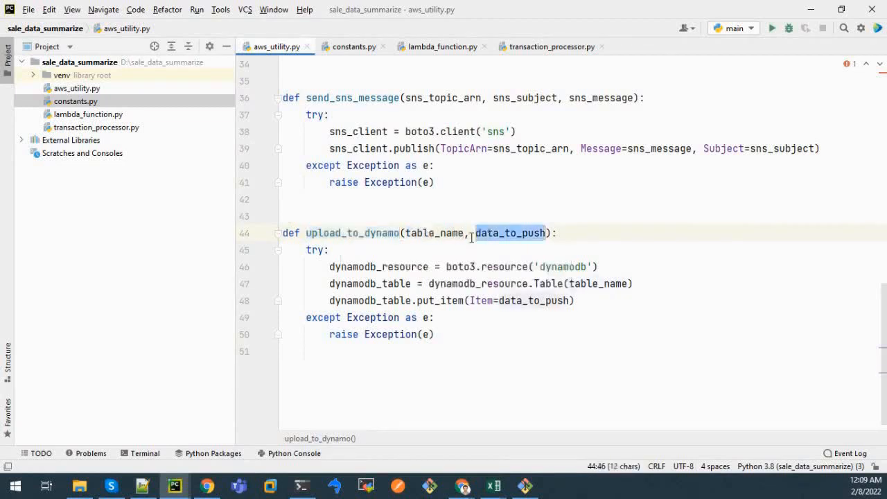
{"action": "double_click", "coordinate": [423, 233]}
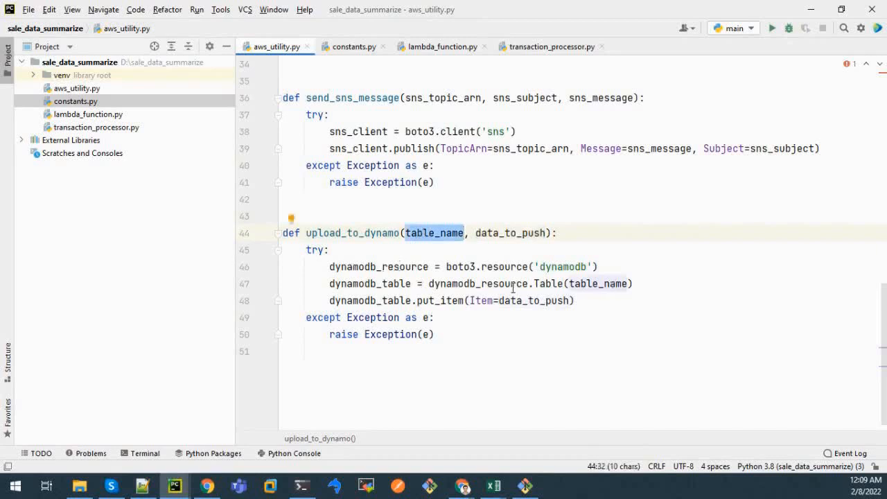
{"action": "double_click", "coordinate": [587, 284]}
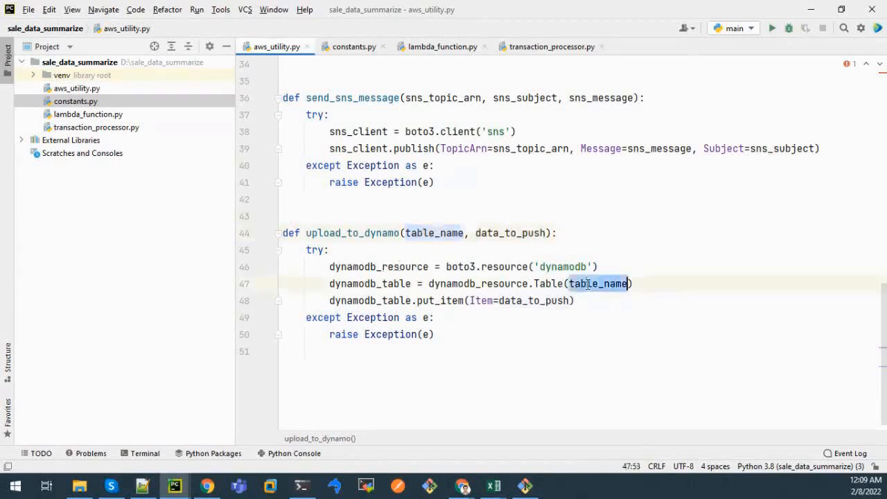
{"action": "double_click", "coordinate": [367, 284]}
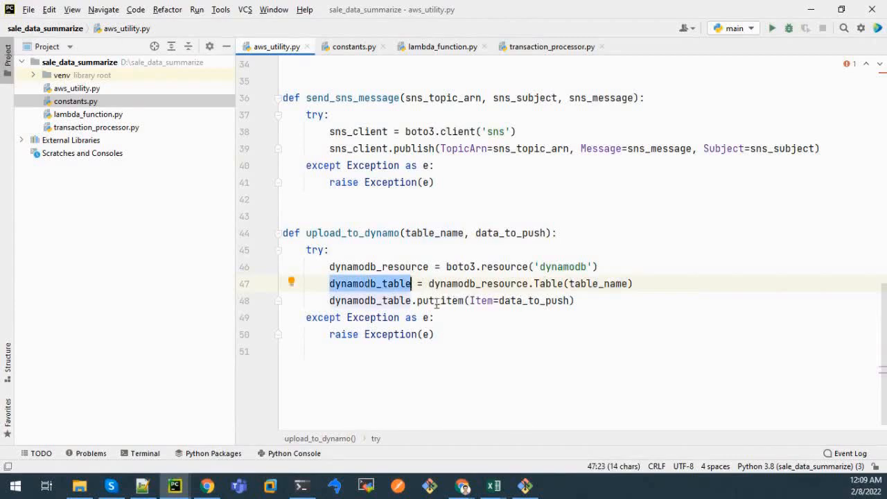
Install the missing boto3 package from the import line of aws_utility.py.
{"action": "scroll", "coordinate": [395, 229], "scroll_direction": "up", "scroll_amount": 7}
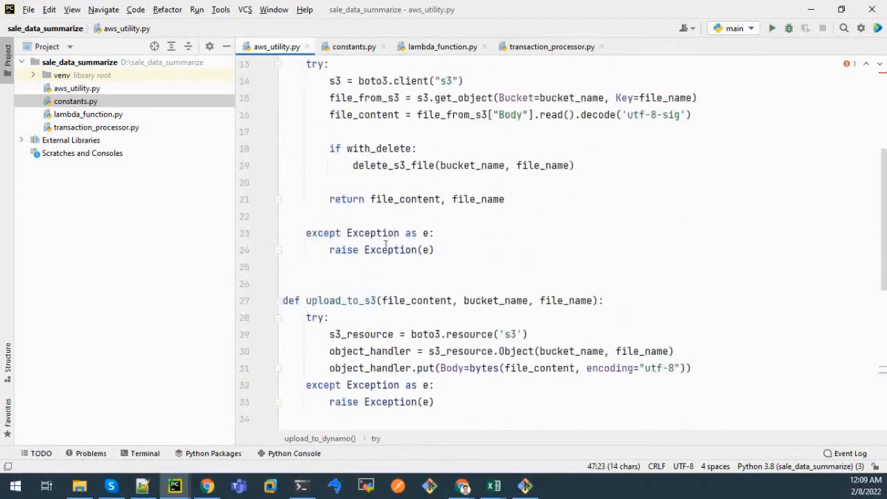
{"action": "scroll", "coordinate": [358, 255], "scroll_direction": "up", "scroll_amount": 4}
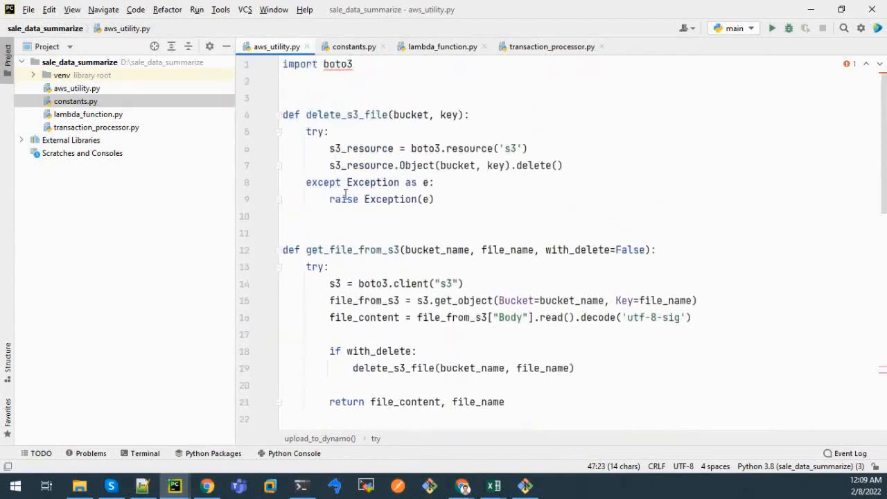
{"action": "mouse_move", "coordinate": [337, 63]}
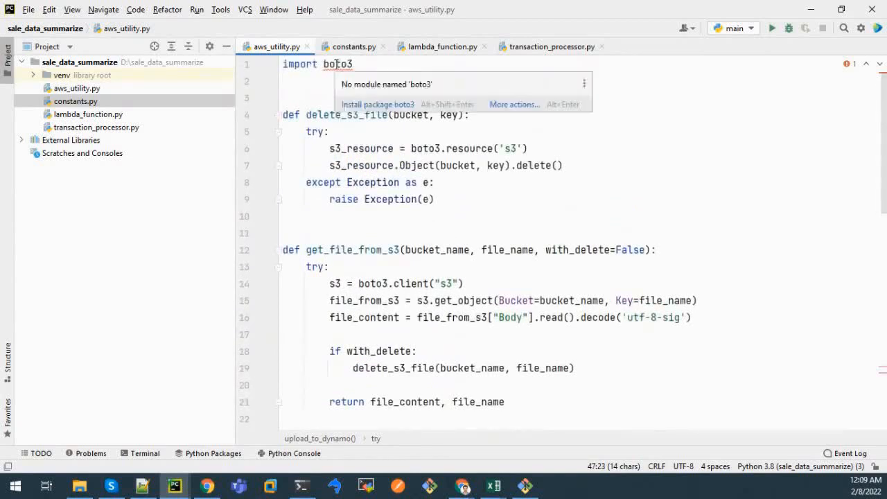
{"action": "left_click", "coordinate": [363, 104]}
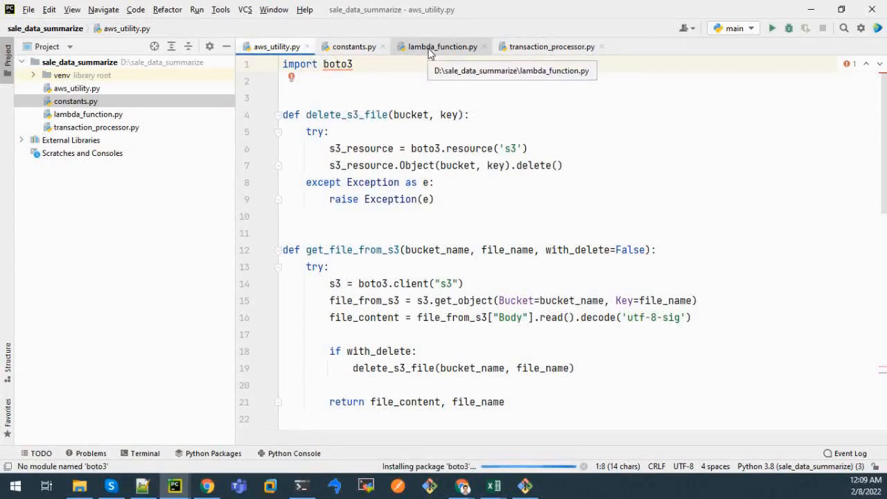
Paste the Lambda handler code into the empty lambda_function.py, including its imports, environment variables and lambda_handler function.
{"action": "left_click", "coordinate": [430, 48]}
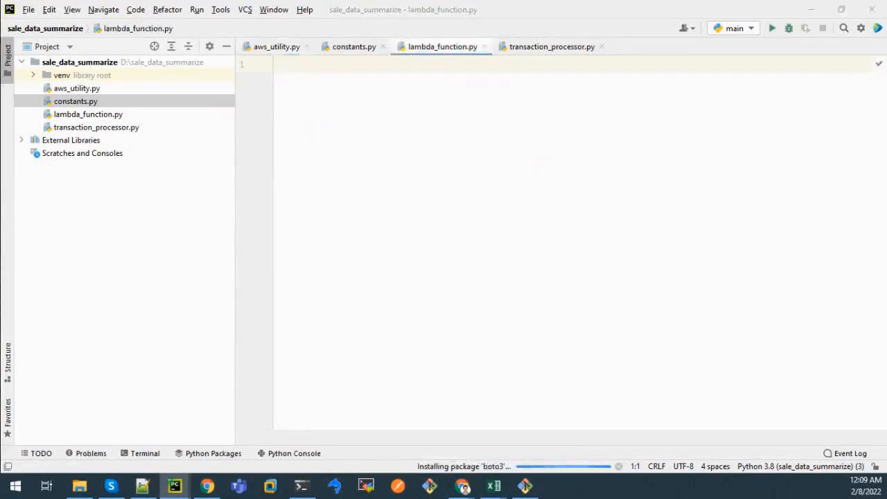
{"action": "left_click", "coordinate": [392, 182]}
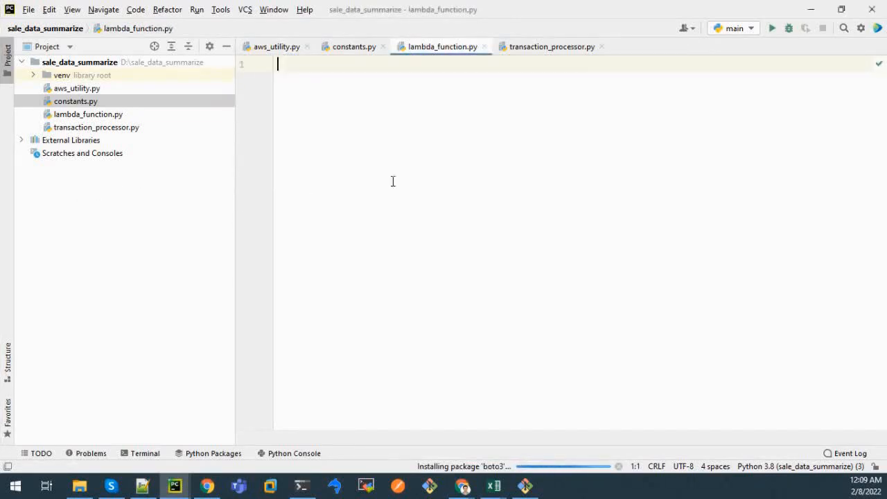
{"action": "key", "text": "ctrl+v"}
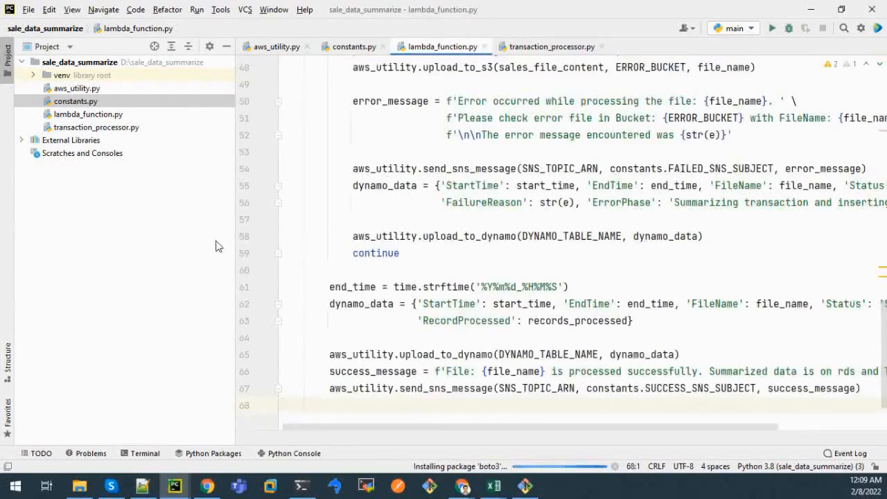
{"action": "left_click", "coordinate": [411, 118]}
{"action": "scroll", "coordinate": [412, 118], "scroll_direction": "up", "scroll_amount": 15}
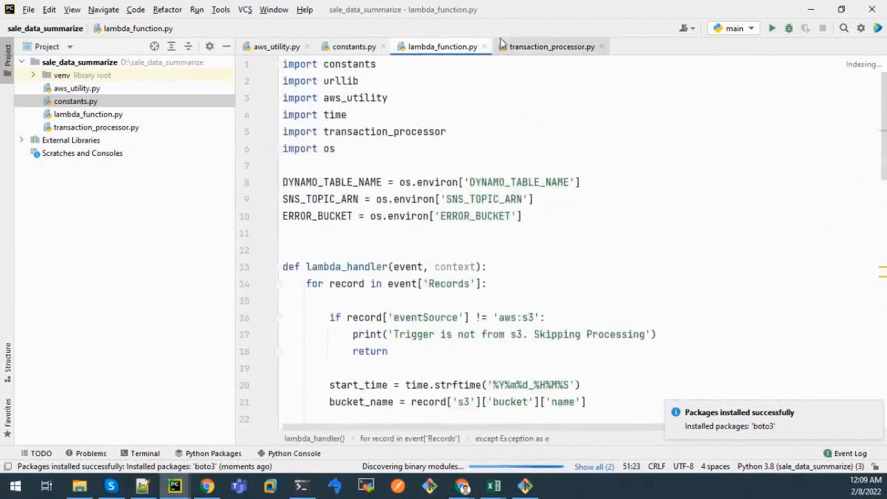
Open the empty transaction_processor.py file for editing.
{"action": "left_click", "coordinate": [523, 46]}
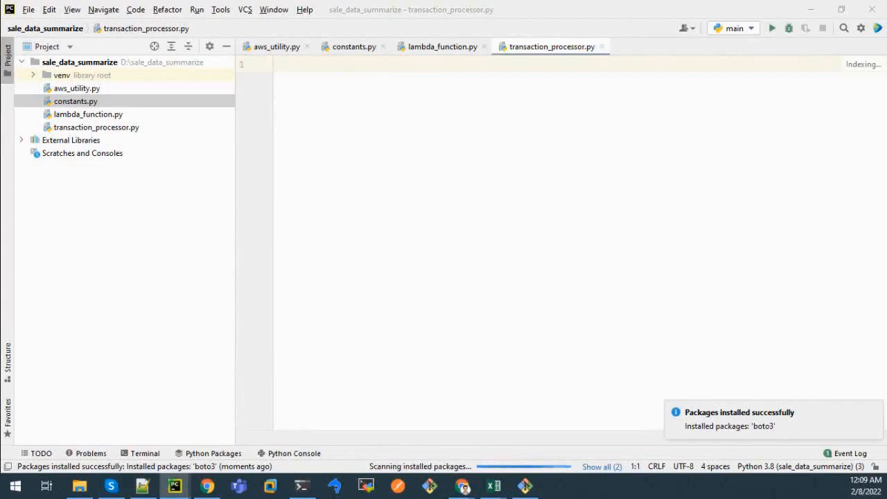
Paste the transaction processing code into the empty transaction_processor.py, and bring up lambda_function.py.
{"action": "key", "text": "ctrl+v"}
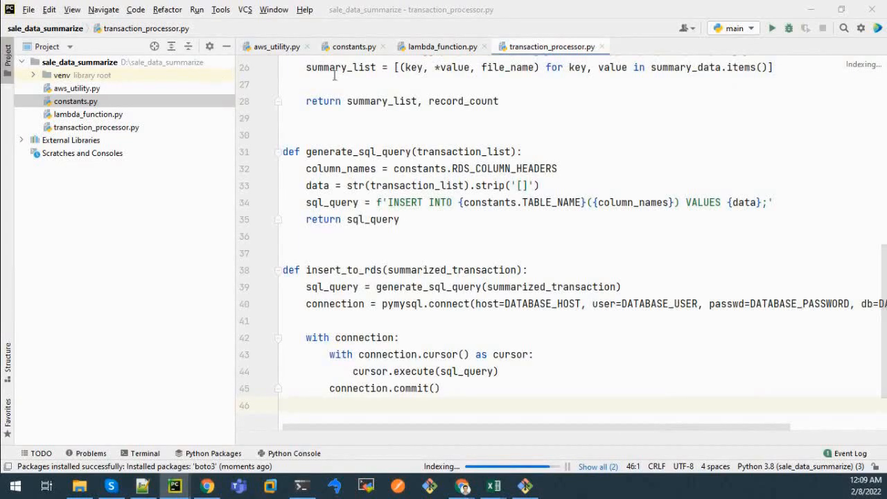
{"action": "left_click", "coordinate": [426, 47]}
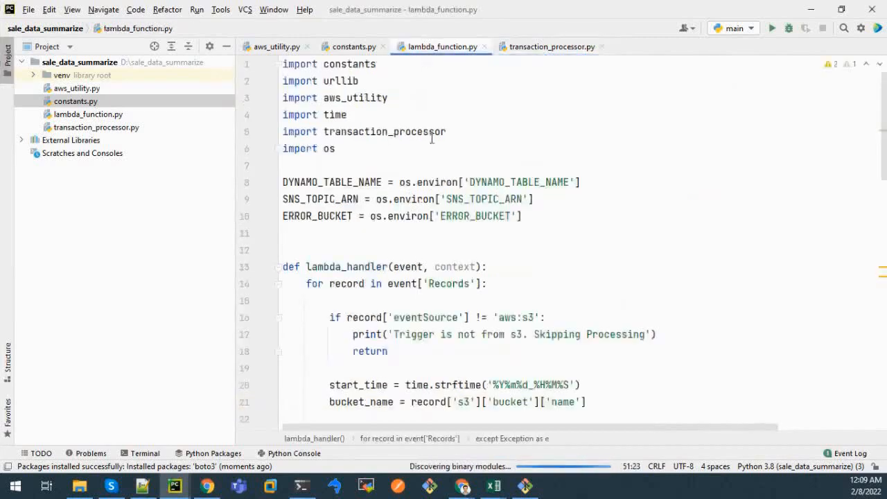
Review the lambda_handler definition and its event parameter in lambda_function.py.
{"action": "left_click", "coordinate": [508, 251]}
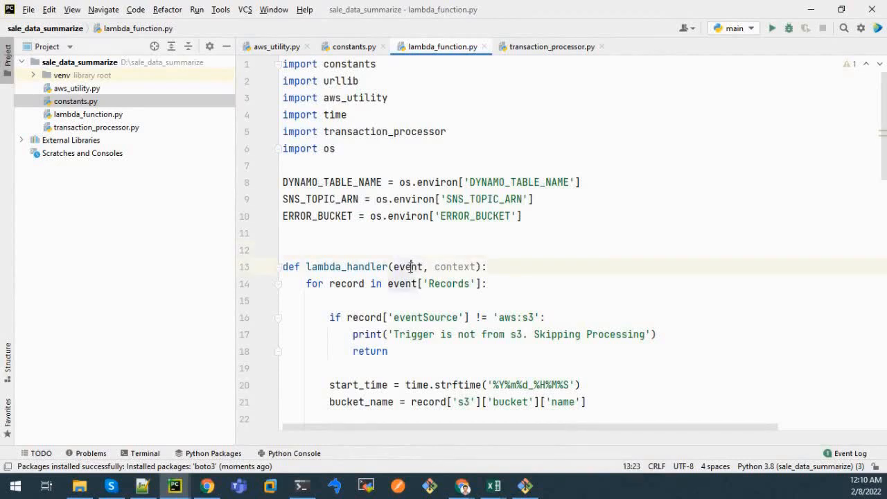
{"action": "double_click", "coordinate": [409, 267]}
{"action": "left_click", "coordinate": [367, 235]}
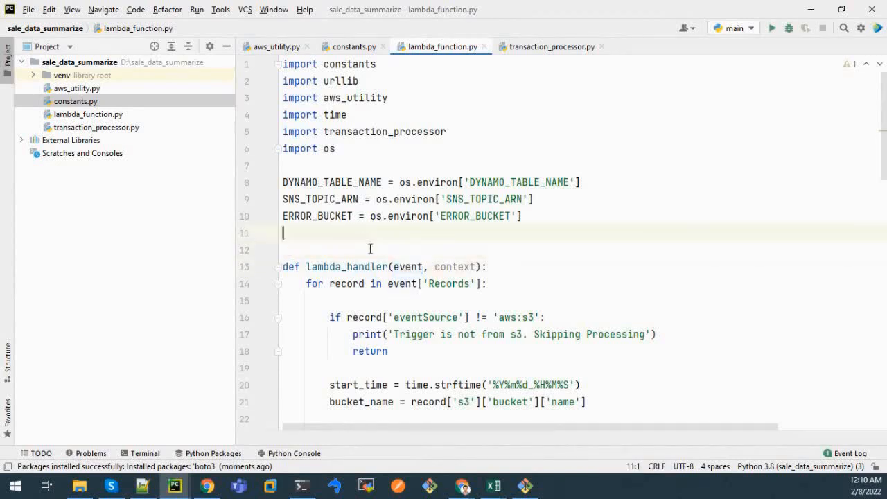
{"action": "scroll", "coordinate": [365, 239], "scroll_direction": "down", "scroll_amount": 1}
{"action": "double_click", "coordinate": [333, 216]}
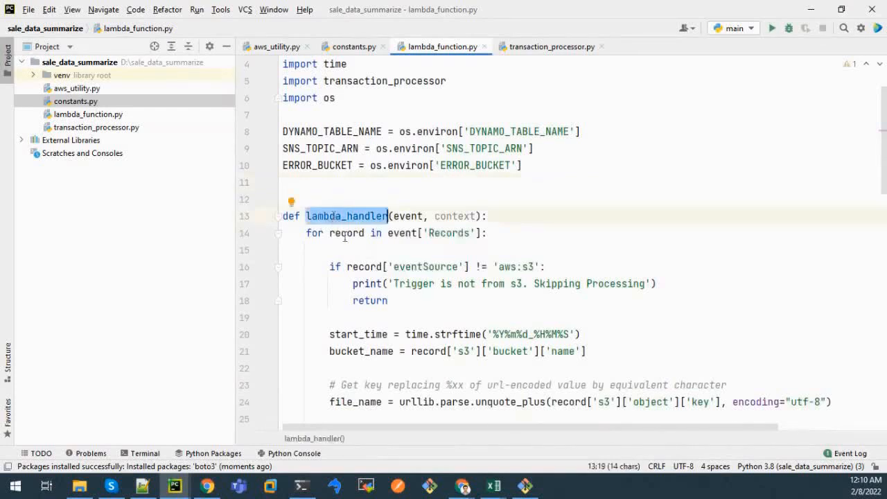
{"action": "scroll", "coordinate": [361, 211], "scroll_direction": "down", "scroll_amount": 1}
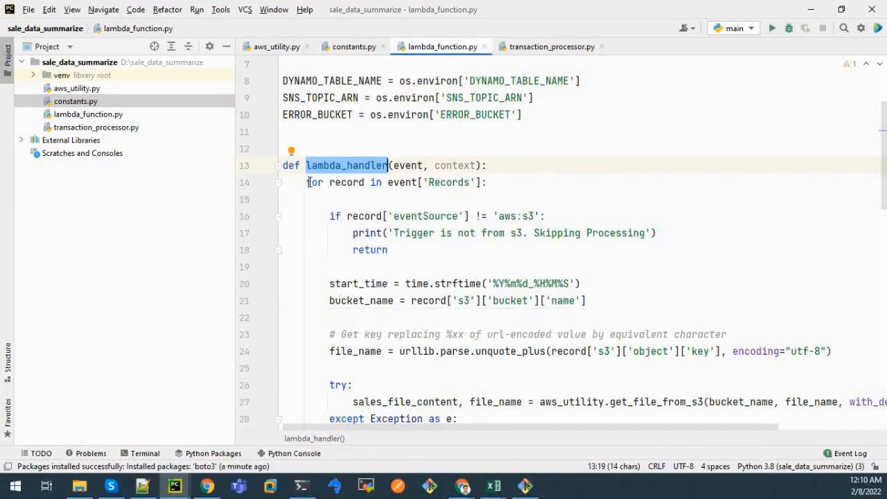
Examine the loop over event['Records'] and the check that skips records whose eventSource is not 'aws:s3'.
{"action": "left_click_drag", "start_coordinate": [312, 181], "coordinate": [477, 182]}
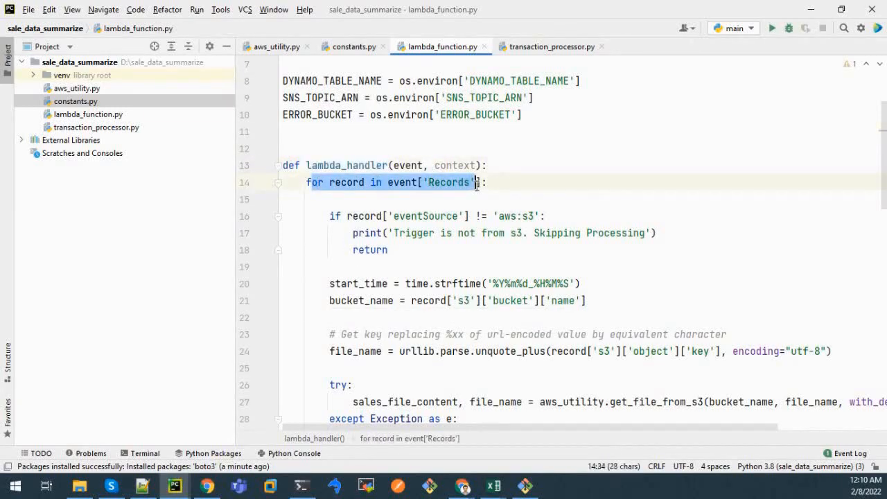
{"action": "left_click", "coordinate": [445, 199]}
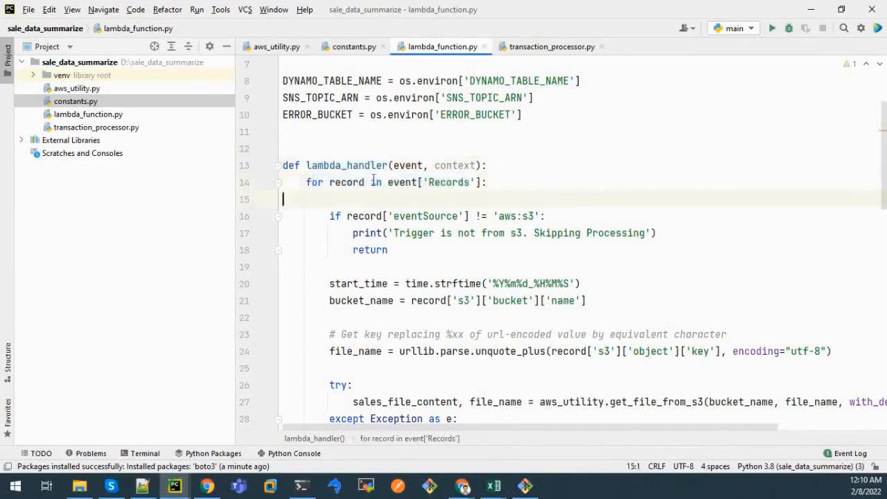
{"action": "left_click_drag", "start_coordinate": [307, 183], "coordinate": [483, 182]}
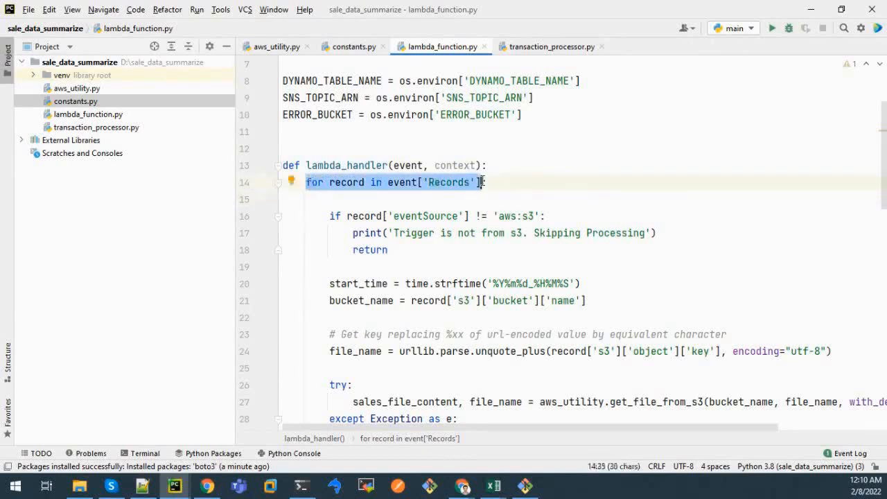
{"action": "double_click", "coordinate": [414, 215]}
{"action": "double_click", "coordinate": [515, 215]}
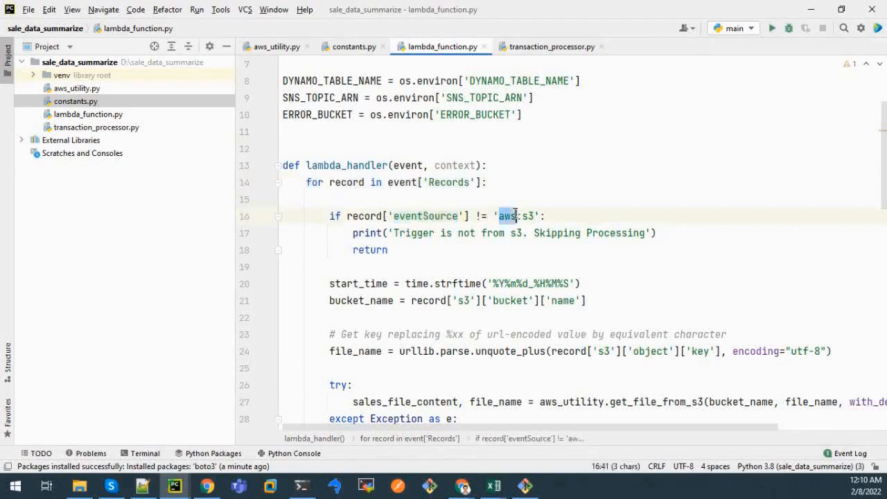
{"action": "left_click_drag", "start_coordinate": [329, 284], "coordinate": [385, 390]}
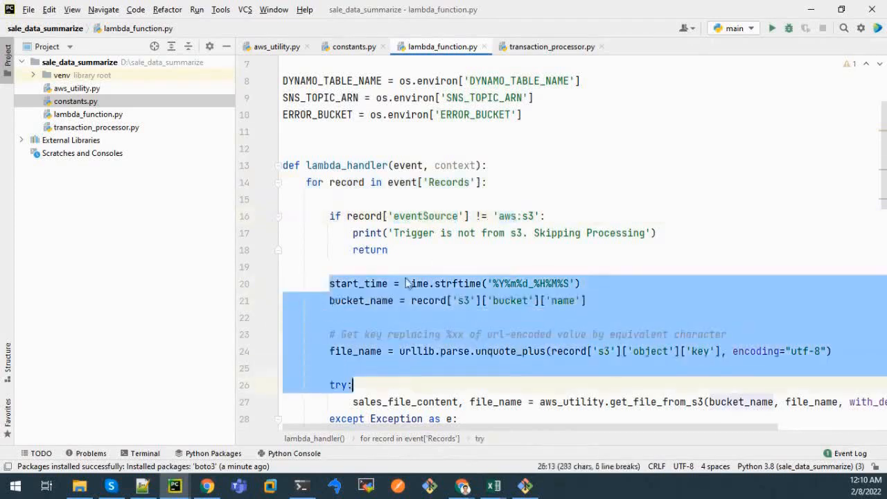
{"action": "left_click", "coordinate": [451, 254]}
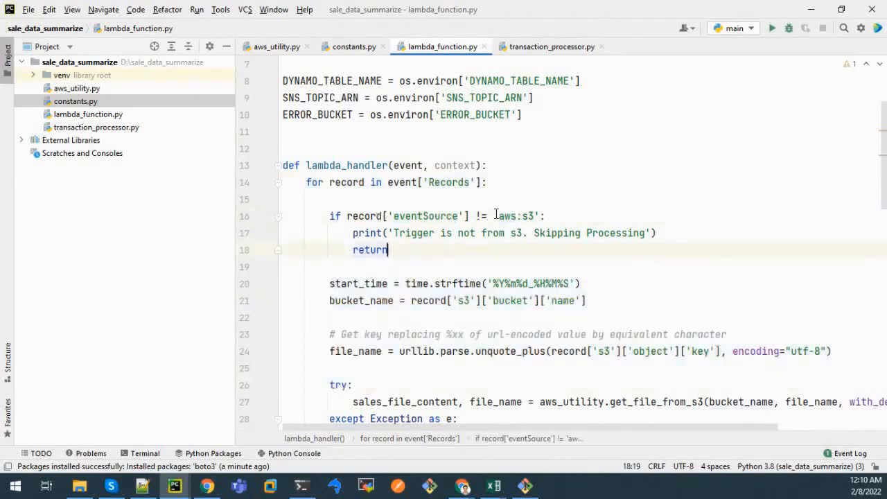
{"action": "left_click_drag", "start_coordinate": [355, 233], "coordinate": [660, 233]}
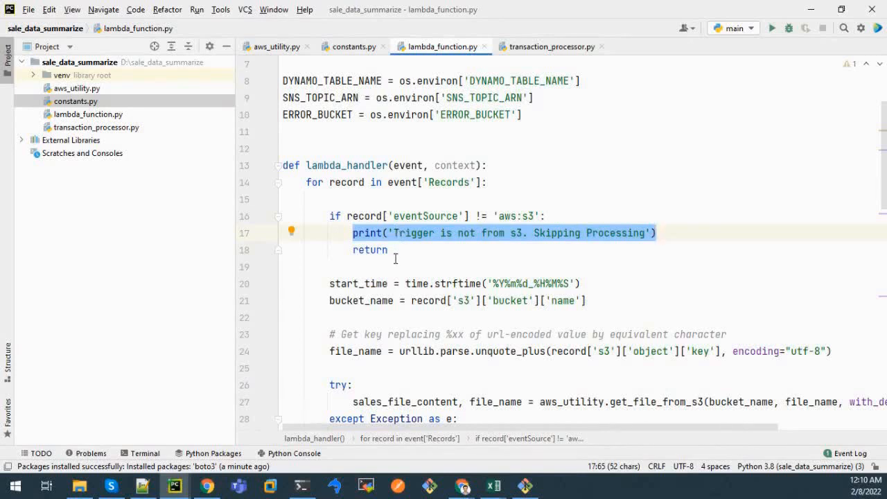
Examine how lambda_handler sets start_time, bucket_name and file_name from the event record.
{"action": "scroll", "coordinate": [395, 259], "scroll_direction": "down", "scroll_amount": 1}
{"action": "left_click_drag", "start_coordinate": [330, 233], "coordinate": [590, 232]}
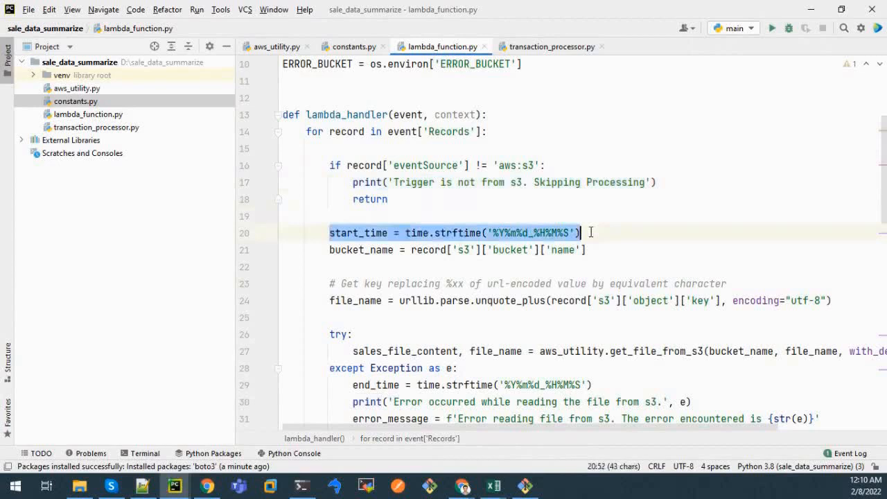
{"action": "left_click_drag", "start_coordinate": [331, 249], "coordinate": [560, 250]}
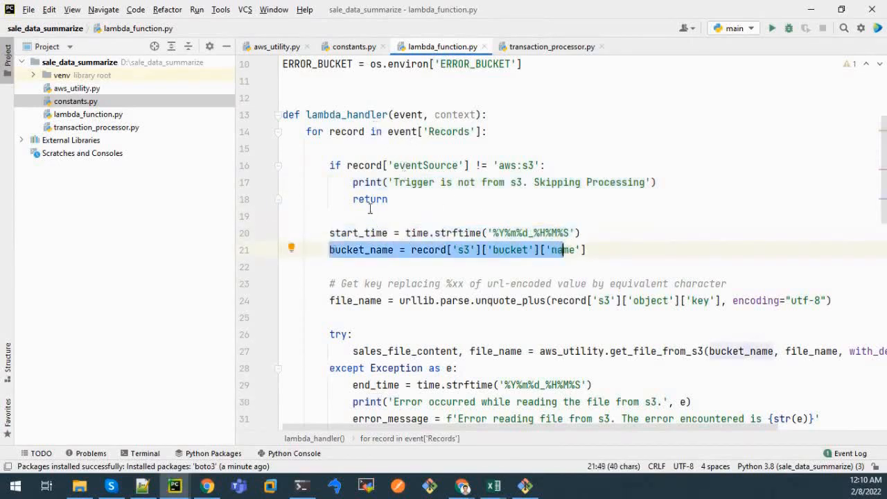
{"action": "double_click", "coordinate": [346, 132]}
{"action": "scroll", "coordinate": [429, 282], "scroll_direction": "down", "scroll_amount": 1}
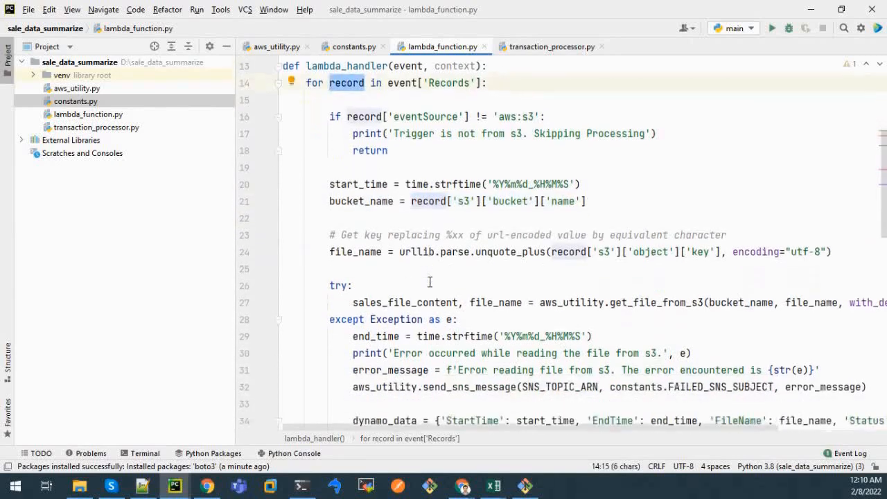
{"action": "double_click", "coordinate": [359, 251]}
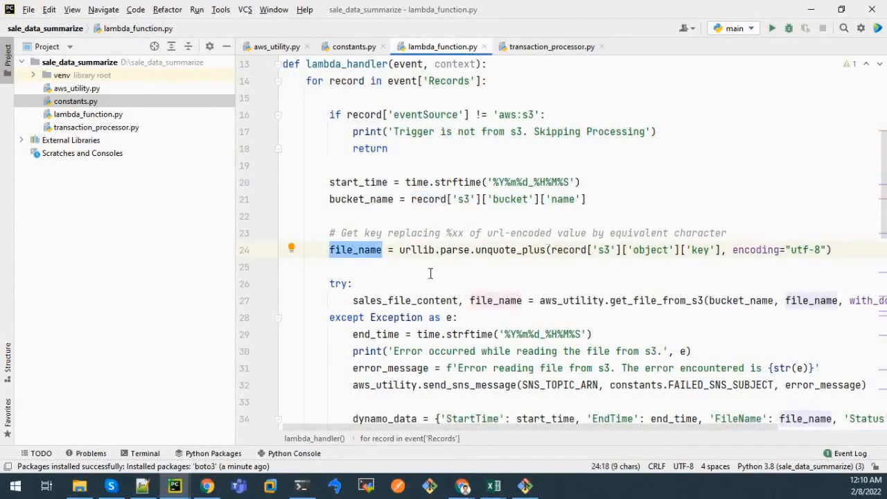
{"action": "scroll", "coordinate": [415, 277], "scroll_direction": "down", "scroll_amount": 1}
{"action": "mouse_move", "coordinate": [435, 427]}
{"action": "left_mouse_down"}
{"action": "mouse_move", "coordinate": [487, 429]}
{"action": "mouse_move", "coordinate": [426, 427]}
{"action": "left_mouse_up"}
Follow the get_file_from_s3 call to its definition in aws_utility.py, and return to lambda_function.py.
{"action": "double_click", "coordinate": [403, 251]}
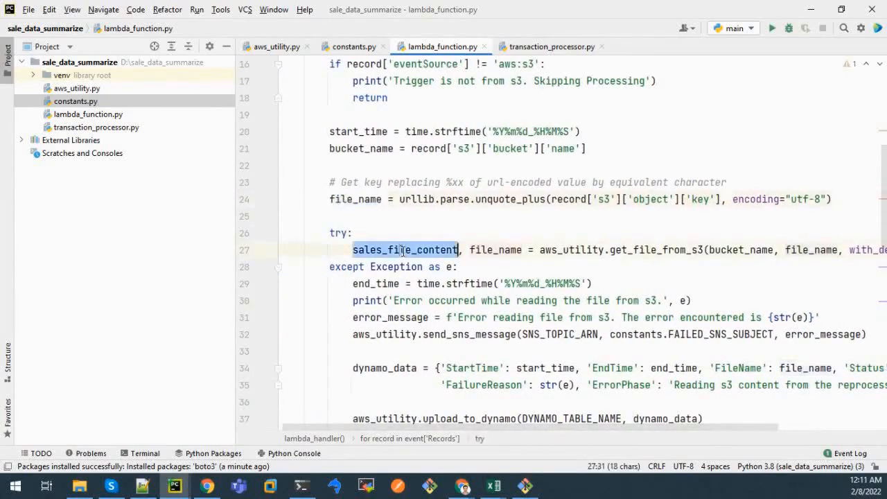
{"action": "left_click", "coordinate": [654, 253], "text": "ctrl"}
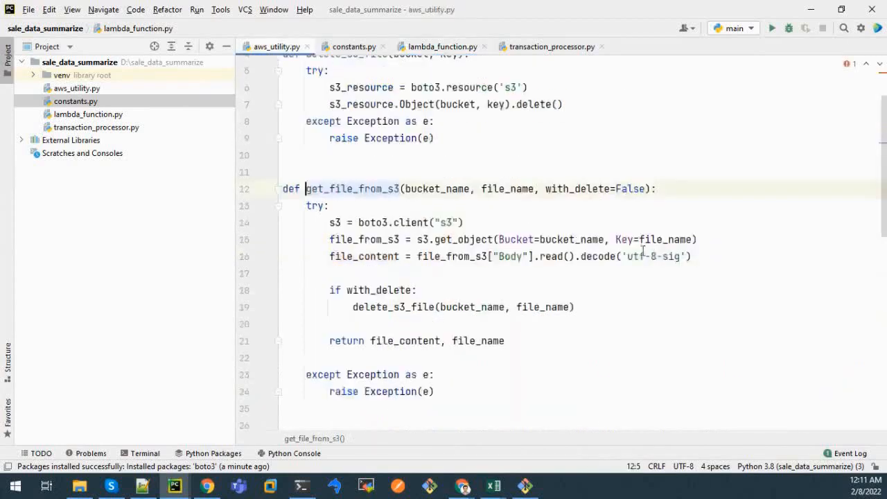
{"action": "left_click", "coordinate": [442, 46]}
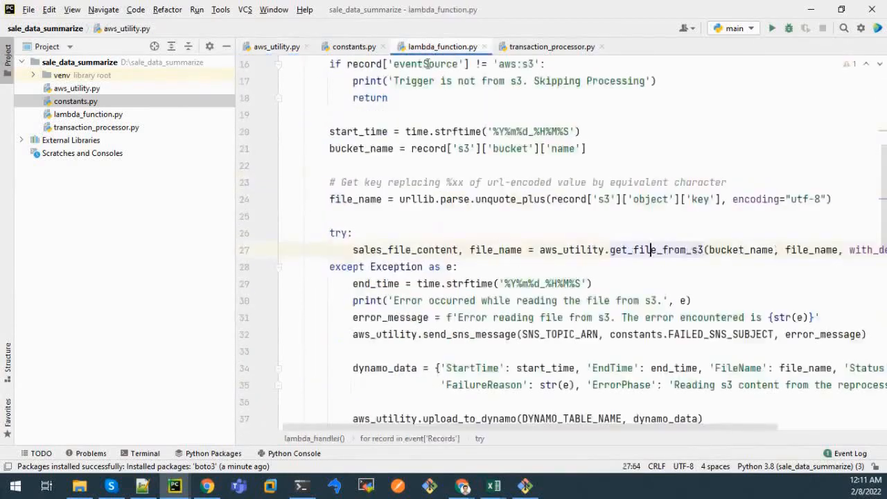
Examine the S3 read exception block, including end_time, the error print and the send_sns_message call.
{"action": "scroll", "coordinate": [480, 220], "scroll_direction": "down", "scroll_amount": 1}
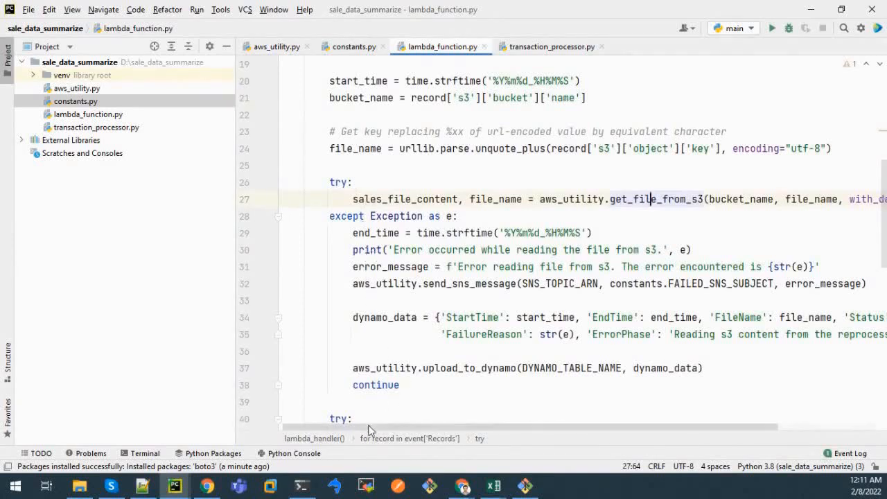
{"action": "scroll", "coordinate": [410, 425], "scroll_direction": "right", "scroll_amount": 3}
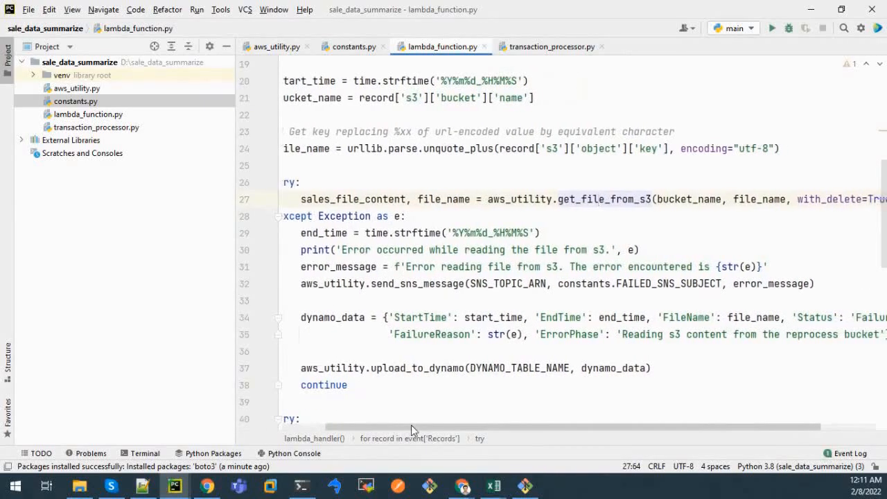
{"action": "double_click", "coordinate": [398, 283]}
{"action": "double_click", "coordinate": [342, 317]}
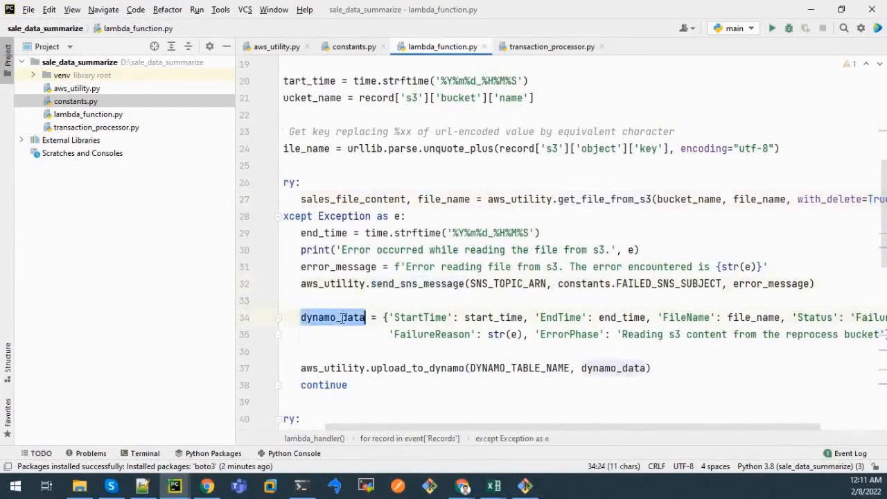
{"action": "double_click", "coordinate": [401, 284]}
{"action": "mouse_move", "coordinate": [403, 426]}
{"action": "left_mouse_down"}
{"action": "mouse_move", "coordinate": [362, 420]}
{"action": "mouse_move", "coordinate": [392, 423]}
{"action": "left_mouse_up"}
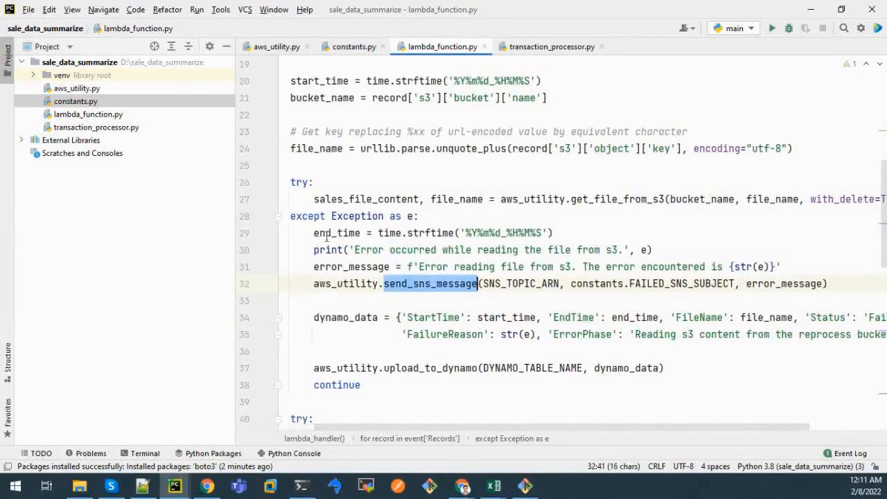
{"action": "left_click_drag", "start_coordinate": [313, 233], "coordinate": [559, 235]}
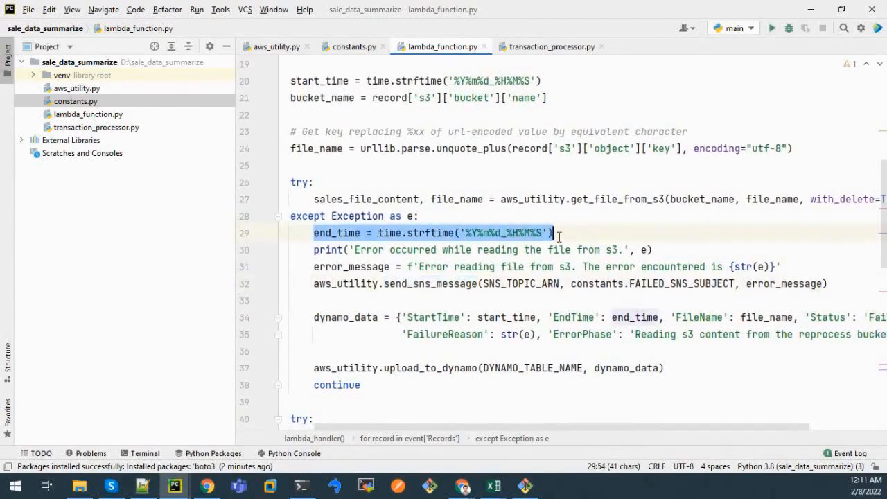
{"action": "left_click", "coordinate": [559, 237]}
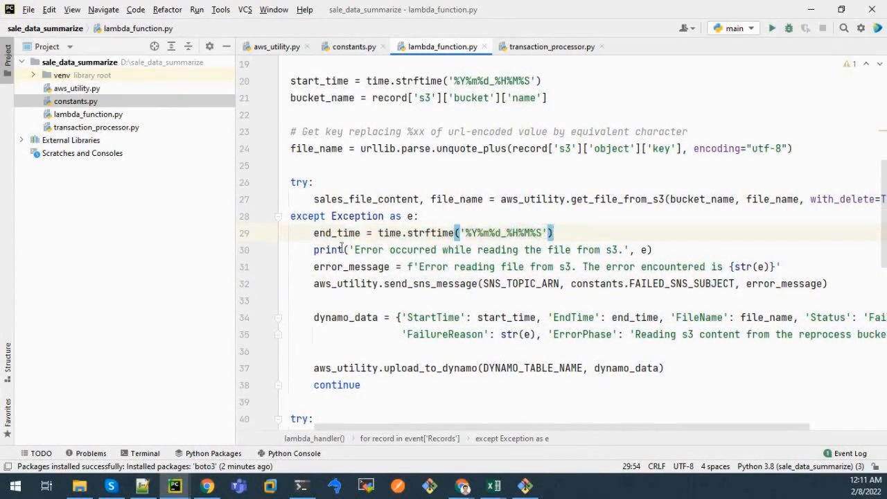
{"action": "left_click_drag", "start_coordinate": [314, 249], "coordinate": [645, 250]}
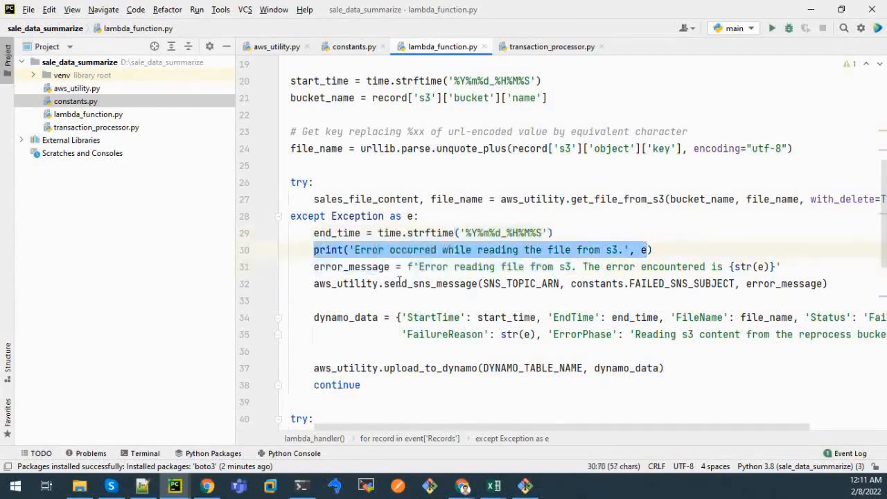
{"action": "double_click", "coordinate": [419, 285]}
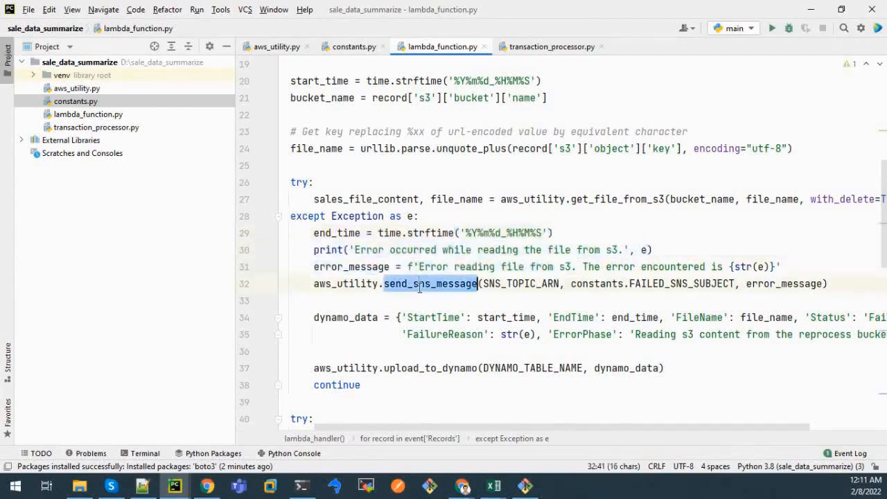
Review the dynamo_data dictionary with its ErrorPhase text, the upload_to_dynamo call and the continue statement.
{"action": "double_click", "coordinate": [359, 319]}
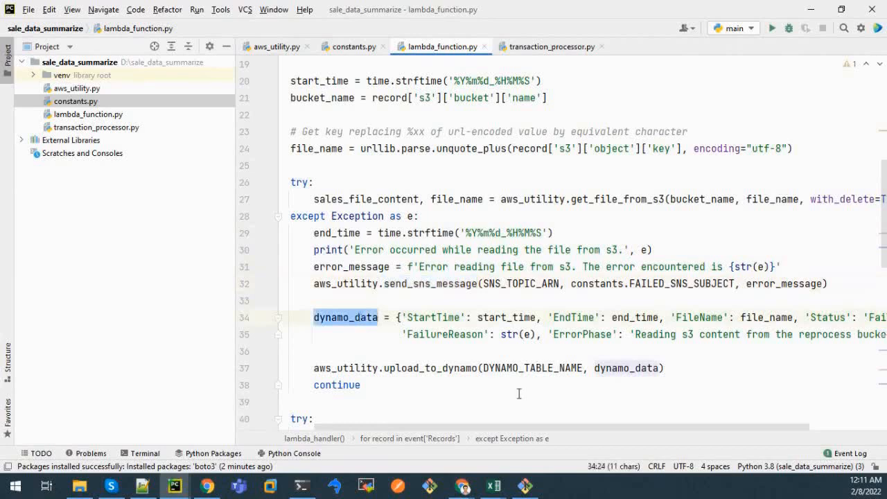
{"action": "left_click_drag", "start_coordinate": [364, 426], "coordinate": [425, 426]}
{"action": "left_click_drag", "start_coordinate": [560, 334], "coordinate": [819, 337]}
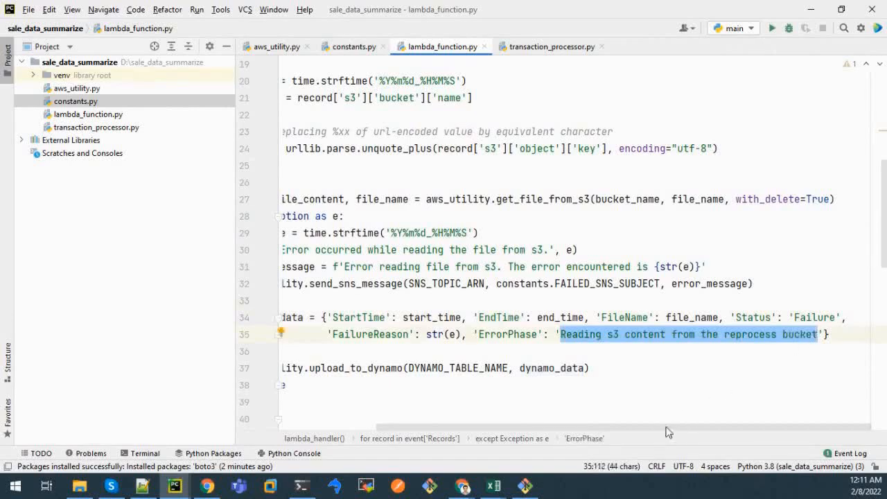
{"action": "left_click_drag", "start_coordinate": [653, 427], "coordinate": [505, 421]}
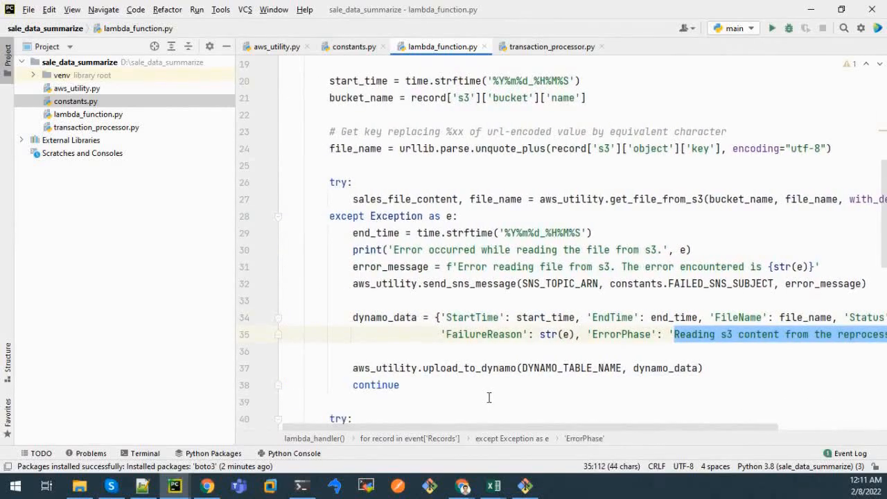
{"action": "scroll", "coordinate": [488, 397], "scroll_direction": "down", "scroll_amount": 2}
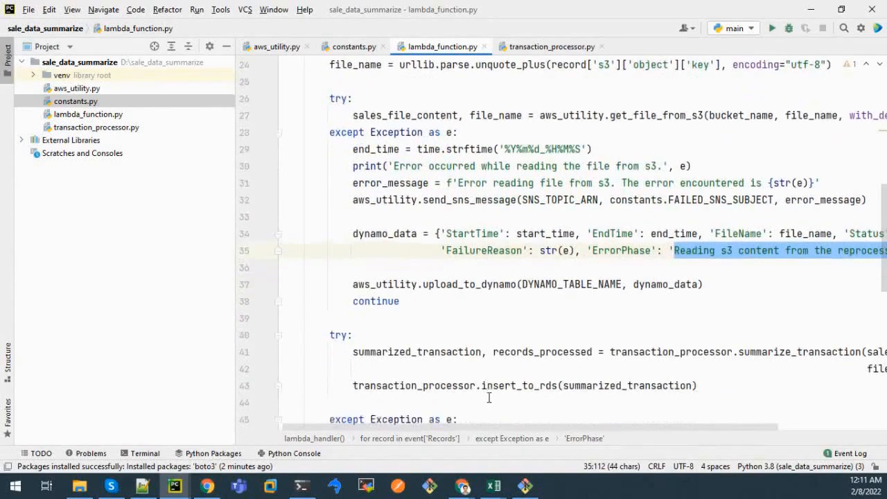
{"action": "double_click", "coordinate": [464, 275]}
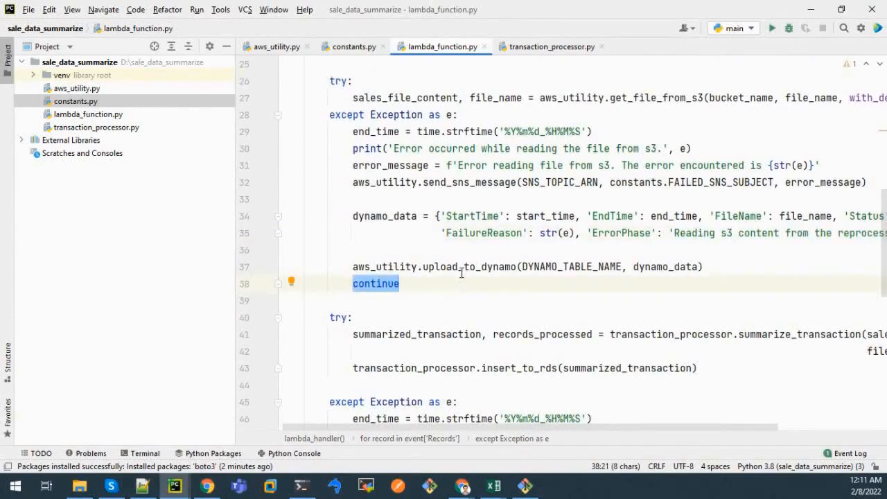
{"action": "scroll", "coordinate": [462, 273], "scroll_direction": "up", "scroll_amount": 1}
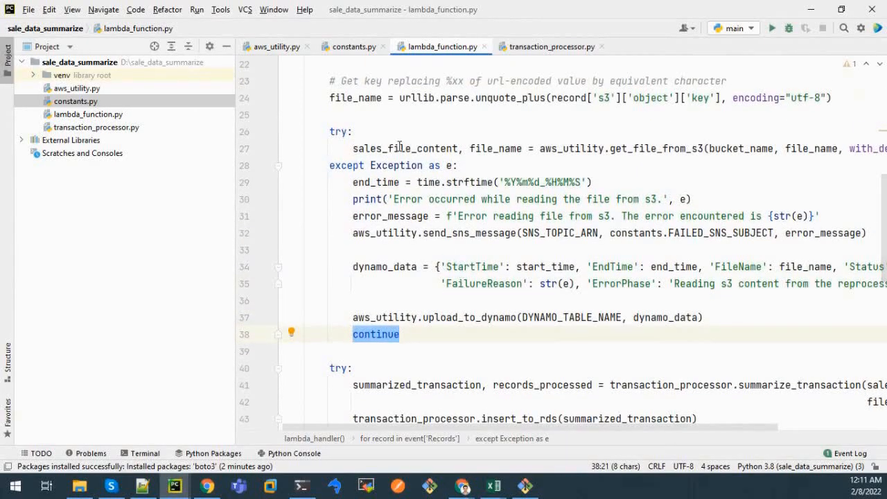
{"action": "scroll", "coordinate": [416, 228], "scroll_direction": "down", "scroll_amount": 1}
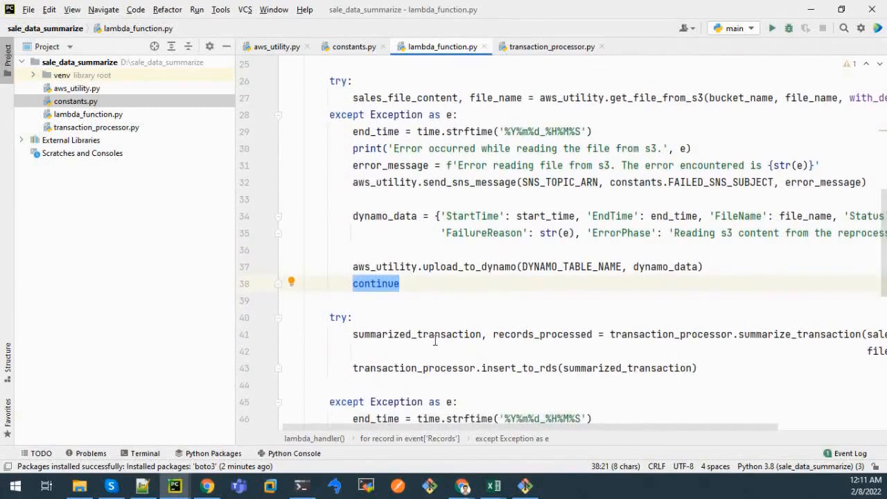
Examine the try block in lambda_handler that calls summarize_transaction with sales_file_content and file_name, followed by insert_to_rds.
{"action": "left_click_drag", "start_coordinate": [579, 427], "coordinate": [701, 421]}
{"action": "mouse_move", "coordinate": [699, 336]}
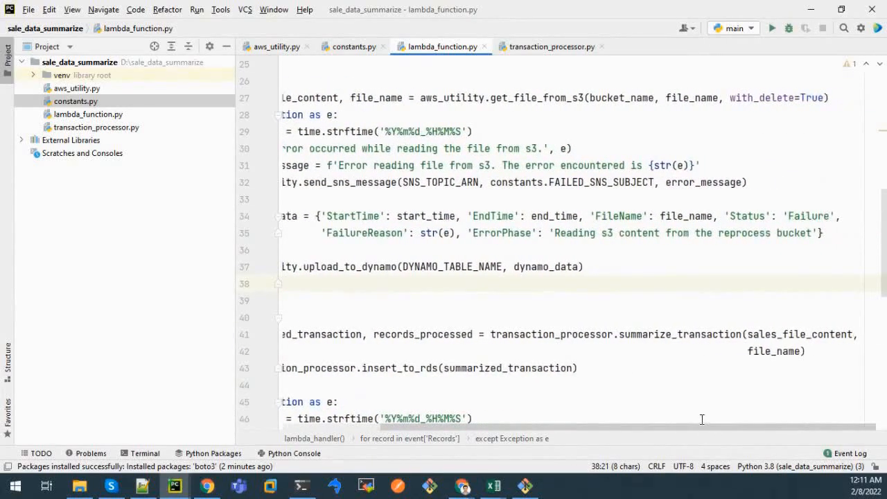
{"action": "left_click_drag", "start_coordinate": [566, 428], "coordinate": [459, 428]}
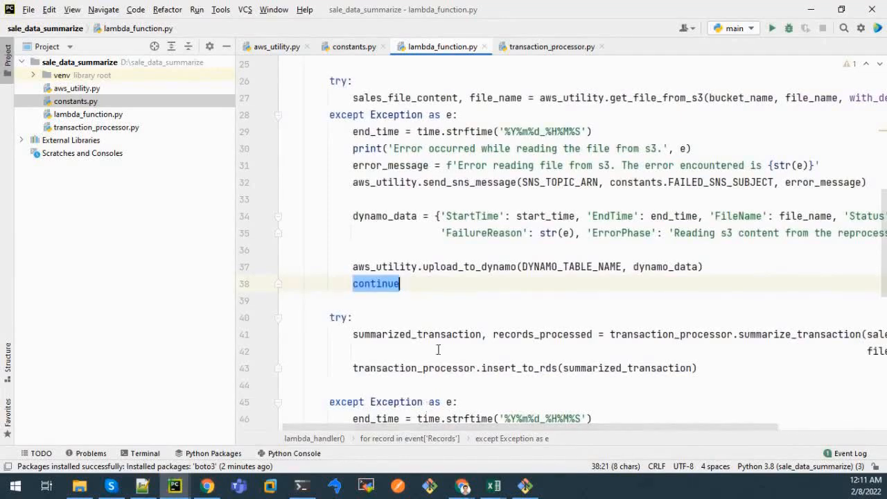
{"action": "scroll", "coordinate": [437, 349], "scroll_direction": "down", "scroll_amount": 1}
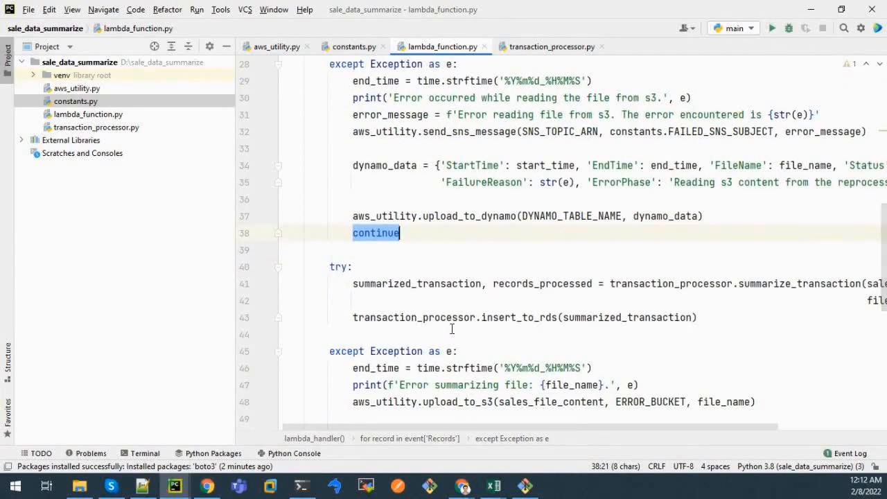
{"action": "scroll", "coordinate": [452, 328], "scroll_direction": "down", "scroll_amount": 1}
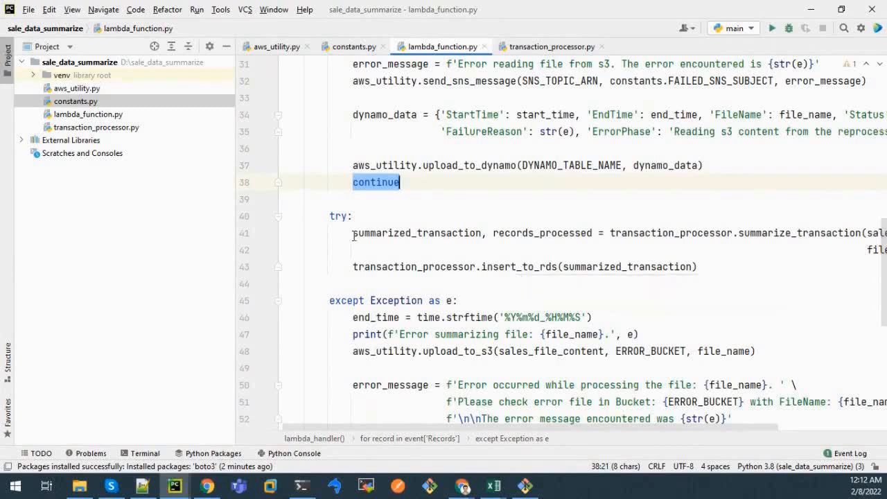
{"action": "double_click", "coordinate": [388, 233]}
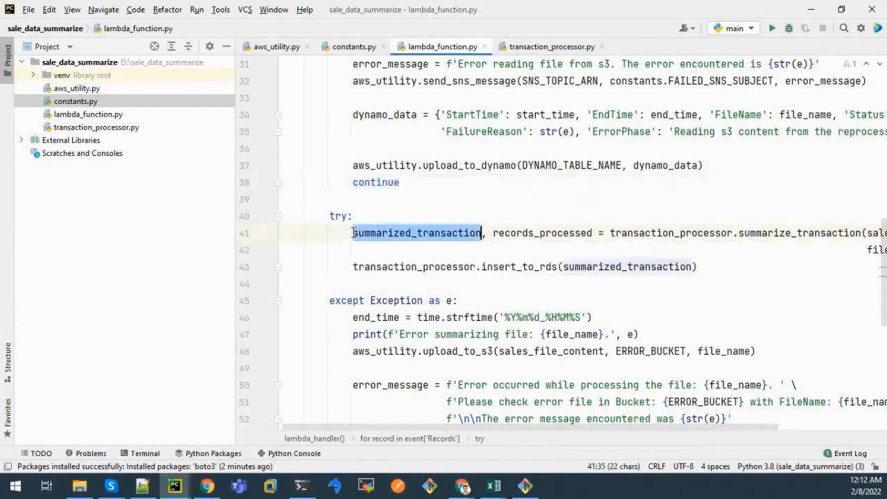
{"action": "double_click", "coordinate": [352, 266]}
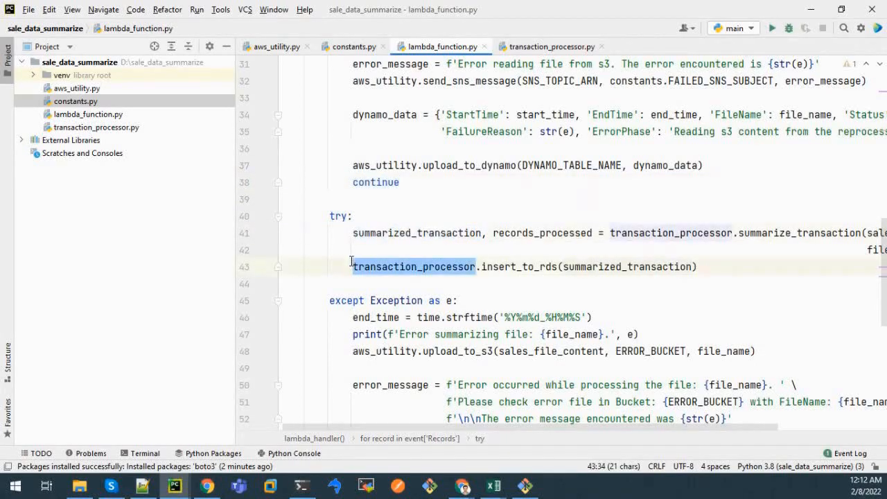
Examine the summarizing exception block's upload_to_s3 call with ERROR_BUCKET and its error_message text.
{"action": "scroll", "coordinate": [351, 262], "scroll_direction": "down", "scroll_amount": 2}
{"action": "left_click_drag", "start_coordinate": [353, 251], "coordinate": [757, 250]}
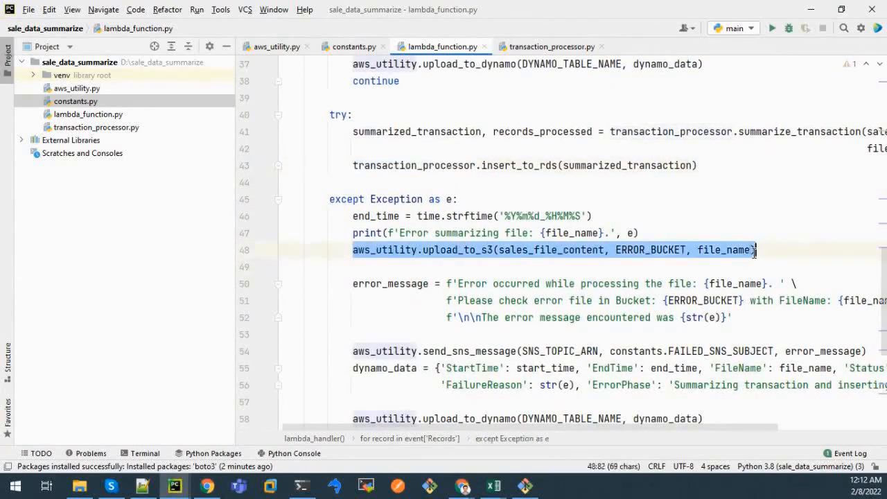
{"action": "double_click", "coordinate": [635, 251]}
{"action": "scroll", "coordinate": [388, 340], "scroll_direction": "down", "scroll_amount": 1}
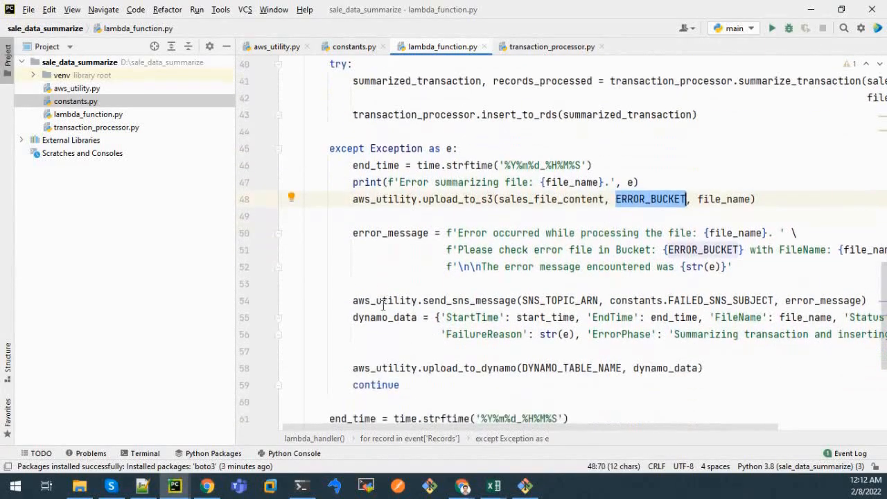
{"action": "double_click", "coordinate": [372, 234]}
Review the dynamo_data dictionary and the continue statement that close the summarizing exception block.
{"action": "scroll", "coordinate": [392, 327], "scroll_direction": "down", "scroll_amount": 2}
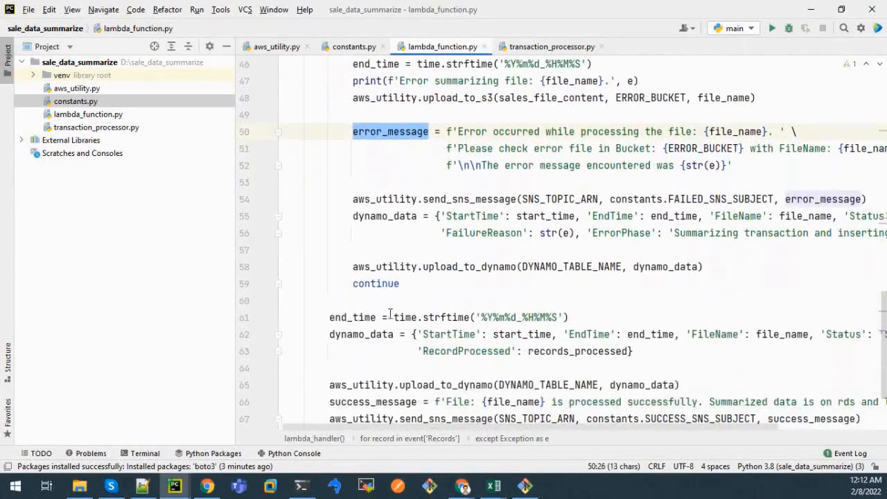
{"action": "double_click", "coordinate": [380, 217]}
{"action": "double_click", "coordinate": [382, 282]}
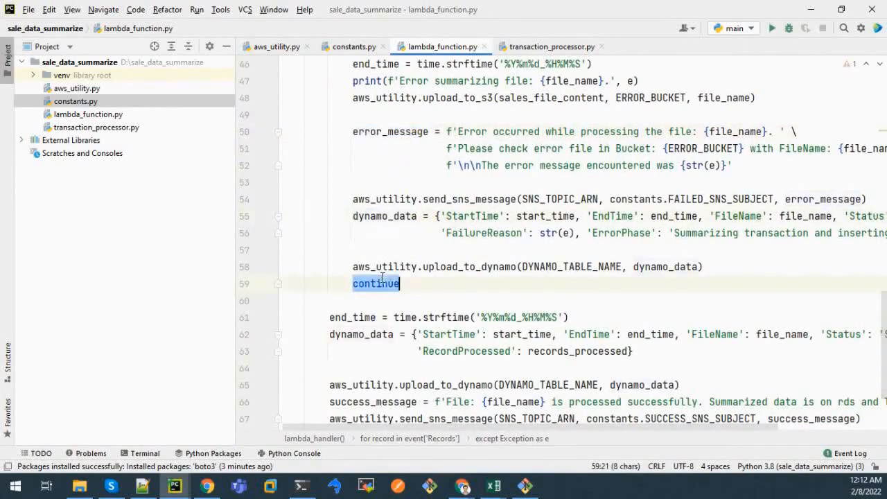
{"action": "scroll", "coordinate": [382, 279], "scroll_direction": "up", "scroll_amount": 2}
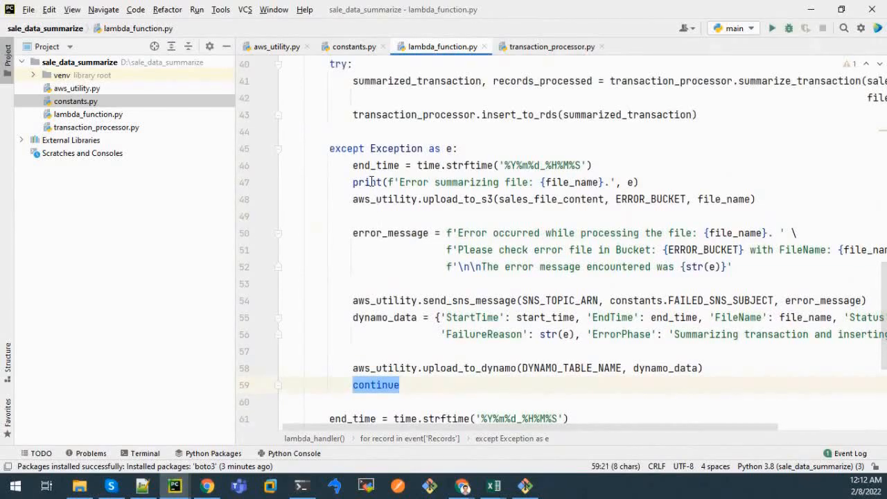
{"action": "scroll", "coordinate": [372, 181], "scroll_direction": "down", "scroll_amount": 1}
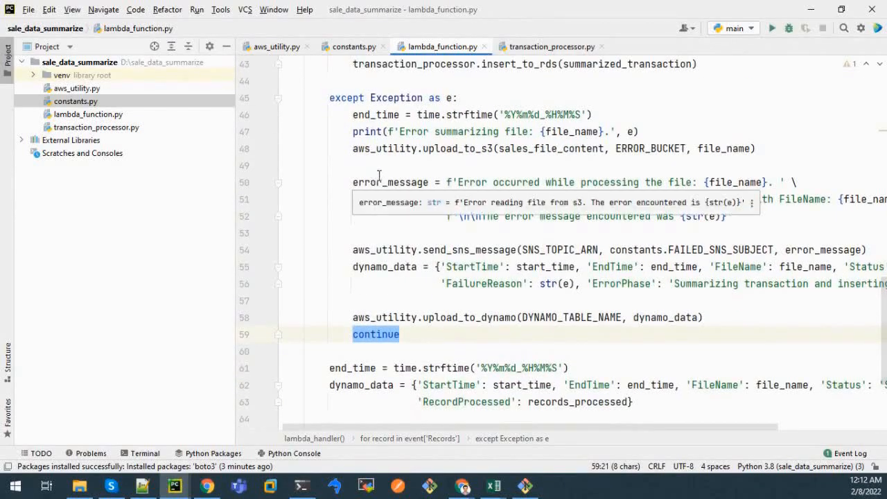
Examine the success path of lambda_handler, including dynamo_data with RecordProcessed, the upload_to_dynamo call and the success SNS message.
{"action": "scroll", "coordinate": [498, 244], "scroll_direction": "down", "scroll_amount": 2}
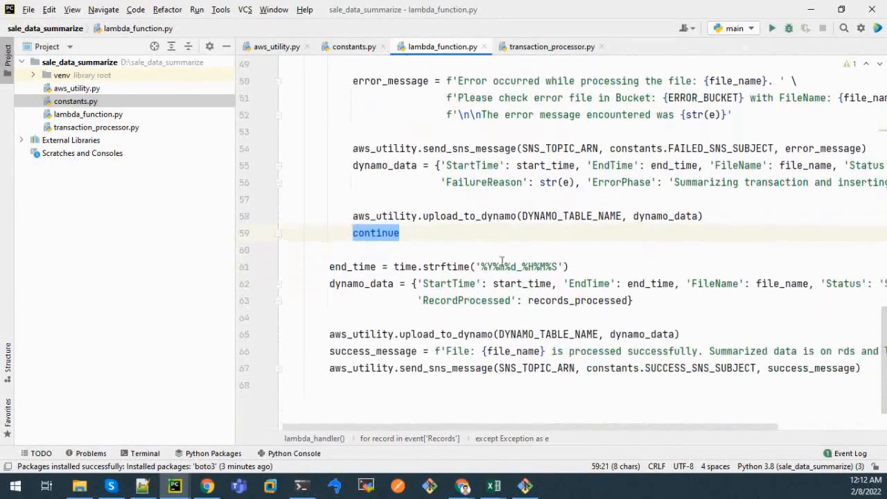
{"action": "double_click", "coordinate": [359, 284]}
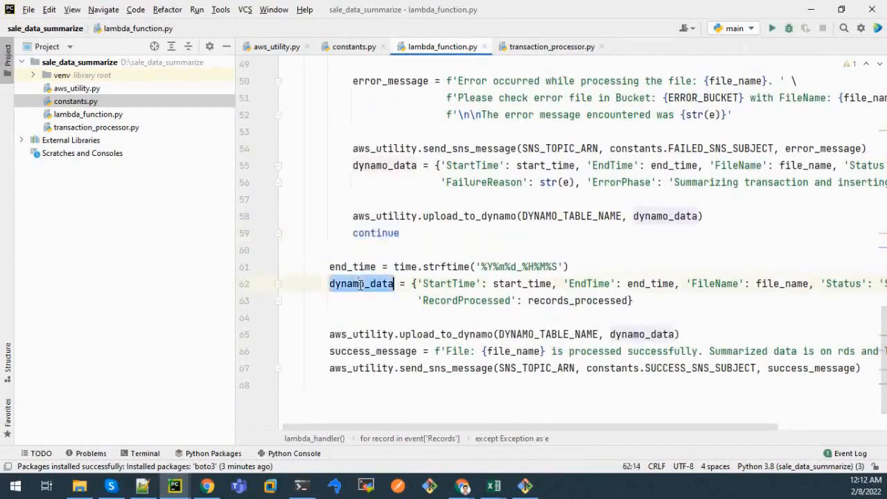
{"action": "left_click_drag", "start_coordinate": [519, 427], "coordinate": [500, 425]}
{"action": "left_click", "coordinate": [434, 337]}
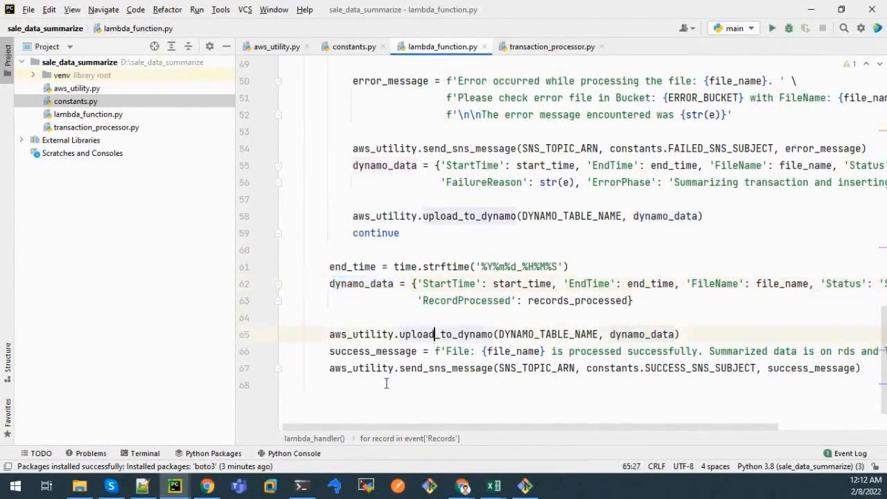
{"action": "mouse_move", "coordinate": [366, 426]}
{"action": "left_mouse_down"}
{"action": "mouse_move", "coordinate": [450, 435]}
{"action": "mouse_move", "coordinate": [363, 429]}
{"action": "left_mouse_up"}
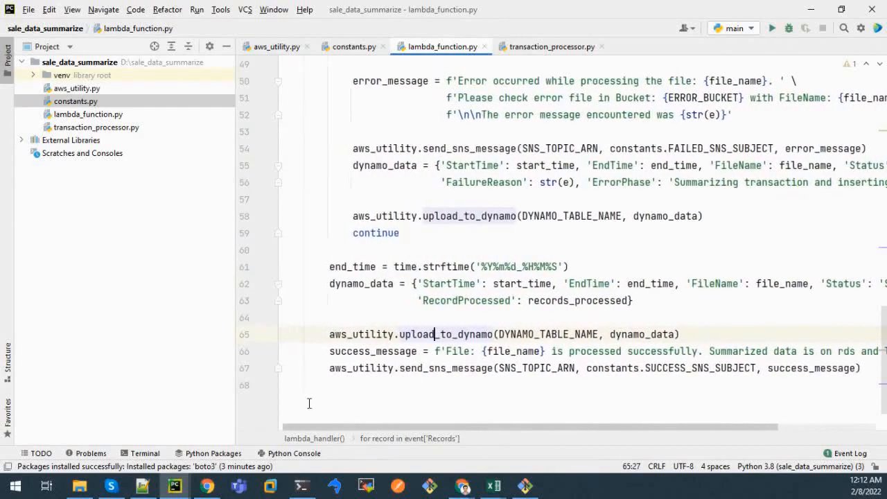
{"action": "left_click", "coordinate": [320, 402]}
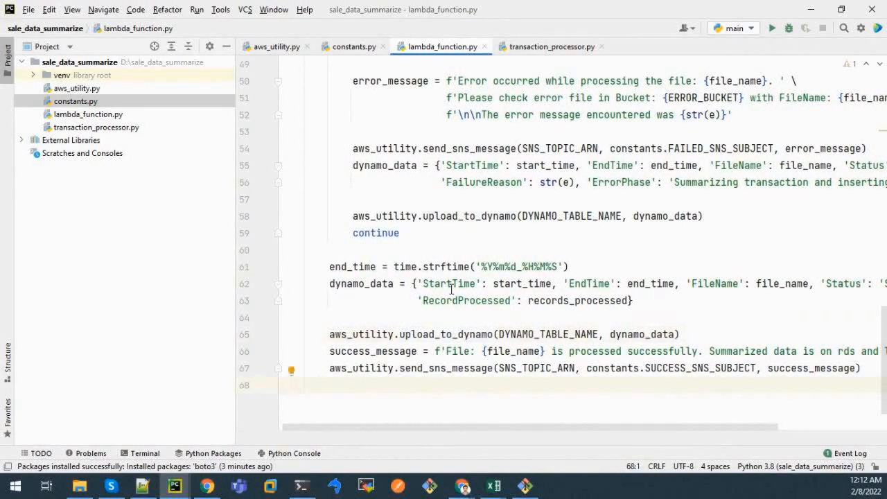
Follow the summarize_transaction call to its definition in transaction_processor.py and examine the summary_data and record_count initializations.
{"action": "scroll", "coordinate": [451, 290], "scroll_direction": "up", "scroll_amount": 2}
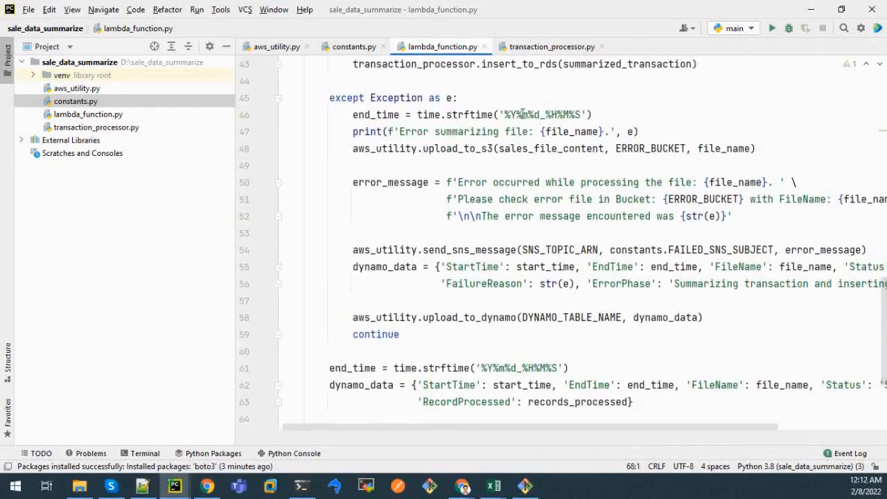
{"action": "scroll", "coordinate": [530, 254], "scroll_direction": "up", "scroll_amount": 2}
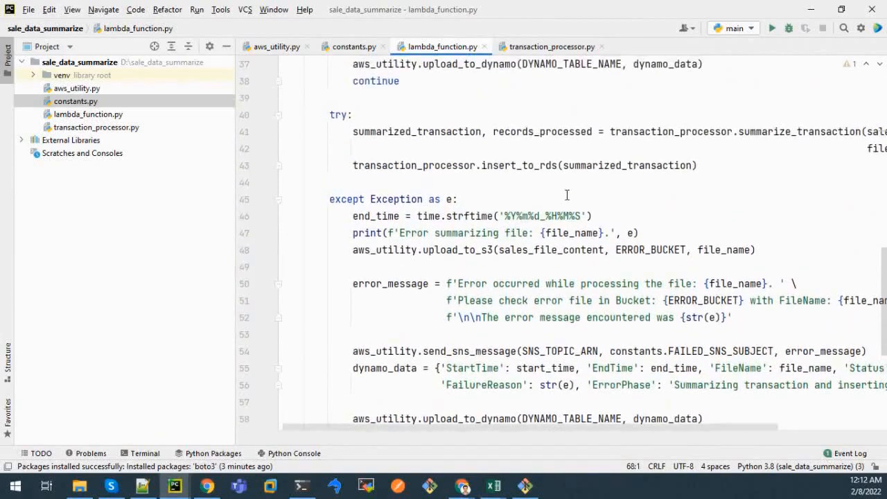
{"action": "left_click", "coordinate": [780, 133], "text": "ctrl"}
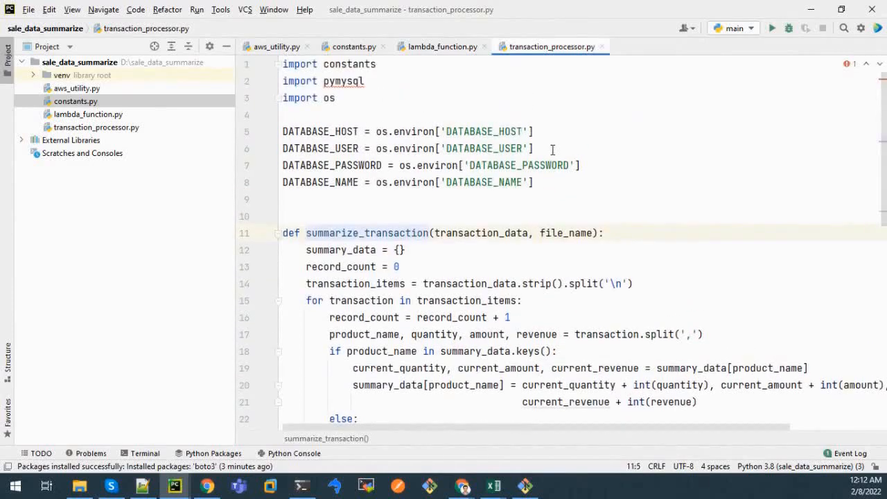
{"action": "scroll", "coordinate": [547, 151], "scroll_direction": "down", "scroll_amount": 2}
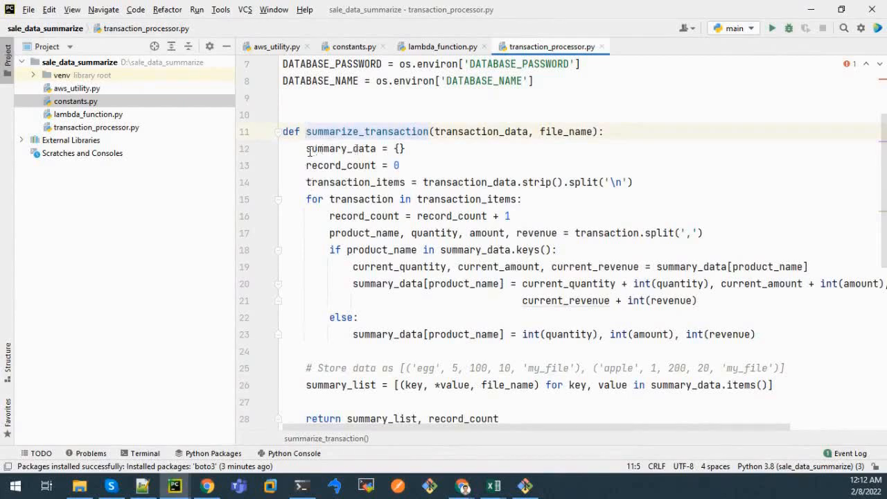
{"action": "left_click_drag", "start_coordinate": [306, 149], "coordinate": [414, 149]}
{"action": "left_click_drag", "start_coordinate": [306, 165], "coordinate": [434, 165]}
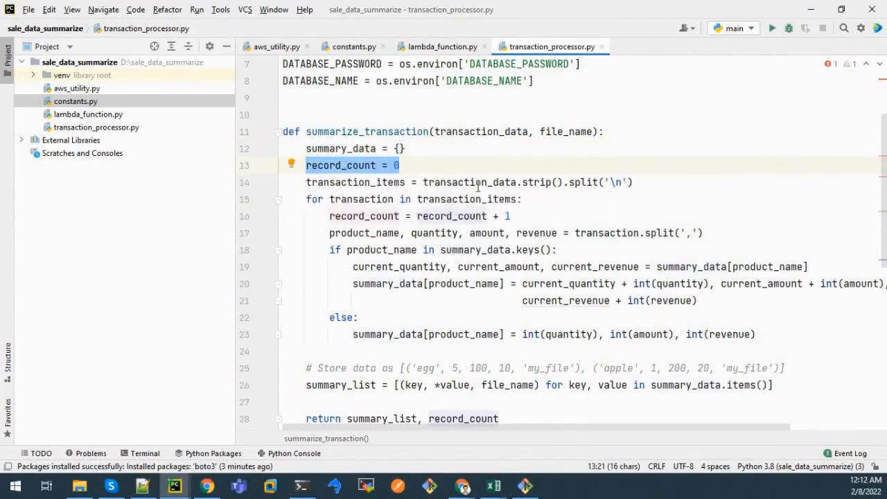
Examine how the transaction loop increments record_count and splits each line into product_name, quantity, amount and revenue.
{"action": "double_click", "coordinate": [331, 216]}
{"action": "double_click", "coordinate": [334, 233]}
{"action": "double_click", "coordinate": [430, 233]}
{"action": "double_click", "coordinate": [485, 233]}
{"action": "left_click", "coordinate": [535, 232]}
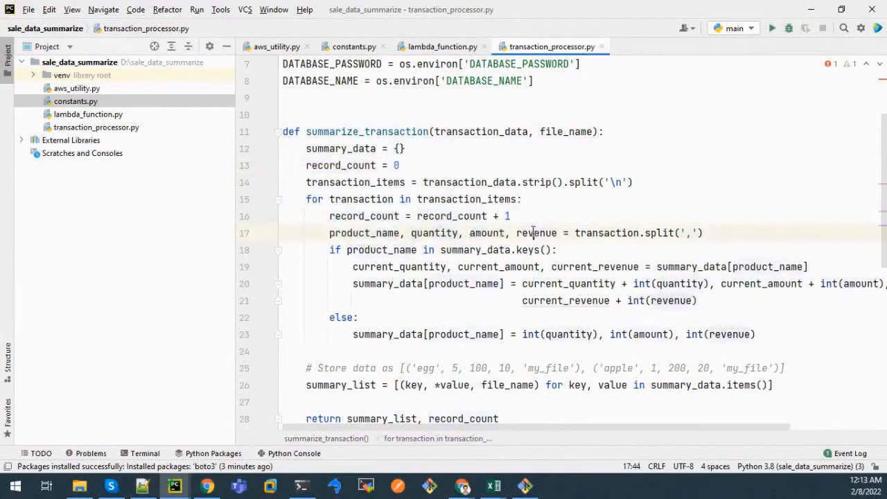
{"action": "left_click_drag", "start_coordinate": [331, 233], "coordinate": [557, 233]}
{"action": "double_click", "coordinate": [362, 235]}
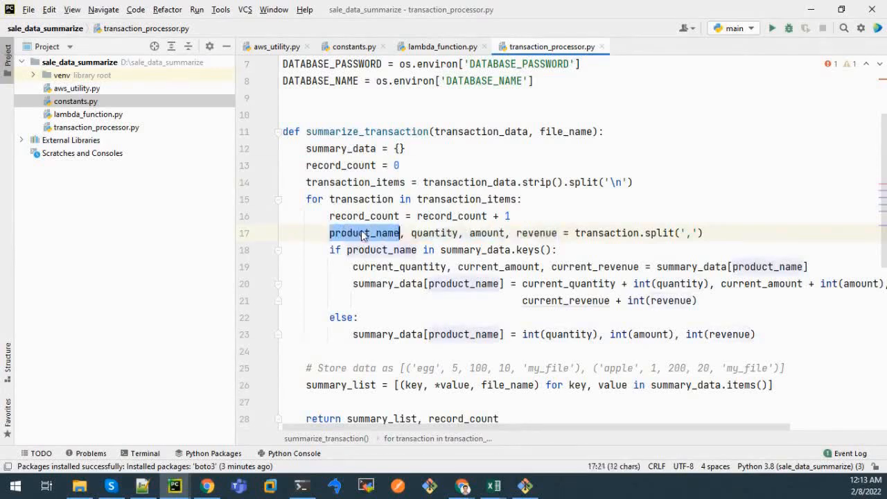
{"action": "double_click", "coordinate": [428, 233]}
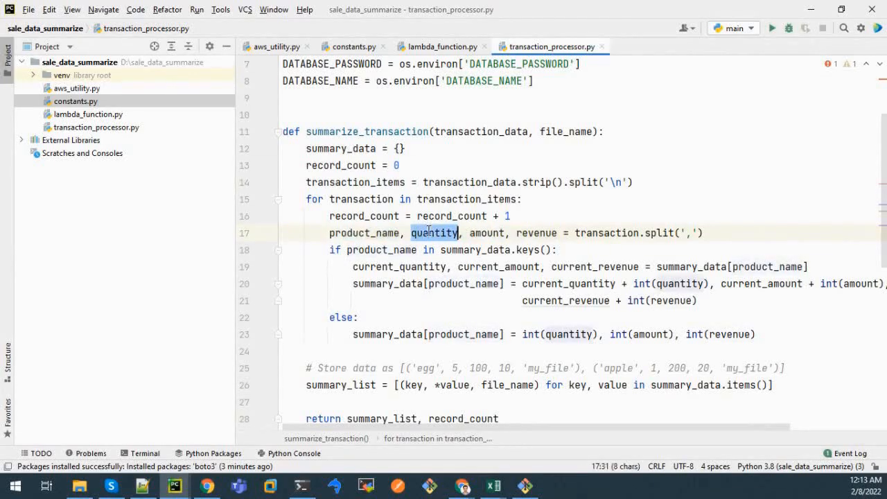
{"action": "double_click", "coordinate": [492, 235]}
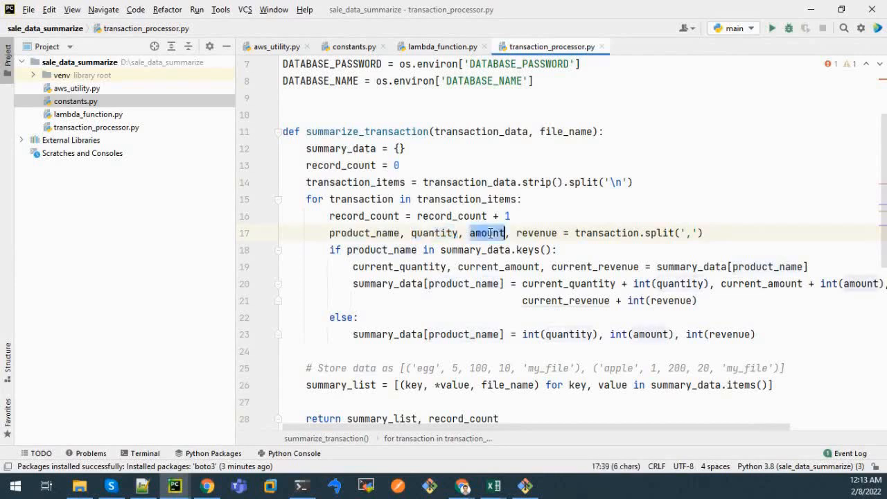
{"action": "double_click", "coordinate": [533, 234]}
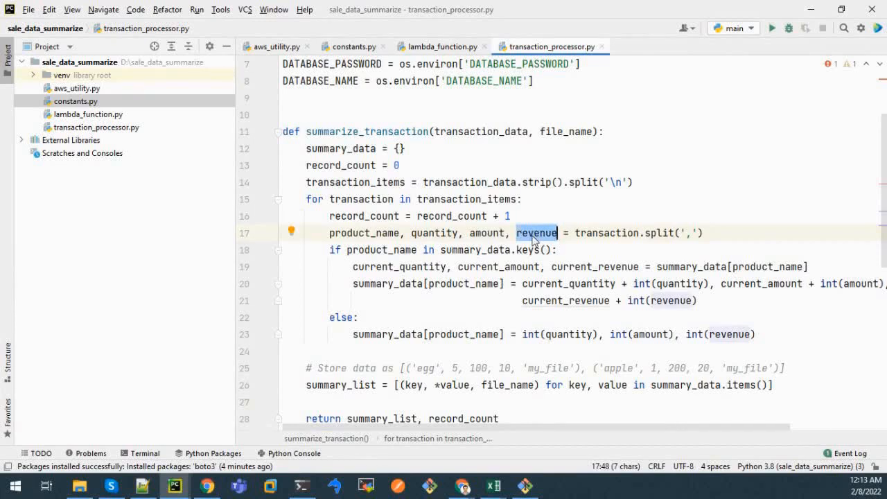
Examine the if/else logic that adds to existing product totals or creates new entries in summary_data.
{"action": "scroll", "coordinate": [533, 239], "scroll_direction": "down", "scroll_amount": 1}
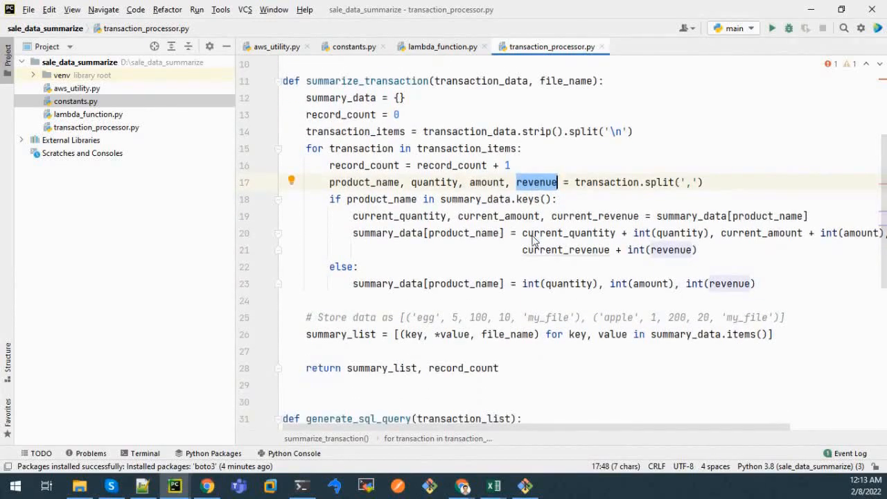
{"action": "double_click", "coordinate": [329, 97]}
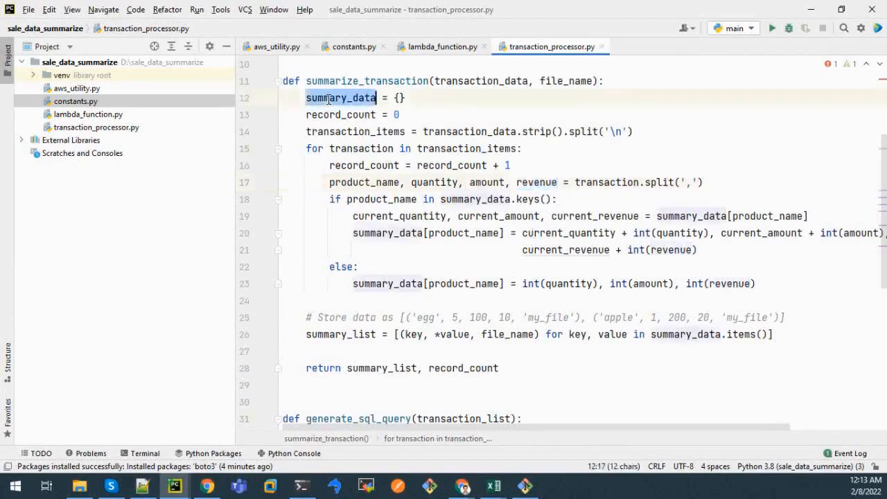
{"action": "double_click", "coordinate": [584, 233]}
{"action": "left_click", "coordinate": [681, 234]}
{"action": "left_click", "coordinate": [580, 233]}
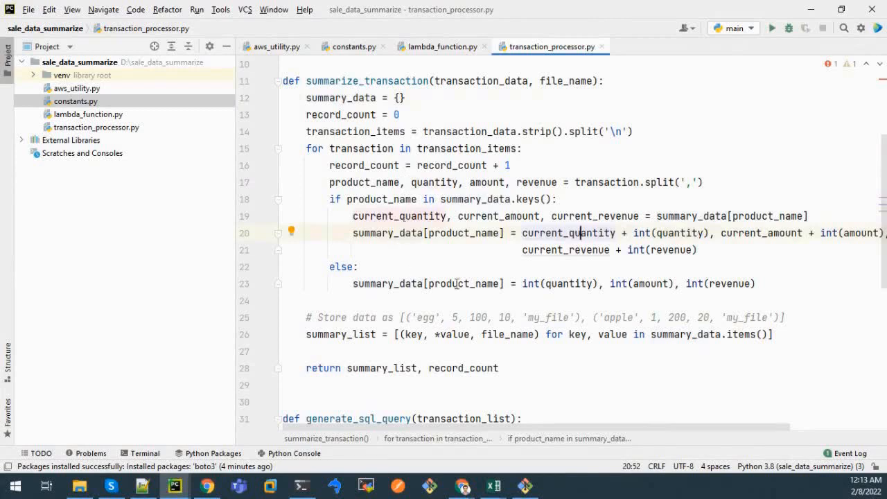
{"action": "left_click_drag", "start_coordinate": [751, 283], "coordinate": [363, 283]}
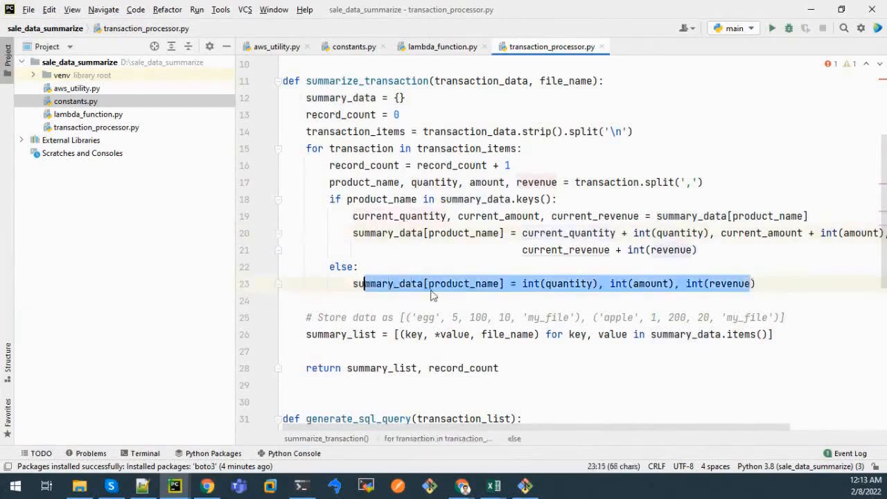
Examine how summary_list is built from the key, value and file_name of each summary_data item.
{"action": "double_click", "coordinate": [311, 97]}
{"action": "left_click", "coordinate": [341, 334]}
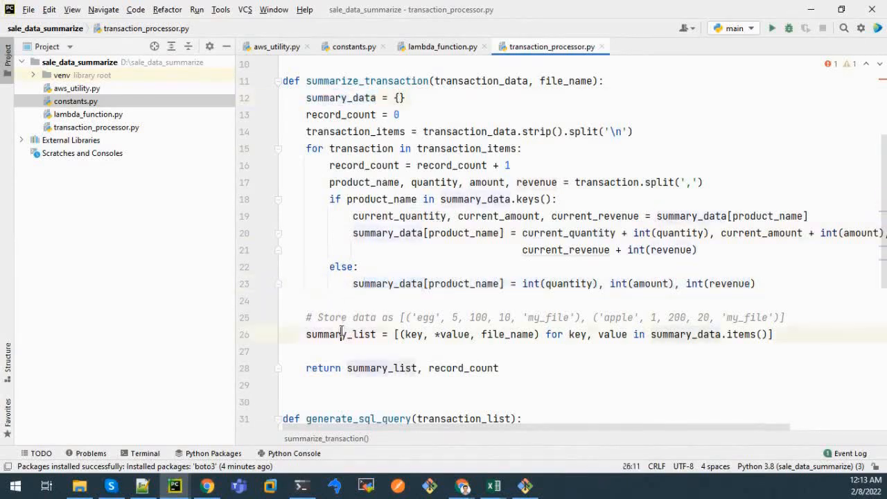
{"action": "double_click", "coordinate": [341, 334]}
{"action": "double_click", "coordinate": [413, 334]}
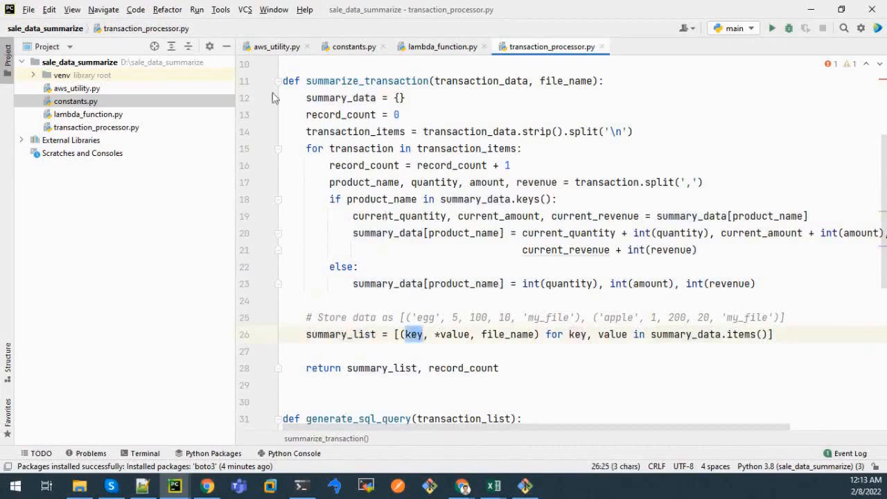
{"action": "left_click_drag", "start_coordinate": [441, 334], "coordinate": [476, 335]}
{"action": "double_click", "coordinate": [505, 335]}
Examine how generate_sql_query uses transaction_list to build the INSERT INTO statement and returns sql_query.
{"action": "scroll", "coordinate": [505, 336], "scroll_direction": "down", "scroll_amount": 1}
{"action": "scroll", "coordinate": [504, 338], "scroll_direction": "down", "scroll_amount": 1}
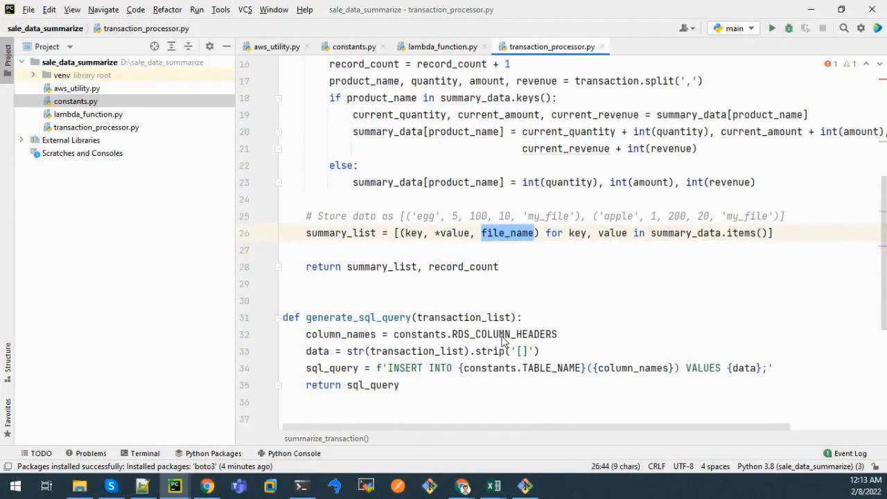
{"action": "scroll", "coordinate": [503, 339], "scroll_direction": "up", "scroll_amount": 4}
{"action": "scroll", "coordinate": [418, 290], "scroll_direction": "down", "scroll_amount": 3}
{"action": "scroll", "coordinate": [409, 284], "scroll_direction": "down", "scroll_amount": 5}
{"action": "scroll", "coordinate": [398, 267], "scroll_direction": "up", "scroll_amount": 2}
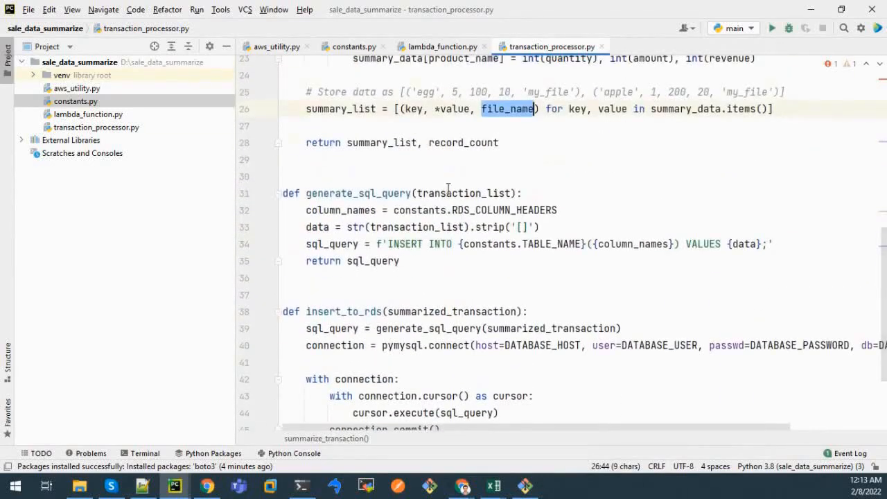
{"action": "double_click", "coordinate": [460, 192]}
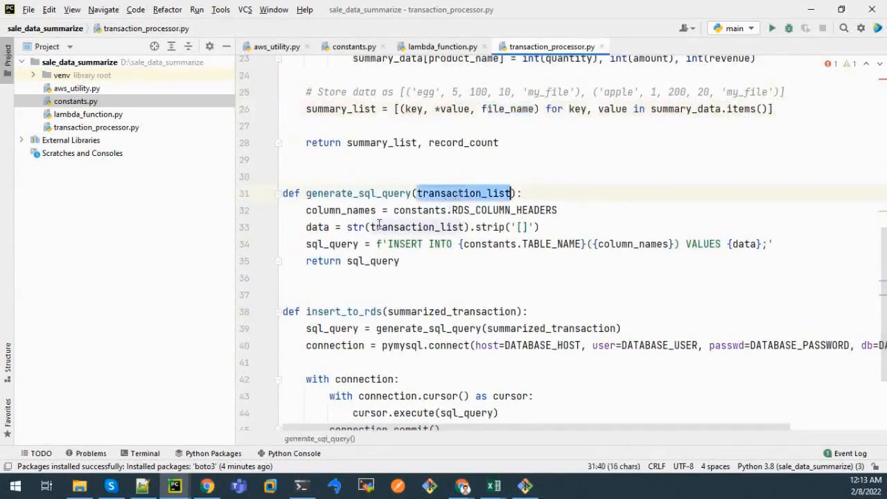
{"action": "left_click_drag", "start_coordinate": [312, 244], "coordinate": [703, 256]}
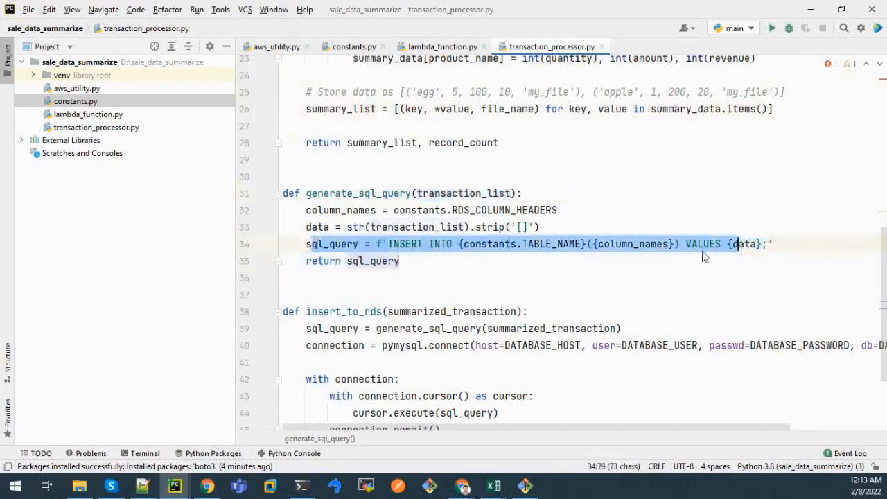
{"action": "double_click", "coordinate": [373, 266]}
Examine how insert_to_rds generates the query, connects through pymysql, executes it and commits.
{"action": "scroll", "coordinate": [374, 266], "scroll_direction": "down", "scroll_amount": 1}
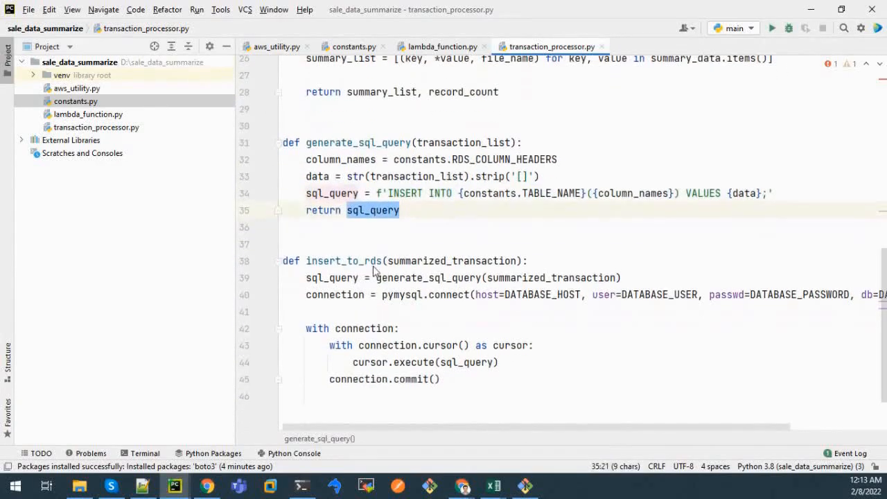
{"action": "double_click", "coordinate": [353, 260]}
{"action": "scroll", "coordinate": [385, 328], "scroll_direction": "down", "scroll_amount": 1}
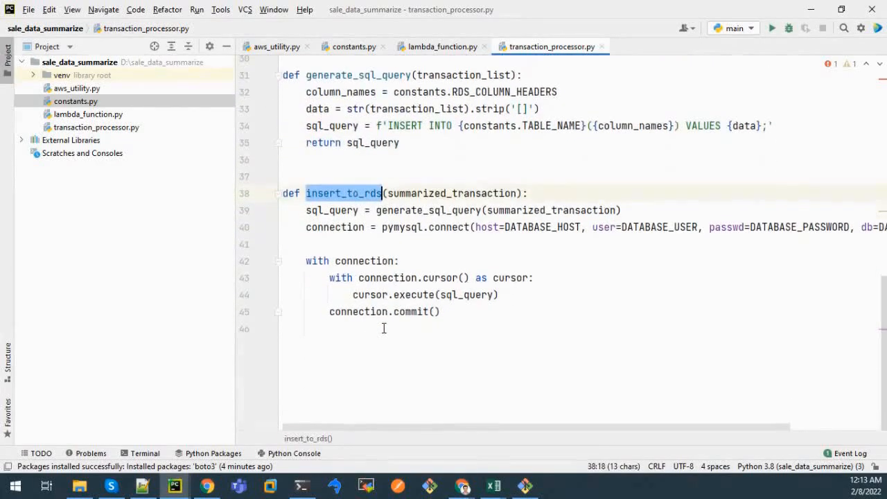
{"action": "left_click", "coordinate": [383, 329]}
Install the missing pymysql package for the import at the top of transaction_processor.py.
{"action": "scroll", "coordinate": [396, 291], "scroll_direction": "up", "scroll_amount": 6}
{"action": "scroll", "coordinate": [341, 291], "scroll_direction": "up", "scroll_amount": 4}
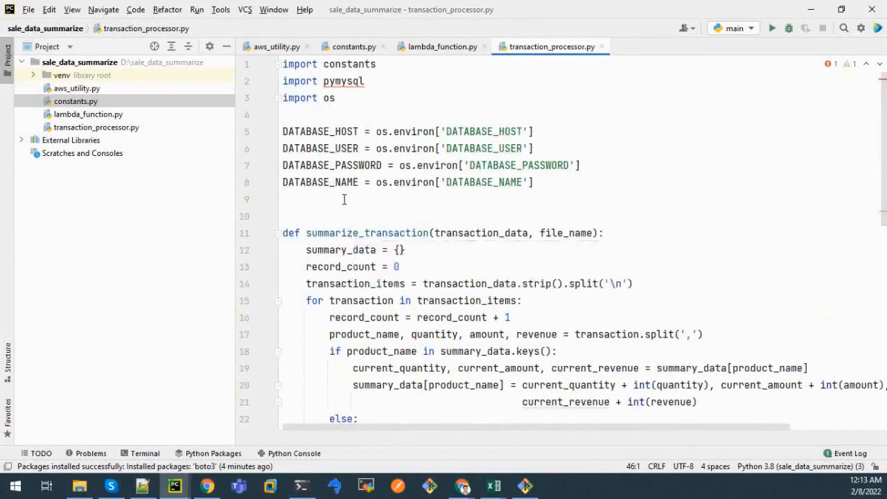
{"action": "mouse_move", "coordinate": [340, 84]}
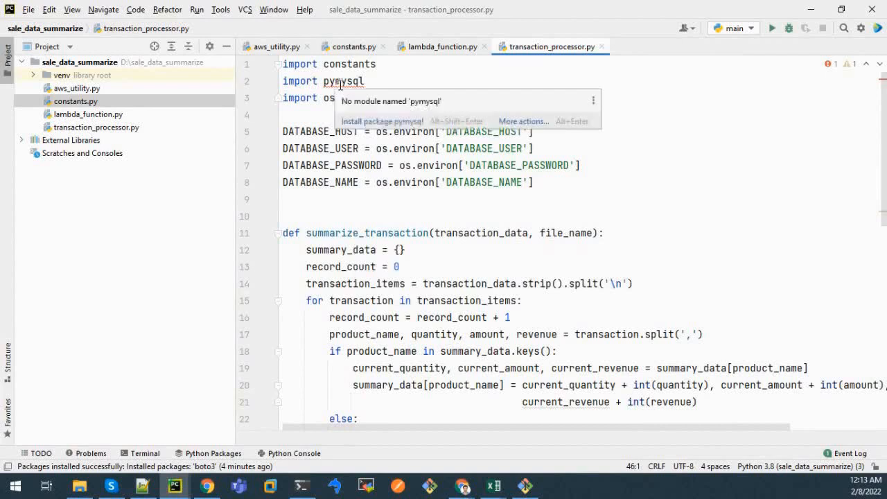
{"action": "left_click", "coordinate": [393, 121]}
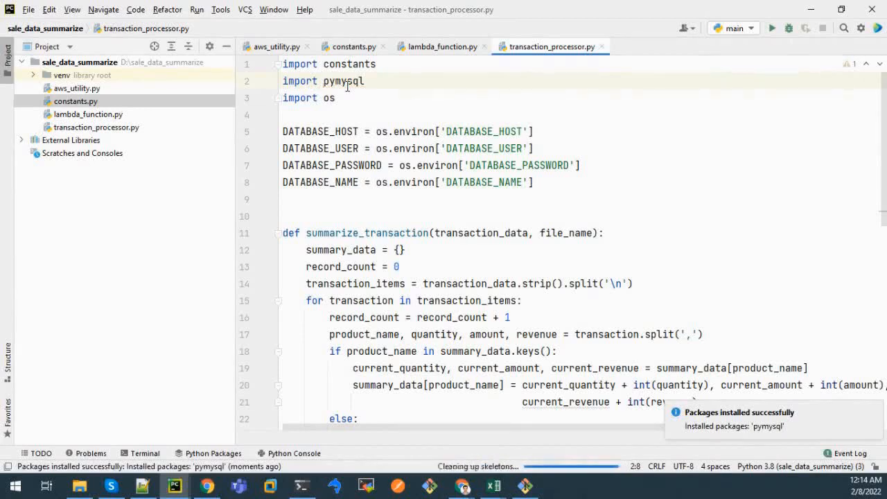
Open aws_utility.py and copy its entire code, leaving the file's content intact.
{"action": "left_click", "coordinate": [76, 88]}
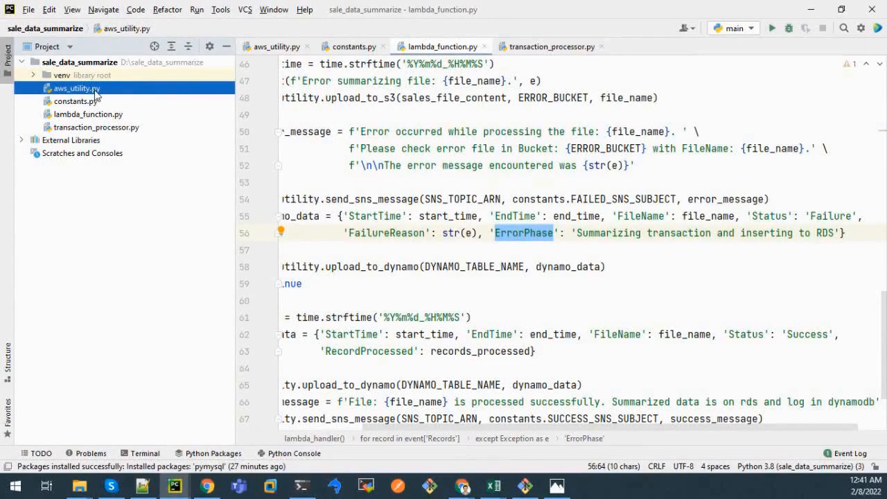
{"action": "right_click", "coordinate": [95, 93]}
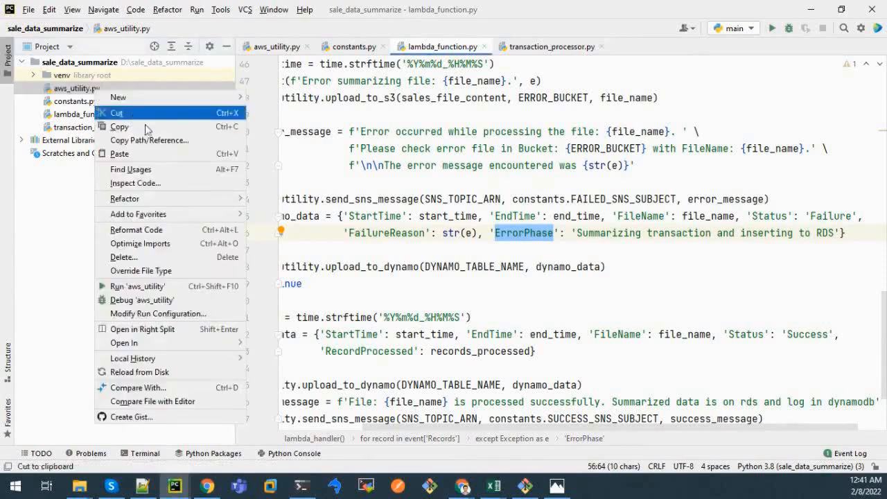
{"action": "mouse_move", "coordinate": [124, 97]}
{"action": "double_click", "coordinate": [88, 91]}
{"action": "left_click", "coordinate": [462, 141]}
{"action": "key", "text": "ctrl+a"}
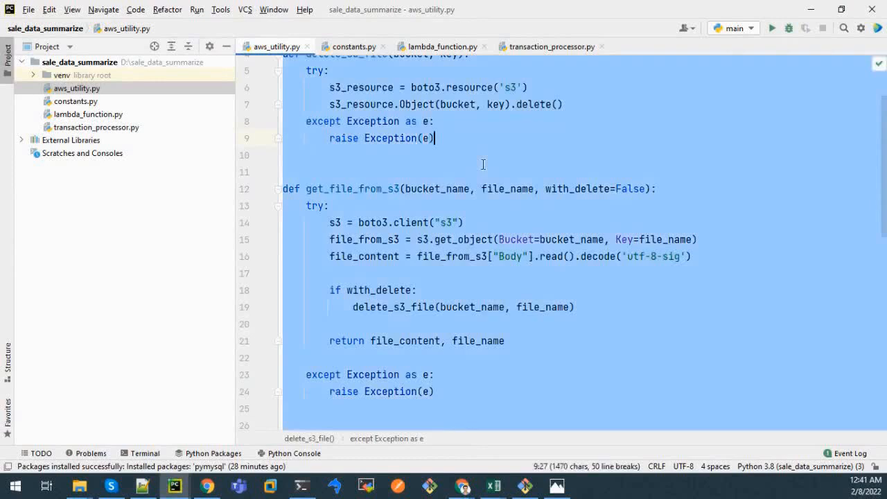
{"action": "type", "text": "cccccccc"}
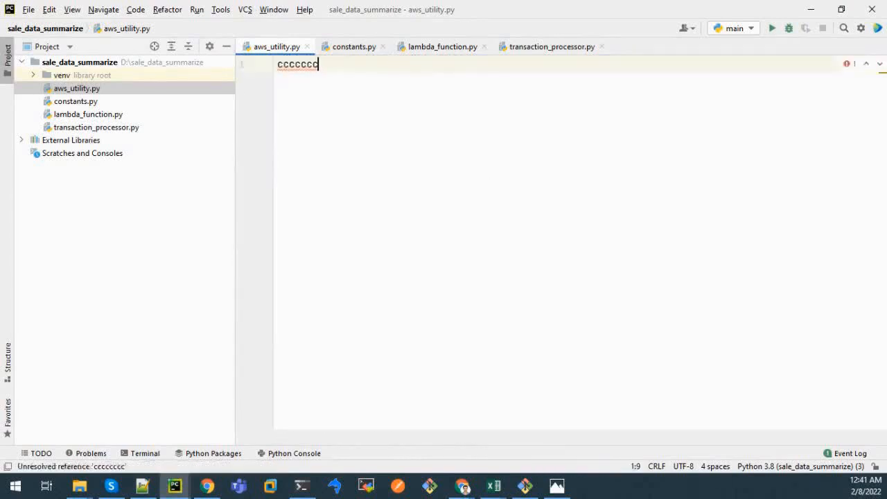
{"action": "key", "text": "ctrl+z"}
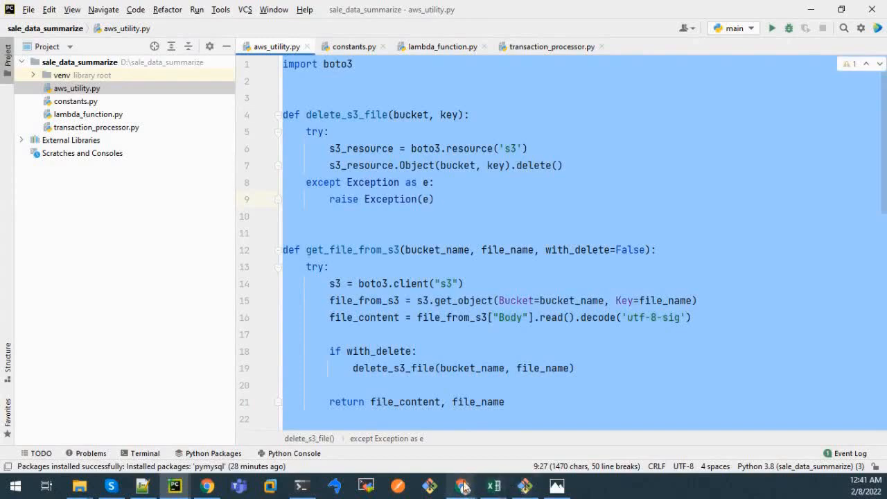
Switch to the AWS Lambda console in Chrome and create a file named aws_utility.py in the store-data-summarize function folder.
{"action": "mouse_move", "coordinate": [462, 487]}
{"action": "left_click", "coordinate": [415, 438]}
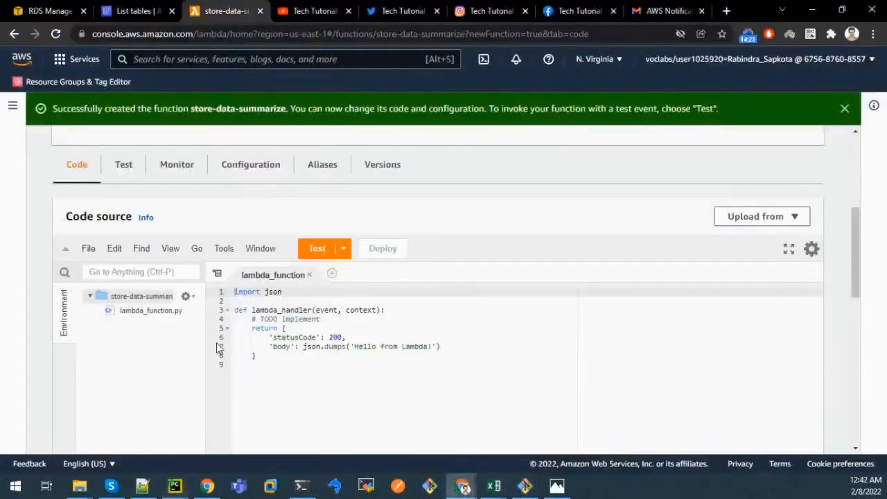
{"action": "right_click", "coordinate": [154, 299]}
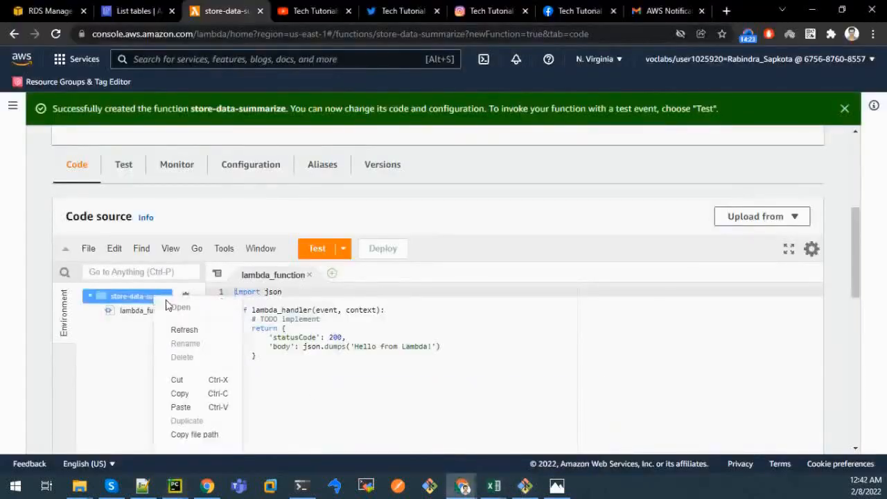
{"action": "scroll", "coordinate": [205, 419], "scroll_direction": "down", "scroll_amount": 1}
{"action": "left_click", "coordinate": [198, 406]}
{"action": "type", "text": "aws_util"}
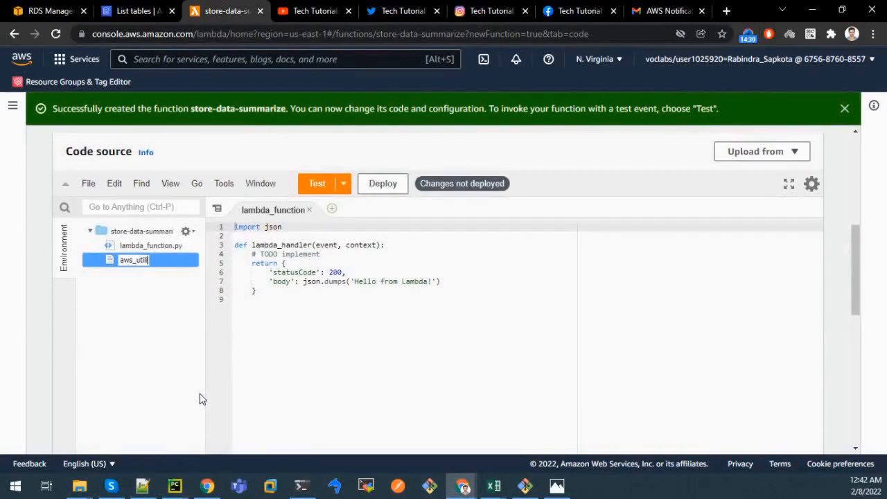
{"action": "type", "text": "ity.py"}
{"action": "key", "text": "Return"}
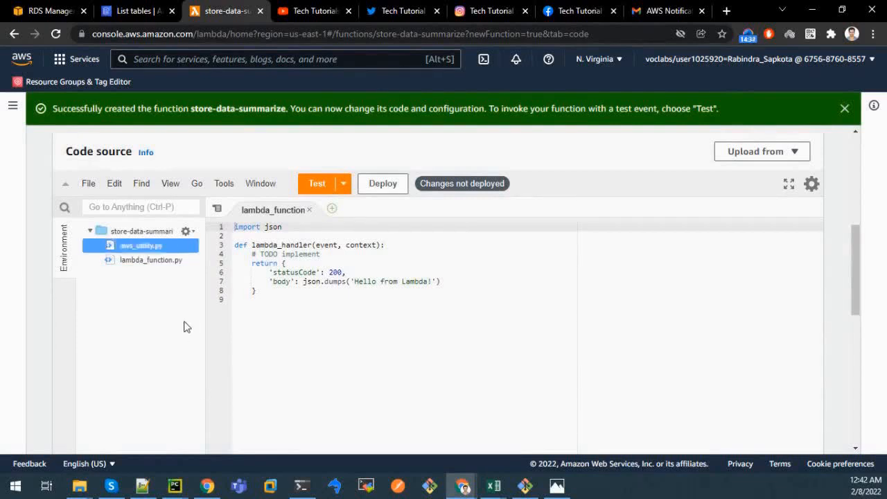
Open the new aws_utility.py in the Lambda code editor and paste the copied utility code into it.
{"action": "double_click", "coordinate": [167, 251]}
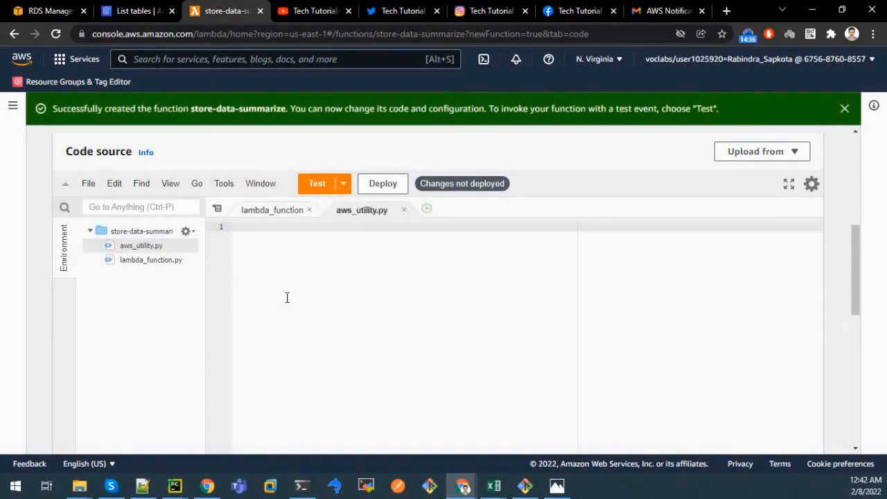
{"action": "key", "text": "ctrl+v"}
{"action": "scroll", "coordinate": [330, 313], "scroll_direction": "down", "scroll_amount": 10}
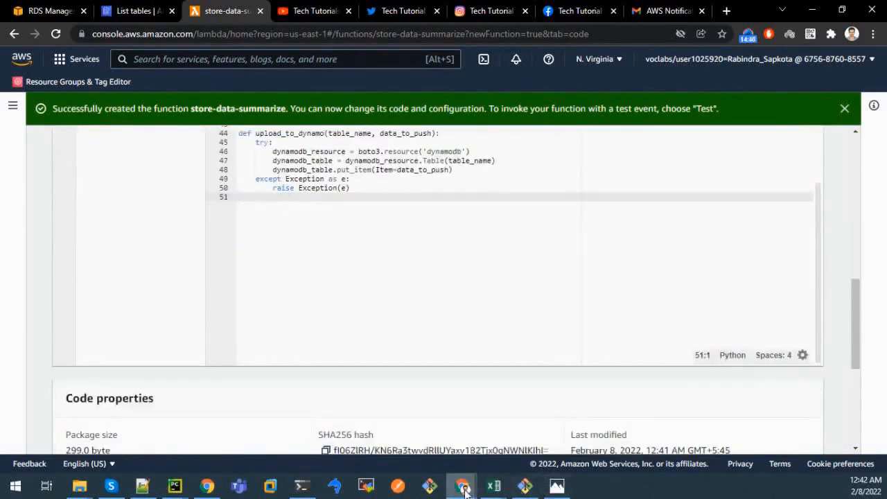
Switch to the sale_data_summarize project in PyCharm and copy all the code of constants.py.
{"action": "mouse_move", "coordinate": [182, 490]}
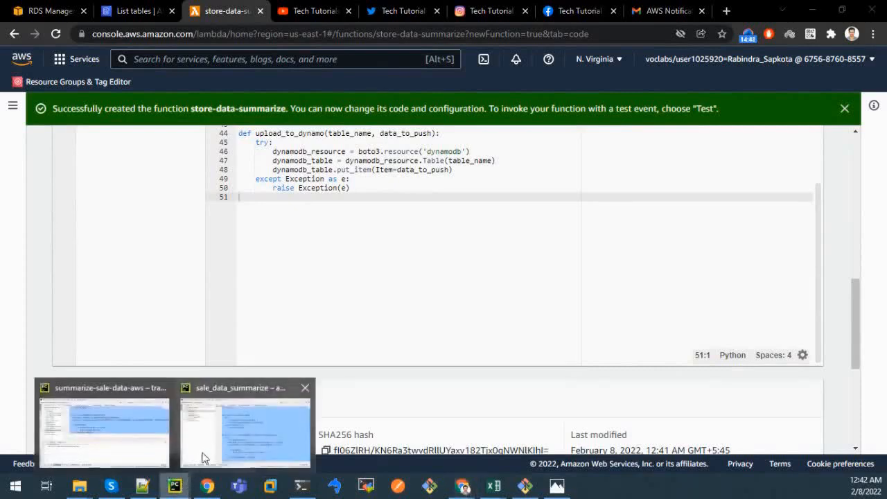
{"action": "left_click", "coordinate": [218, 430]}
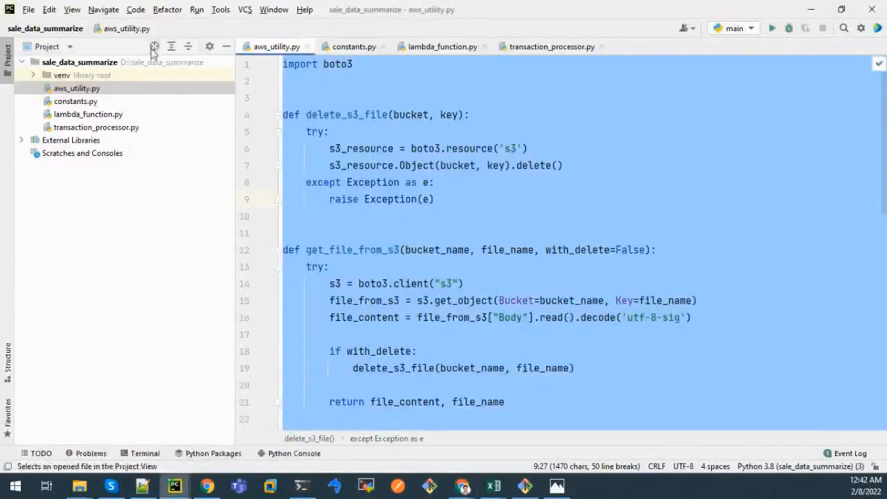
{"action": "double_click", "coordinate": [71, 103]}
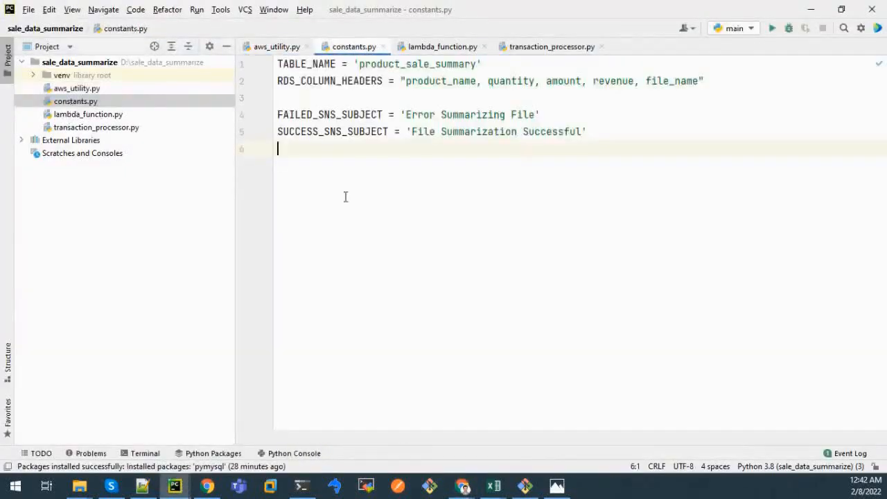
{"action": "left_click_drag", "start_coordinate": [621, 146], "coordinate": [264, 63]}
{"action": "key", "text": "ctrl+c"}
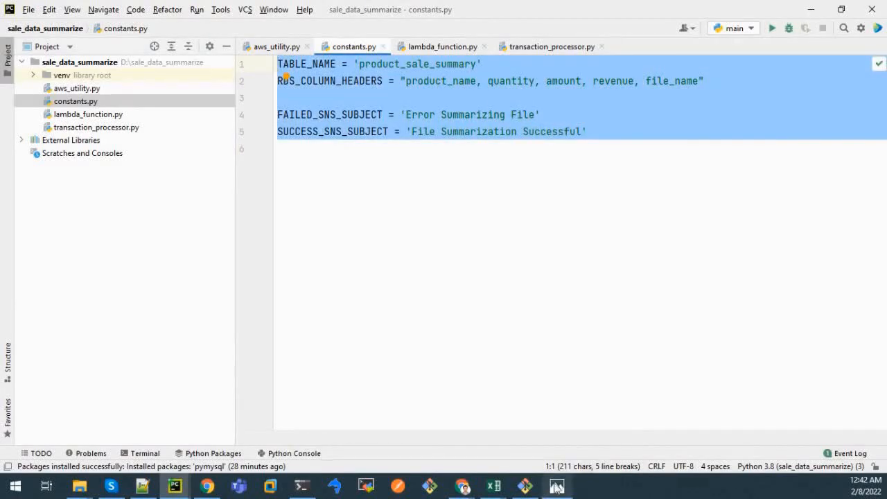
Return to the Lambda console in Chrome, create constants.py in the store-data-summarize folder and paste the copied constants into it.
{"action": "mouse_move", "coordinate": [462, 486]}
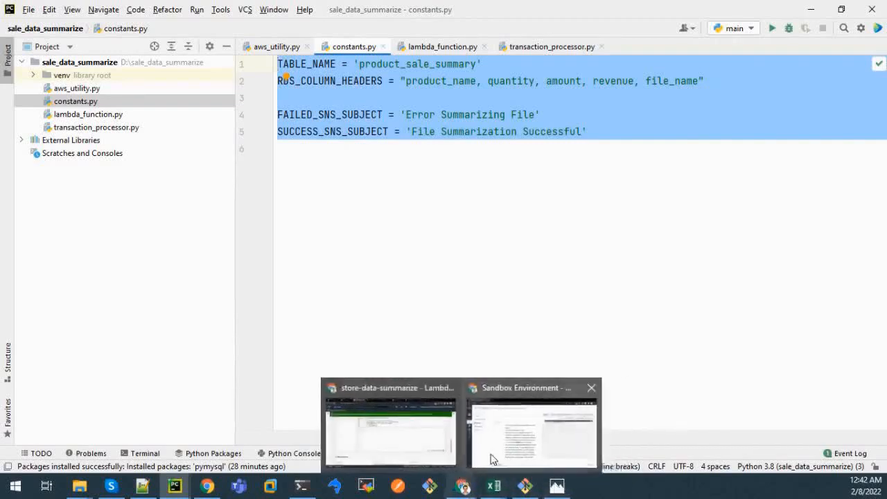
{"action": "left_click", "coordinate": [393, 449]}
{"action": "scroll", "coordinate": [125, 232], "scroll_direction": "up", "scroll_amount": 4}
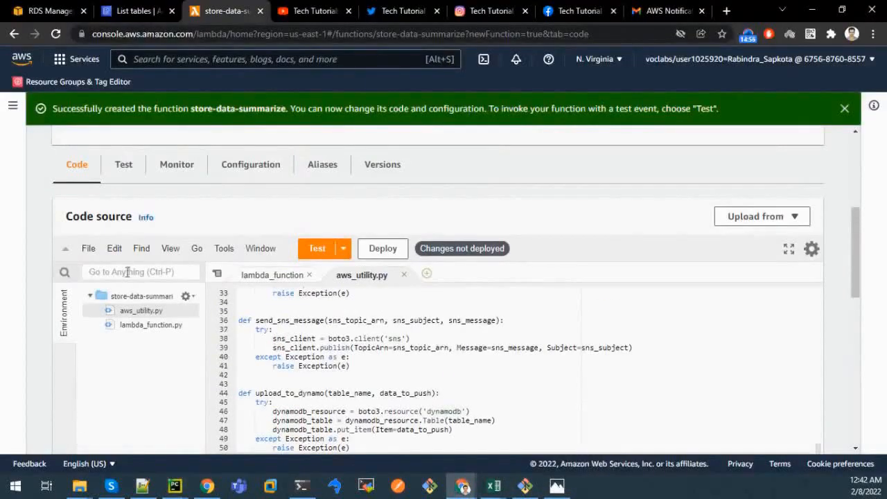
{"action": "right_click", "coordinate": [139, 311]}
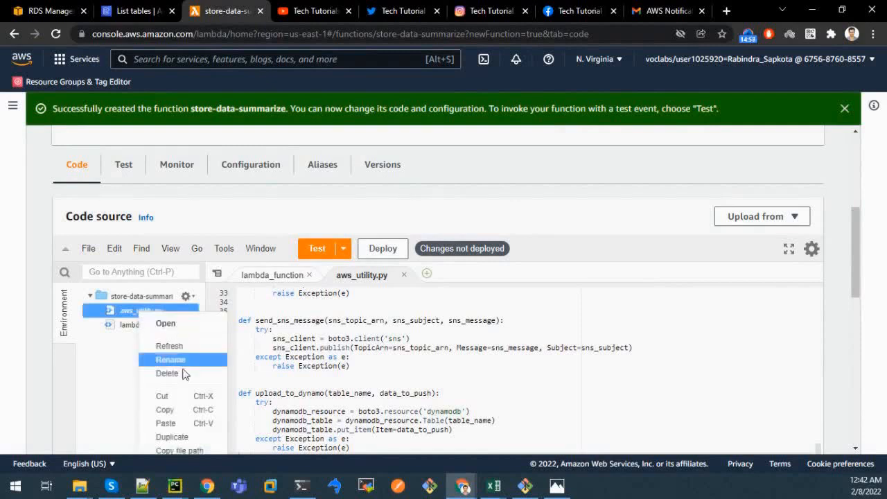
{"action": "scroll", "coordinate": [184, 388], "scroll_direction": "down", "scroll_amount": 1}
{"action": "left_click", "coordinate": [182, 409]}
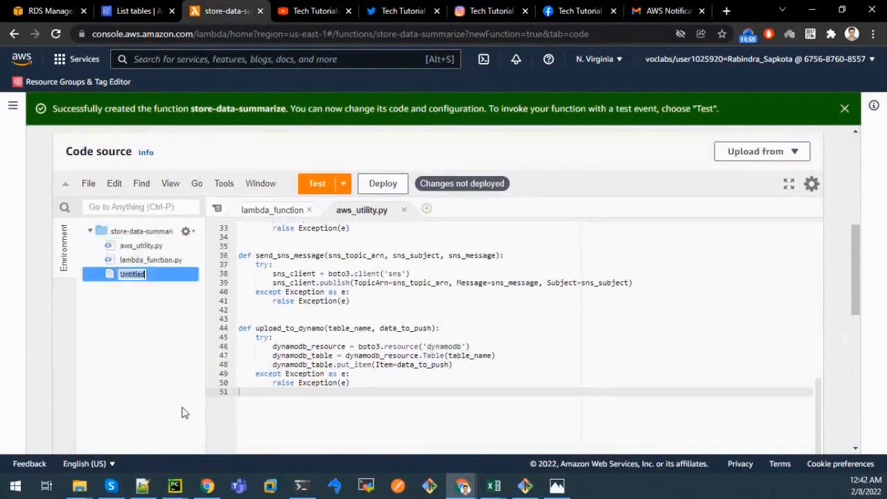
{"action": "type", "text": "toostants"}
{"action": "type", "text": ".p"}
{"action": "type", "text": "y"}
{"action": "key", "text": "Return"}
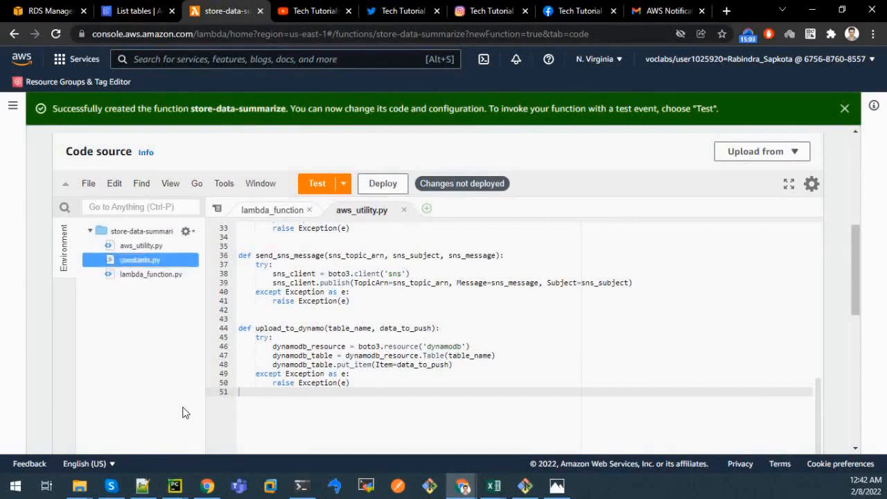
{"action": "double_click", "coordinate": [151, 261]}
{"action": "key", "text": "ctrl+v"}
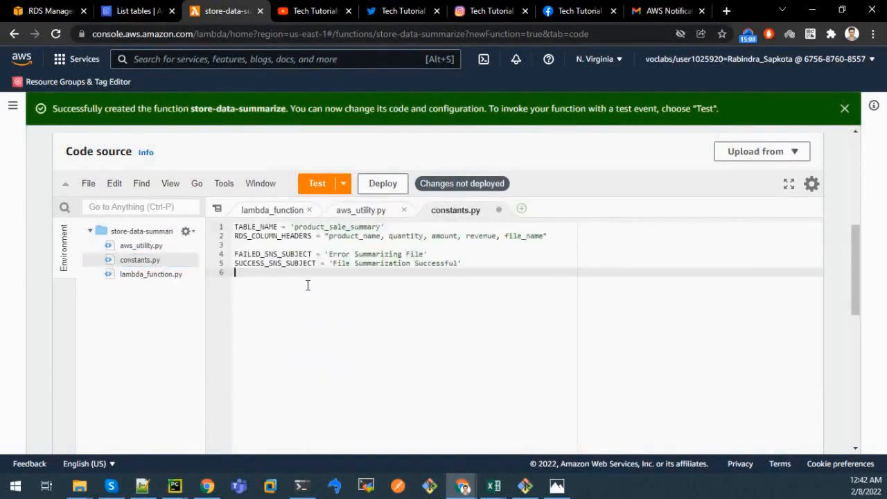
Switch to the sale_data_summarize project in PyCharm, open transaction_processor.py and copy all of its code, leaving the file unchanged.
{"action": "mouse_move", "coordinate": [174, 485]}
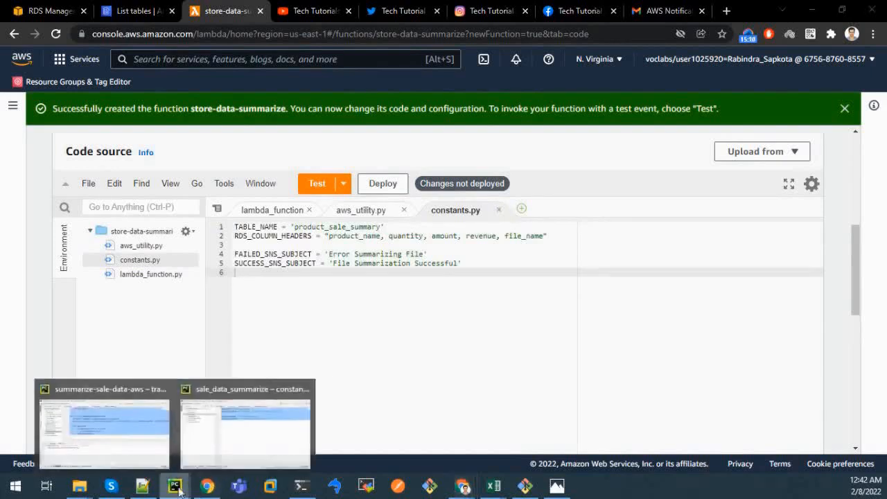
{"action": "left_click", "coordinate": [247, 438]}
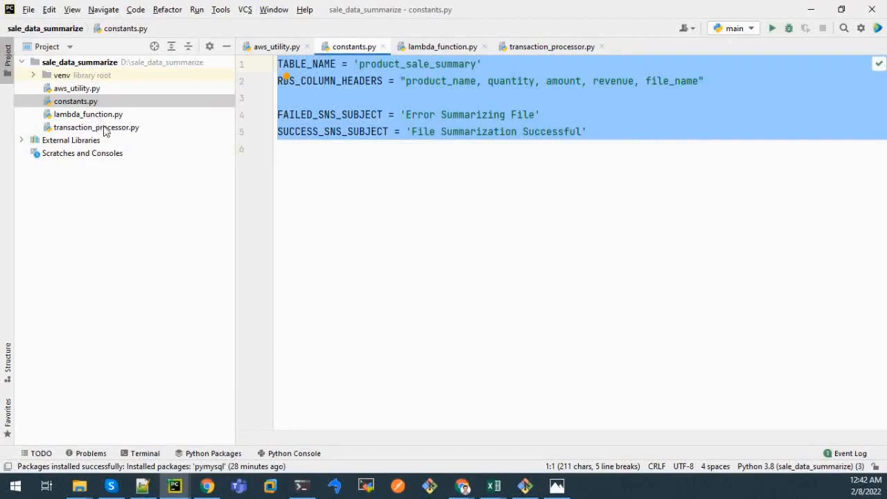
{"action": "double_click", "coordinate": [103, 129]}
{"action": "left_click", "coordinate": [446, 216]}
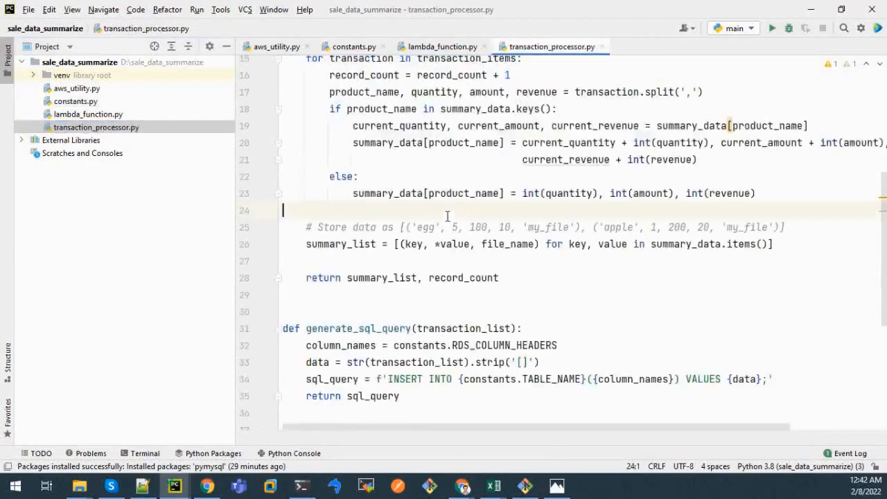
{"action": "key", "text": "ctrl+a"}
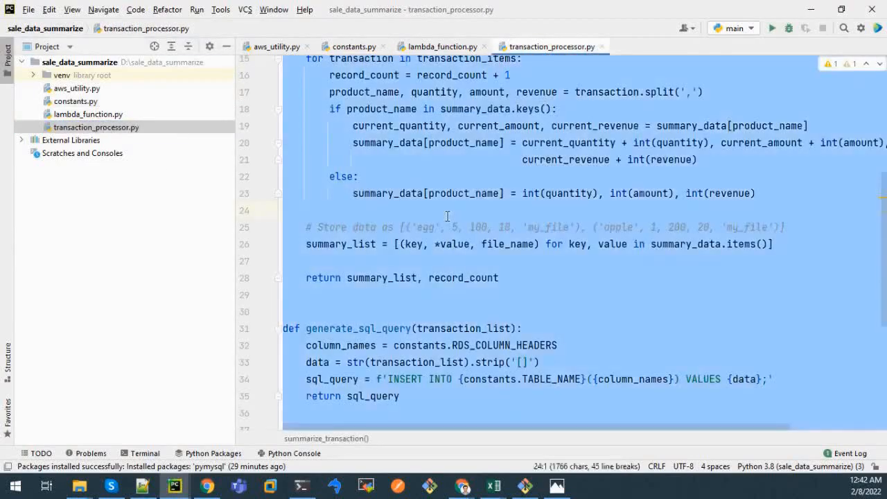
{"action": "type", "text": "cccc"}
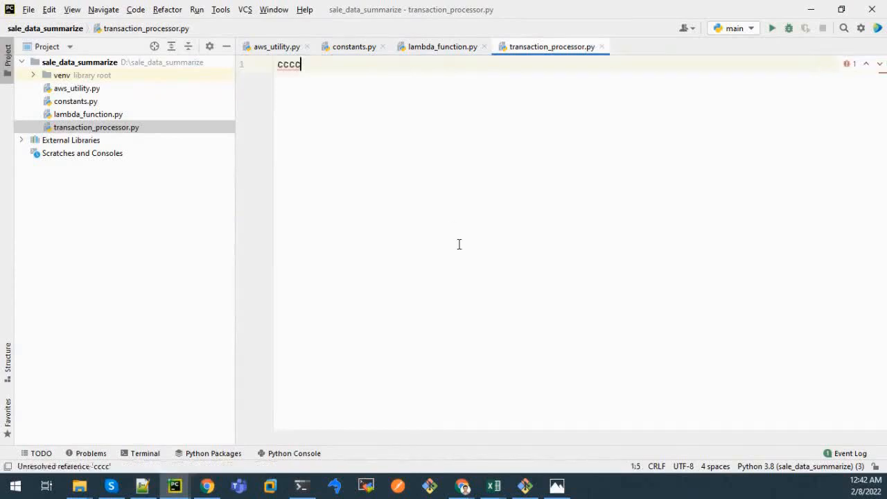
{"action": "key", "text": "ctrl+z"}
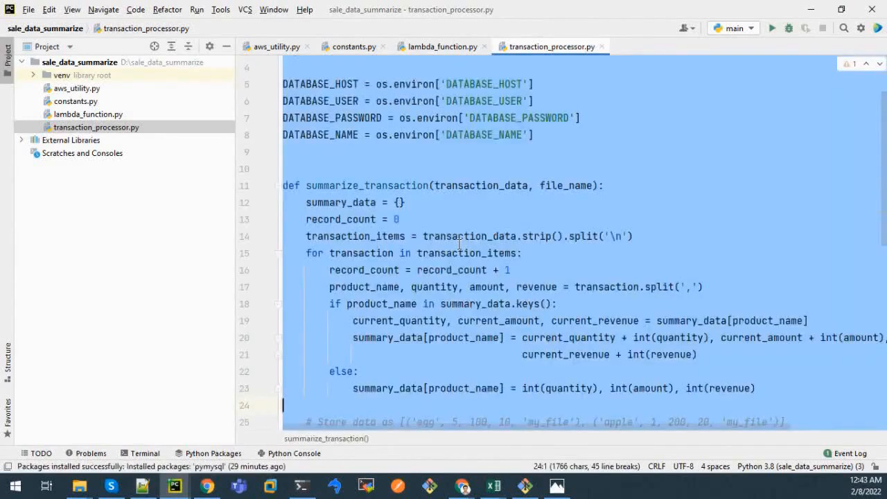
Return to the Lambda console in Chrome, create transaction_processor.py in the store-data-summarize folder and paste the copied code into it.
{"action": "mouse_move", "coordinate": [463, 486]}
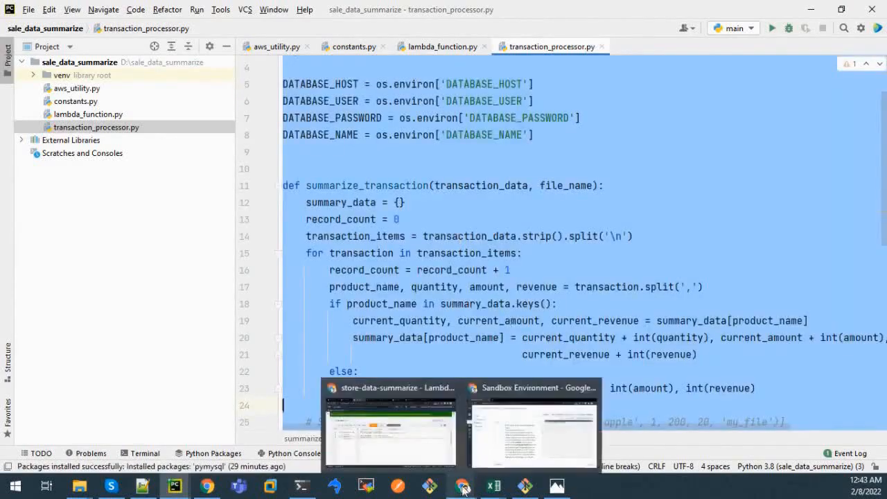
{"action": "left_click", "coordinate": [391, 423]}
{"action": "right_click", "coordinate": [144, 277]}
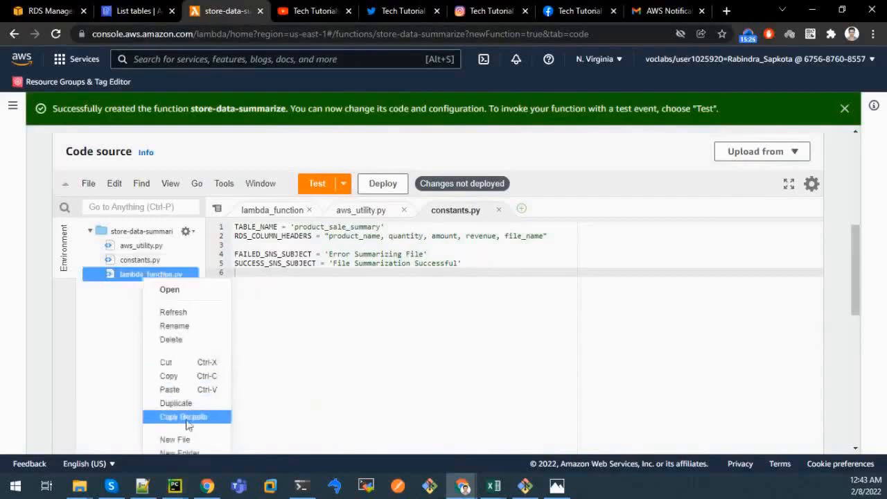
{"action": "left_click", "coordinate": [173, 439]}
{"action": "type", "text": "transaction_proces"}
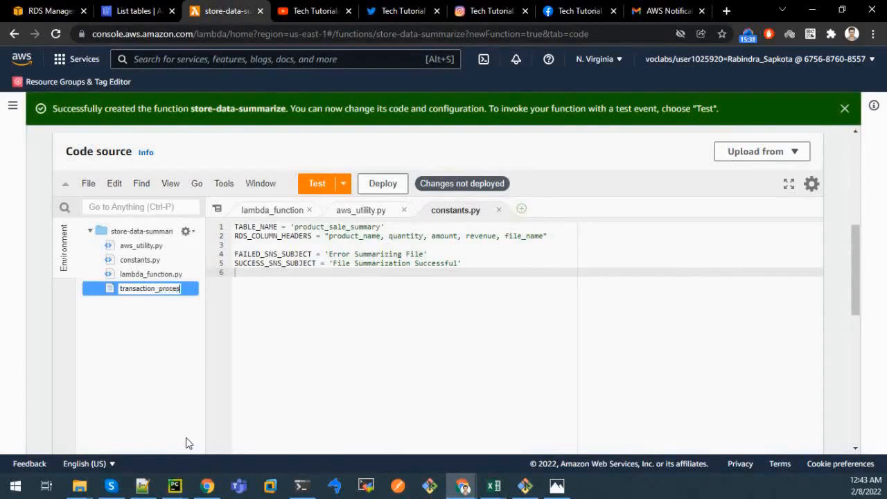
{"action": "type", "text": "sor.py"}
{"action": "key", "text": "Return"}
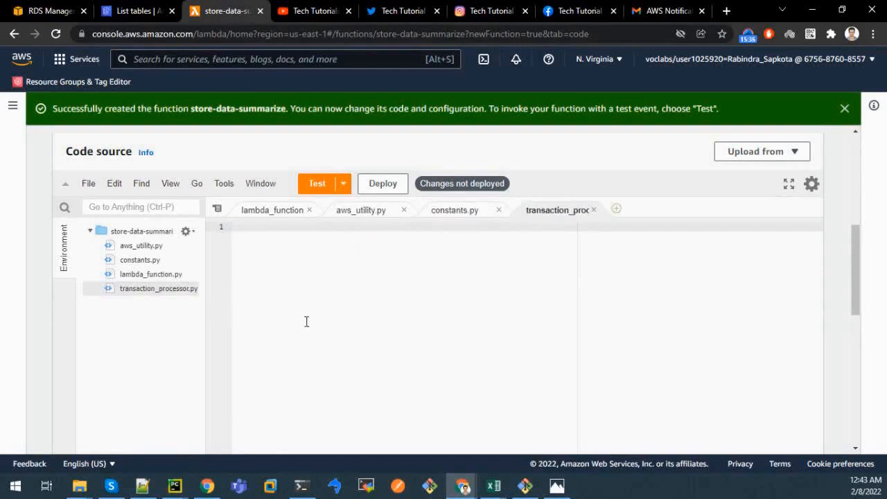
{"action": "key", "text": "ctrl+v"}
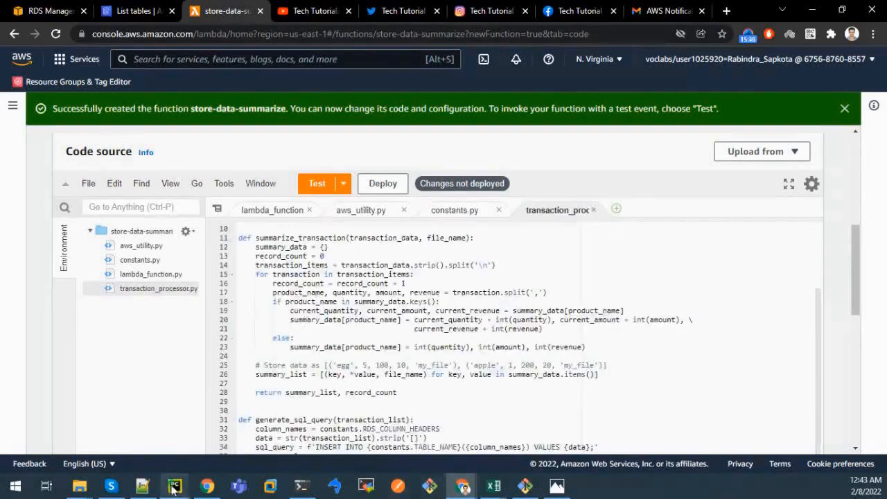
Switch to the sale_data_summarize project in PyCharm, open lambda_function.py and copy all of its code.
{"action": "mouse_move", "coordinate": [173, 487]}
{"action": "left_click", "coordinate": [231, 427]}
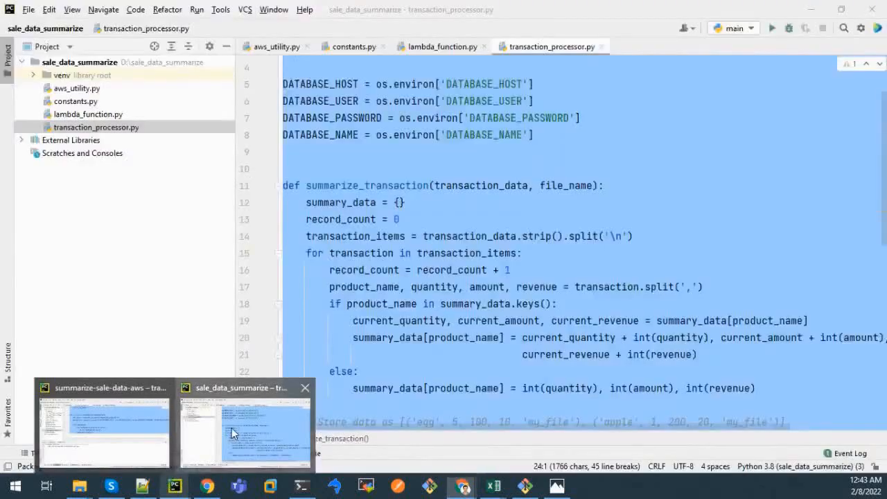
{"action": "double_click", "coordinate": [88, 114]}
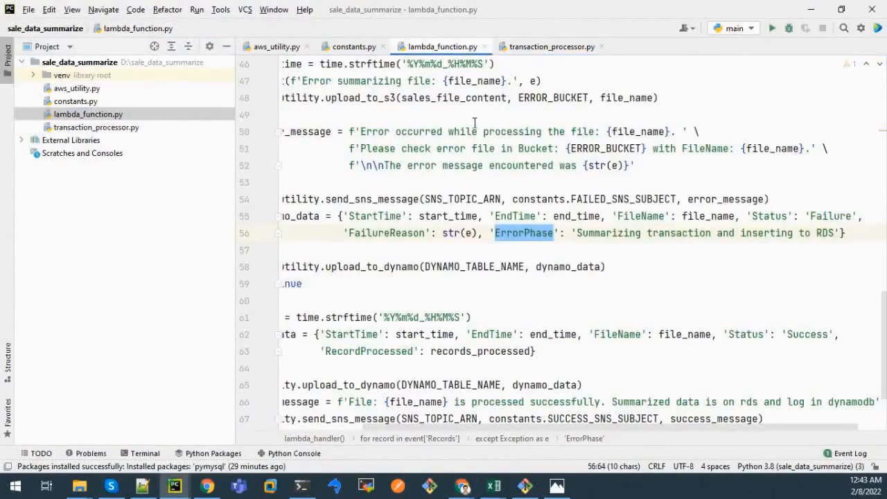
{"action": "left_click", "coordinate": [475, 118]}
{"action": "key", "text": "ctrl+a"}
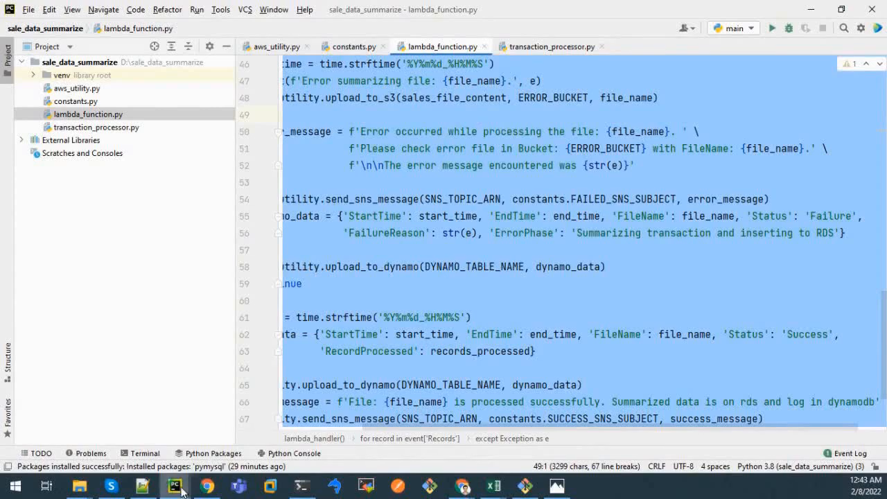
{"action": "mouse_move", "coordinate": [179, 487]}
Return to the Lambda console in Chrome and replace the default code of lambda_function.py with the copied code.
{"action": "mouse_move", "coordinate": [462, 487]}
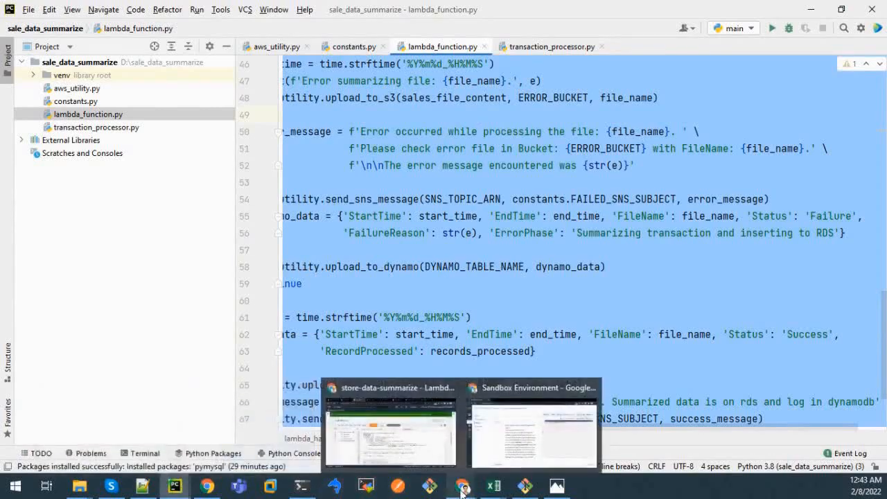
{"action": "left_click", "coordinate": [407, 439]}
{"action": "double_click", "coordinate": [158, 273]}
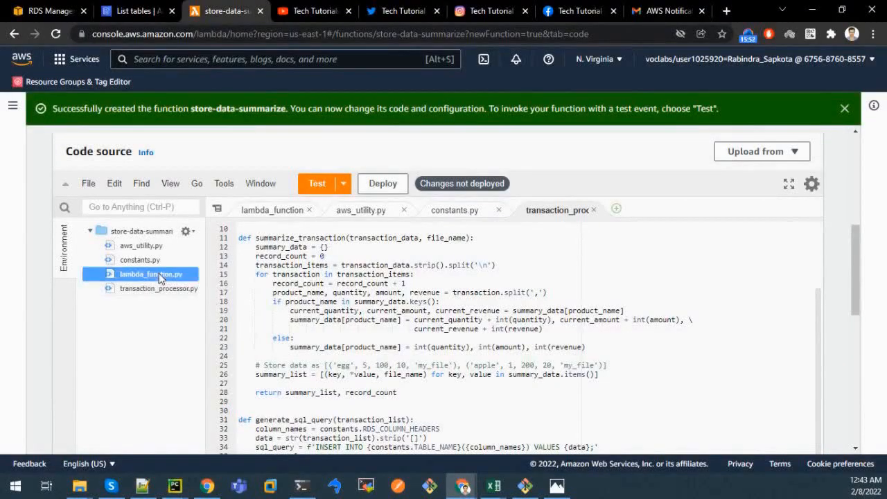
{"action": "left_click", "coordinate": [313, 318]}
{"action": "key", "text": "ctrl+a"}
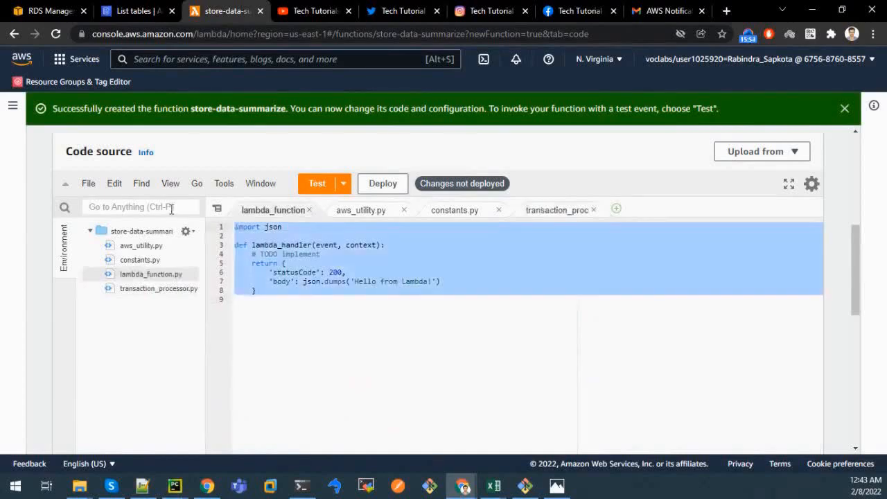
{"action": "key", "text": "BackSpace"}
{"action": "key", "text": "ctrl+v"}
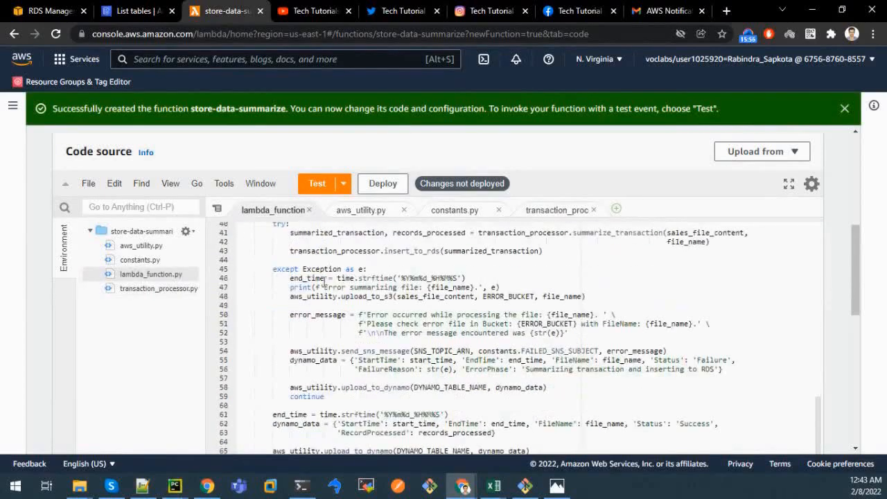
Check the DYNAMO_TABLE_NAME, SNS_TOPIC_ARN and ERROR_BUCKET environment variable lines in lambda_function.py and deploy the function's code.
{"action": "scroll", "coordinate": [460, 300], "scroll_direction": "up", "scroll_amount": 5}
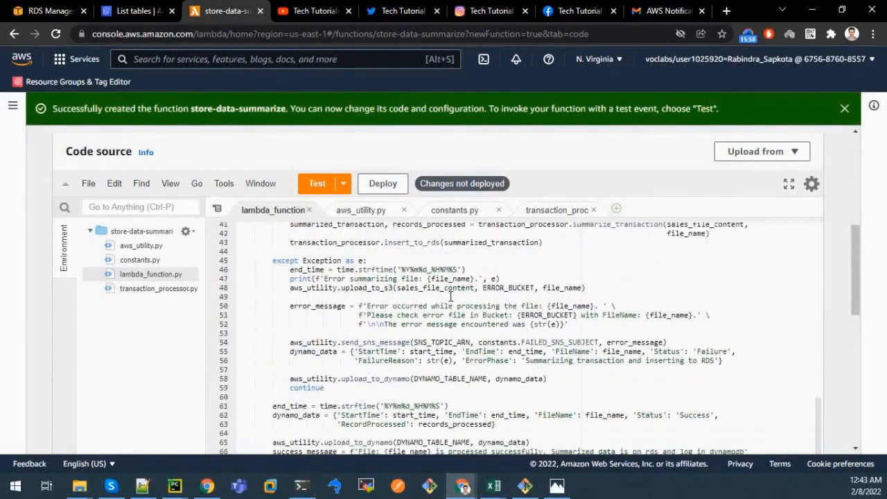
{"action": "scroll", "coordinate": [451, 296], "scroll_direction": "up", "scroll_amount": 2}
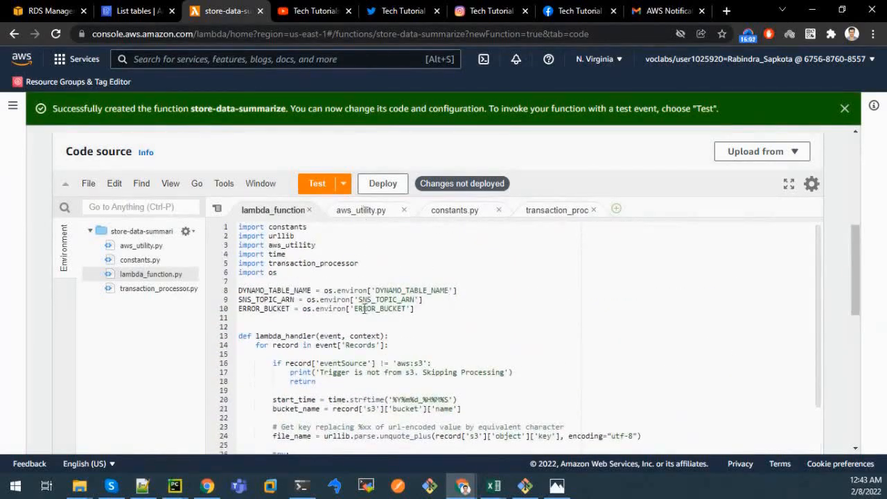
{"action": "double_click", "coordinate": [263, 291]}
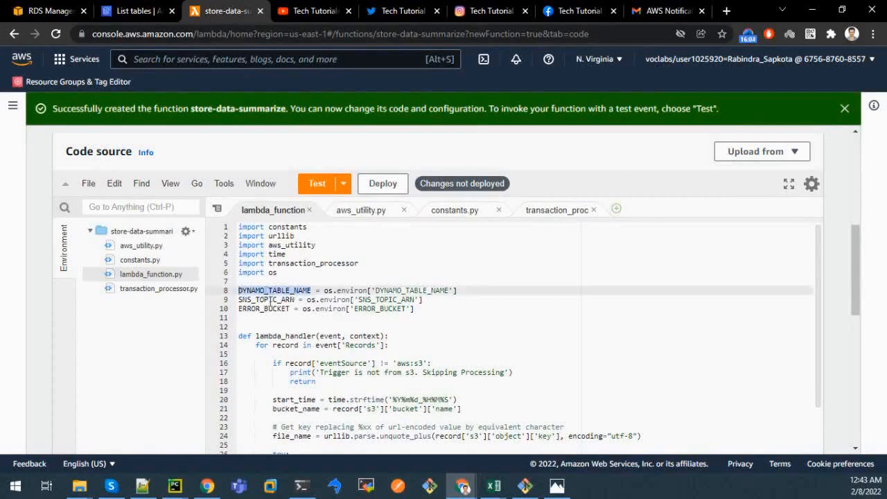
{"action": "double_click", "coordinate": [270, 300]}
{"action": "double_click", "coordinate": [262, 308]}
{"action": "left_click", "coordinate": [267, 291]}
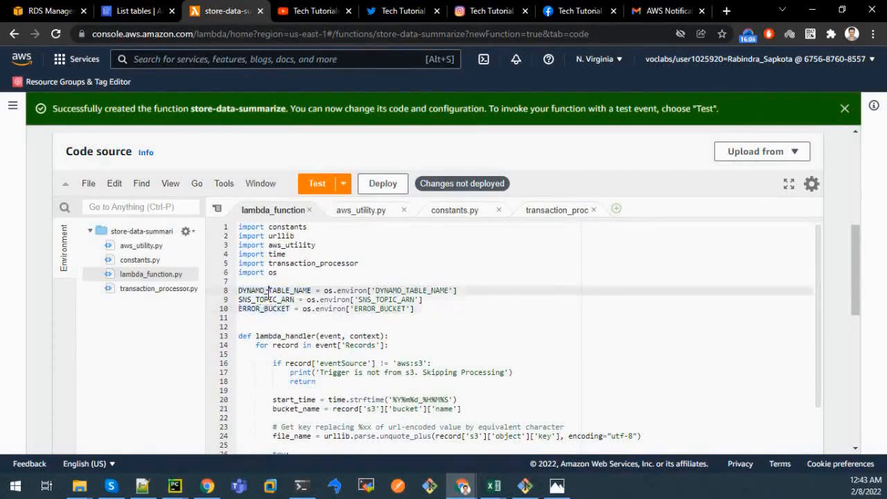
{"action": "double_click", "coordinate": [266, 309]}
{"action": "left_click", "coordinate": [267, 291]}
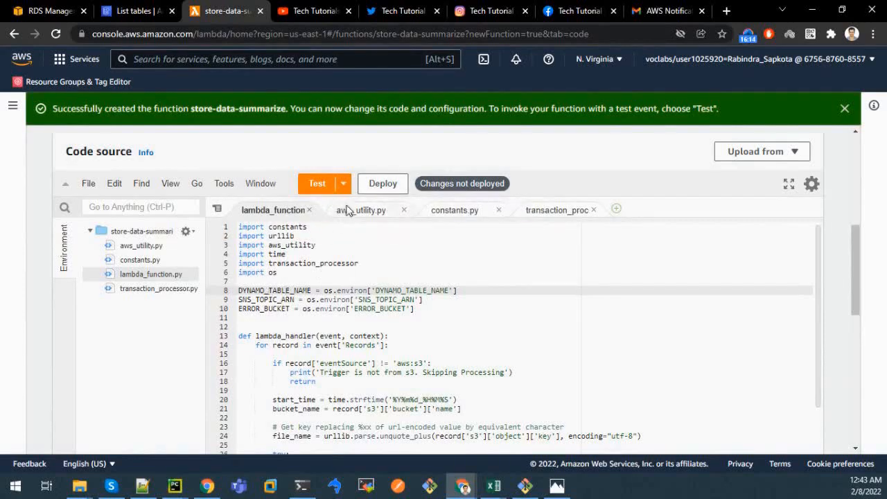
{"action": "left_click", "coordinate": [380, 188]}
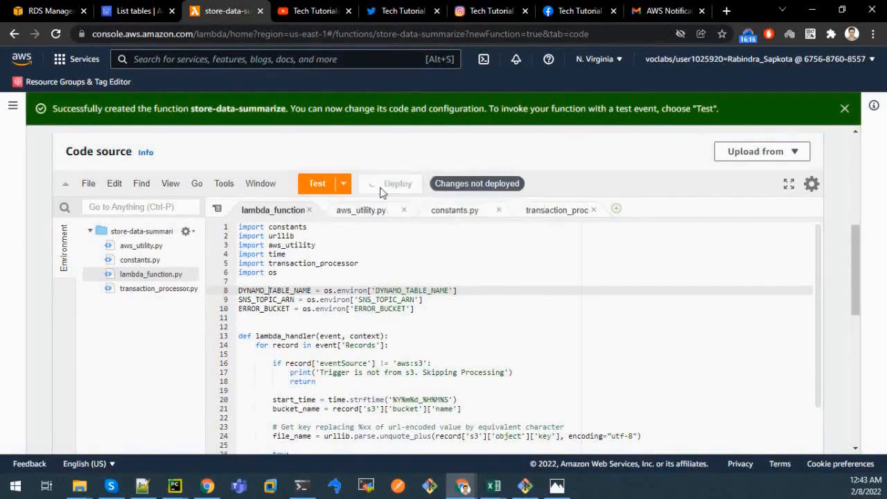
Look through aws_utility.py, constants.py and transaction_processor.py in the Lambda editor, and examine the pymysql import in transaction_processor.py.
{"action": "left_click", "coordinate": [352, 212]}
{"action": "scroll", "coordinate": [406, 277], "scroll_direction": "up", "scroll_amount": 10}
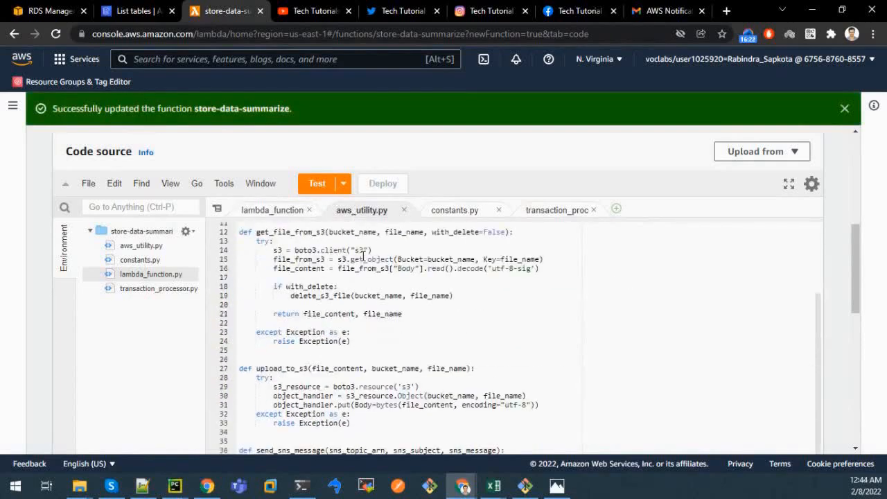
{"action": "scroll", "coordinate": [411, 302], "scroll_direction": "down", "scroll_amount": 3}
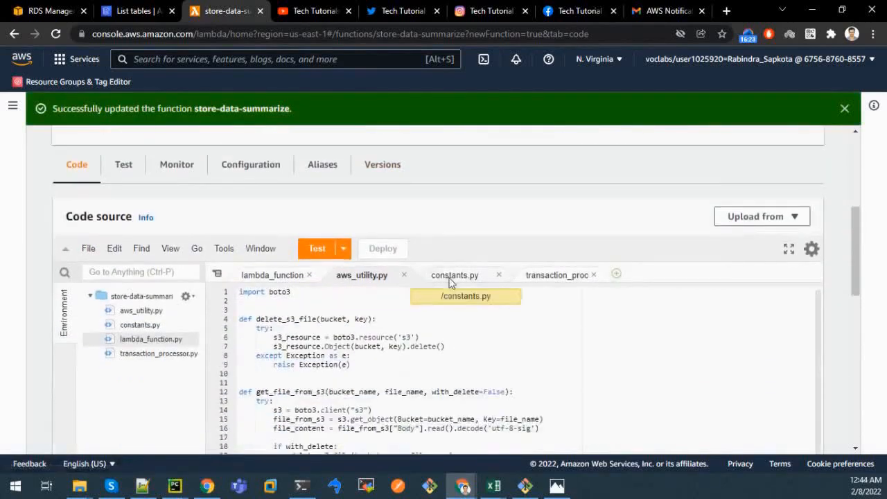
{"action": "left_click", "coordinate": [431, 277]}
{"action": "scroll", "coordinate": [544, 296], "scroll_direction": "up", "scroll_amount": 2}
{"action": "left_click", "coordinate": [554, 405]}
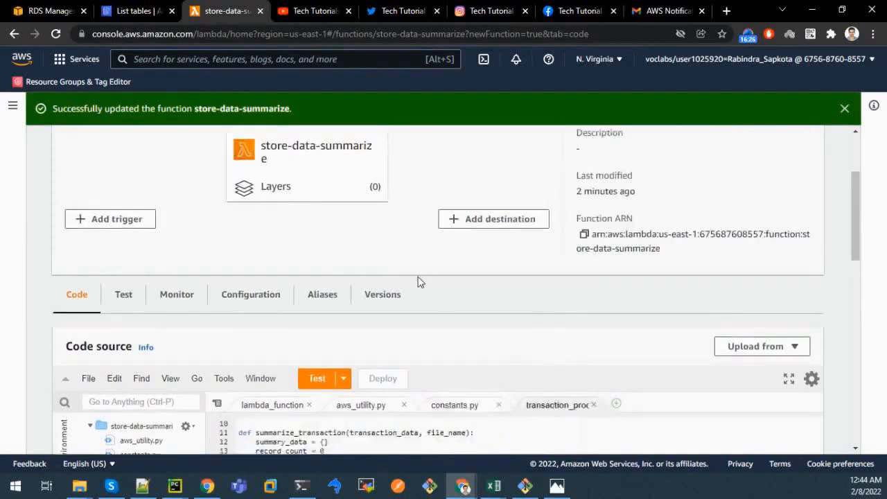
{"action": "scroll", "coordinate": [421, 281], "scroll_direction": "down", "scroll_amount": 2}
{"action": "scroll", "coordinate": [441, 351], "scroll_direction": "up", "scroll_amount": 2}
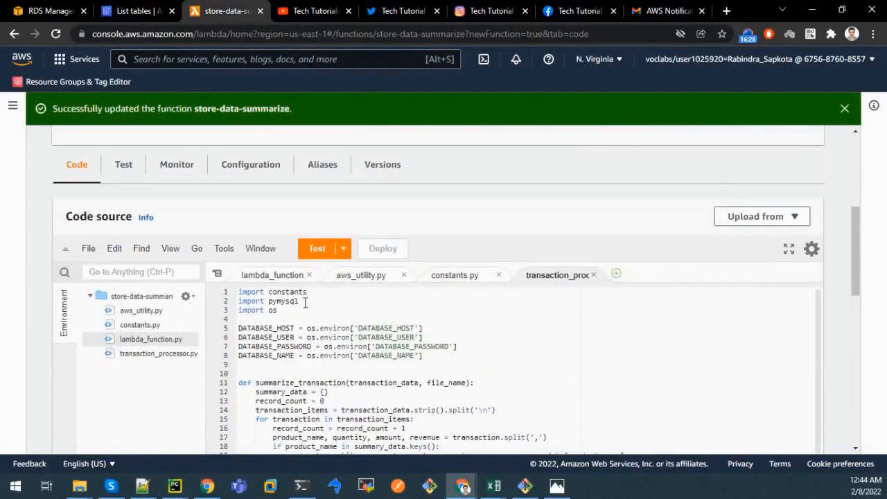
{"action": "left_click_drag", "start_coordinate": [305, 302], "coordinate": [229, 305]}
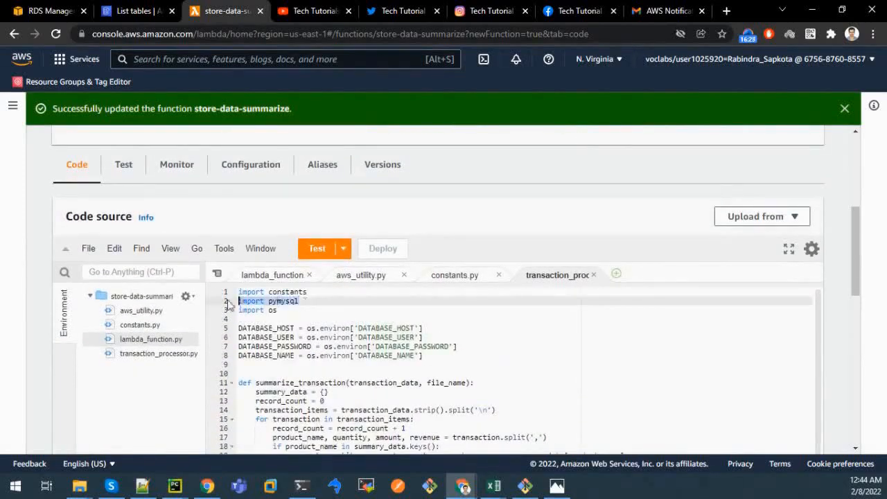
{"action": "double_click", "coordinate": [284, 303]}
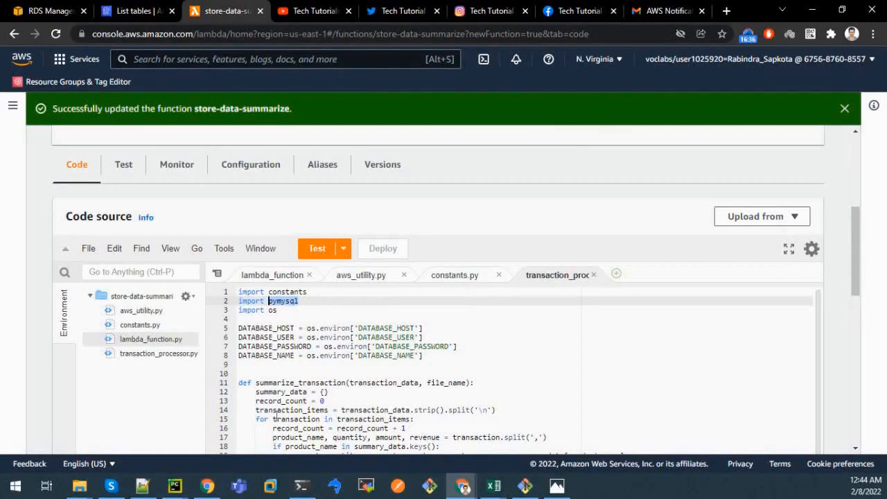
Switch to File Explorer and open the site-packages folder under sale_data_summarize\venv\Lib on drive D.
{"action": "mouse_move", "coordinate": [82, 487]}
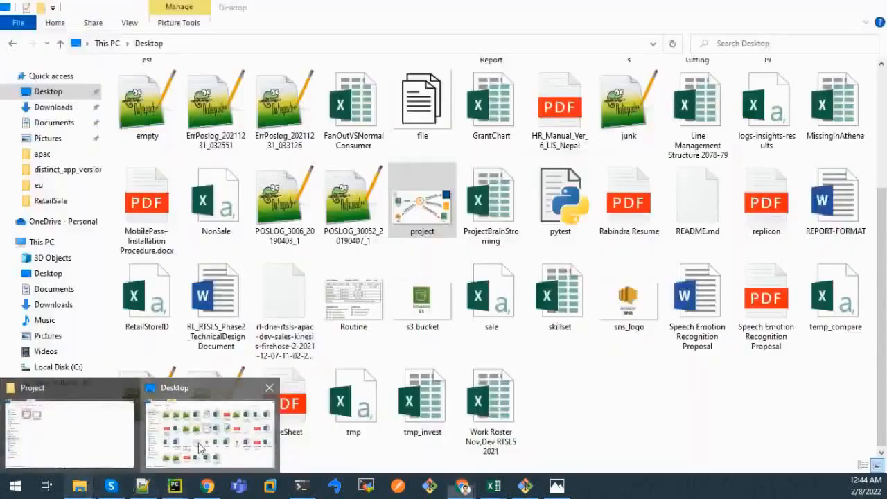
{"action": "left_click", "coordinate": [207, 430]}
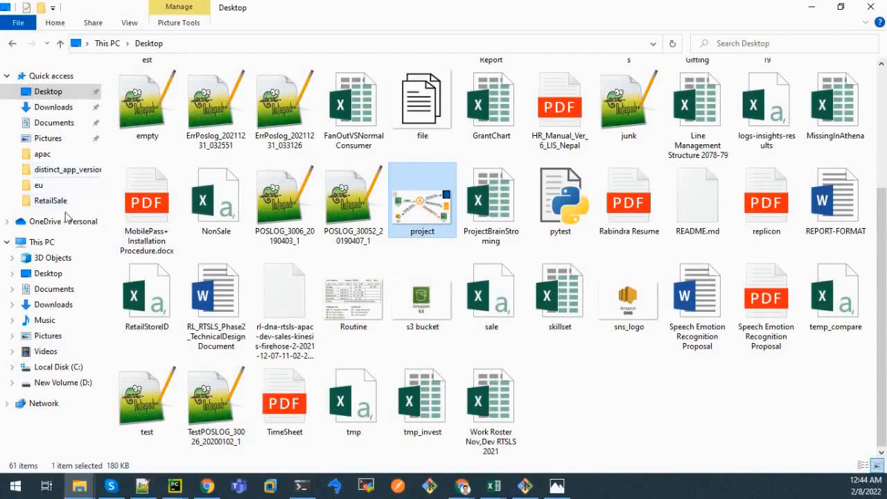
{"action": "left_click", "coordinate": [72, 383]}
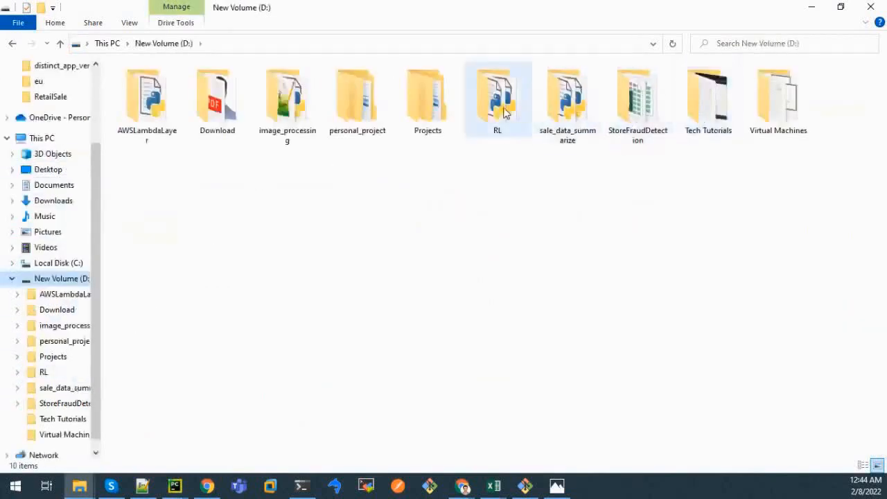
{"action": "double_click", "coordinate": [558, 111]}
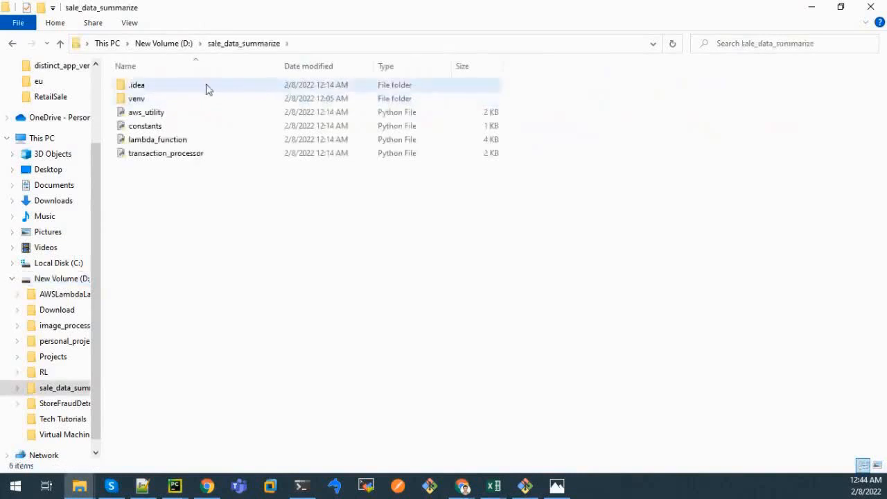
{"action": "double_click", "coordinate": [173, 101]}
{"action": "double_click", "coordinate": [166, 90]}
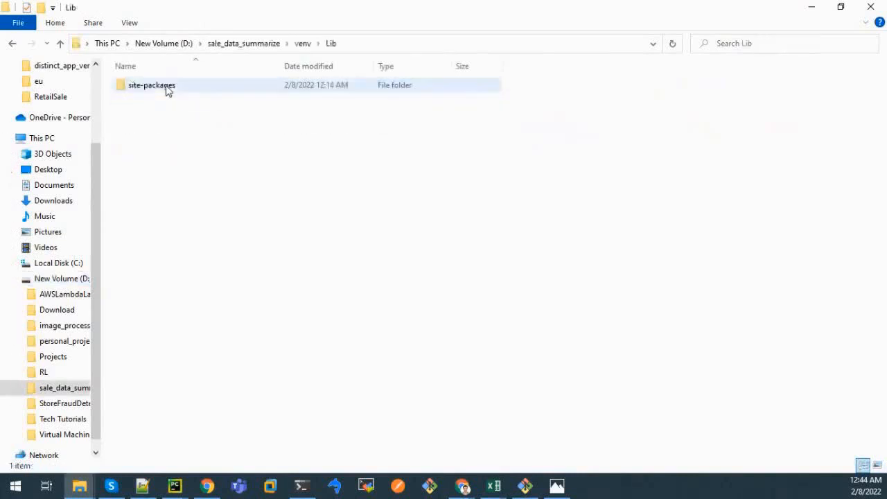
{"action": "double_click", "coordinate": [166, 90]}
Select the pymysql and PyMySQL-1.0.2.dist-info folders in site-packages and copy them.
{"action": "left_click", "coordinate": [176, 157]}
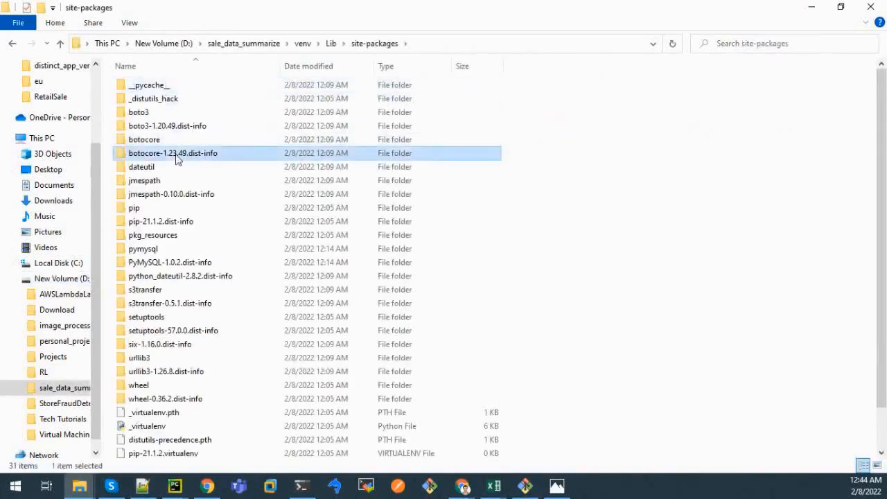
{"action": "key", "text": "Down"}
{"action": "key", "text": "Down"}
{"action": "key", "text": "Down"}
{"action": "key", "text": "Down"}
{"action": "key", "text": "Down"}
{"action": "key", "text": "Down"}
{"action": "key", "text": "Down"}
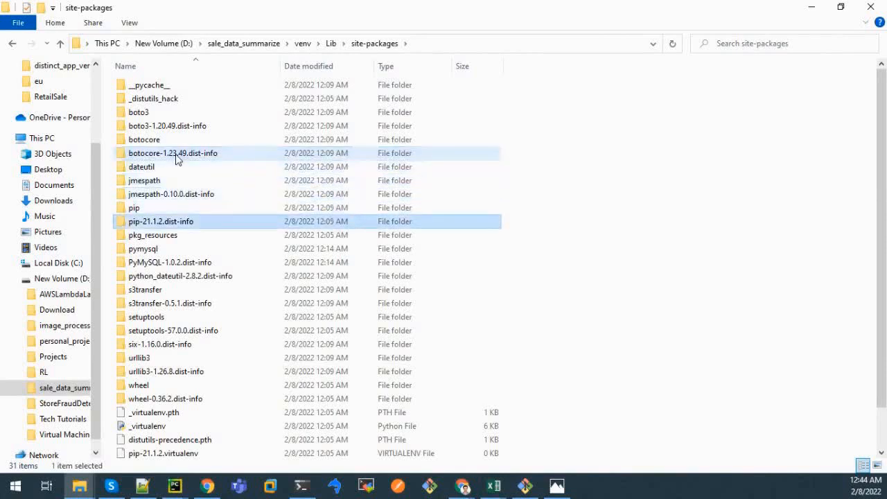
{"action": "key", "text": "shift+Down"}
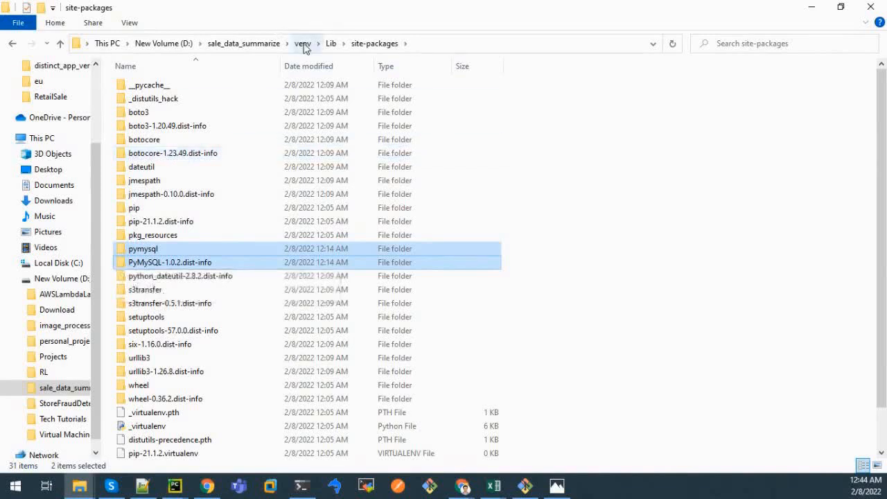
Create a folder named python in sale_data_summarize and paste the copied pymysql and PyMySQL-1.0.2.dist-info folders into it.
{"action": "left_click", "coordinate": [332, 44]}
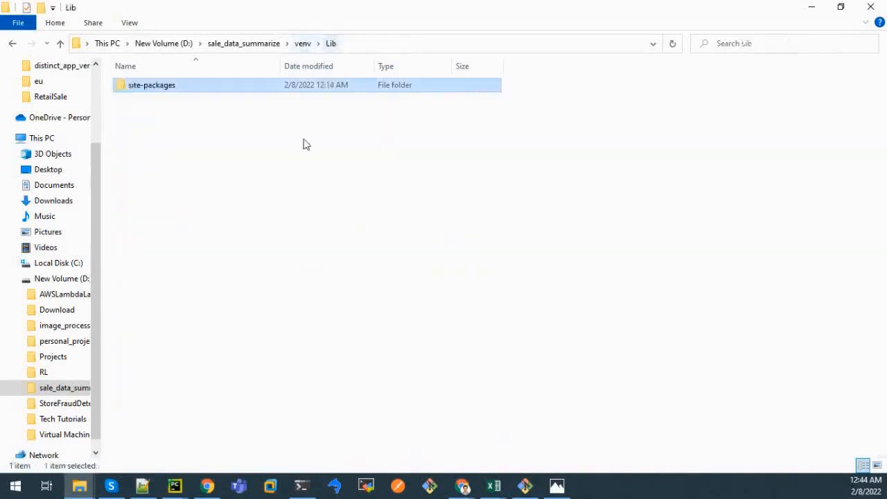
{"action": "right_click", "coordinate": [288, 182]}
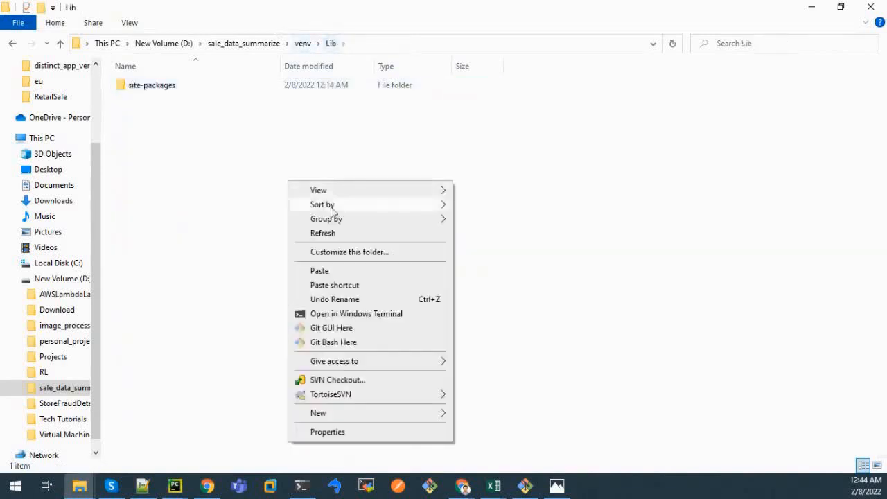
{"action": "left_click", "coordinate": [261, 44]}
{"action": "right_click", "coordinate": [254, 242]}
{"action": "mouse_move", "coordinate": [395, 445]}
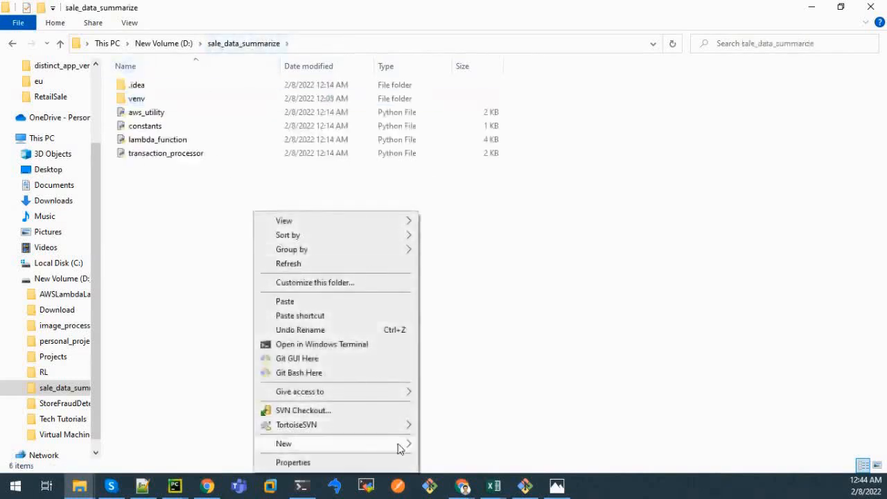
{"action": "left_click", "coordinate": [466, 305]}
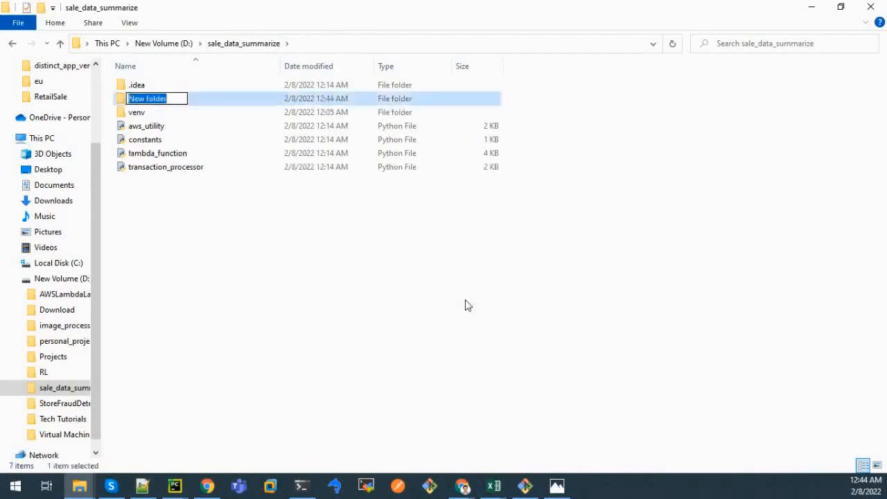
{"action": "type", "text": "python"}
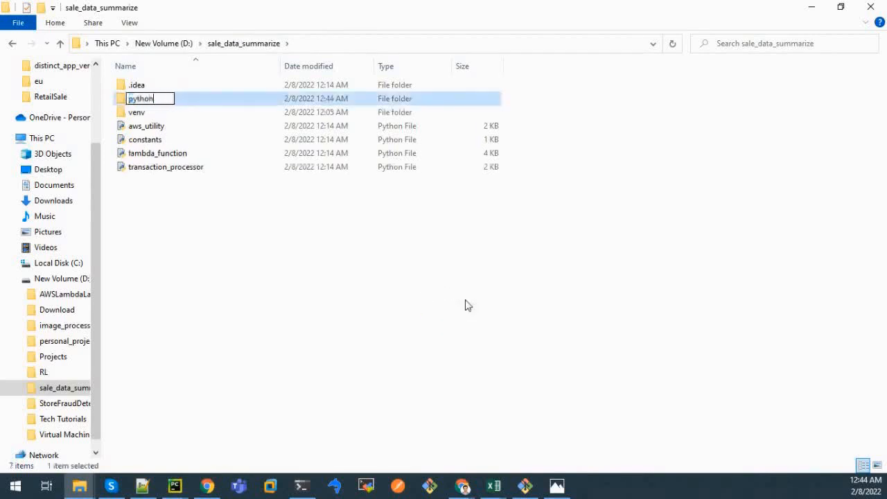
{"action": "key", "text": "Return"}
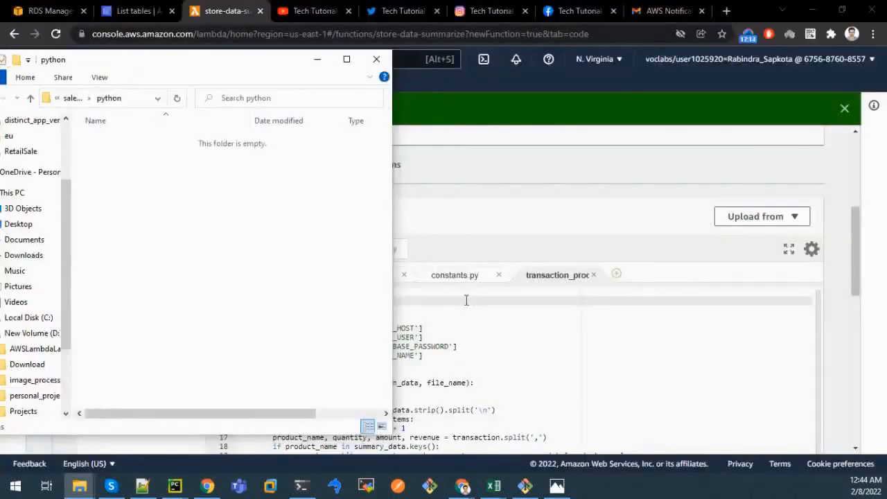
{"action": "left_click", "coordinate": [346, 59]}
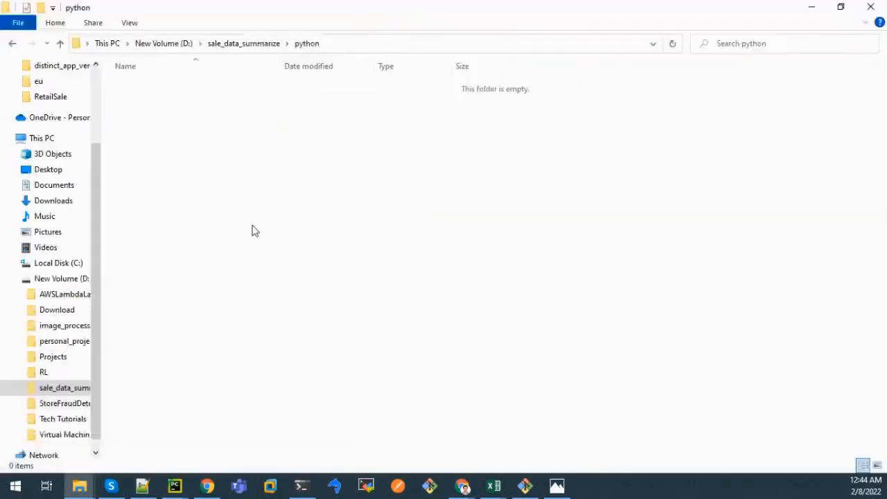
{"action": "key", "text": "ctrl+v"}
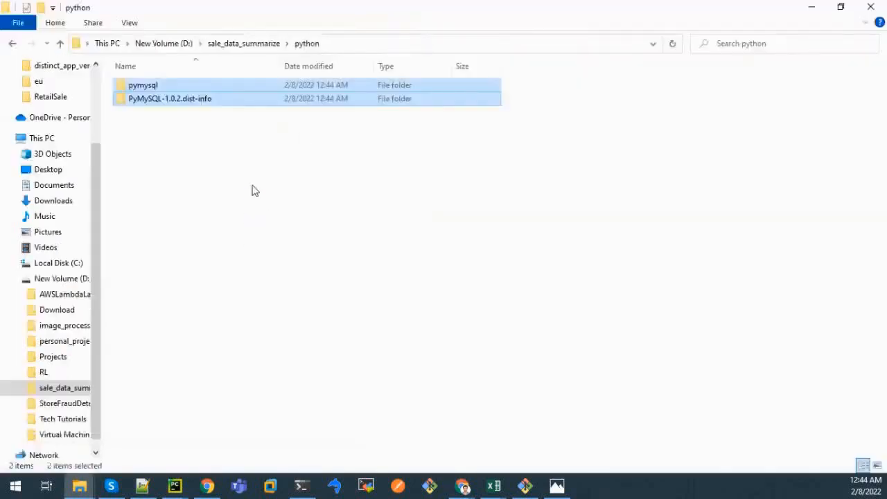
Compress the python folder in sale_data_summarize into python.zip using the ZIP archive format.
{"action": "left_click", "coordinate": [259, 46]}
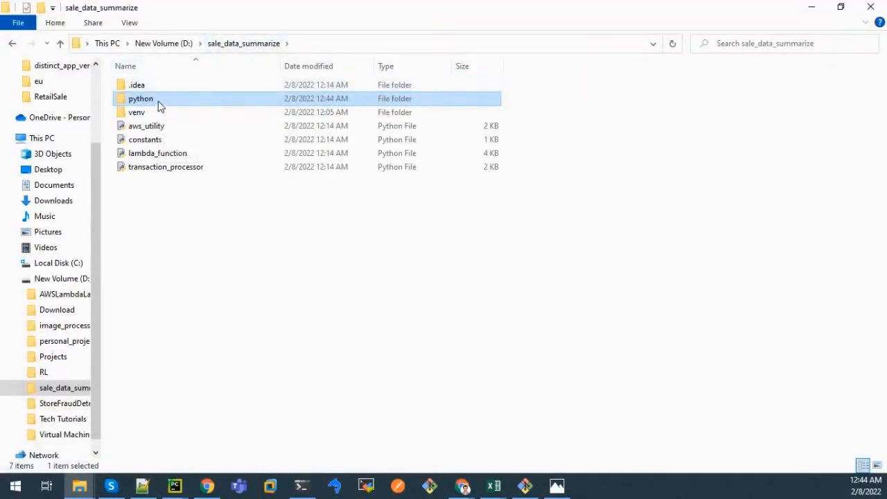
{"action": "right_click", "coordinate": [159, 101]}
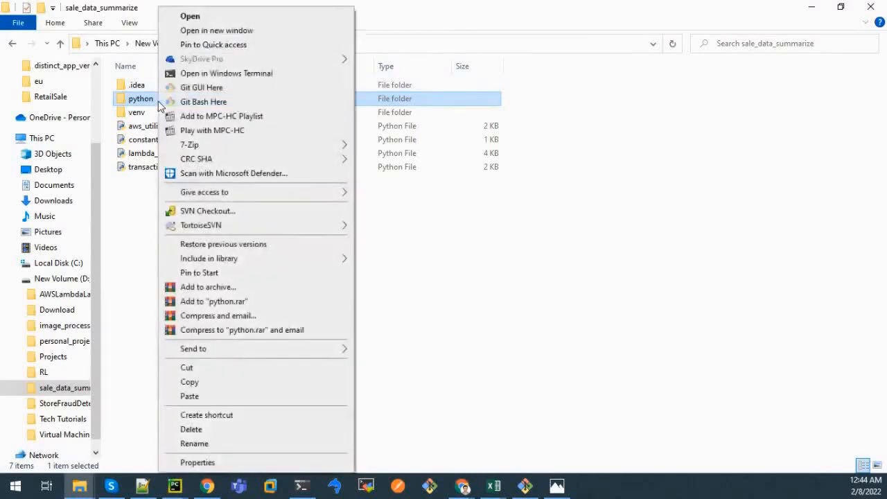
{"action": "left_click", "coordinate": [213, 286]}
{"action": "left_click", "coordinate": [392, 239]}
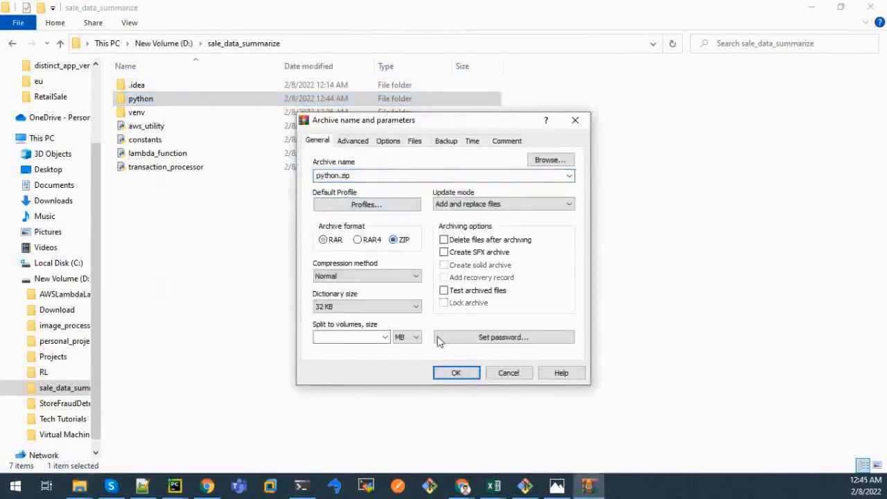
{"action": "left_click", "coordinate": [456, 372]}
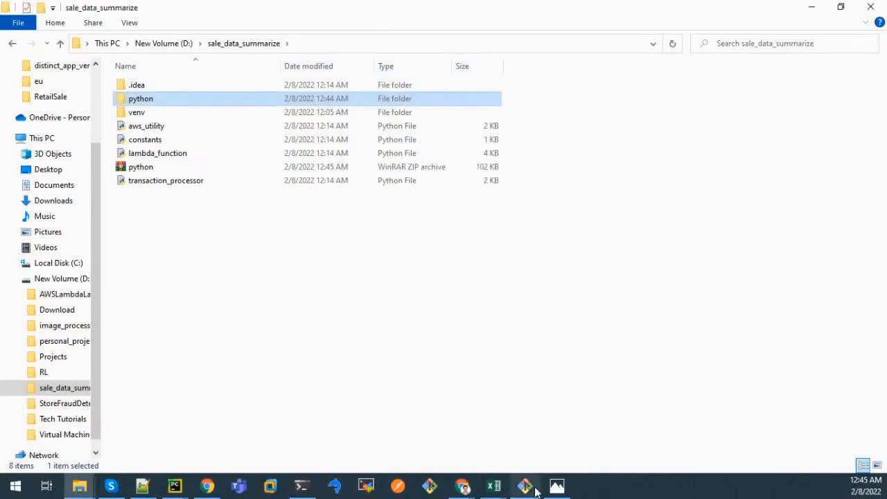
Return to the Lambda console in Chrome and open the creation form for a new Lambda layer.
{"action": "mouse_move", "coordinate": [462, 485]}
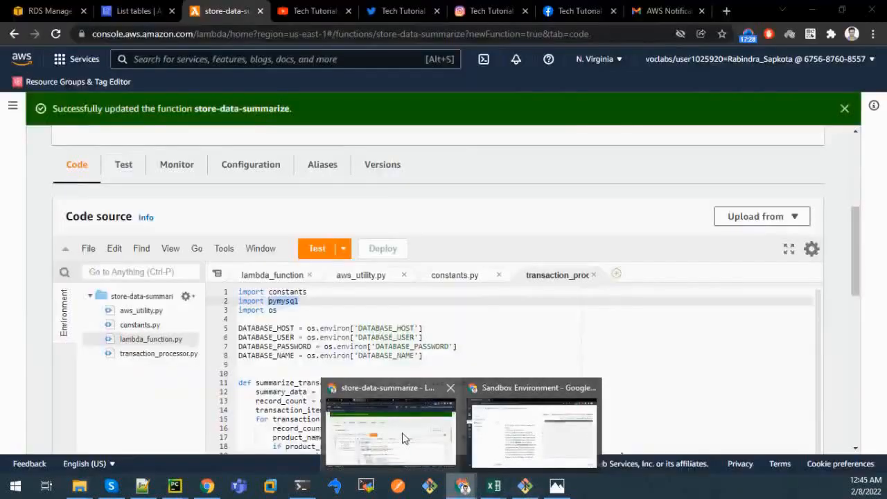
{"action": "left_click", "coordinate": [405, 437]}
{"action": "scroll", "coordinate": [186, 252], "scroll_direction": "up", "scroll_amount": 4}
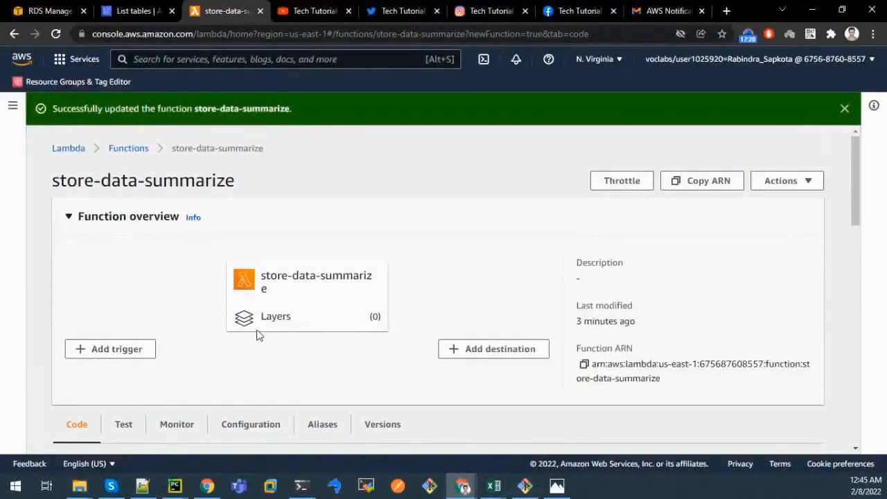
{"action": "left_click", "coordinate": [70, 148]}
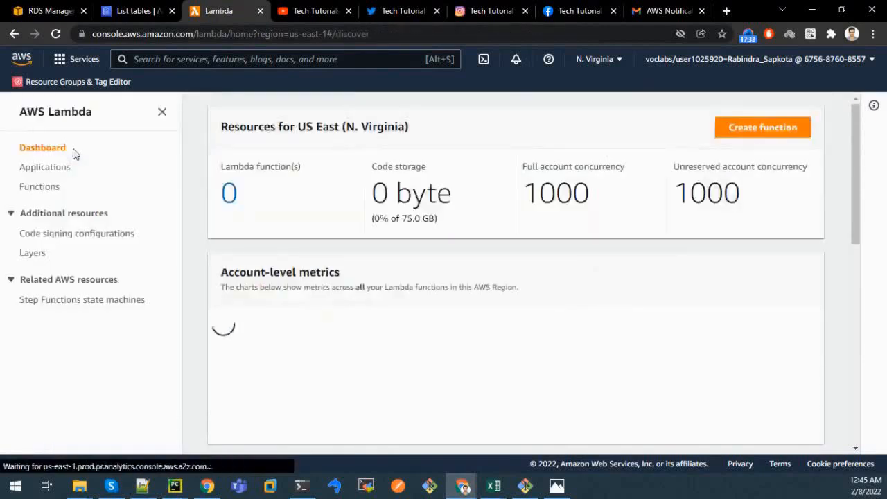
{"action": "left_click", "coordinate": [36, 253]}
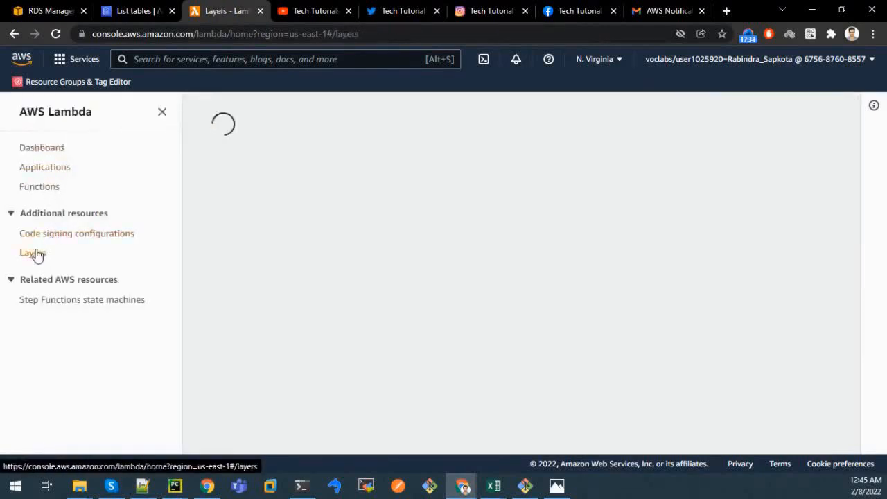
{"action": "left_click", "coordinate": [776, 152]}
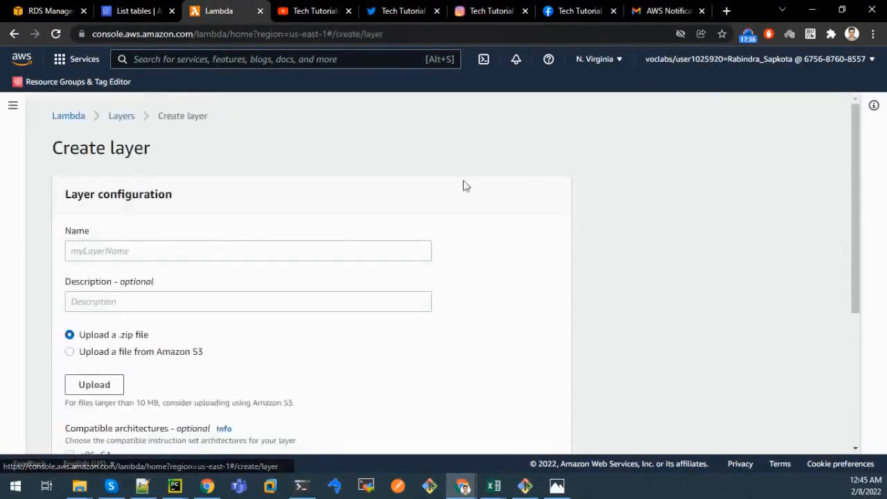
Name the layer pymysql and upload pymysql_layer.zip from the personal_project folder as its zip file.
{"action": "left_click", "coordinate": [208, 245]}
{"action": "type", "text": "Py"}
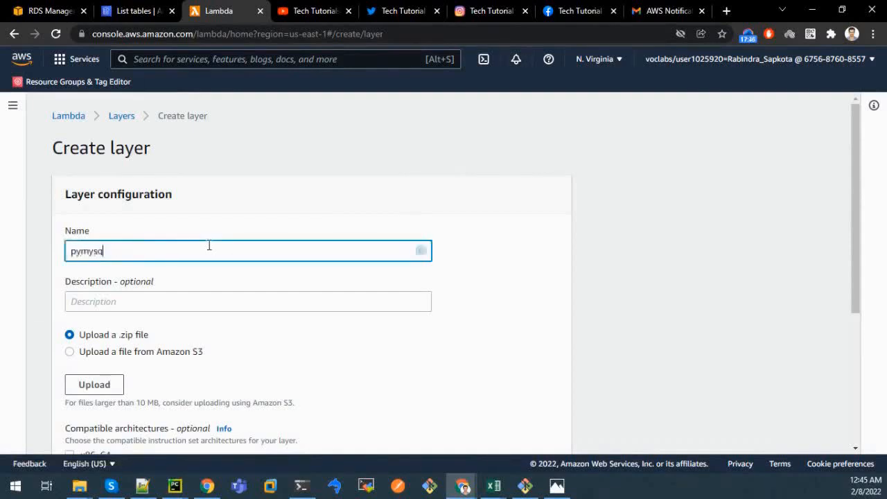
{"action": "scroll", "coordinate": [107, 298], "scroll_direction": "down", "scroll_amount": 1}
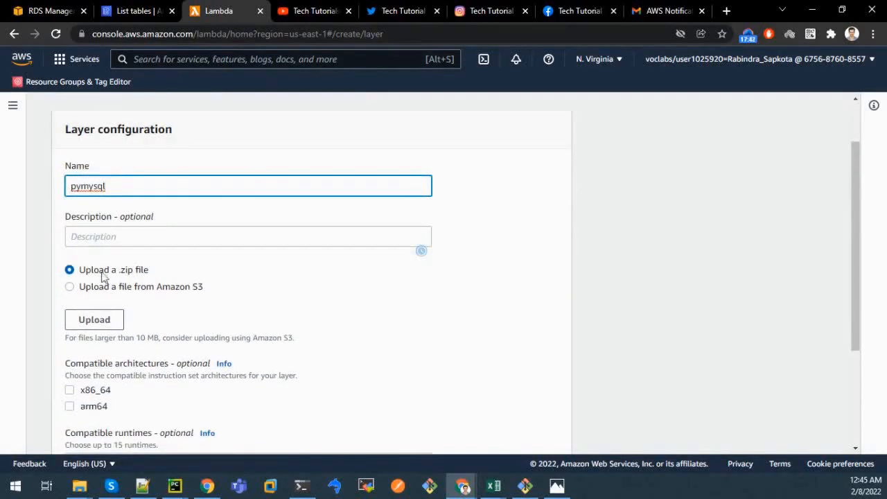
{"action": "left_click", "coordinate": [99, 327]}
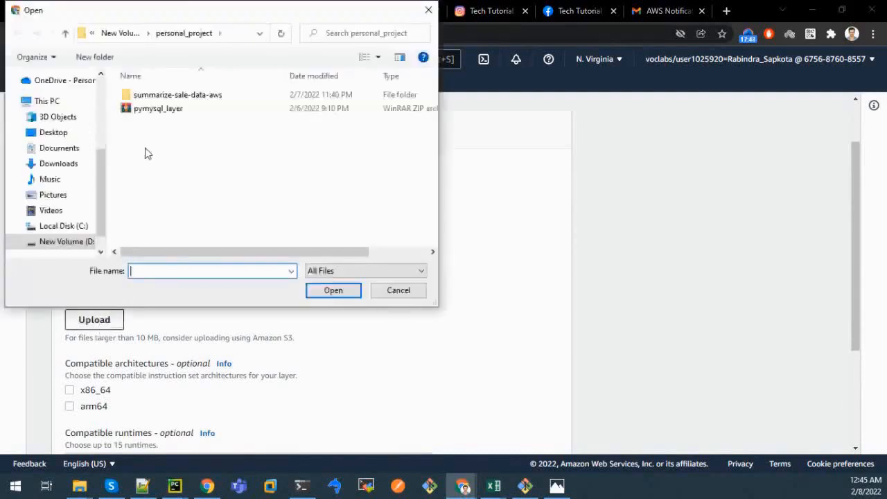
{"action": "left_click", "coordinate": [154, 111]}
{"action": "left_click", "coordinate": [330, 295]}
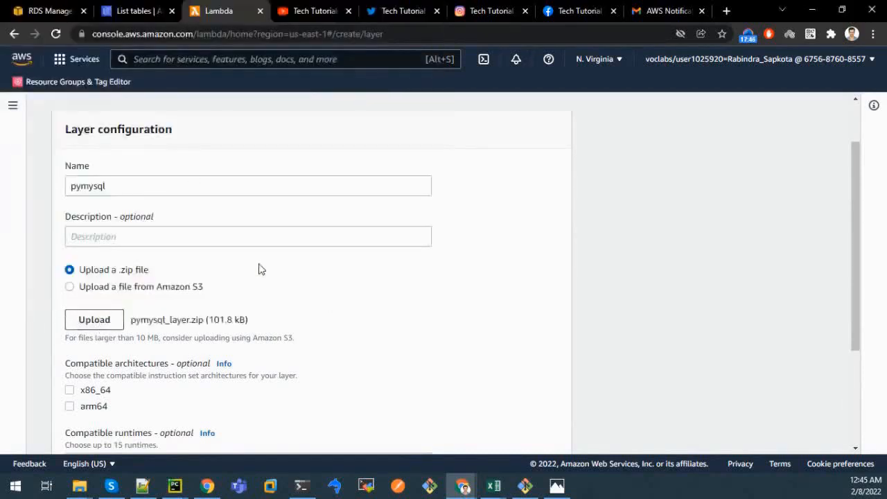
Set the layer's compatible runtimes to Python 3.6, 3.7, 3.8 and 3.9, and create the layer.
{"action": "scroll", "coordinate": [261, 269], "scroll_direction": "down", "scroll_amount": 2}
{"action": "left_click", "coordinate": [166, 335]}
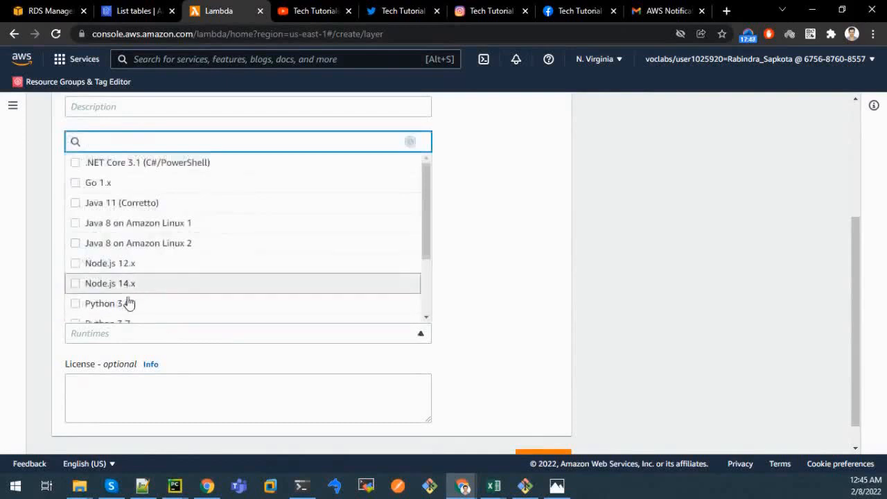
{"action": "scroll", "coordinate": [129, 303], "scroll_direction": "down", "scroll_amount": 2}
{"action": "left_click", "coordinate": [78, 299]}
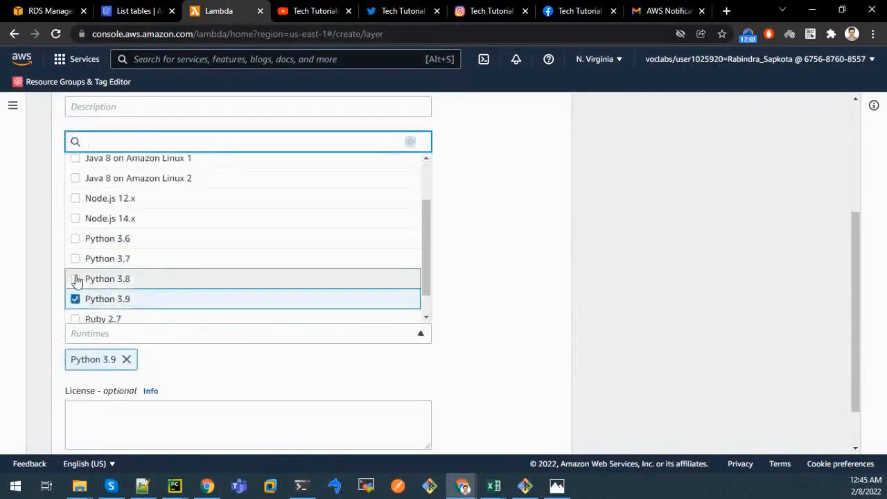
{"action": "left_click", "coordinate": [73, 278]}
{"action": "left_click", "coordinate": [74, 256]}
{"action": "left_click", "coordinate": [75, 239]}
{"action": "scroll", "coordinate": [173, 273], "scroll_direction": "down", "scroll_amount": 4}
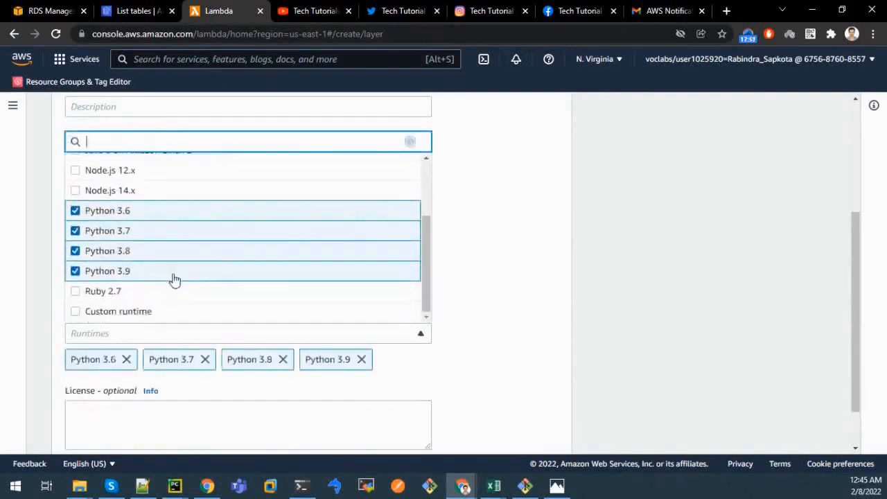
{"action": "left_click", "coordinate": [515, 300]}
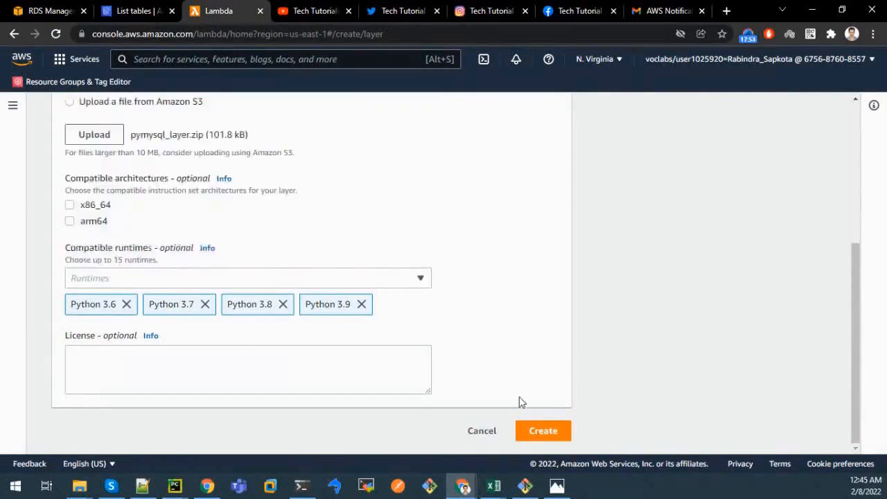
{"action": "left_click", "coordinate": [530, 429]}
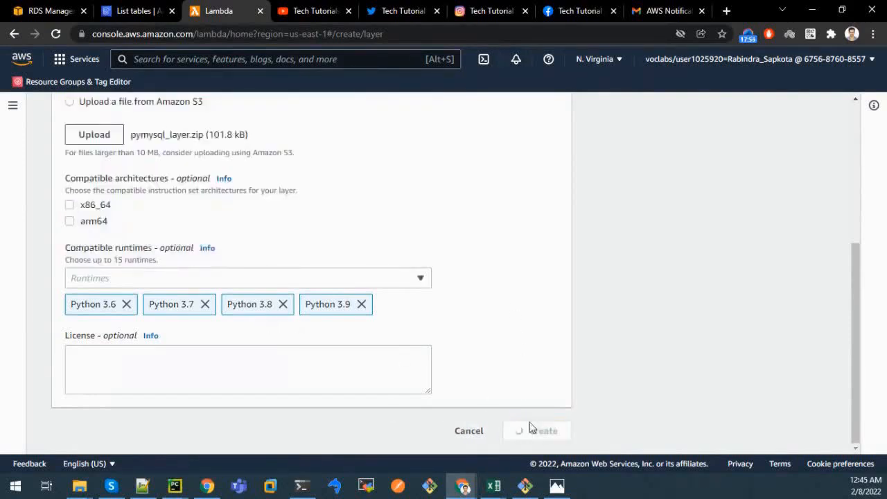
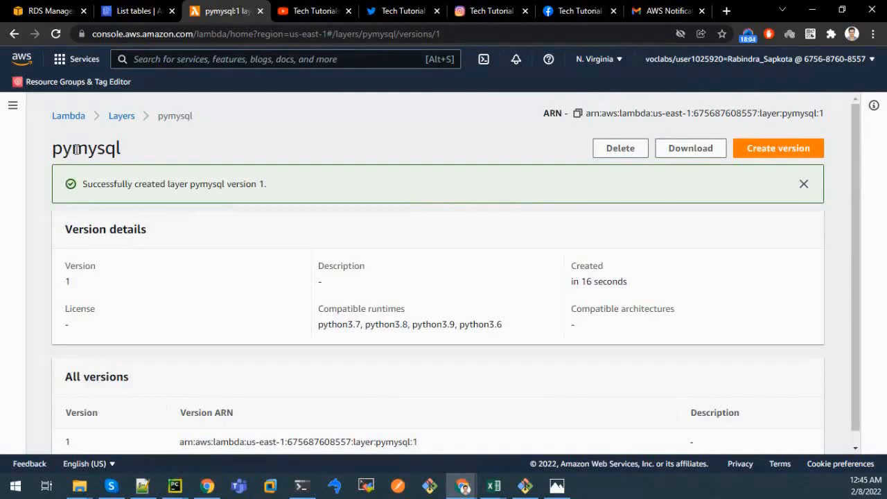
Leave the pymysql layer page and open the store-data-summarize function from the Lambda functions list.
{"action": "double_click", "coordinate": [76, 149]}
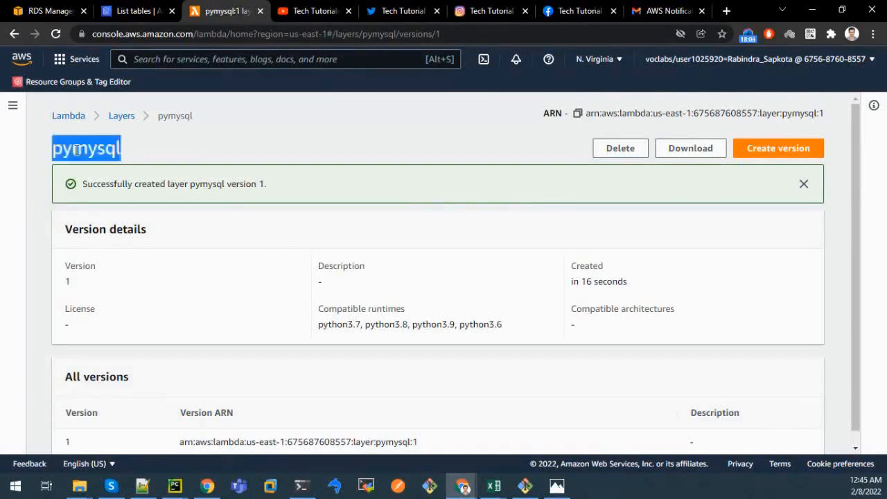
{"action": "left_click", "coordinate": [122, 116]}
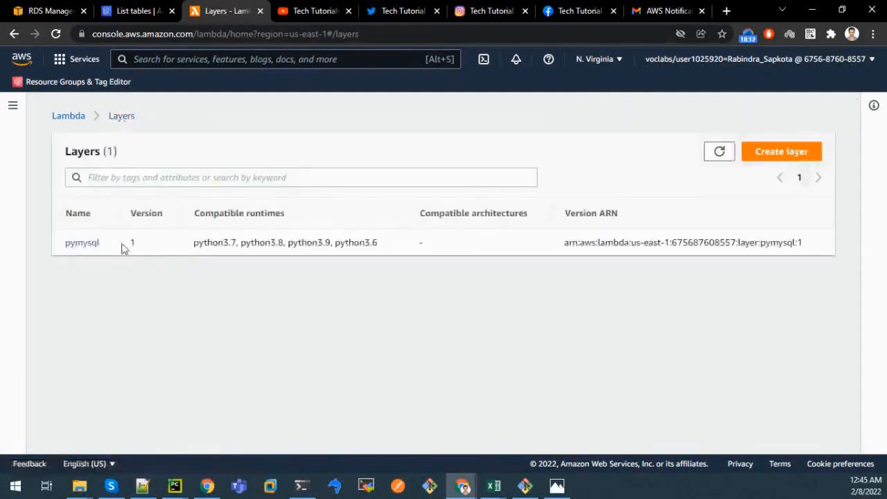
{"action": "left_click", "coordinate": [70, 117]}
{"action": "left_click", "coordinate": [231, 195]}
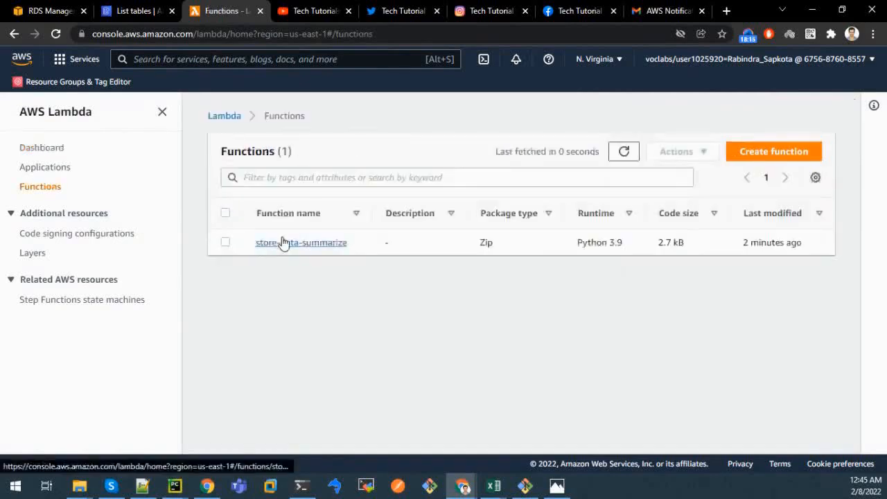
{"action": "left_click", "coordinate": [283, 242]}
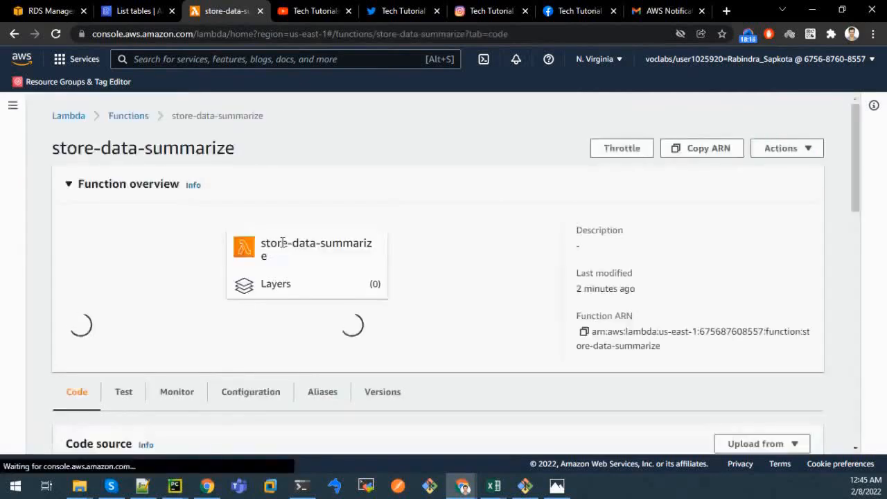
Add the custom layer pymysql, version 1, to the store-data-summarize function.
{"action": "scroll", "coordinate": [285, 260], "scroll_direction": "down", "scroll_amount": 1}
{"action": "scroll", "coordinate": [275, 228], "scroll_direction": "down", "scroll_amount": 8}
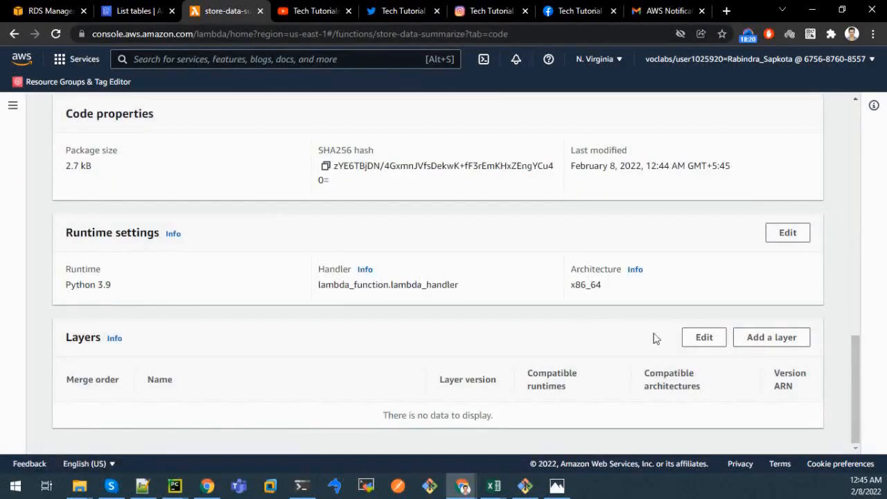
{"action": "left_click", "coordinate": [769, 338]}
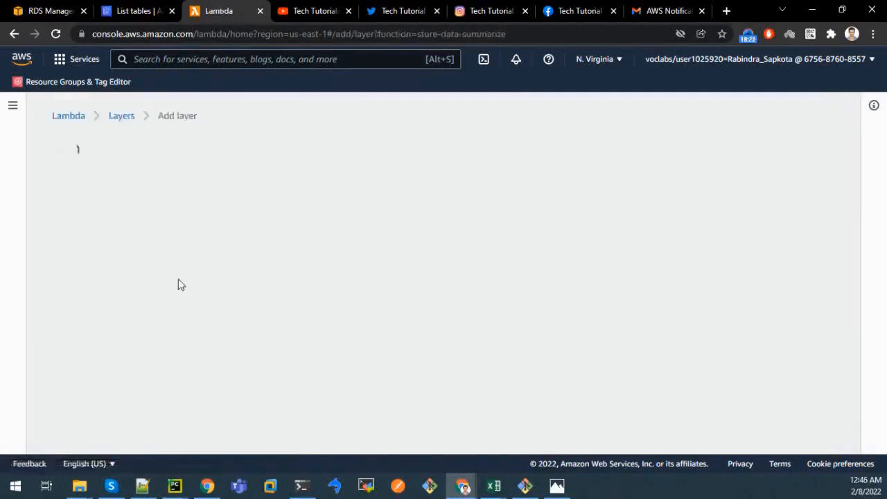
{"action": "scroll", "coordinate": [178, 281], "scroll_direction": "down", "scroll_amount": 1}
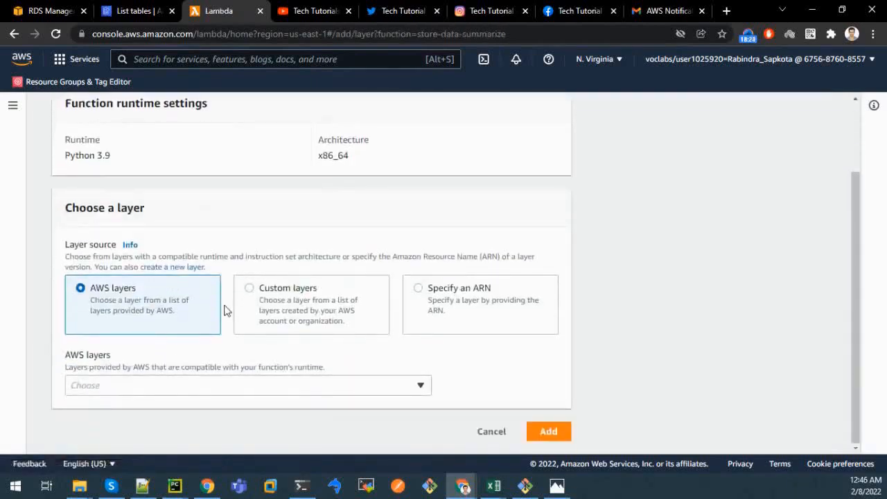
{"action": "left_click", "coordinate": [248, 296]}
{"action": "left_click", "coordinate": [183, 382]}
{"action": "left_click", "coordinate": [174, 368]}
{"action": "scroll", "coordinate": [412, 336], "scroll_direction": "down", "scroll_amount": 1}
{"action": "left_click", "coordinate": [382, 384]}
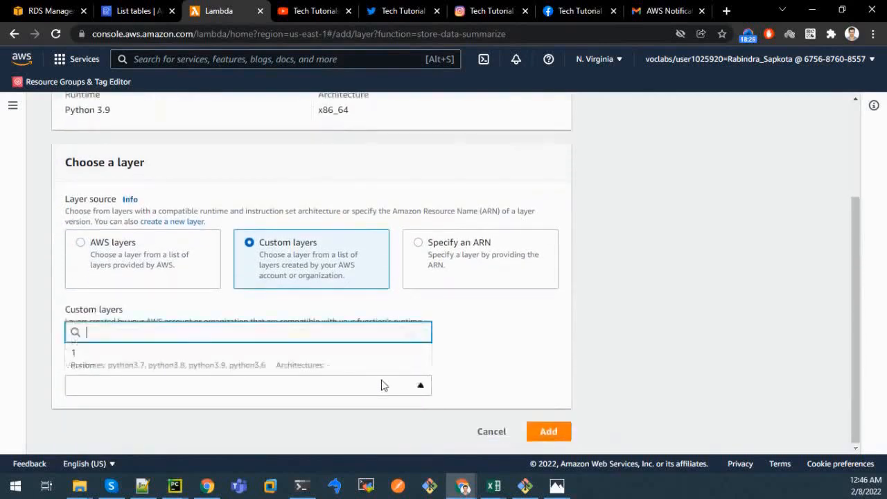
{"action": "left_click", "coordinate": [242, 355]}
{"action": "left_click", "coordinate": [544, 432]}
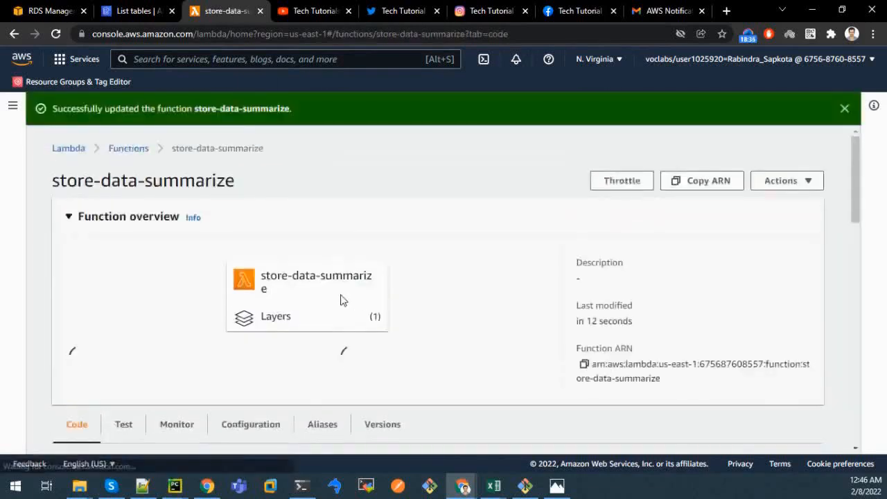
Review the environment lookups at the start of lambda_function and open the function's environment variables configuration.
{"action": "scroll", "coordinate": [319, 316], "scroll_direction": "down", "scroll_amount": 2}
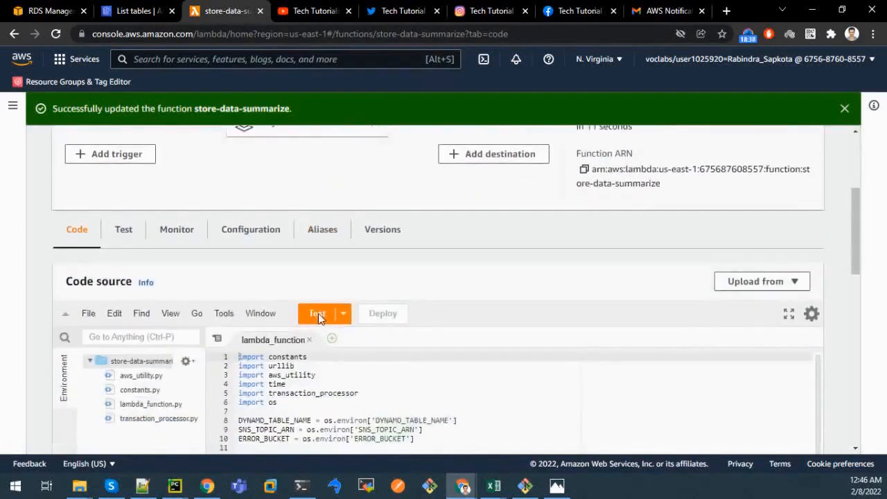
{"action": "scroll", "coordinate": [318, 313], "scroll_direction": "down", "scroll_amount": 1}
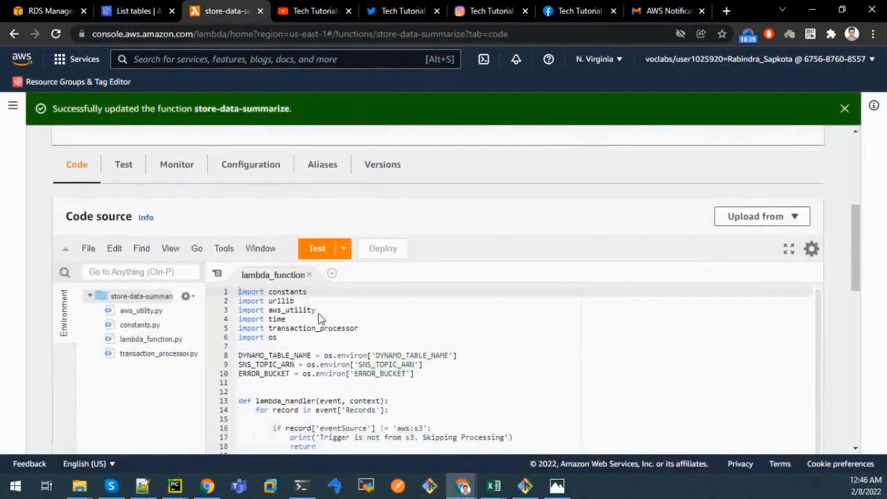
{"action": "left_click", "coordinate": [334, 356]}
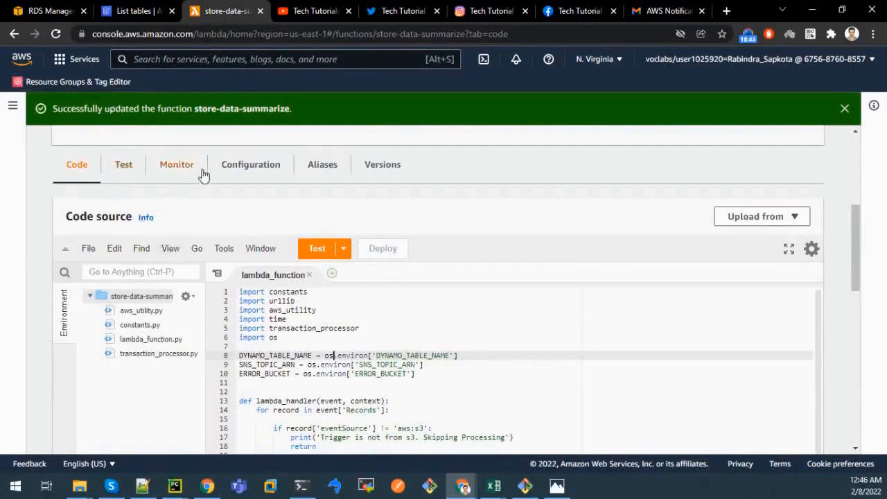
{"action": "scroll", "coordinate": [255, 191], "scroll_direction": "up", "scroll_amount": 1}
{"action": "left_click", "coordinate": [249, 238]}
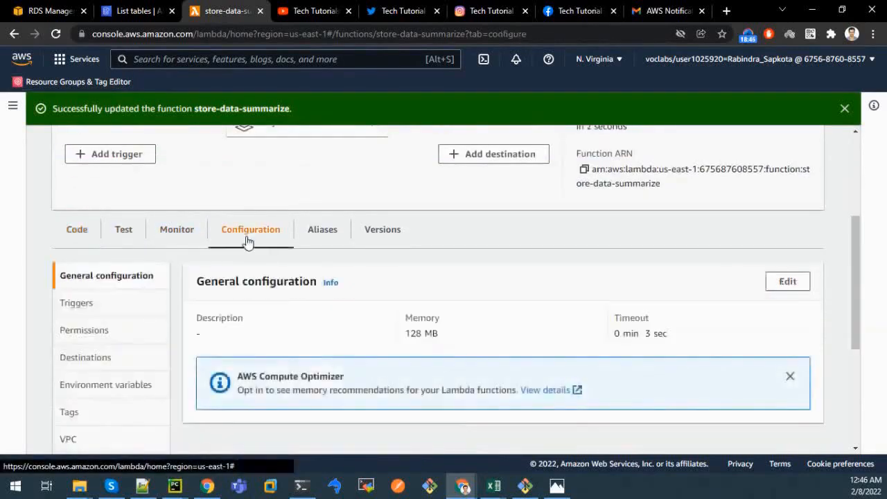
{"action": "scroll", "coordinate": [248, 240], "scroll_direction": "down", "scroll_amount": 1}
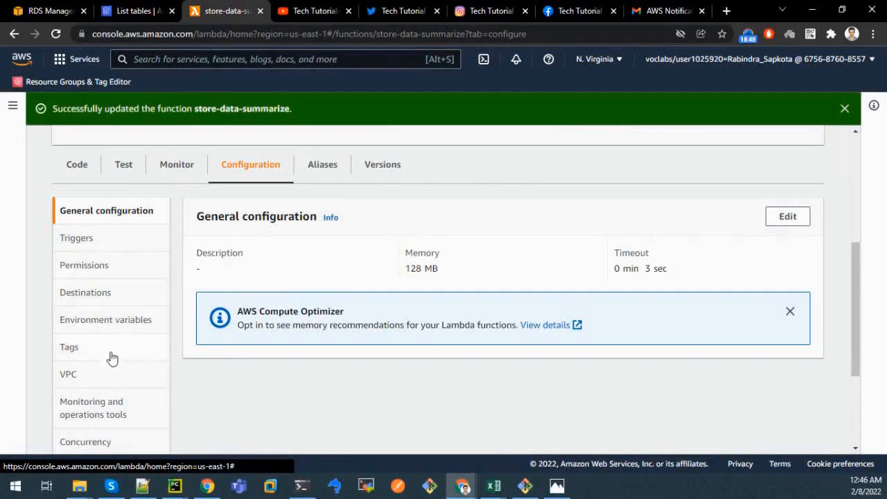
{"action": "left_click", "coordinate": [115, 323]}
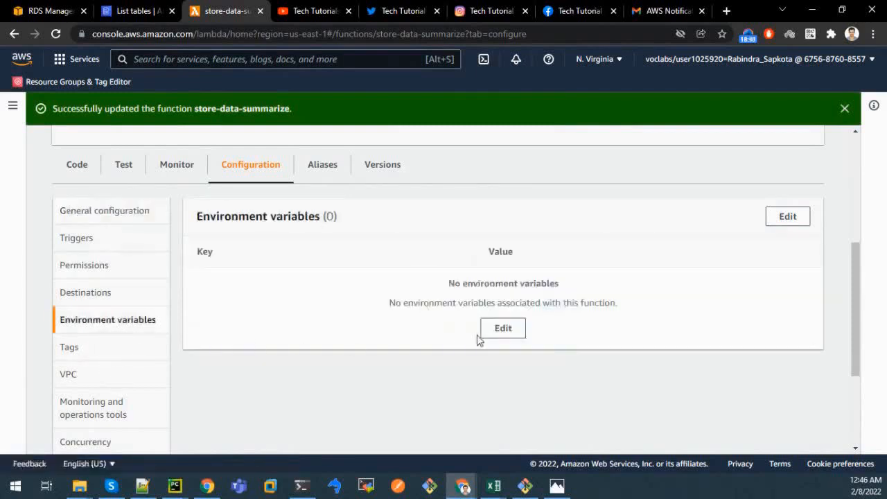
Copy the key DYNAMO_TABLE_NAME from its os.environ lookup in lambda_function, leaving the code unmodified.
{"action": "left_click", "coordinate": [79, 166]}
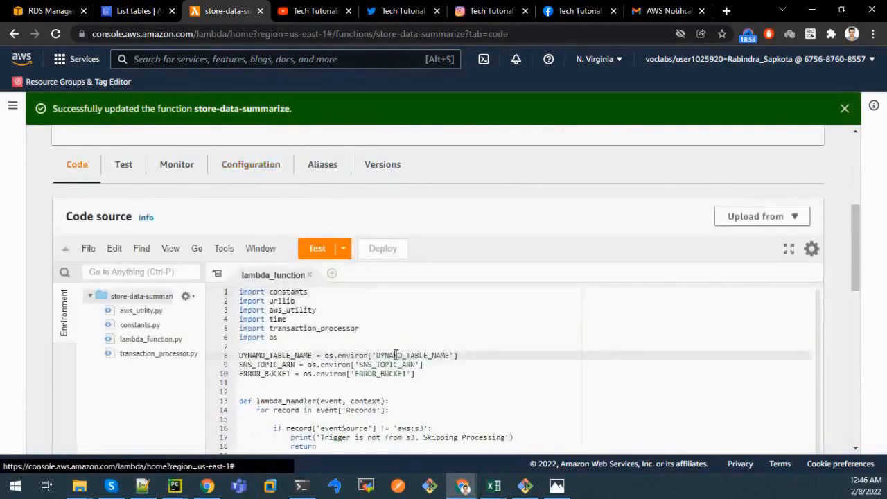
{"action": "double_click", "coordinate": [397, 355]}
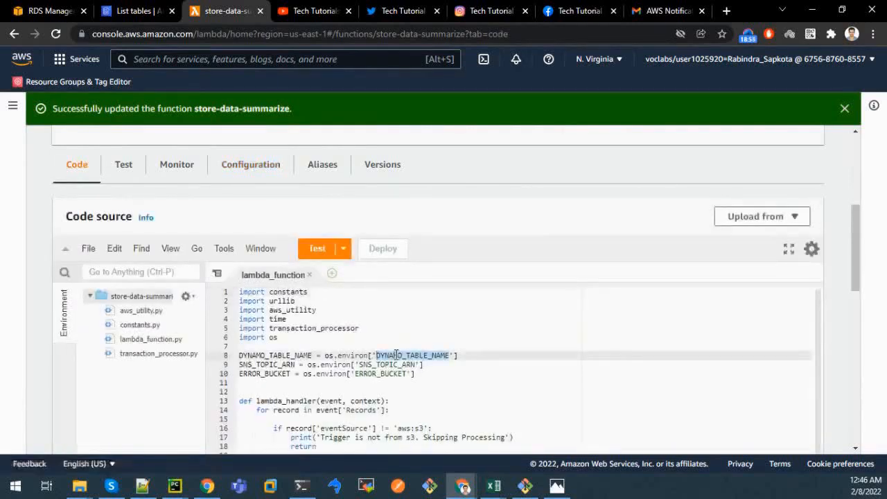
{"action": "type", "text": "cccc"}
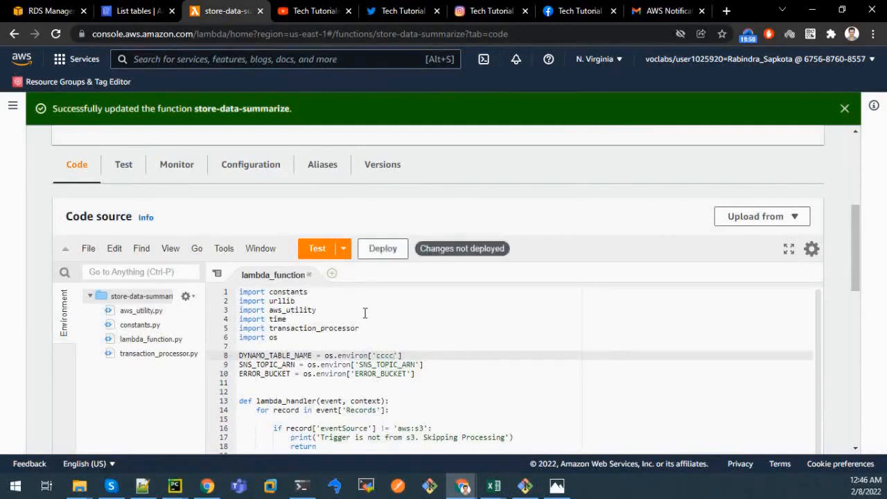
{"action": "key", "text": "ctrl+z"}
{"action": "key", "text": "ctrl+c"}
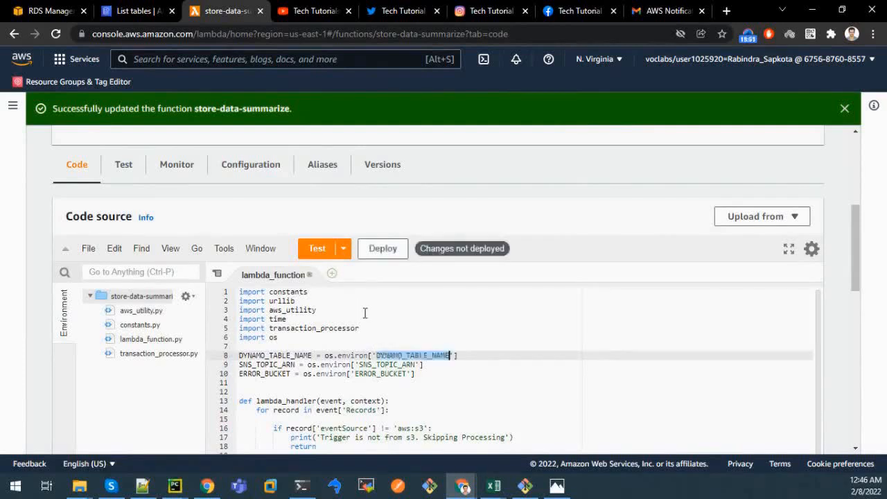
Add an environment variable to the function with the key DYNAMO_TABLE_NAME.
{"action": "left_click", "coordinate": [250, 168]}
{"action": "left_click", "coordinate": [480, 332]}
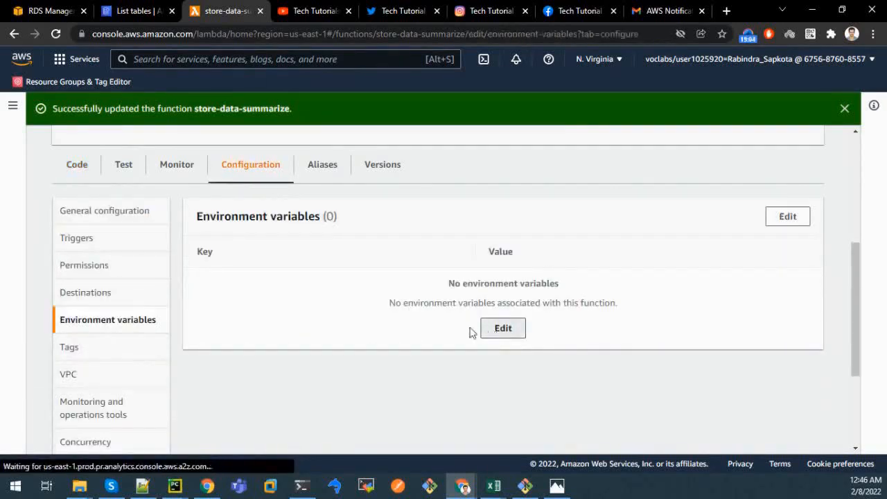
{"action": "left_click", "coordinate": [127, 311]}
{"action": "left_click", "coordinate": [146, 295]}
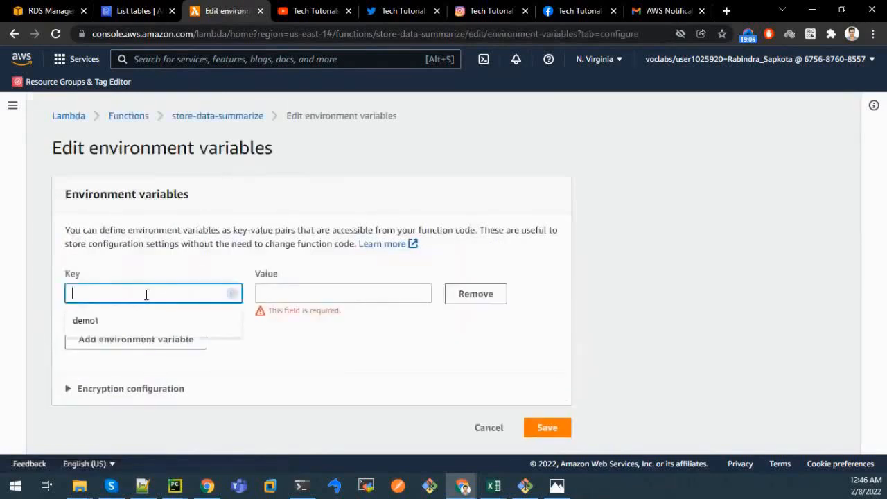
{"action": "key", "text": "ctrl+v"}
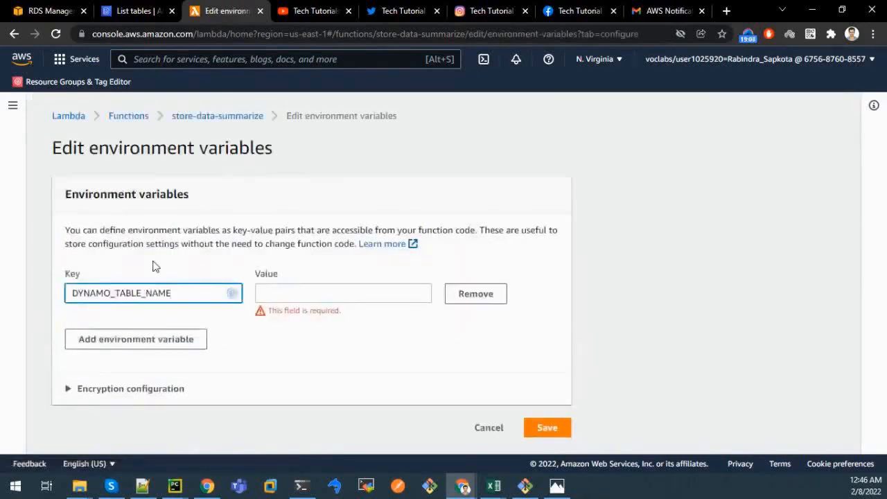
Copy the table name teech-tutorial-sale-summarize-dynamo-table from the DynamoDB tables list and paste it as the value of DYNAMO_TABLE_NAME.
{"action": "left_click", "coordinate": [129, 11]}
{"action": "left_click_drag", "start_coordinate": [370, 331], "coordinate": [506, 329]}
{"action": "left_click_drag", "start_coordinate": [452, 366], "coordinate": [255, 360]}
{"action": "right_click", "coordinate": [285, 361]}
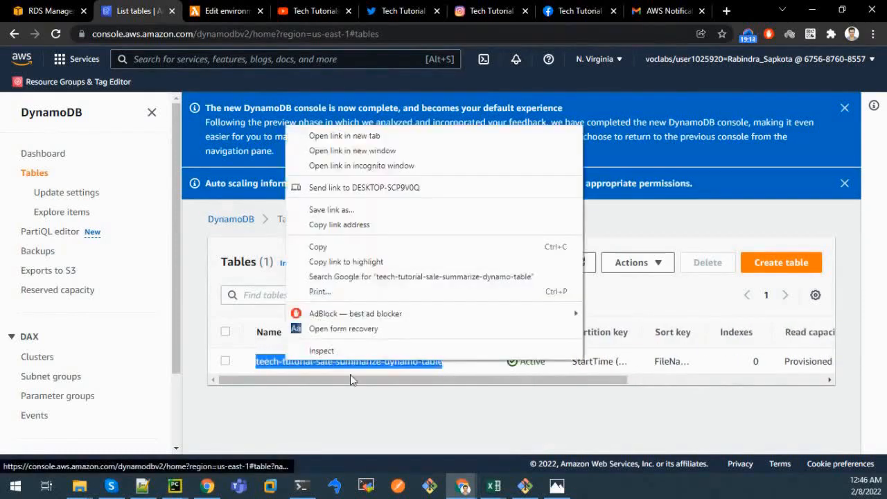
{"action": "left_click", "coordinate": [338, 247]}
{"action": "left_click", "coordinate": [223, 11]}
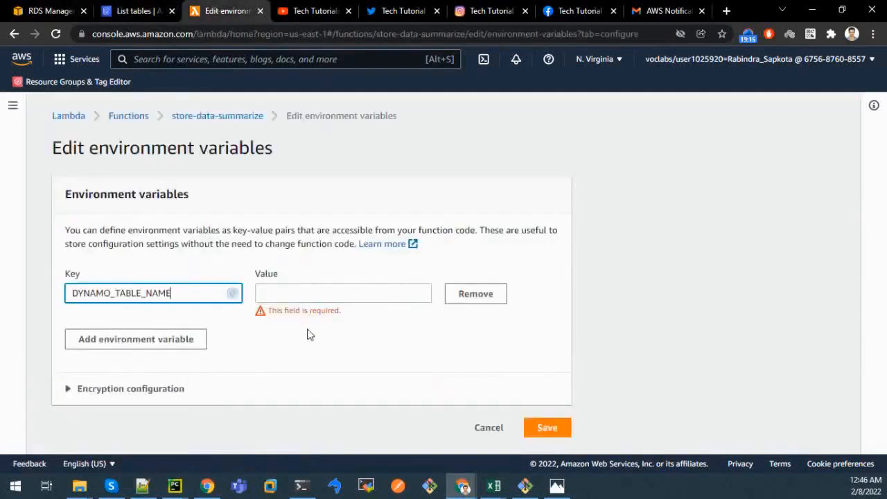
{"action": "left_click", "coordinate": [294, 289]}
{"action": "key", "text": "ctrl+v"}
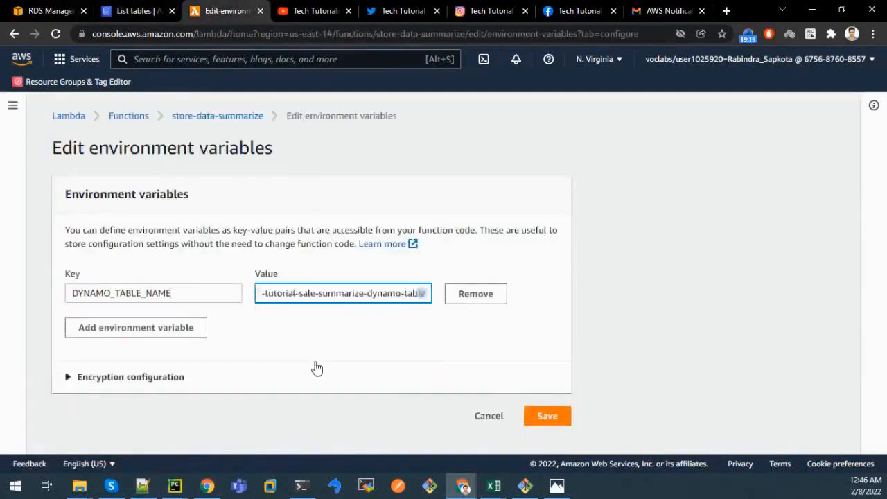
Add an extra environment variable row, remove it while empty, and save the function's environment variables.
{"action": "left_click", "coordinate": [154, 331]}
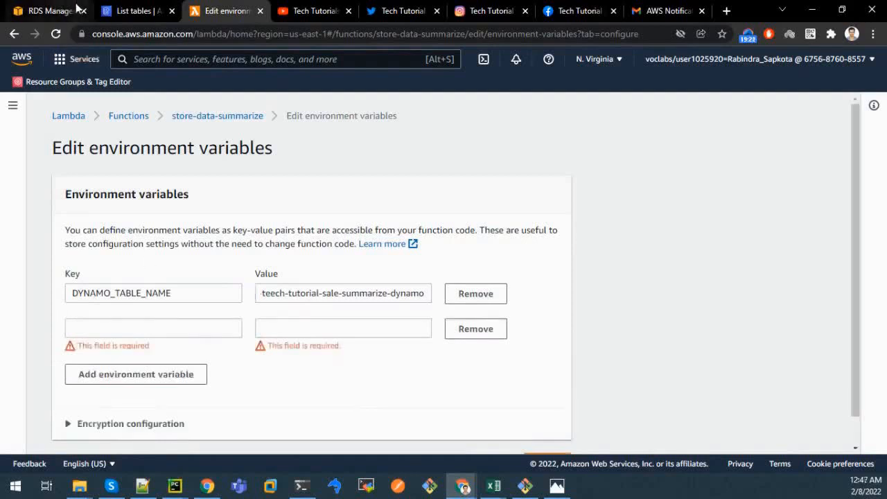
{"action": "scroll", "coordinate": [435, 368], "scroll_direction": "down", "scroll_amount": 1}
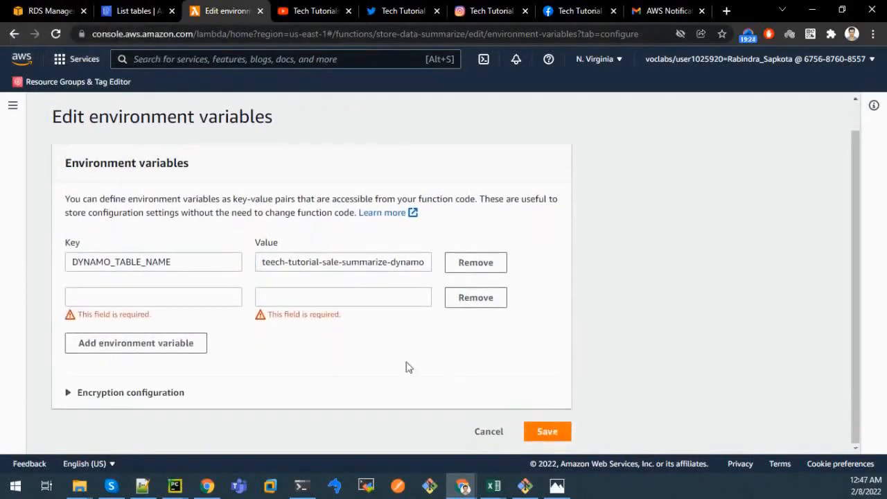
{"action": "left_click", "coordinate": [452, 304]}
{"action": "left_click", "coordinate": [547, 422]}
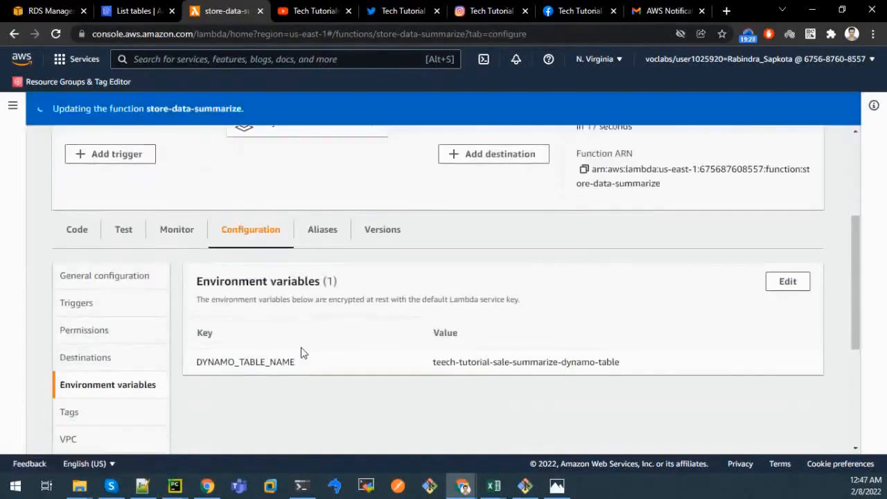
Copy the key SNS_TOPIC_ARN from its os.environ lookup in the function's code.
{"action": "left_click", "coordinate": [84, 232]}
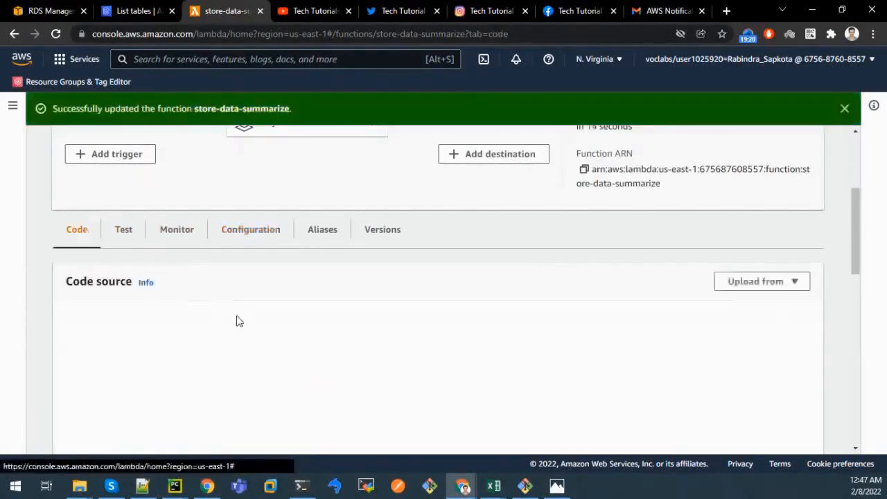
{"action": "scroll", "coordinate": [320, 419], "scroll_direction": "down", "scroll_amount": 1}
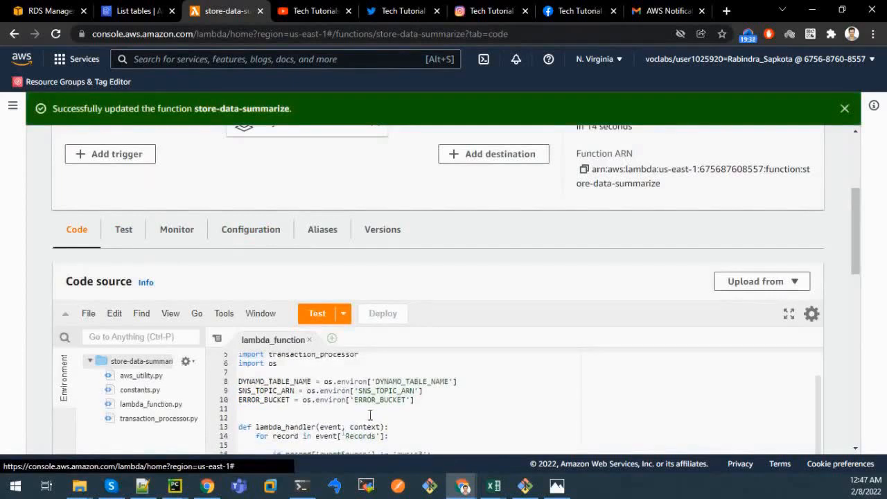
{"action": "double_click", "coordinate": [381, 391]}
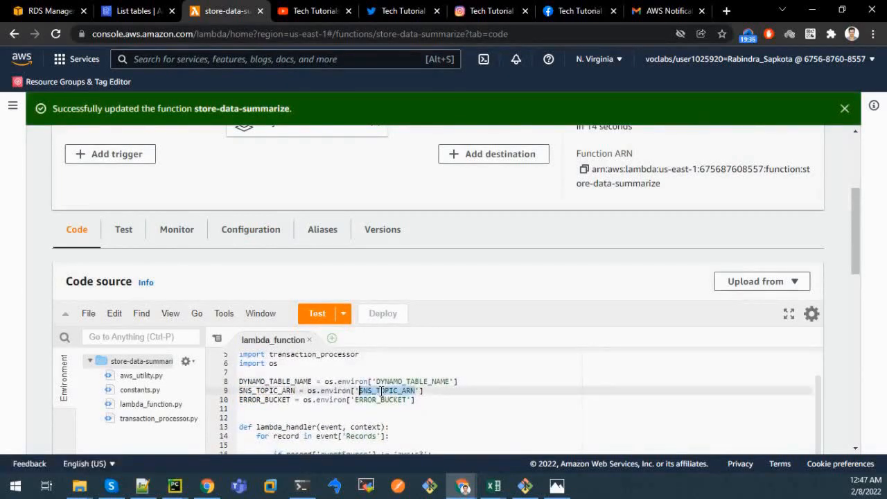
{"action": "scroll", "coordinate": [366, 370], "scroll_direction": "down", "scroll_amount": 1}
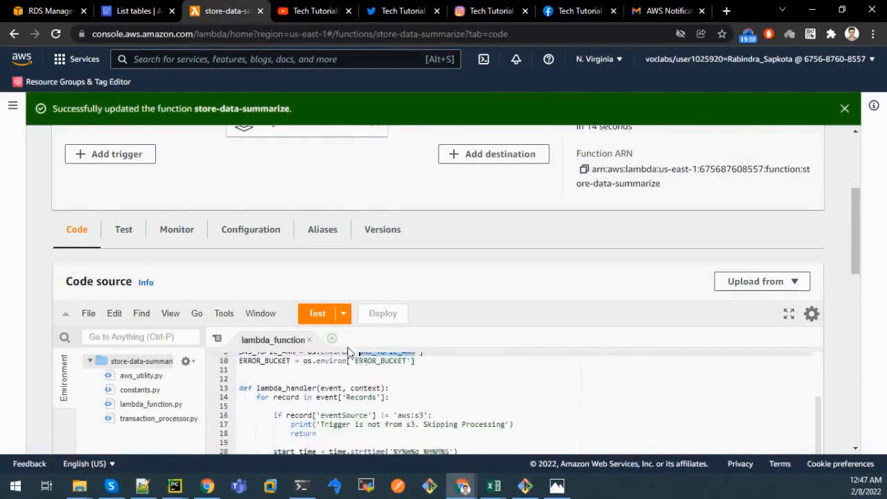
Add a second environment variable to the function with the key SNS_TOPIC_ARN.
{"action": "left_click", "coordinate": [234, 229]}
{"action": "scroll", "coordinate": [223, 300], "scroll_direction": "down", "scroll_amount": 2}
{"action": "left_click", "coordinate": [790, 220]}
{"action": "left_click", "coordinate": [148, 331]}
{"action": "left_click", "coordinate": [148, 337]}
{"action": "key", "text": "ctrl+v"}
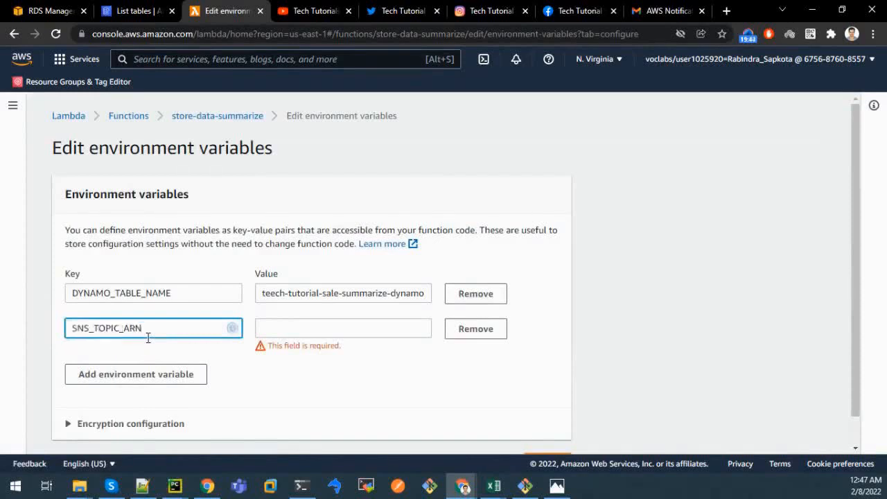
Search the AWS services for sns and open the topics list of Simple Notification Service.
{"action": "left_click", "coordinate": [131, 9]}
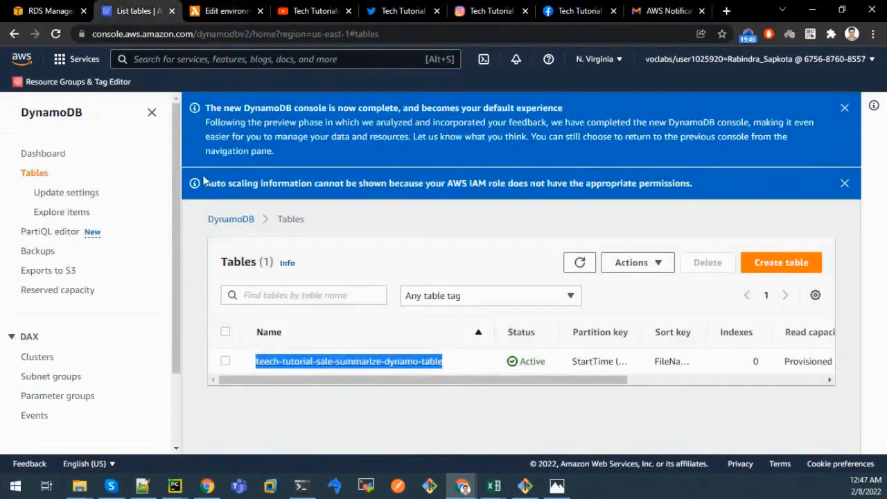
{"action": "left_click", "coordinate": [176, 60]}
{"action": "type", "text": "sns"}
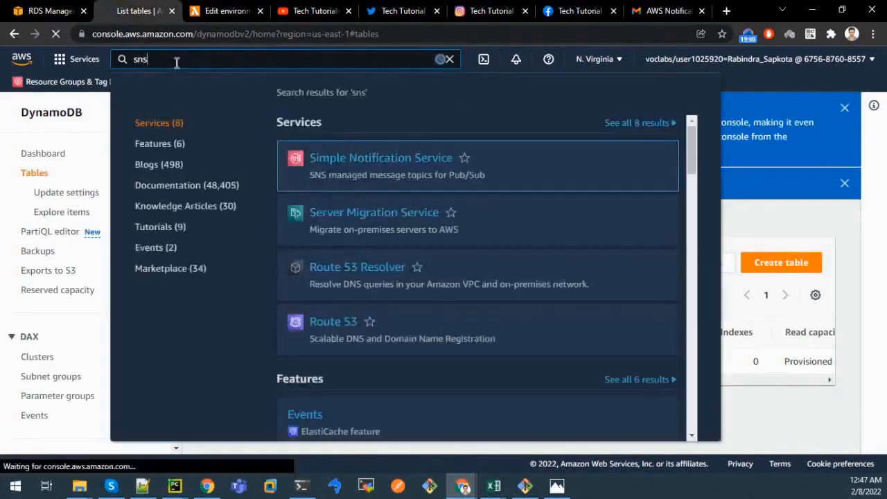
{"action": "left_click", "coordinate": [310, 186]}
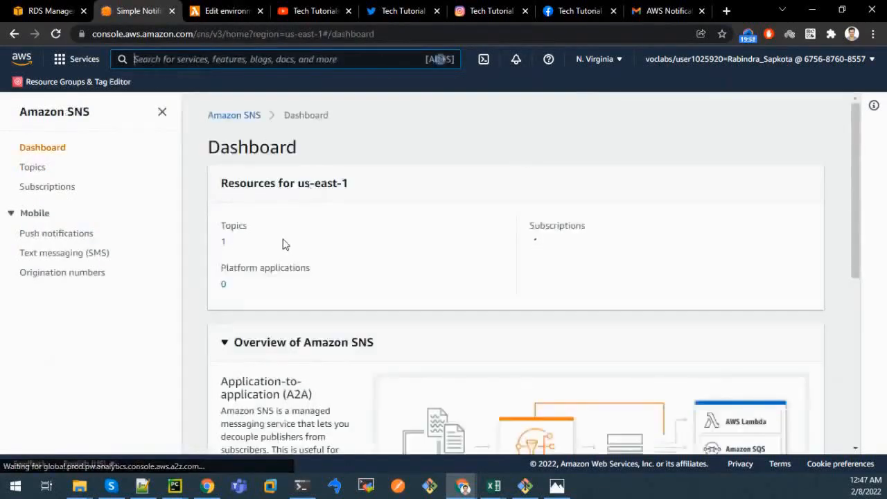
{"action": "left_click", "coordinate": [226, 246]}
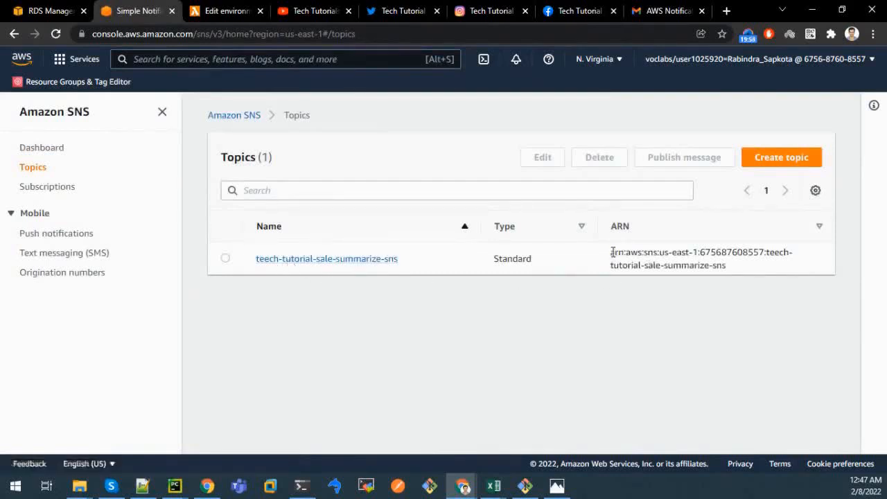
Copy the ARN of the teech-tutorial-sale-summarize-sns topic, paste it as the value of SNS_TOPIC_ARN, and save the environment variables.
{"action": "left_click_drag", "start_coordinate": [613, 252], "coordinate": [720, 266]}
{"action": "right_click", "coordinate": [712, 265]}
{"action": "left_click", "coordinate": [688, 263]}
{"action": "left_click", "coordinate": [196, 10]}
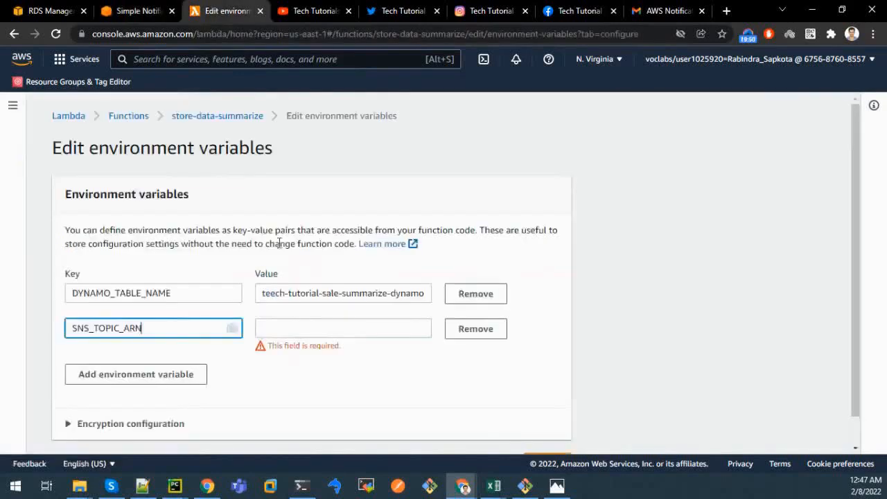
{"action": "left_click", "coordinate": [311, 330]}
{"action": "key", "text": "ctrl+v"}
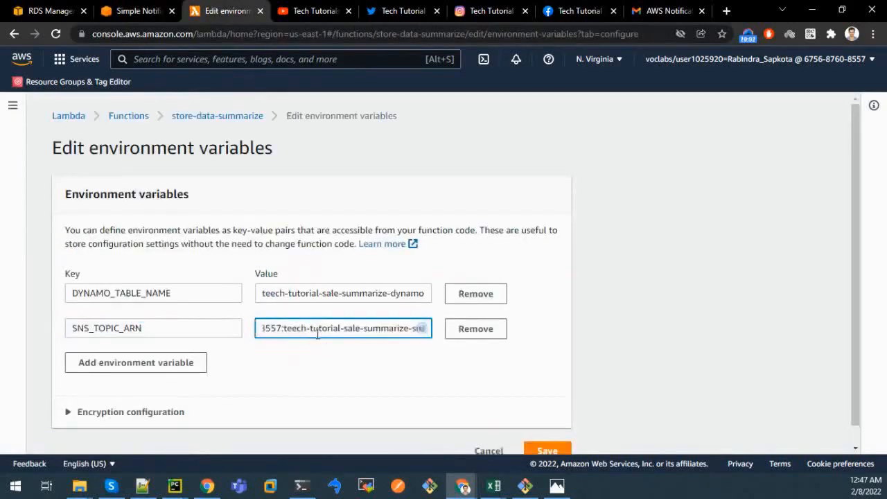
{"action": "scroll", "coordinate": [526, 392], "scroll_direction": "down", "scroll_amount": 1}
{"action": "left_click", "coordinate": [539, 428]}
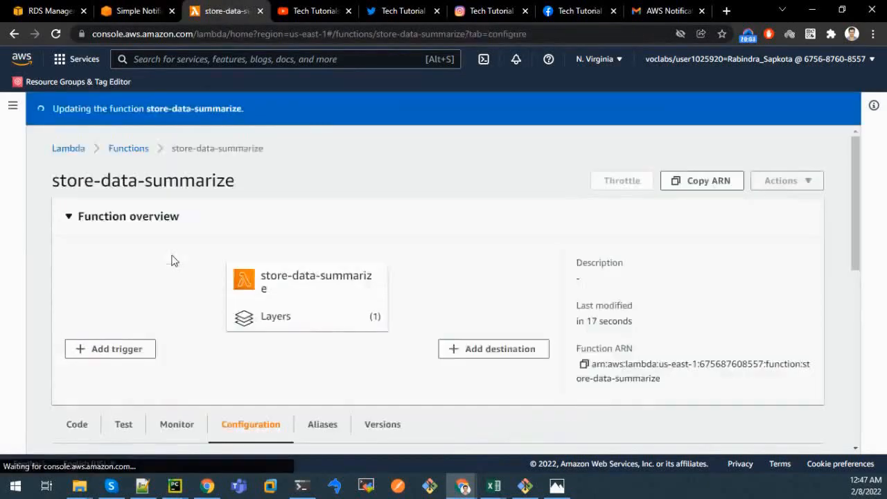
Copy the key ERROR_BUCKET from its os.environ lookup in the function's code.
{"action": "scroll", "coordinate": [178, 340], "scroll_direction": "down", "scroll_amount": 3}
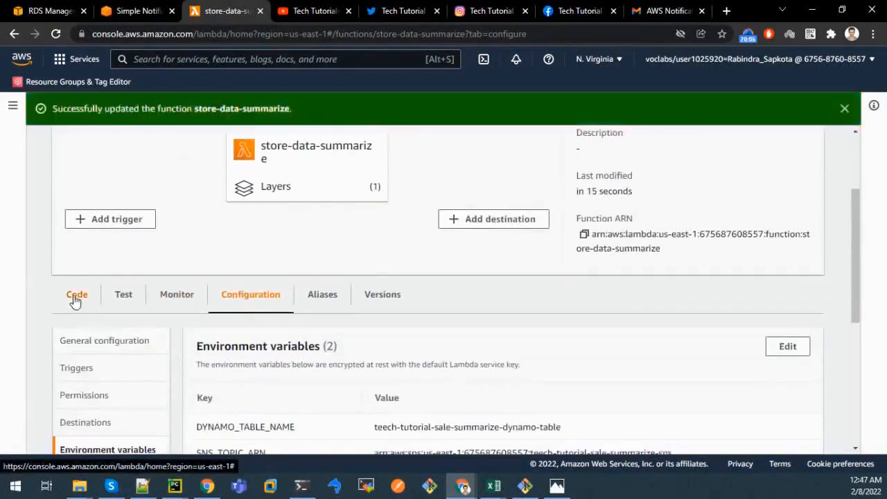
{"action": "left_click", "coordinate": [76, 297]}
{"action": "scroll", "coordinate": [207, 339], "scroll_direction": "down", "scroll_amount": 2}
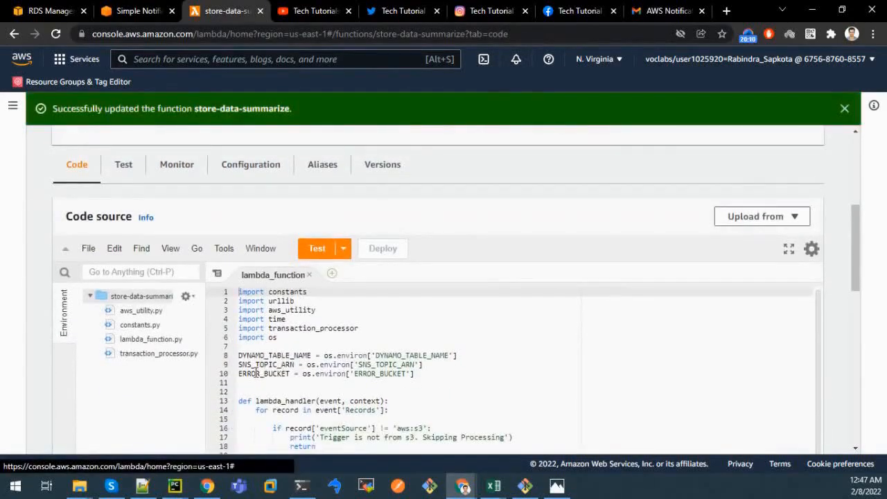
{"action": "double_click", "coordinate": [377, 374]}
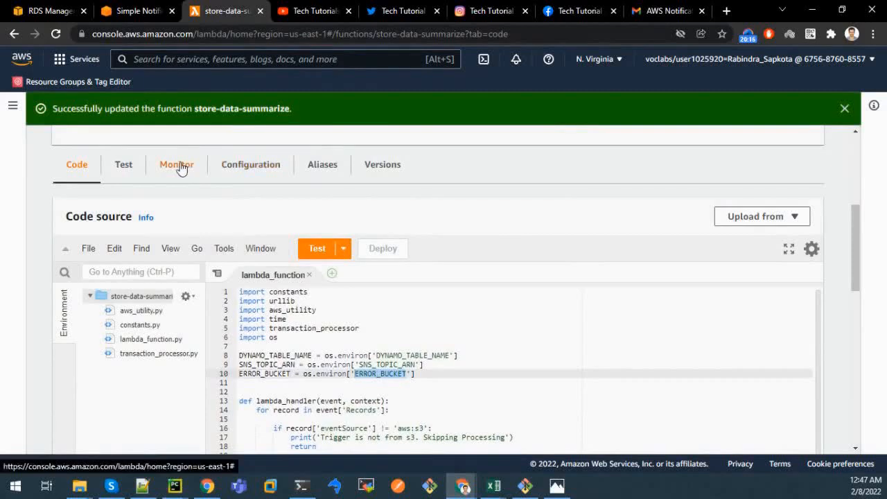
Add a third environment variable to the function with the key ERROR_BUCKET.
{"action": "left_click", "coordinate": [242, 168]}
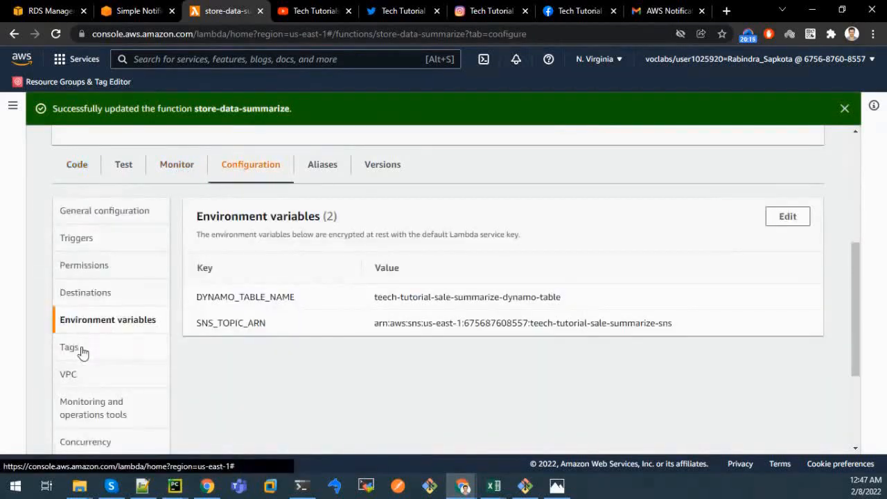
{"action": "left_click", "coordinate": [787, 216]}
{"action": "left_click", "coordinate": [132, 367]}
{"action": "left_click", "coordinate": [134, 365]}
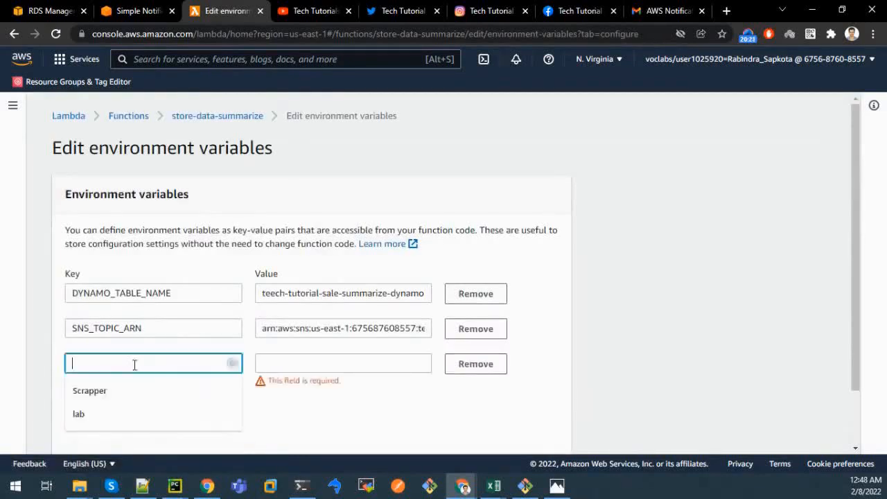
{"action": "key", "text": "ctrl+v"}
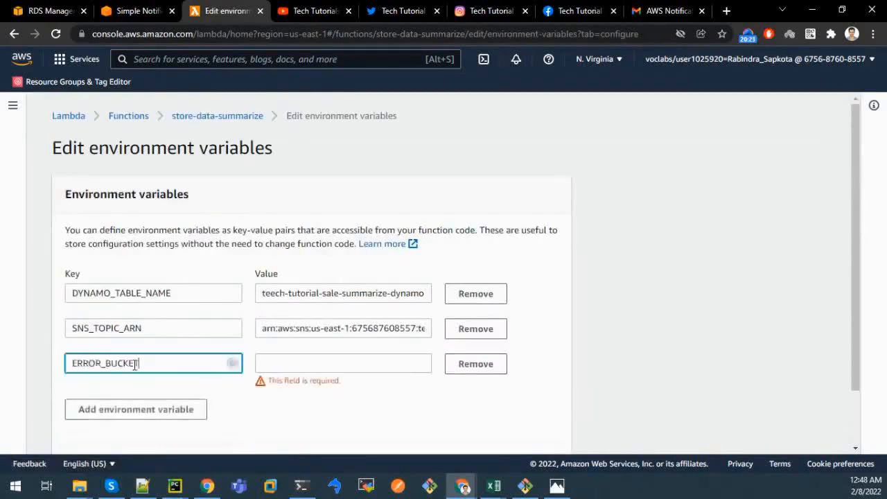
Search the AWS services for s3 and open the S3 buckets list.
{"action": "left_click", "coordinate": [124, 7]}
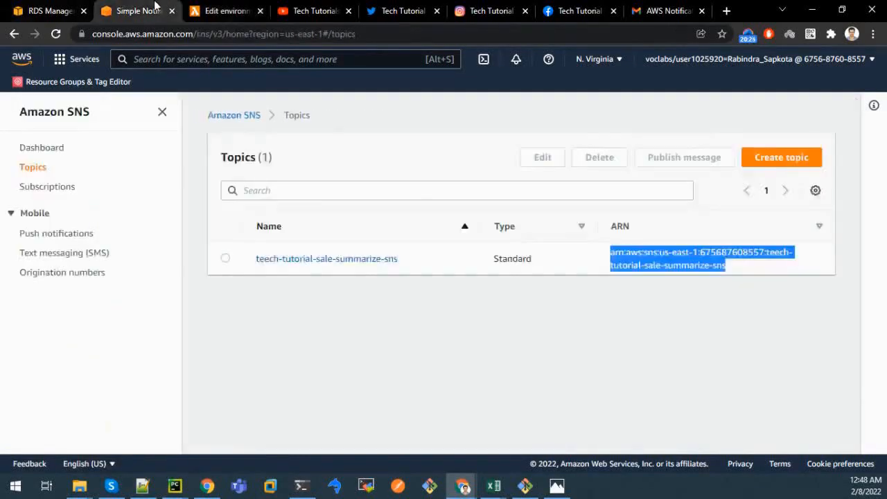
{"action": "left_click", "coordinate": [157, 65]}
{"action": "type", "text": "s3"}
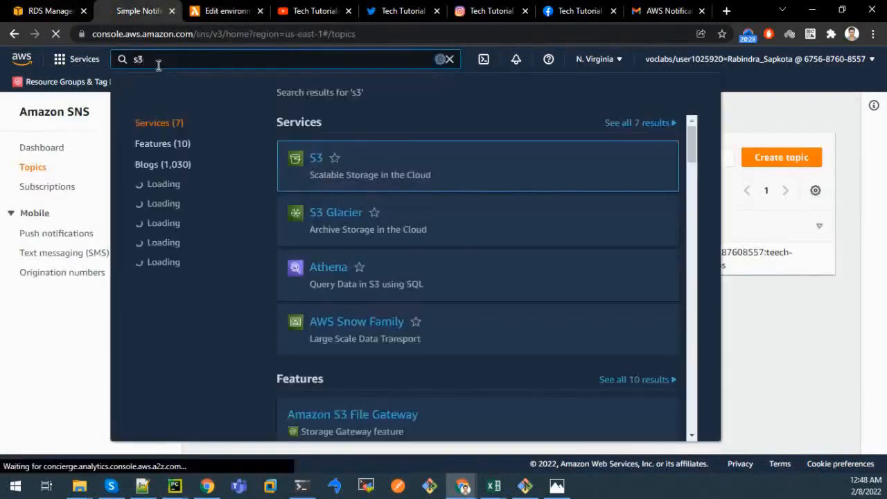
{"action": "mouse_move", "coordinate": [312, 154]}
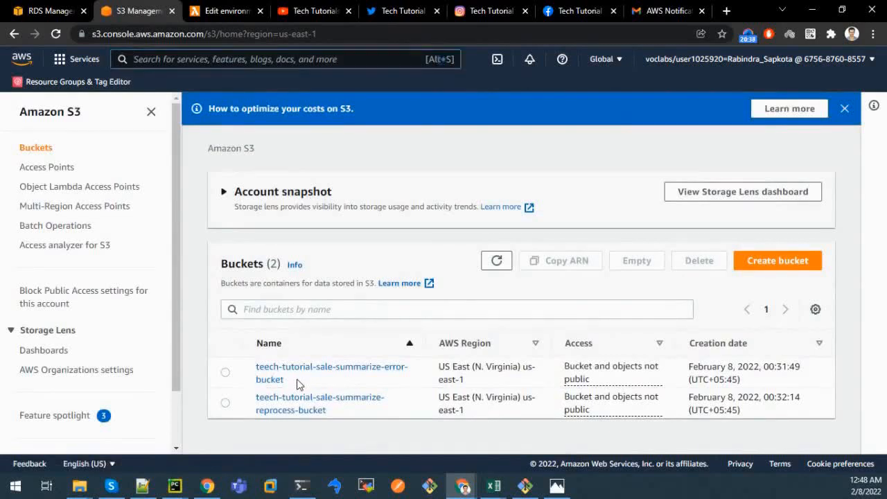
Copy the bucket name teech-tutorial-sale-summarize-error-bucket, paste it as the value of ERROR_BUCKET, and save the environment variables.
{"action": "left_click_drag", "start_coordinate": [299, 384], "coordinate": [261, 367]}
{"action": "right_click", "coordinate": [257, 375]}
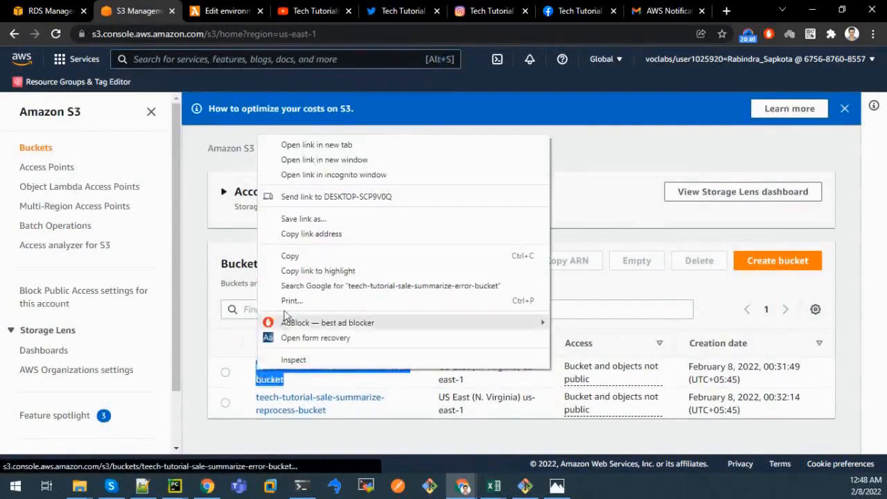
{"action": "left_click", "coordinate": [289, 256]}
{"action": "left_click", "coordinate": [222, 11]}
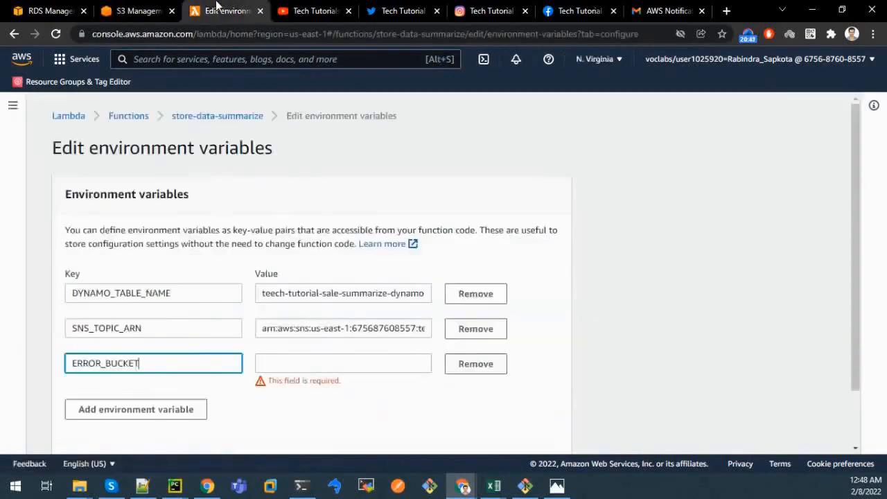
{"action": "left_click", "coordinate": [275, 362]}
{"action": "key", "text": "ctrl+v"}
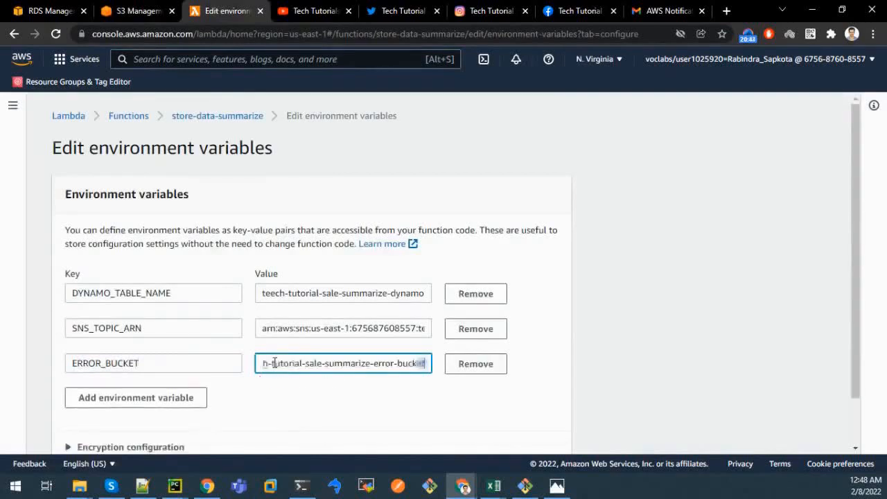
{"action": "scroll", "coordinate": [274, 362], "scroll_direction": "down", "scroll_amount": 2}
{"action": "left_click", "coordinate": [547, 431]}
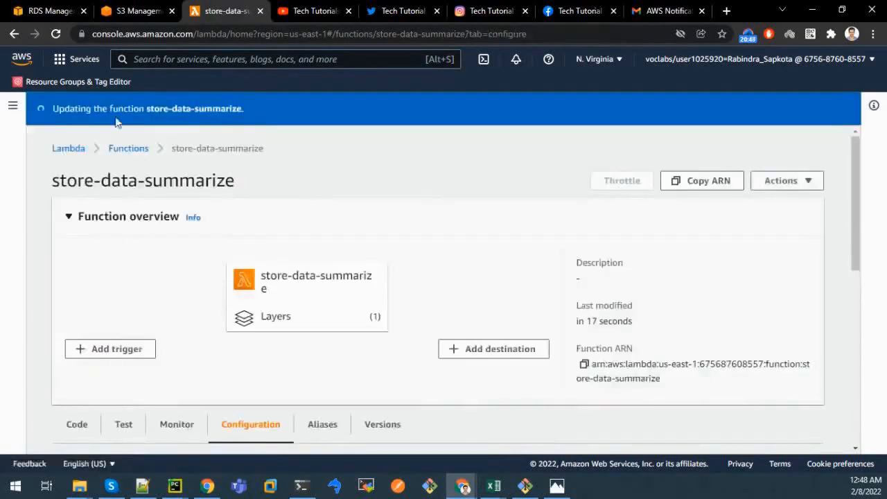
Examine transaction_processor.py, lambda_function.py, constants.py and aws_utility.py for the environment variables that the function's code reads.
{"action": "scroll", "coordinate": [180, 273], "scroll_direction": "down", "scroll_amount": 1}
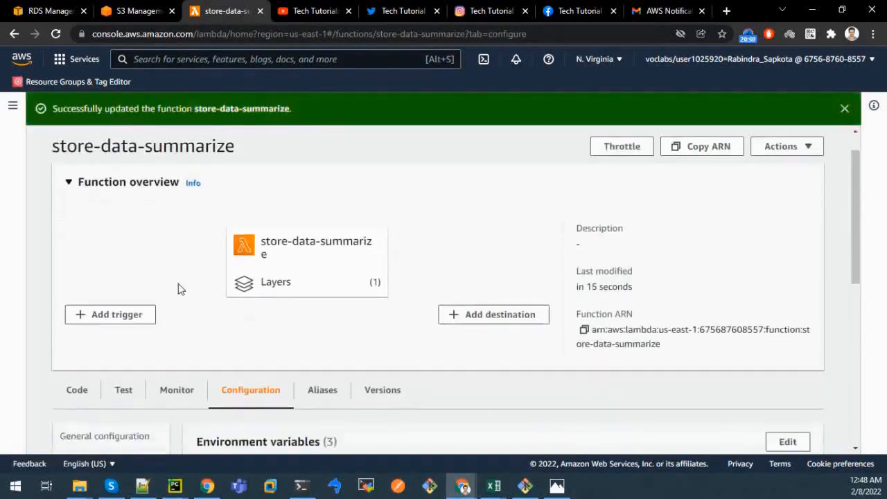
{"action": "left_click", "coordinate": [72, 357]}
{"action": "scroll", "coordinate": [120, 310], "scroll_direction": "down", "scroll_amount": 3}
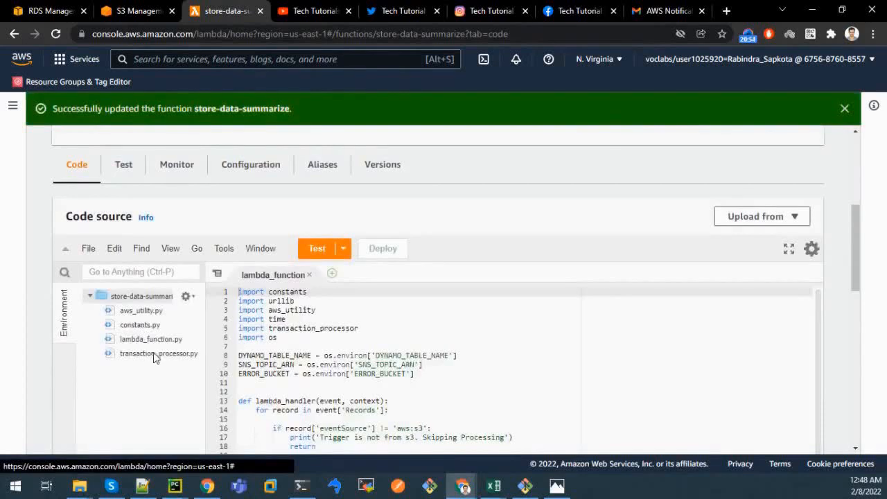
{"action": "double_click", "coordinate": [154, 354]}
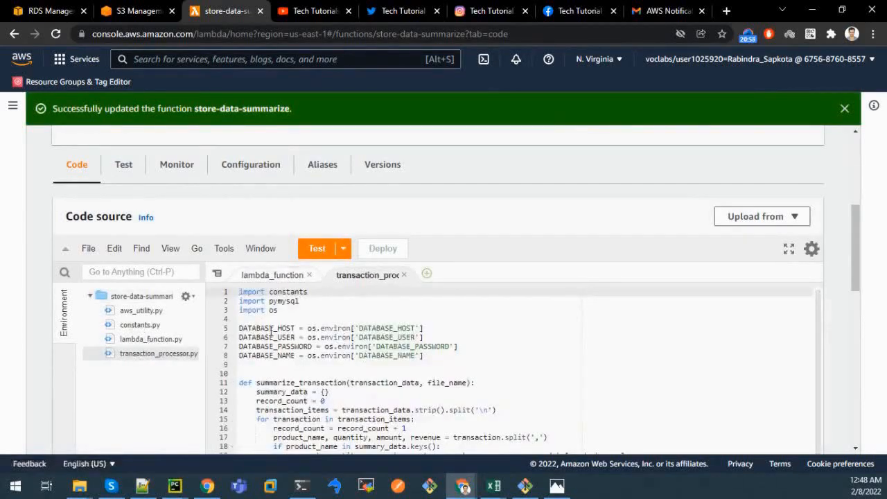
{"action": "double_click", "coordinate": [270, 330]}
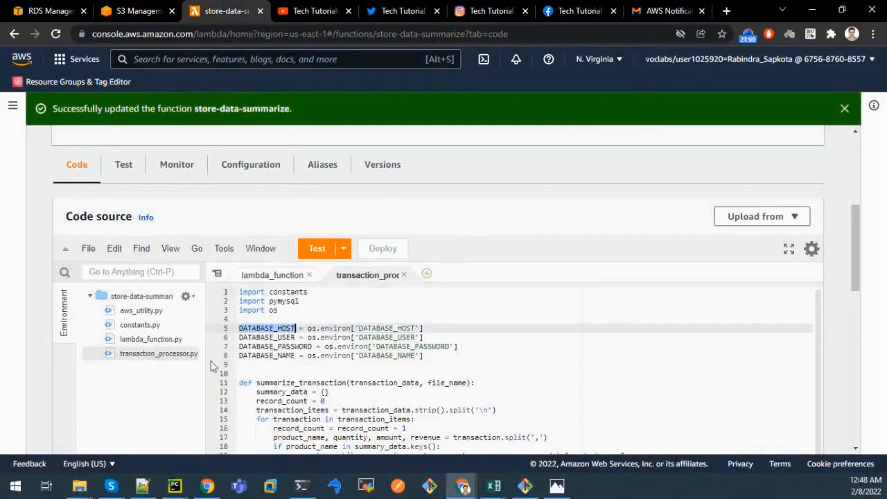
{"action": "double_click", "coordinate": [149, 340]}
{"action": "scroll", "coordinate": [270, 369], "scroll_direction": "down", "scroll_amount": 2}
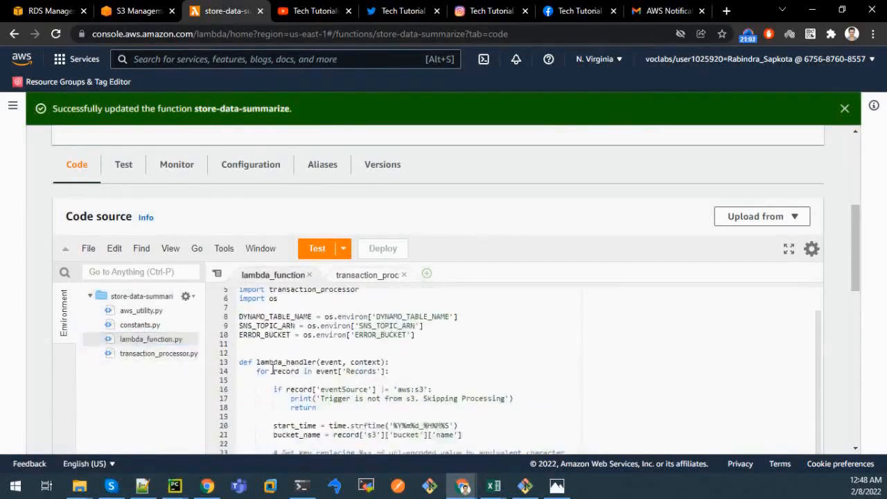
{"action": "scroll", "coordinate": [271, 370], "scroll_direction": "up", "scroll_amount": 2}
{"action": "double_click", "coordinate": [140, 325]}
{"action": "double_click", "coordinate": [140, 310]}
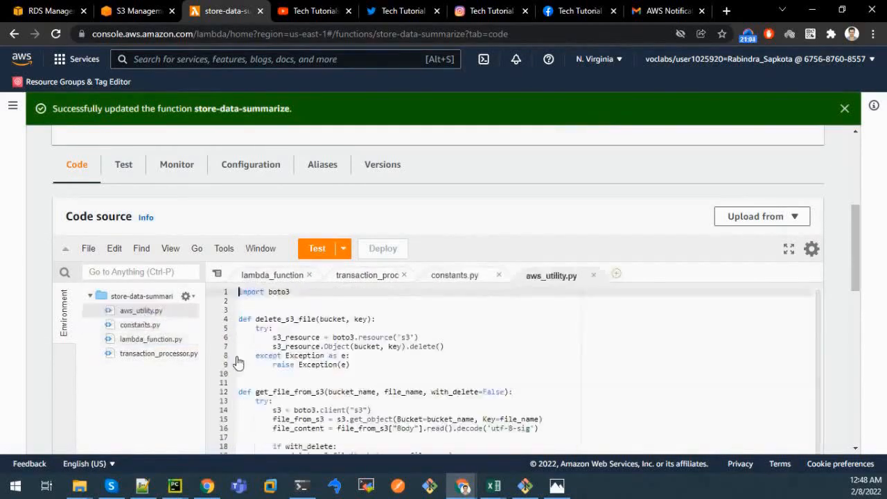
{"action": "scroll", "coordinate": [280, 353], "scroll_direction": "down", "scroll_amount": 2}
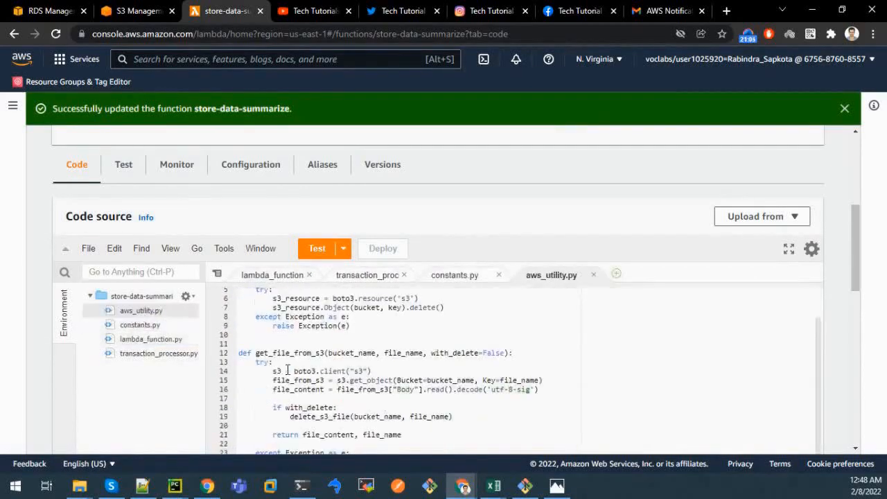
Copy the master password from the connection details of the RDS database database-1.
{"action": "left_click", "coordinate": [34, 7]}
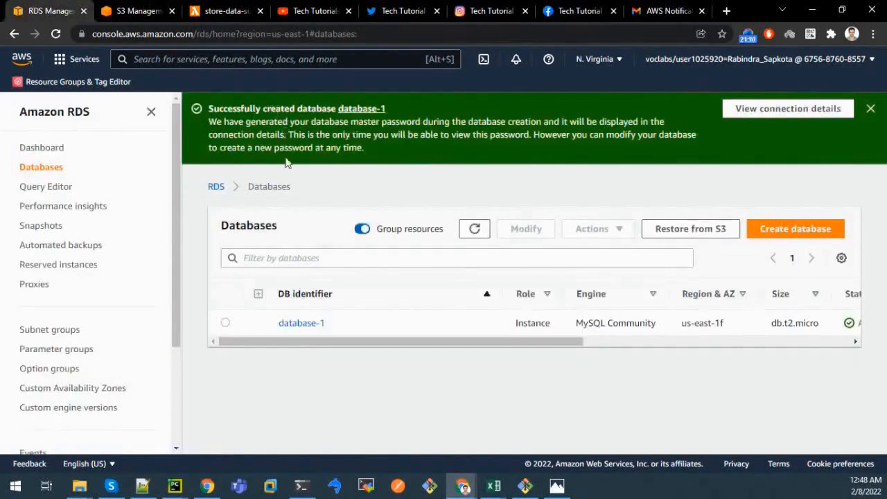
{"action": "left_click", "coordinate": [746, 111]}
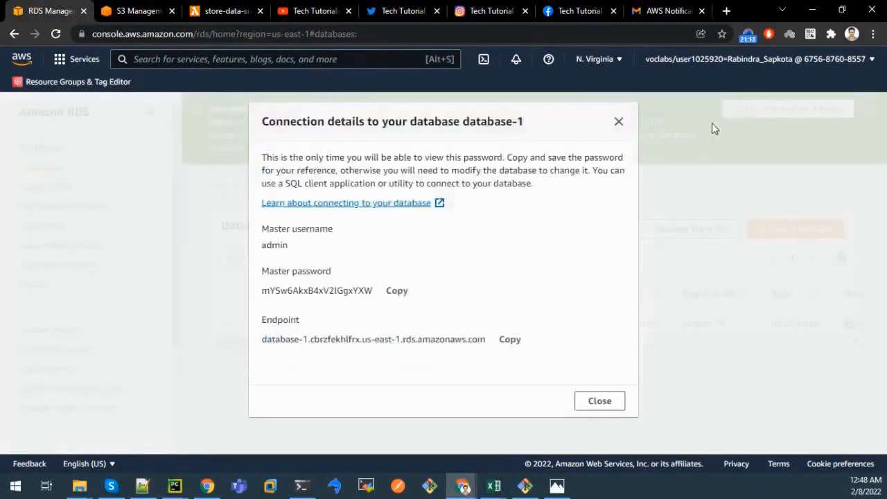
{"action": "left_click", "coordinate": [405, 297]}
Add an environment variable to store-data-summarize with the key DATABASE_PASSWORD and paste the database master password as its value.
{"action": "left_click", "coordinate": [138, 10]}
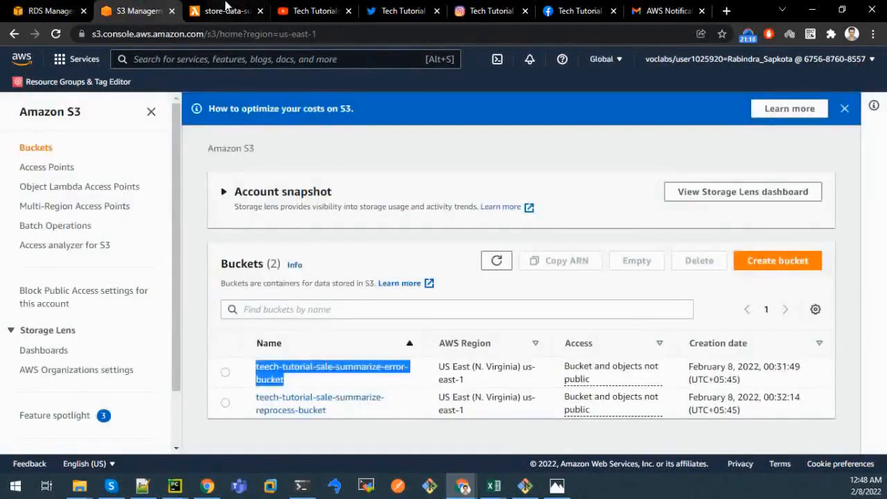
{"action": "left_click", "coordinate": [225, 11]}
{"action": "scroll", "coordinate": [281, 308], "scroll_direction": "up", "scroll_amount": 3}
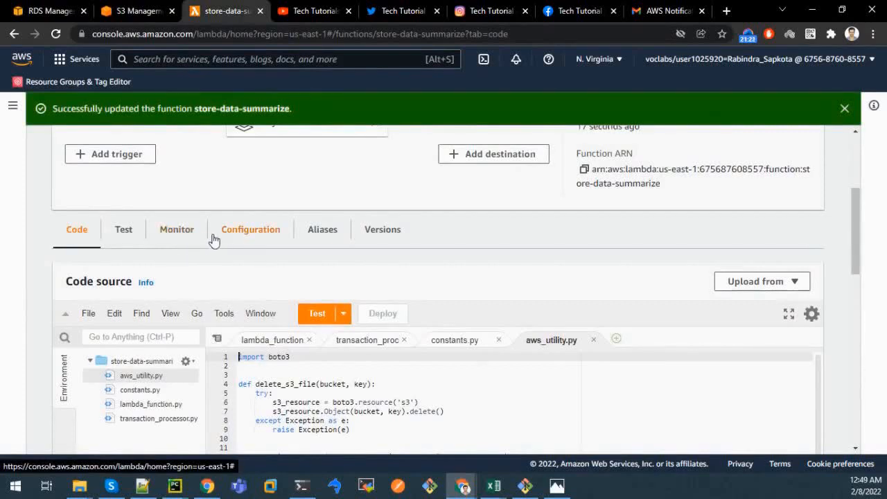
{"action": "left_click", "coordinate": [219, 238]}
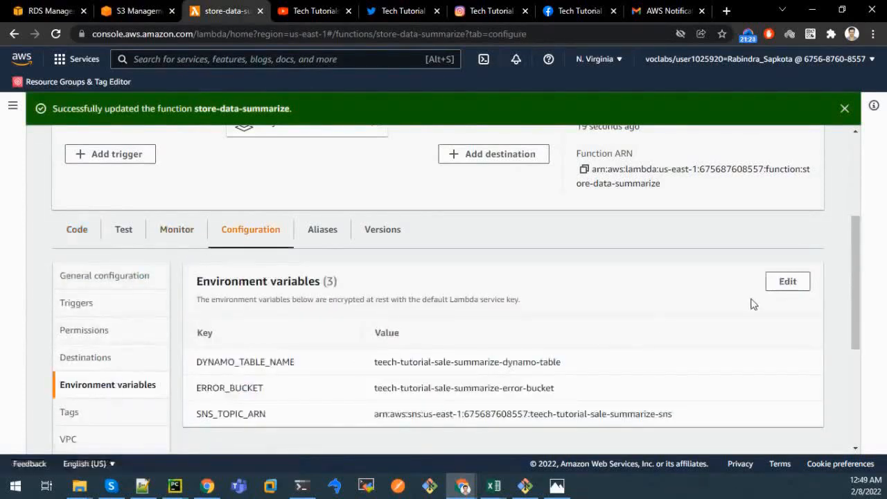
{"action": "left_click", "coordinate": [788, 280]}
{"action": "left_click", "coordinate": [141, 398]}
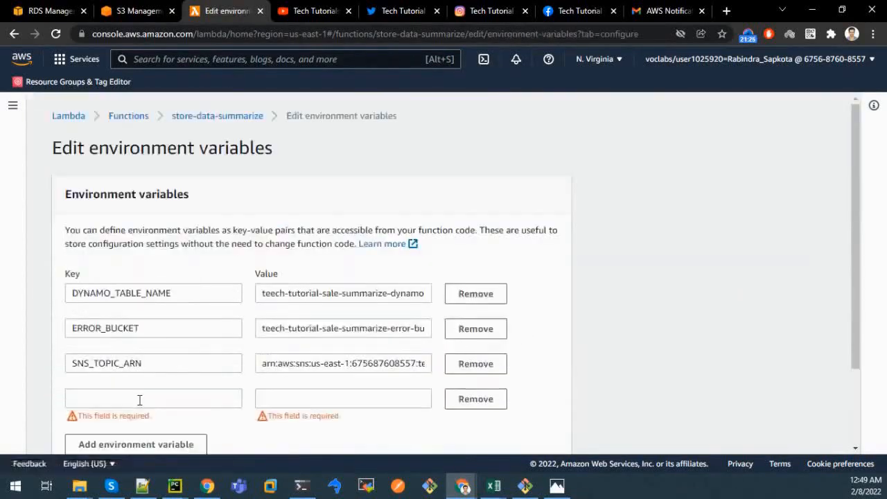
{"action": "left_click", "coordinate": [144, 401]}
{"action": "type", "text": "DATABASE_PASSWORD"}
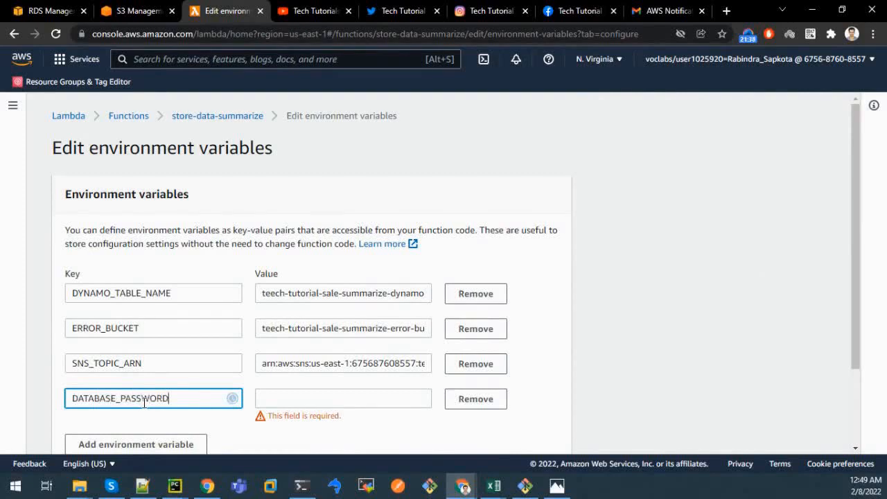
{"action": "left_click", "coordinate": [298, 395]}
{"action": "key", "text": "ctrl+v"}
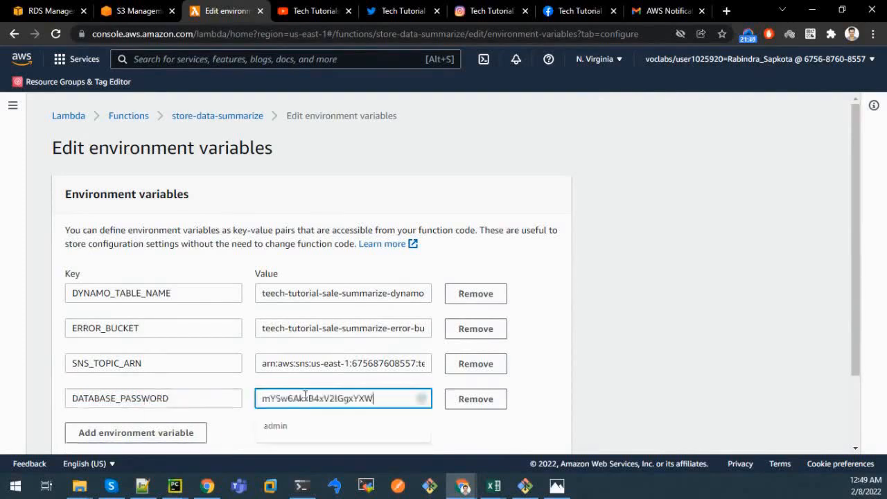
Save the environment variables of the store-data-summarize function.
{"action": "left_click", "coordinate": [626, 385]}
{"action": "scroll", "coordinate": [625, 386], "scroll_direction": "down", "scroll_amount": 2}
{"action": "left_click", "coordinate": [544, 431]}
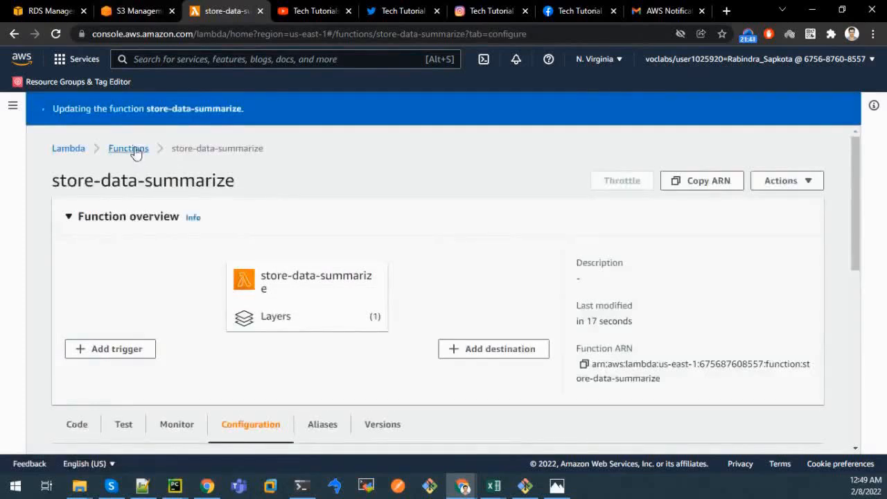
Reopen store-data-summarize from the functions list and check transaction_processor.py for the database environment variable names.
{"action": "left_click", "coordinate": [132, 149]}
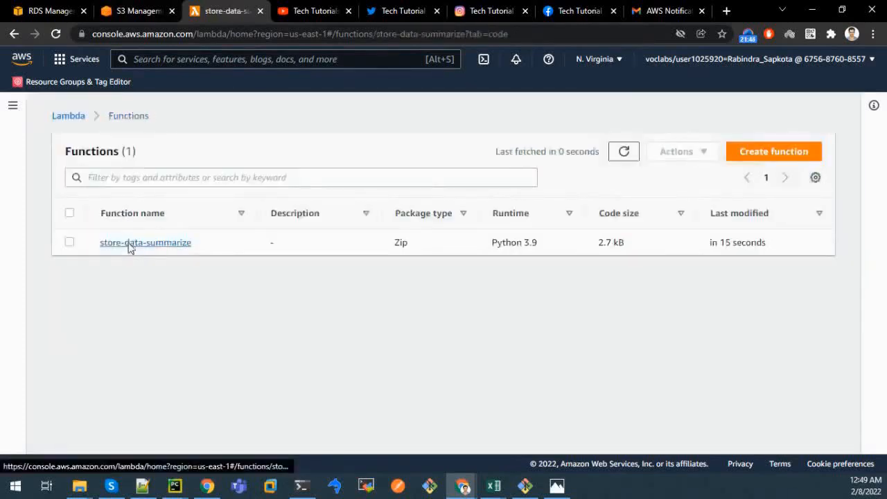
{"action": "left_click", "coordinate": [129, 243]}
{"action": "scroll", "coordinate": [170, 366], "scroll_direction": "down", "scroll_amount": 4}
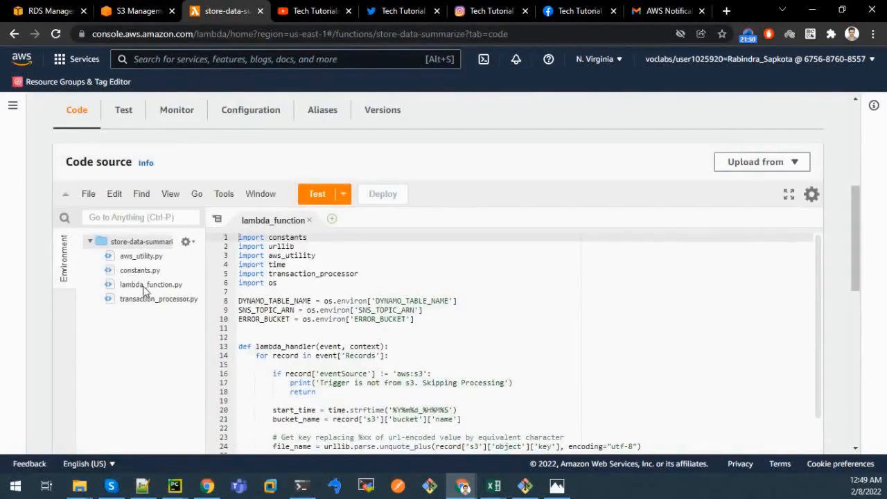
{"action": "double_click", "coordinate": [158, 299]}
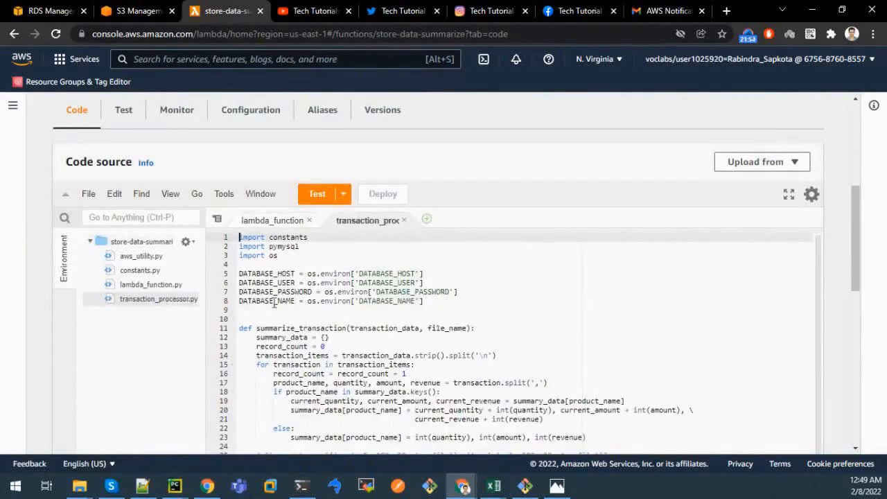
{"action": "double_click", "coordinate": [270, 291]}
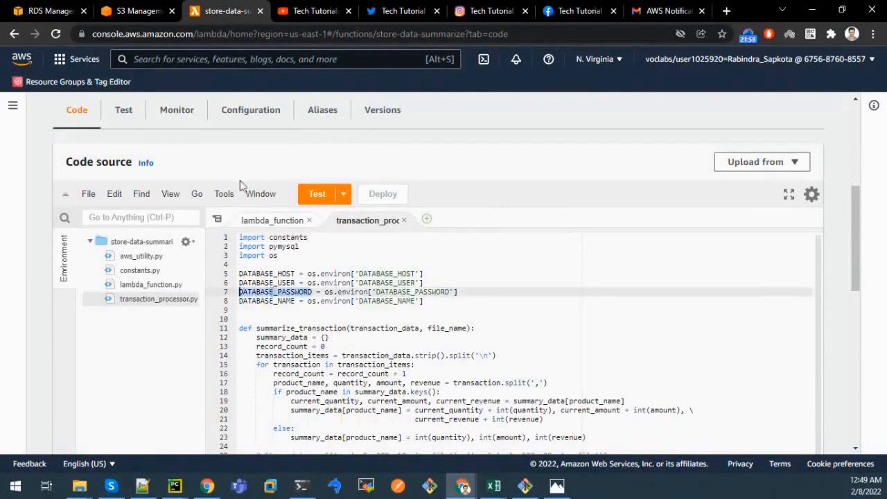
Edit the function's environment variables and add one with the key DATABASE_USER, reusing the text of the DATABASE_PASSWORD key.
{"action": "left_click", "coordinate": [230, 123]}
{"action": "scroll", "coordinate": [218, 253], "scroll_direction": "down", "scroll_amount": 4}
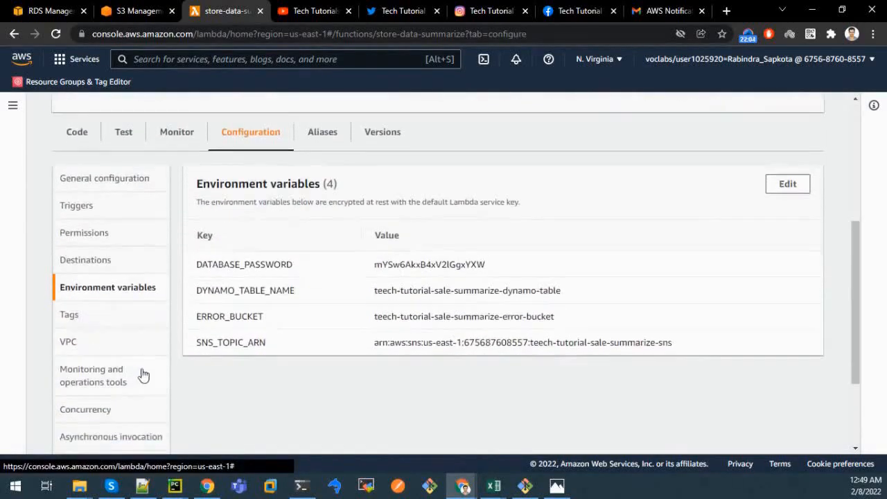
{"action": "left_click", "coordinate": [785, 183]}
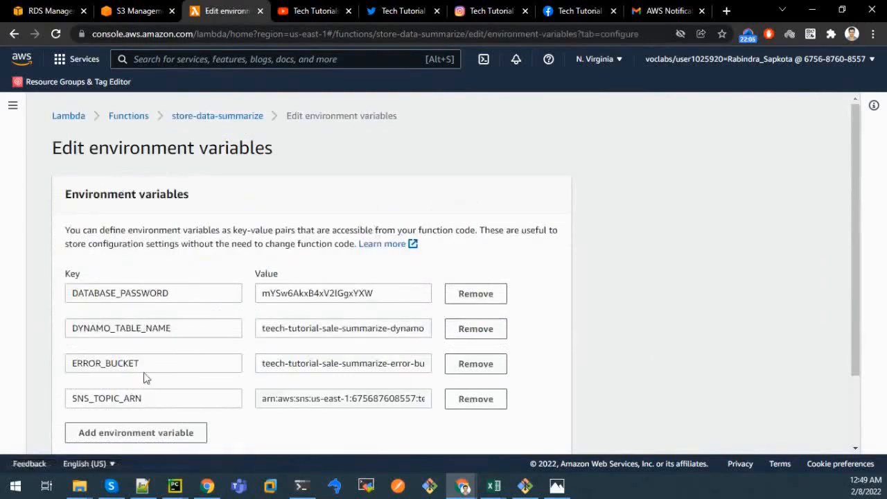
{"action": "double_click", "coordinate": [184, 292]}
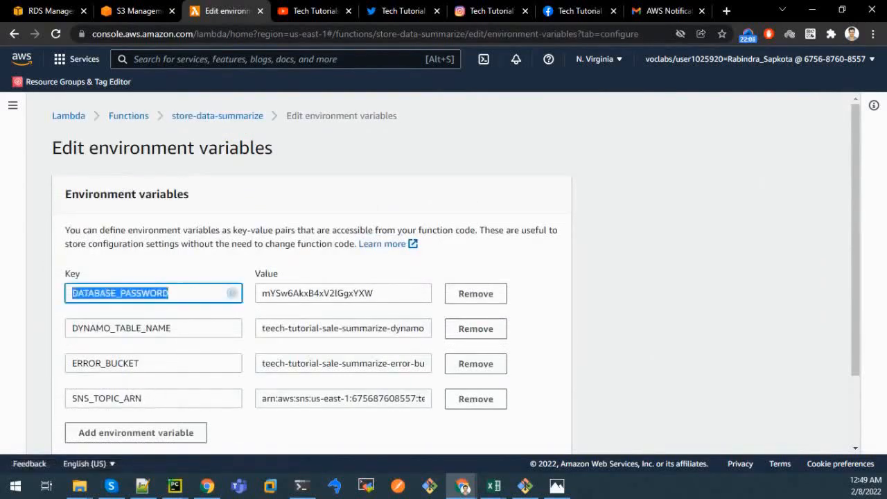
{"action": "left_click", "coordinate": [183, 292]}
{"action": "scroll", "coordinate": [59, 378], "scroll_direction": "down", "scroll_amount": 1}
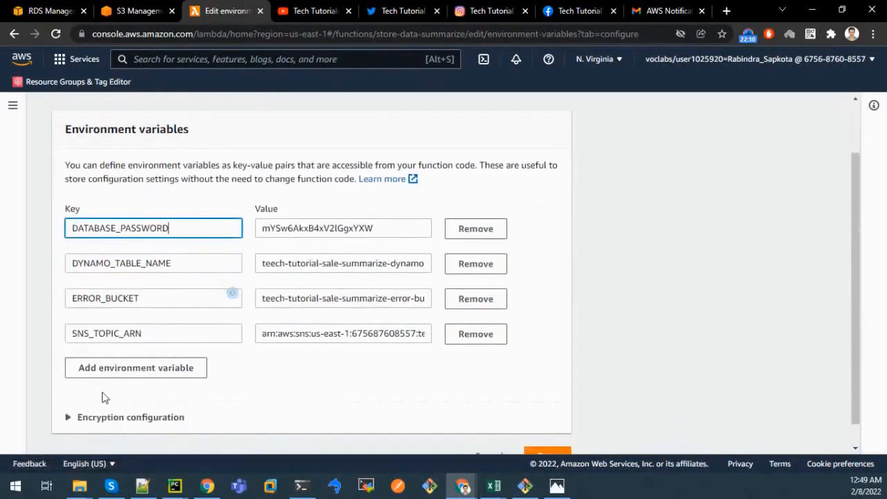
{"action": "left_click", "coordinate": [96, 367]}
{"action": "left_click", "coordinate": [101, 371]}
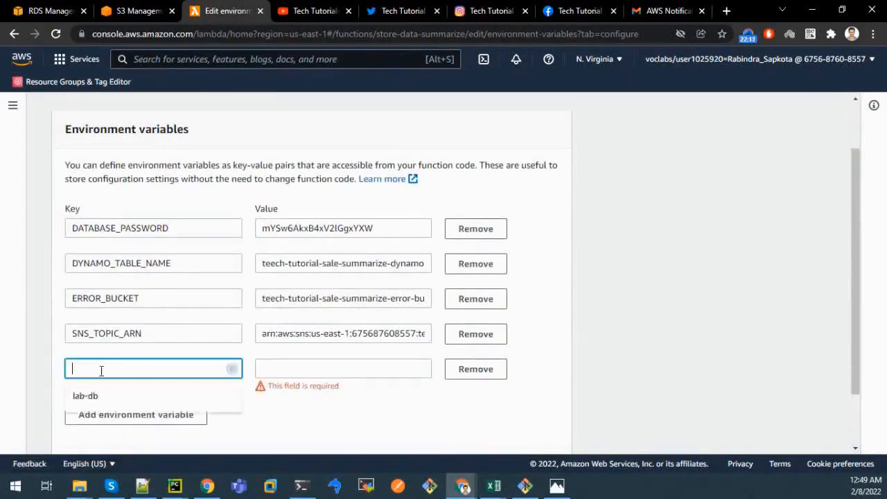
{"action": "key", "text": "ctrl+v"}
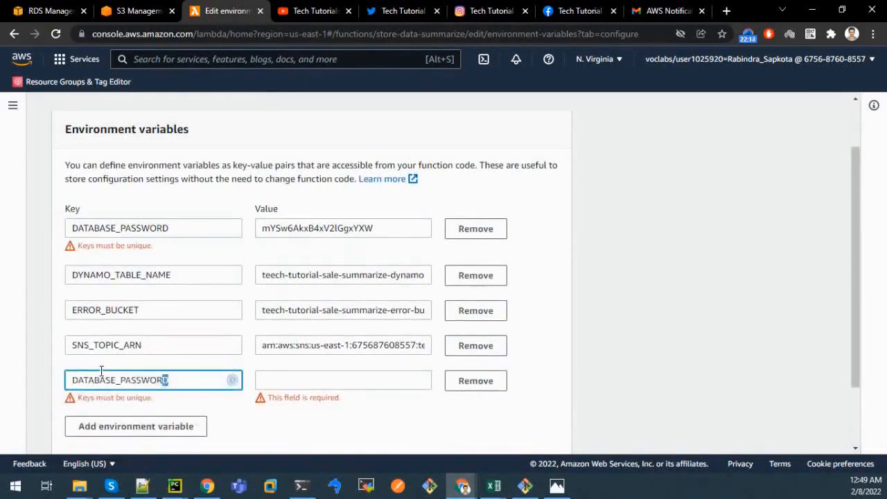
{"action": "key", "text": "shift+Left"}
{"action": "key", "text": "shift+Left"}
{"action": "key", "text": "shift+Left"}
{"action": "key", "text": "shift+Left"}
{"action": "key", "text": "shift+Left"}
{"action": "key", "text": "shift+Left"}
{"action": "key", "text": "shift+Left"}
{"action": "key", "text": "shift+Left"}
{"action": "key", "text": "shift+Left"}
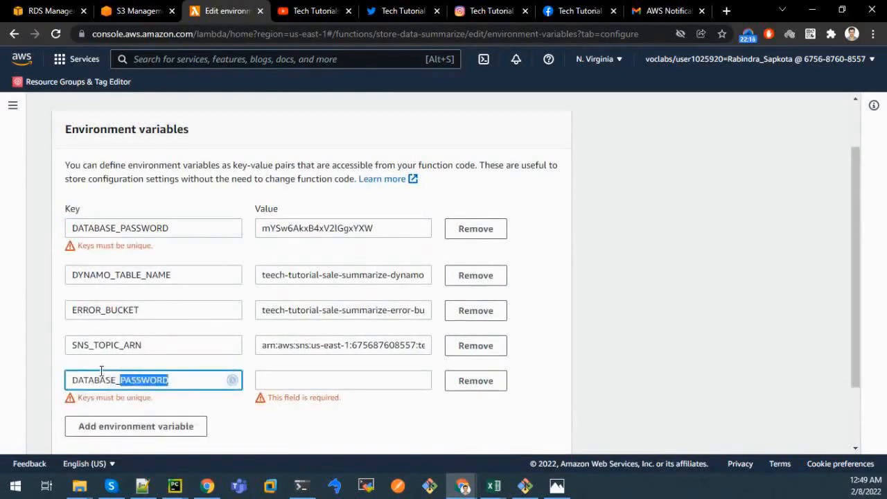
{"action": "type", "text": "USE"}
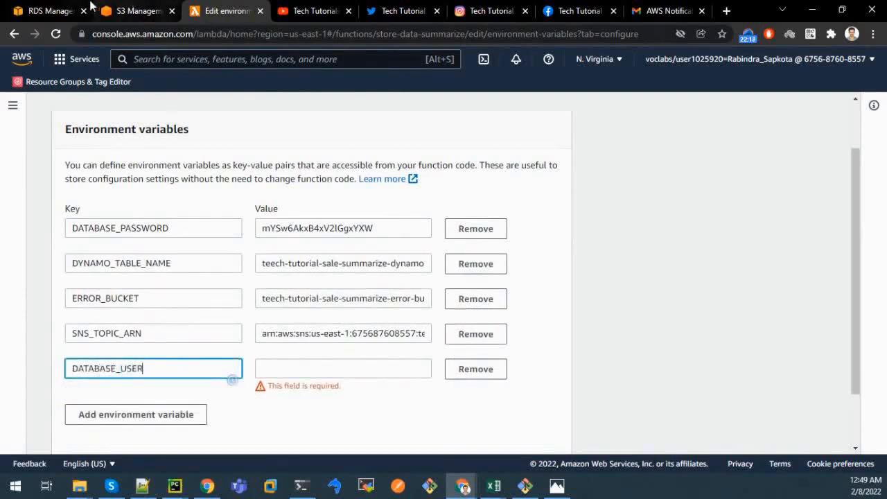
Copy the master username from the connection details of database-1 and set the value of DATABASE_USER to admin.
{"action": "left_click", "coordinate": [50, 10]}
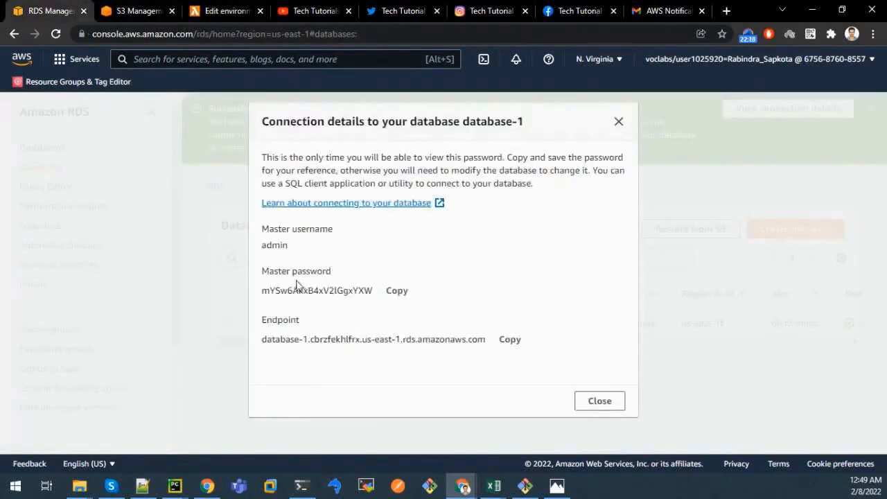
{"action": "double_click", "coordinate": [277, 246]}
{"action": "right_click", "coordinate": [279, 245]}
{"action": "left_click", "coordinate": [307, 252]}
{"action": "left_click", "coordinate": [117, 11]}
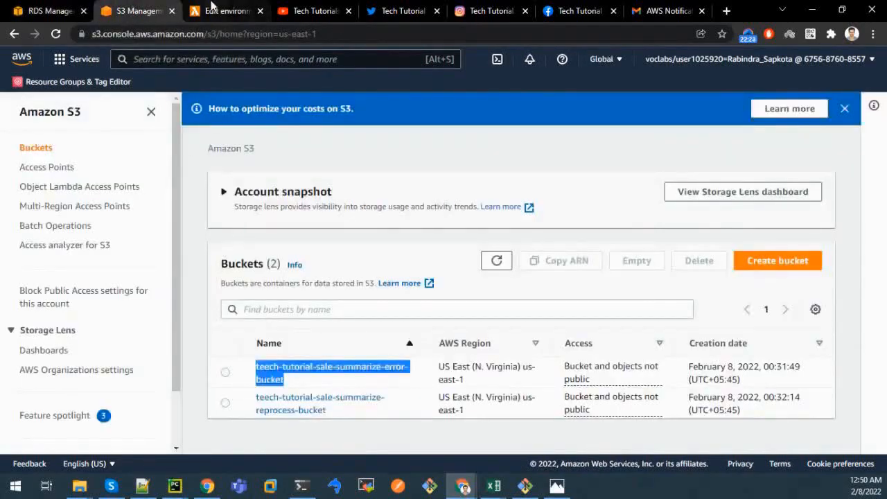
{"action": "left_click", "coordinate": [225, 11]}
{"action": "left_click", "coordinate": [314, 368]}
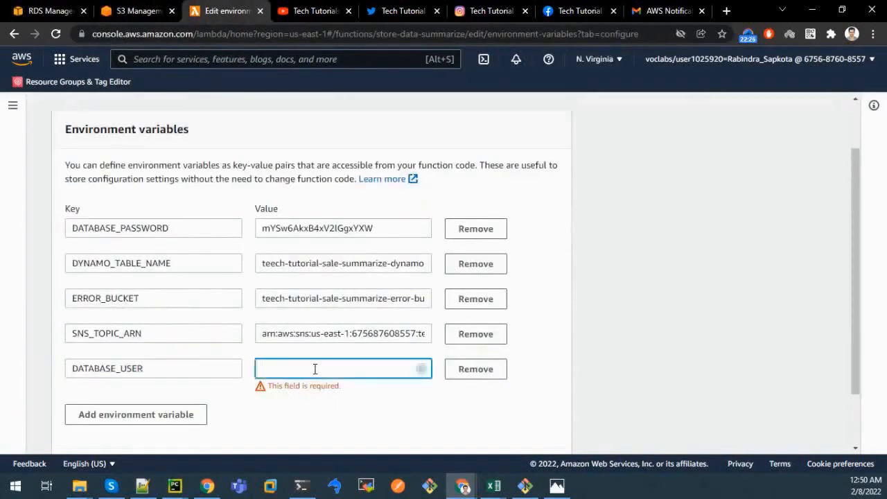
{"action": "type", "text": "admin"}
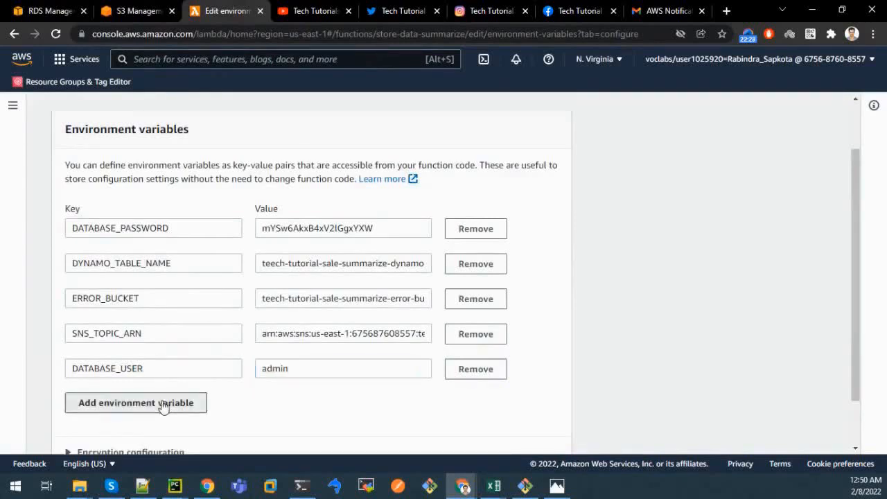
Add an environment variable DATA_HOST, paste the endpoint of database-1 as its value, and save the environment variables.
{"action": "left_click", "coordinate": [123, 402]}
{"action": "type", "text": "DATA_HOST"}
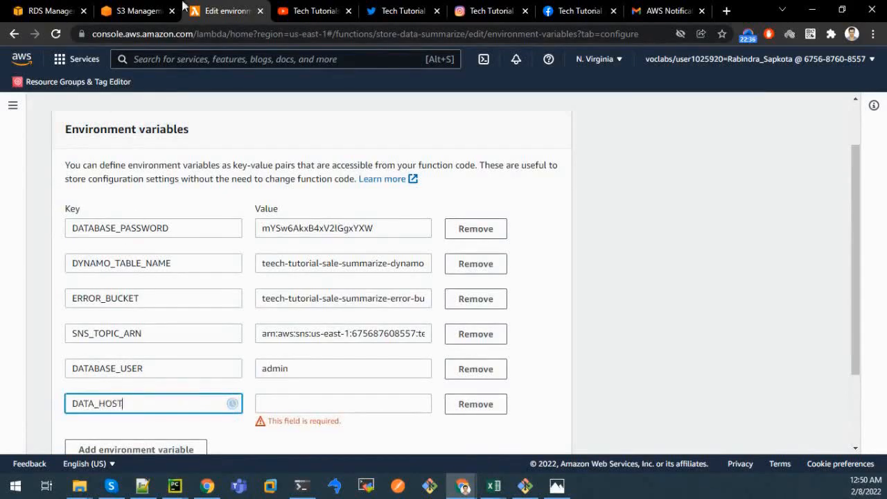
{"action": "left_click", "coordinate": [121, 11]}
{"action": "left_click", "coordinate": [35, 11]}
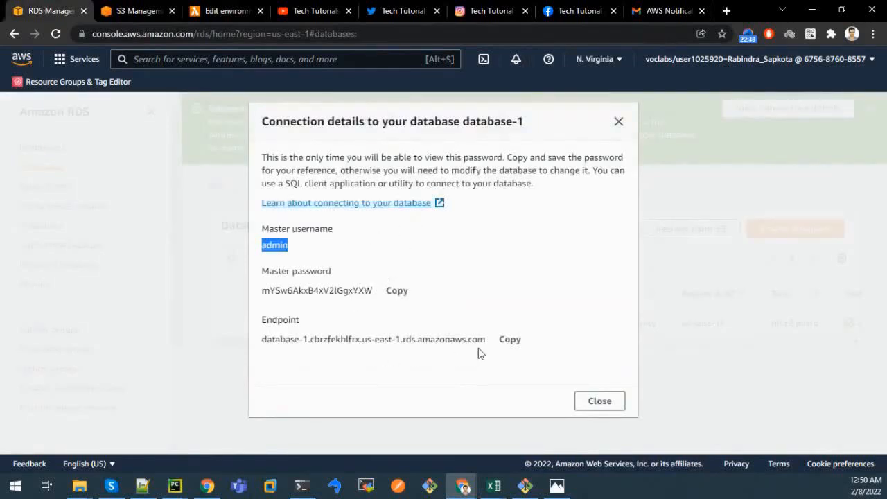
{"action": "left_click", "coordinate": [509, 340]}
{"action": "left_click", "coordinate": [217, 10]}
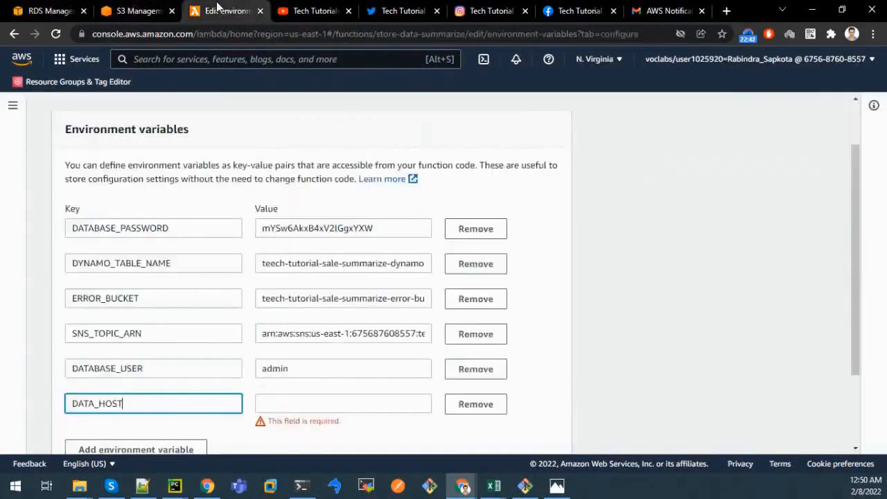
{"action": "left_click", "coordinate": [325, 402]}
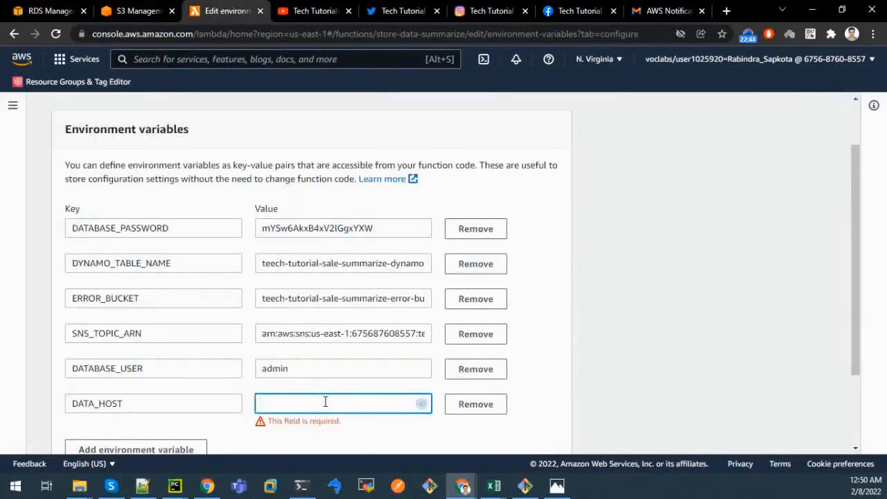
{"action": "key", "text": "ctrl+v"}
{"action": "scroll", "coordinate": [289, 430], "scroll_direction": "down", "scroll_amount": 3}
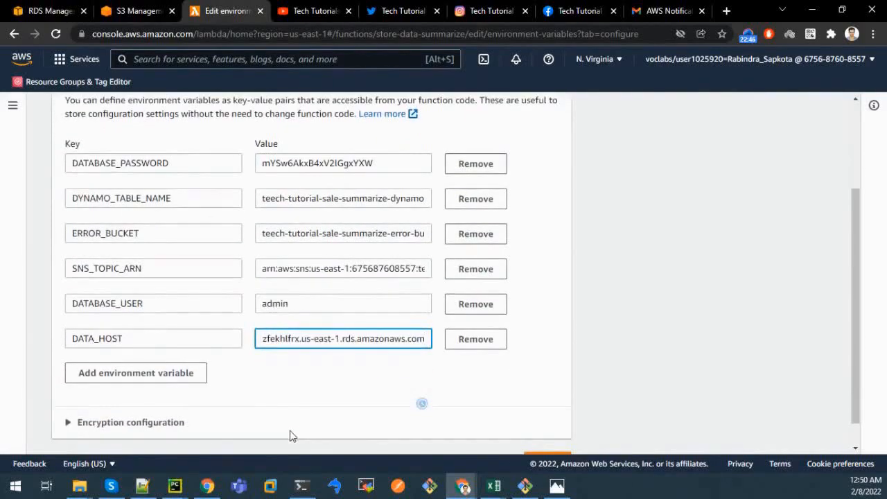
{"action": "left_click", "coordinate": [540, 431]}
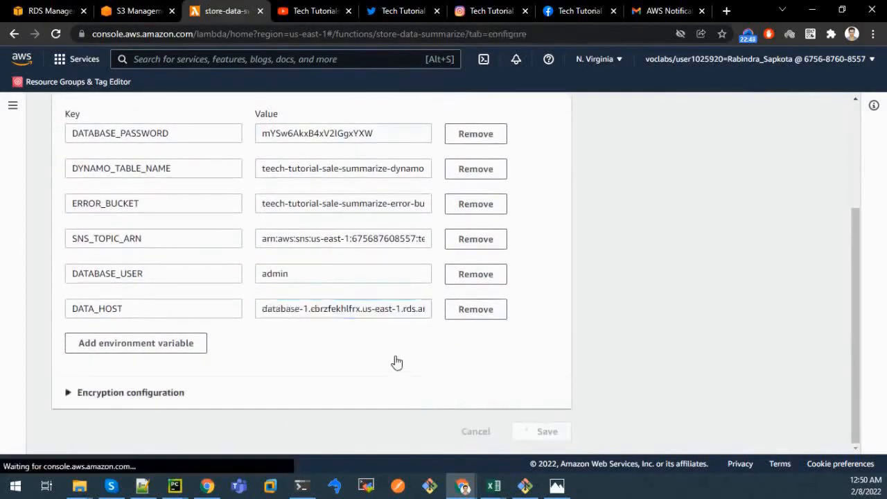
Open transaction_processor.py in the function's code and check which database environment variables it reads.
{"action": "scroll", "coordinate": [386, 359], "scroll_direction": "down", "scroll_amount": 2}
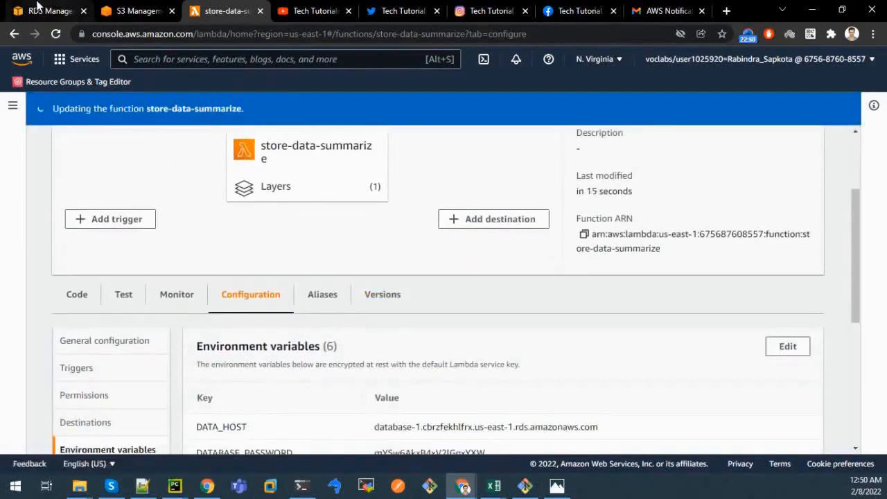
{"action": "left_click", "coordinate": [77, 298]}
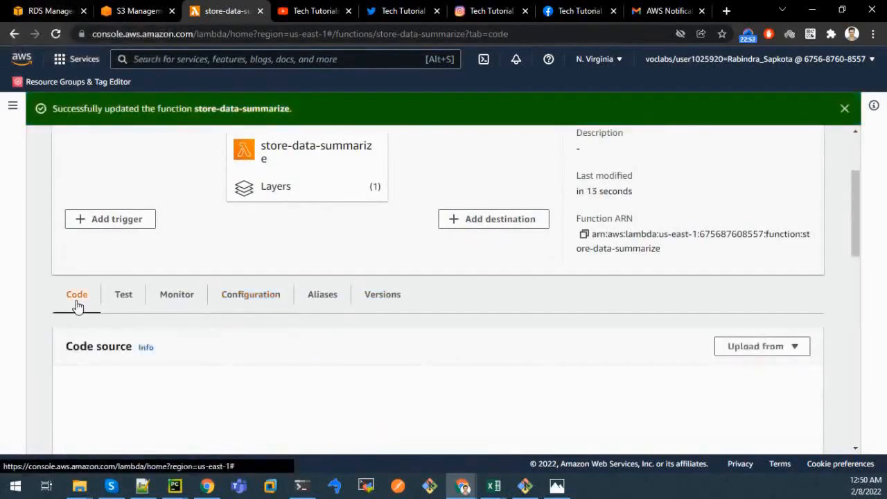
{"action": "scroll", "coordinate": [153, 343], "scroll_direction": "down", "scroll_amount": 4}
{"action": "scroll", "coordinate": [152, 343], "scroll_direction": "down", "scroll_amount": 2}
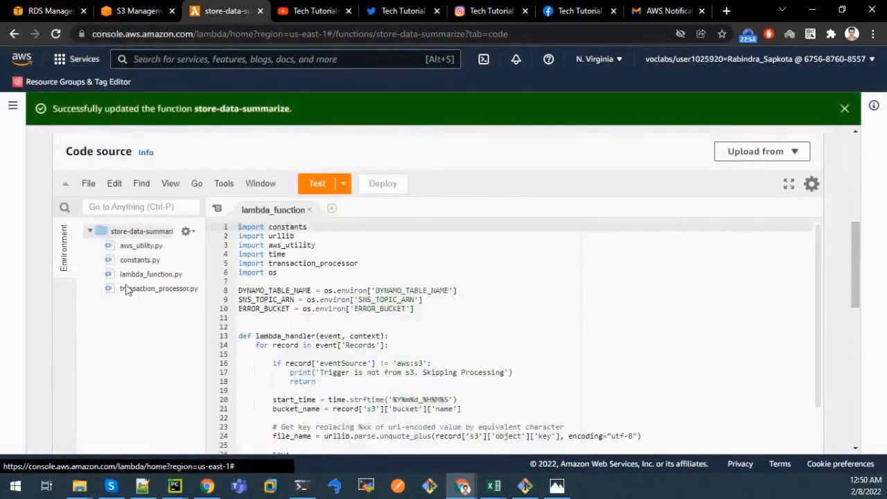
{"action": "double_click", "coordinate": [149, 290]}
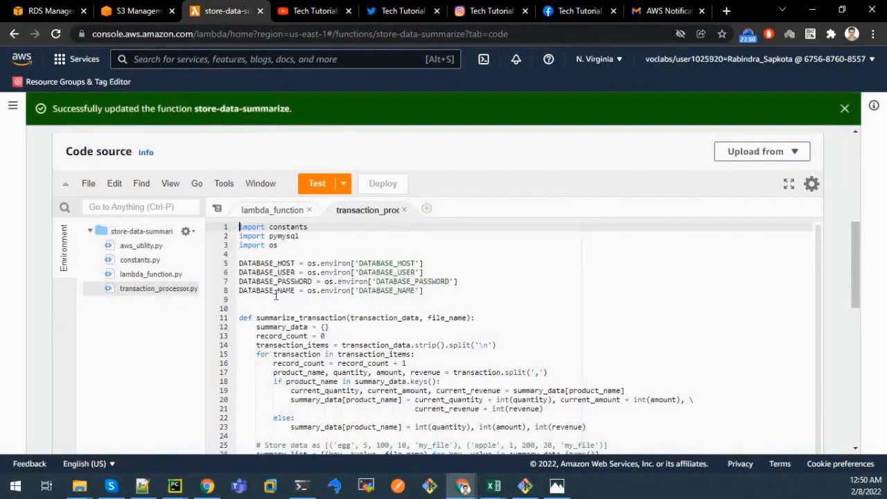
Close the connection details of database-1 in the RDS console and launch the MySQL client.
{"action": "left_click", "coordinate": [39, 12]}
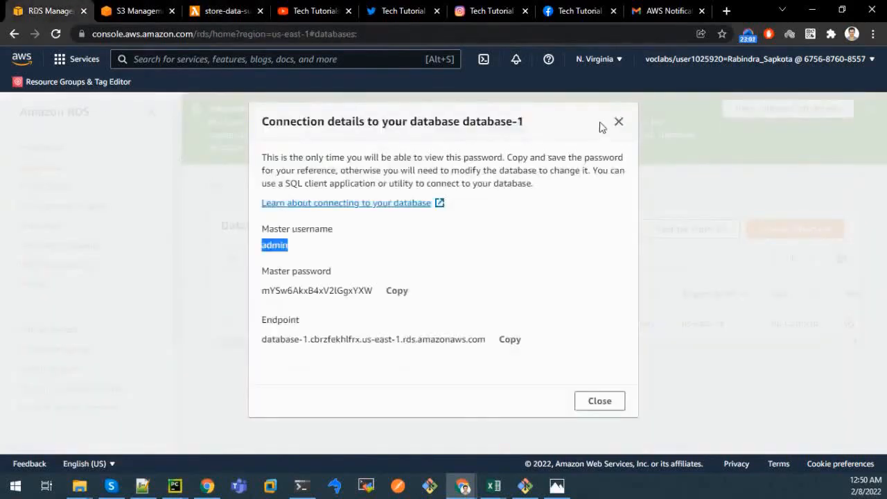
{"action": "left_click", "coordinate": [619, 122]}
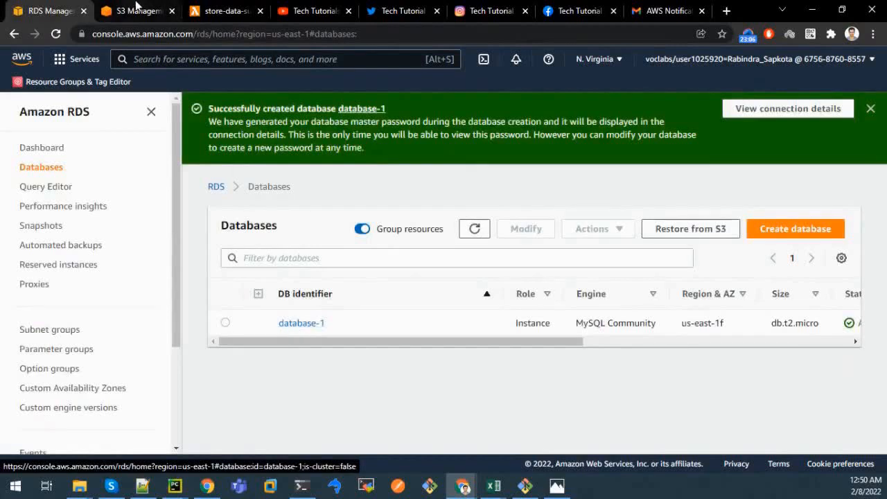
{"action": "left_click", "coordinate": [332, 477]}
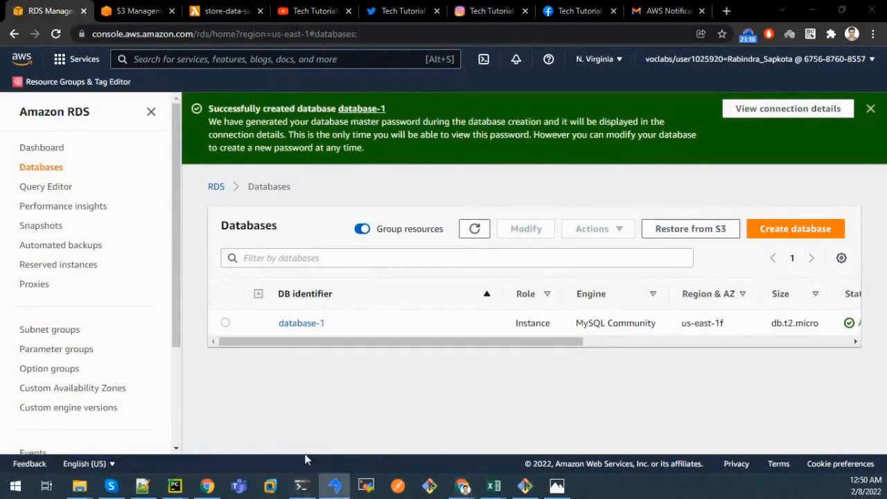
Return to store-data-summarize and display its configured environment variables.
{"action": "left_click", "coordinate": [220, 10]}
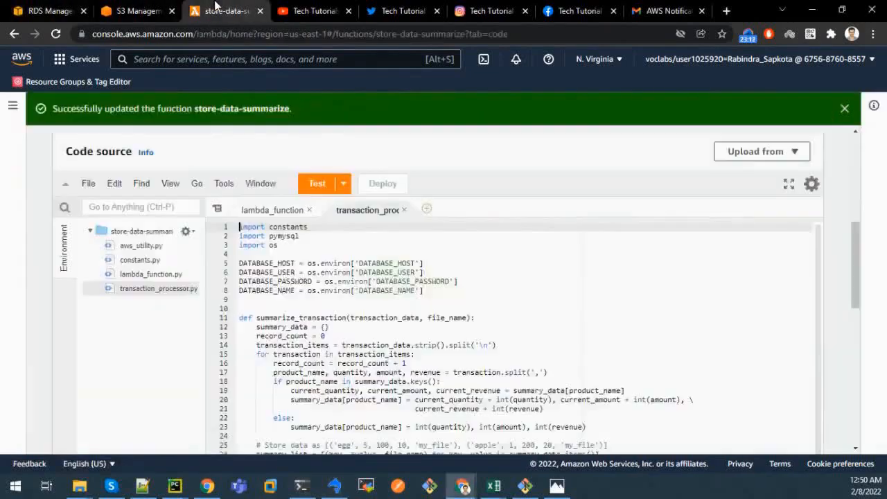
{"action": "scroll", "coordinate": [208, 201], "scroll_direction": "up", "scroll_amount": 2}
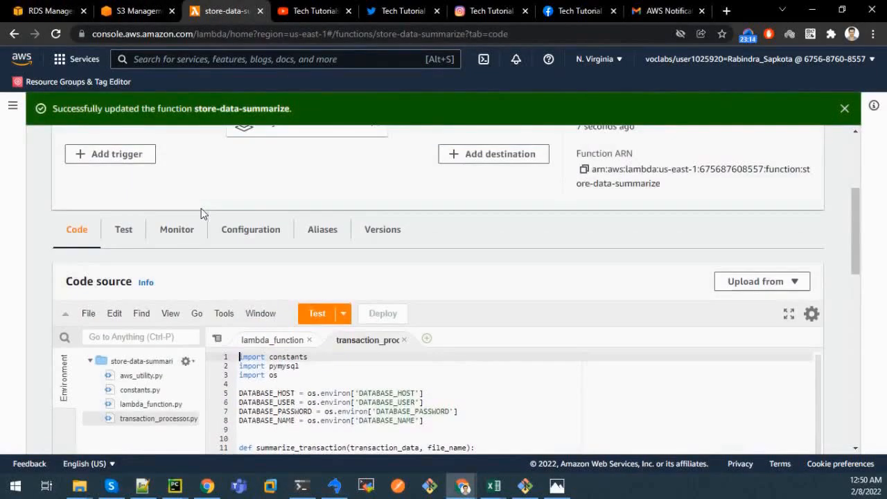
{"action": "left_click", "coordinate": [250, 229]}
Switch to the MySQL client and create a new saved connection named AWS_DATABASE.
{"action": "left_click", "coordinate": [334, 485]}
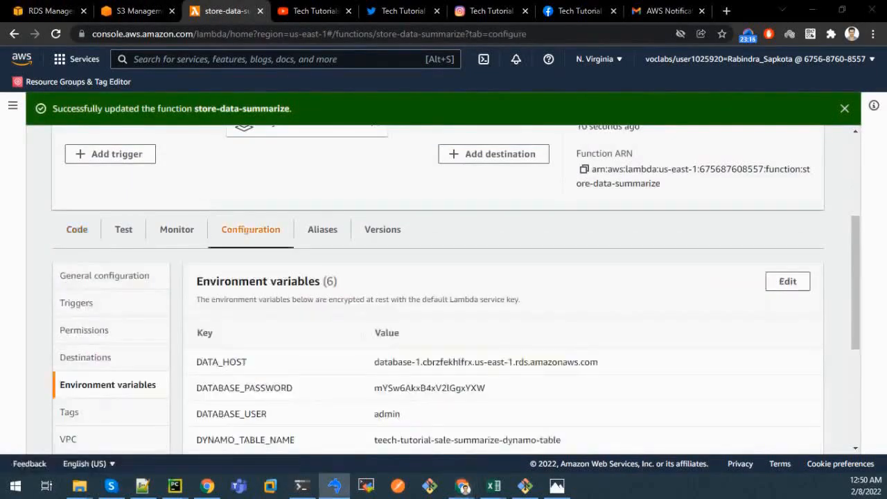
{"action": "scroll", "coordinate": [228, 277], "scroll_direction": "down", "scroll_amount": 2}
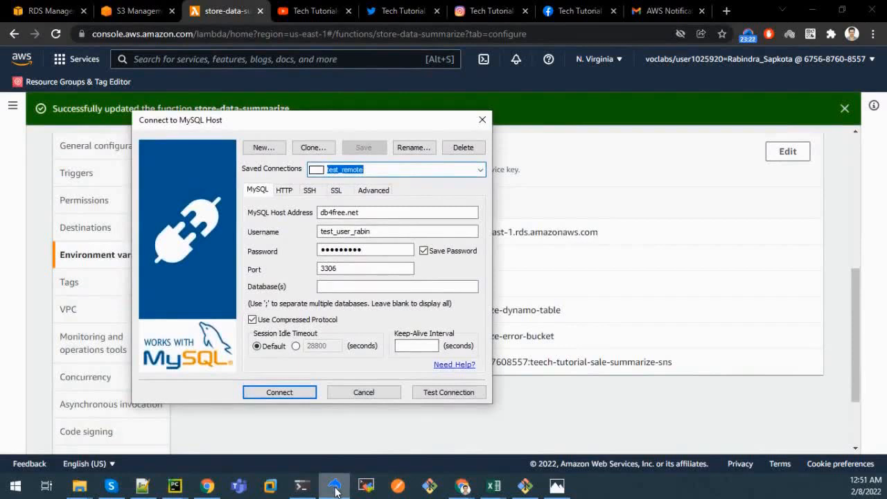
{"action": "left_click", "coordinate": [263, 151]}
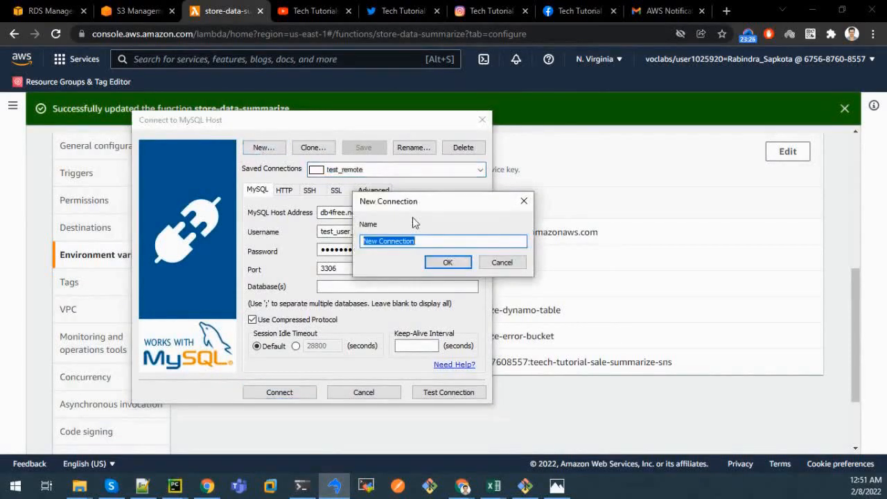
{"action": "type", "text": "AWS_DATABASE"}
{"action": "key", "text": "Return"}
{"action": "left_click_drag", "start_coordinate": [347, 124], "coordinate": [208, 118]}
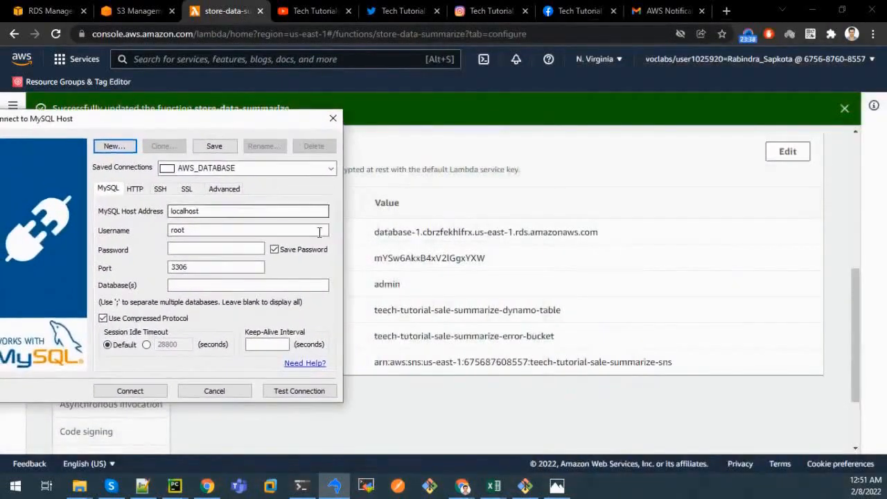
Copy the DATA_HOST value from the Lambda environment variables and paste it as the AWS_DATABASE connection's MySQL host address.
{"action": "left_click_drag", "start_coordinate": [375, 232], "coordinate": [599, 244]}
{"action": "right_click", "coordinate": [587, 235]}
{"action": "left_click", "coordinate": [609, 243]}
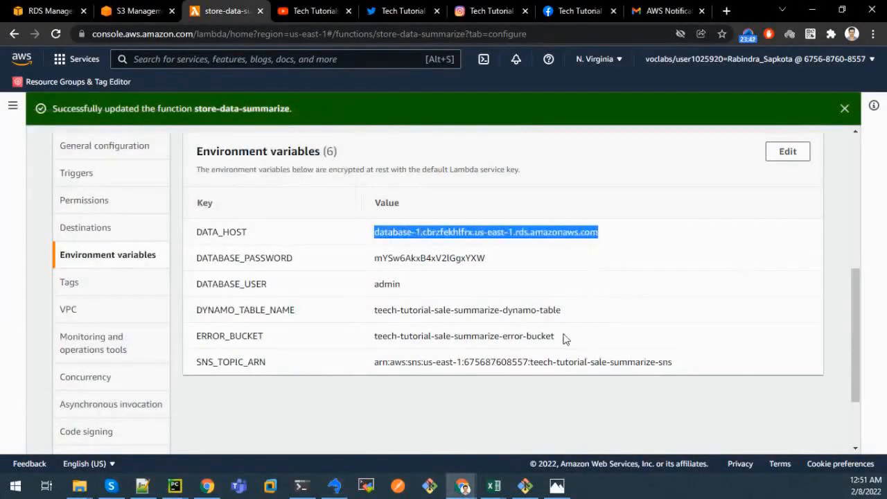
{"action": "left_click", "coordinate": [339, 487]}
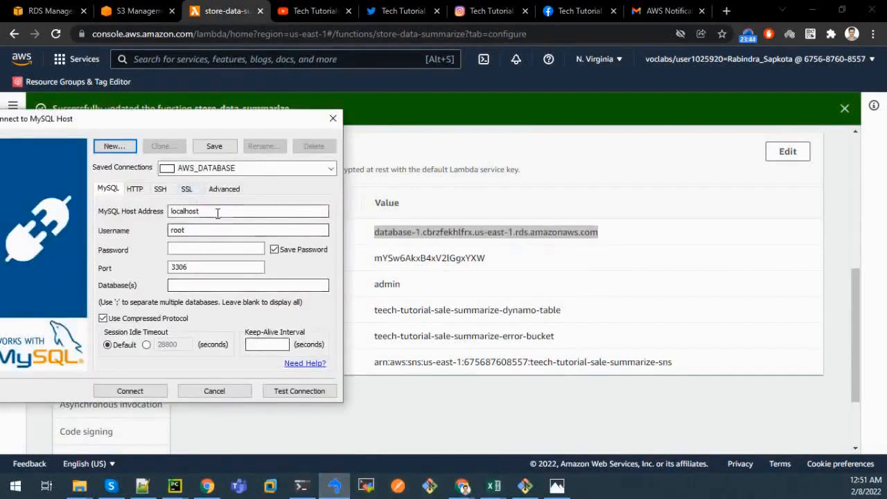
{"action": "double_click", "coordinate": [208, 211]}
{"action": "key", "text": "ctrl+v"}
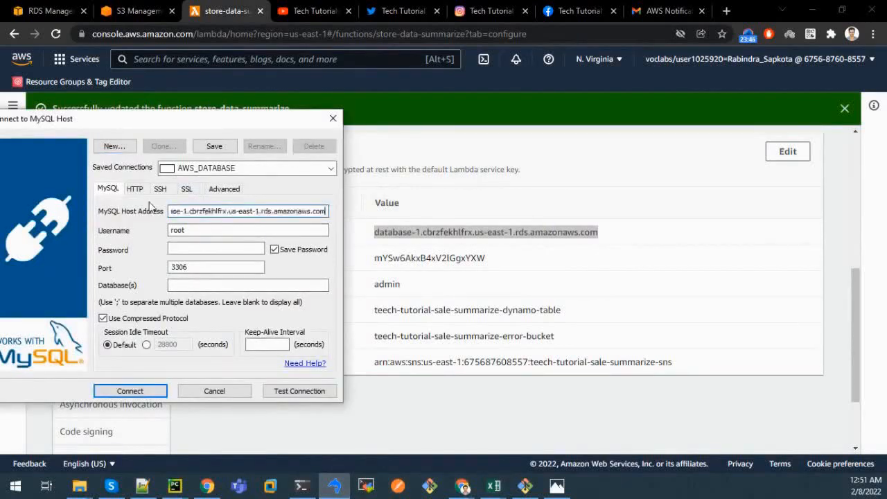
Set the connection's username to admin, paste the database password from the environment variables, and test the connection.
{"action": "left_click", "coordinate": [394, 289]}
{"action": "double_click", "coordinate": [385, 284]}
{"action": "right_click", "coordinate": [383, 287]}
{"action": "double_click", "coordinate": [396, 258]}
{"action": "right_click", "coordinate": [396, 261]}
{"action": "left_click", "coordinate": [416, 270]}
{"action": "left_click", "coordinate": [334, 485]}
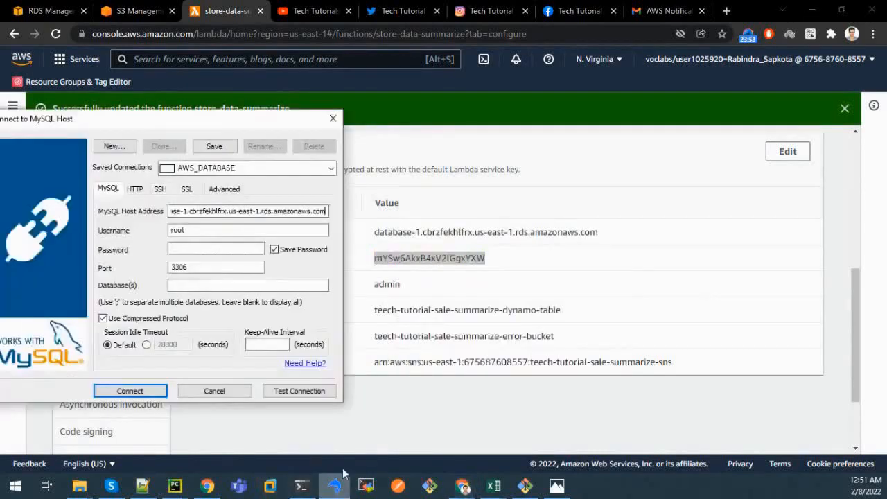
{"action": "key", "text": "Tab"}
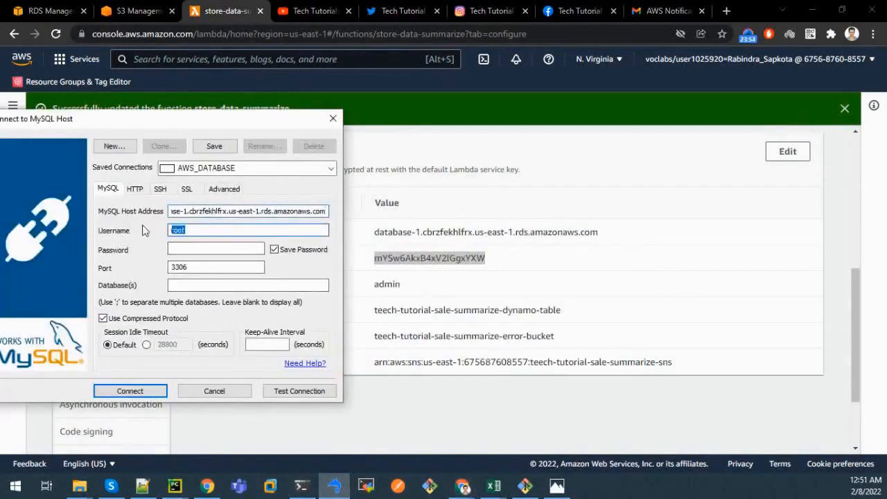
{"action": "left_click", "coordinate": [190, 250]}
{"action": "key", "text": "ctrl+v"}
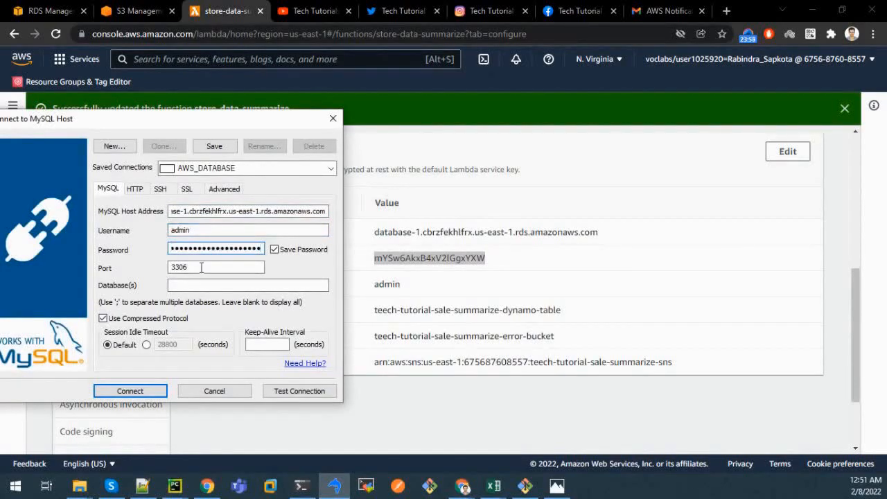
{"action": "left_click", "coordinate": [287, 388]}
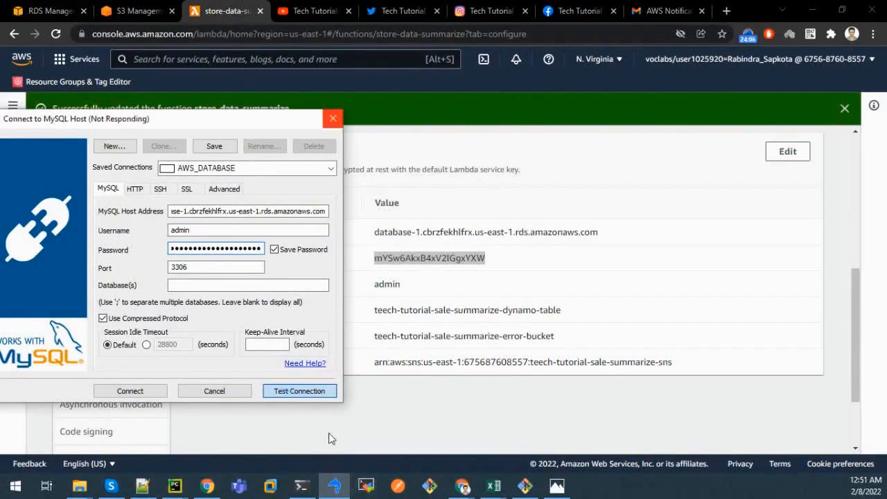
Open the default VPC security group of database-1 from its connectivity and security details in the RDS console.
{"action": "left_click", "coordinate": [44, 5]}
{"action": "left_click", "coordinate": [303, 323]}
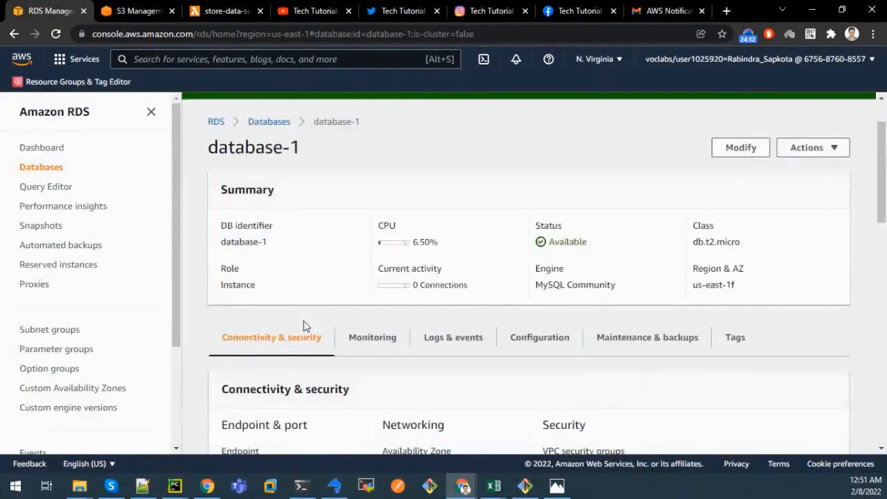
{"action": "scroll", "coordinate": [302, 323], "scroll_direction": "down", "scroll_amount": 1}
{"action": "scroll", "coordinate": [409, 290], "scroll_direction": "down", "scroll_amount": 3}
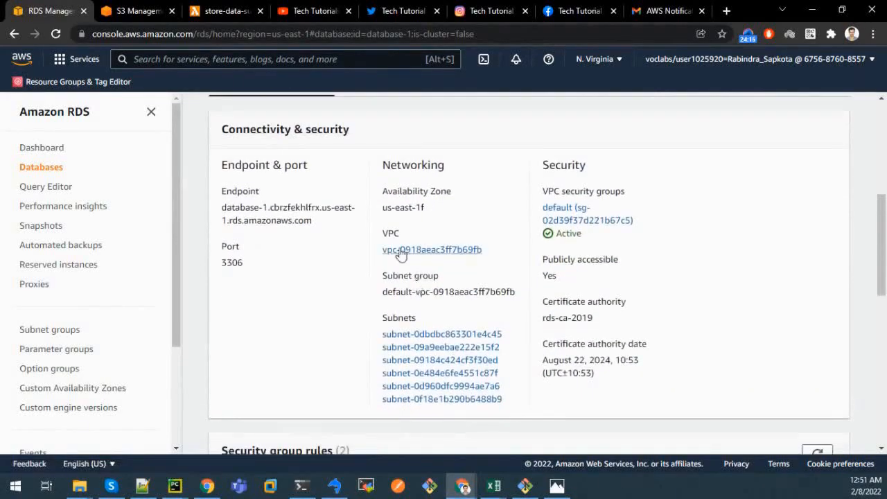
{"action": "left_click", "coordinate": [565, 214]}
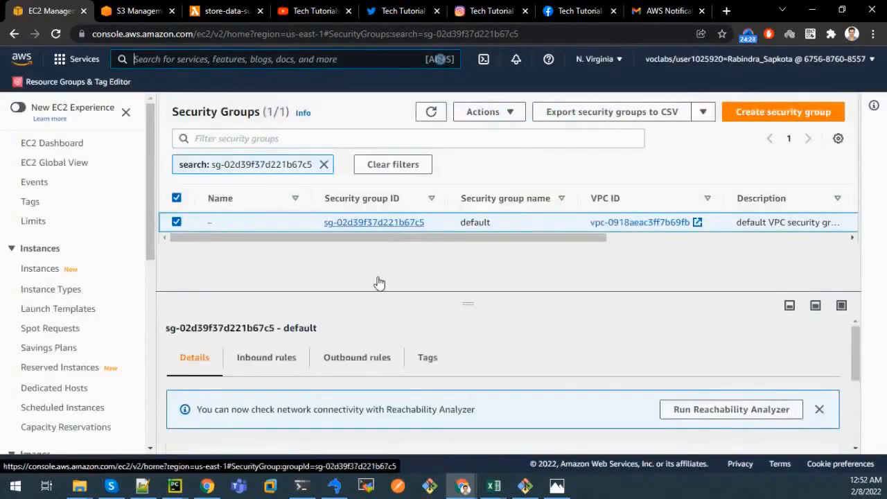
Examine the default security group's inbound rules, checking the allowed traffic type, port range and source.
{"action": "scroll", "coordinate": [286, 360], "scroll_direction": "down", "scroll_amount": 3}
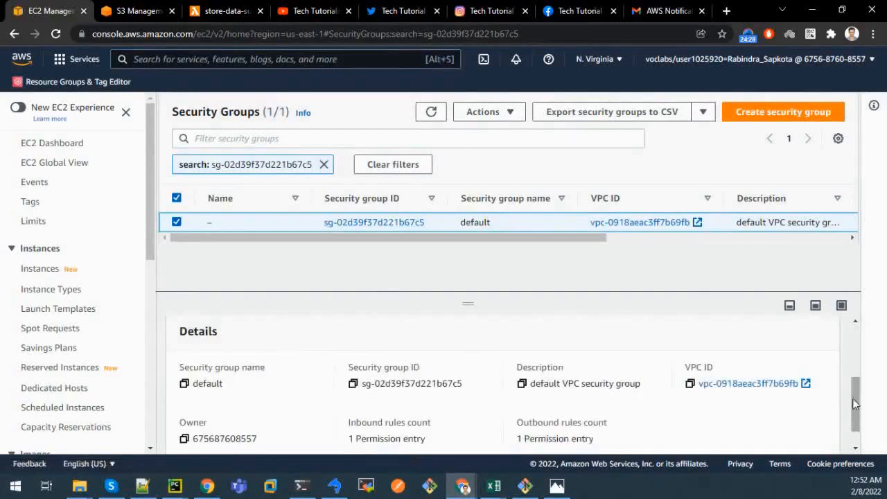
{"action": "left_click_drag", "start_coordinate": [852, 398], "coordinate": [850, 428]}
{"action": "scroll", "coordinate": [519, 390], "scroll_direction": "up", "scroll_amount": 5}
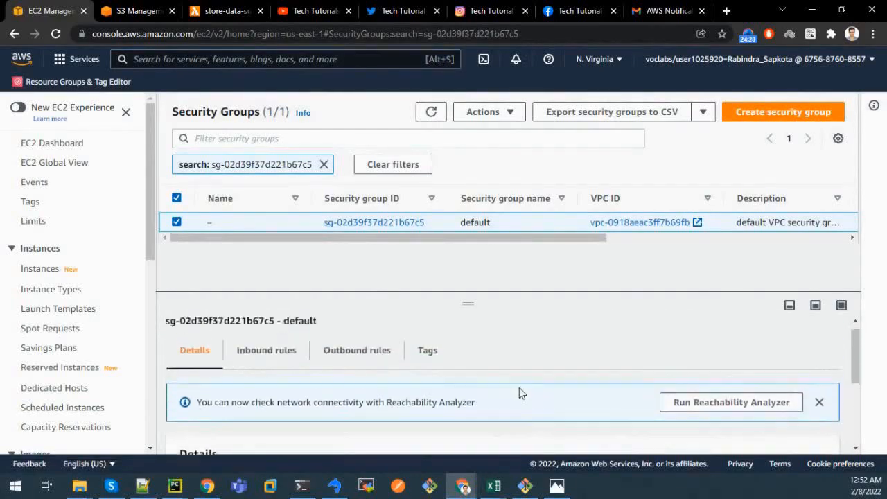
{"action": "left_click", "coordinate": [258, 359]}
{"action": "scroll", "coordinate": [333, 353], "scroll_direction": "down", "scroll_amount": 2}
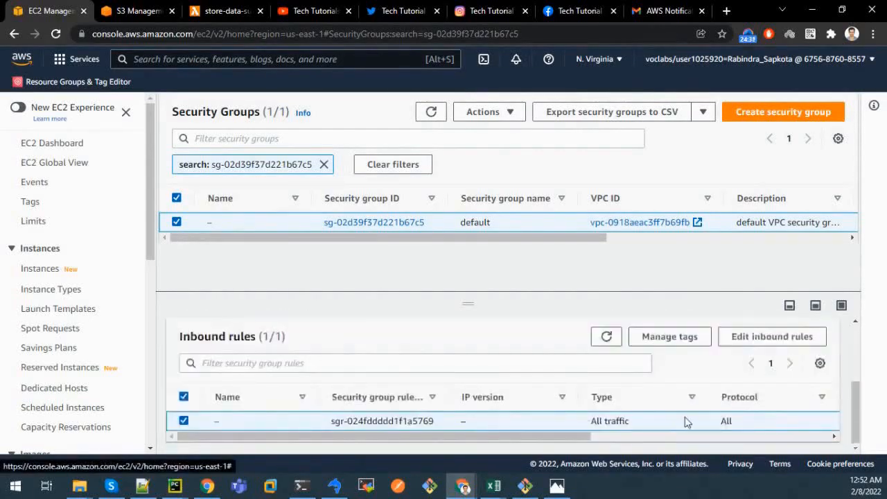
{"action": "left_click_drag", "start_coordinate": [584, 436], "coordinate": [720, 445]}
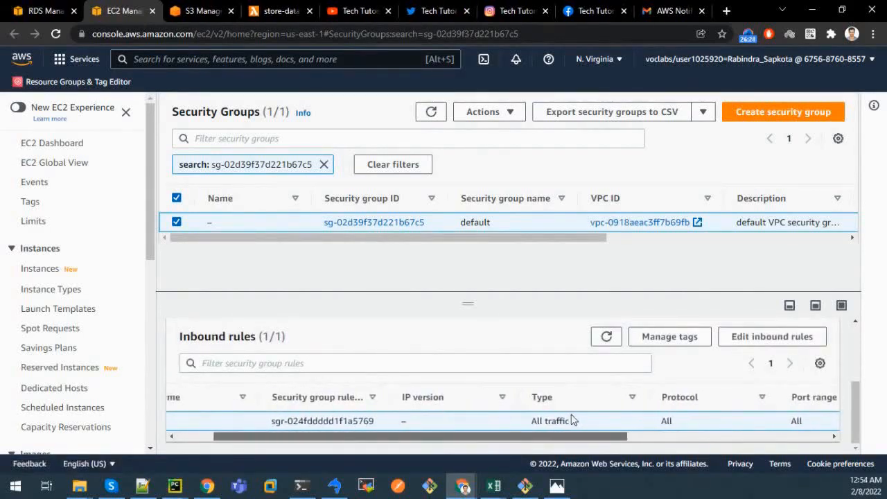
{"action": "left_click_drag", "start_coordinate": [571, 415], "coordinate": [472, 407]}
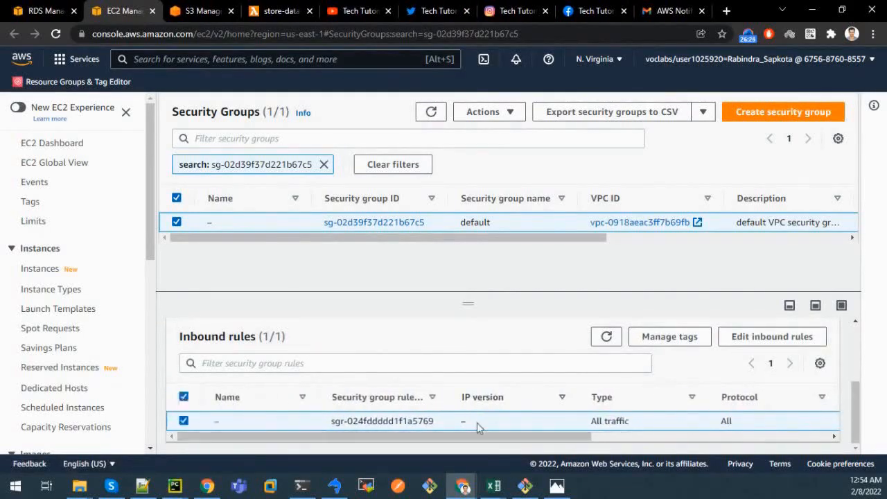
{"action": "left_click_drag", "start_coordinate": [482, 436], "coordinate": [709, 450]}
{"action": "double_click", "coordinate": [661, 421]}
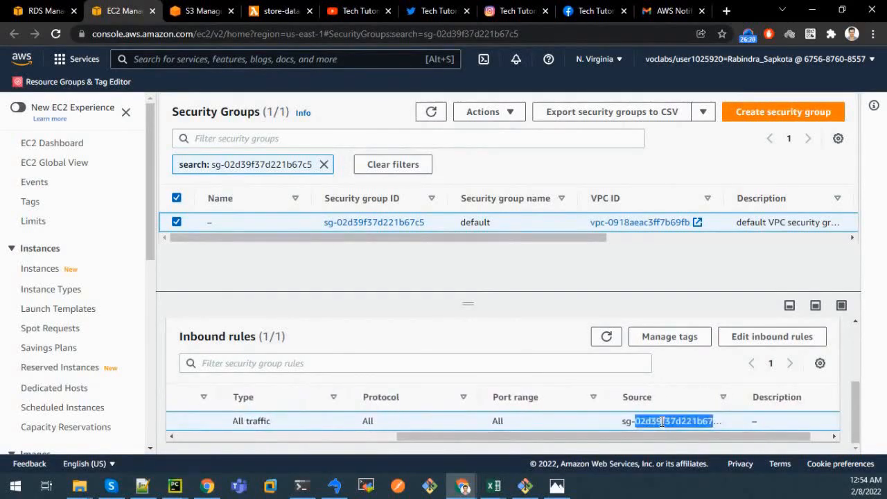
{"action": "left_click_drag", "start_coordinate": [627, 424], "coordinate": [704, 428]}
Edit the default security group's inbound rules and add a rule of type MYSQL/Aurora.
{"action": "left_click", "coordinate": [739, 339]}
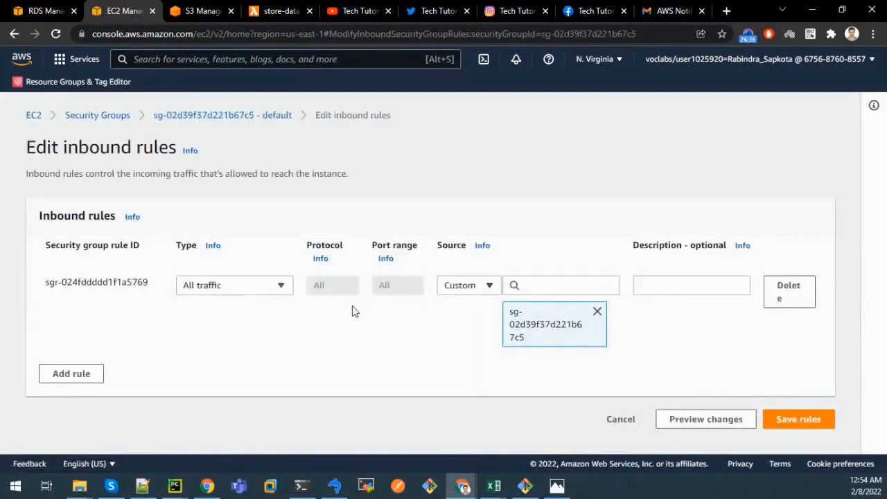
{"action": "left_click", "coordinate": [84, 378]}
{"action": "left_click", "coordinate": [220, 367]}
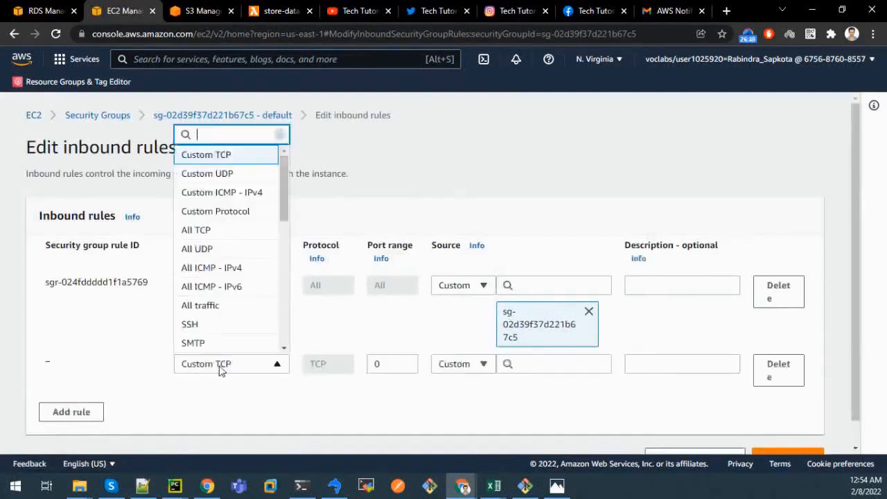
{"action": "scroll", "coordinate": [222, 241], "scroll_direction": "down", "scroll_amount": 5}
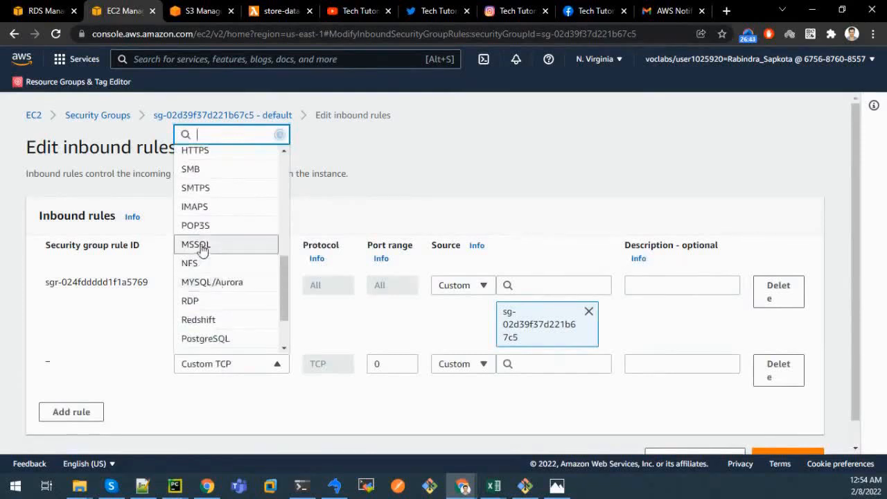
{"action": "left_click", "coordinate": [217, 285]}
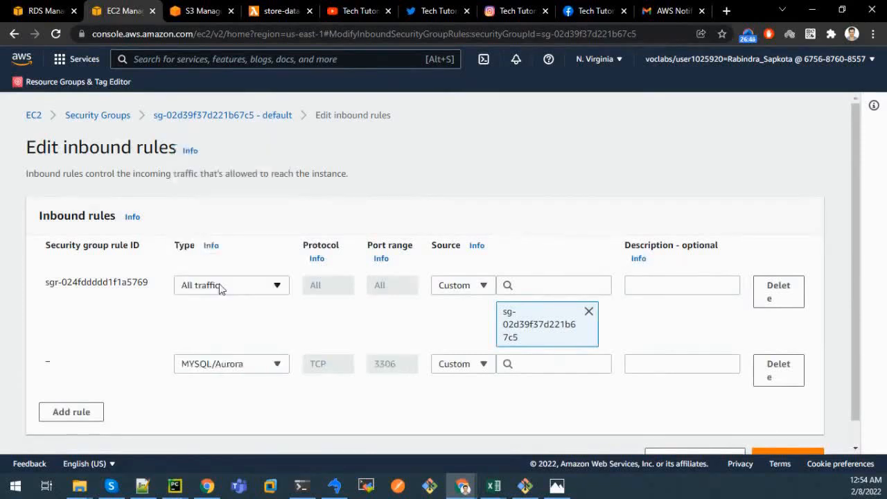
Set the MYSQL/Aurora rule's source to 0.0.0.0/0 and save the inbound rules.
{"action": "left_click", "coordinate": [531, 364]}
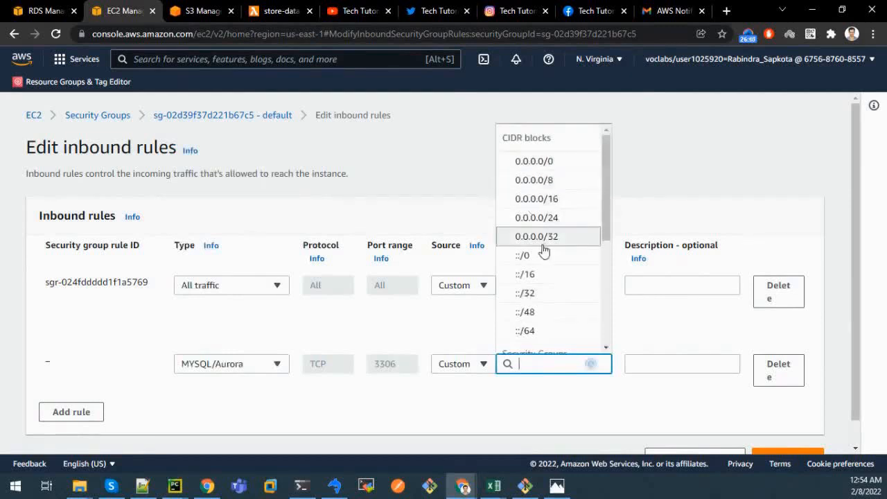
{"action": "left_click", "coordinate": [529, 162]}
{"action": "scroll", "coordinate": [620, 395], "scroll_direction": "down", "scroll_amount": 1}
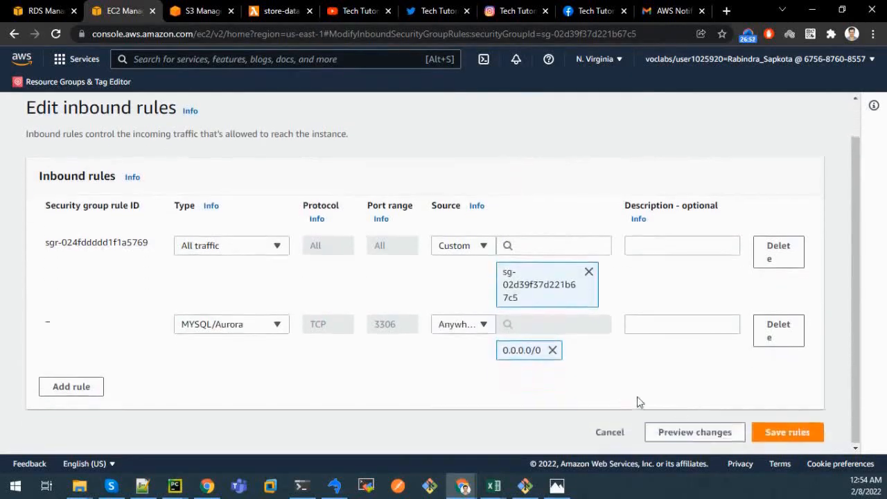
{"action": "left_click", "coordinate": [787, 431]}
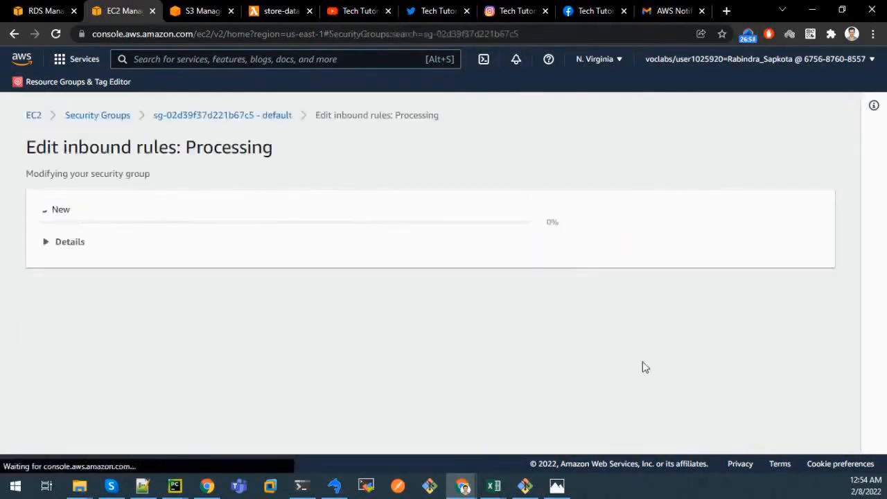
Return to the MySQL client, test the AWS_DATABASE connection, and connect while saving the changed connection details.
{"action": "left_click", "coordinate": [334, 486]}
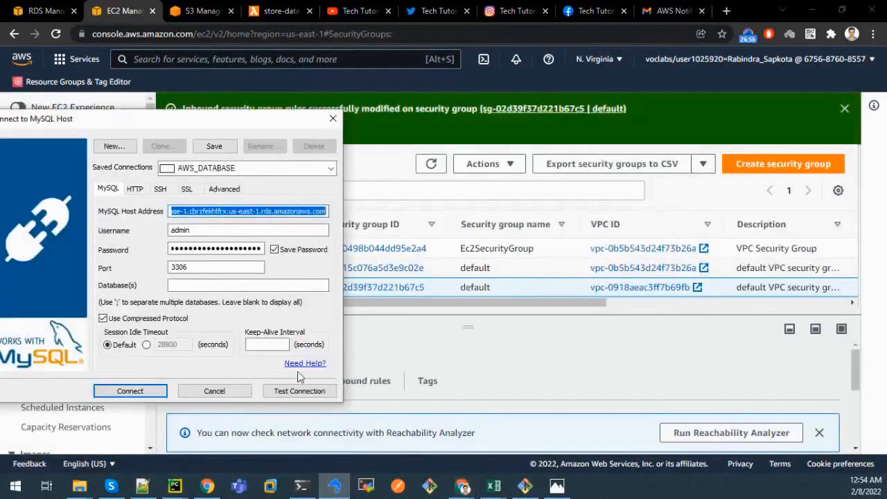
{"action": "left_click", "coordinate": [294, 391]}
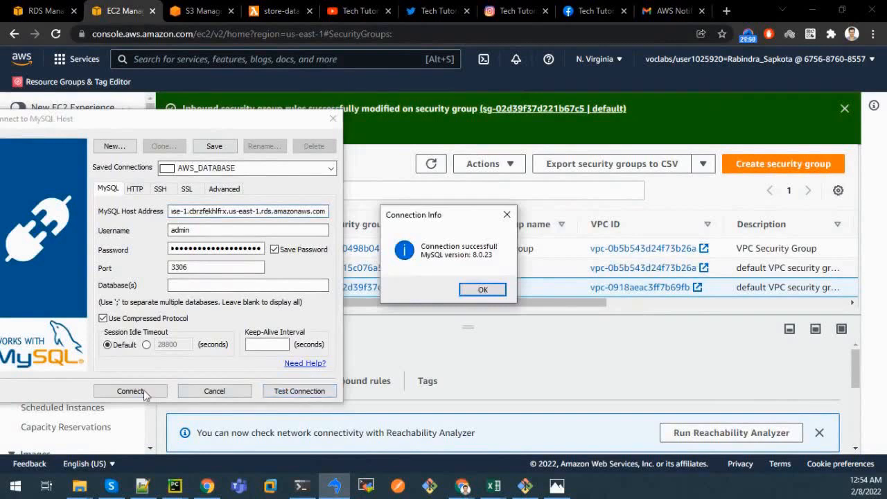
{"action": "left_click", "coordinate": [482, 290]}
{"action": "left_click", "coordinate": [136, 392]}
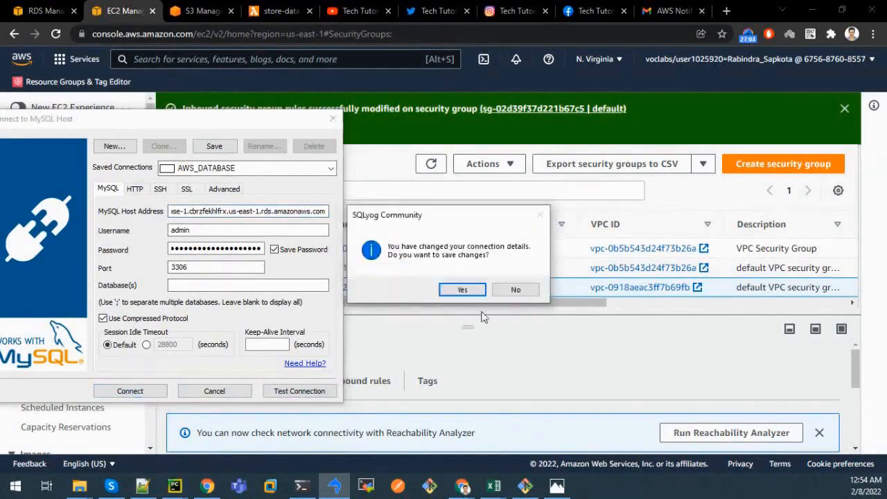
{"action": "left_click", "coordinate": [459, 291]}
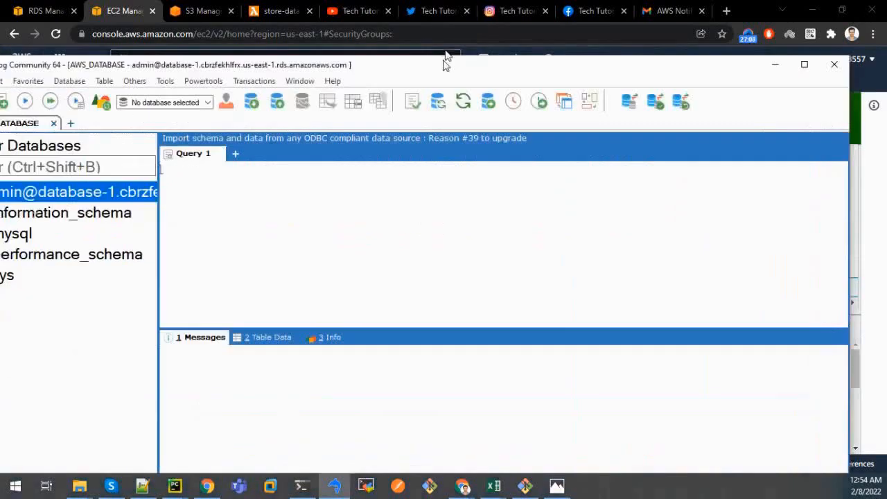
Try to run the query "CREATE DATA summarize_sale_data;" on the RDS server and check its messages.
{"action": "type", "text": "CREATE DATA"}
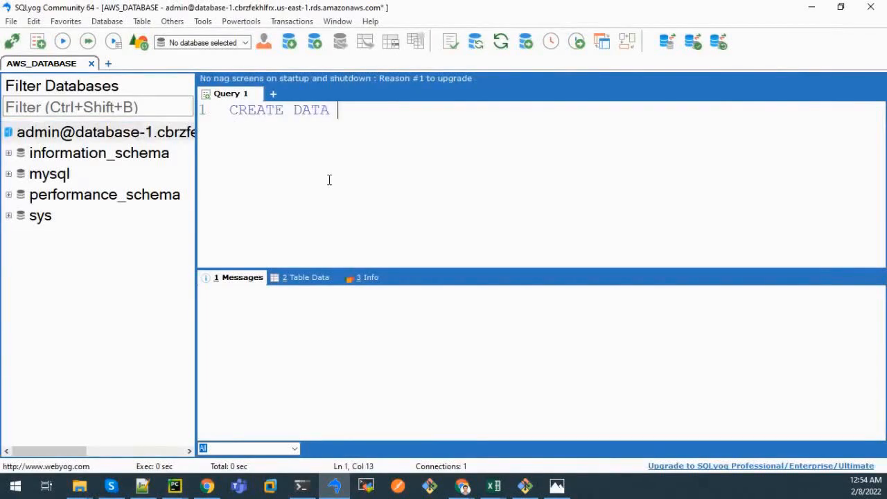
{"action": "type", "text": " summarize_sale_data;"}
{"action": "key", "text": "ctrl+a"}
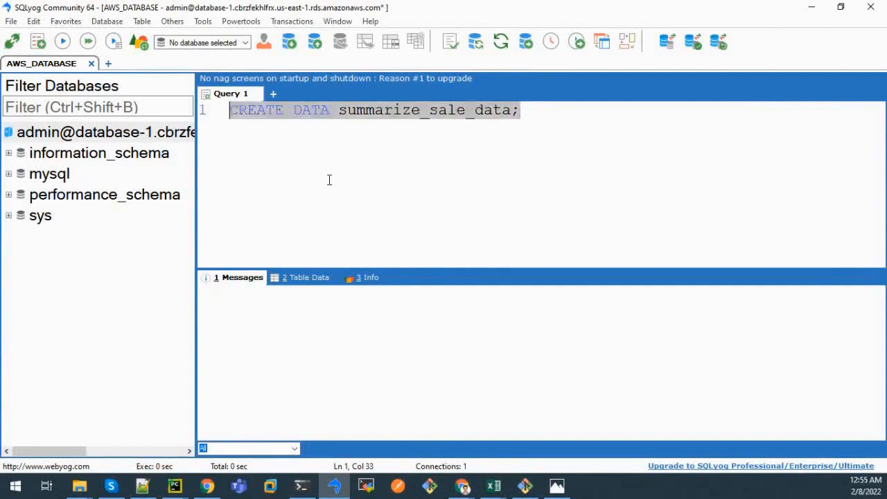
{"action": "left_click", "coordinate": [62, 42]}
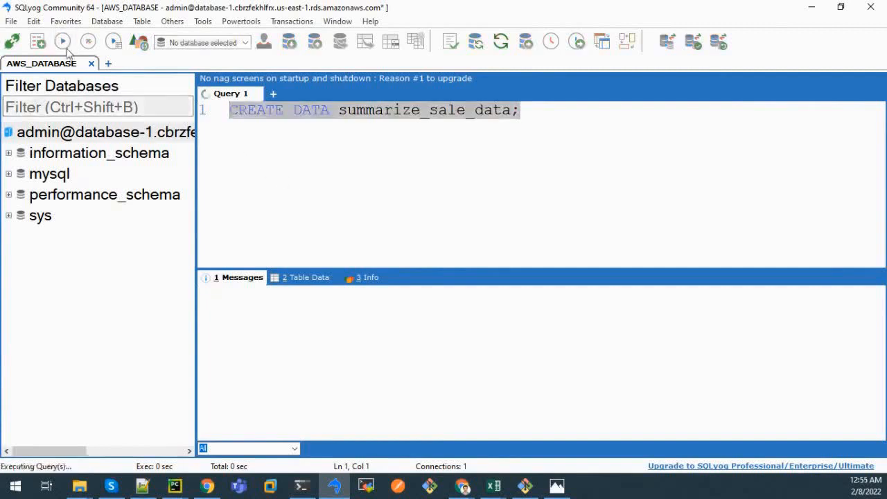
{"action": "scroll", "coordinate": [478, 364], "scroll_direction": "down", "scroll_amount": 1}
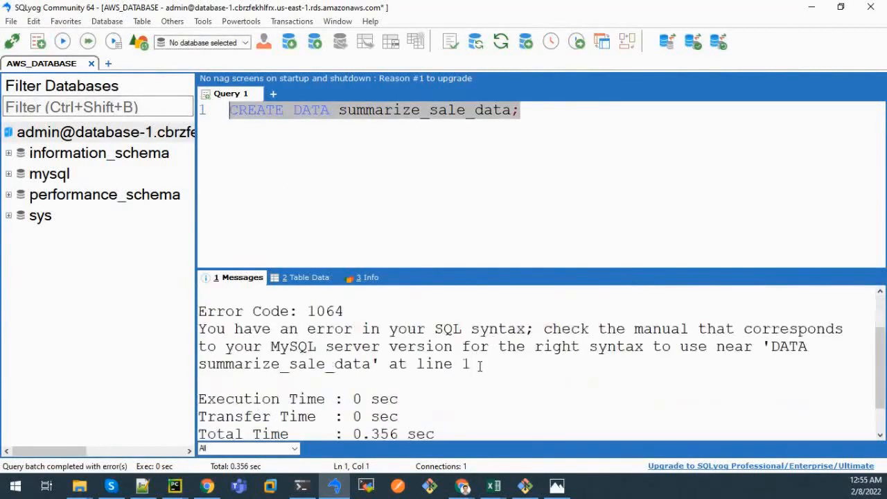
Correct the statement to CREATE DATABASE summarize_sale_data; and execute it.
{"action": "scroll", "coordinate": [463, 329], "scroll_direction": "up", "scroll_amount": 1}
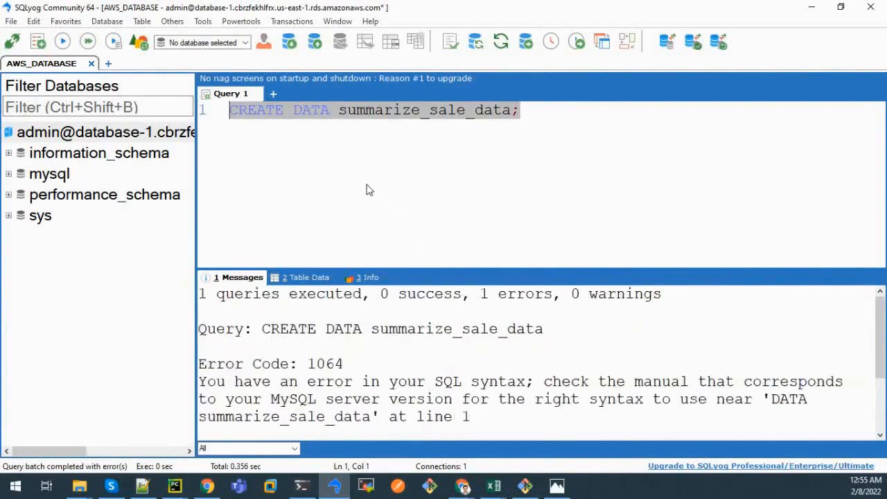
{"action": "left_click", "coordinate": [329, 116]}
{"action": "type", "text": "BASE"}
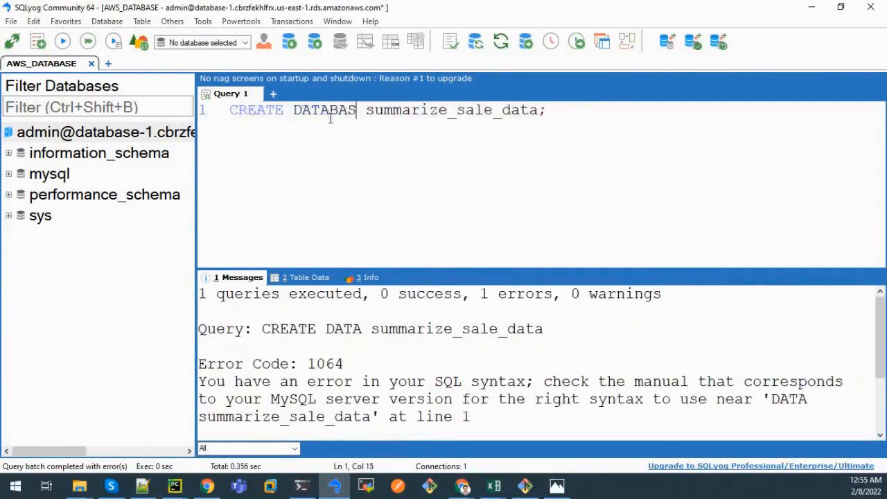
{"action": "key", "text": "ctrl+a"}
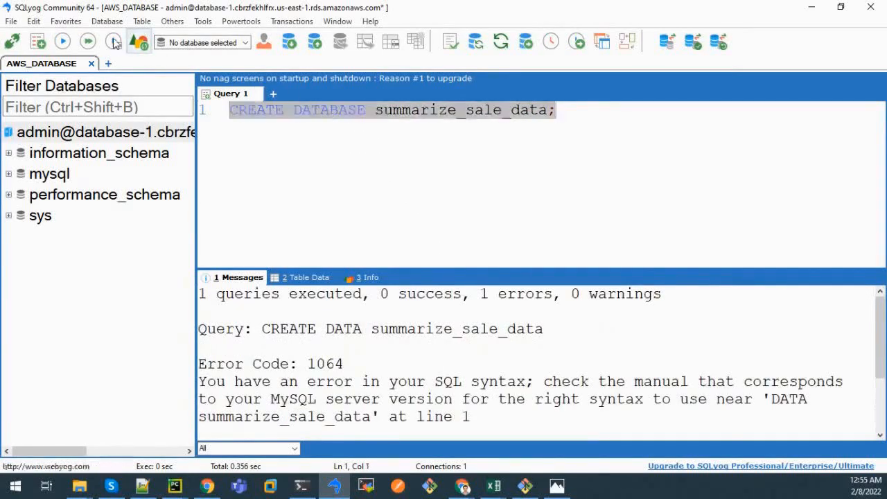
{"action": "left_click", "coordinate": [64, 43]}
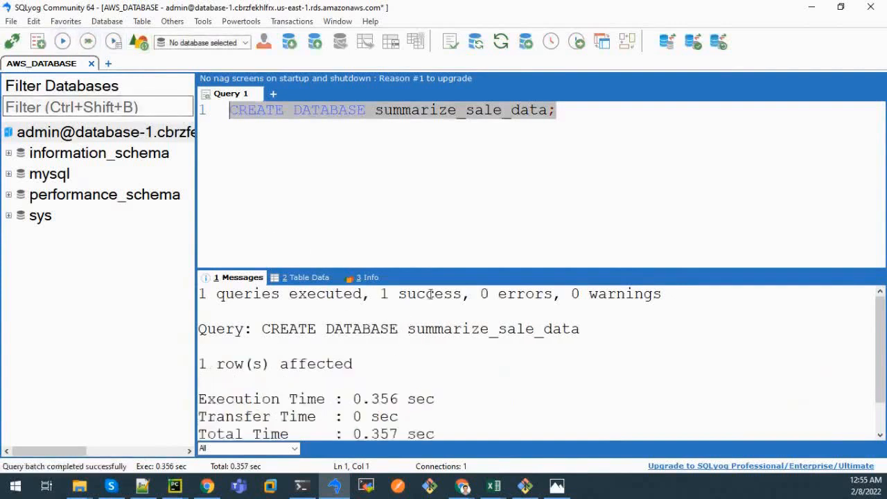
Copy the database name from the query, switch to Chrome, and open the store-data-summarize function's environment variables for editing.
{"action": "double_click", "coordinate": [460, 113]}
{"action": "key", "text": "ctrl+c"}
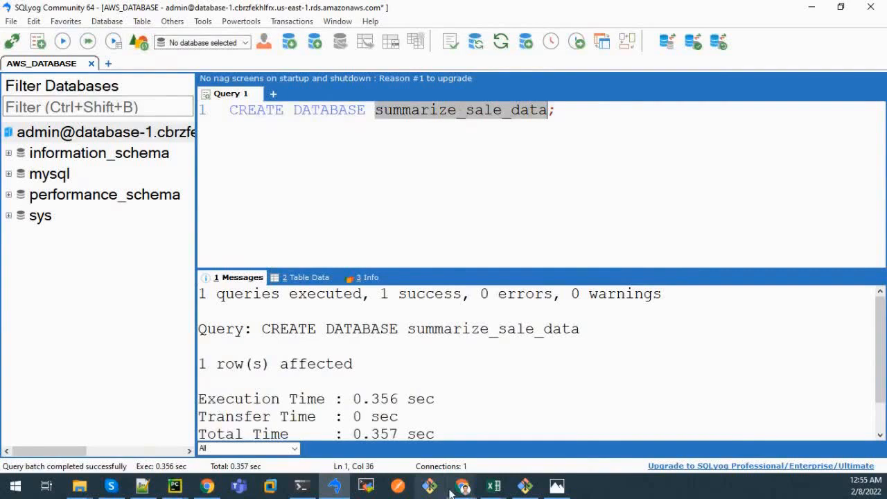
{"action": "mouse_move", "coordinate": [462, 485]}
{"action": "left_click", "coordinate": [390, 429]}
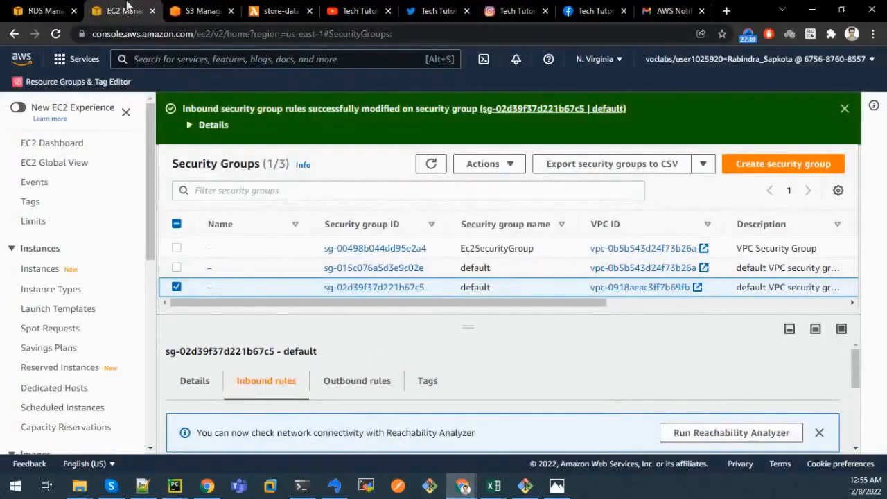
{"action": "left_click", "coordinate": [201, 11]}
{"action": "left_click", "coordinate": [267, 9]}
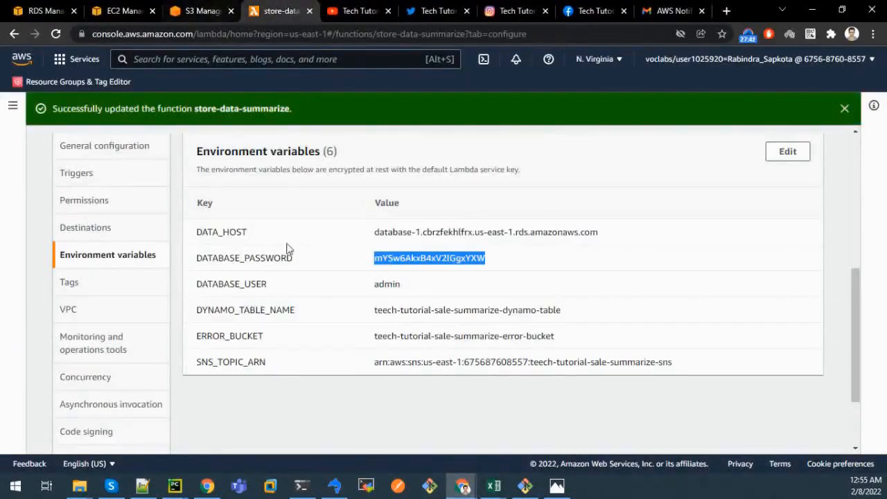
{"action": "left_click", "coordinate": [788, 152]}
{"action": "scroll", "coordinate": [297, 331], "scroll_direction": "down", "scroll_amount": 3}
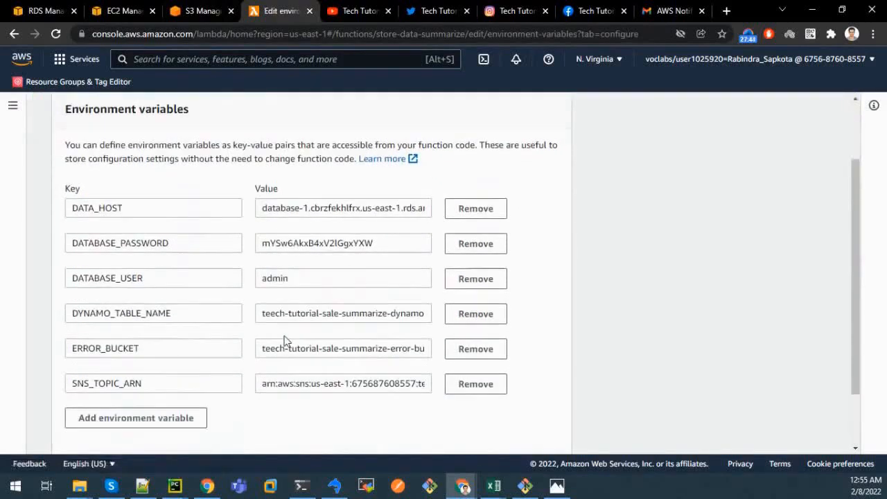
Add an environment variable DATABASE_NAME with the value summarize_sale_data and save the function's variables.
{"action": "left_click", "coordinate": [171, 374]}
{"action": "left_click", "coordinate": [145, 371]}
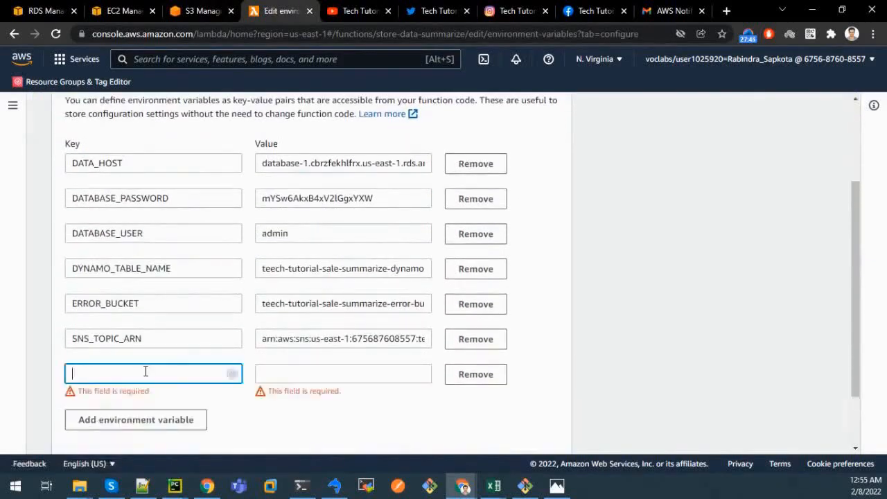
{"action": "type", "text": "DATABASE"}
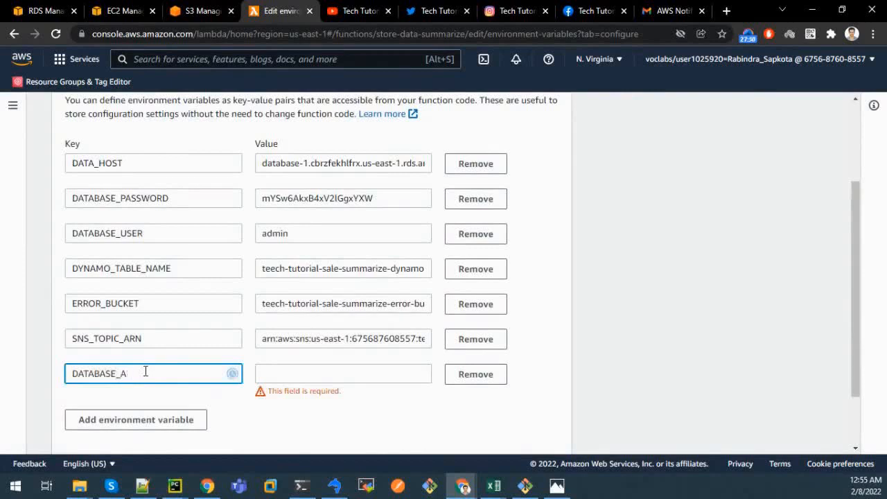
{"action": "type", "text": "_NAM"}
{"action": "left_click", "coordinate": [284, 378]}
{"action": "key", "text": "ctrl+v"}
{"action": "left_click", "coordinate": [296, 406]}
{"action": "scroll", "coordinate": [284, 416], "scroll_direction": "down", "scroll_amount": 2}
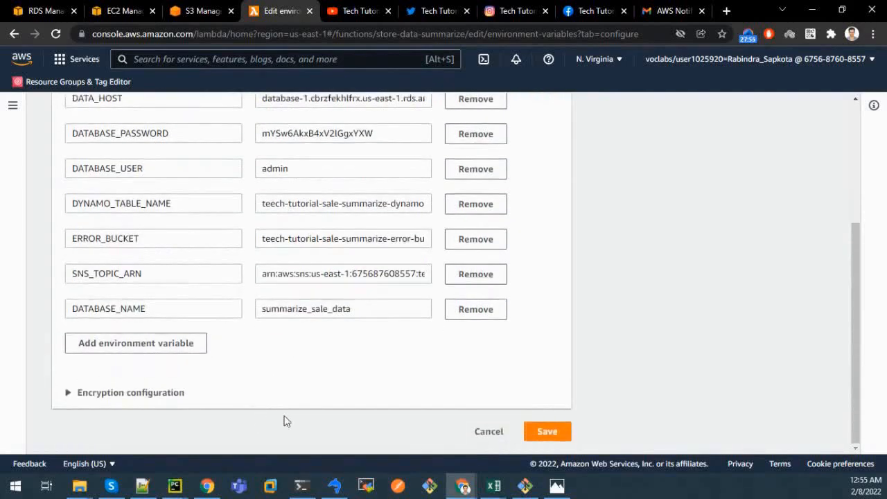
{"action": "left_click", "coordinate": [548, 433]}
Open constants.py in the function's code source and copy the TABLE_NAME value product_sale_summary.
{"action": "scroll", "coordinate": [547, 434], "scroll_direction": "down", "scroll_amount": 3}
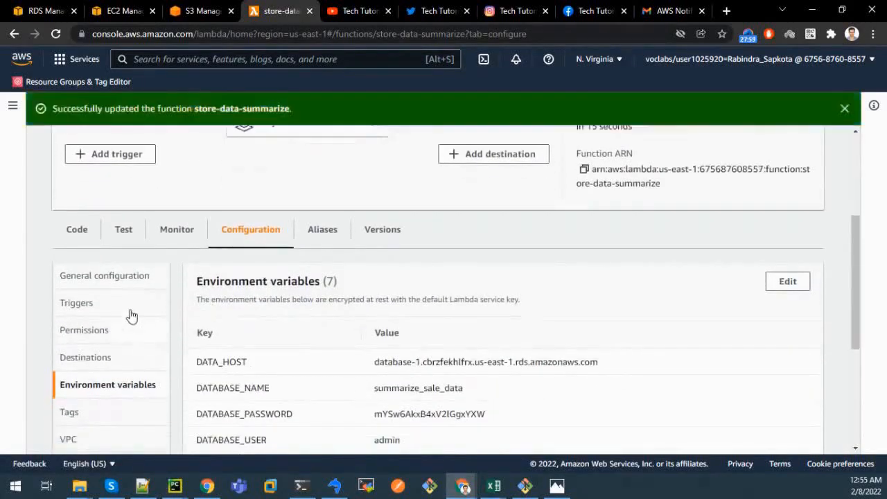
{"action": "left_click", "coordinate": [74, 229]}
{"action": "scroll", "coordinate": [110, 391], "scroll_direction": "down", "scroll_amount": 2}
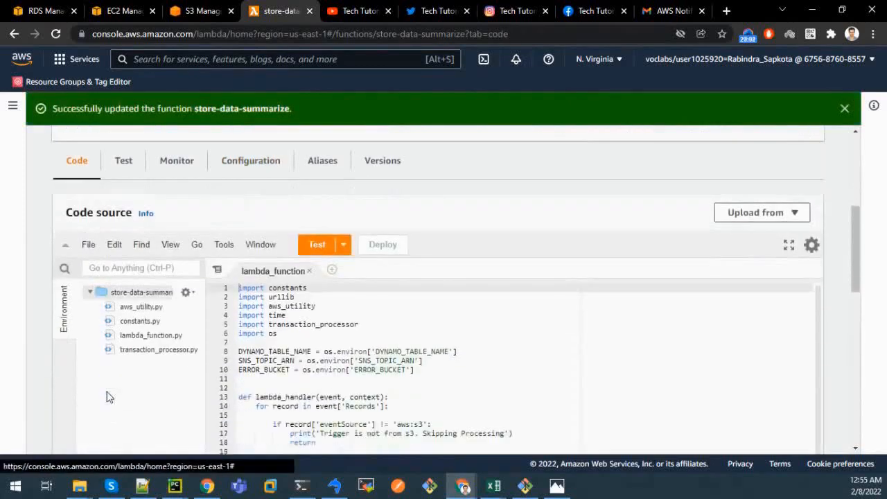
{"action": "double_click", "coordinate": [141, 261]}
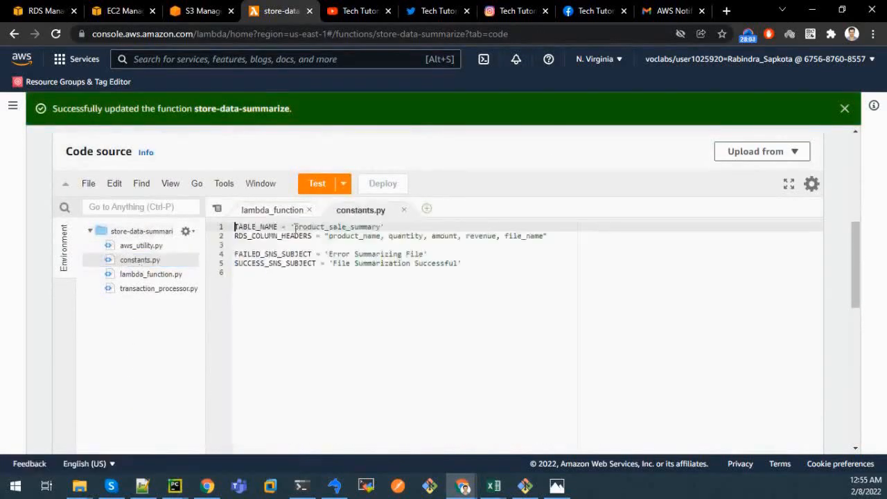
{"action": "double_click", "coordinate": [327, 227]}
{"action": "key", "text": "ctrl+c"}
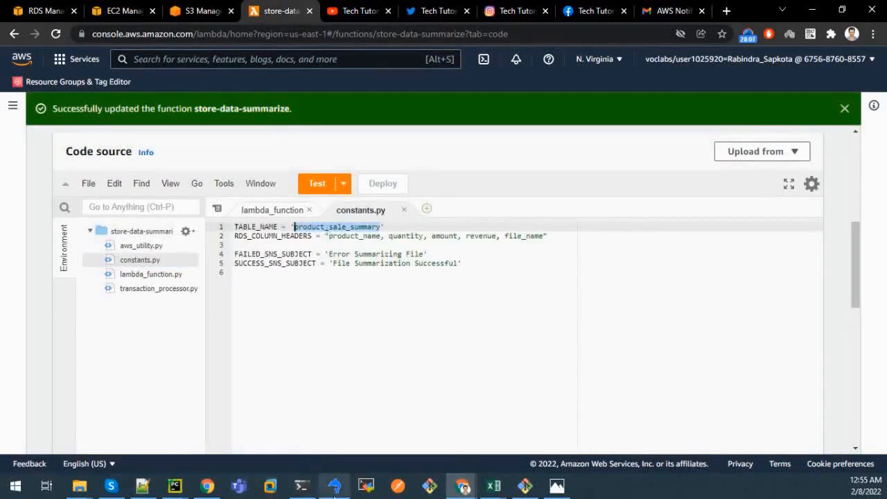
Switch to SQLyog, change the query to USE summarize_sale_data; and execute it.
{"action": "left_click", "coordinate": [334, 485]}
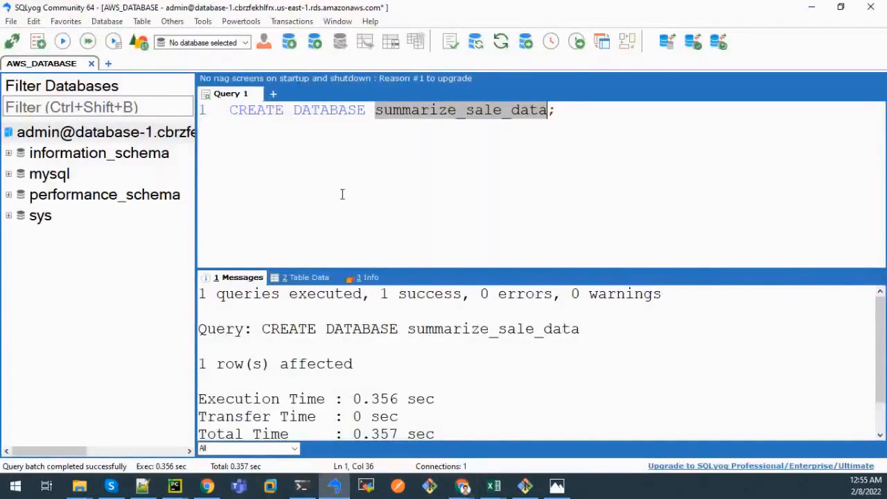
{"action": "double_click", "coordinate": [272, 114]}
{"action": "type", "text": "USE"}
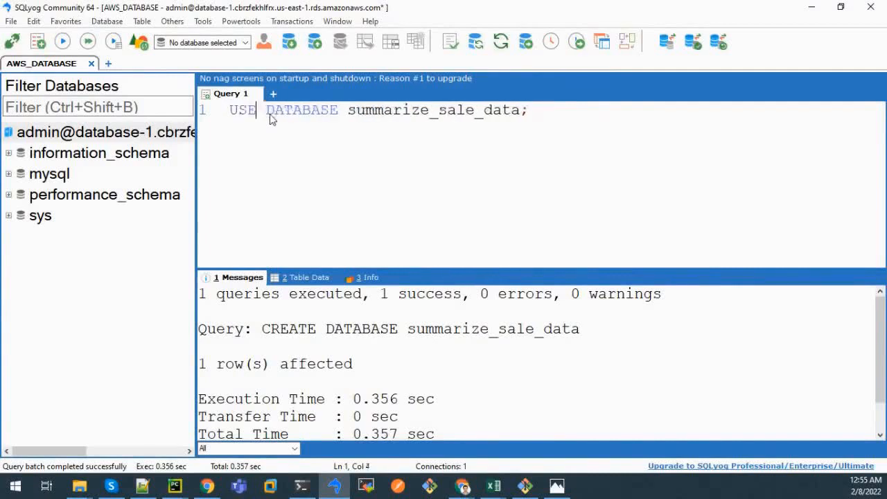
{"action": "double_click", "coordinate": [282, 114]}
{"action": "key", "text": "BackSpace"}
{"action": "key", "text": "ctrl+a"}
{"action": "key", "text": "F9"}
Replace the query with CREATE TABLE product_sale_summary and multi-line parentheses with blank lines for the column definitions.
{"action": "left_click", "coordinate": [547, 159]}
{"action": "key", "text": "ctrl+a"}
{"action": "type", "text": "CRE"}
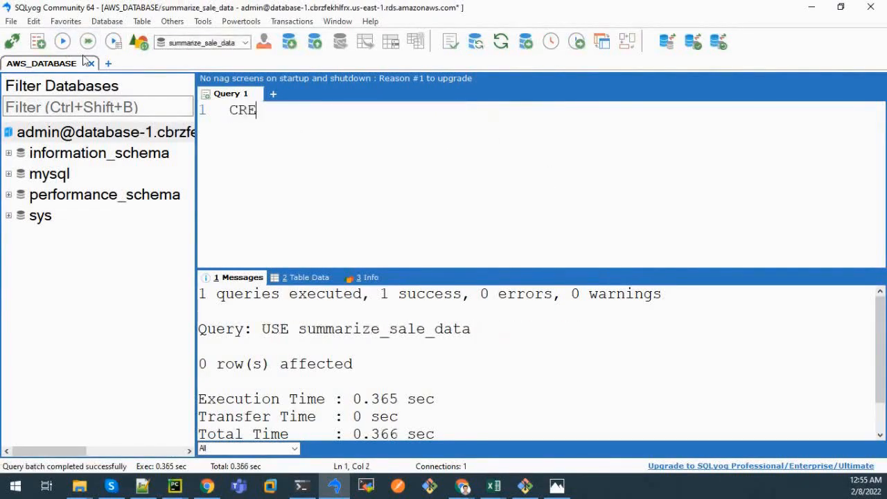
{"action": "type", "text": "ATE TABLE"}
{"action": "key", "text": "ctrl+v"}
{"action": "type", "text": "()"}
{"action": "key", "text": "Return"}
{"action": "key", "text": "Return"}
{"action": "key", "text": "Return"}
{"action": "key", "text": "Return"}
{"action": "key", "text": "Return"}
{"action": "key", "text": "Return"}
{"action": "key", "text": "Return"}
{"action": "key", "text": "Return"}
{"action": "key", "text": "Up"}
{"action": "key", "text": "shift+Up"}
{"action": "key", "text": "shift+Up"}
{"action": "key", "text": "shift+Up"}
{"action": "key", "text": "shift+Up"}
{"action": "key", "text": "shift+Up"}
{"action": "key", "text": "BackSpace"}
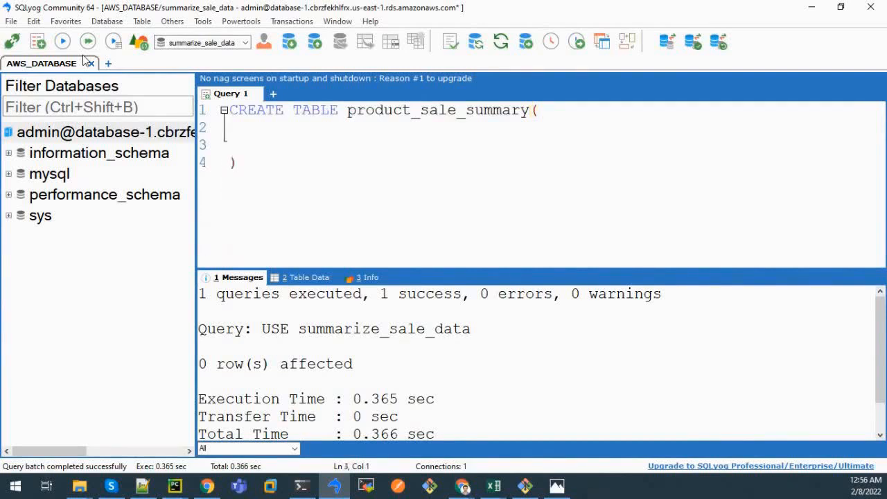
Copy the RDS_COLUMN_HEADERS column list from constants.py in Chrome and paste it inside the CREATE TABLE parentheses in SQLyog.
{"action": "mouse_move", "coordinate": [177, 489]}
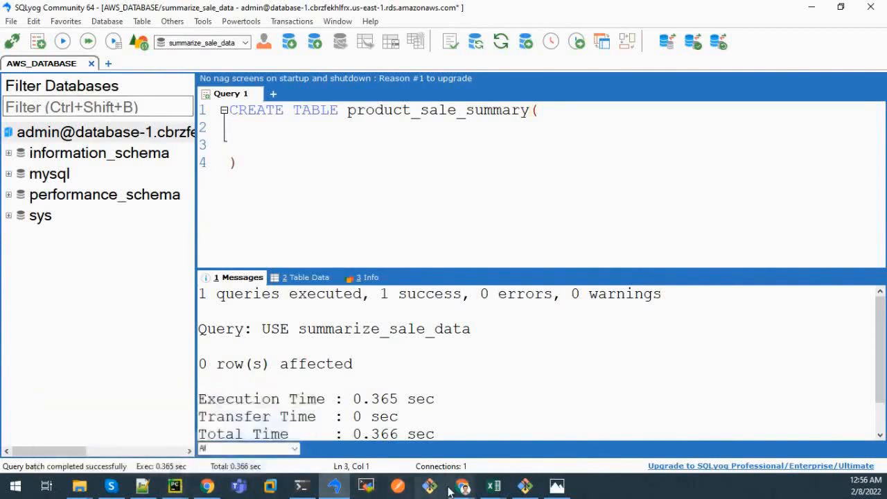
{"action": "mouse_move", "coordinate": [461, 487]}
{"action": "left_click", "coordinate": [411, 445]}
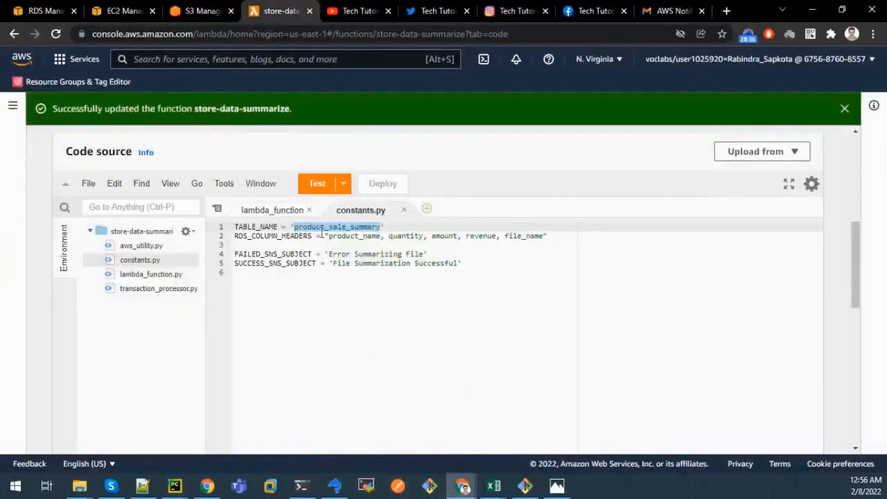
{"action": "left_click_drag", "start_coordinate": [329, 236], "coordinate": [542, 236]}
{"action": "key", "text": "ctrl+c"}
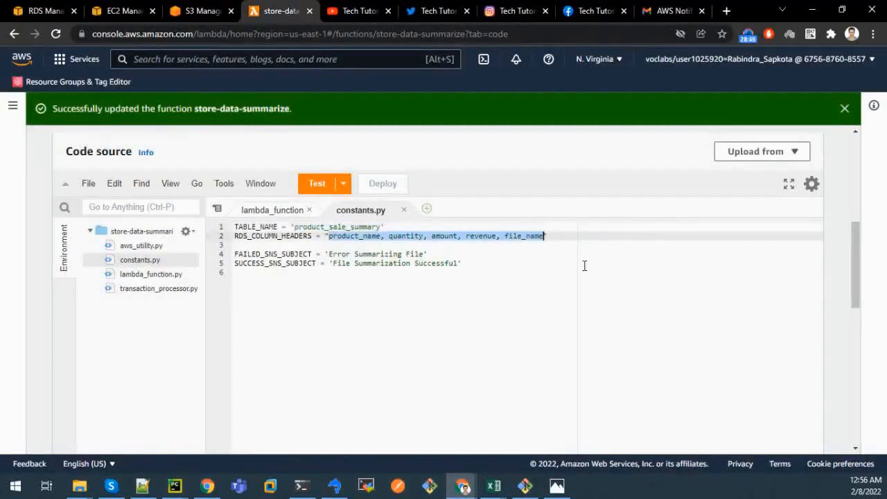
{"action": "left_click", "coordinate": [334, 485]}
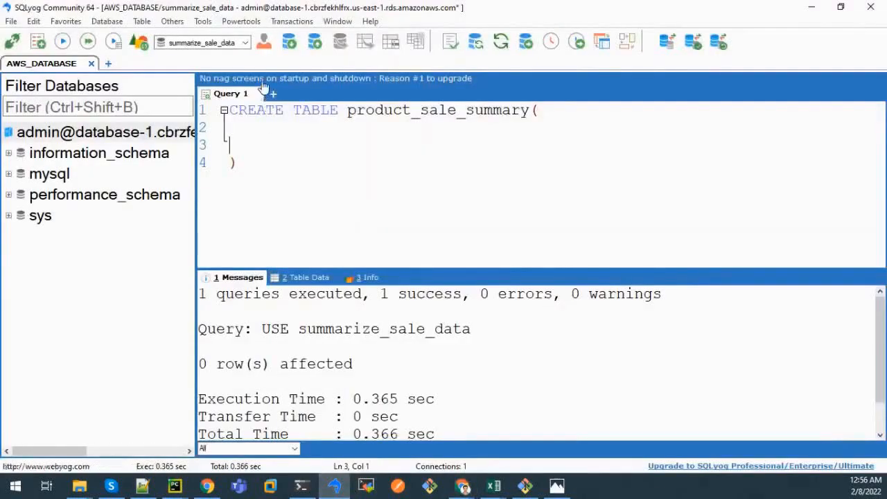
{"action": "key", "text": "ctrl+v"}
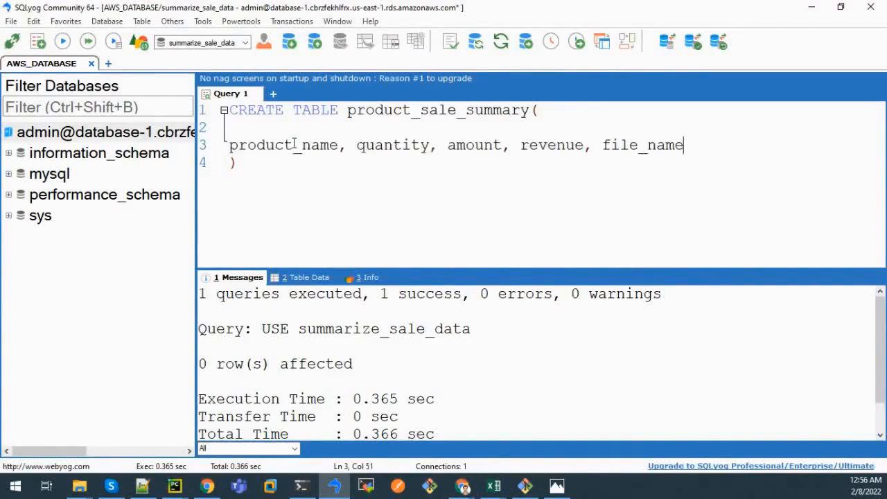
Define the product_name column as VARCHAR(255) and break the line after its comma.
{"action": "left_click", "coordinate": [342, 148]}
{"action": "type", "text": "varch"}
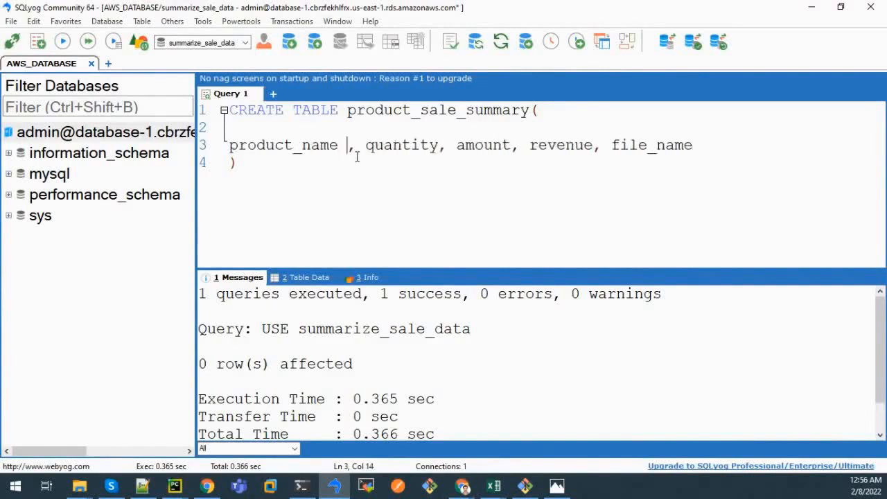
{"action": "type", "text": "ar(25"}
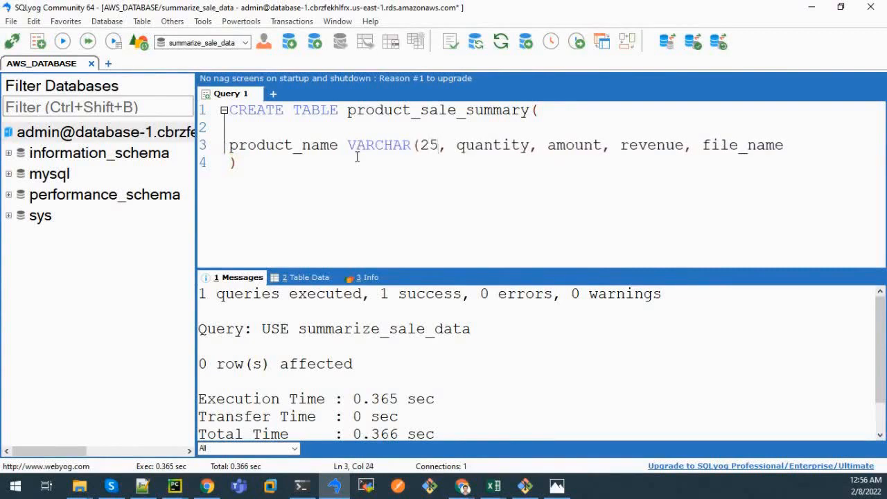
{"action": "type", "text": "5)"}
{"action": "key", "text": "Right"}
{"action": "key", "text": "Delete"}
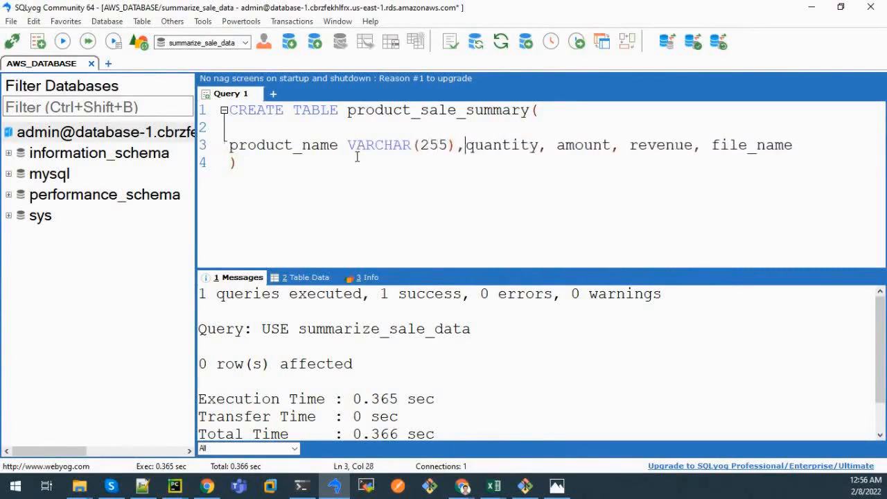
{"action": "key", "text": "Return"}
Give the quantity column the type MEDIUM INT and put the remaining columns on a new line.
{"action": "key", "text": "Right"}
{"action": "key", "text": "Right"}
{"action": "key", "text": "Right"}
{"action": "key", "text": "Right"}
{"action": "key", "text": "Right"}
{"action": "key", "text": "Right"}
{"action": "key", "text": "Right"}
{"action": "key", "text": "Right"}
{"action": "key", "text": "Right"}
{"action": "key", "text": "Right"}
{"action": "key", "text": "Left"}
{"action": "key", "text": "Left"}
{"action": "type", "text": "medium in"}
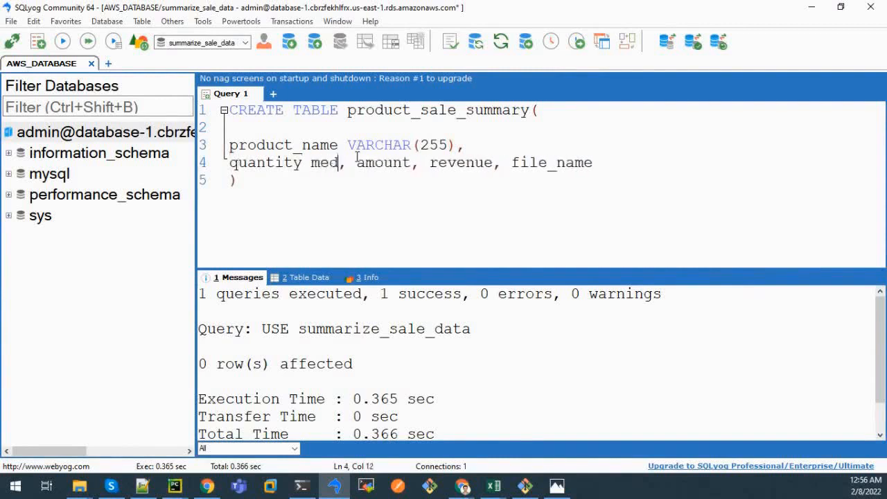
{"action": "type", "text": "t"}
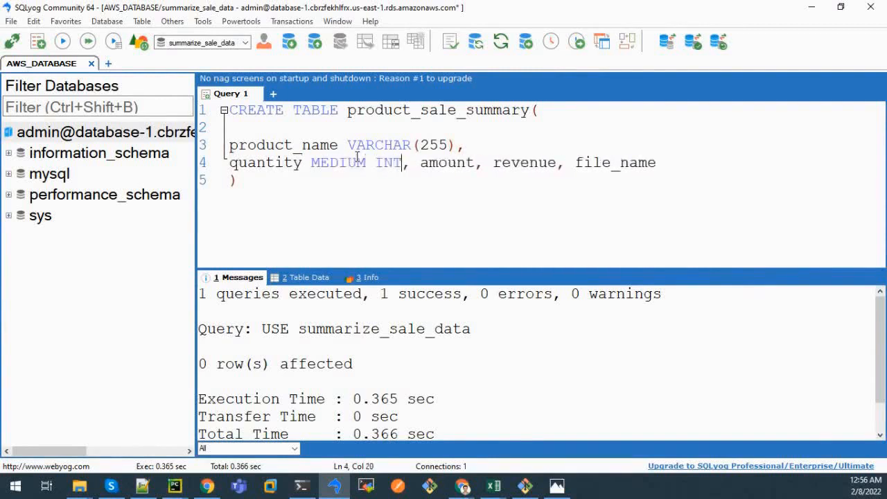
{"action": "key", "text": "Return"}
Give the amount column the type DOUBLE and move the revenue column to its own line.
{"action": "key", "text": "Up"}
{"action": "key", "text": "Up"}
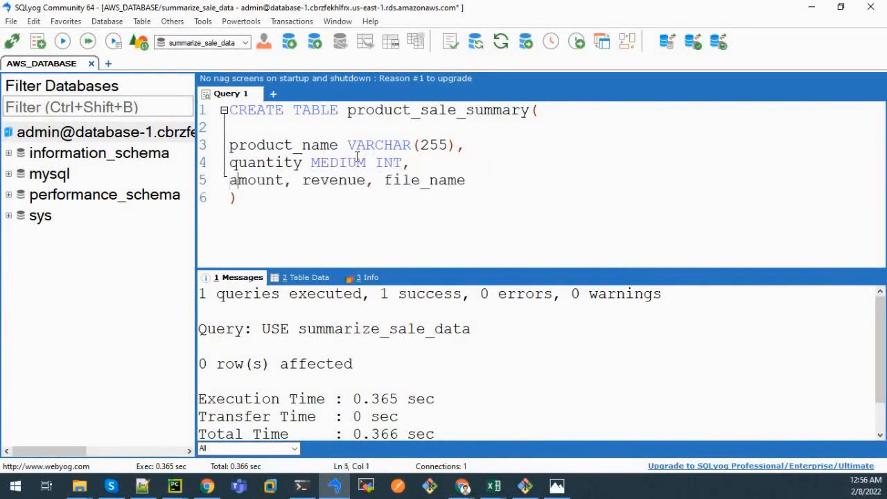
{"action": "key", "text": "Left"}
{"action": "type", "text": "dou"}
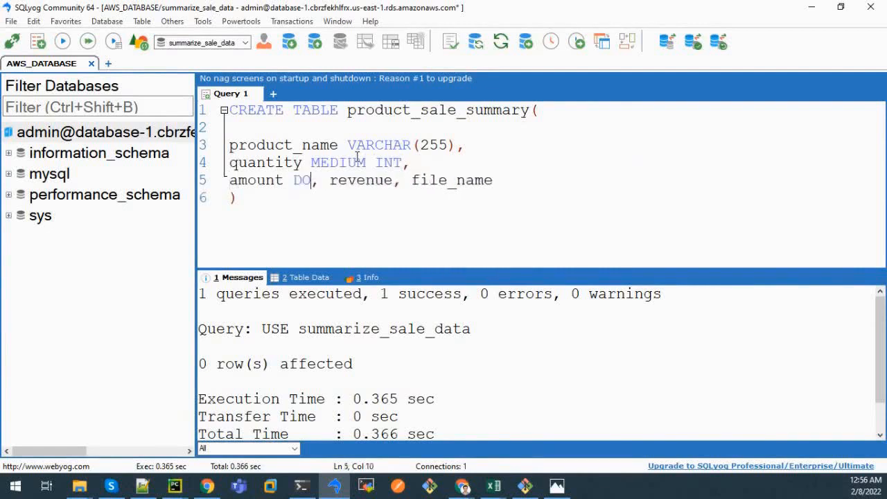
{"action": "type", "text": "ble"}
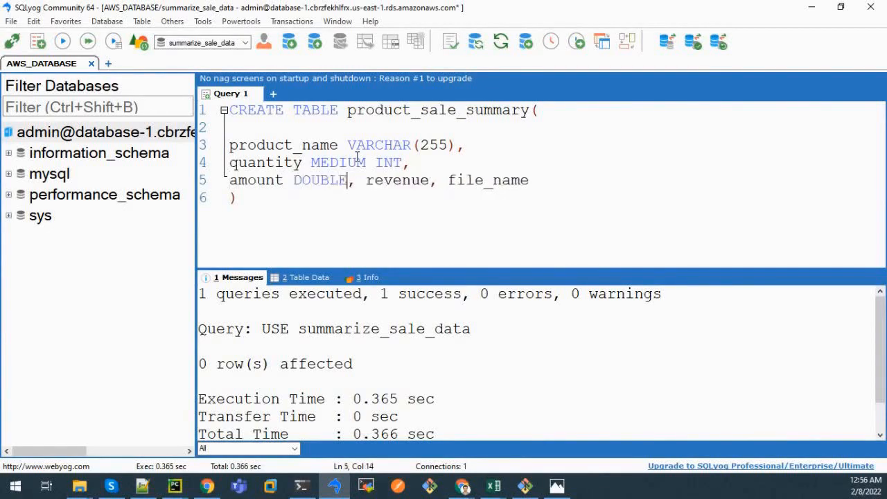
{"action": "key", "text": "BackSpace"}
{"action": "key", "text": "Return"}
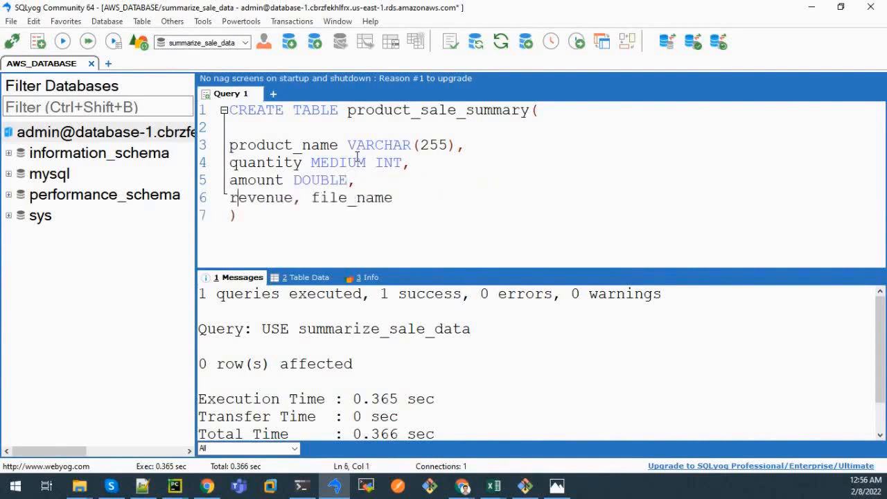
Give the revenue column the type DOUBLE and move file_name to its own line.
{"action": "type", "text": "dou"}
{"action": "key", "text": "BackSpace"}
{"action": "type", "text": "uble"}
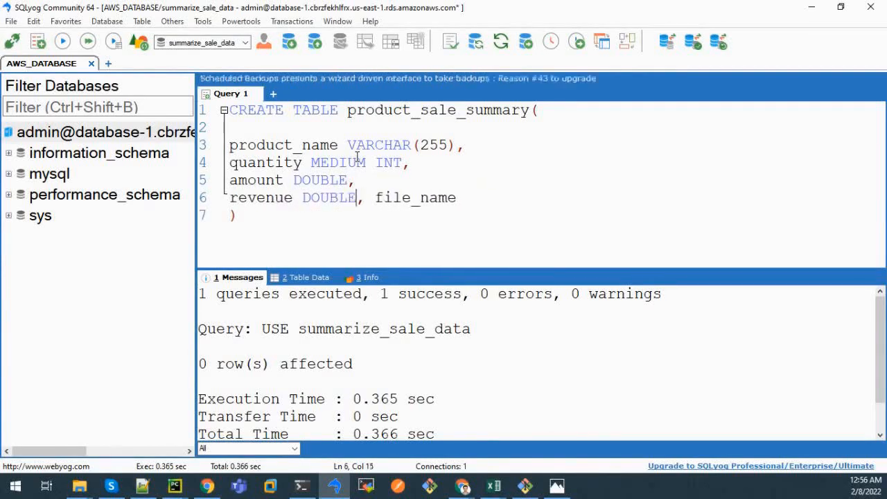
{"action": "key", "text": "BackSpace"}
{"action": "key", "text": "Return"}
{"action": "key", "text": "End"}
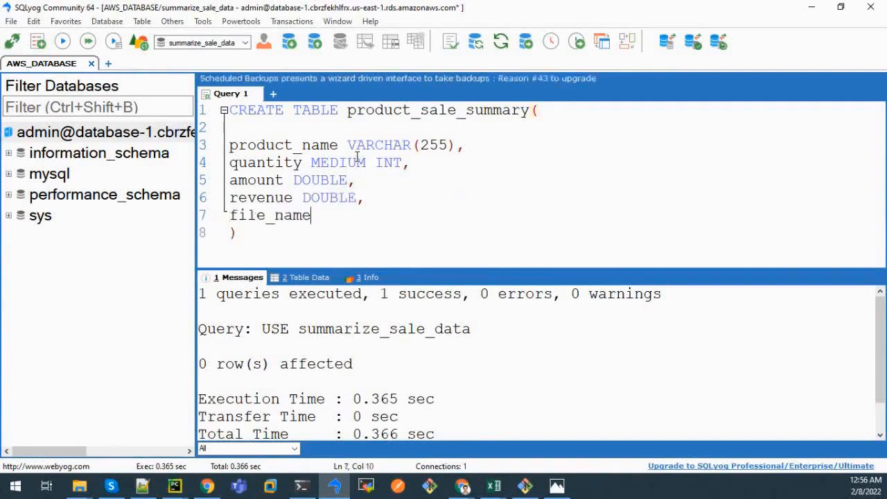
Give the file_name column the type VARCHAR(255), followed by a comma and a new line.
{"action": "type", "text": "varchar("}
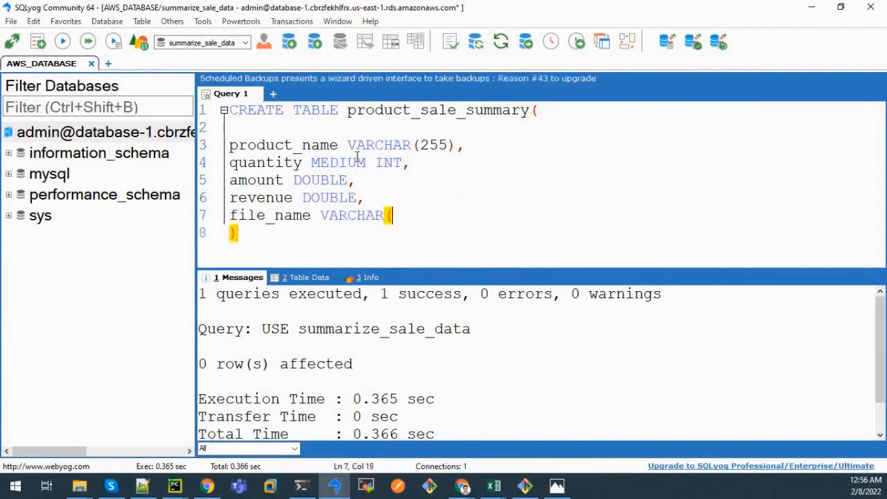
{"action": "type", "text": "255)"}
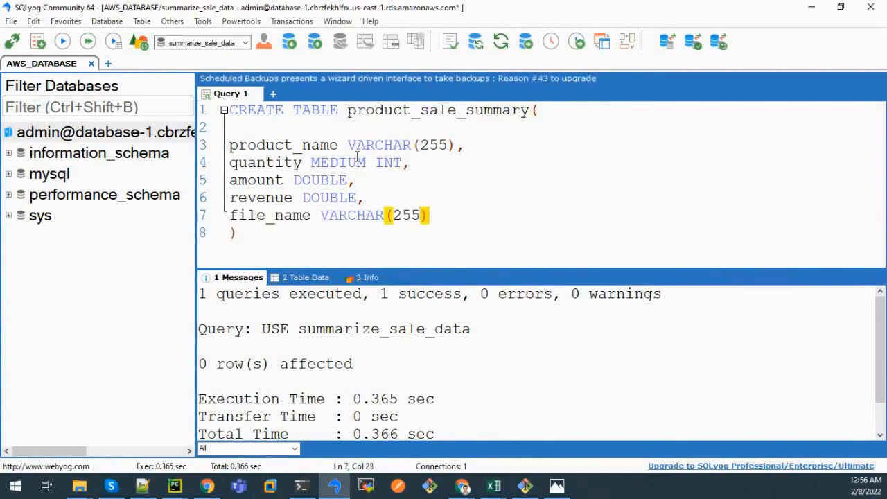
{"action": "type", "text": ","}
{"action": "key", "text": "Return"}
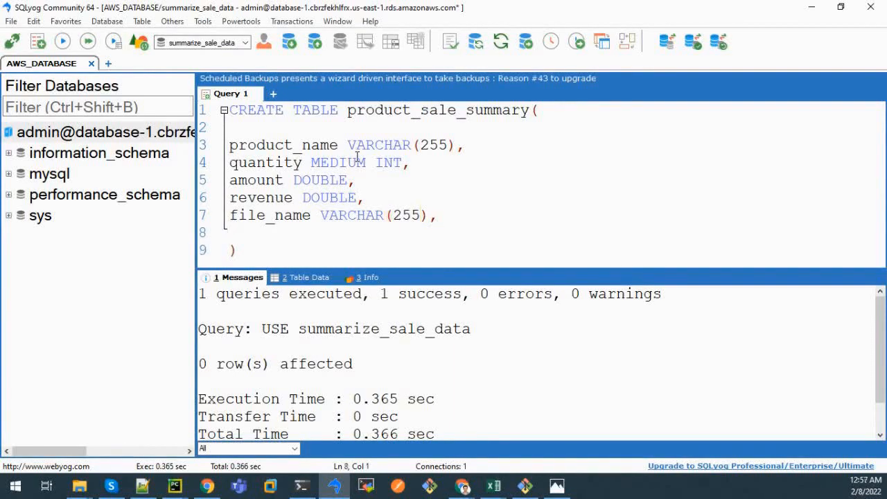
Add an insert_time column of type DATETIME with DEFAULT CURRENT_TIME, followed by a comma and a new line.
{"action": "type", "text": "insert "}
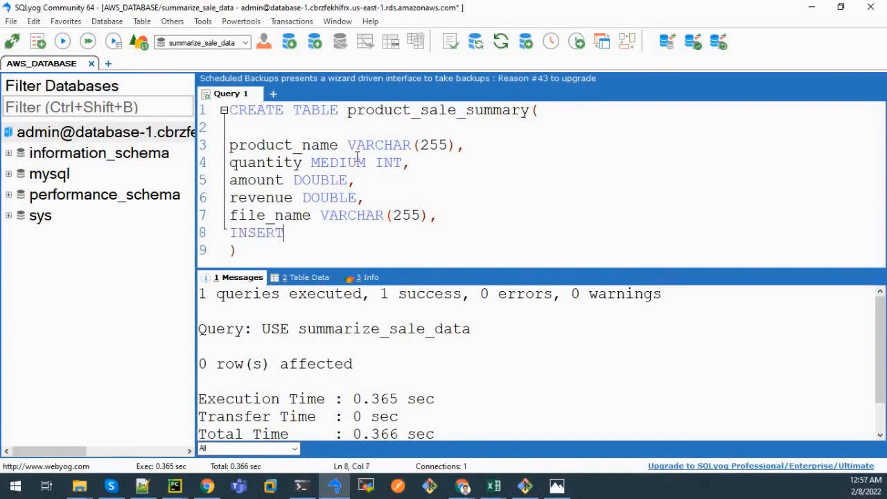
{"action": "type", "text": "time DATE"}
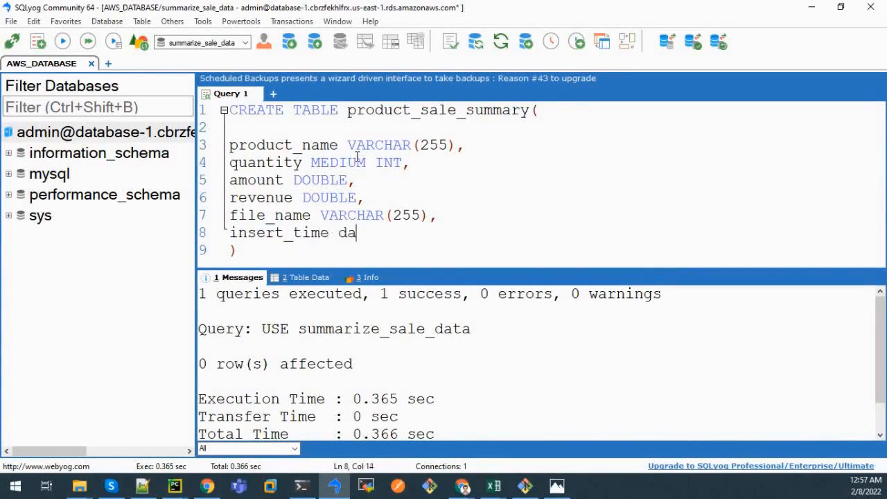
{"action": "type", "text": "time de"}
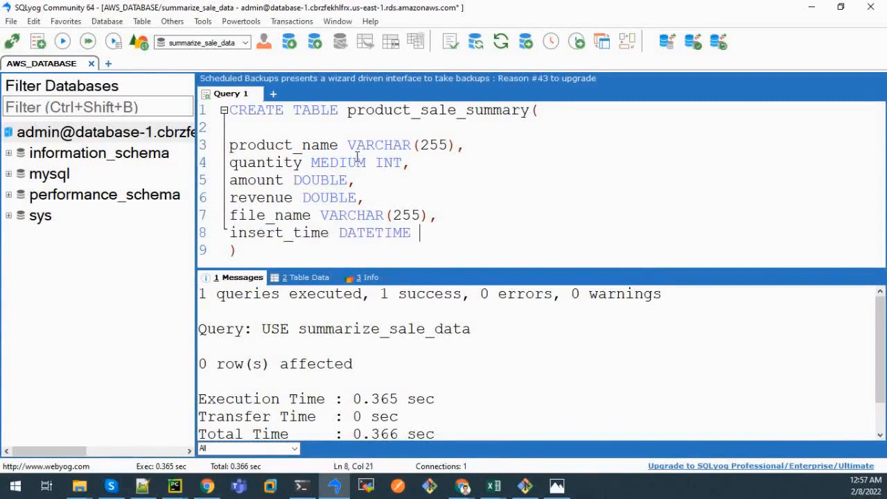
{"action": "type", "text": "fau"}
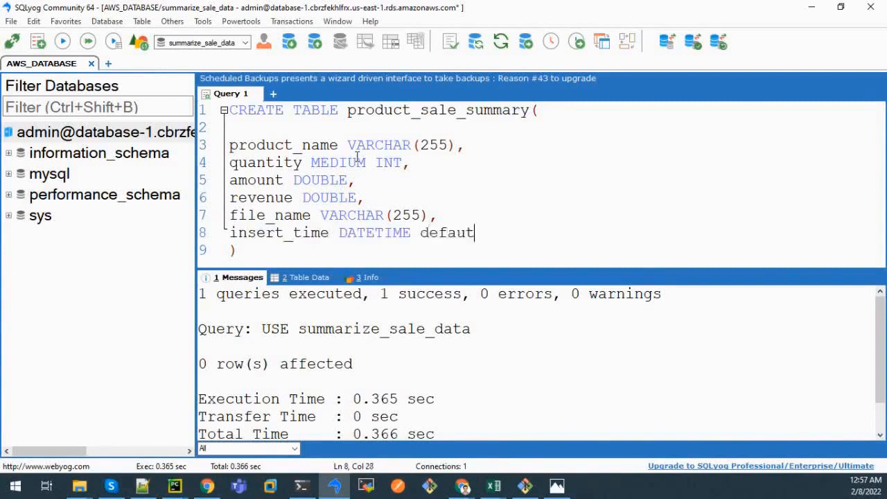
{"action": "type", "text": "lt CURRENT"}
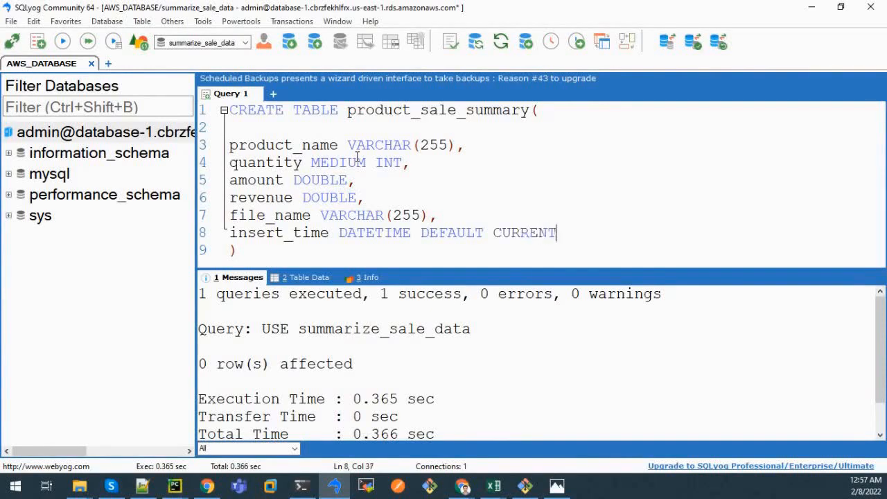
{"action": "type", "text": "_TIME"}
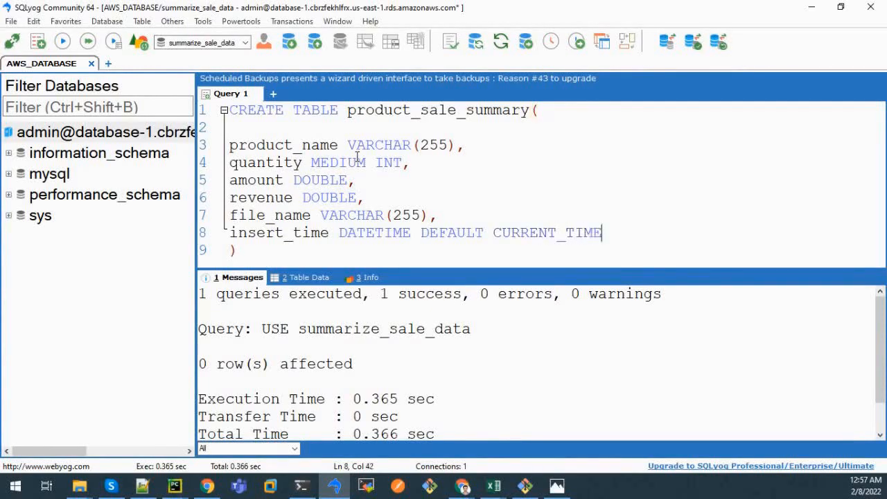
{"action": "key", "text": "Return"}
{"action": "type", "text": ","}
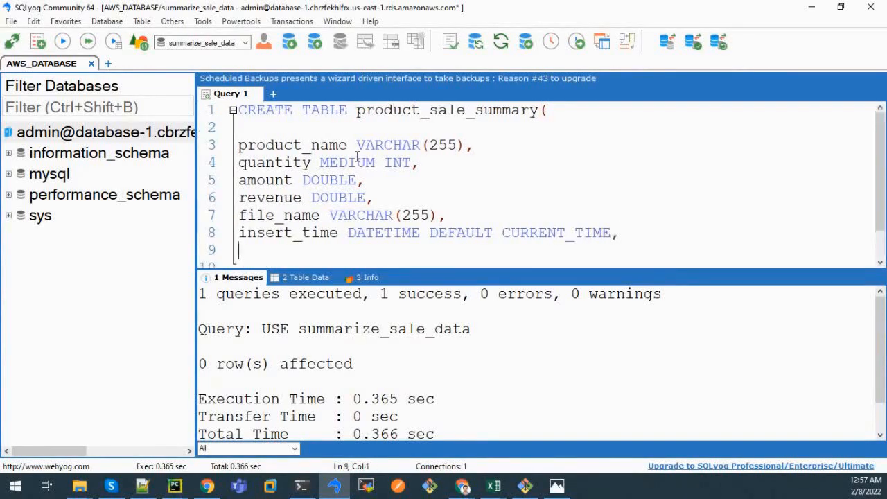
Add a PRIMARY KEY clause on file_name to the table definition.
{"action": "type", "text": "primary key"}
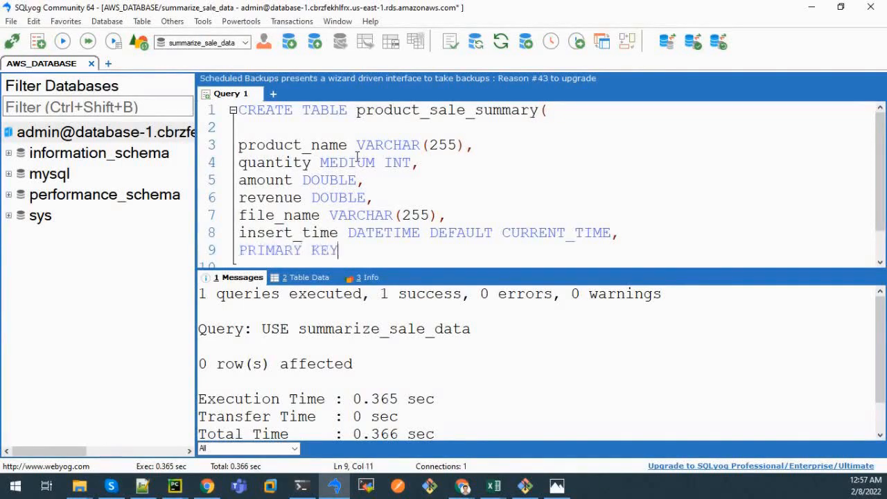
{"action": "type", "text": " ("}
{"action": "type", "text": "le_"}
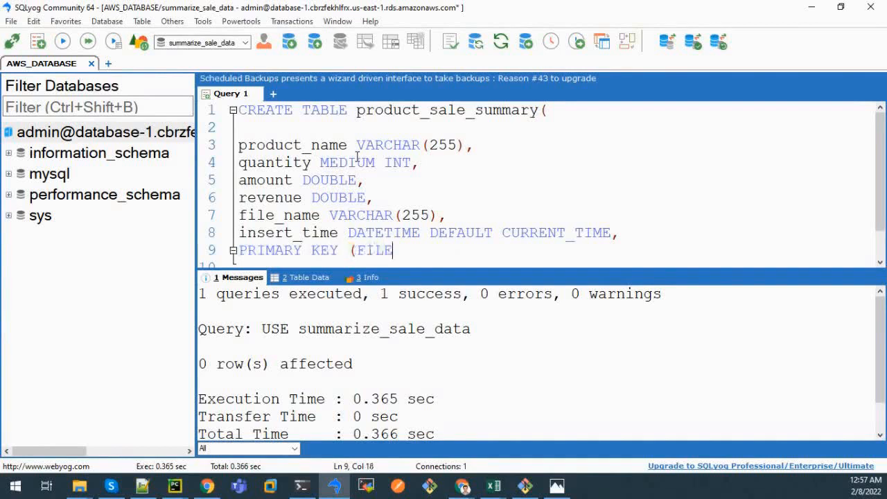
{"action": "type", "text": "name)"}
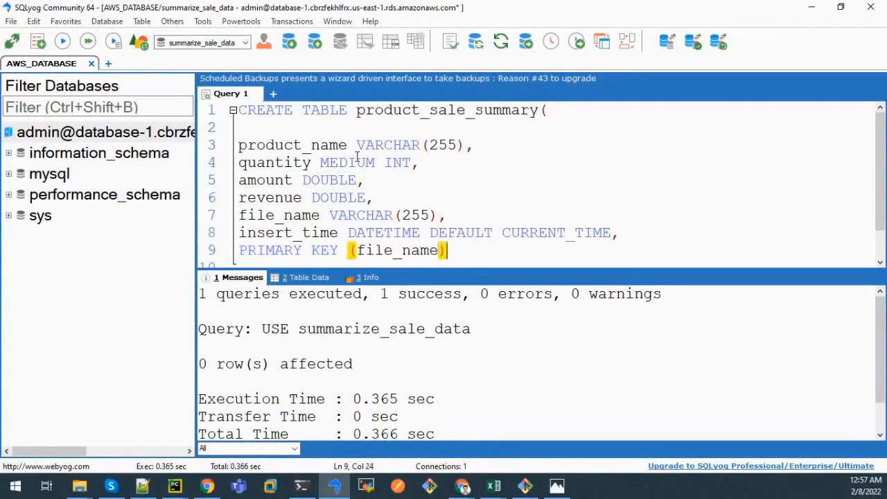
Replace the default of the insert_time column with NOW() and execute the whole CREATE TABLE statement.
{"action": "double_click", "coordinate": [554, 237]}
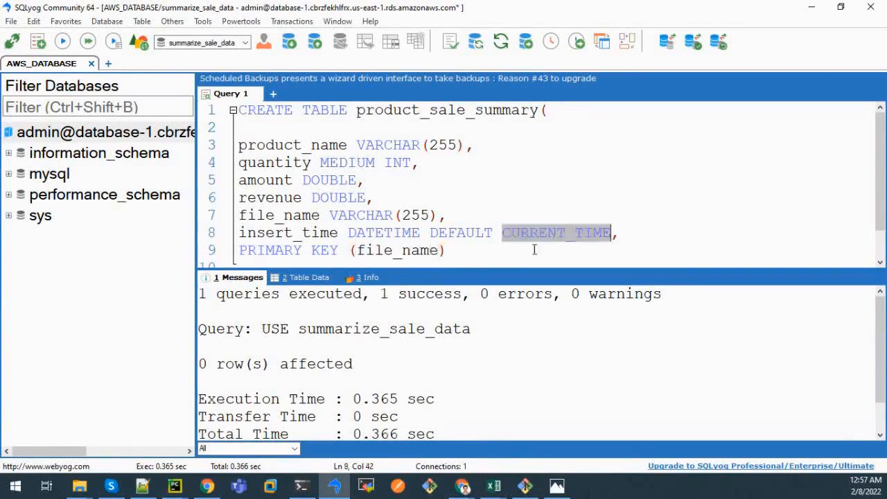
{"action": "scroll", "coordinate": [416, 247], "scroll_direction": "down", "scroll_amount": 1}
{"action": "left_click", "coordinate": [294, 252]}
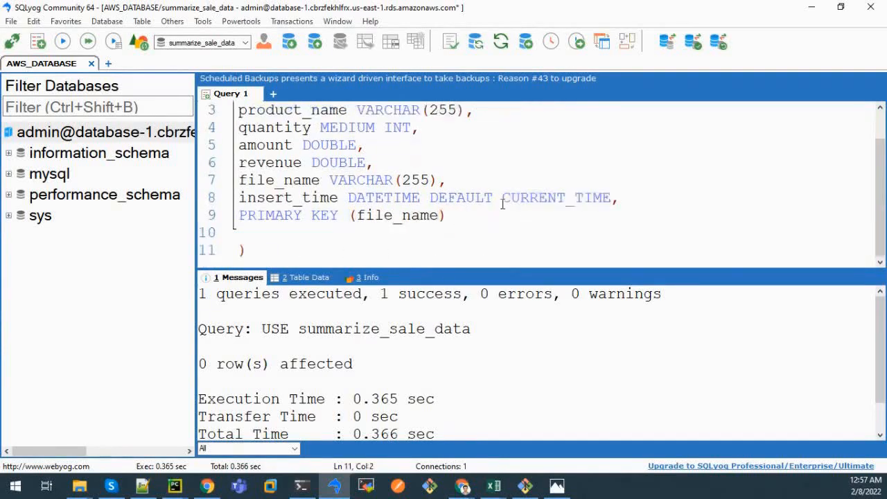
{"action": "double_click", "coordinate": [519, 197]}
{"action": "type", "text": "n"}
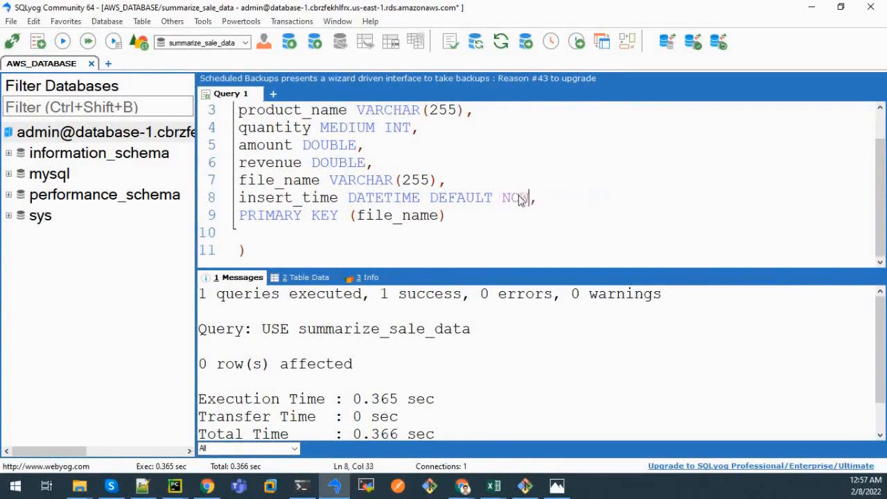
{"action": "type", "text": "()"}
{"action": "left_click_drag", "start_coordinate": [256, 260], "coordinate": [204, 90]}
{"action": "left_click", "coordinate": [62, 42]}
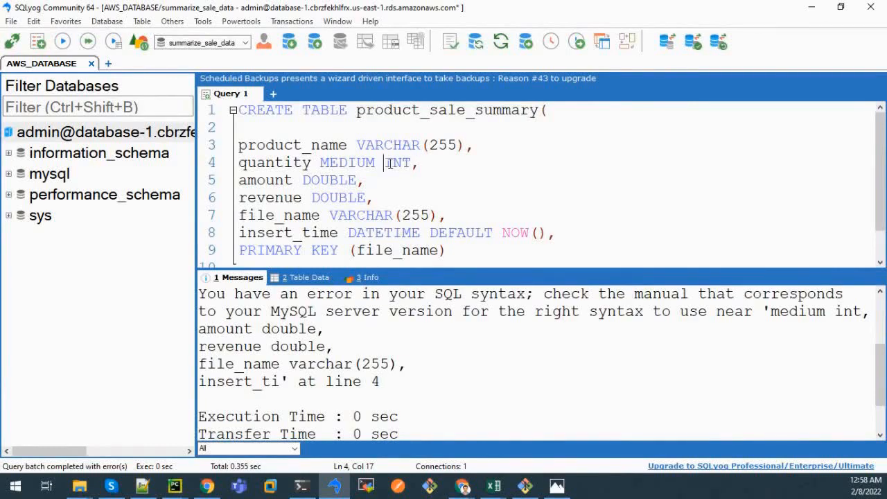
Correct the quantity column's type to MEDIUMINT and execute the whole CREATE TABLE statement again.
{"action": "key", "text": "BackSpace"}
{"action": "scroll", "coordinate": [332, 201], "scroll_direction": "down", "scroll_amount": 1}
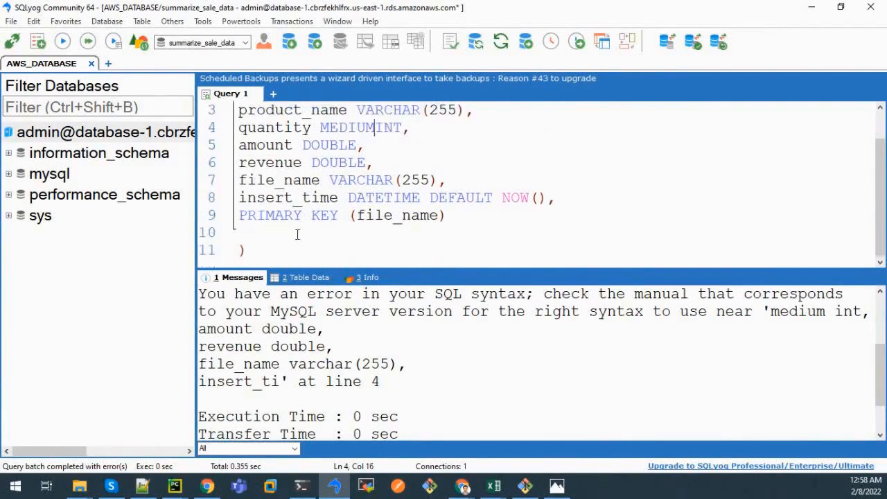
{"action": "key", "text": "ctrl+a"}
{"action": "left_click", "coordinate": [62, 41]}
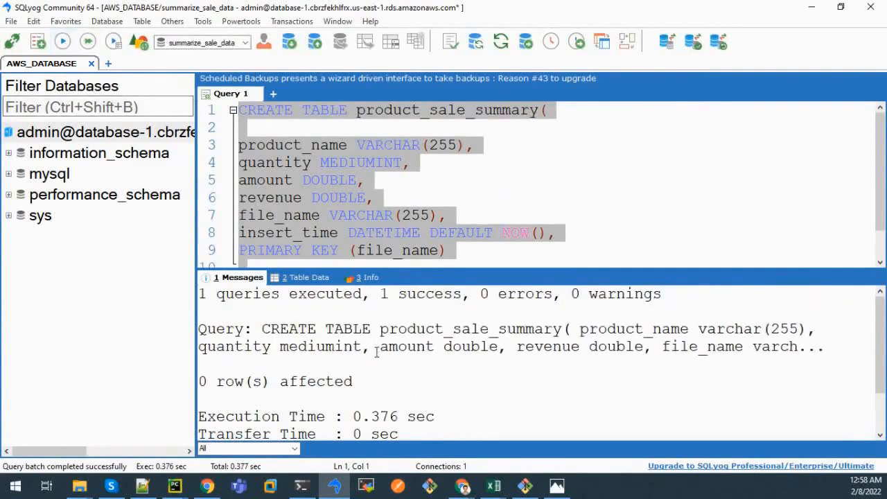
Delete the column definitions and closing parenthesis, keeping only the first line of the CREATE TABLE statement.
{"action": "left_click", "coordinate": [461, 171]}
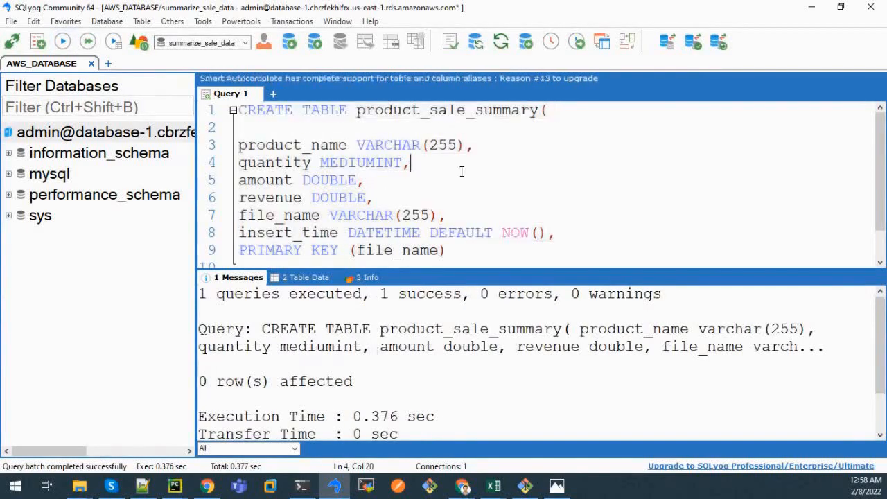
{"action": "double_click", "coordinate": [473, 109]}
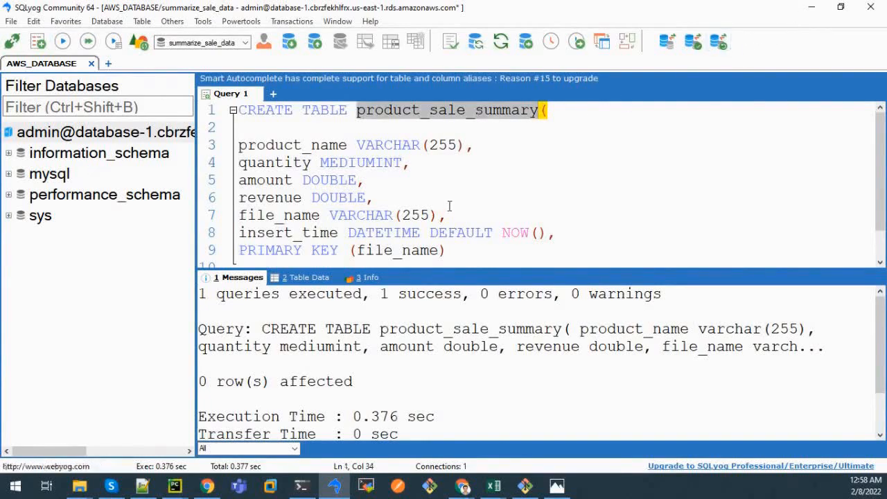
{"action": "scroll", "coordinate": [434, 212], "scroll_direction": "down", "scroll_amount": 1}
{"action": "left_click_drag", "start_coordinate": [316, 255], "coordinate": [231, 119]}
{"action": "key", "text": "Delete"}
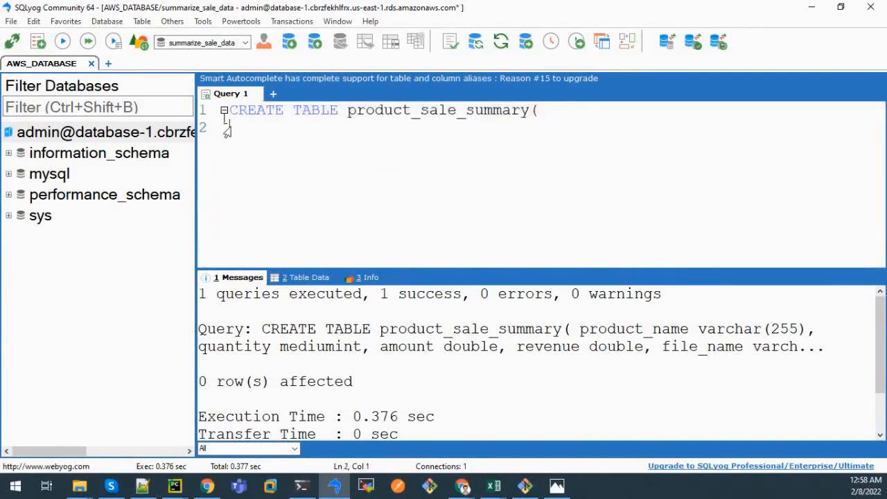
Turn the remaining line into SELECT * FROM product_sale_summary without the parenthesis and execute the query.
{"action": "left_click_drag", "start_coordinate": [342, 112], "coordinate": [213, 77]}
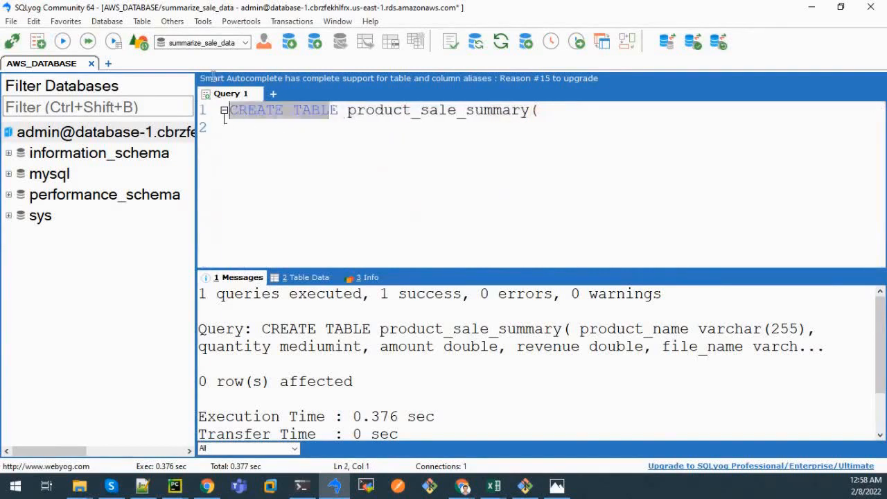
{"action": "type", "text": "ES"}
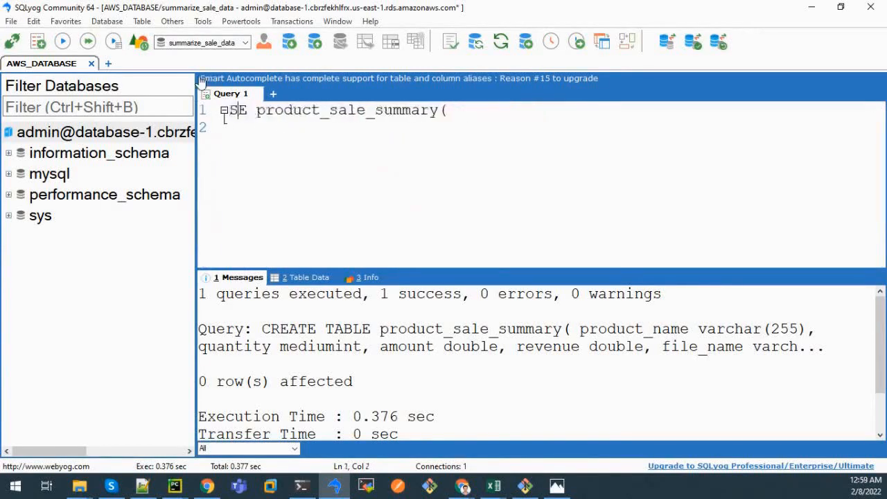
{"action": "type", "text": "LET"}
{"action": "key", "text": "BackSpace"}
{"action": "type", "text": "CT *"}
{"action": "key", "text": "Return"}
{"action": "type", "text": "FROM"}
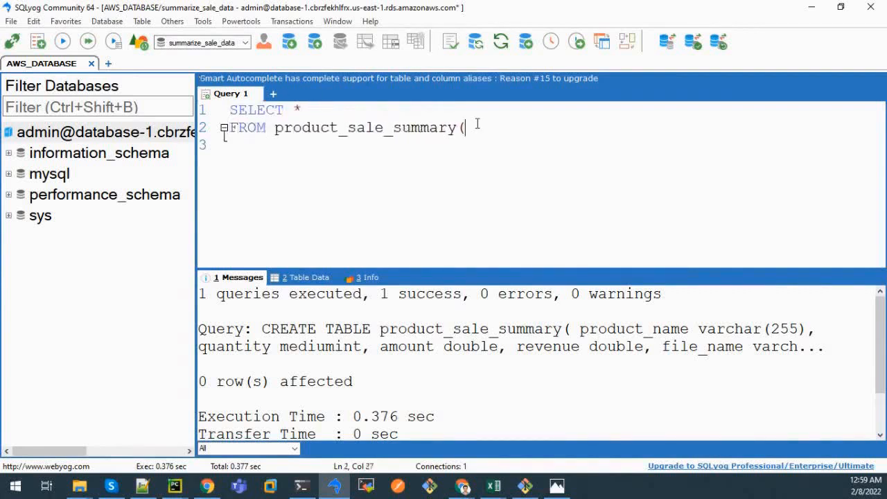
{"action": "left_click", "coordinate": [62, 46]}
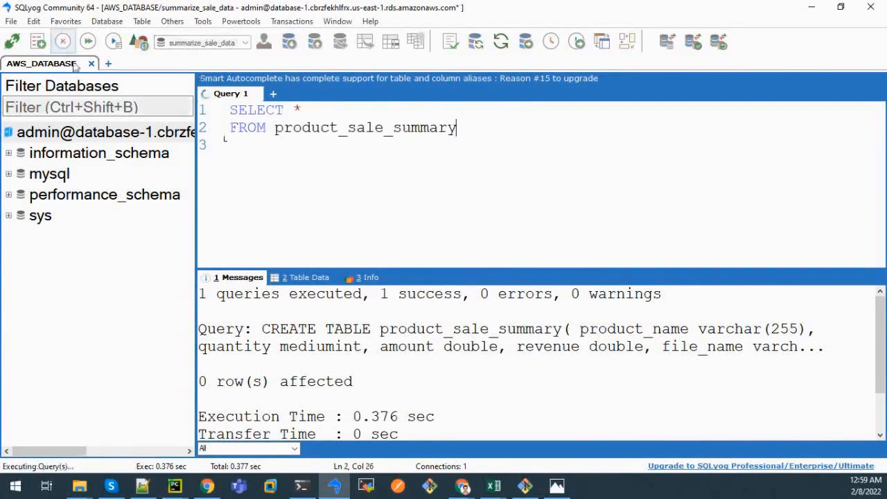
Switch to the AWS console in Chrome, duplicate the store-data-summarize tab and open the DynamoDB service in the duplicate.
{"action": "mouse_move", "coordinate": [454, 489]}
{"action": "left_click", "coordinate": [402, 446]}
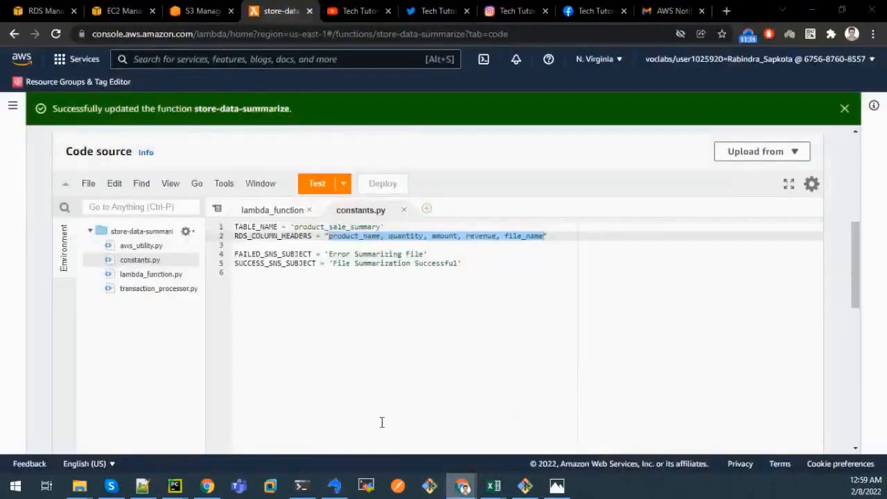
{"action": "right_click", "coordinate": [291, 5]}
{"action": "left_click", "coordinate": [342, 89]}
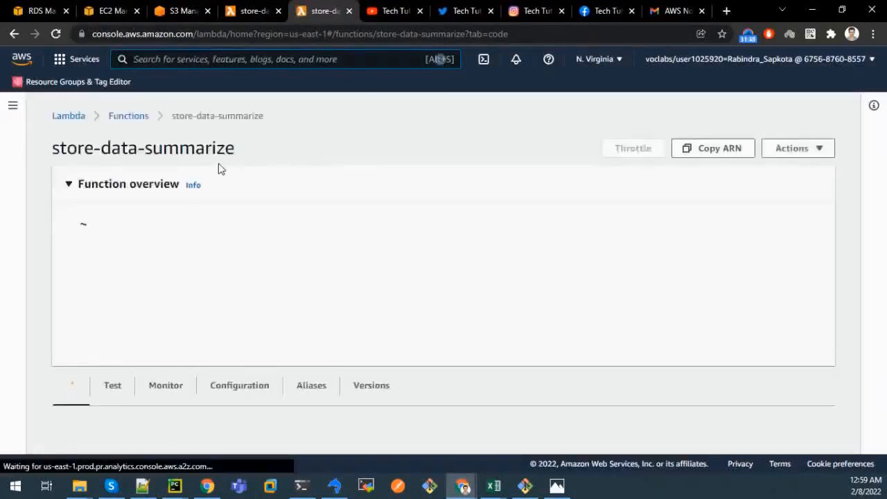
{"action": "type", "text": "dyn"}
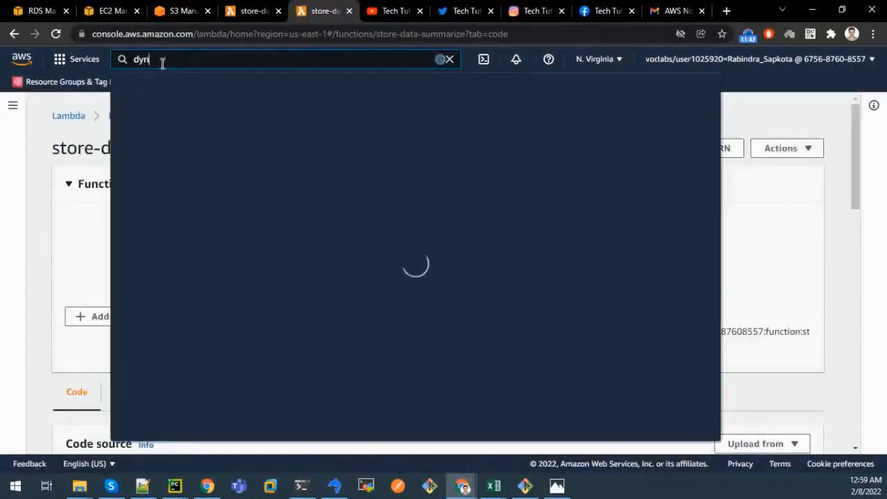
{"action": "type", "text": "amodb"}
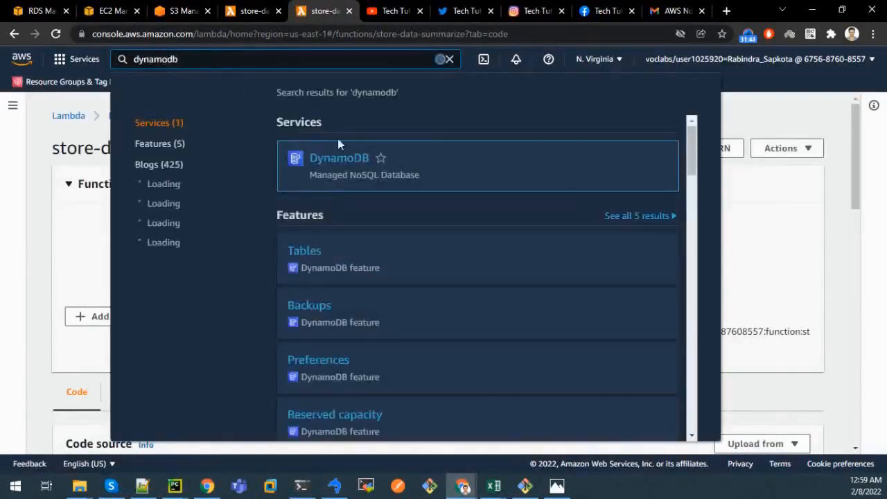
{"action": "left_click", "coordinate": [334, 165]}
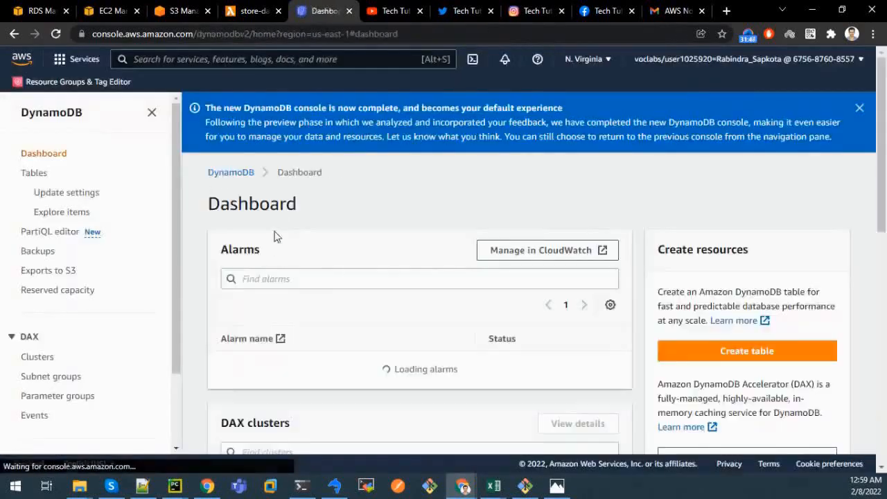
Look through the DynamoDB dashboard and dismiss the notice about the new console.
{"action": "scroll", "coordinate": [509, 282], "scroll_direction": "down", "scroll_amount": 5}
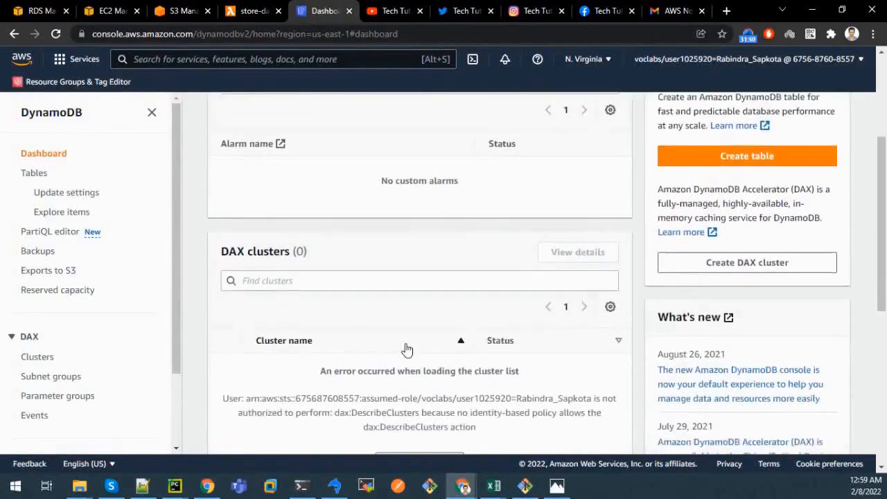
{"action": "scroll", "coordinate": [228, 277], "scroll_direction": "up", "scroll_amount": 3}
{"action": "scroll", "coordinate": [183, 256], "scroll_direction": "up", "scroll_amount": 2}
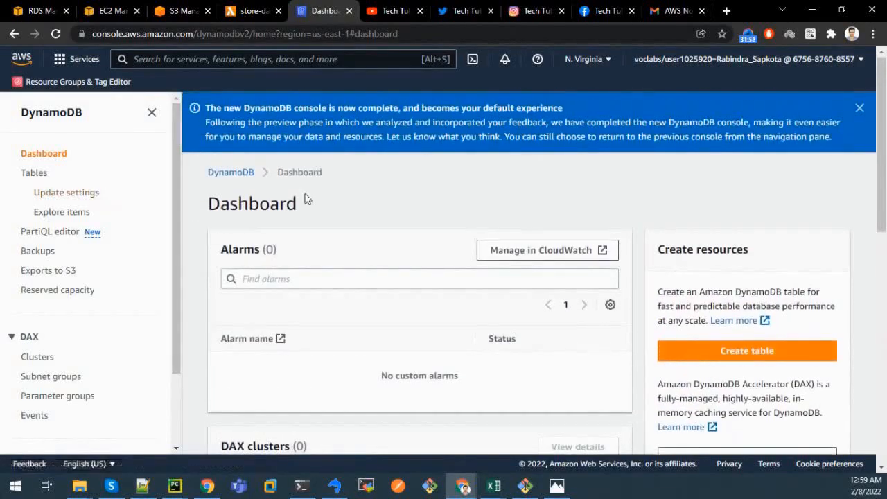
{"action": "scroll", "coordinate": [687, 336], "scroll_direction": "down", "scroll_amount": 2}
{"action": "scroll", "coordinate": [740, 236], "scroll_direction": "up", "scroll_amount": 2}
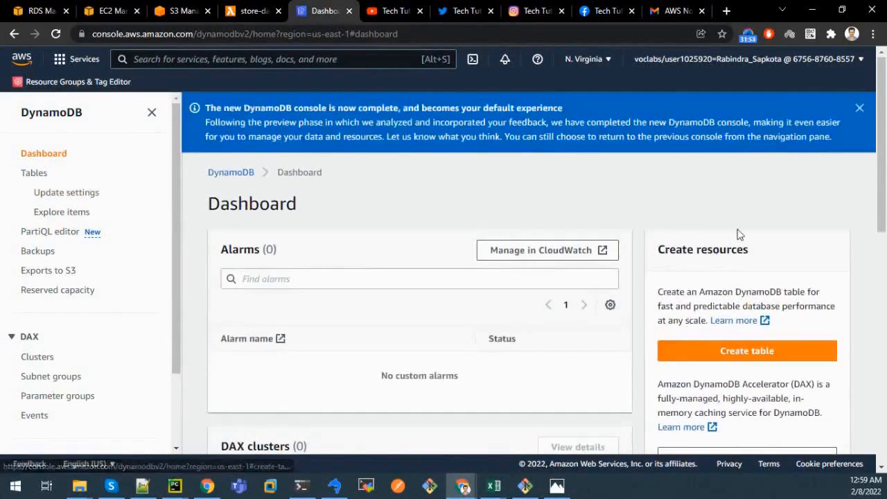
{"action": "left_click", "coordinate": [859, 109]}
{"action": "scroll", "coordinate": [787, 204], "scroll_direction": "down", "scroll_amount": 8}
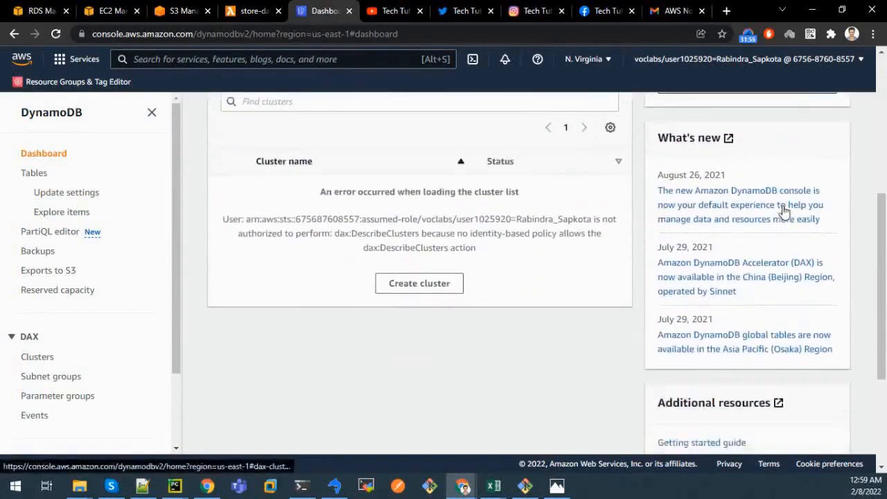
Open teech-tutorial-sale-summarize-dynamo-table from the DynamoDB tables, explore its items and run a scan.
{"action": "scroll", "coordinate": [277, 264], "scroll_direction": "up", "scroll_amount": 4}
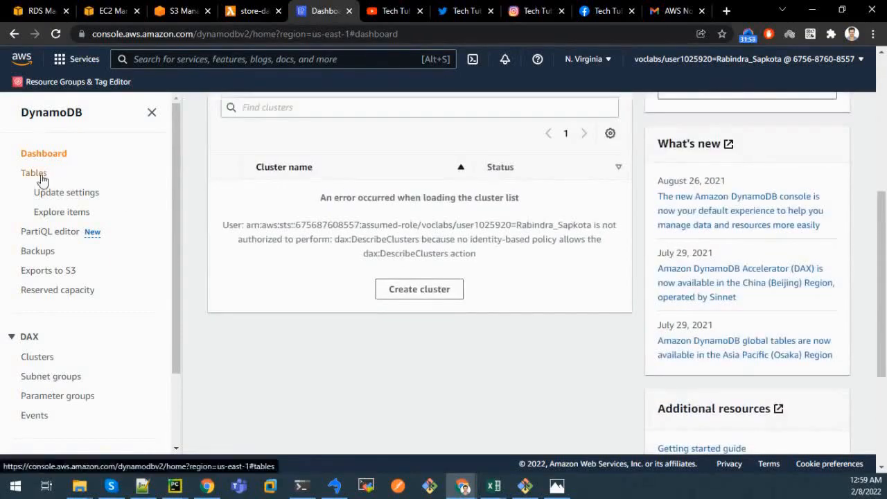
{"action": "left_click", "coordinate": [36, 174]}
{"action": "left_click", "coordinate": [337, 286]}
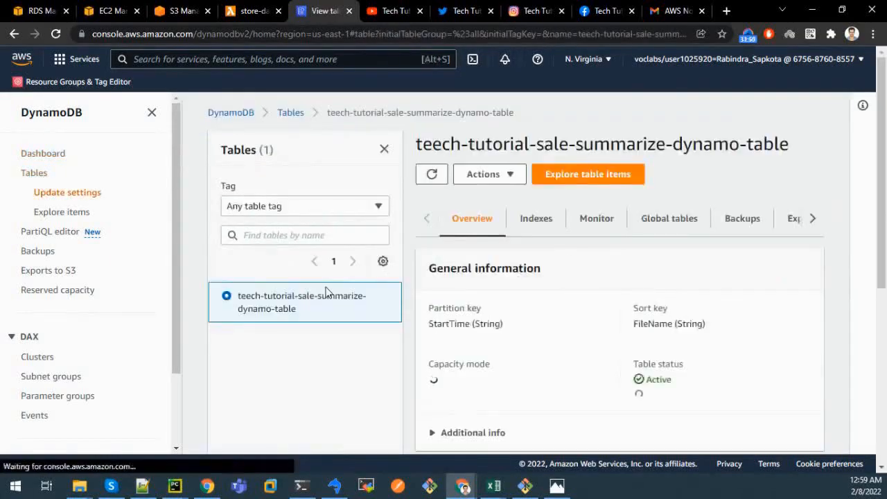
{"action": "left_click", "coordinate": [549, 181]}
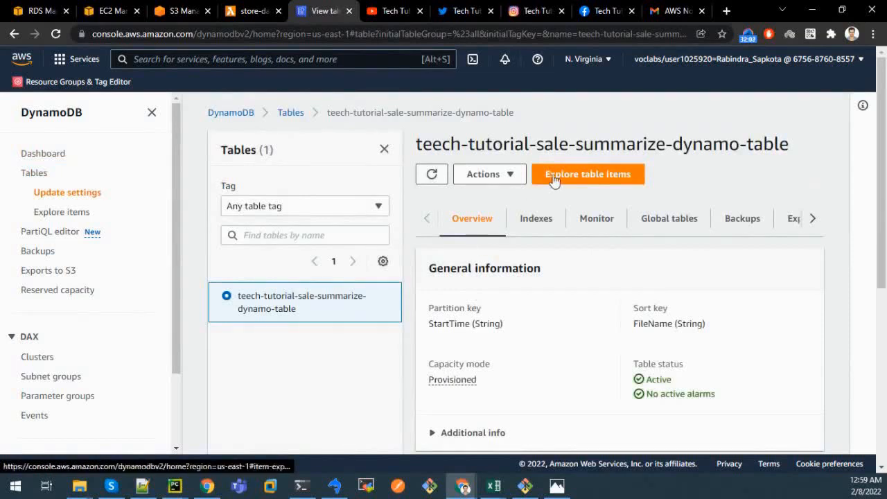
{"action": "scroll", "coordinate": [519, 277], "scroll_direction": "down", "scroll_amount": 2}
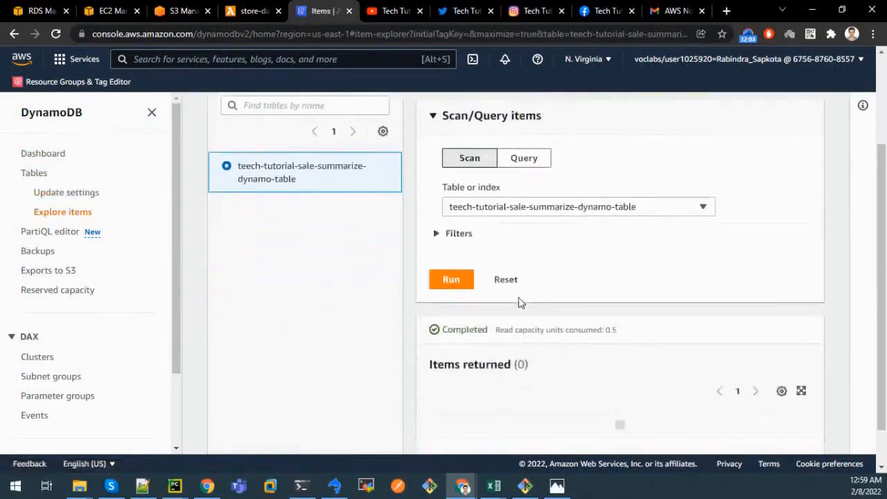
{"action": "left_click", "coordinate": [460, 279]}
{"action": "scroll", "coordinate": [443, 285], "scroll_direction": "down", "scroll_amount": 1}
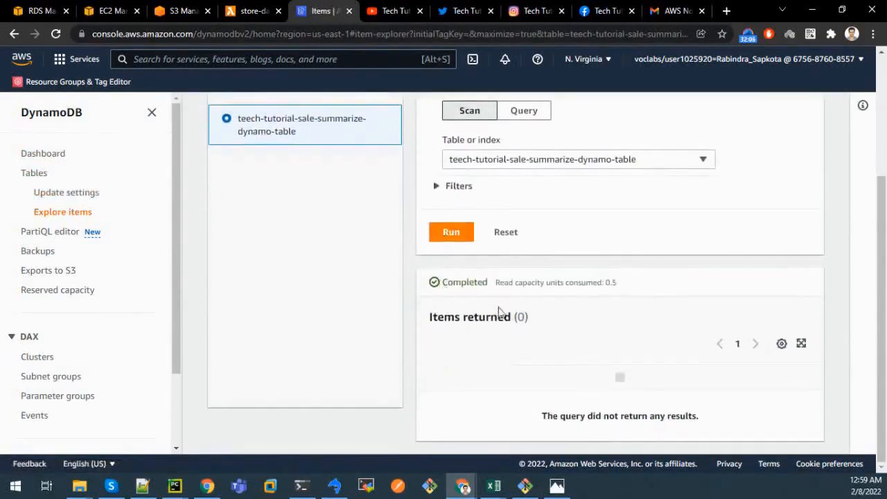
Switch to SQLyog to check the product_sale_summary query result, and return to the AWS console in Chrome.
{"action": "left_click", "coordinate": [334, 484]}
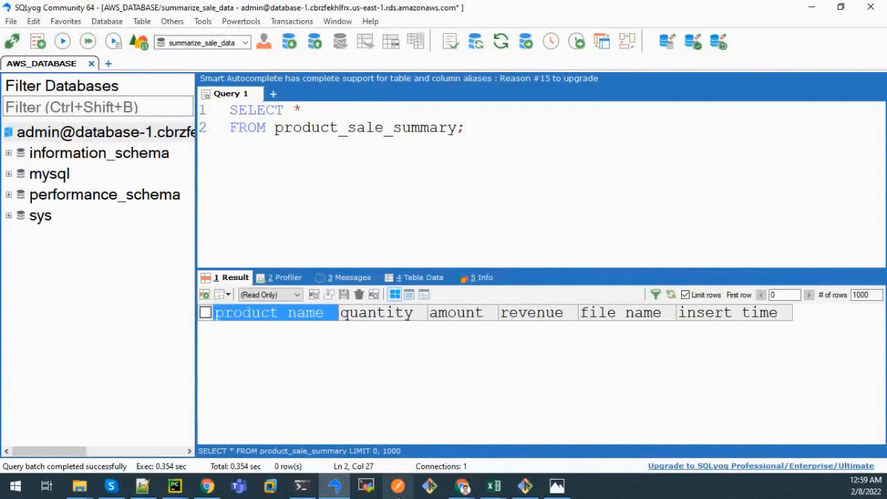
{"action": "mouse_move", "coordinate": [462, 485]}
{"action": "left_click", "coordinate": [418, 450]}
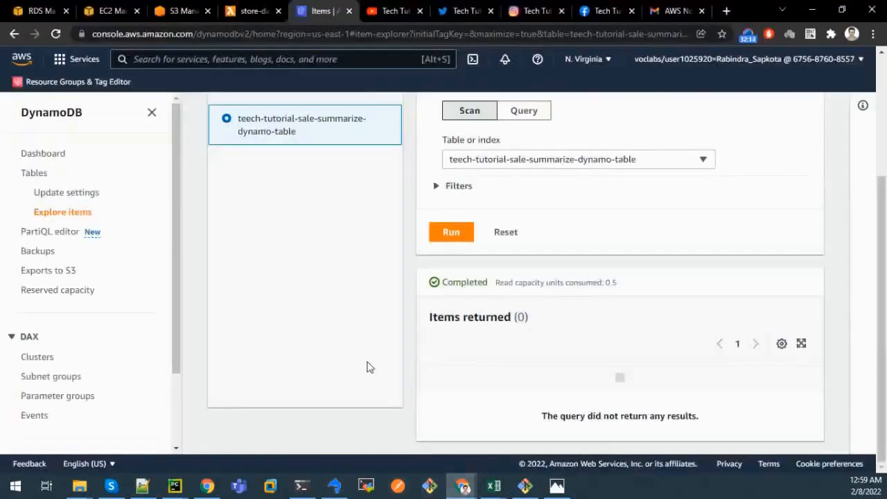
Start a new trigger for the store-data-summarize Lambda function and select S3 as its source.
{"action": "left_click", "coordinate": [251, 11]}
{"action": "scroll", "coordinate": [264, 206], "scroll_direction": "up", "scroll_amount": 5}
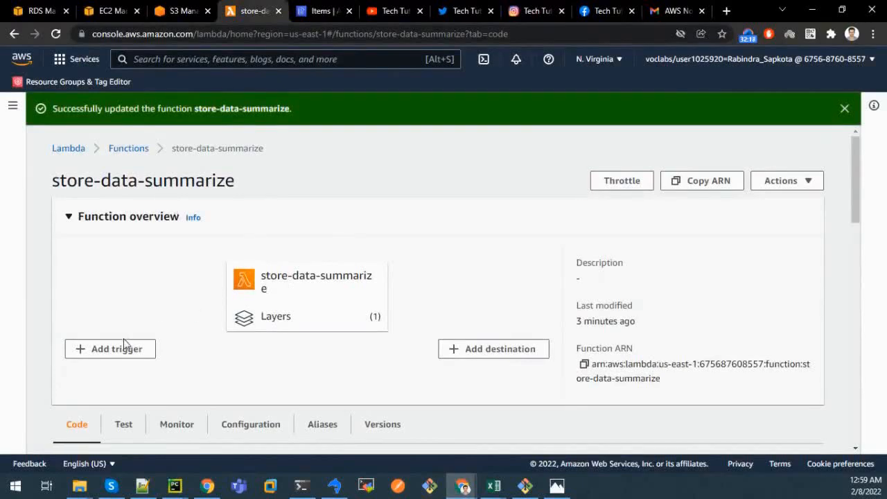
{"action": "left_click", "coordinate": [125, 346]}
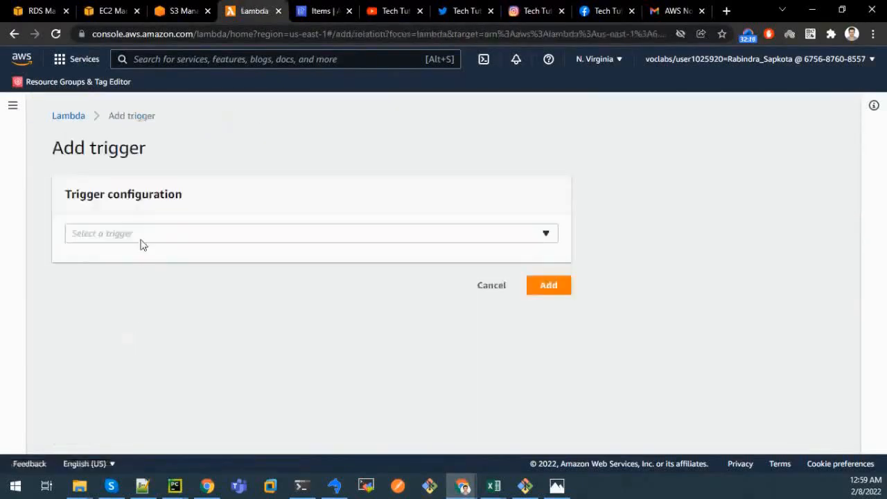
{"action": "left_click", "coordinate": [142, 239]}
{"action": "type", "text": "s3"}
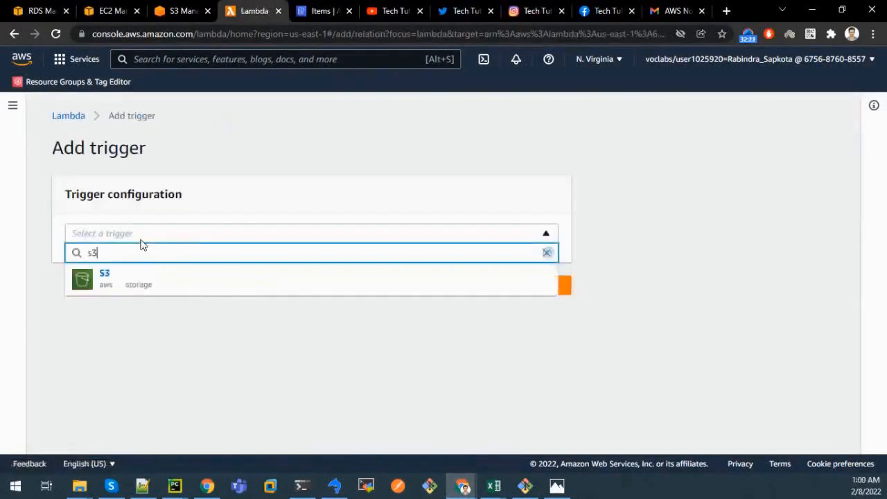
{"action": "left_click", "coordinate": [144, 280]}
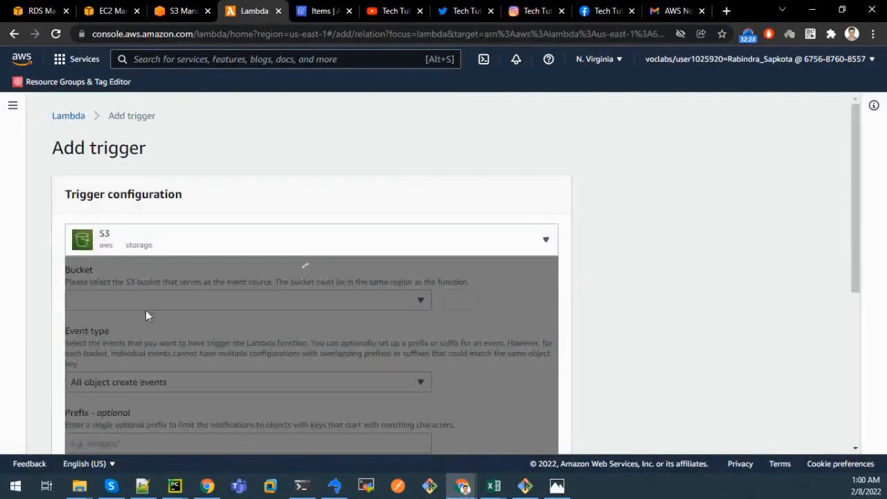
Select teech-tutorial-sale-summarize-reprocess-bucket for the trigger, acknowledge the recursive invocation notice and add the trigger.
{"action": "left_click", "coordinate": [146, 301]}
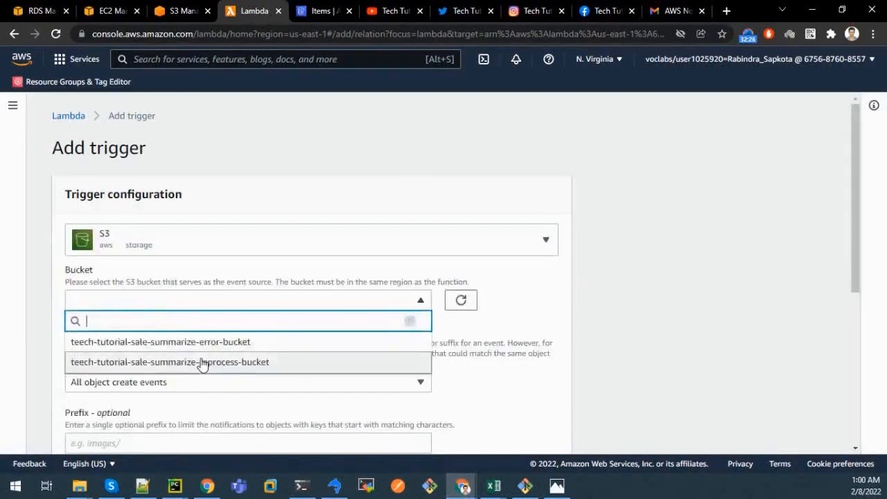
{"action": "left_click", "coordinate": [228, 366]}
{"action": "scroll", "coordinate": [194, 337], "scroll_direction": "down", "scroll_amount": 4}
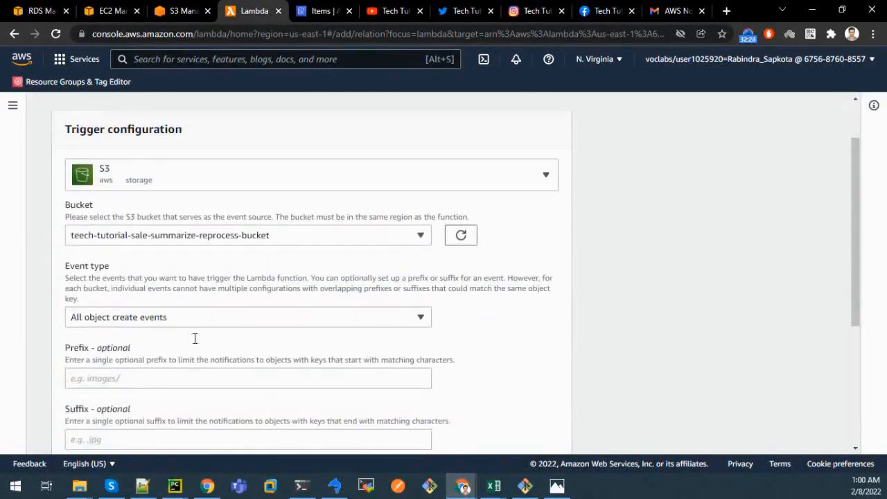
{"action": "scroll", "coordinate": [121, 334], "scroll_direction": "down", "scroll_amount": 1}
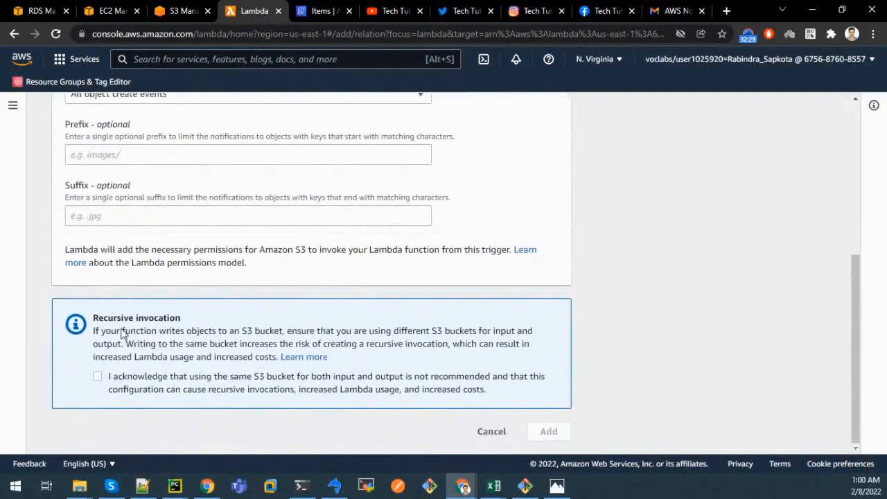
{"action": "left_click", "coordinate": [98, 377]}
{"action": "left_click", "coordinate": [554, 435]}
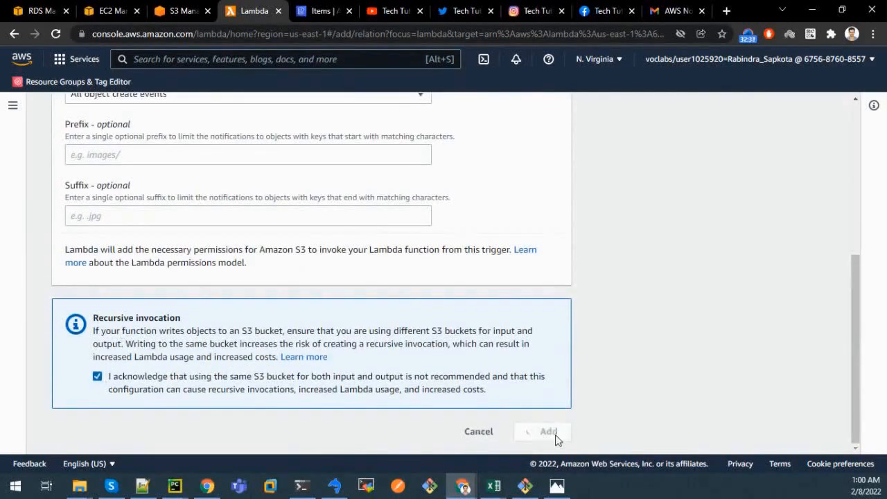
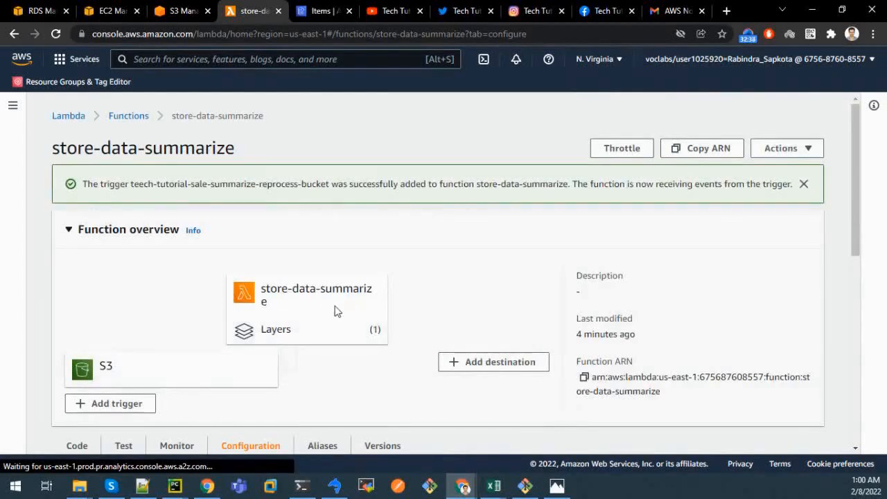
{"action": "scroll", "coordinate": [335, 300], "scroll_direction": "down", "scroll_amount": 3}
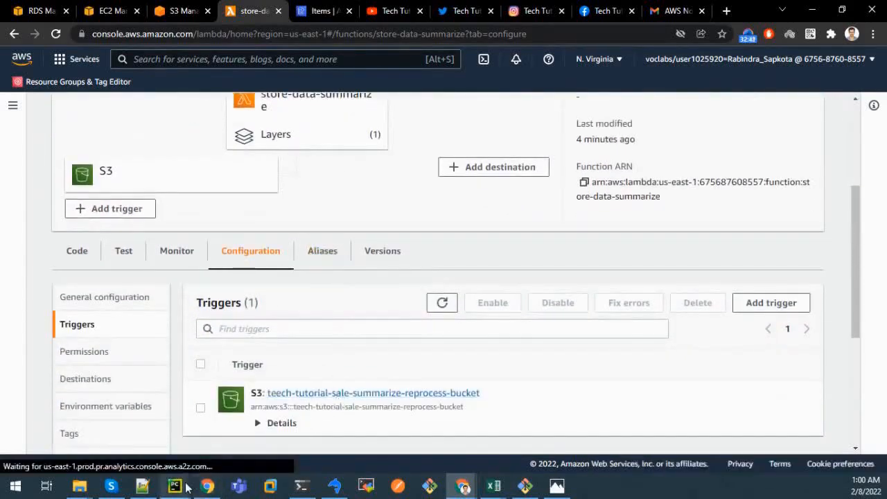
Switch to the sale_data_summarize window in File Explorer and go to the Desktop folder.
{"action": "mouse_move", "coordinate": [173, 488]}
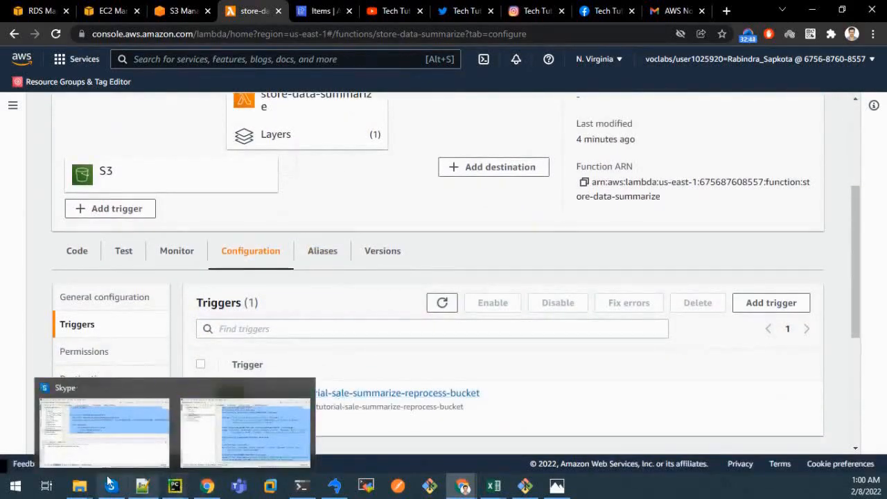
{"action": "mouse_move", "coordinate": [81, 489]}
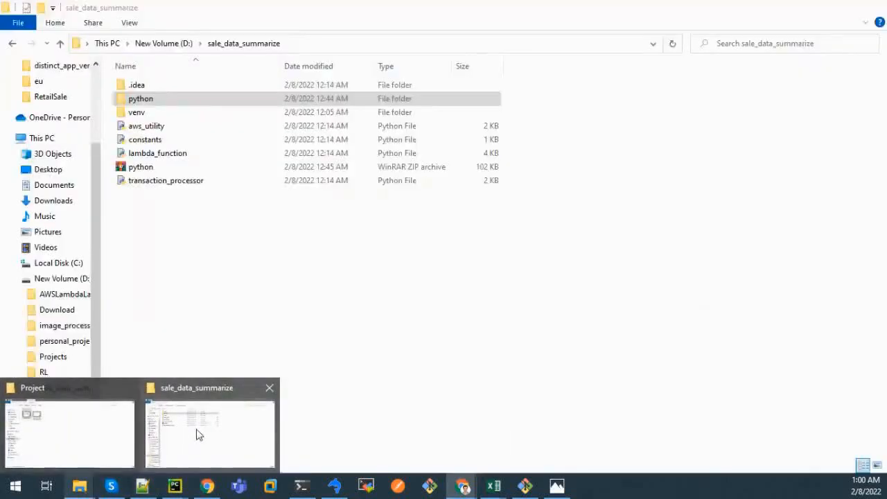
{"action": "left_click", "coordinate": [198, 432]}
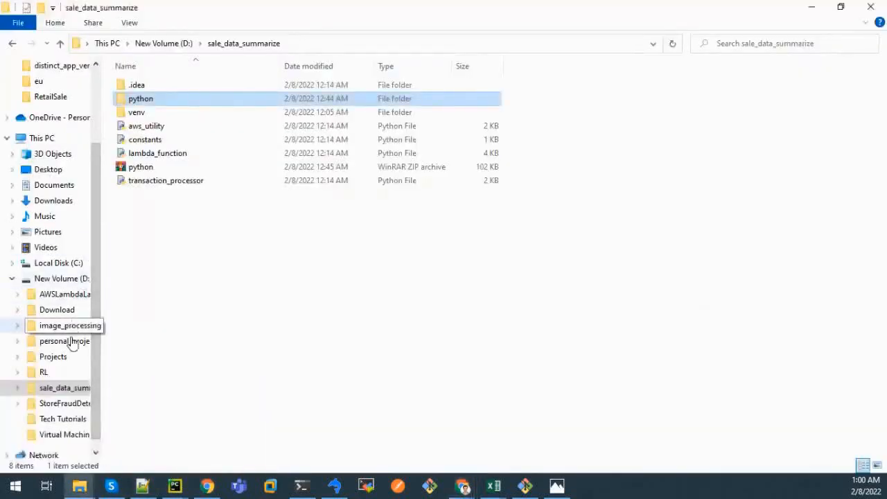
{"action": "scroll", "coordinate": [61, 278], "scroll_direction": "down", "scroll_amount": 1}
{"action": "left_click", "coordinate": [57, 267]}
{"action": "scroll", "coordinate": [57, 267], "scroll_direction": "up", "scroll_amount": 1}
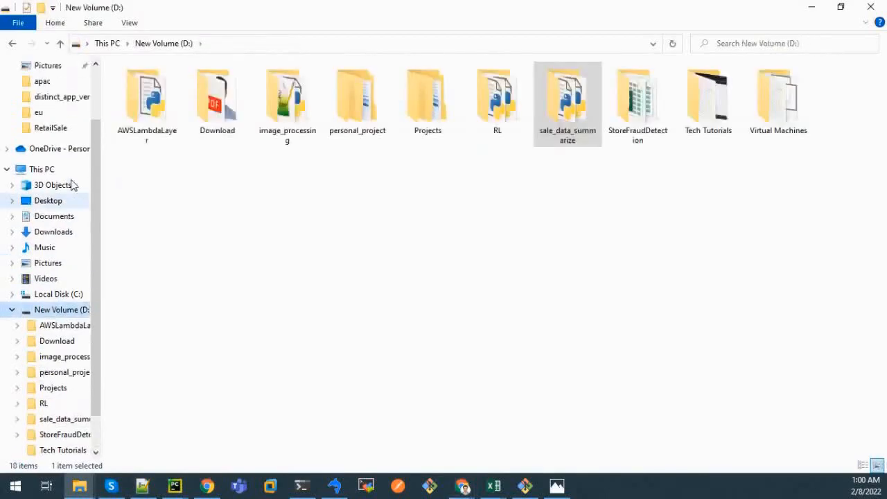
{"action": "left_click", "coordinate": [46, 204]}
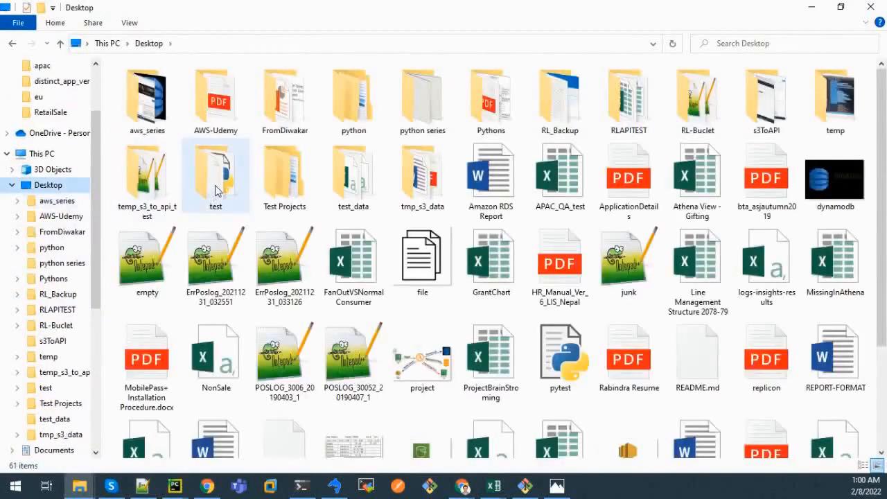
Look through the Desktop and its Test Projects folder for the test data files.
{"action": "type", "text": "sa"}
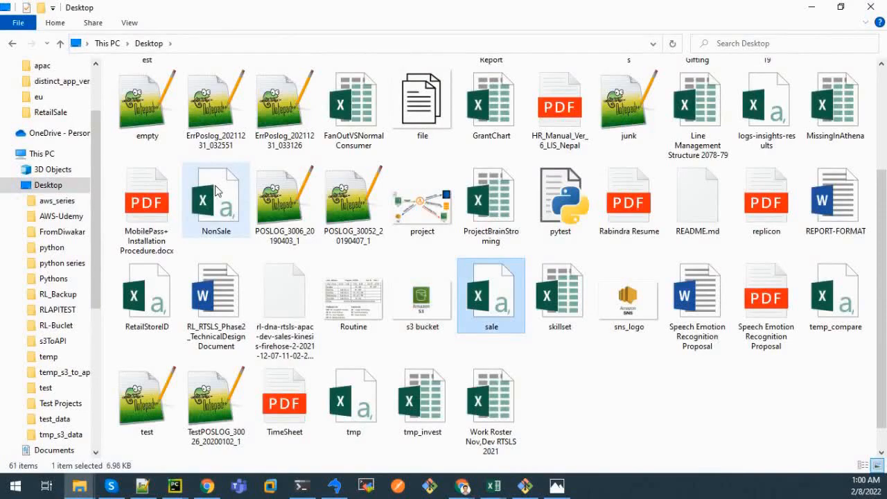
{"action": "type", "text": "s"}
{"action": "scroll", "coordinate": [216, 191], "scroll_direction": "up", "scroll_amount": 3}
{"action": "key", "text": "t"}
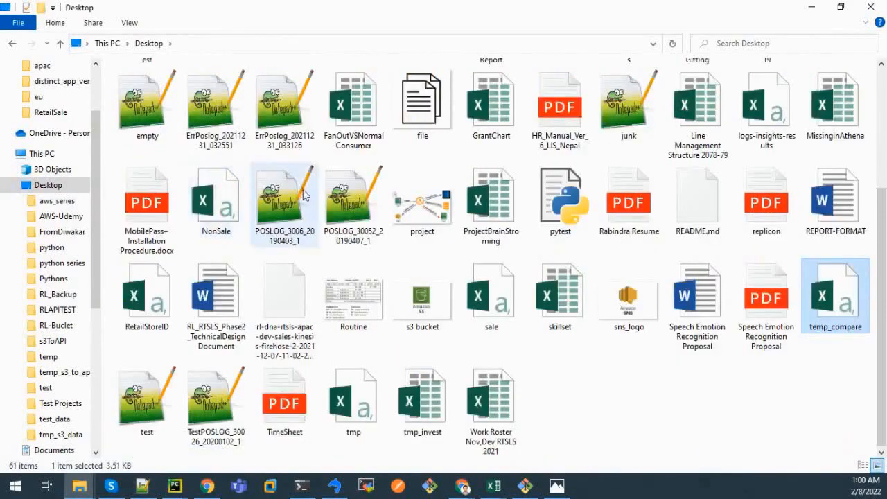
{"action": "scroll", "coordinate": [303, 196], "scroll_direction": "up", "scroll_amount": 2}
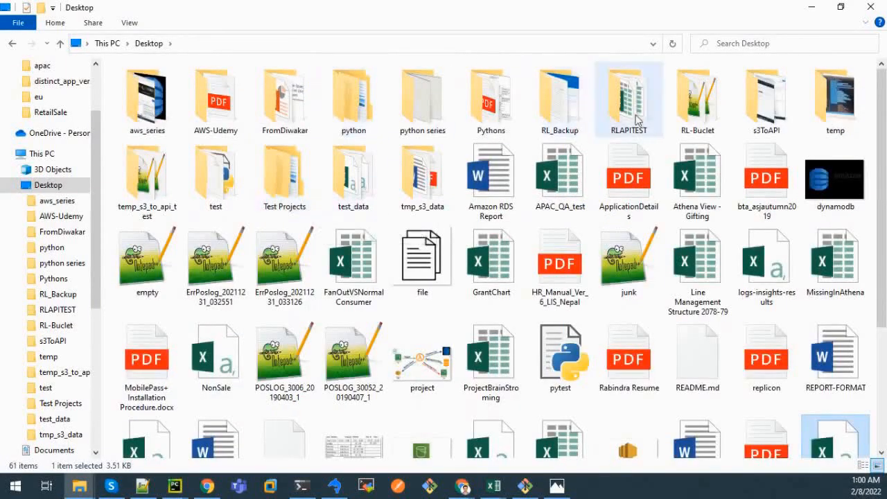
{"action": "key", "text": "t"}
{"action": "scroll", "coordinate": [416, 173], "scroll_direction": "up", "scroll_amount": 3}
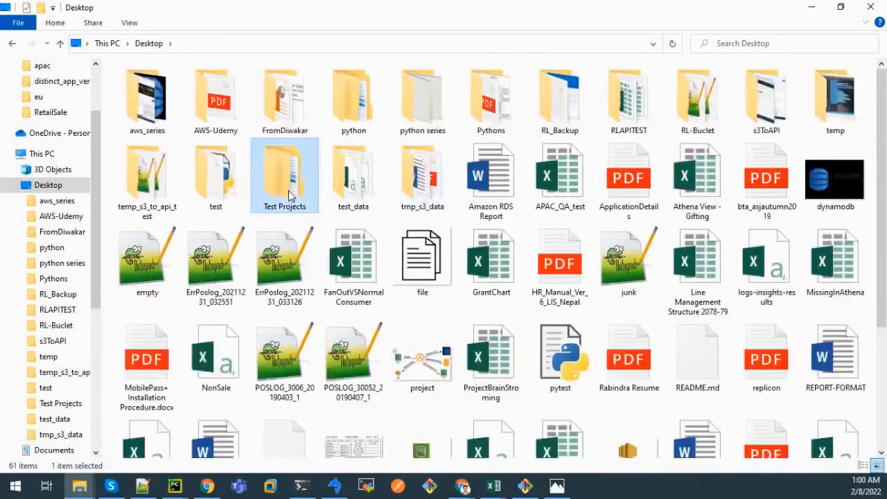
{"action": "double_click", "coordinate": [290, 194]}
{"action": "left_click", "coordinate": [158, 43]}
{"action": "double_click", "coordinate": [270, 153]}
{"action": "left_click", "coordinate": [158, 45]}
Open the test_data folder on the Desktop and open its transaction CSV file in Notepad++.
{"action": "left_click", "coordinate": [358, 177]}
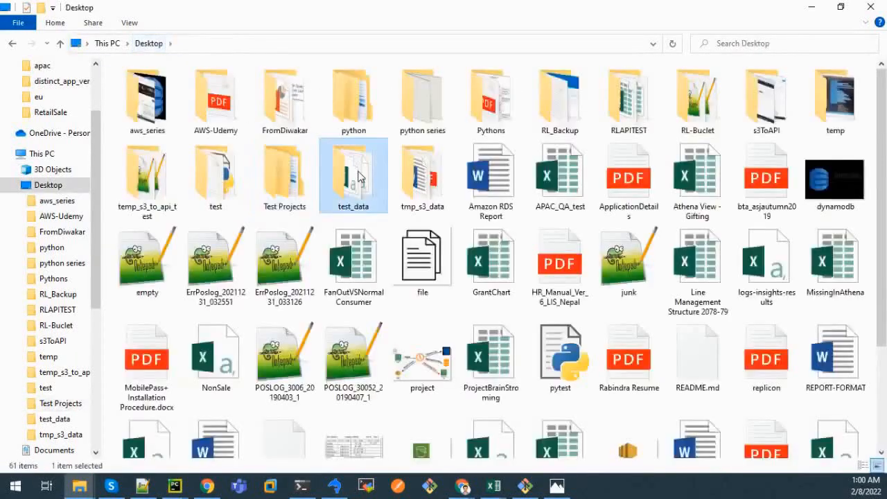
{"action": "double_click", "coordinate": [358, 177]}
{"action": "left_click", "coordinate": [165, 85]}
{"action": "left_click", "coordinate": [166, 100]}
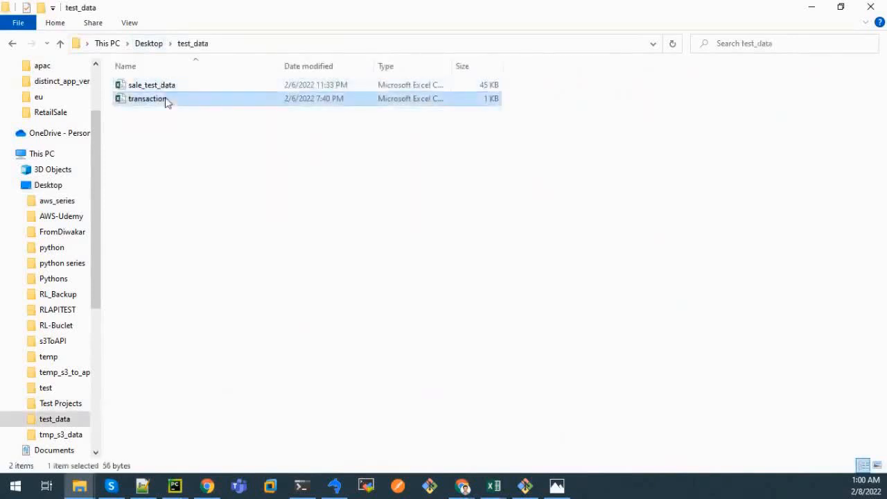
{"action": "right_click", "coordinate": [166, 100]}
{"action": "left_click", "coordinate": [212, 208]}
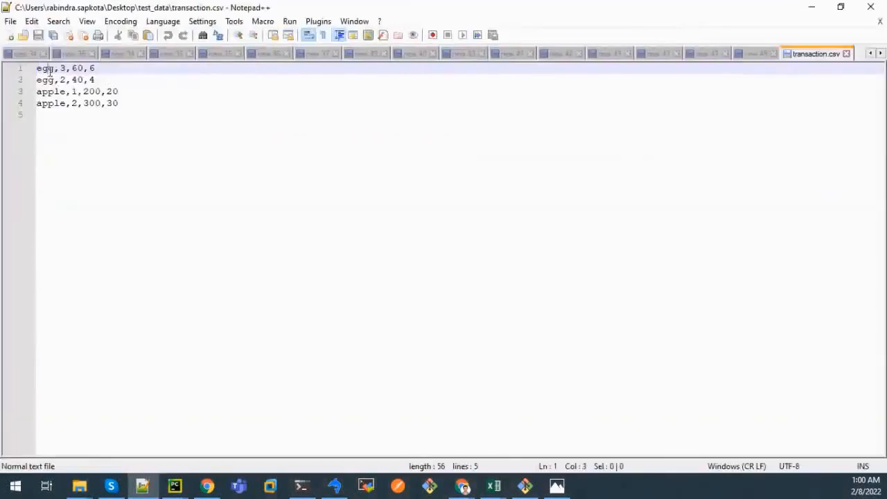
Examine the transaction.csv rows, comparing the numeric columns of the two egg entries.
{"action": "left_click", "coordinate": [47, 90]}
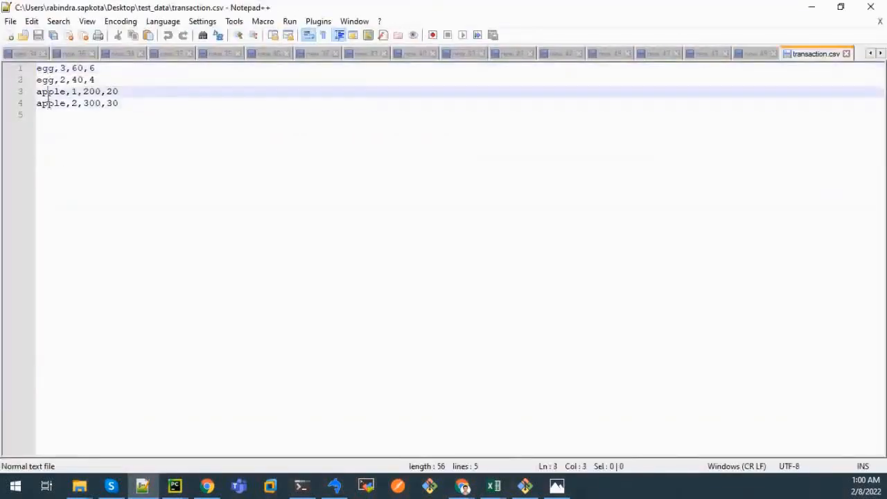
{"action": "left_click", "coordinate": [55, 106]}
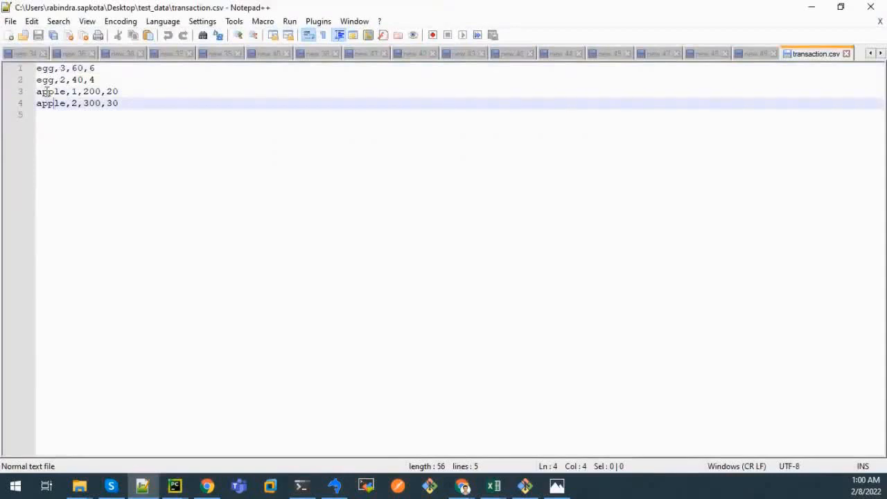
{"action": "double_click", "coordinate": [63, 68]}
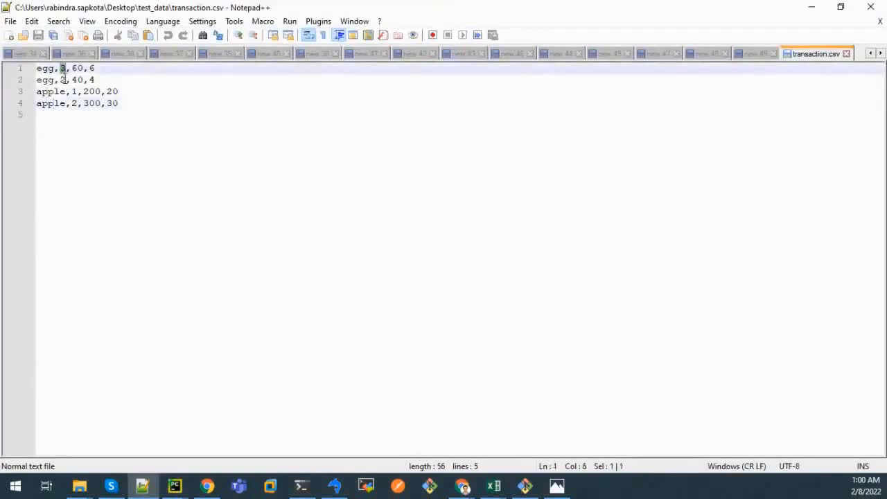
{"action": "double_click", "coordinate": [63, 80]}
{"action": "double_click", "coordinate": [62, 69]}
{"action": "double_click", "coordinate": [62, 81]}
{"action": "double_click", "coordinate": [62, 68]}
{"action": "left_click", "coordinate": [61, 81]}
{"action": "left_click", "coordinate": [62, 68]}
{"action": "left_click", "coordinate": [61, 80]}
{"action": "left_click", "coordinate": [73, 68]}
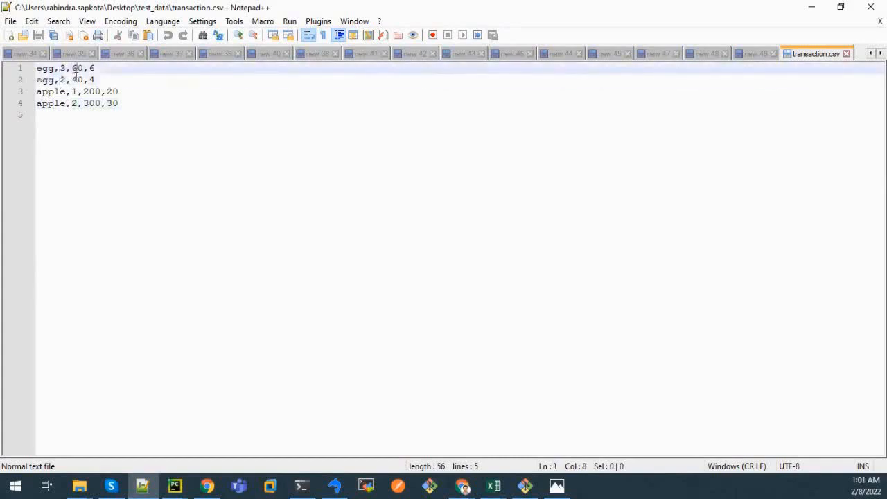
{"action": "double_click", "coordinate": [78, 80]}
{"action": "left_click", "coordinate": [92, 69]}
{"action": "left_click", "coordinate": [96, 80]}
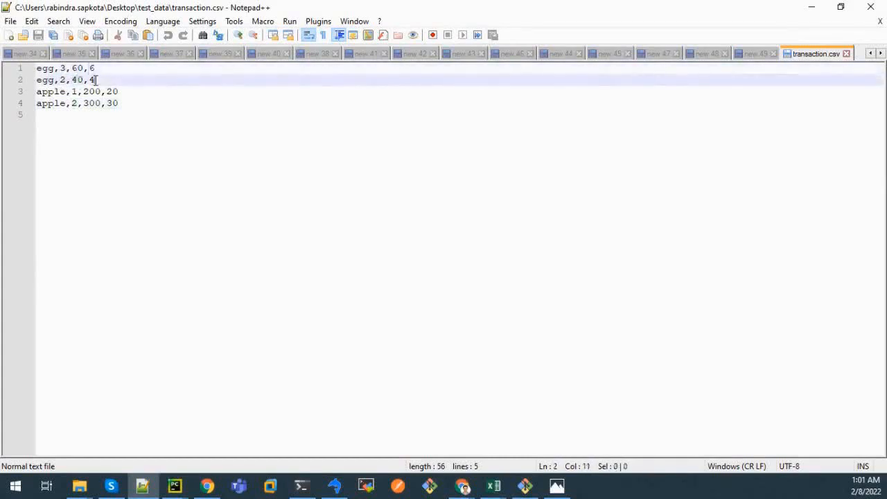
Examine the two apple rows in transaction.csv, comparing their numeric columns.
{"action": "double_click", "coordinate": [58, 90]}
{"action": "left_click", "coordinate": [60, 103]}
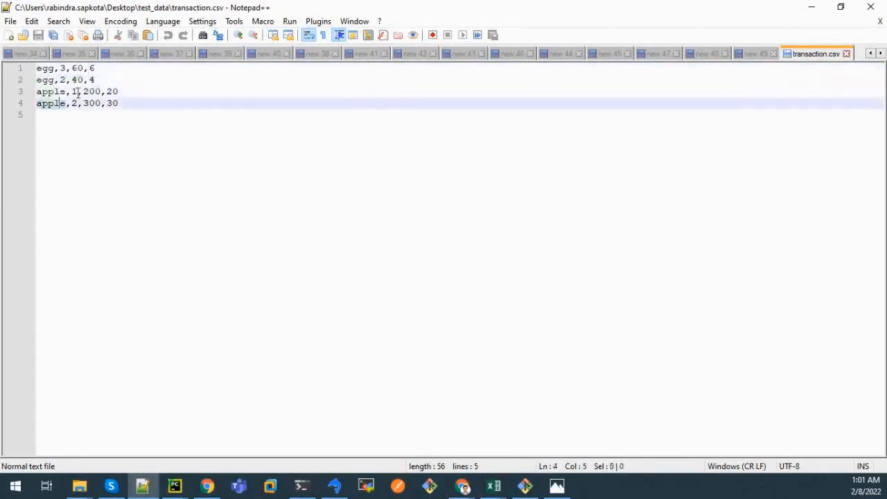
{"action": "left_click", "coordinate": [79, 91]}
{"action": "key", "text": "Down"}
{"action": "double_click", "coordinate": [91, 91]}
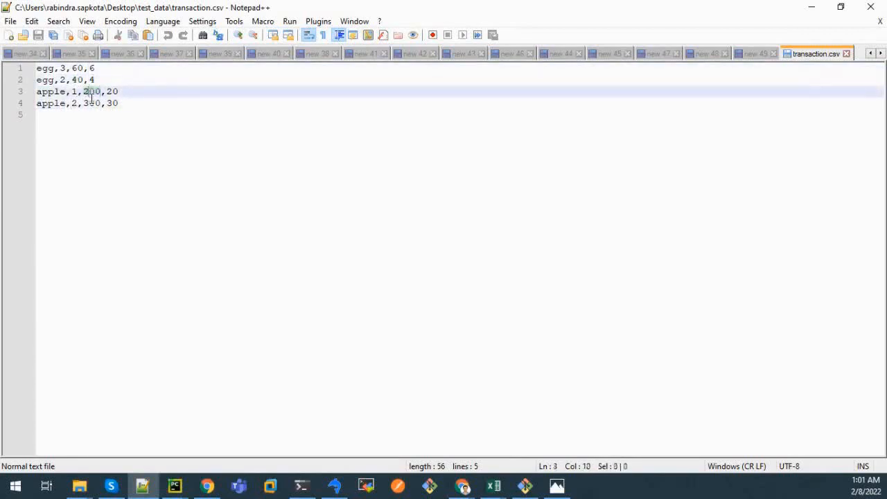
{"action": "left_click", "coordinate": [90, 101]}
{"action": "left_click", "coordinate": [90, 93]}
Switch to the Chrome window with the store-data-summarize Lambda function and show its S3 trigger.
{"action": "mouse_move", "coordinate": [462, 487]}
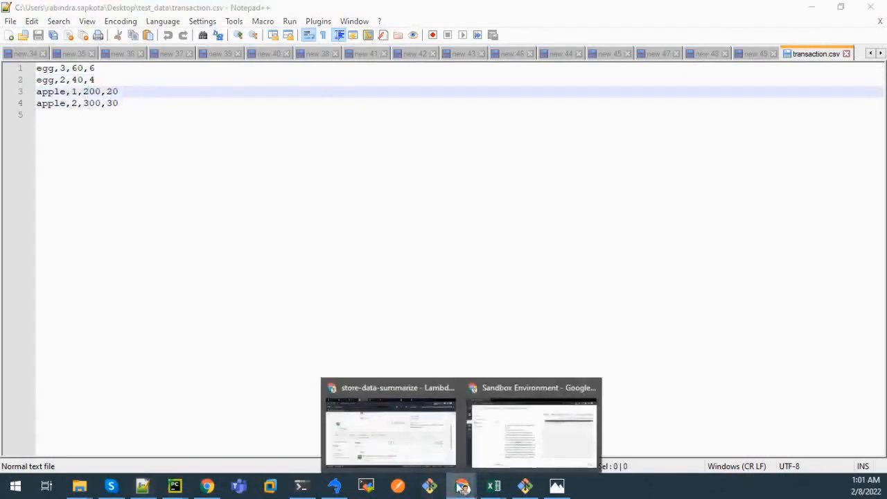
{"action": "left_click", "coordinate": [411, 449]}
{"action": "scroll", "coordinate": [180, 269], "scroll_direction": "up", "scroll_amount": 1}
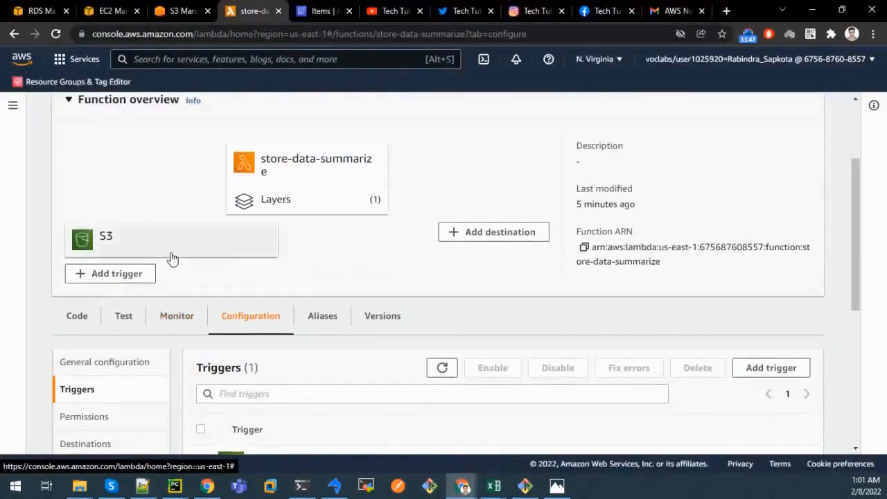
{"action": "right_click", "coordinate": [173, 254]}
{"action": "left_click", "coordinate": [146, 250]}
Open teech-tutorial-sale-summarize-reprocess-bucket in S3, checking that it matches the bucket in the Lambda trigger.
{"action": "left_click", "coordinate": [179, 11]}
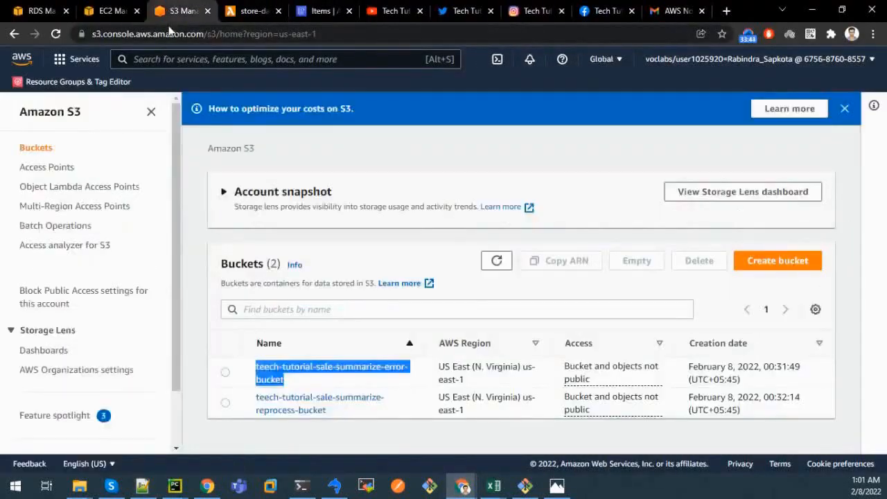
{"action": "left_click", "coordinate": [315, 410]}
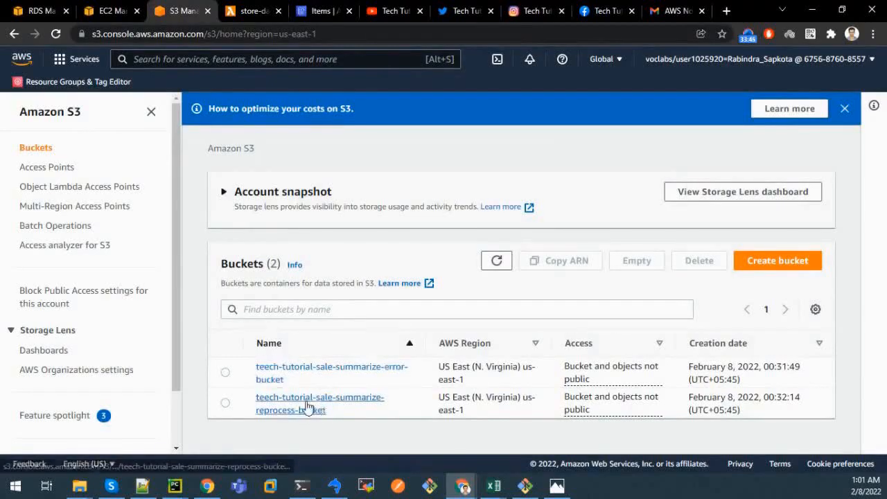
{"action": "key", "text": "ctrl+Tab"}
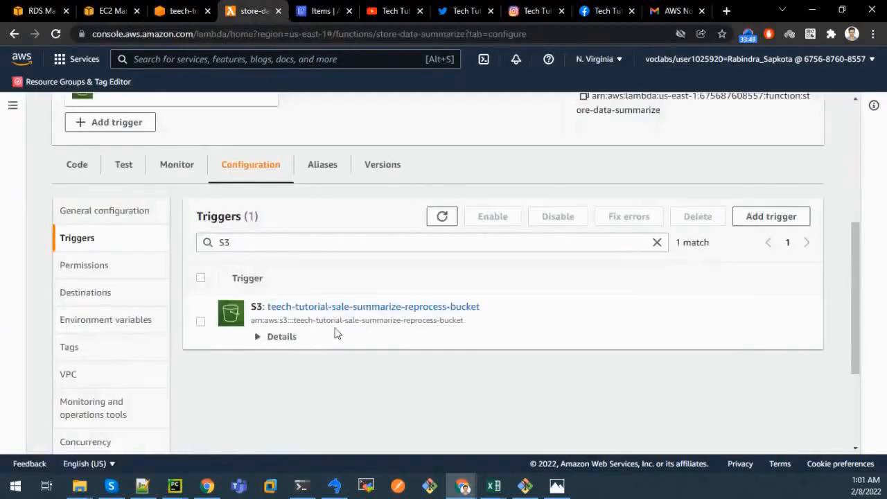
{"action": "left_click", "coordinate": [191, 10]}
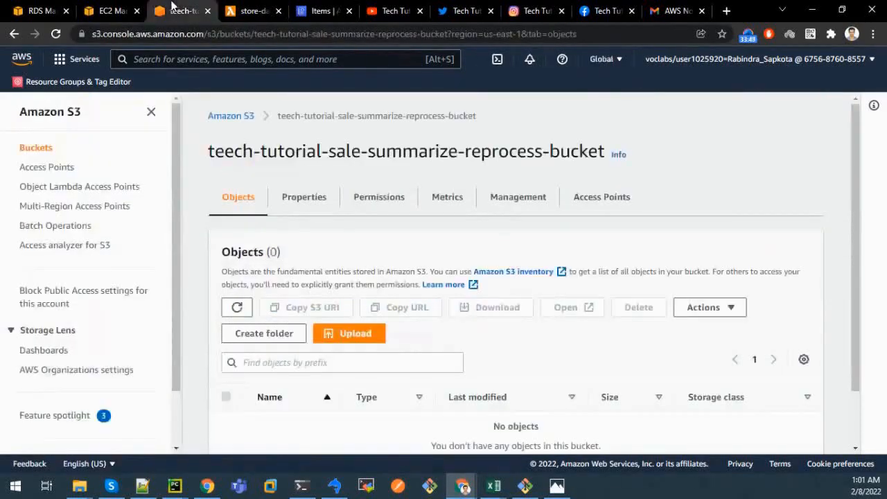
Start an upload to the reprocess bucket and open the file picker for adding files.
{"action": "left_click", "coordinate": [347, 339]}
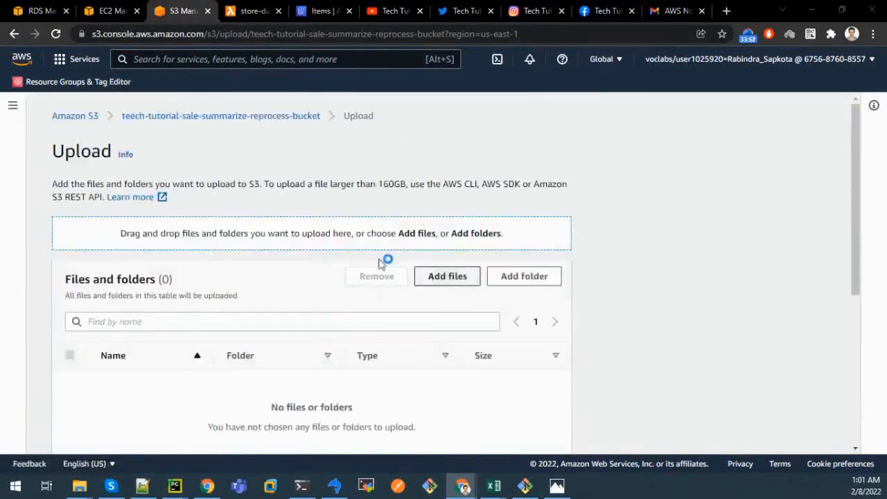
{"action": "left_click", "coordinate": [417, 274]}
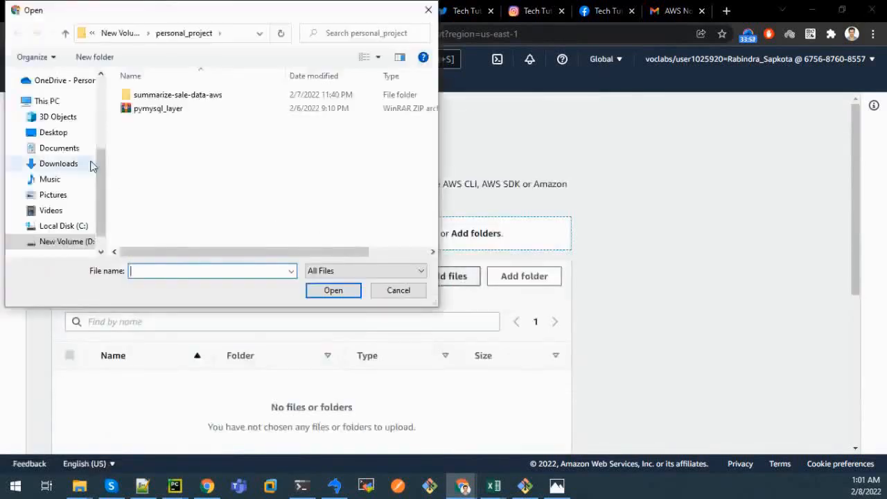
{"action": "left_click", "coordinate": [64, 226]}
{"action": "scroll", "coordinate": [69, 201], "scroll_direction": "down", "scroll_amount": 1}
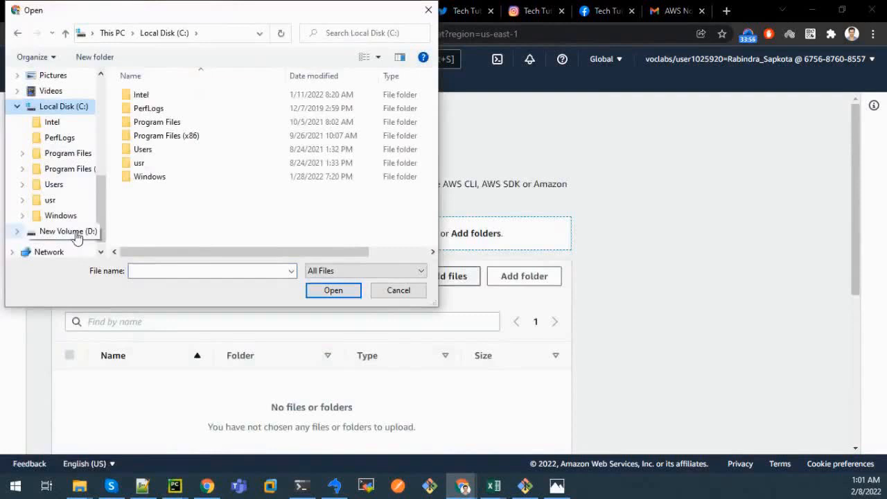
{"action": "left_click", "coordinate": [76, 236]}
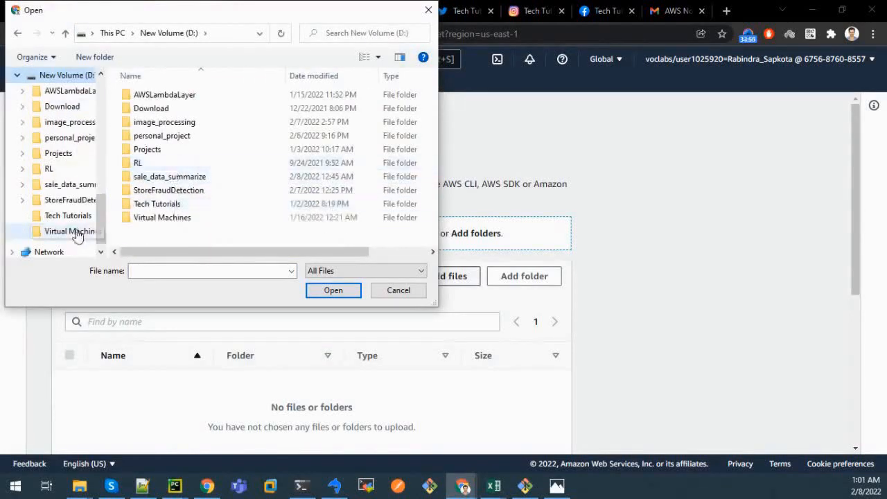
{"action": "scroll", "coordinate": [69, 222], "scroll_direction": "down", "scroll_amount": 1}
{"action": "scroll", "coordinate": [62, 208], "scroll_direction": "up", "scroll_amount": 4}
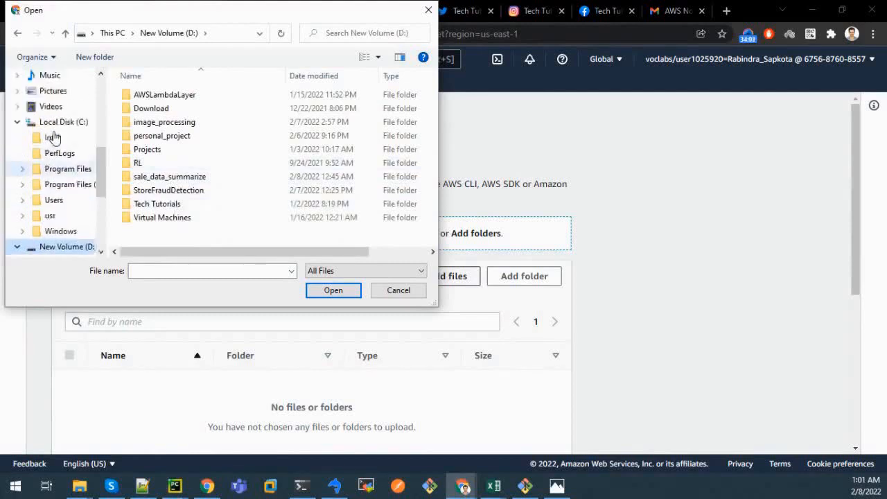
{"action": "scroll", "coordinate": [54, 136], "scroll_direction": "up", "scroll_amount": 1}
Add the transaction file from the Desktop's test_data folder to the upload.
{"action": "left_click", "coordinate": [61, 76]}
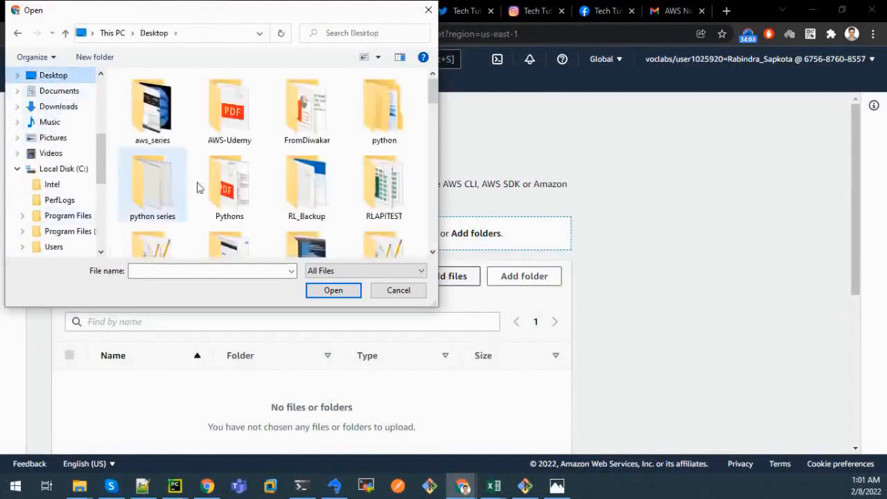
{"action": "left_click", "coordinate": [228, 186]}
{"action": "scroll", "coordinate": [231, 194], "scroll_direction": "down", "scroll_amount": 1}
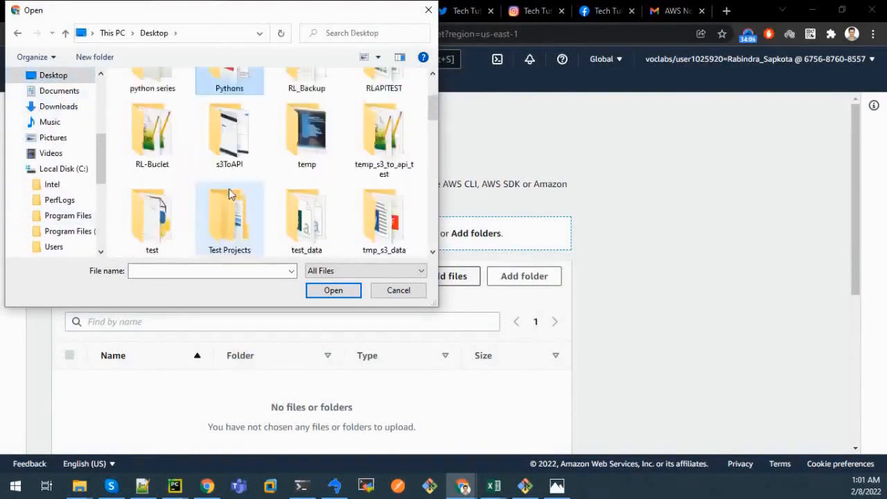
{"action": "scroll", "coordinate": [229, 188], "scroll_direction": "down", "scroll_amount": 1}
{"action": "double_click", "coordinate": [301, 168]}
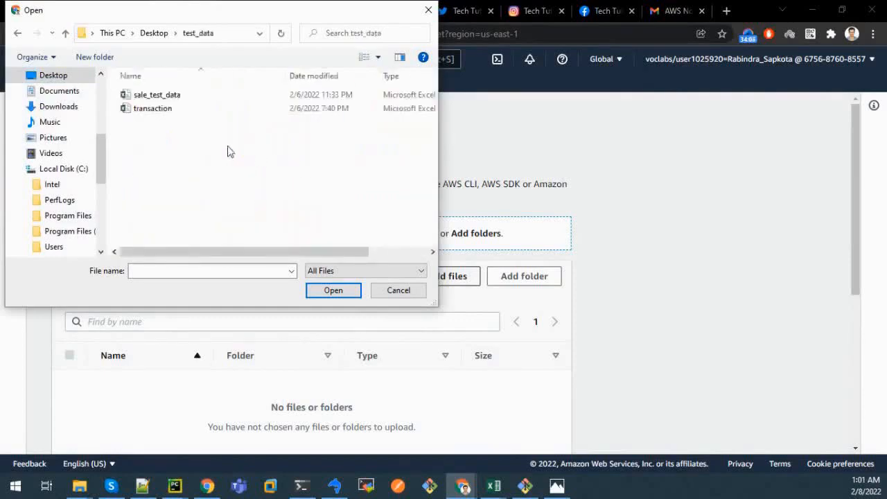
{"action": "left_click", "coordinate": [166, 111]}
{"action": "left_click", "coordinate": [333, 290]}
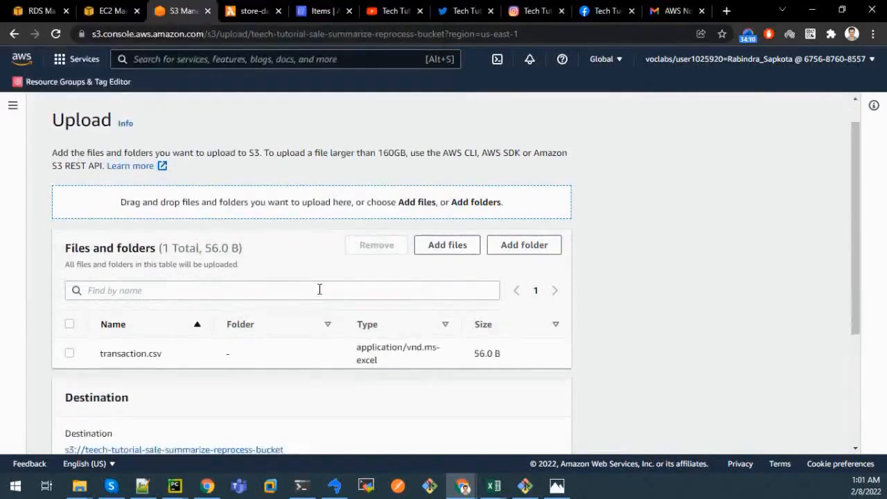
Upload transaction.csv to the reprocess bucket and close the upload status page.
{"action": "scroll", "coordinate": [407, 398], "scroll_direction": "down", "scroll_amount": 3}
{"action": "left_click", "coordinate": [543, 433]}
{"action": "scroll", "coordinate": [405, 336], "scroll_direction": "down", "scroll_amount": 3}
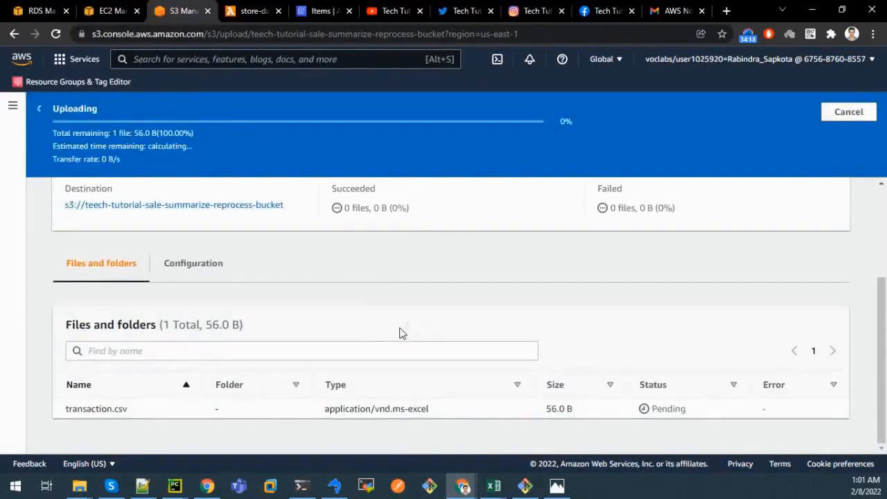
{"action": "scroll", "coordinate": [400, 332], "scroll_direction": "up", "scroll_amount": 3}
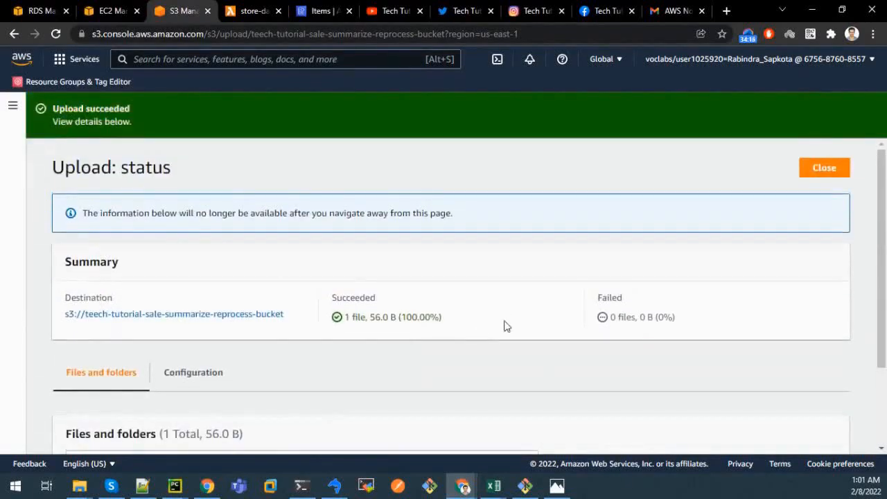
{"action": "left_click", "coordinate": [819, 171]}
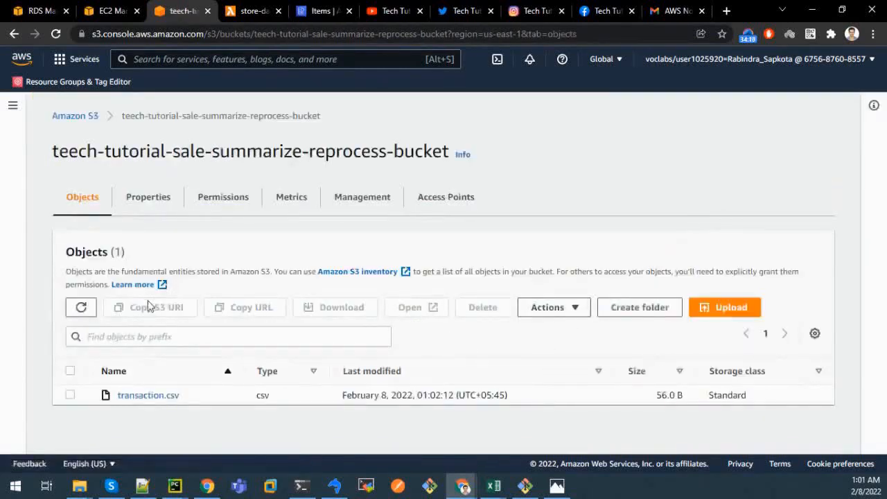
Refresh the reprocess bucket's object list repeatedly to check whether transaction.csv has been processed.
{"action": "left_click", "coordinate": [84, 309]}
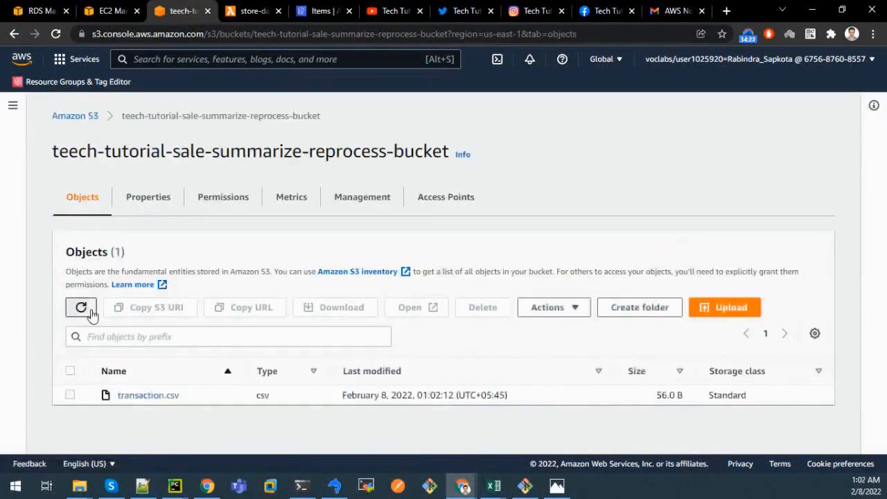
{"action": "left_click", "coordinate": [91, 313]}
{"action": "left_click", "coordinate": [91, 313]}
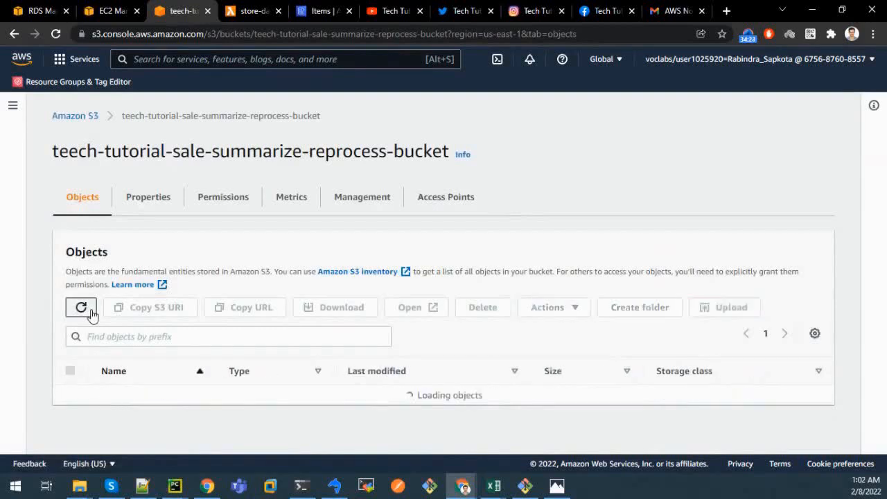
{"action": "left_click", "coordinate": [90, 313]}
{"action": "left_click", "coordinate": [91, 313]}
{"action": "left_click", "coordinate": [91, 312]}
{"action": "left_click", "coordinate": [91, 312]}
{"action": "left_click", "coordinate": [90, 312]}
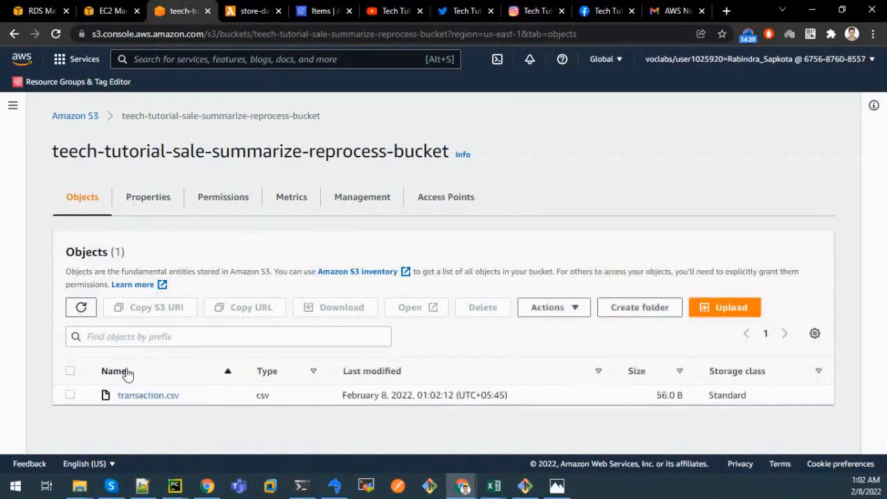
Duplicate the Lambda function's browser tab, search the AWS services for "cloud watch" and open CloudWatch.
{"action": "left_click", "coordinate": [254, 12]}
{"action": "right_click", "coordinate": [254, 11]}
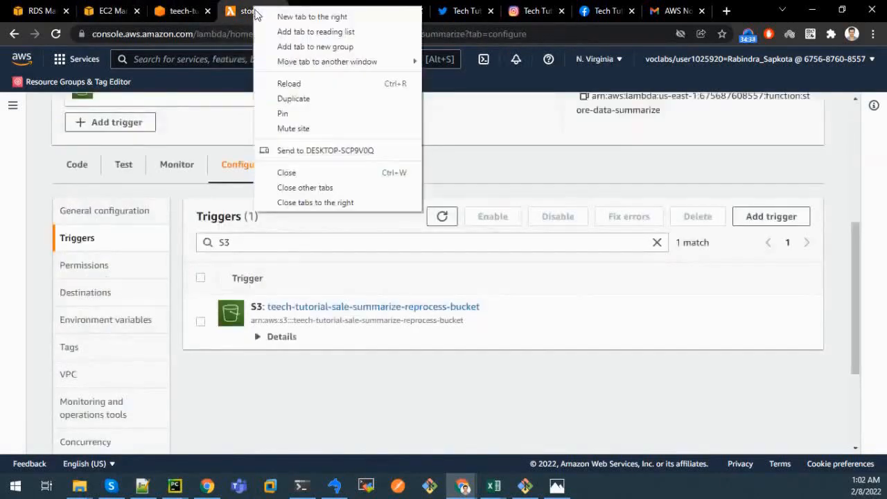
{"action": "left_click", "coordinate": [292, 102]}
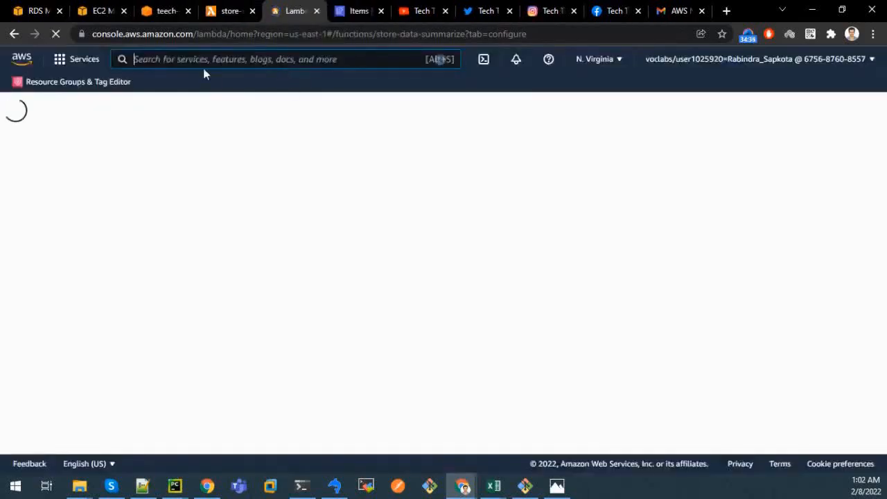
{"action": "type", "text": "doud "}
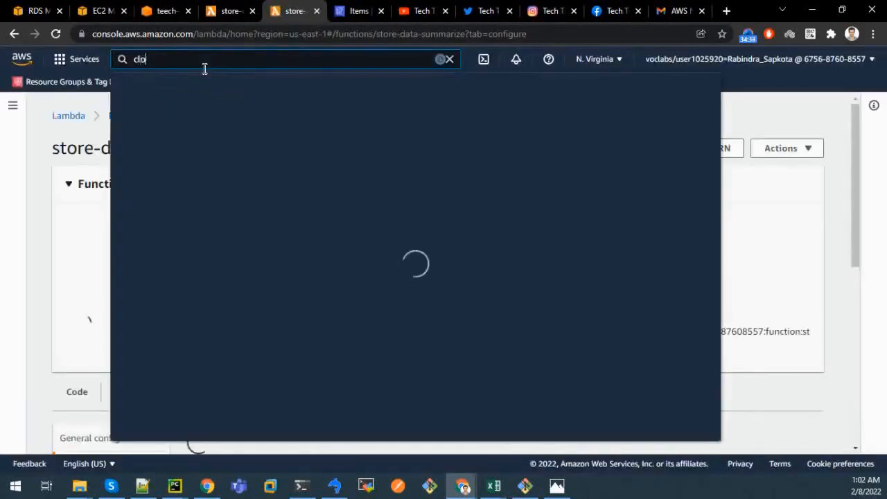
{"action": "type", "text": "watch"}
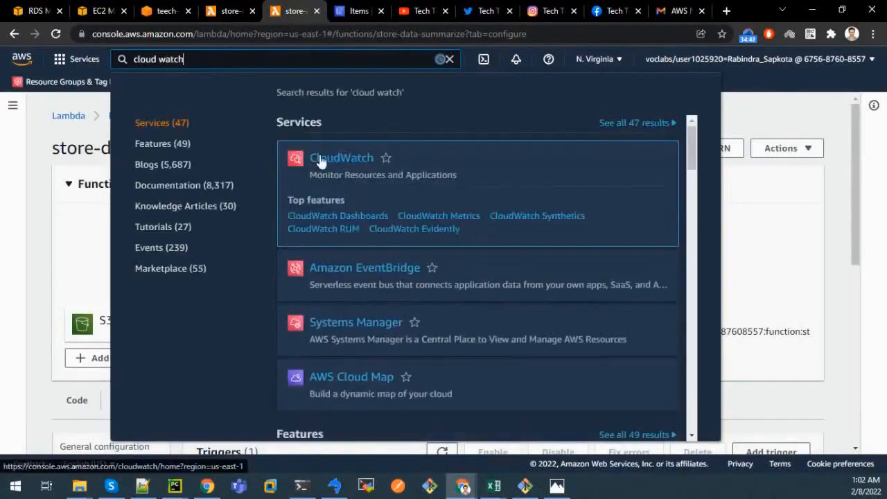
{"action": "left_click", "coordinate": [320, 158]}
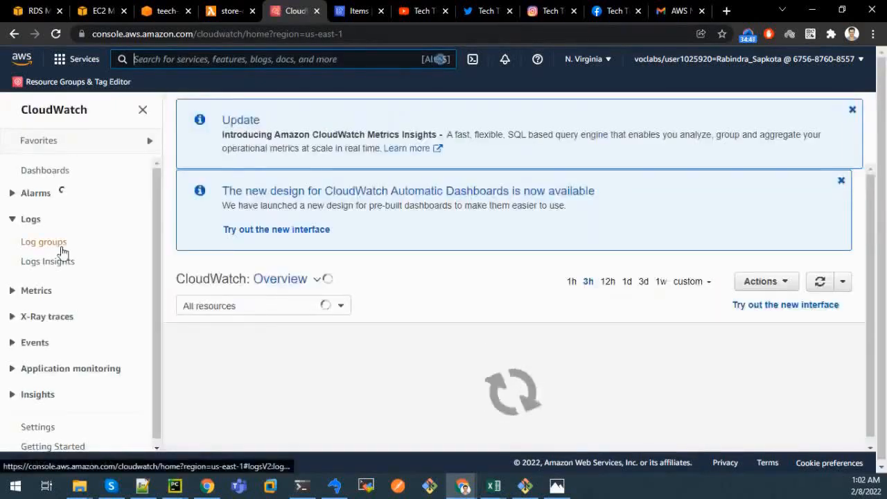
Open the /aws/lambda/store-data-summarize log group in CloudWatch and go to its log streams.
{"action": "left_click", "coordinate": [61, 251]}
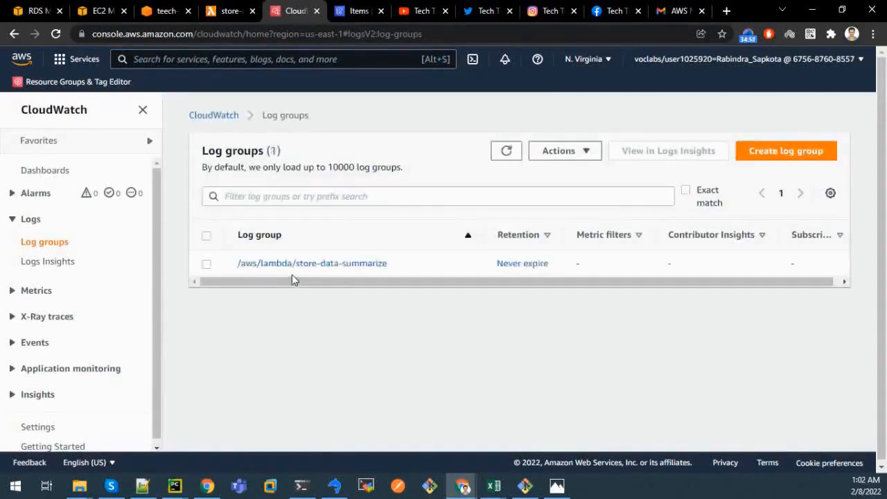
{"action": "left_click", "coordinate": [294, 263]}
{"action": "scroll", "coordinate": [298, 330], "scroll_direction": "down", "scroll_amount": 2}
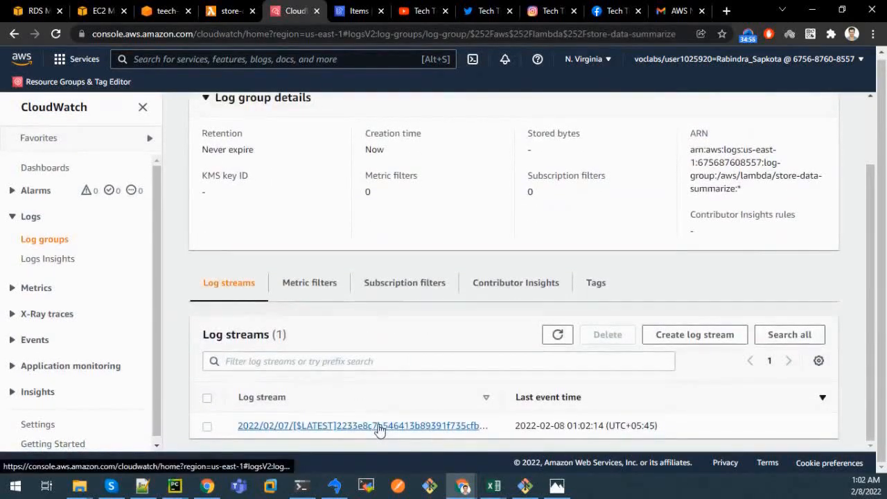
Open the latest log stream of store-data-summarize and read the traceback of its first error event.
{"action": "left_click", "coordinate": [381, 430]}
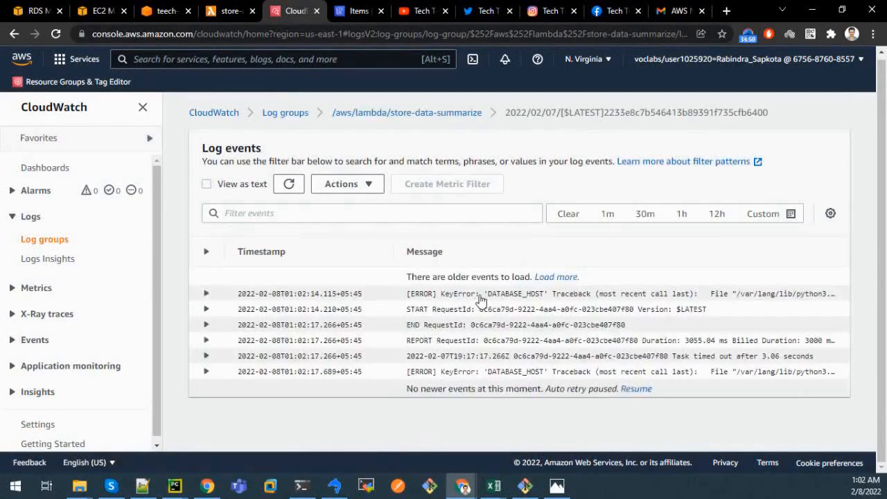
{"action": "left_click", "coordinate": [476, 297]}
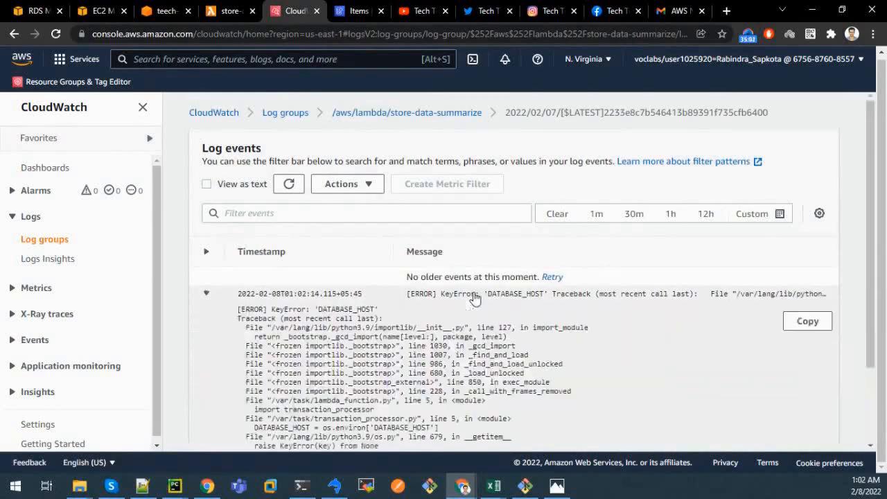
{"action": "left_click", "coordinate": [475, 297]}
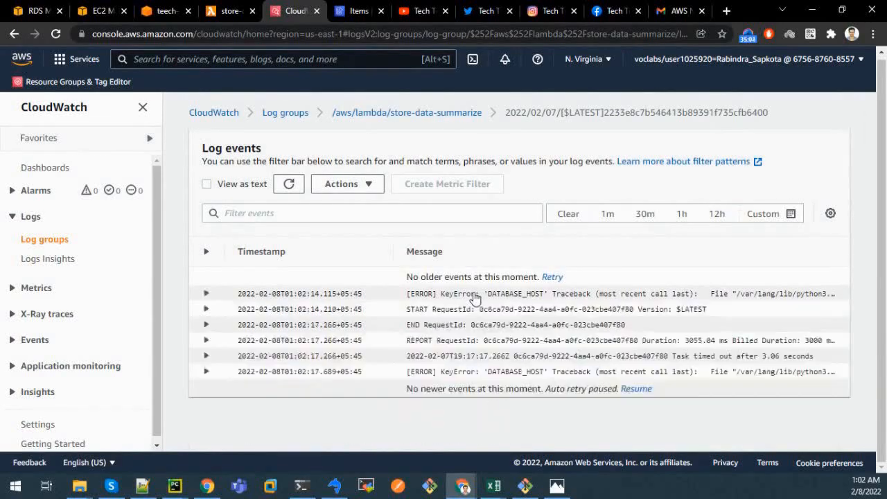
{"action": "left_click", "coordinate": [475, 297]}
{"action": "left_click", "coordinate": [475, 297]}
Rename the store-data-summarize function's DATA_HOST environment variable key to DATABASE_HOST and save the change.
{"action": "left_click", "coordinate": [232, 10]}
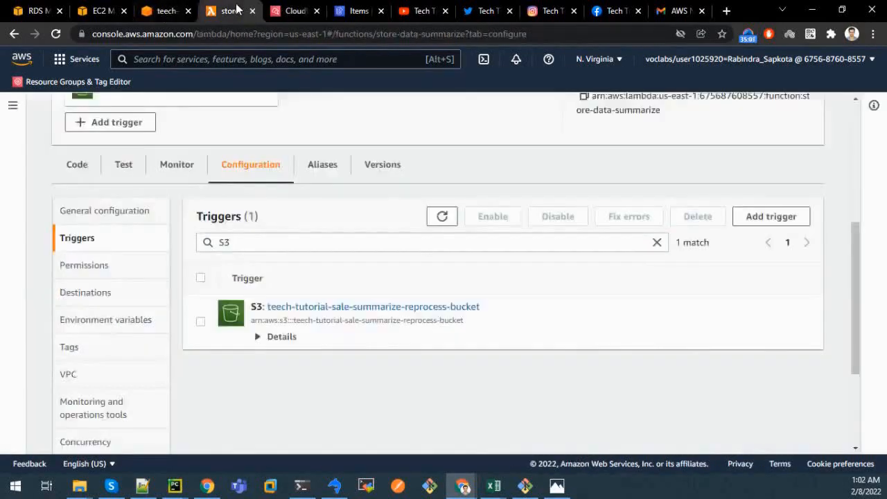
{"action": "left_click", "coordinate": [183, 169]}
{"action": "left_click", "coordinate": [248, 172]}
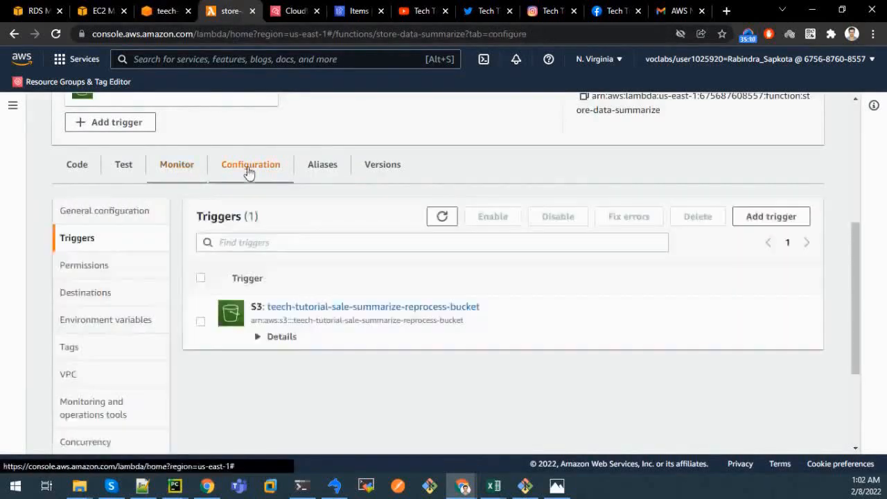
{"action": "left_click", "coordinate": [107, 321]}
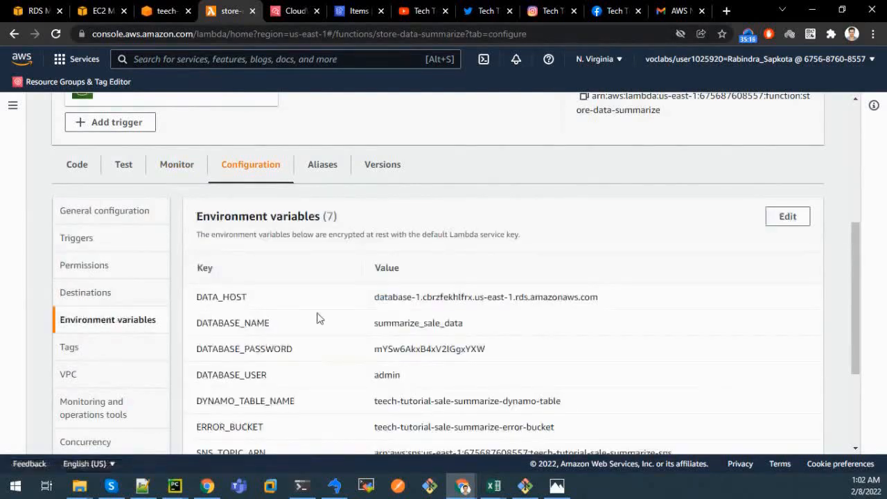
{"action": "left_click", "coordinate": [766, 220]}
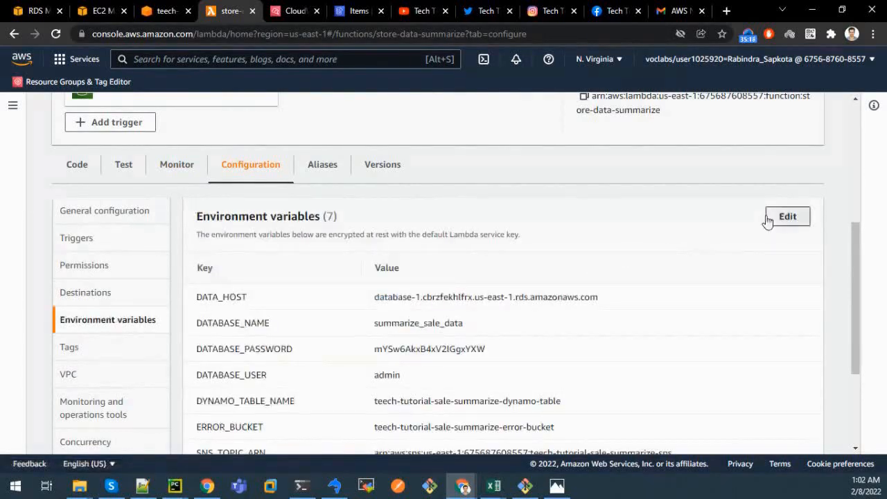
{"action": "left_click", "coordinate": [92, 297]}
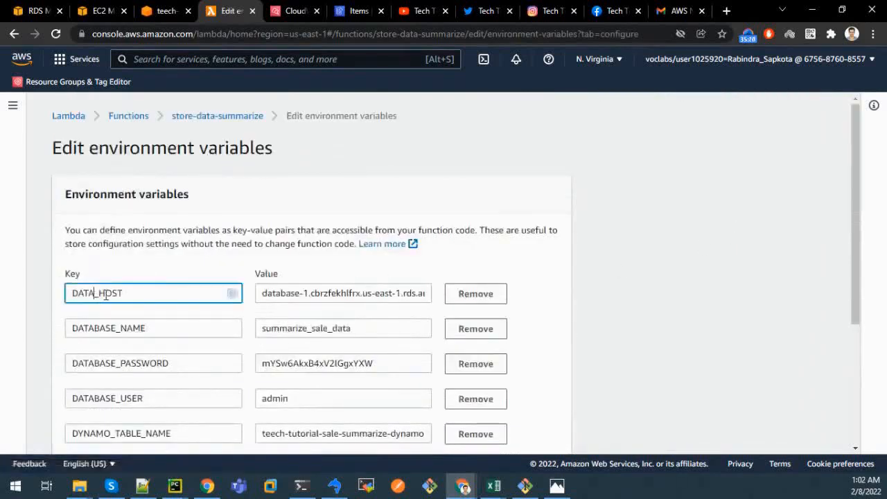
{"action": "type", "text": "/"}
{"action": "key", "text": "BackSpace"}
{"action": "type", "text": "BASE"}
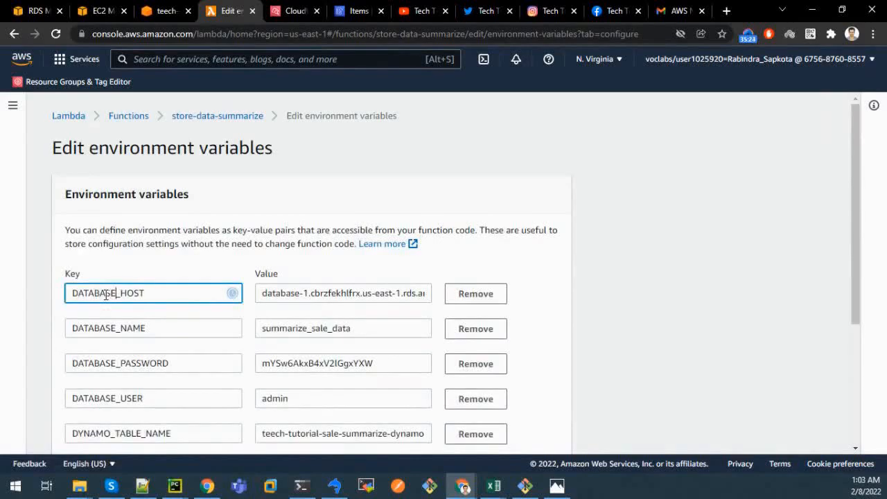
{"action": "scroll", "coordinate": [419, 351], "scroll_direction": "down", "scroll_amount": 2}
{"action": "scroll", "coordinate": [418, 351], "scroll_direction": "down", "scroll_amount": 1}
{"action": "left_click", "coordinate": [554, 434]}
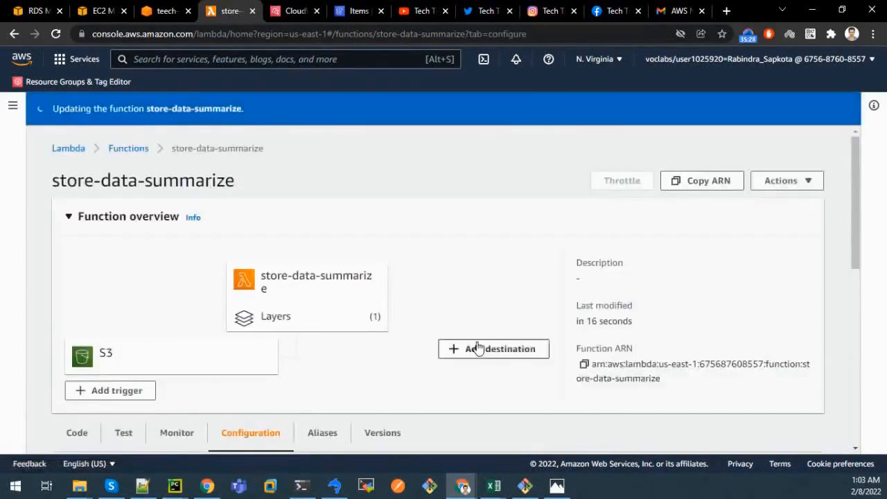
Refresh the reprocess bucket's object list to check on transaction.csv.
{"action": "left_click", "coordinate": [165, 11]}
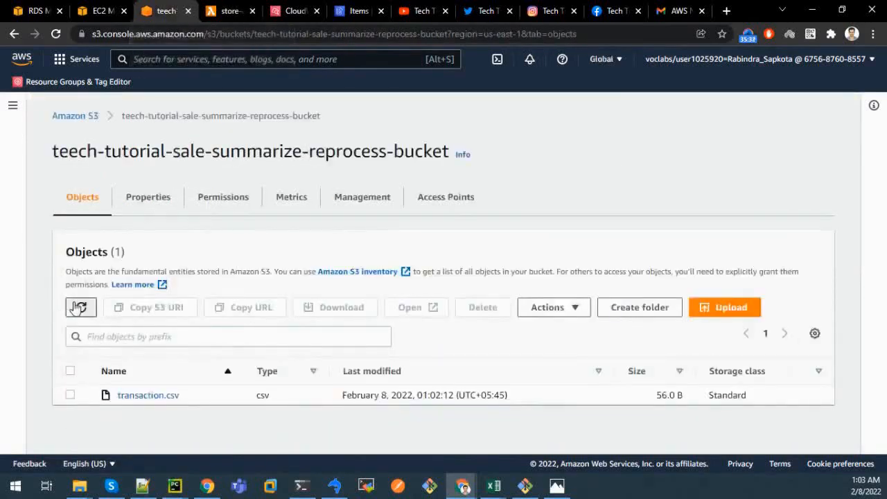
{"action": "left_click", "coordinate": [78, 307]}
{"action": "left_click", "coordinate": [78, 307]}
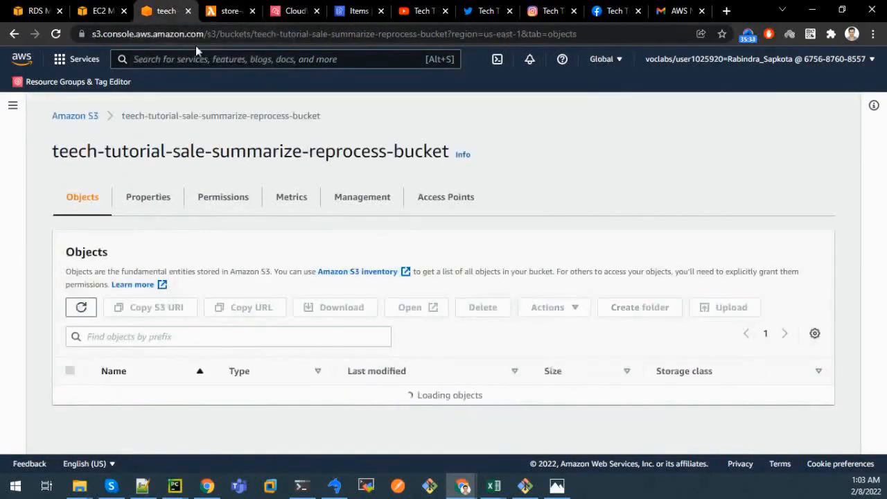
Review the saved environment variables and the lambda_function source code of store-data-summarize.
{"action": "left_click", "coordinate": [229, 10]}
{"action": "scroll", "coordinate": [336, 245], "scroll_direction": "down", "scroll_amount": 1}
{"action": "scroll", "coordinate": [336, 245], "scroll_direction": "up", "scroll_amount": 1}
{"action": "scroll", "coordinate": [235, 274], "scroll_direction": "down", "scroll_amount": 5}
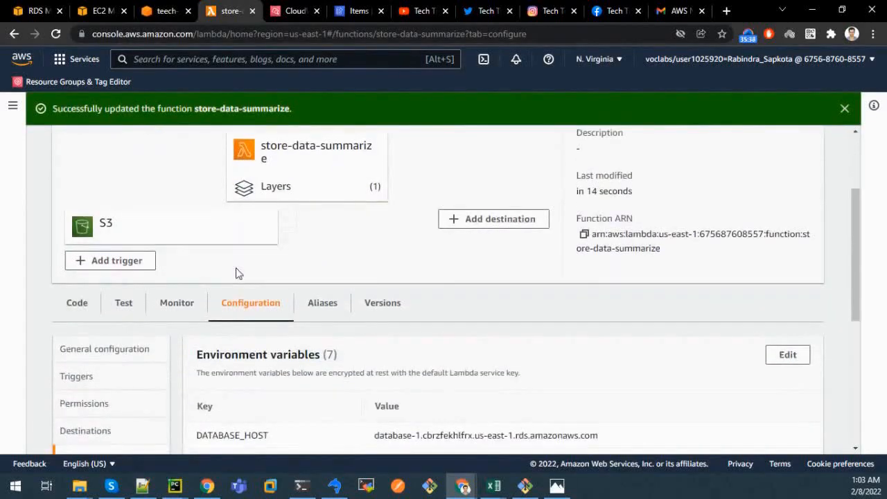
{"action": "scroll", "coordinate": [232, 281], "scroll_direction": "up", "scroll_amount": 3}
{"action": "scroll", "coordinate": [232, 284], "scroll_direction": "up", "scroll_amount": 2}
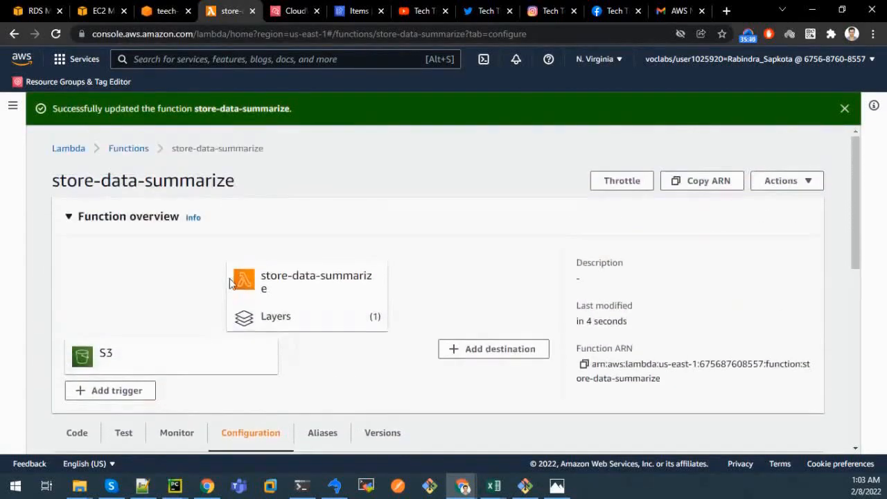
{"action": "scroll", "coordinate": [196, 277], "scroll_direction": "down", "scroll_amount": 5}
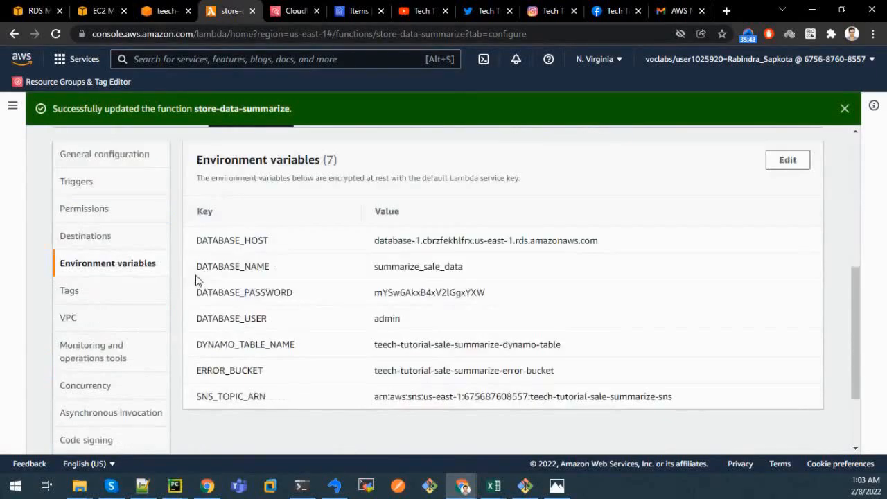
{"action": "scroll", "coordinate": [166, 270], "scroll_direction": "up", "scroll_amount": 4}
{"action": "left_click", "coordinate": [83, 369]}
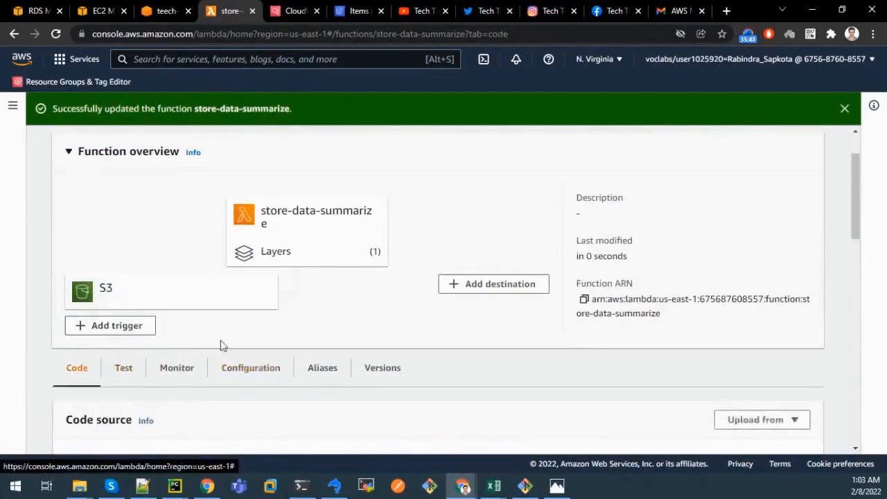
{"action": "scroll", "coordinate": [220, 344], "scroll_direction": "down", "scroll_amount": 3}
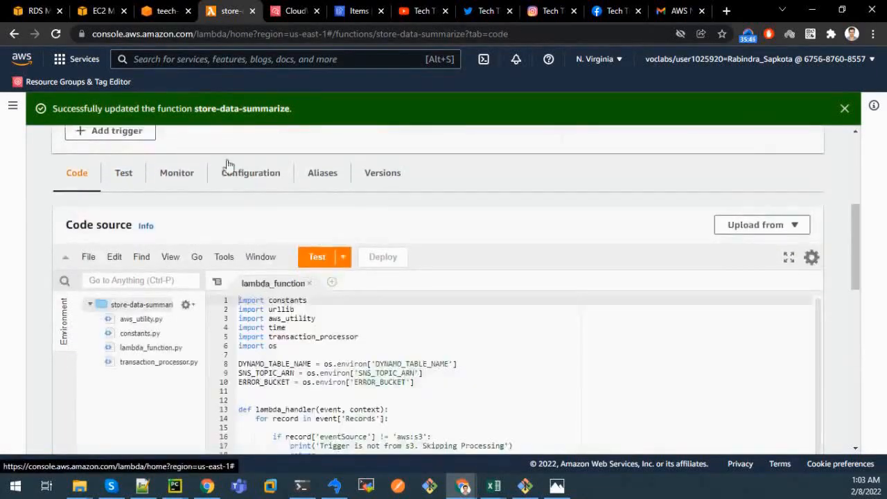
Permanently delete transaction.csv from the reprocess bucket, confirming with "permanently delete", and close the deletion status page.
{"action": "left_click", "coordinate": [174, 11]}
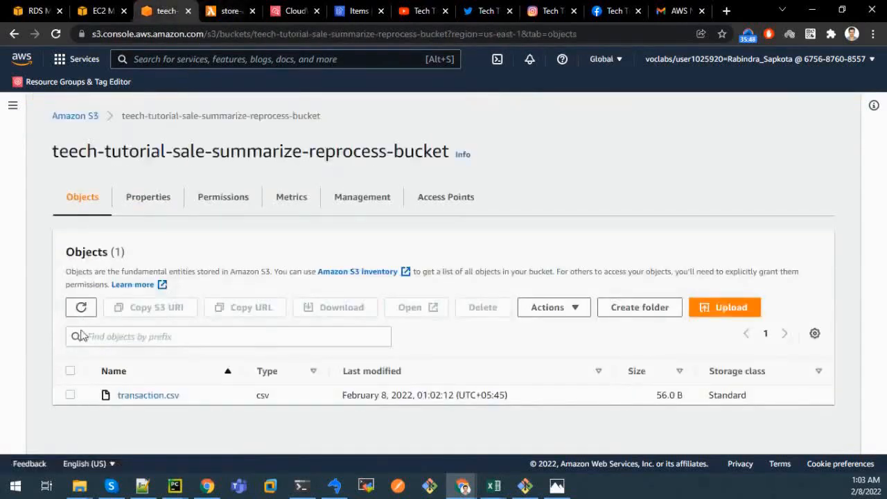
{"action": "left_click", "coordinate": [70, 395]}
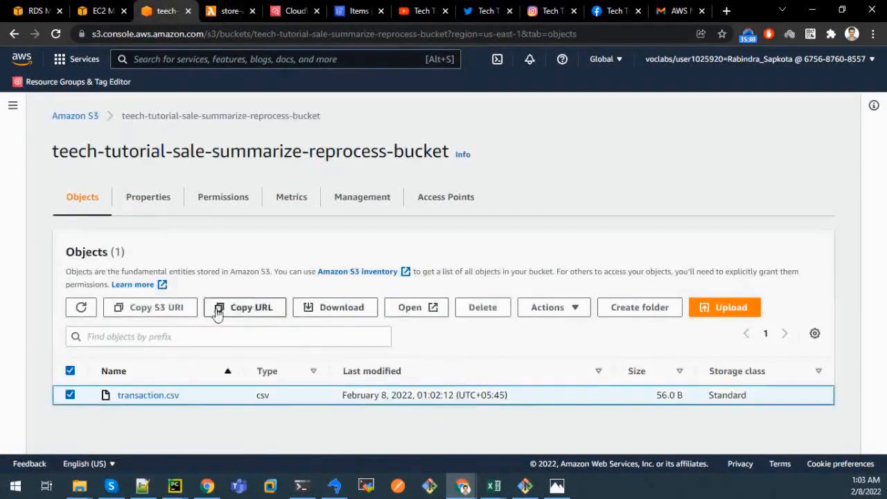
{"action": "left_click", "coordinate": [483, 315]}
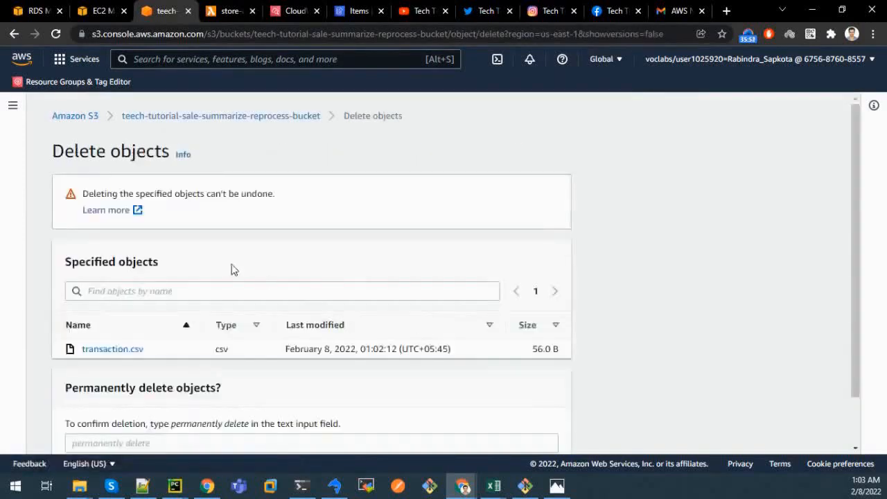
{"action": "scroll", "coordinate": [449, 350], "scroll_direction": "down", "scroll_amount": 2}
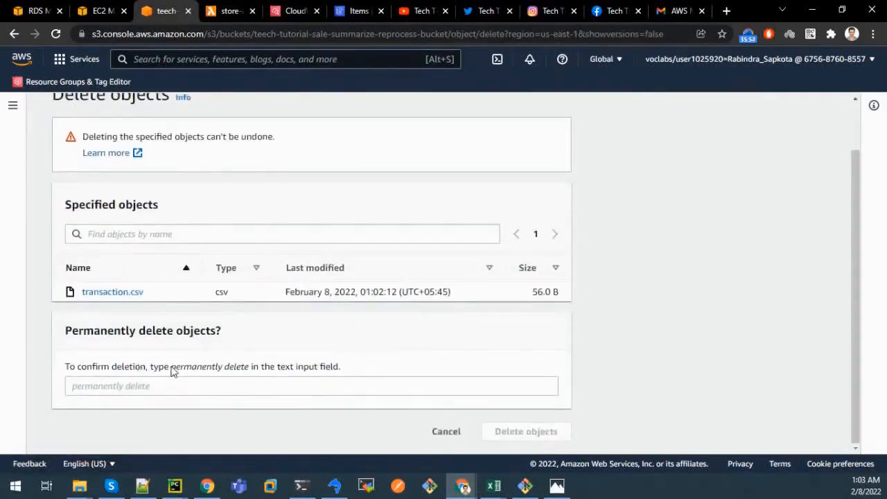
{"action": "left_click_drag", "start_coordinate": [171, 368], "coordinate": [242, 368]}
{"action": "right_click", "coordinate": [248, 373]}
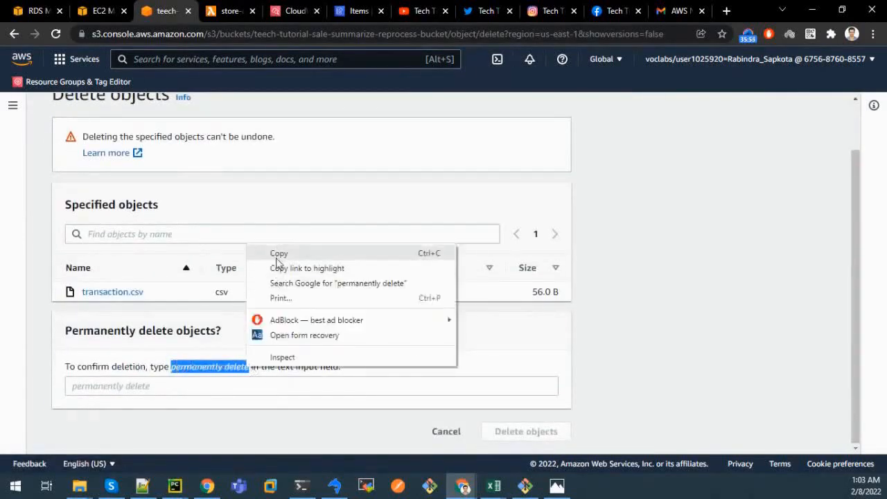
{"action": "left_click", "coordinate": [279, 255]}
{"action": "left_click", "coordinate": [205, 389]}
{"action": "key", "text": "ctrl+v"}
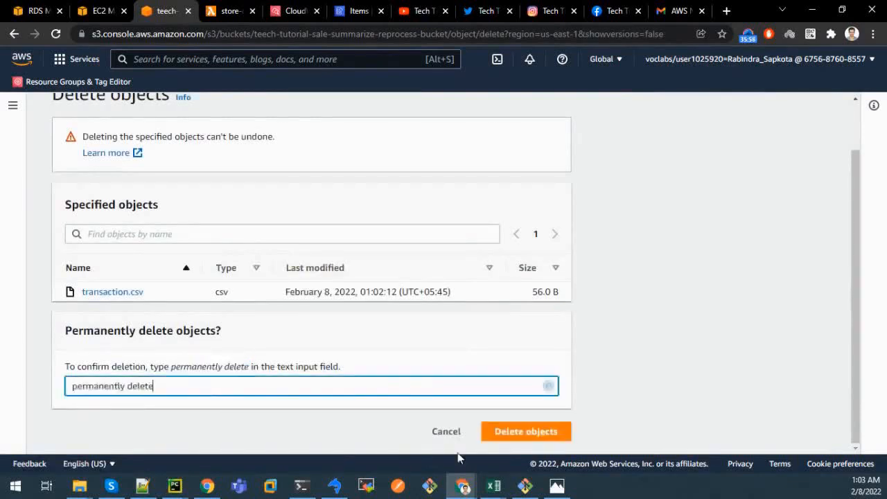
{"action": "left_click", "coordinate": [506, 432]}
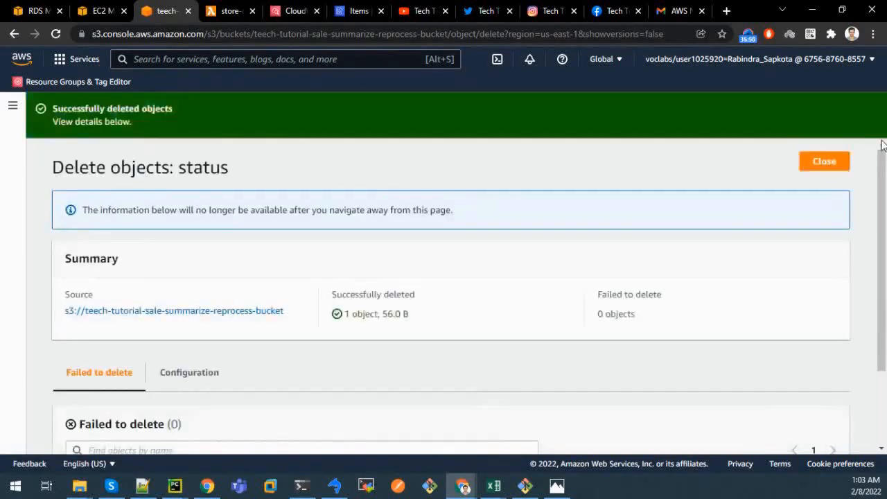
{"action": "left_click", "coordinate": [828, 165]}
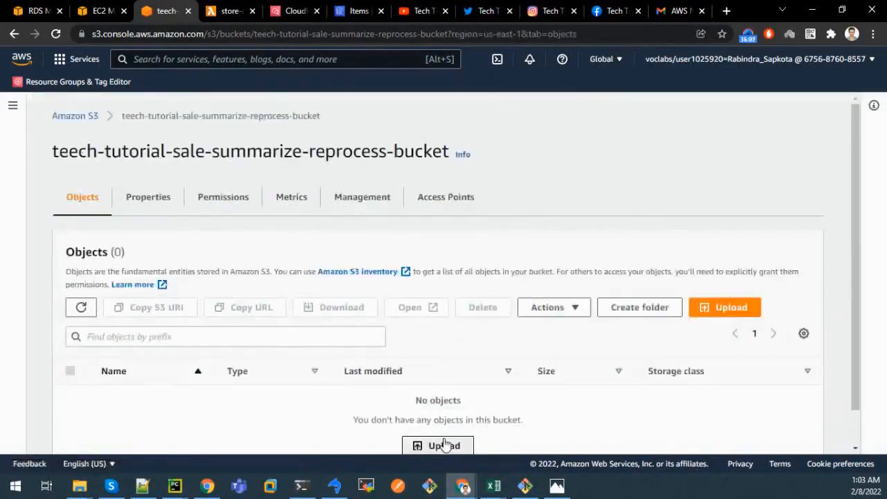
Start a new upload to the reprocess bucket and add the transaction file from the test_data folder.
{"action": "left_click", "coordinate": [443, 445]}
{"action": "left_click", "coordinate": [441, 278]}
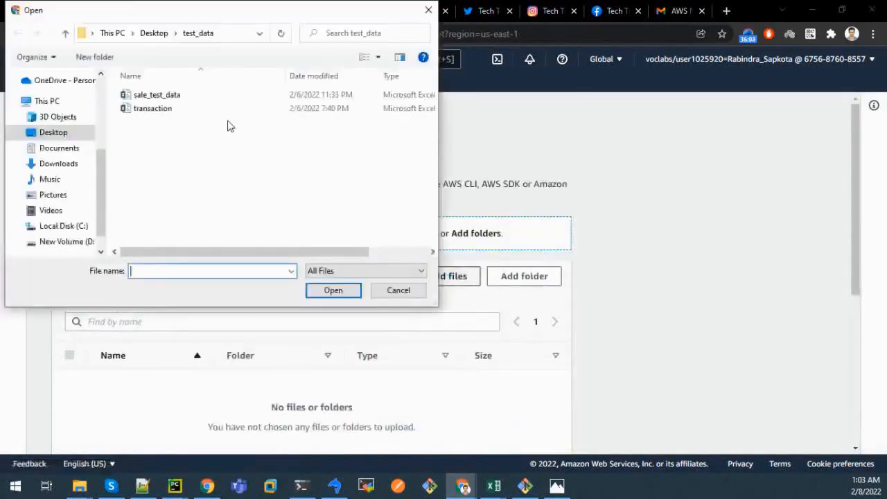
{"action": "left_click", "coordinate": [221, 110]}
{"action": "left_click", "coordinate": [319, 293]}
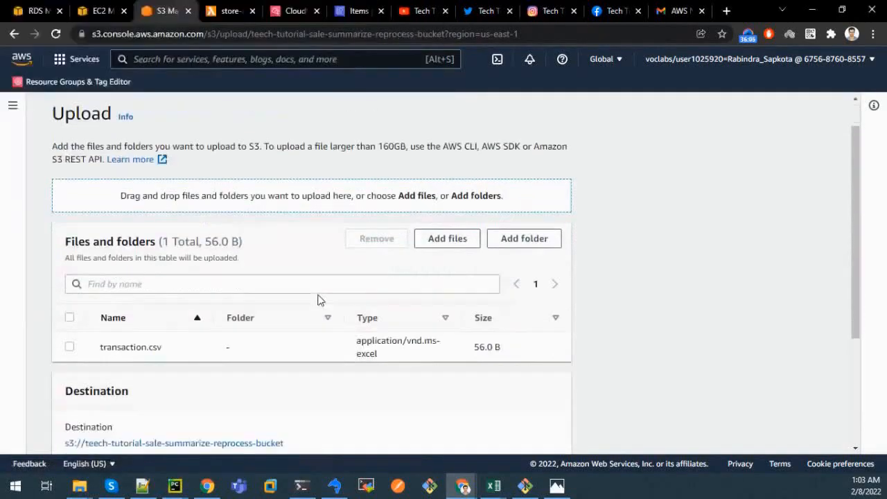
{"action": "scroll", "coordinate": [319, 299], "scroll_direction": "down", "scroll_amount": 3}
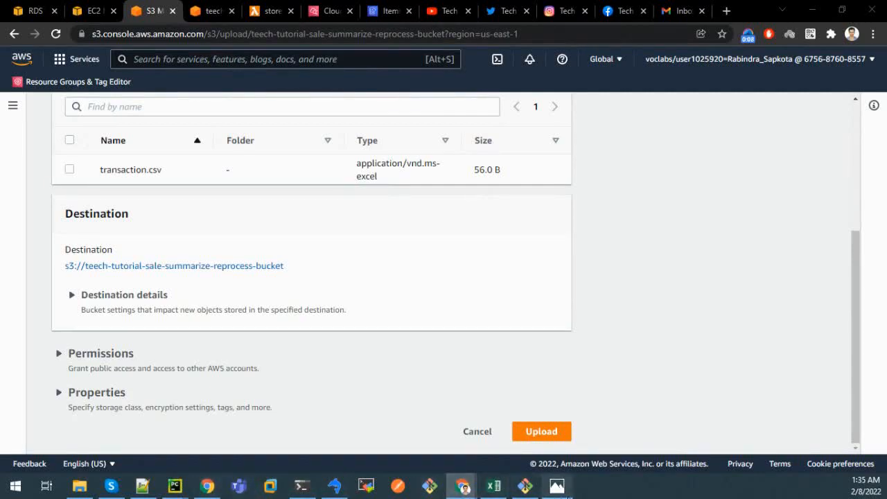
Look over the project.PNG architecture diagram in Photos and check the Gmail inbox for Lambda notifications.
{"action": "left_click", "coordinate": [559, 488]}
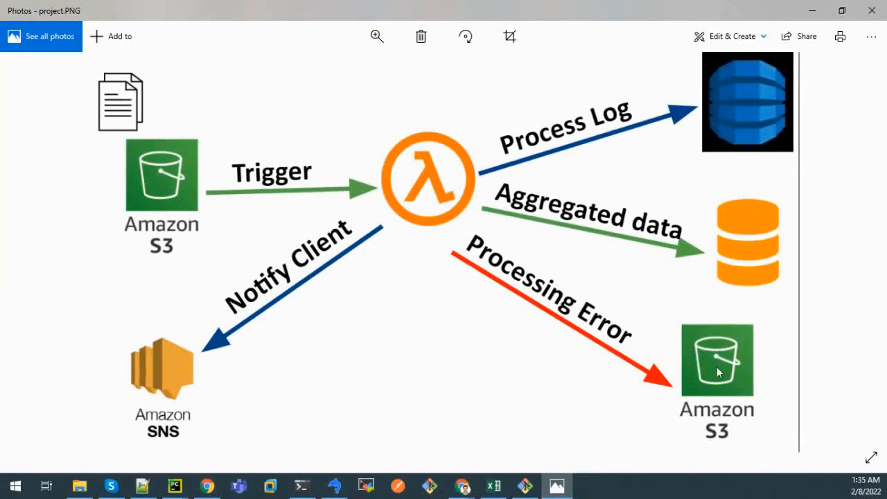
{"action": "left_click", "coordinate": [556, 485]}
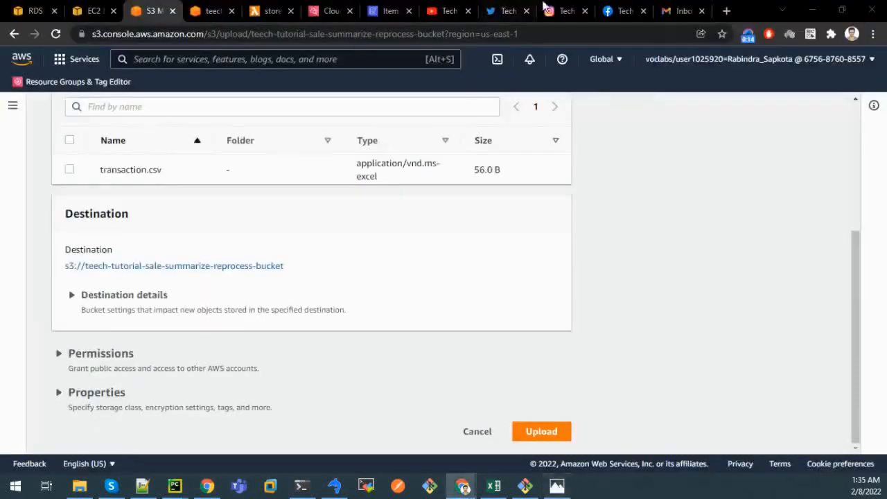
{"action": "left_click", "coordinate": [681, 11]}
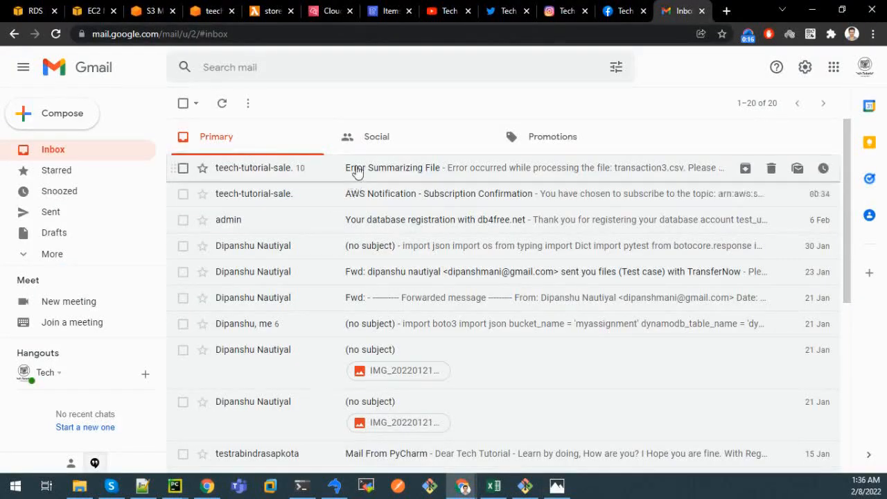
Duplicate the S3 upload page's browser tab and open the teech-tutorial-sale-summarize-error-bucket in the copy.
{"action": "left_click", "coordinate": [144, 7]}
{"action": "right_click", "coordinate": [143, 8]}
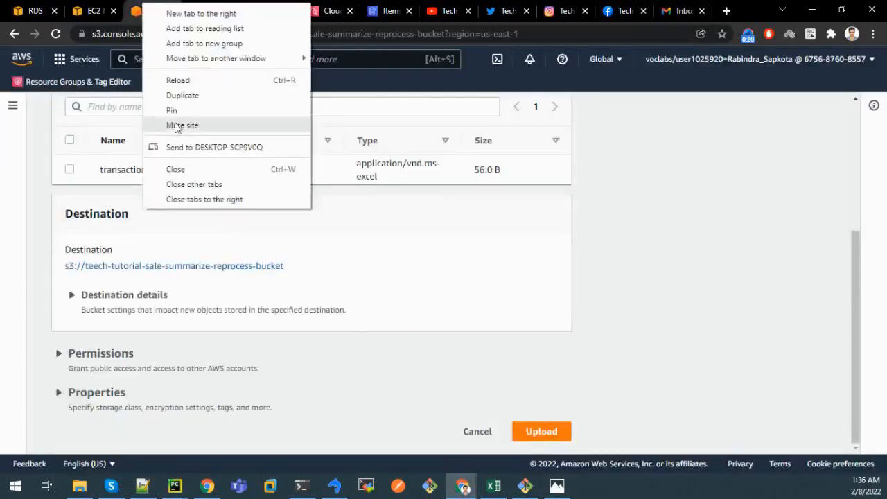
{"action": "left_click", "coordinate": [180, 95]}
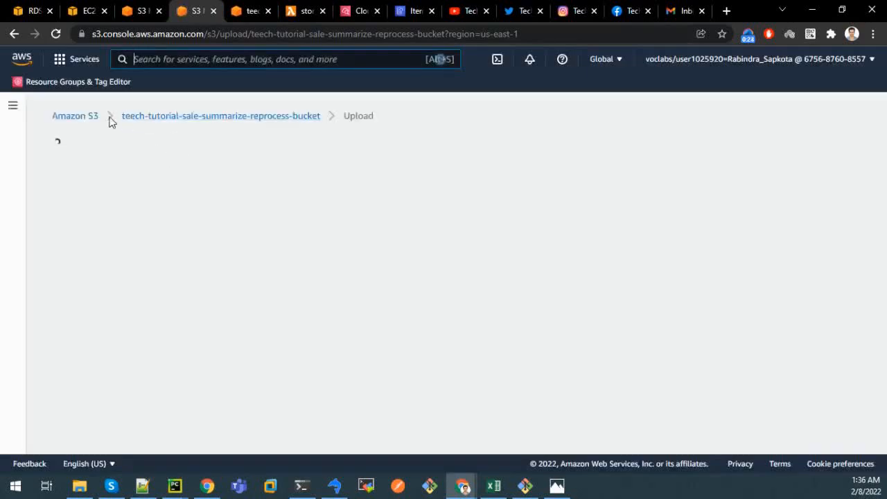
{"action": "left_click", "coordinate": [77, 116]}
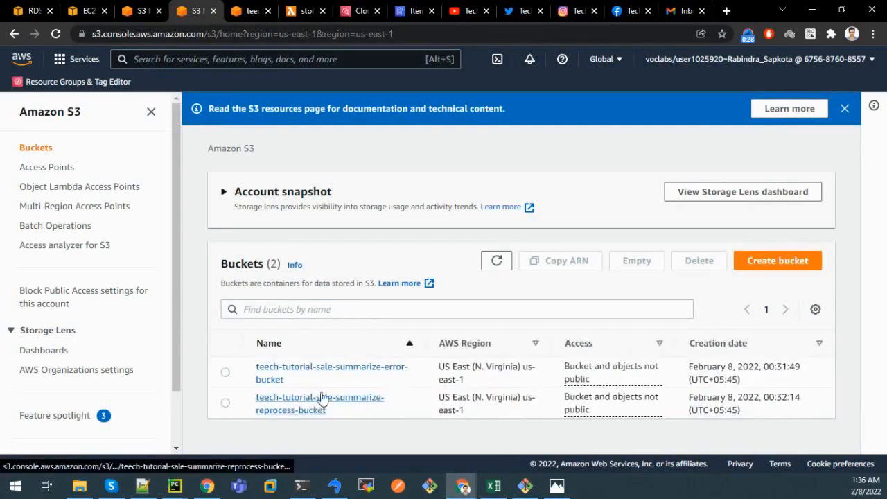
{"action": "left_click", "coordinate": [357, 374]}
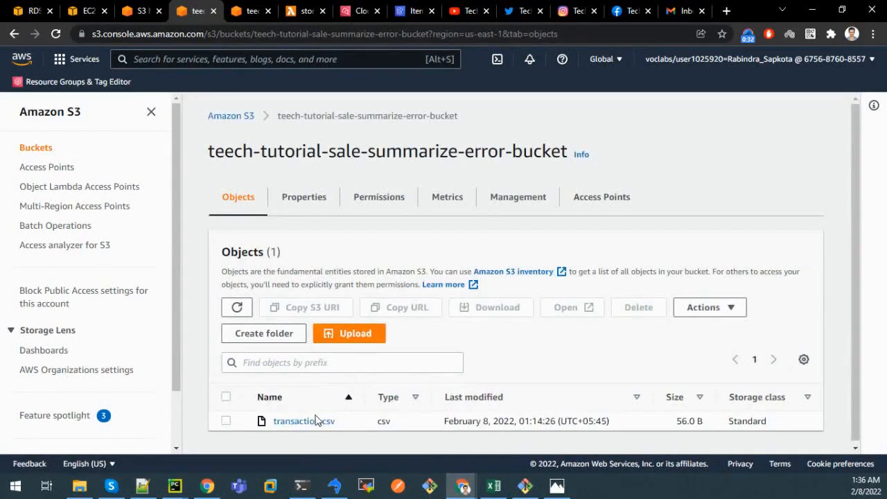
Review the project.PNG architecture diagram and scan teech-tutorial-sale-summarize-dynamo-table to inspect the logged transaction.csv item.
{"action": "left_click", "coordinate": [556, 485]}
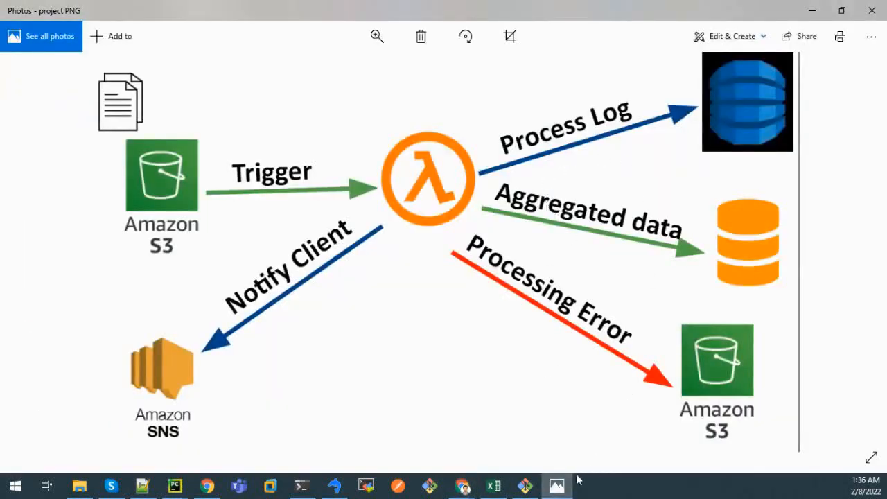
{"action": "left_click", "coordinate": [558, 485]}
{"action": "left_click", "coordinate": [398, 9]}
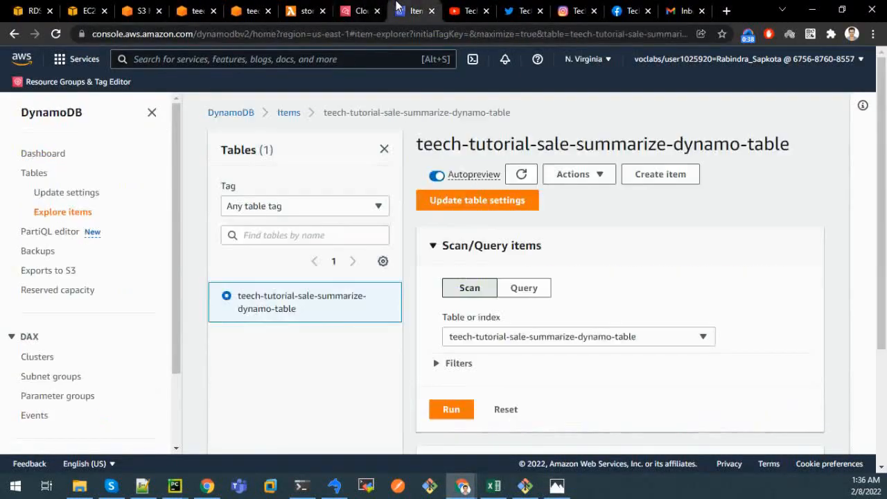
{"action": "left_click", "coordinate": [452, 410]}
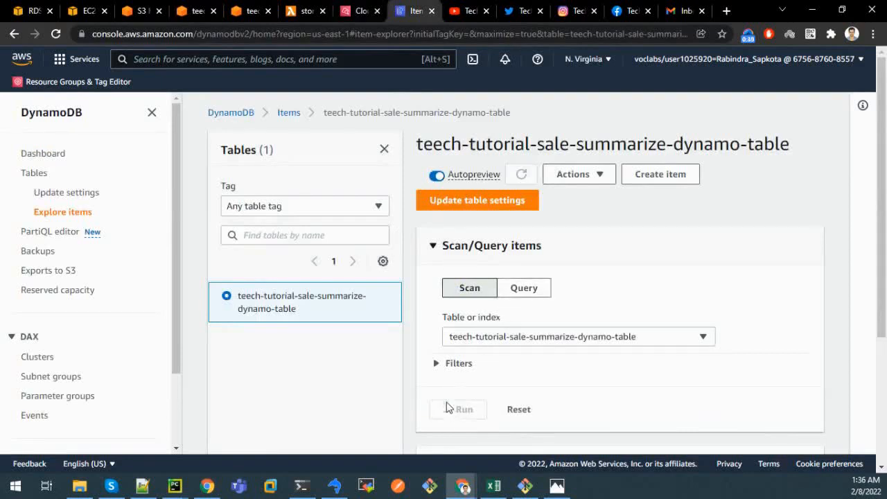
{"action": "scroll", "coordinate": [448, 391], "scroll_direction": "down", "scroll_amount": 3}
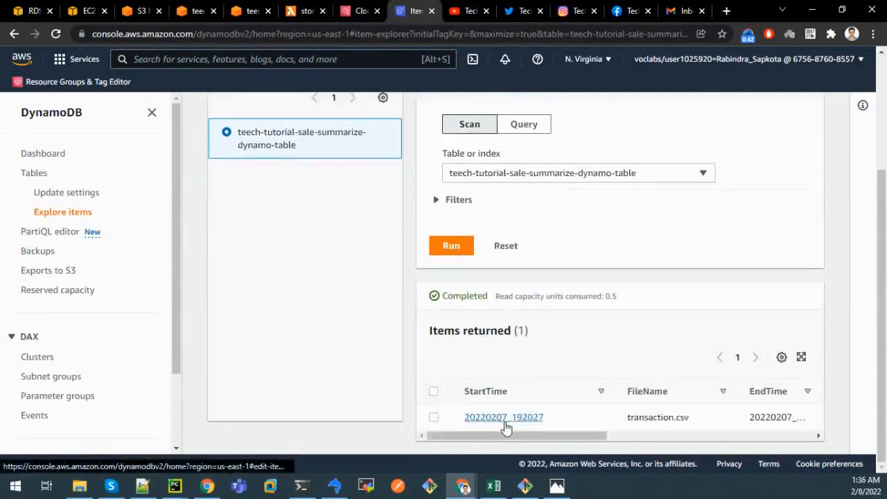
{"action": "double_click", "coordinate": [631, 415]}
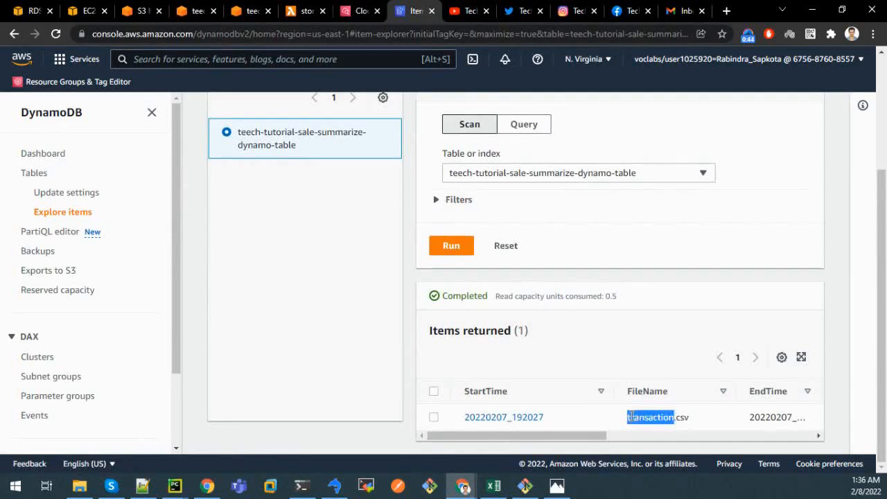
Upload the prepared transaction.csv to teech-tutorial-sale-summarize-reprocess-bucket.
{"action": "left_click", "coordinate": [135, 11]}
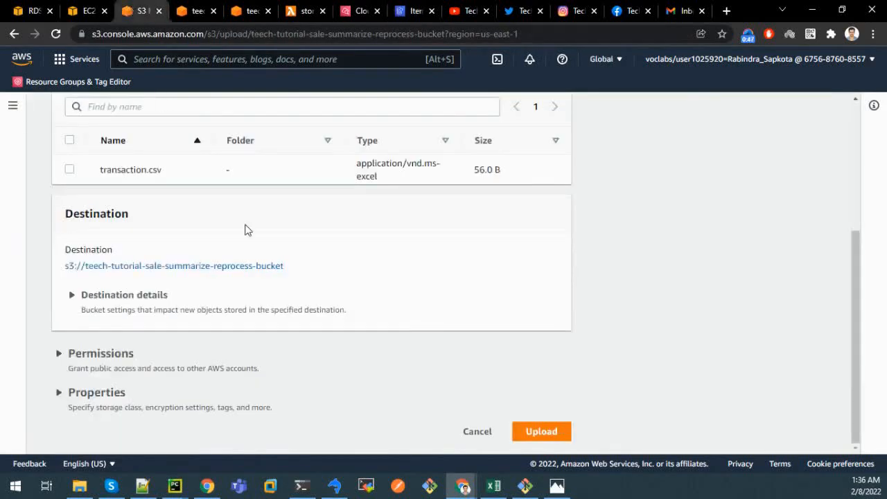
{"action": "left_click", "coordinate": [525, 427]}
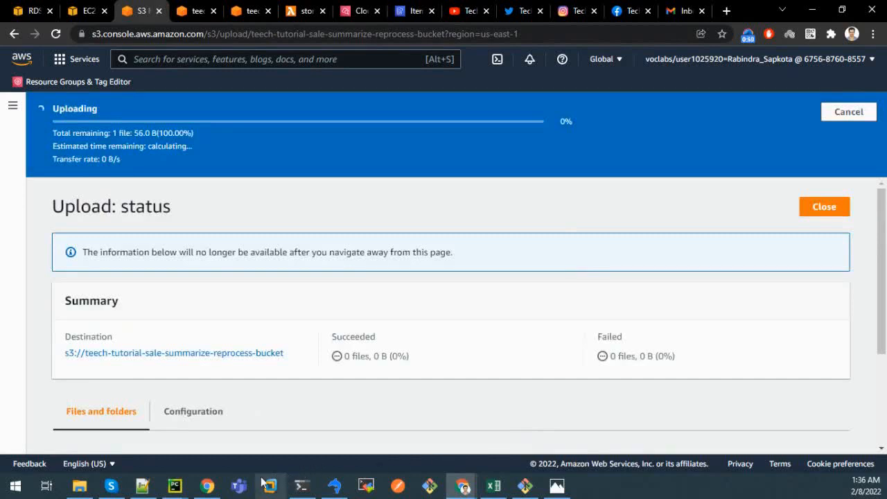
In SQLyog, write an ALTER TABLE summarize_sale_data.product_sale_summary DROP PRIMARY KEY statement below the SELECT query.
{"action": "left_click", "coordinate": [333, 487]}
{"action": "left_click", "coordinate": [283, 160]}
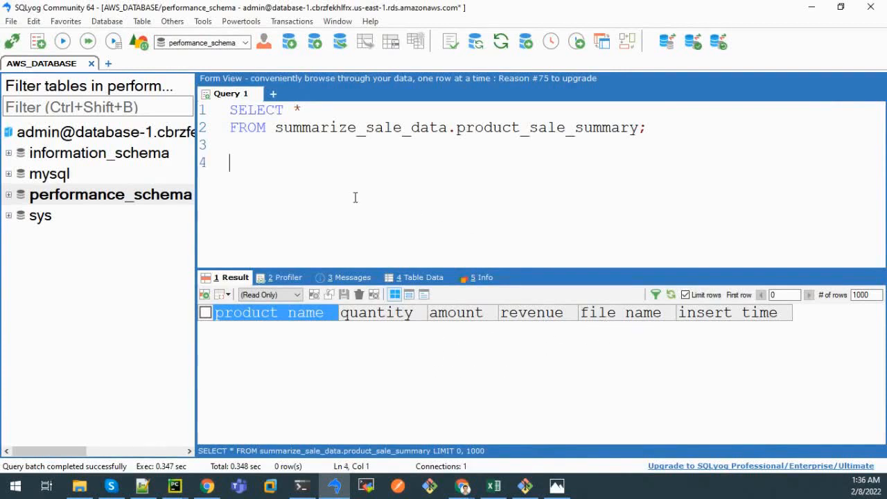
{"action": "type", "text": "ALTER DR"}
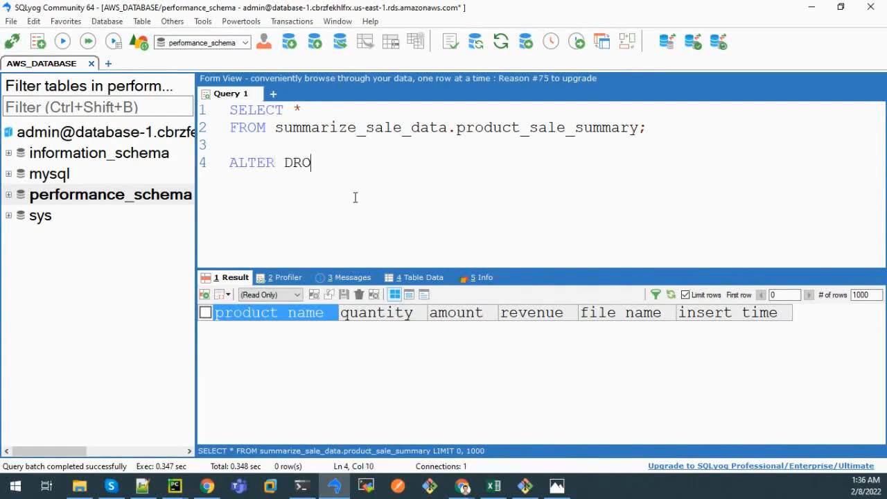
{"action": "left_click_drag", "start_coordinate": [275, 129], "coordinate": [636, 129]}
{"action": "key", "text": "ctrl+c"}
{"action": "left_click", "coordinate": [313, 156]}
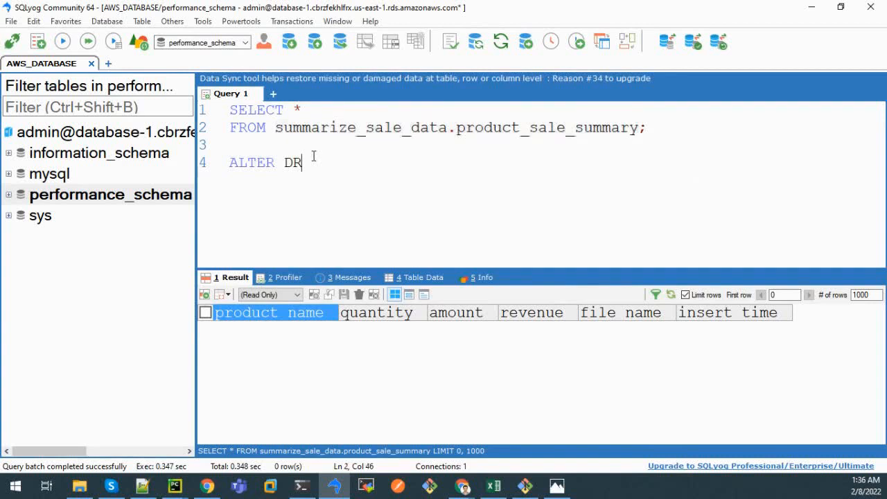
{"action": "type", "text": "TABLE"}
{"action": "key", "text": "ctrl+v"}
{"action": "key", "text": "Return"}
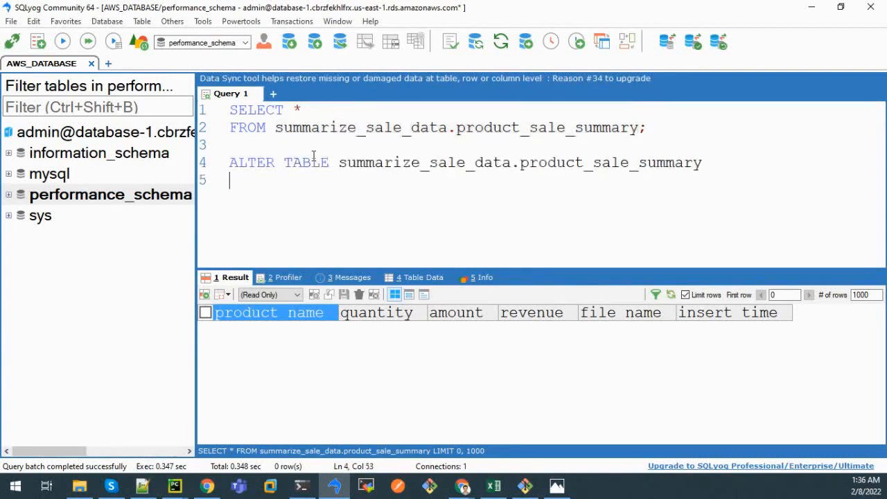
{"action": "type", "text": "DROP PRIMARY "}
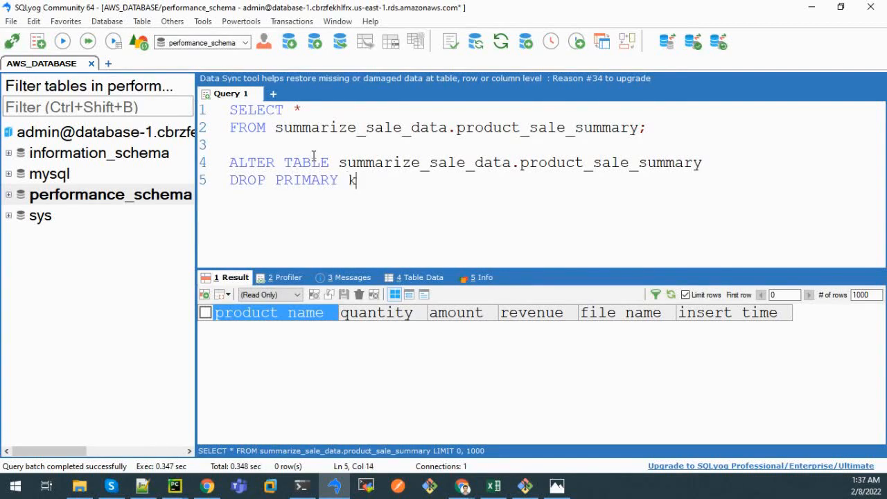
{"action": "type", "text": "key"}
Execute only the ALTER TABLE statement that drops the primary key and remove it from the query editor.
{"action": "key", "text": "shift+Up"}
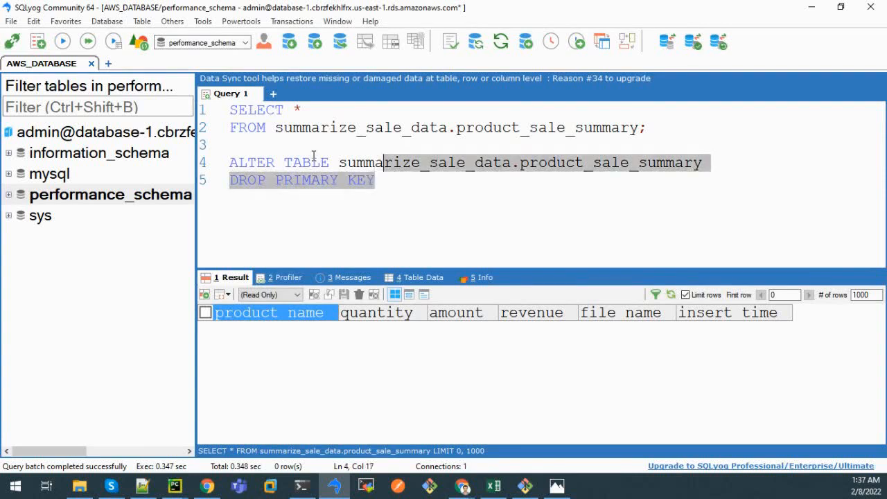
{"action": "key", "text": "shift+Home"}
{"action": "left_click", "coordinate": [63, 42]}
{"action": "left_click_drag", "start_coordinate": [404, 205], "coordinate": [214, 155]}
{"action": "key", "text": "Delete"}
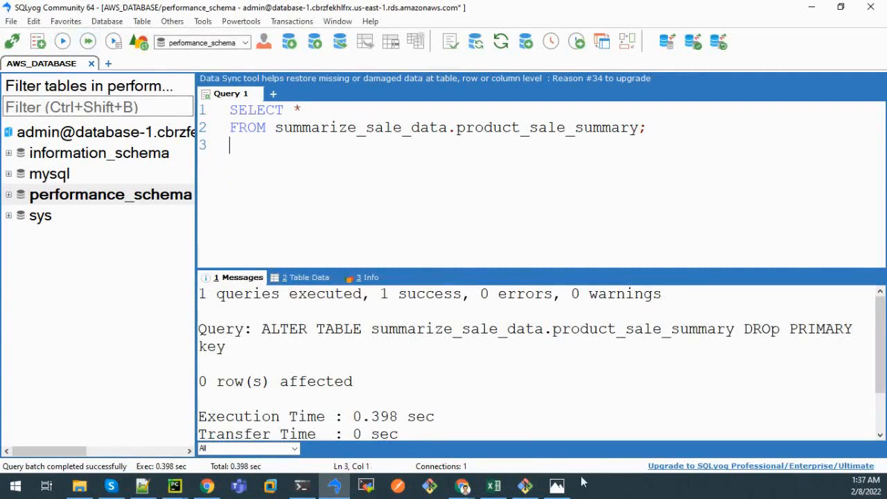
Switch to the browser and examine the latest CloudWatch log stream of the store-data-summarize Lambda.
{"action": "mouse_move", "coordinate": [465, 490]}
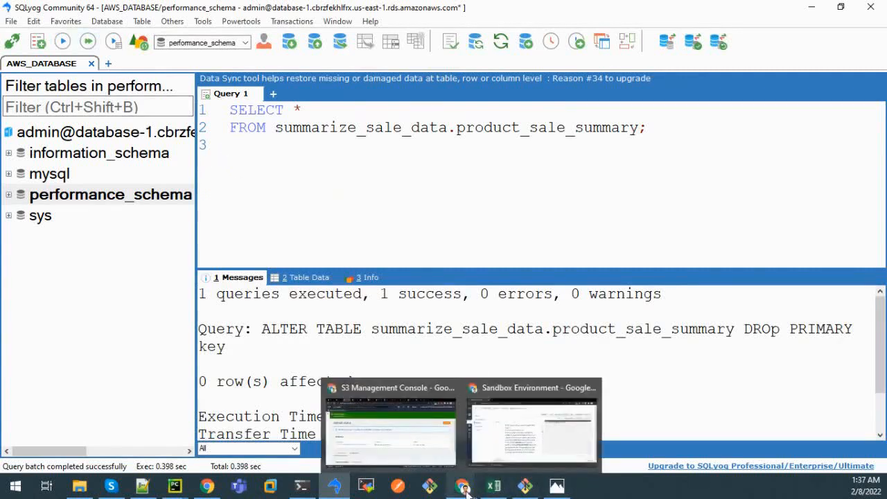
{"action": "left_click", "coordinate": [403, 449]}
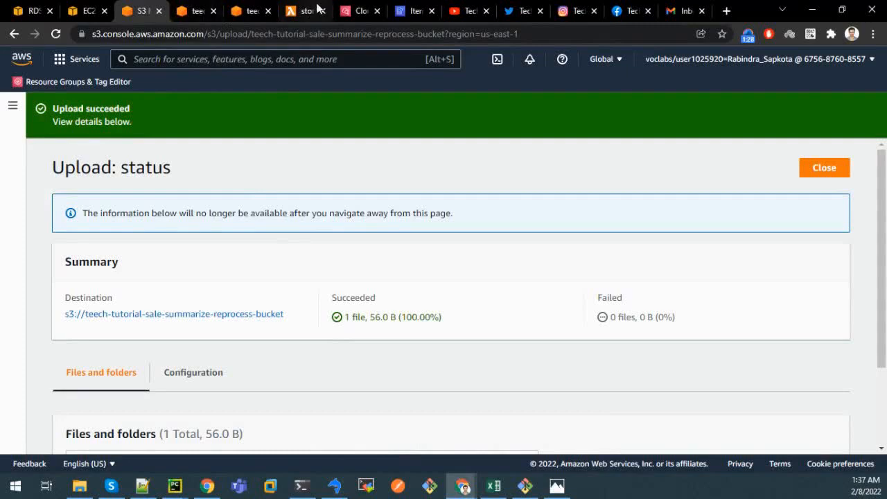
{"action": "left_click", "coordinate": [352, 9]}
{"action": "left_click", "coordinate": [358, 114]}
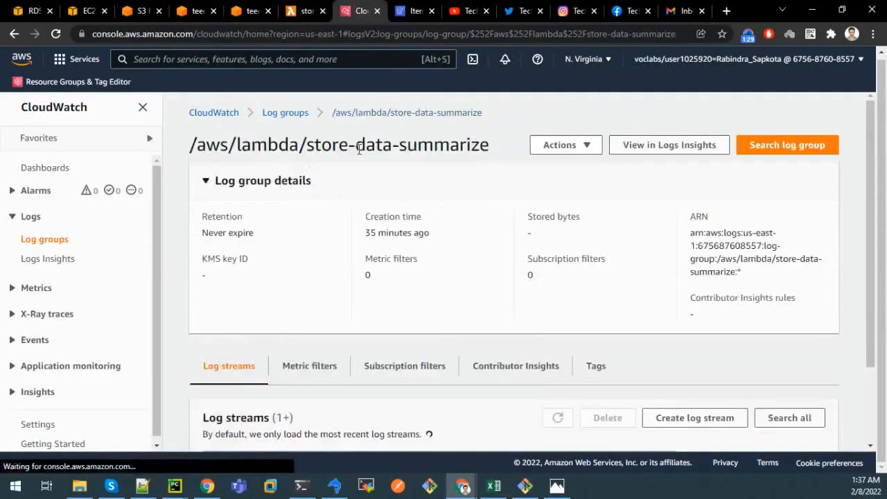
{"action": "scroll", "coordinate": [554, 334], "scroll_direction": "down", "scroll_amount": 1}
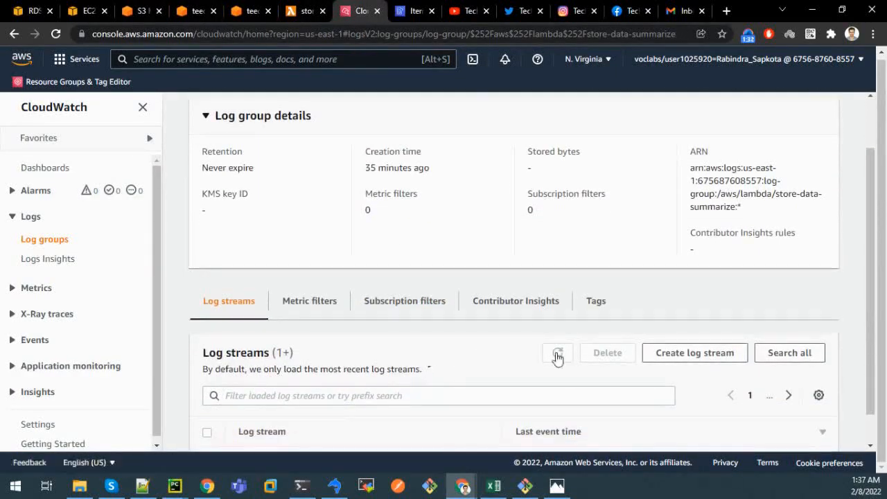
{"action": "scroll", "coordinate": [558, 346], "scroll_direction": "down", "scroll_amount": 1}
{"action": "left_click", "coordinate": [417, 400]}
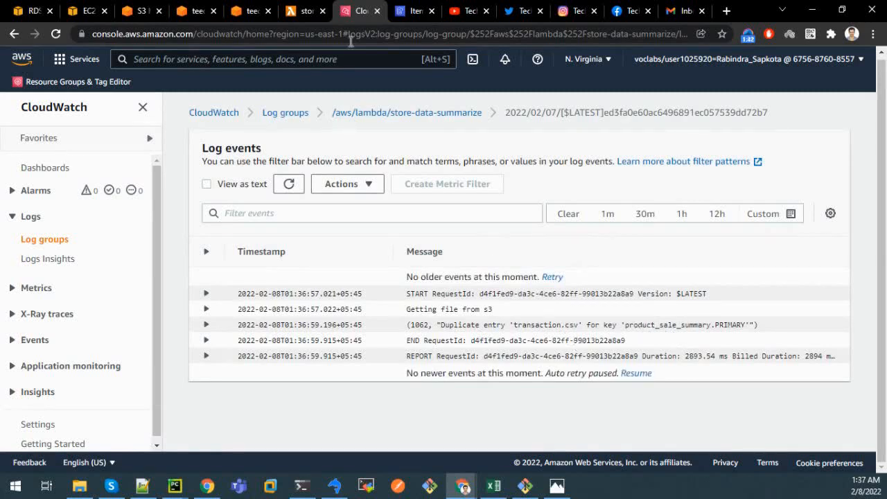
Rerun the scan of the DynamoDB table and look through the returned items' attributes.
{"action": "left_click", "coordinate": [402, 11]}
{"action": "left_click", "coordinate": [453, 247]}
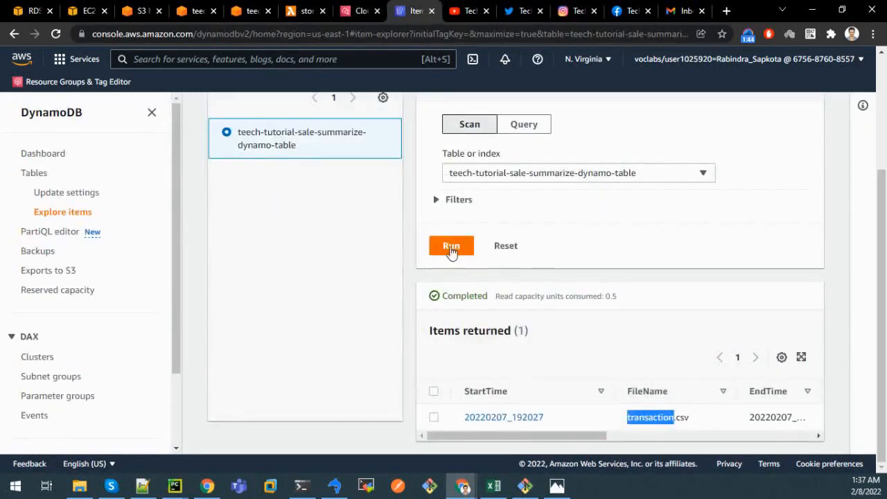
{"action": "scroll", "coordinate": [509, 417], "scroll_direction": "down", "scroll_amount": 1}
{"action": "left_click_drag", "start_coordinate": [507, 436], "coordinate": [597, 93]}
Open the newest "File Summarization Successful" notification in Gmail and read its message about transaction.csv.
{"action": "left_click", "coordinate": [678, 10]}
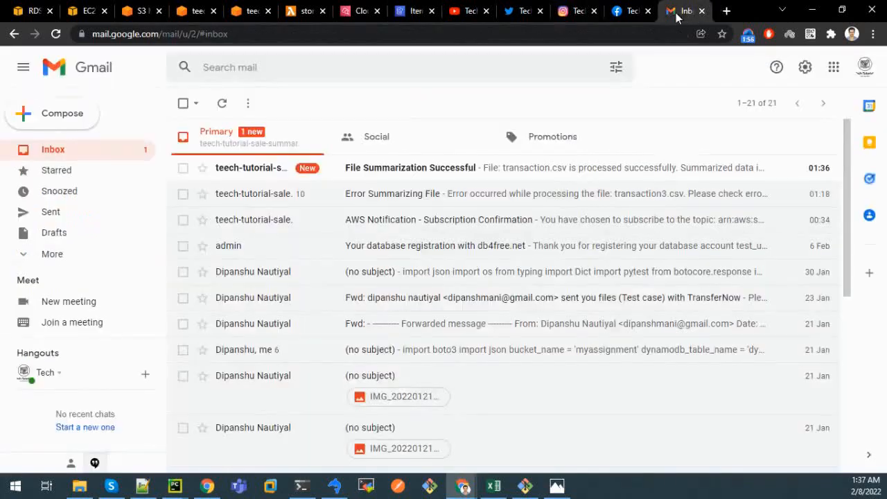
{"action": "left_click", "coordinate": [376, 174]}
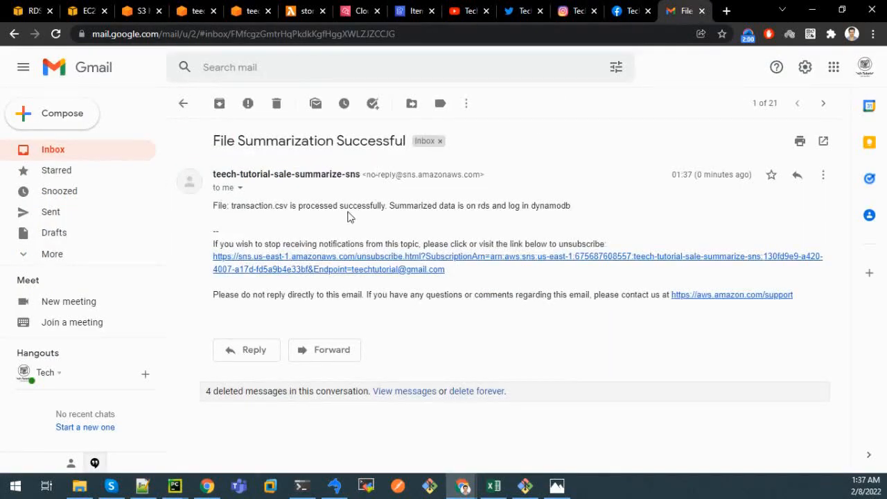
{"action": "left_click_drag", "start_coordinate": [255, 206], "coordinate": [397, 216]}
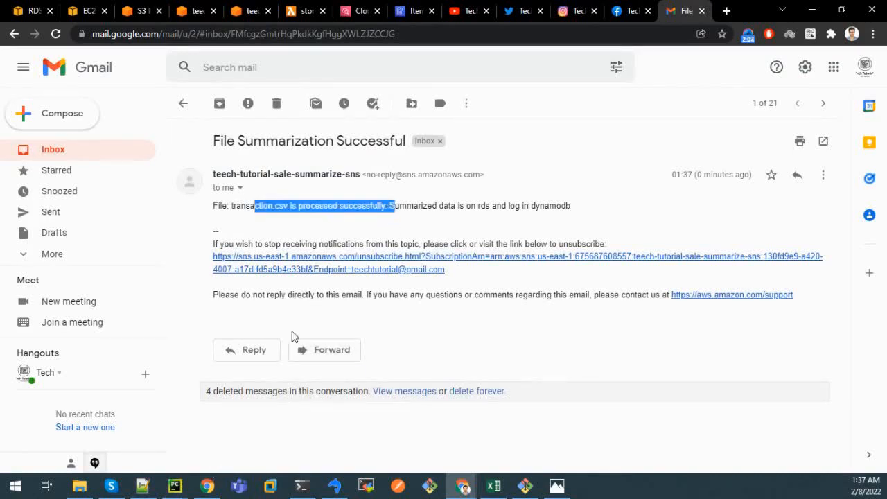
Close the S3 upload status page and rerun the SELECT query on summarize_sale_data.product_sale_summary in SQLyog.
{"action": "left_click", "coordinate": [136, 10]}
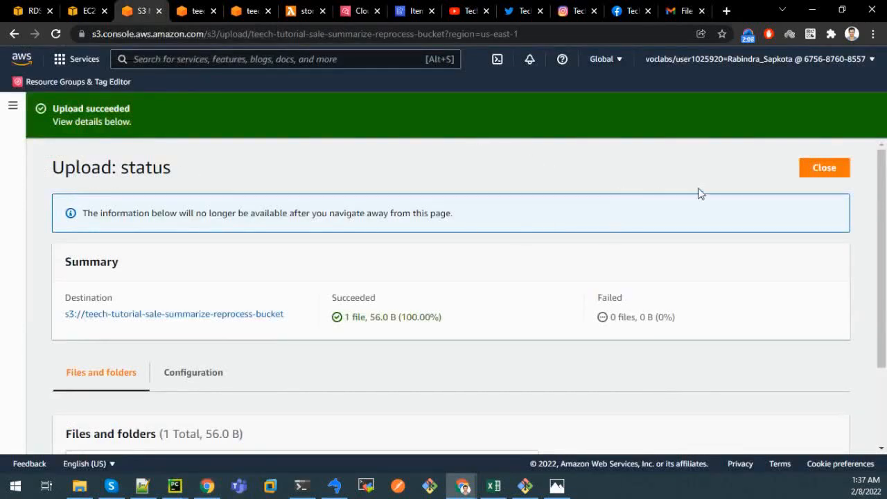
{"action": "left_click", "coordinate": [808, 168]}
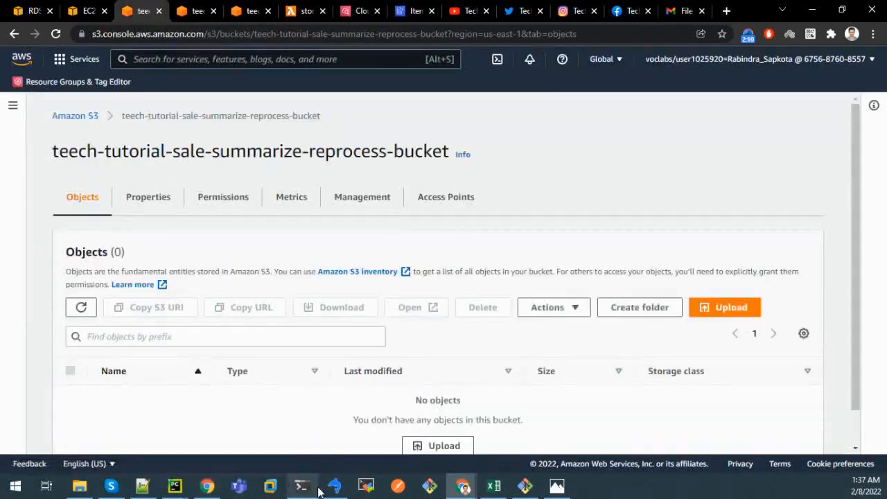
{"action": "left_click", "coordinate": [333, 487]}
{"action": "key", "text": "ctrl+a"}
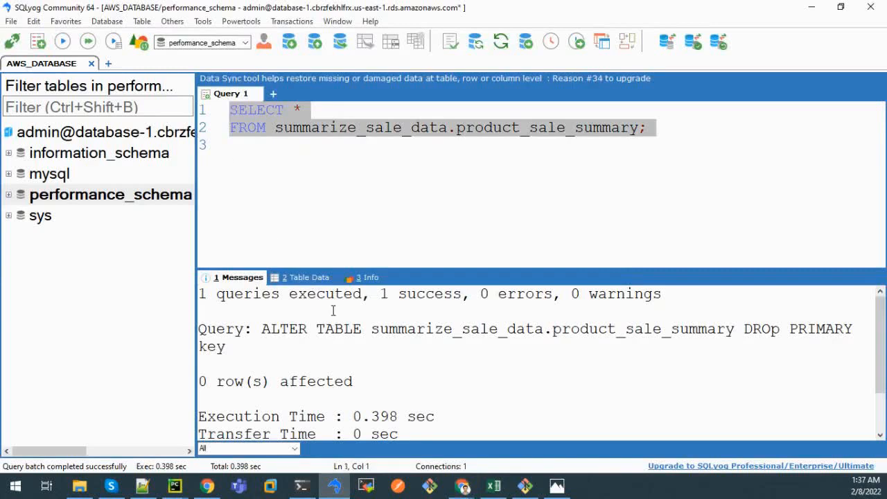
{"action": "key", "text": "alt+Tab"}
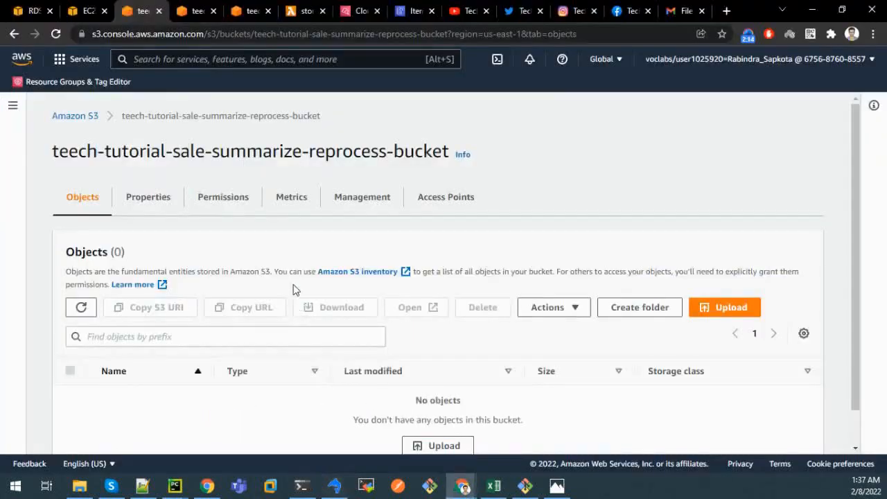
{"action": "left_click", "coordinate": [333, 486]}
{"action": "left_click", "coordinate": [292, 148]}
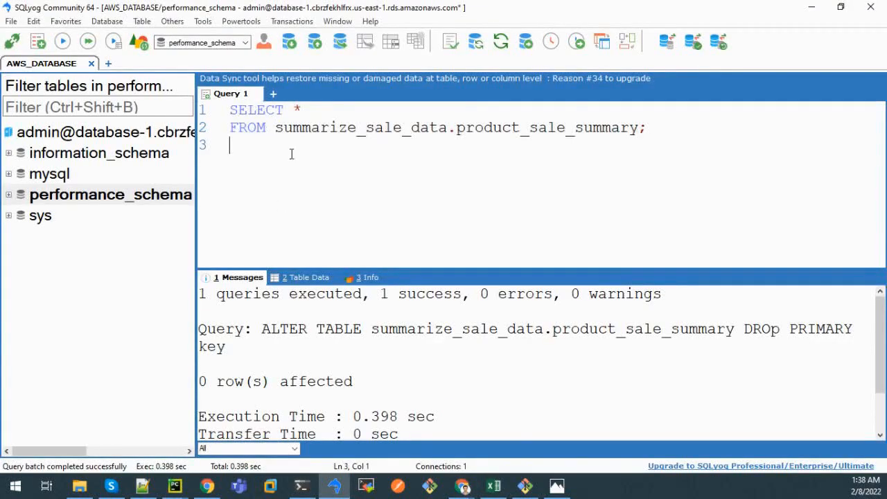
{"action": "key", "text": "ctrl+a"}
{"action": "left_click", "coordinate": [62, 42]}
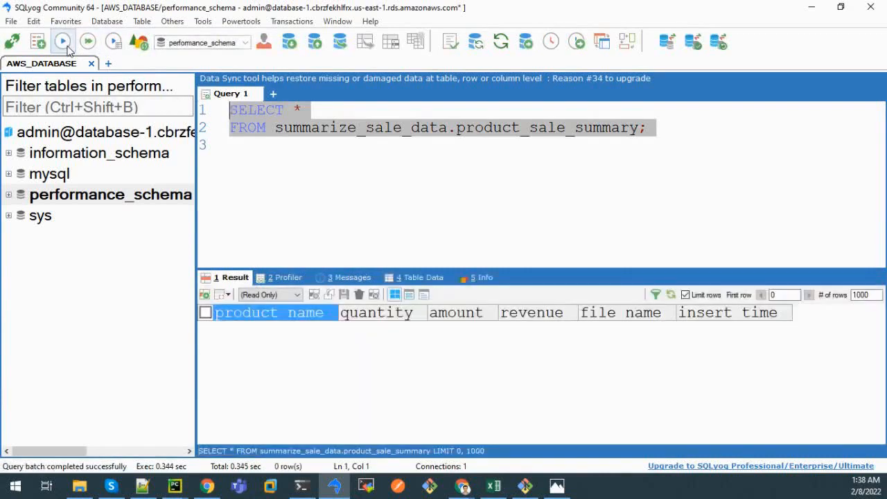
Back in the browser's S3 console, upload the transaction file from the test_data folder to the reprocess bucket again.
{"action": "left_click", "coordinate": [462, 486]}
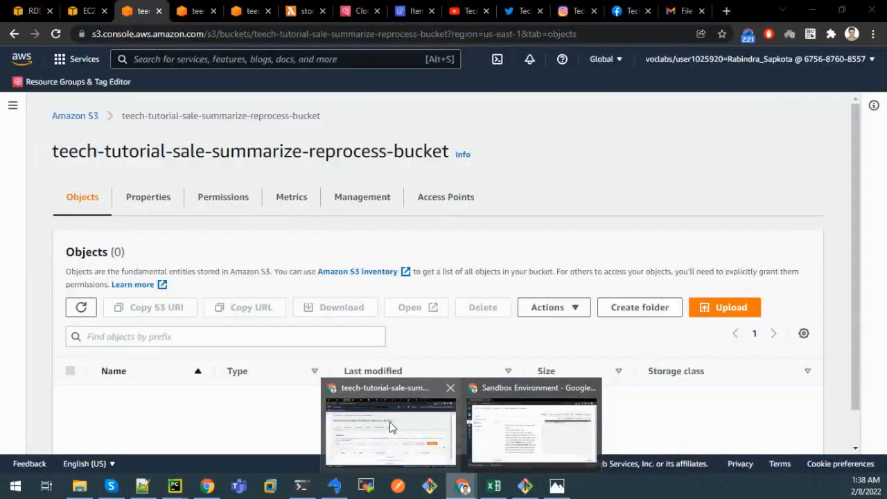
{"action": "left_click", "coordinate": [392, 424]}
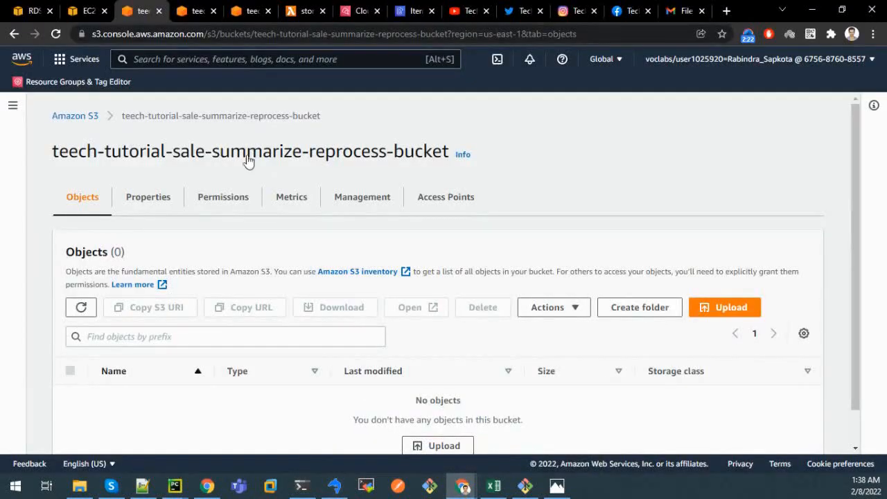
{"action": "left_click", "coordinate": [419, 446]}
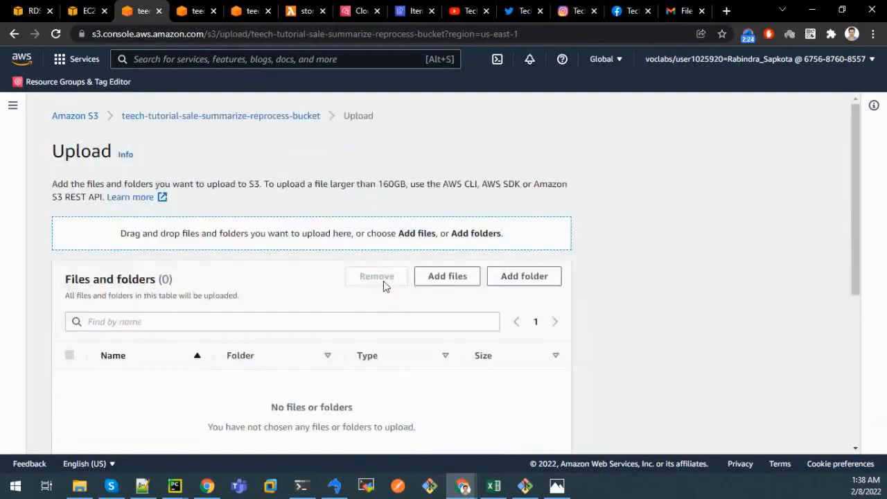
{"action": "left_click", "coordinate": [433, 276]}
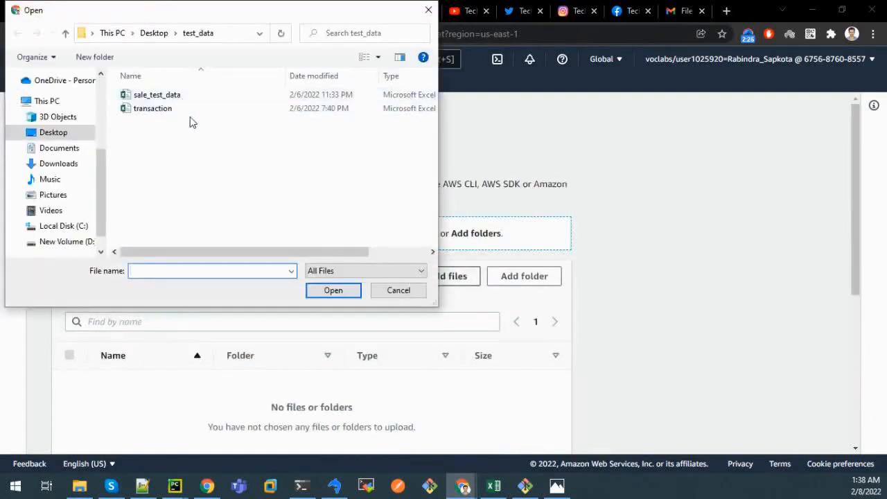
{"action": "left_click", "coordinate": [153, 108]}
{"action": "left_click", "coordinate": [346, 292]}
{"action": "scroll", "coordinate": [416, 374], "scroll_direction": "down", "scroll_amount": 3}
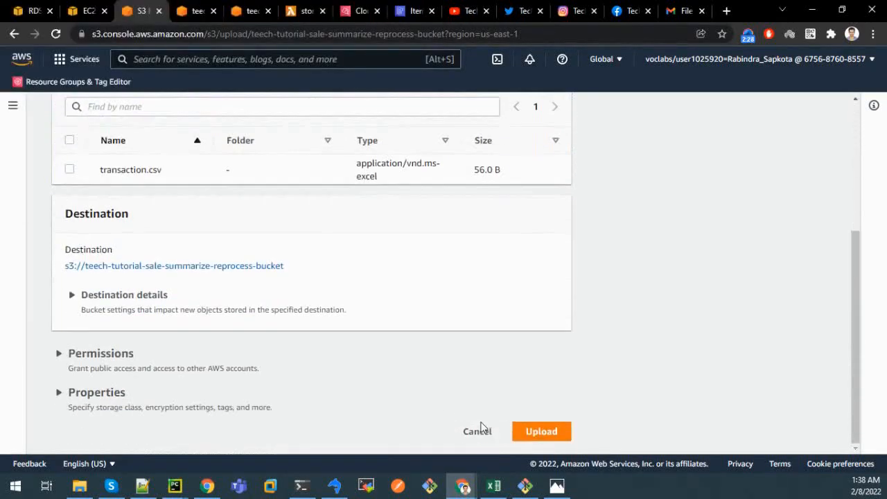
{"action": "left_click", "coordinate": [524, 431]}
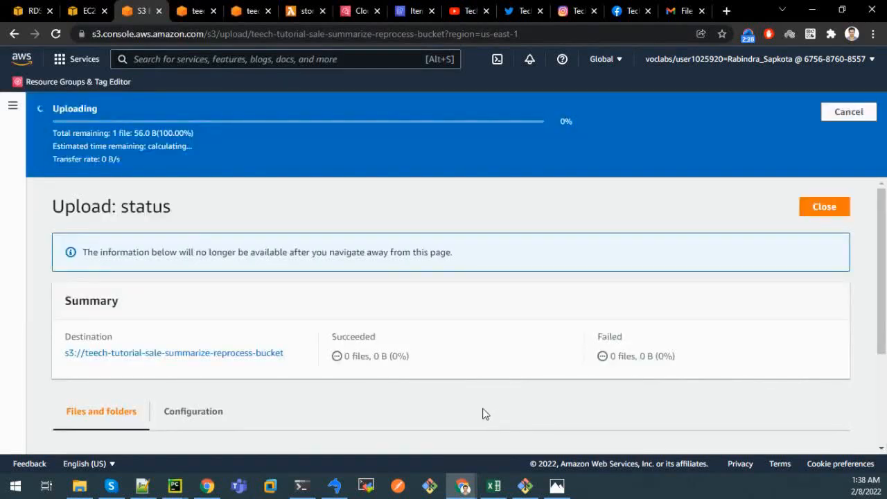
Review and close the S3 upload status page, and load the newest log events of the store-data-summarize Lambda in CloudWatch.
{"action": "scroll", "coordinate": [485, 413], "scroll_direction": "down", "scroll_amount": 3}
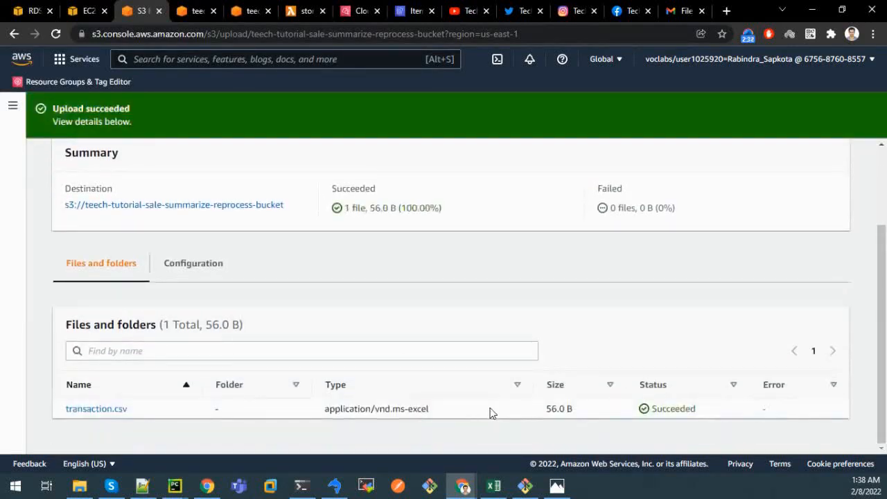
{"action": "scroll", "coordinate": [404, 382], "scroll_direction": "up", "scroll_amount": 3}
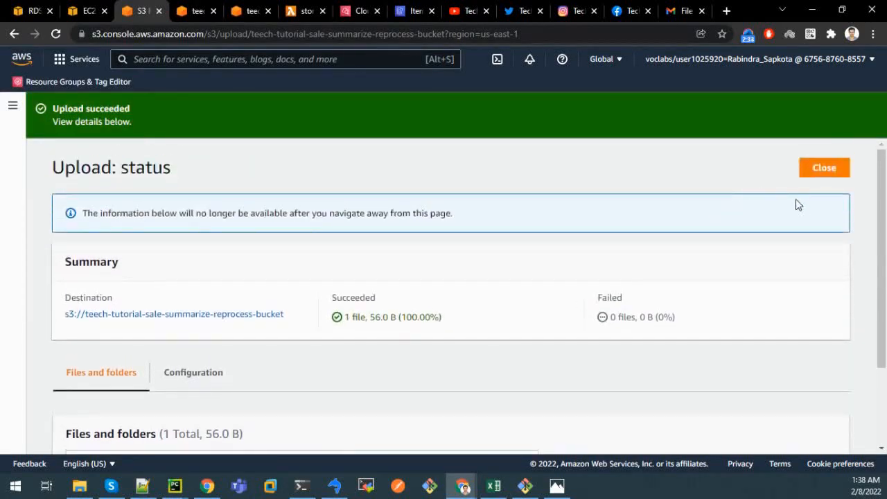
{"action": "left_click", "coordinate": [824, 167]}
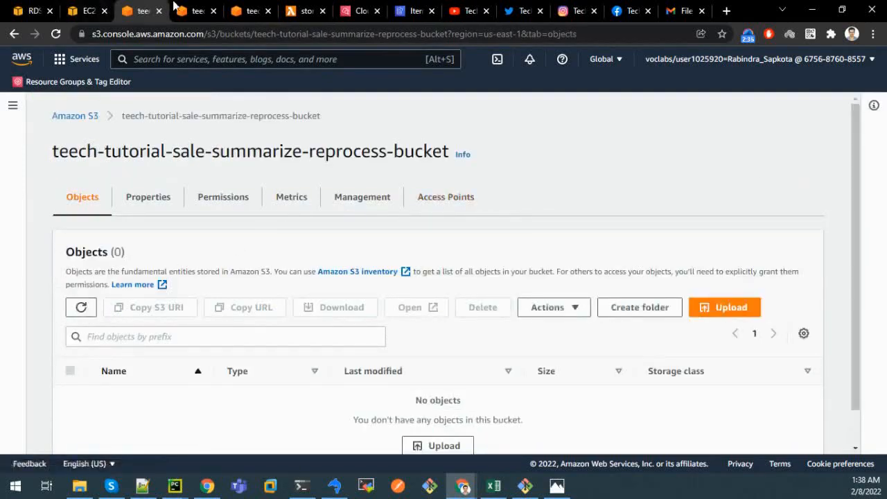
{"action": "left_click", "coordinate": [357, 10]}
{"action": "left_click", "coordinate": [635, 374]}
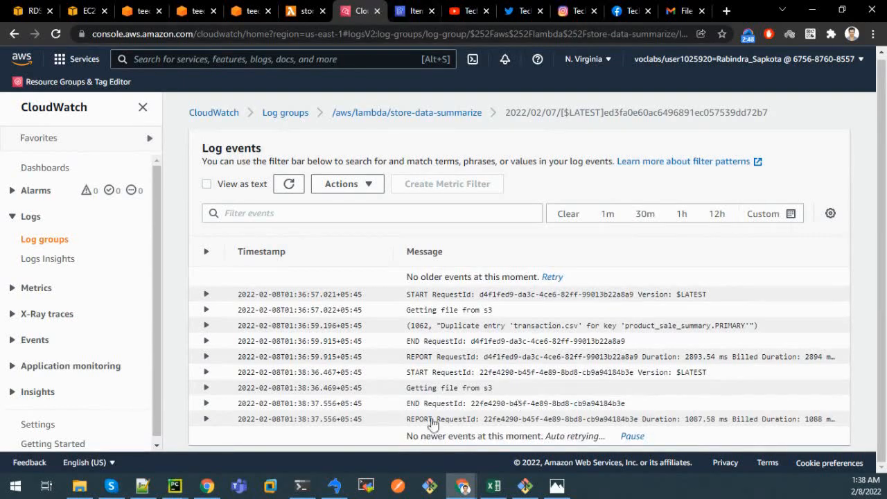
Switch to SQLyog and rerun the whole SELECT query on summarize_sale_data.product_sale_summary.
{"action": "left_click", "coordinate": [334, 487]}
{"action": "left_click", "coordinate": [335, 487]}
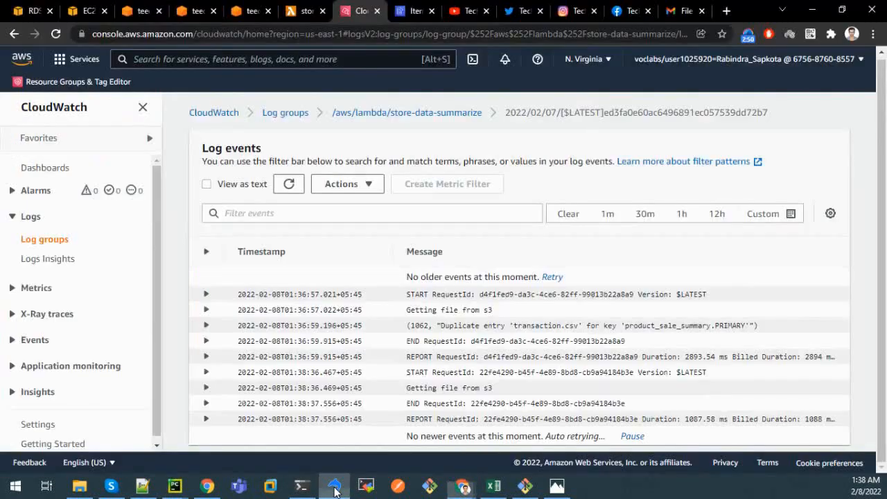
{"action": "left_click", "coordinate": [334, 487]}
{"action": "left_click", "coordinate": [290, 178]}
{"action": "key", "text": "ctrl+a"}
{"action": "left_click", "coordinate": [62, 41]}
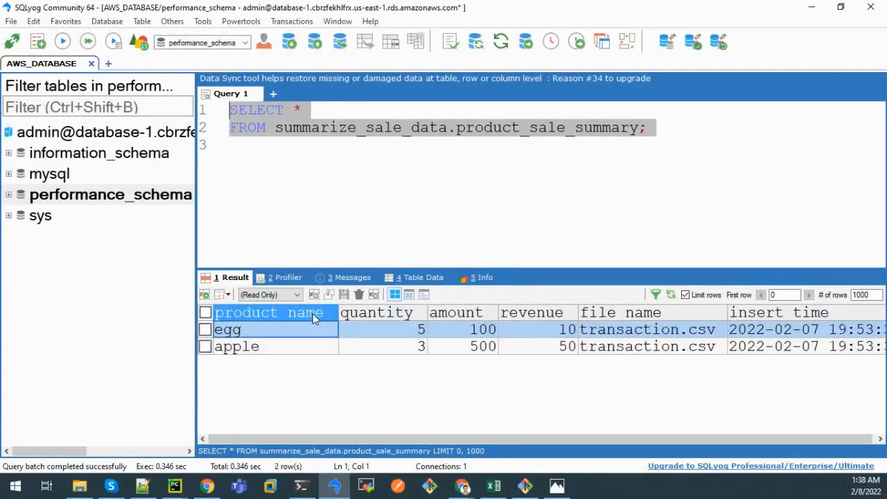
Compare the summarized egg and apple rows in SQLyog, column by column, with the source lines of transaction.csv in Notepad++.
{"action": "left_click", "coordinate": [144, 487]}
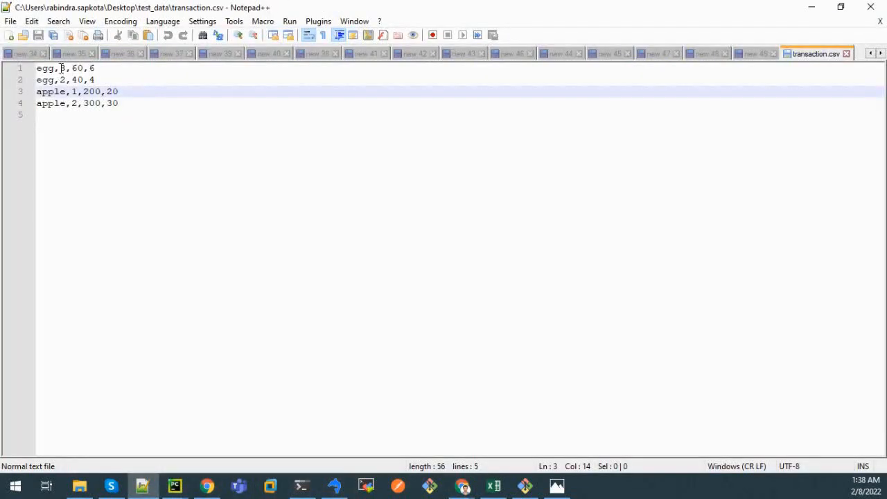
{"action": "left_click", "coordinate": [142, 487]}
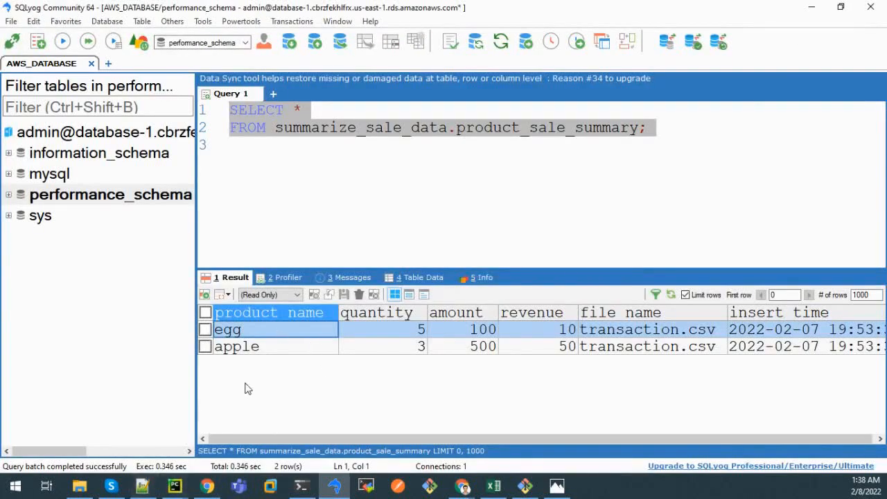
{"action": "left_click", "coordinate": [375, 333]}
{"action": "left_click", "coordinate": [471, 332]}
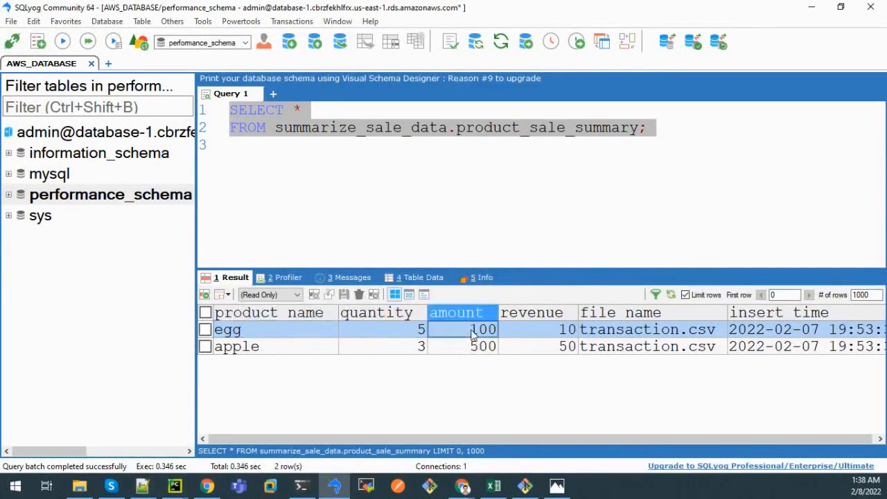
{"action": "left_click", "coordinate": [142, 487]}
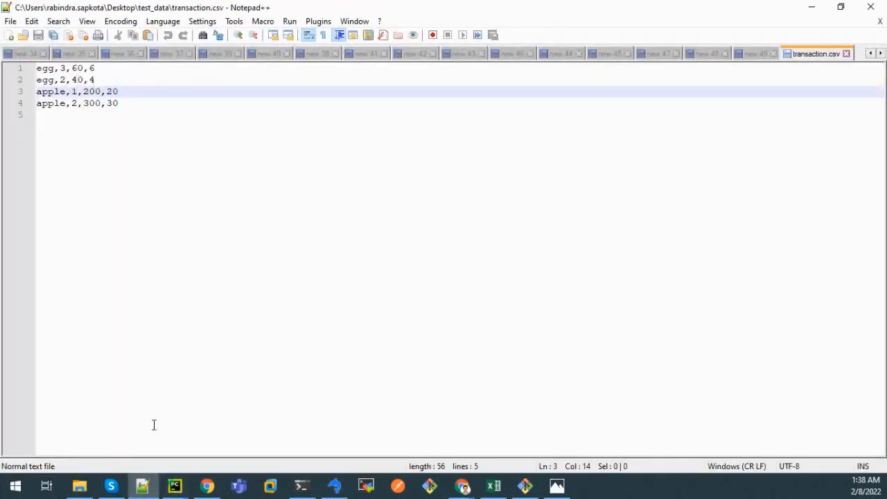
{"action": "left_click", "coordinate": [142, 487]}
{"action": "left_click", "coordinate": [542, 336]}
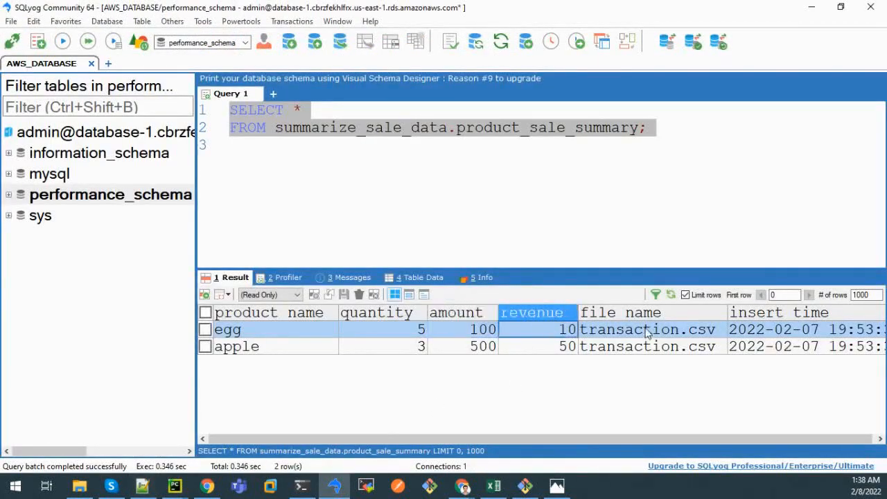
{"action": "left_click", "coordinate": [755, 332]}
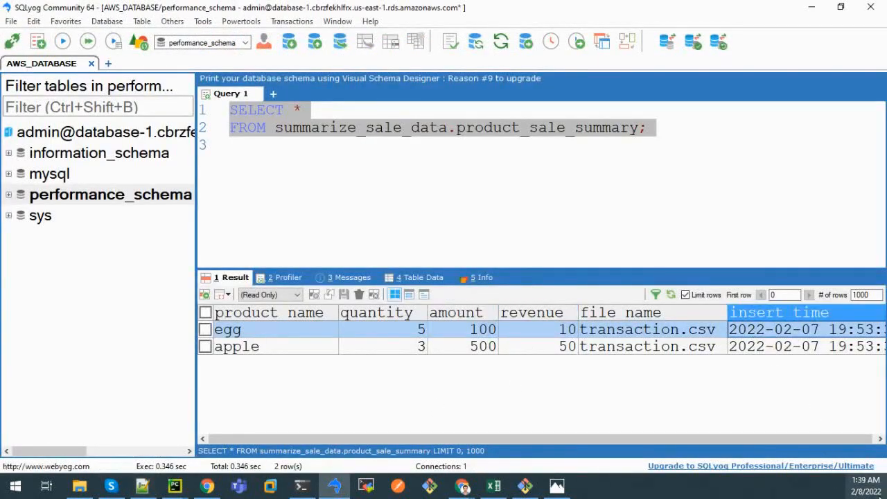
{"action": "left_click", "coordinate": [642, 321]}
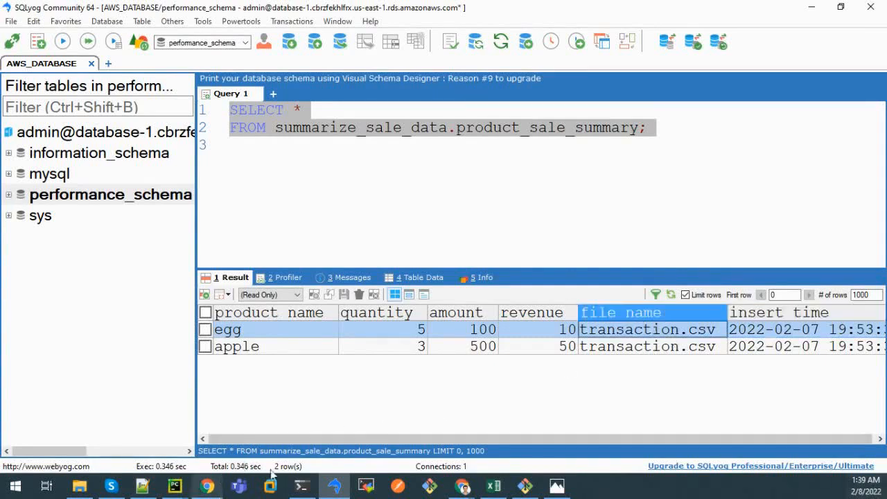
{"action": "left_click", "coordinate": [143, 487]}
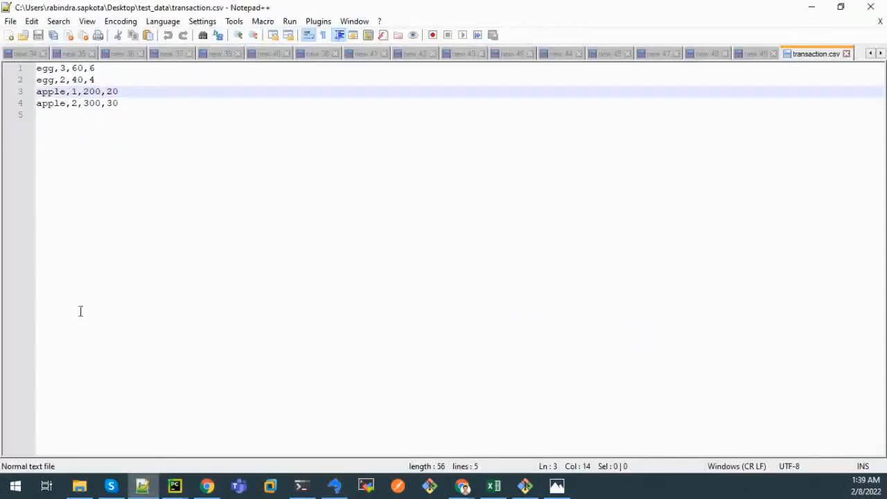
{"action": "left_click", "coordinate": [334, 486]}
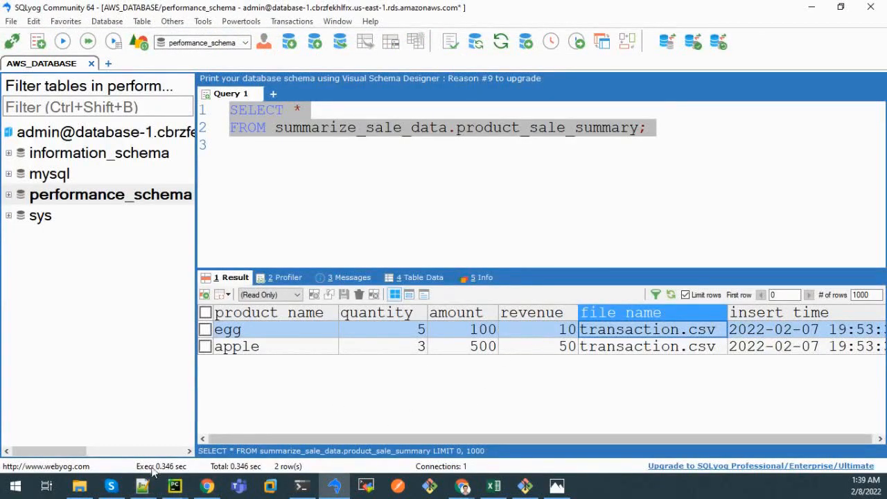
In Notepad++, replace the amount 200 in the third line of transaction.csv with the text temp, save the file and close the editor.
{"action": "left_click", "coordinate": [142, 486]}
{"action": "left_click", "coordinate": [143, 487]}
{"action": "left_click", "coordinate": [144, 487]}
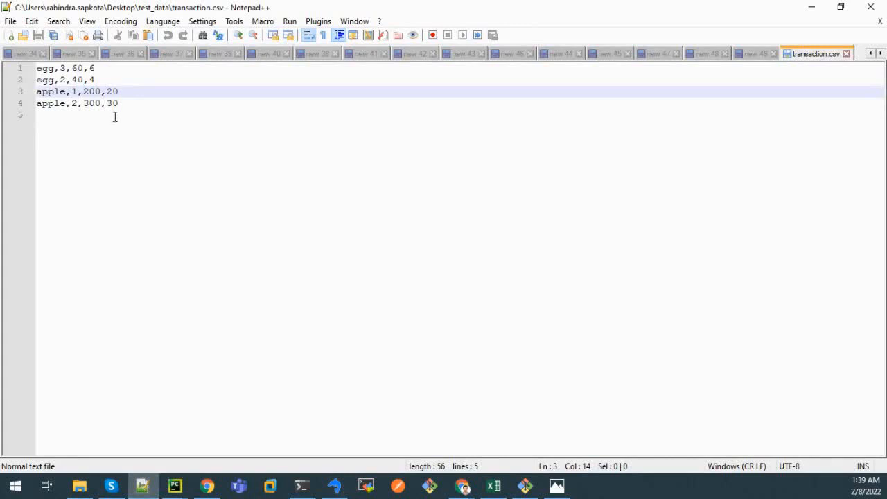
{"action": "double_click", "coordinate": [97, 94]}
{"action": "key", "text": "Delete"}
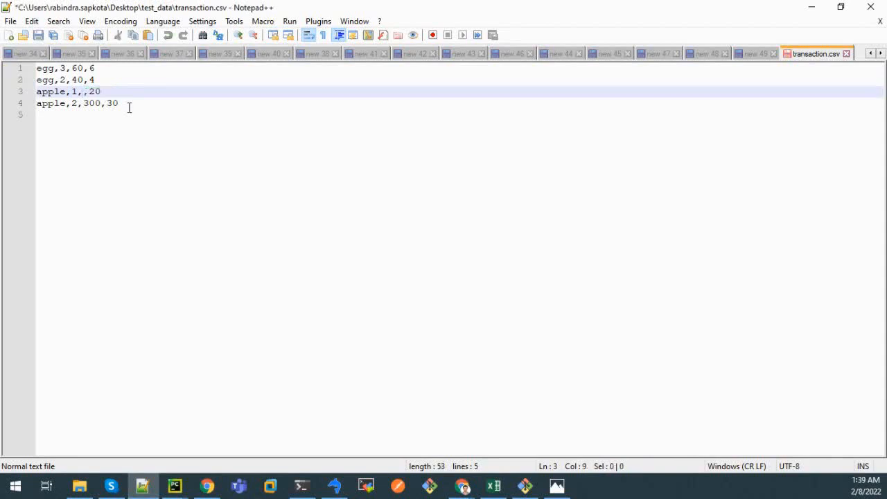
{"action": "type", "text": "str"}
{"action": "key", "text": "BackSpace"}
{"action": "key", "text": "BackSpace"}
{"action": "key", "text": "BackSpace"}
{"action": "type", "text": "temp"}
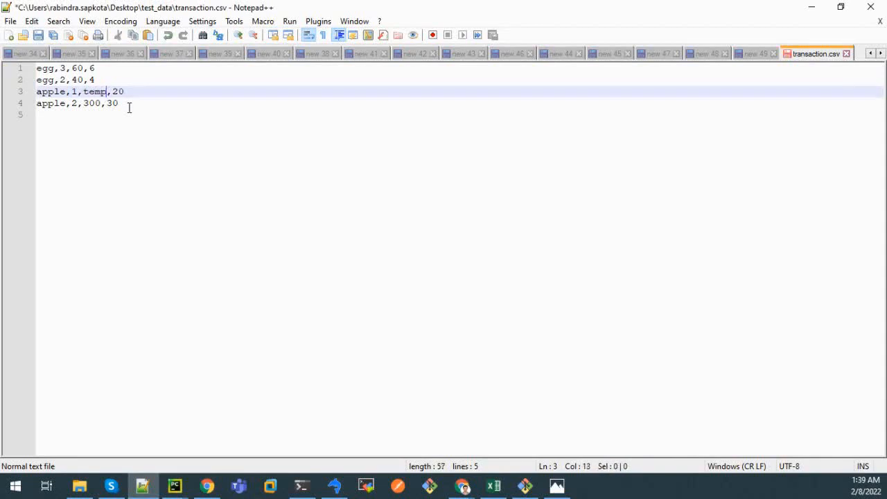
{"action": "key", "text": "ctrl+s"}
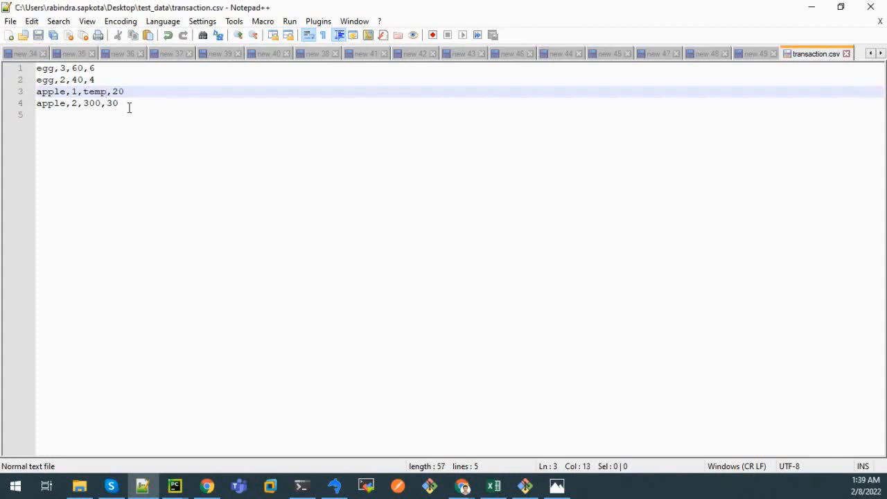
{"action": "left_click", "coordinate": [871, 7]}
In File Explorer, rename the transaction file in the test_data folder to transaction2.
{"action": "left_click", "coordinate": [79, 487]}
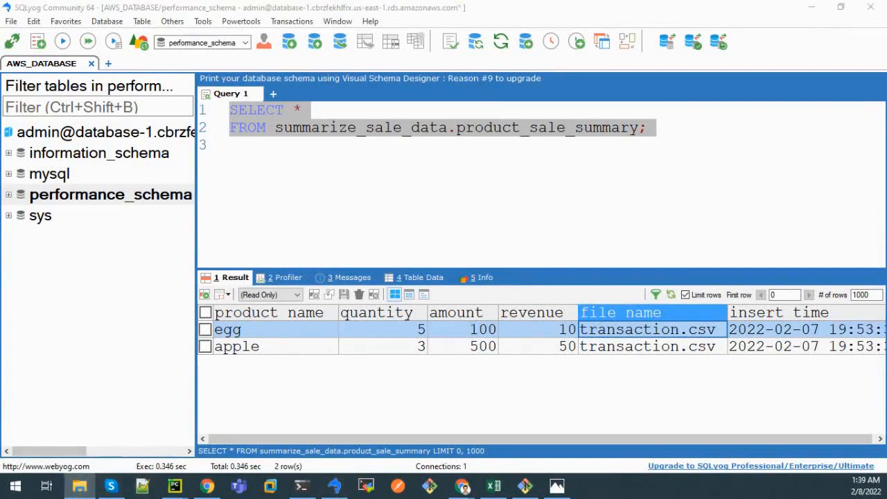
{"action": "double_click", "coordinate": [293, 4]}
{"action": "left_click", "coordinate": [155, 104]}
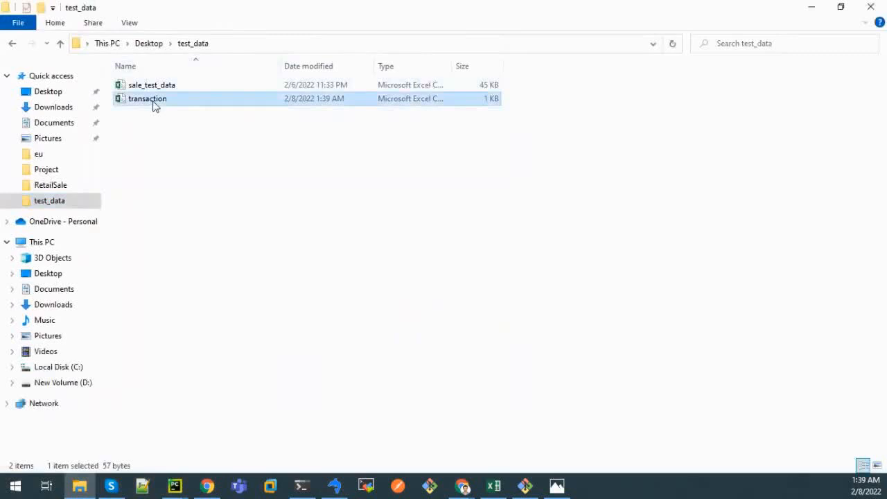
{"action": "right_click", "coordinate": [154, 102]}
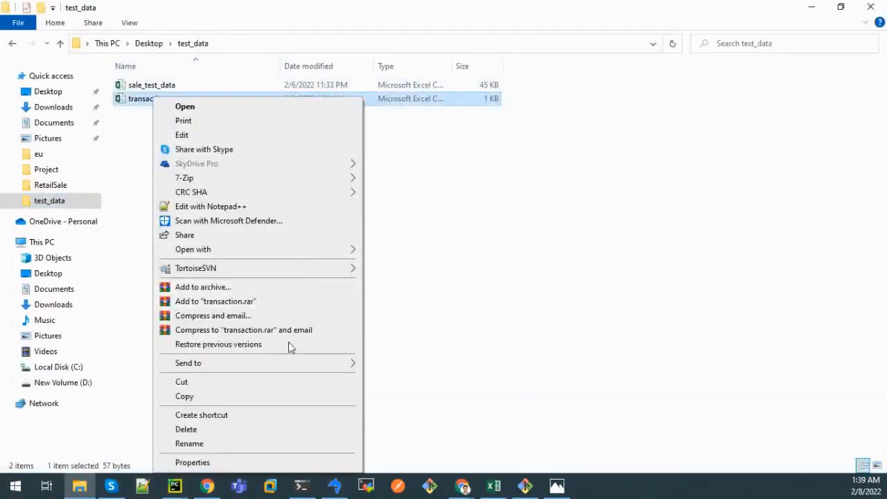
{"action": "left_click", "coordinate": [257, 443]}
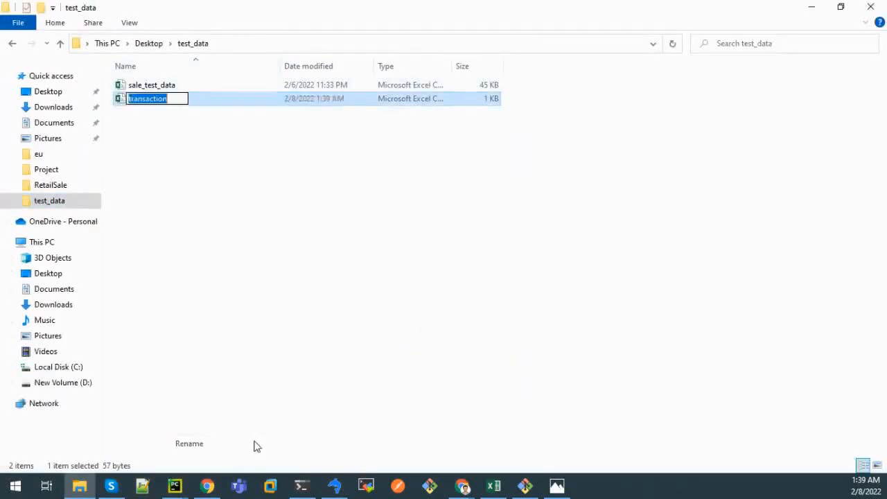
{"action": "left_click", "coordinate": [173, 100]}
{"action": "type", "text": "2"}
{"action": "left_click", "coordinate": [201, 146]}
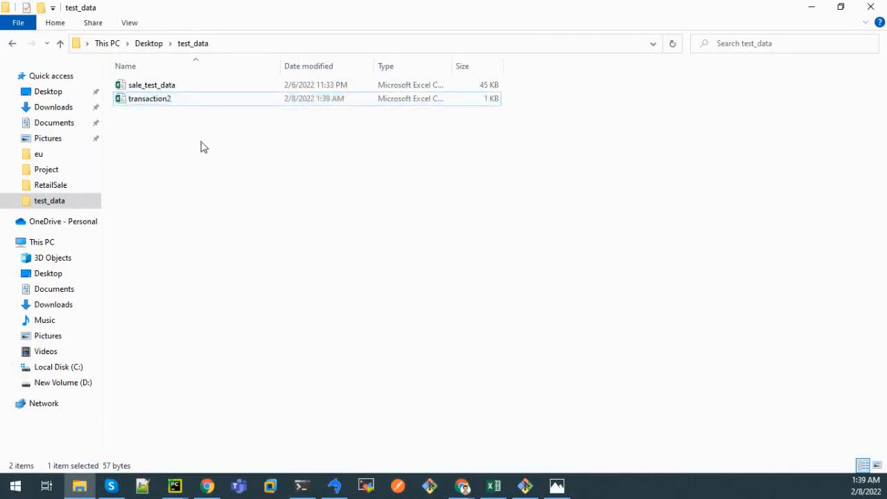
Back in the browser's S3 console, upload transaction2 from the test_data folder to the teech-tutorial-sale-summarize-reprocess-bucket.
{"action": "mouse_move", "coordinate": [465, 489]}
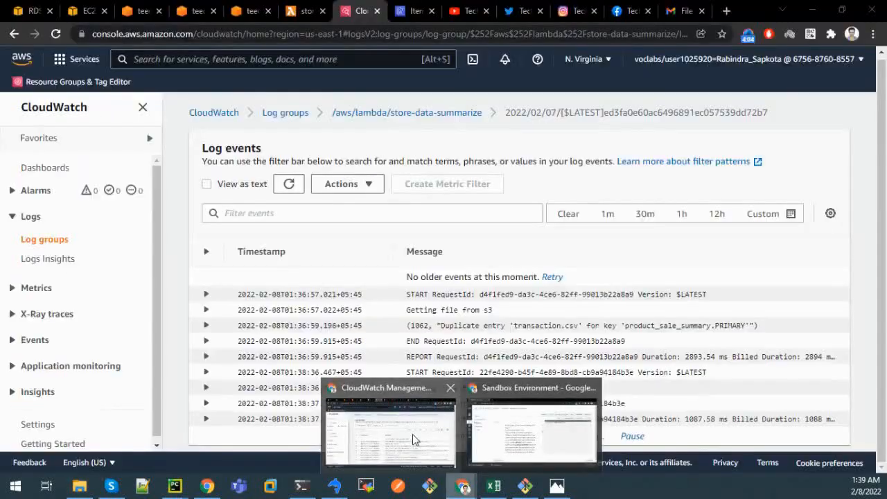
{"action": "left_click", "coordinate": [415, 440]}
{"action": "left_click", "coordinate": [138, 8]}
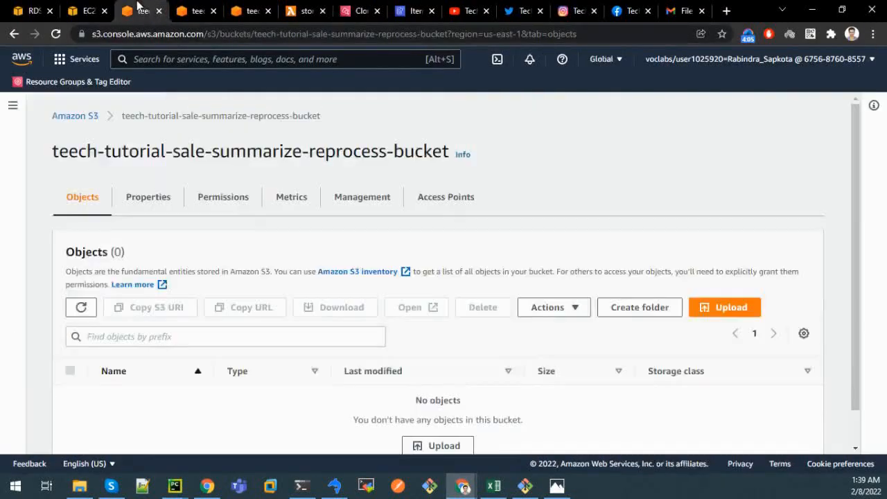
{"action": "left_click", "coordinate": [422, 445]}
{"action": "left_click", "coordinate": [425, 277]}
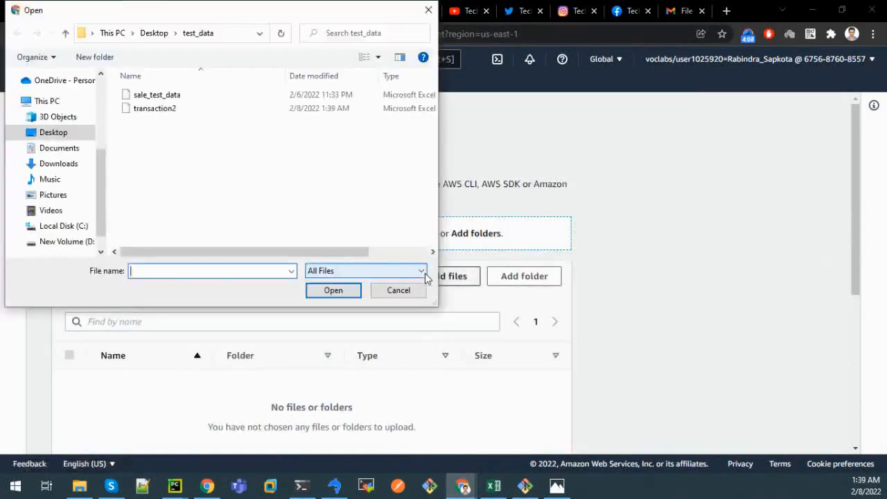
{"action": "left_click", "coordinate": [184, 108]}
{"action": "left_click", "coordinate": [333, 290]}
{"action": "scroll", "coordinate": [372, 288], "scroll_direction": "down", "scroll_amount": 5}
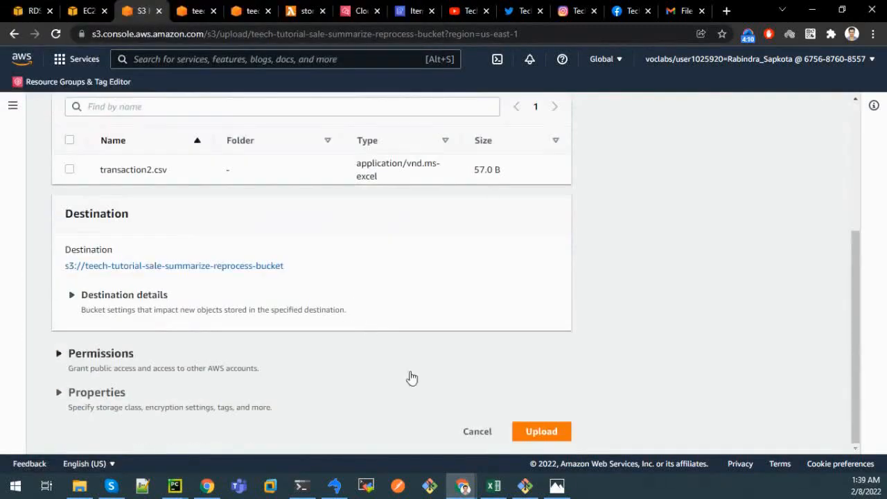
{"action": "left_click", "coordinate": [523, 435]}
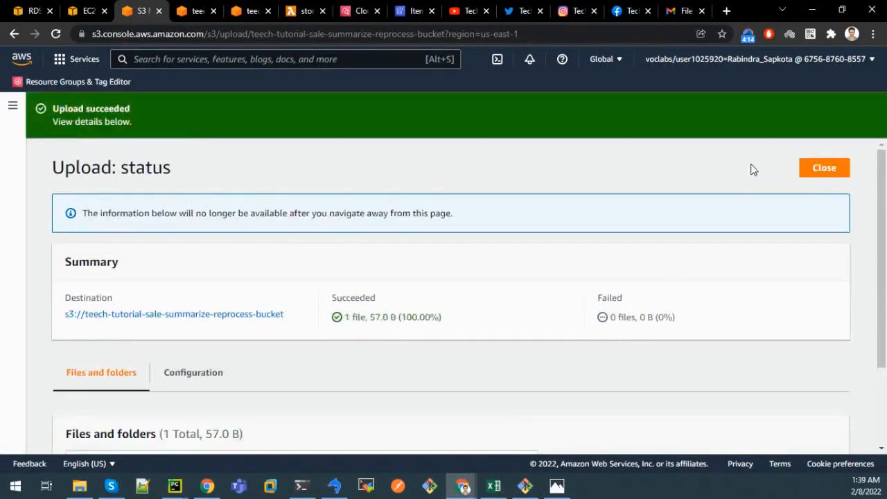
Close the upload status page and refresh the reprocess bucket's object list.
{"action": "left_click", "coordinate": [824, 167]}
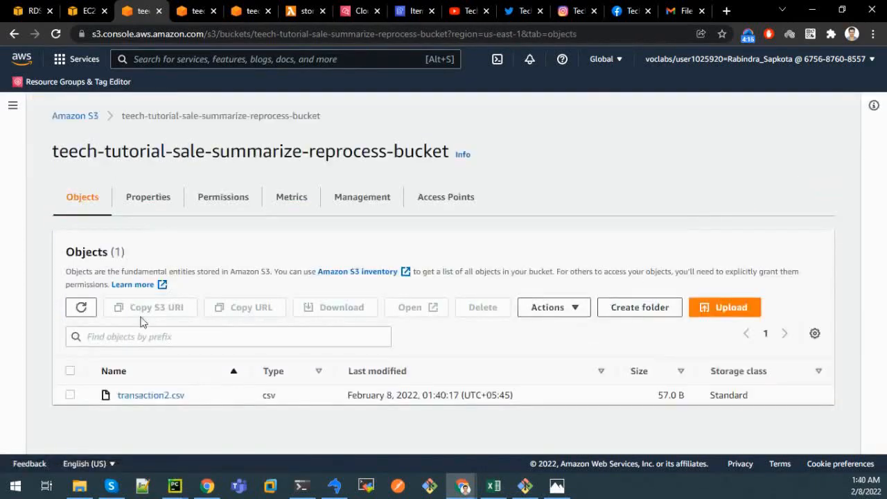
{"action": "left_click", "coordinate": [80, 308]}
{"action": "left_click", "coordinate": [80, 307]}
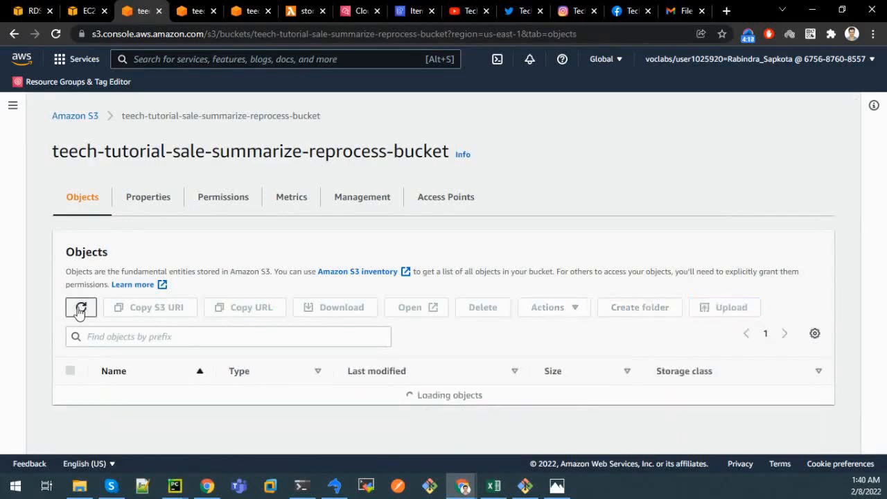
Load the newer CloudWatch log events and read the Lambda's entries for the transaction2.csv run.
{"action": "left_click", "coordinate": [354, 10]}
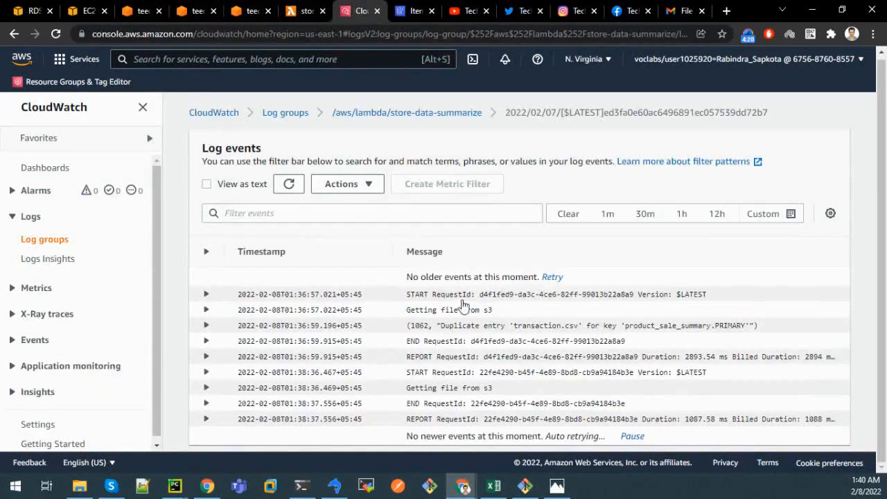
{"action": "left_click", "coordinate": [630, 436]}
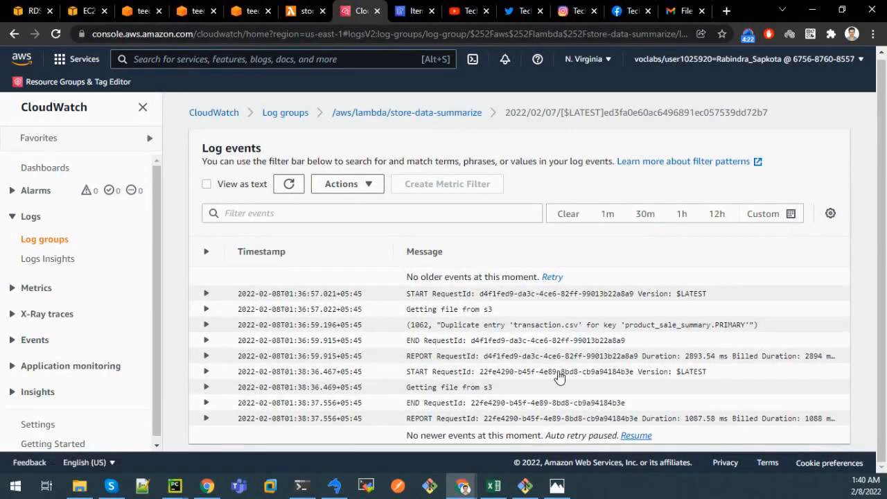
{"action": "left_click", "coordinate": [632, 436]}
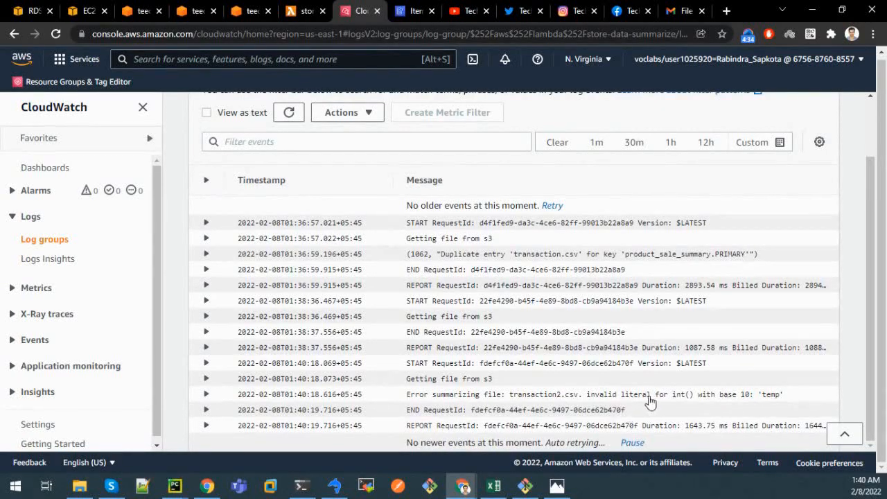
Switch to Gmail and look through the Error Summarizing File and File Summarization Successful notification conversations.
{"action": "left_click", "coordinate": [677, 7]}
{"action": "left_click", "coordinate": [181, 103]}
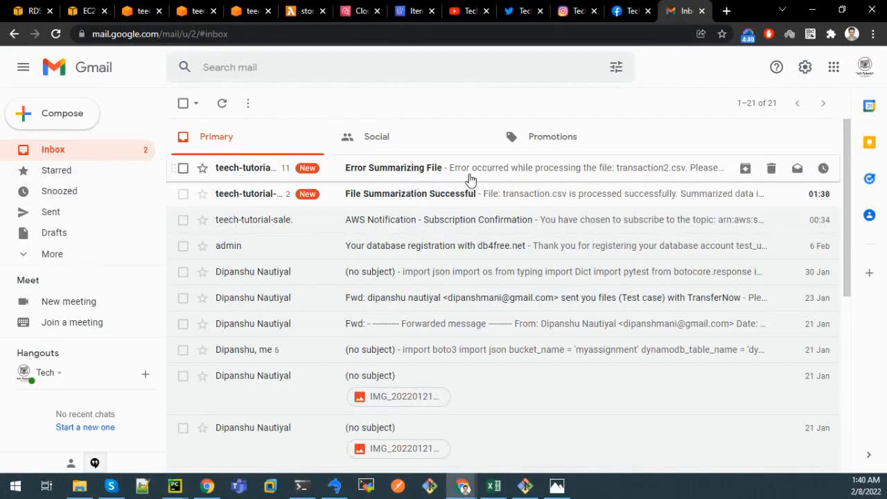
{"action": "left_click", "coordinate": [425, 176]}
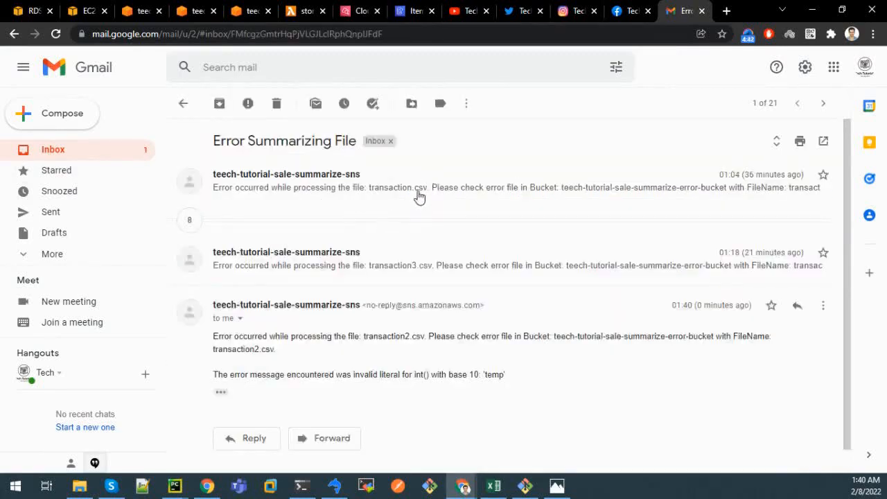
{"action": "left_click", "coordinate": [416, 196]}
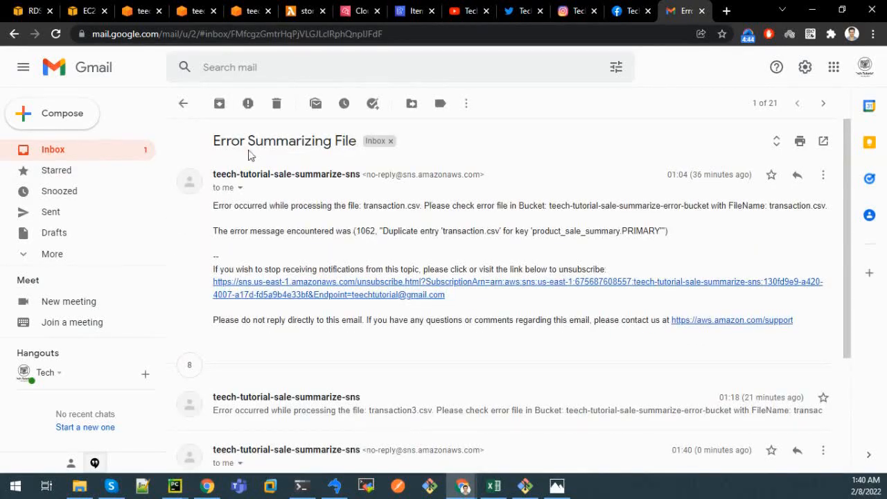
{"action": "left_click", "coordinate": [183, 103]}
{"action": "left_click", "coordinate": [376, 192]}
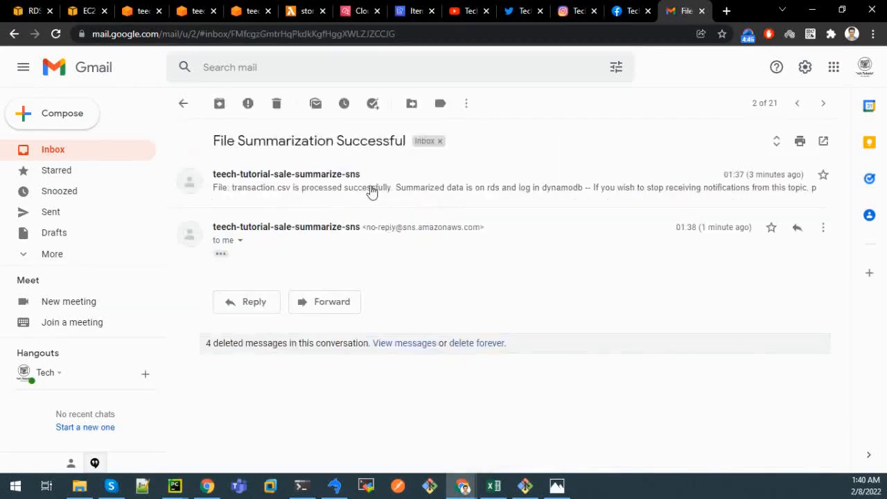
{"action": "left_click", "coordinate": [183, 103]}
Reopen the Error Summarizing File conversation and read the transaction2.csv notification, highlighting its error message and error bucket name.
{"action": "left_click", "coordinate": [476, 173]}
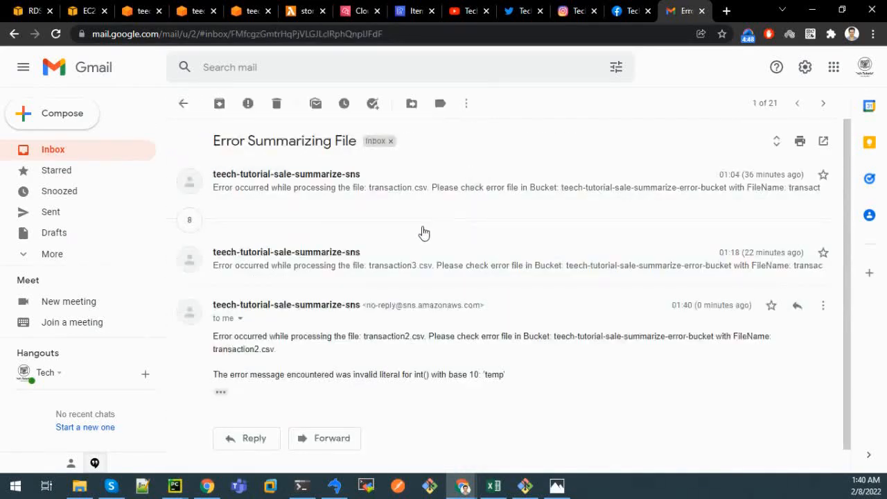
{"action": "scroll", "coordinate": [418, 231], "scroll_direction": "down", "scroll_amount": 1}
{"action": "left_click_drag", "start_coordinate": [224, 312], "coordinate": [607, 312]}
{"action": "double_click", "coordinate": [647, 312]}
{"action": "left_click_drag", "start_coordinate": [216, 348], "coordinate": [518, 355]}
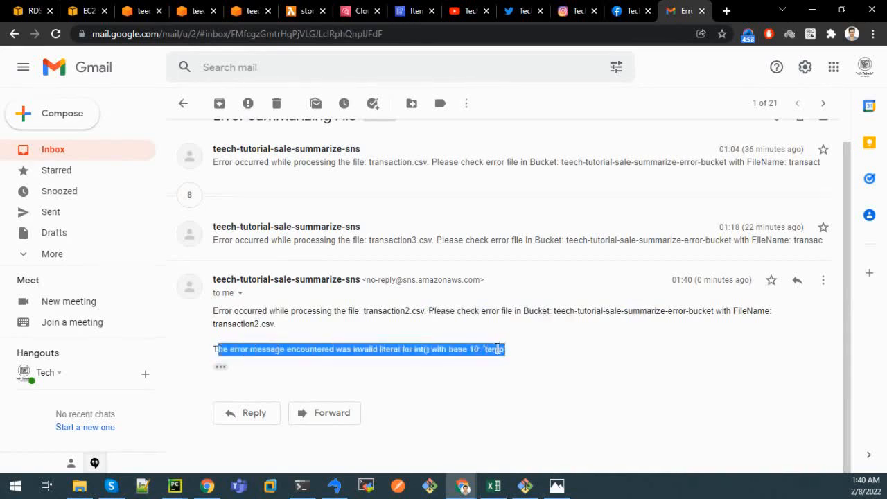
{"action": "left_click", "coordinate": [411, 350]}
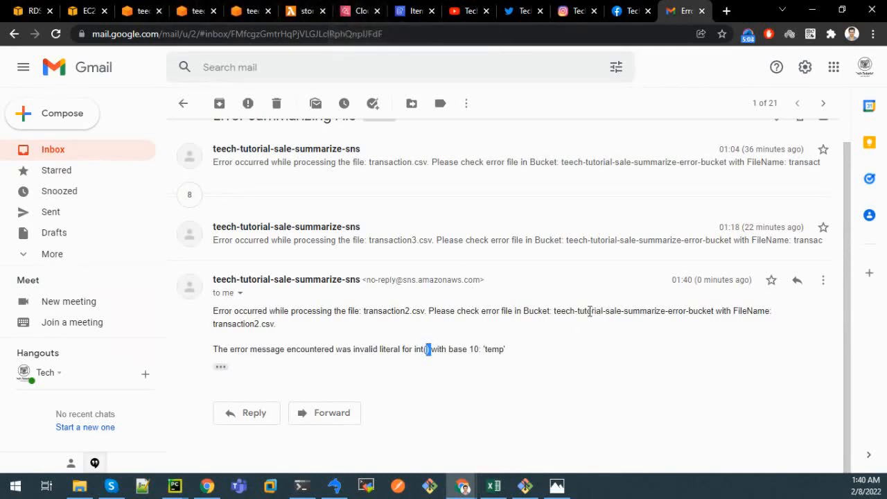
{"action": "left_click_drag", "start_coordinate": [556, 312], "coordinate": [702, 308]}
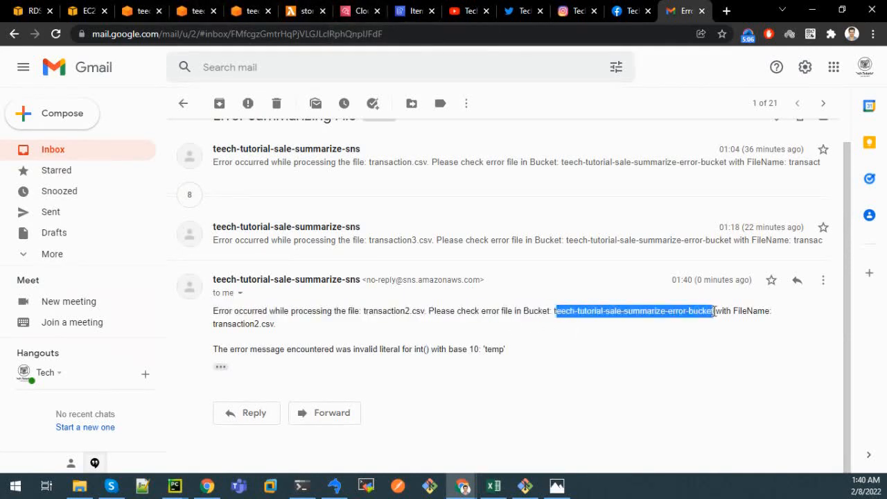
{"action": "right_click", "coordinate": [597, 313]}
{"action": "left_click", "coordinate": [620, 323]}
Back in the S3 console, refresh the teech-tutorial-sale-summarize-error-bucket object list and check it for transaction2.csv.
{"action": "left_click", "coordinate": [131, 11]}
{"action": "left_click", "coordinate": [194, 10]}
{"action": "left_click", "coordinate": [142, 10]}
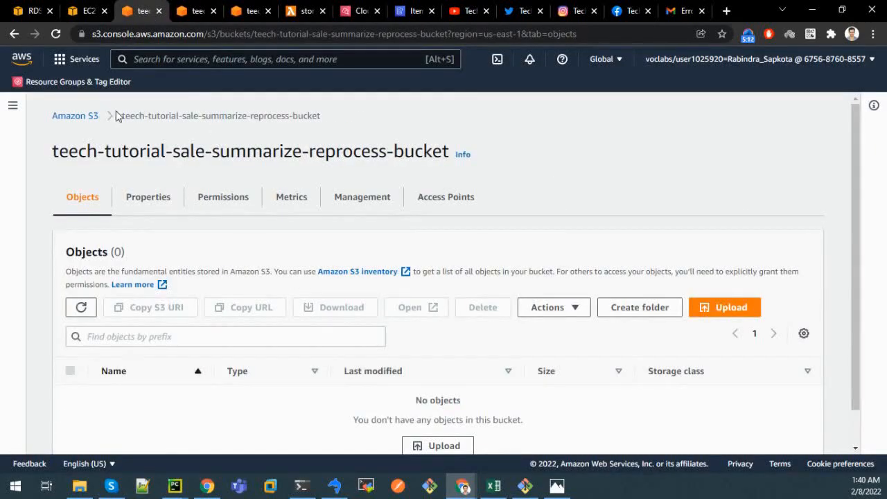
{"action": "left_click", "coordinate": [184, 8]}
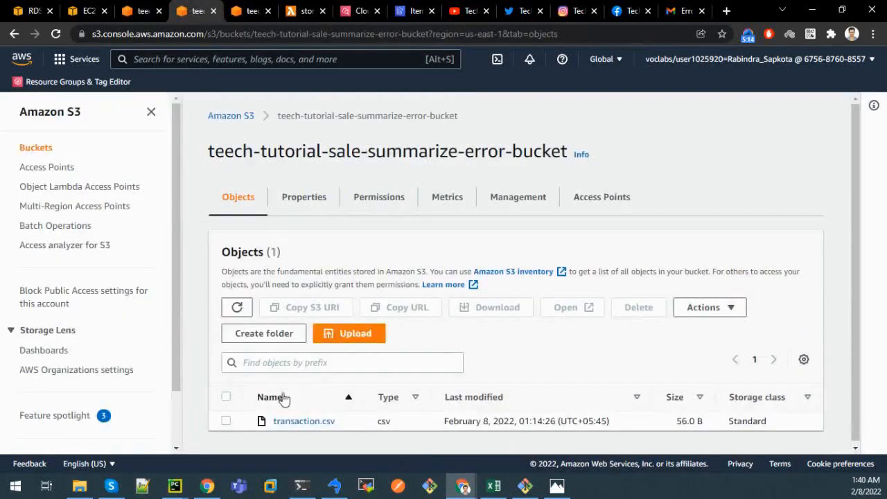
{"action": "left_click", "coordinate": [236, 307]}
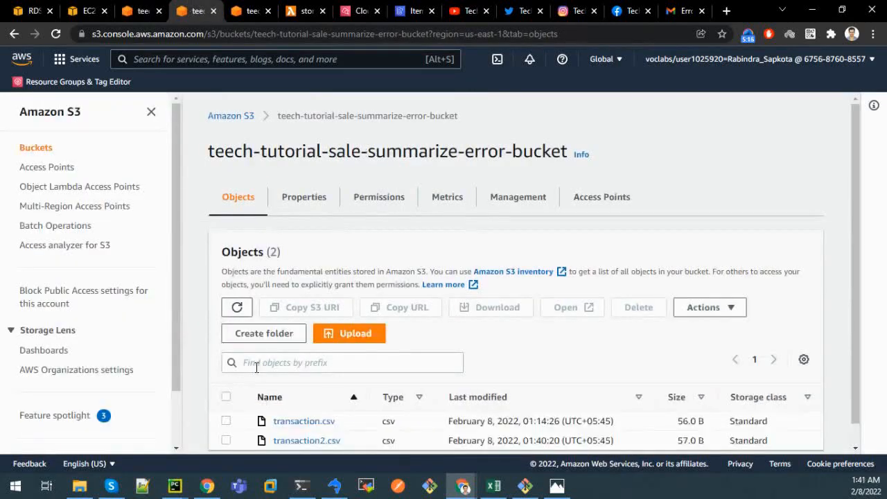
{"action": "scroll", "coordinate": [288, 408], "scroll_direction": "down", "scroll_amount": 1}
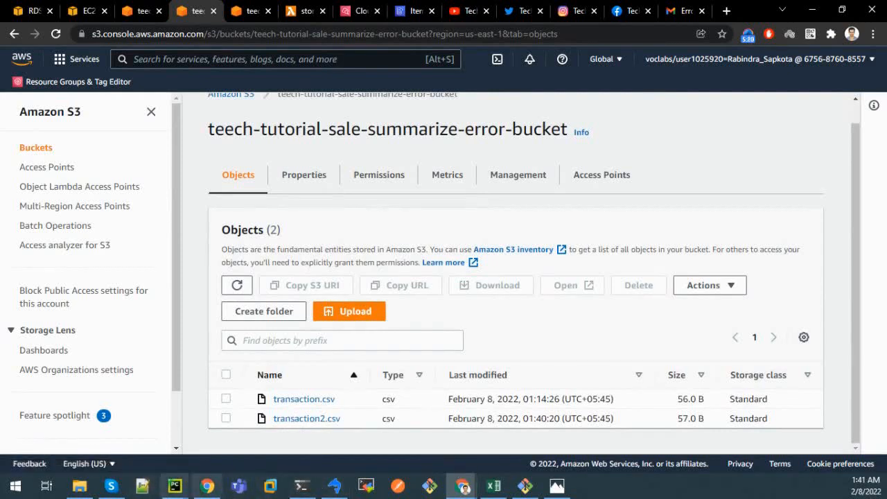
Open sale_test_data from the test_data folder in Notepad++ and look through its rows to the end.
{"action": "mouse_move", "coordinate": [82, 487]}
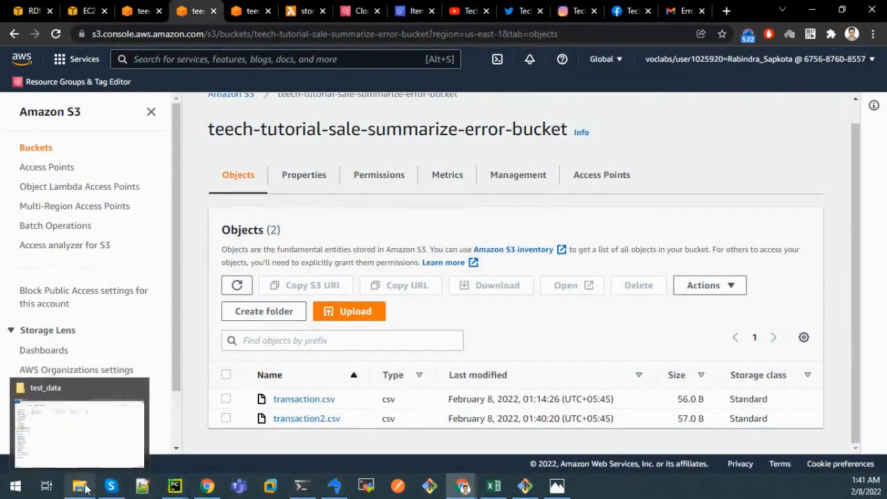
{"action": "left_click", "coordinate": [82, 487]}
{"action": "left_click", "coordinate": [174, 89]}
{"action": "right_click", "coordinate": [175, 91]}
{"action": "left_click", "coordinate": [228, 195]}
{"action": "scroll", "coordinate": [228, 194], "scroll_direction": "down", "scroll_amount": 20}
{"action": "scroll", "coordinate": [227, 194], "scroll_direction": "down", "scroll_amount": 20}
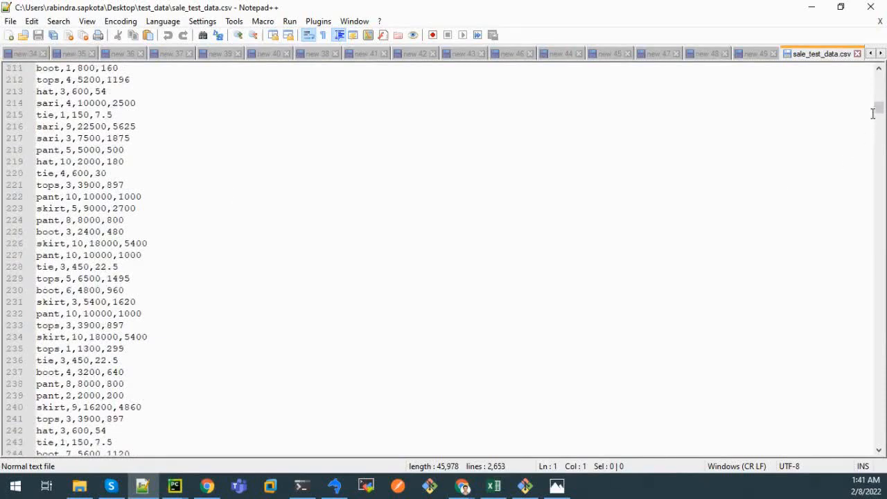
{"action": "left_click_drag", "start_coordinate": [877, 118], "coordinate": [883, 468]}
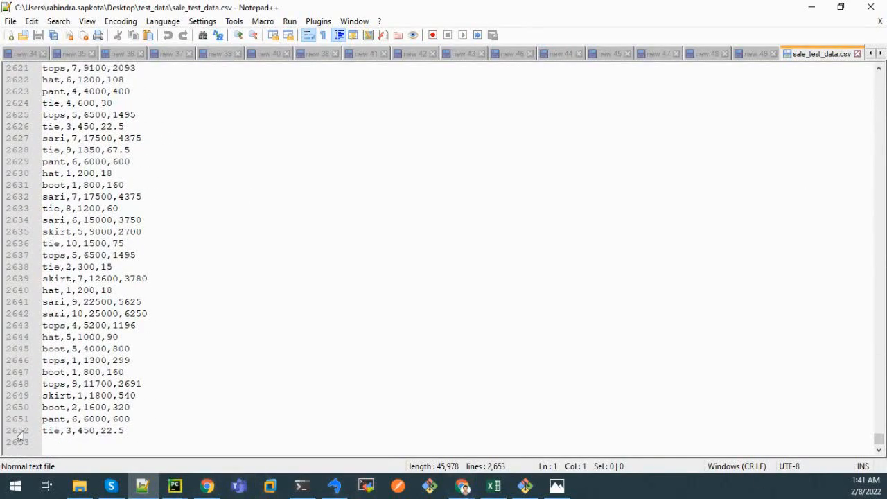
{"action": "left_click", "coordinate": [811, 7]}
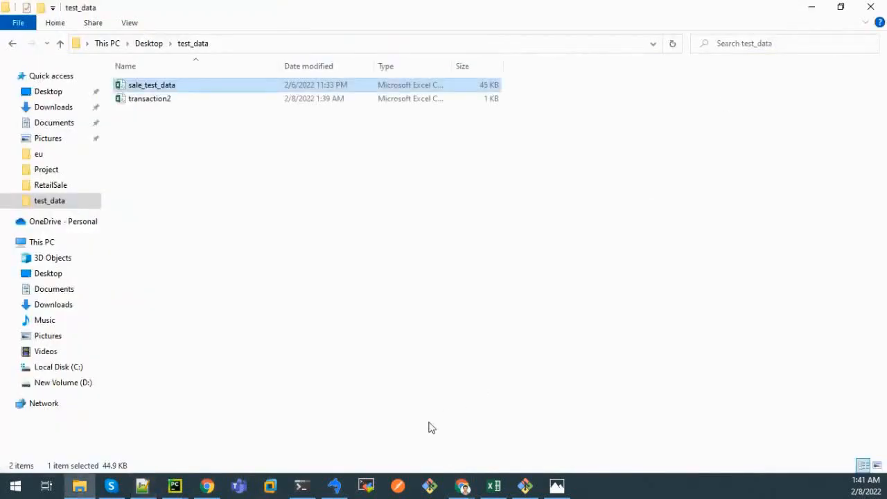
Return to the browser, upload sale_test_data.csv to the teech-tutorial-sale-summarize-reprocess-bucket, and refresh its object list.
{"action": "mouse_move", "coordinate": [464, 471]}
{"action": "left_click", "coordinate": [406, 435]}
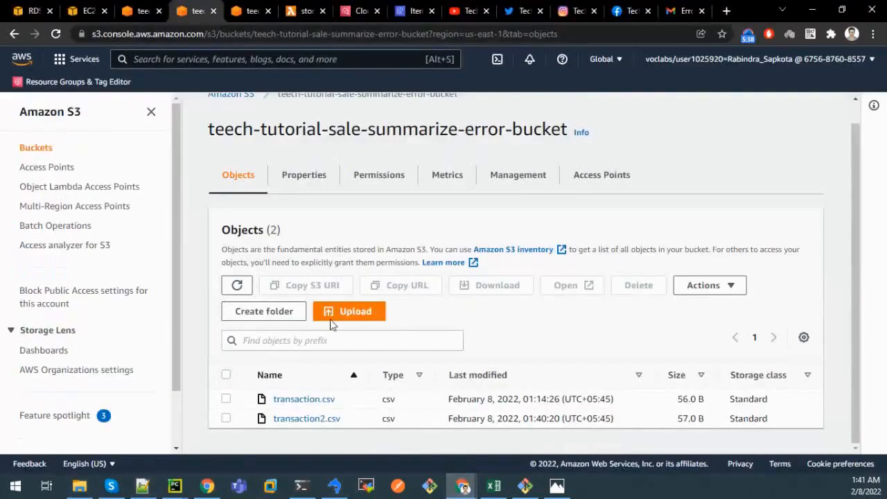
{"action": "left_click", "coordinate": [135, 9]}
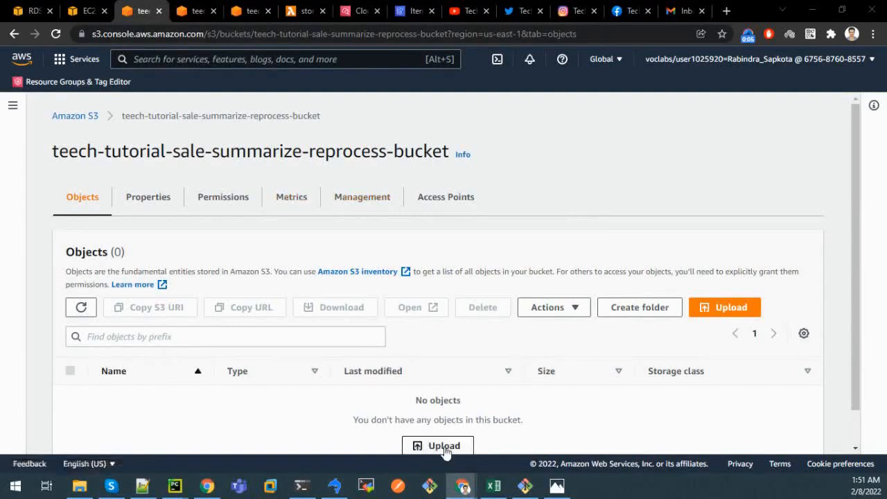
{"action": "left_click", "coordinate": [444, 447]}
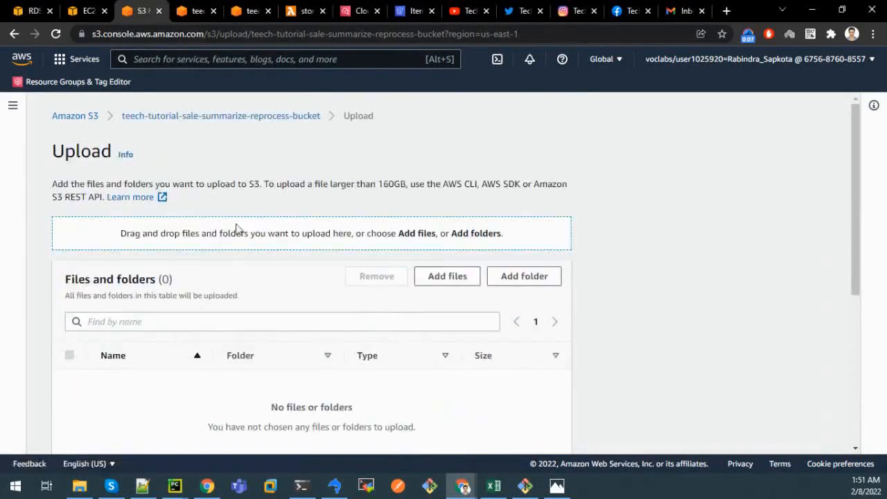
{"action": "left_click", "coordinate": [365, 236]}
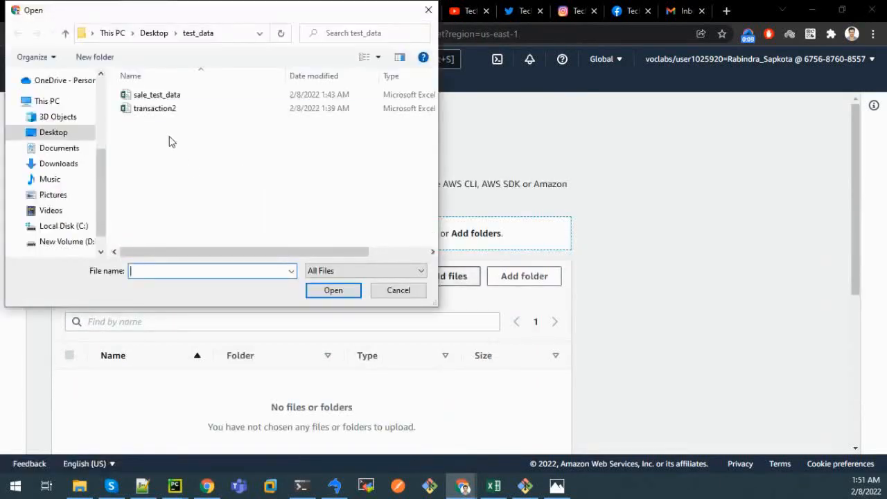
{"action": "left_click", "coordinate": [167, 97]}
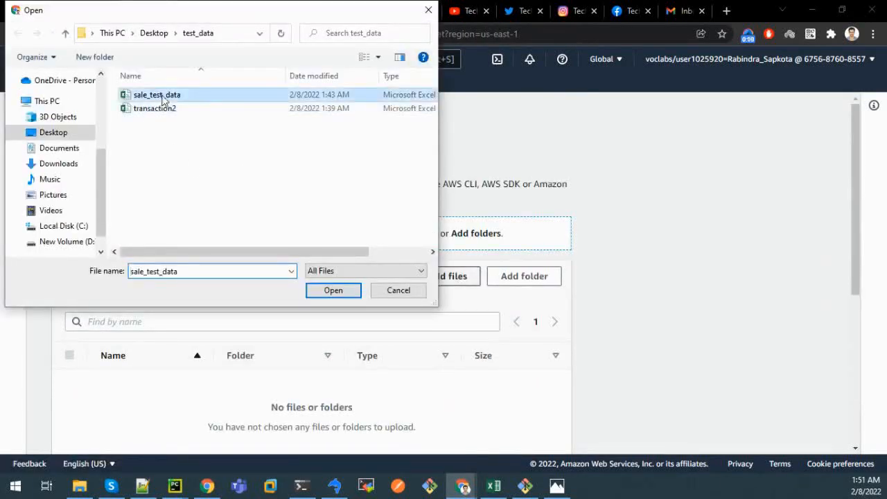
{"action": "left_click", "coordinate": [339, 291]}
{"action": "scroll", "coordinate": [374, 305], "scroll_direction": "down", "scroll_amount": 3}
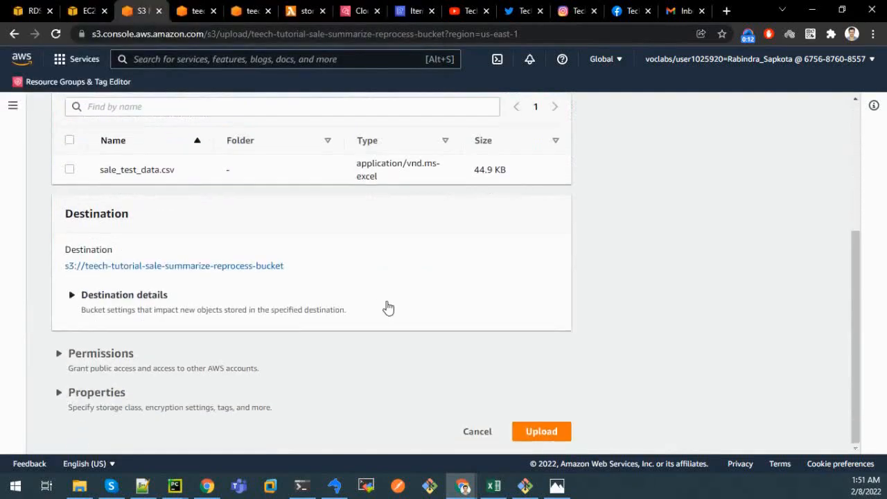
{"action": "left_click", "coordinate": [536, 430]}
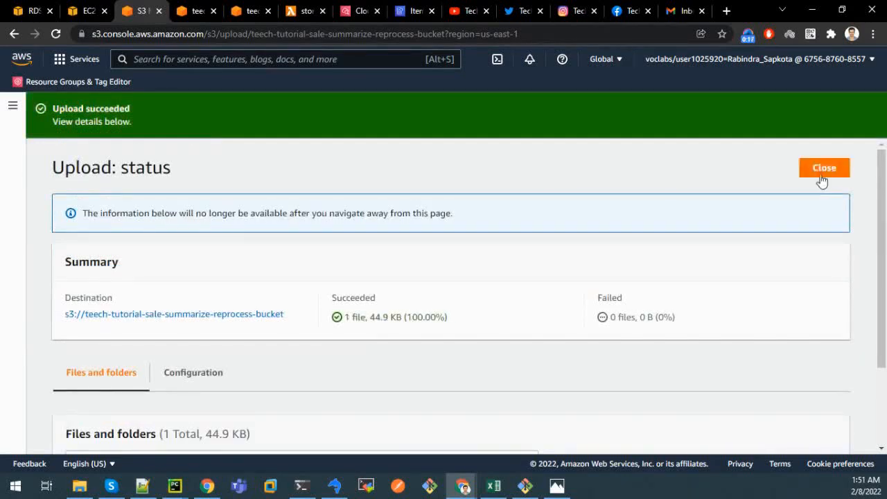
{"action": "left_click", "coordinate": [822, 174]}
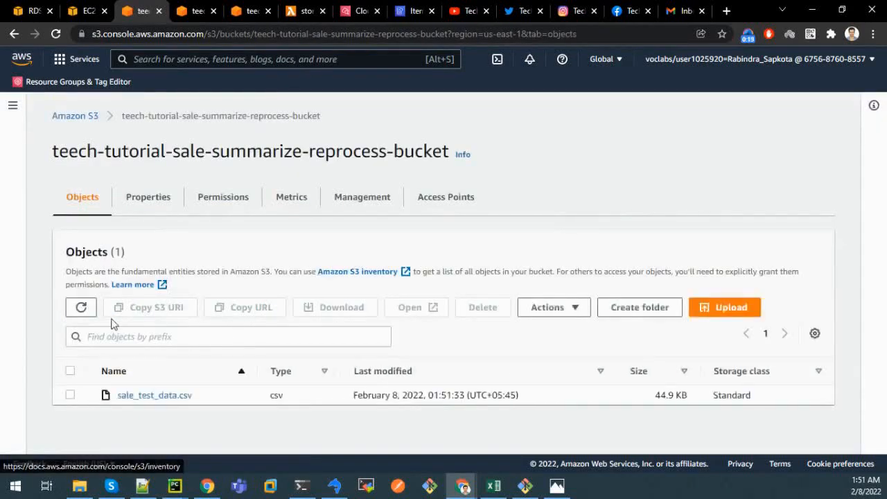
{"action": "left_click", "coordinate": [80, 313]}
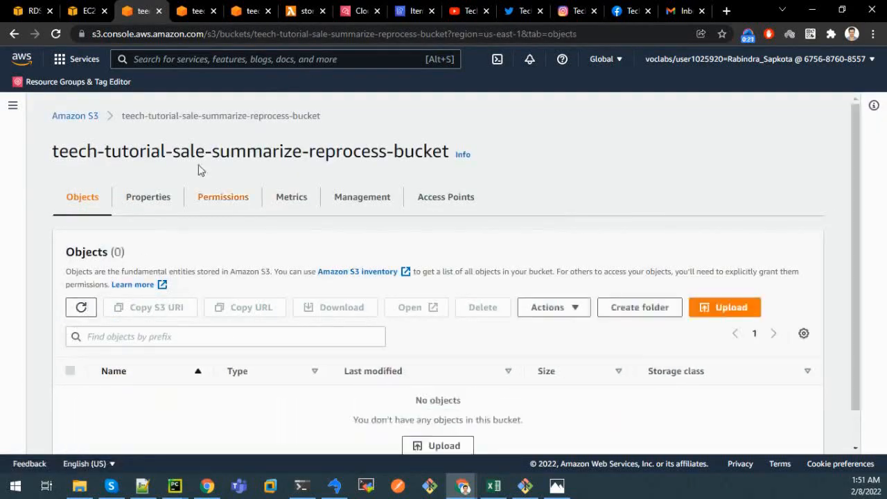
Resume loading newer CloudWatch log events for store-data-summarize and read the entries for the sale_test_data.csv run.
{"action": "left_click", "coordinate": [341, 13]}
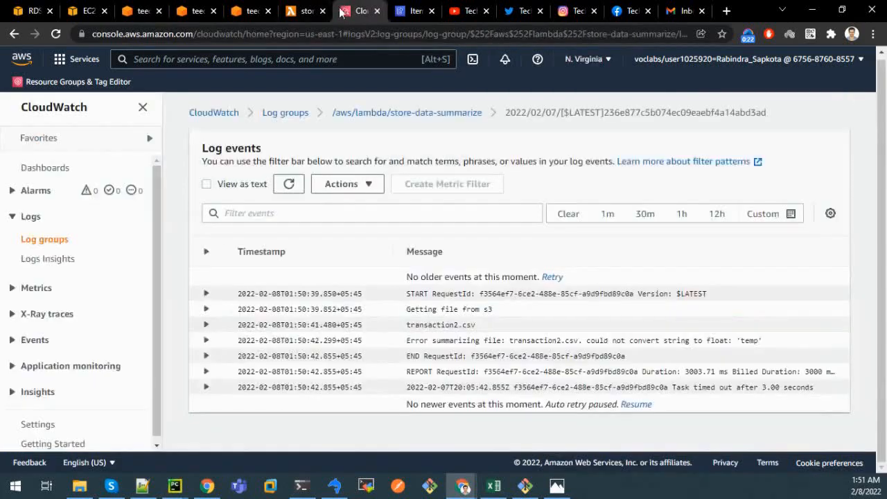
{"action": "left_click", "coordinate": [635, 404]}
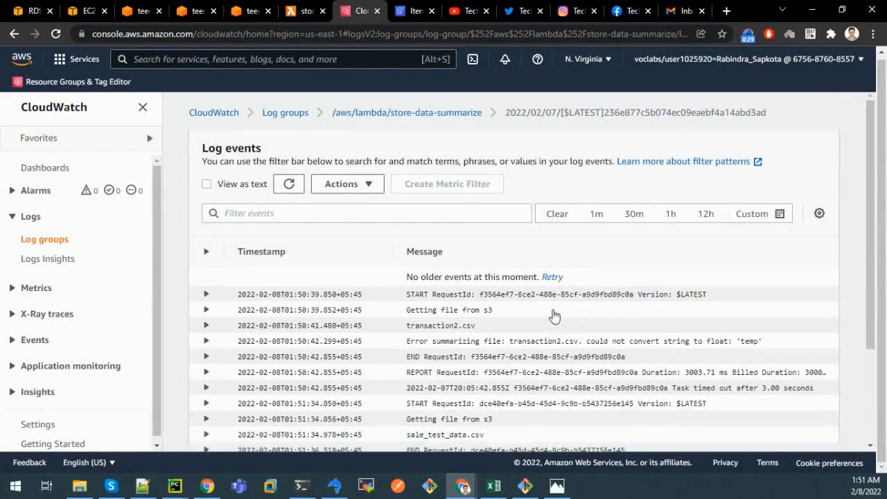
{"action": "scroll", "coordinate": [554, 313], "scroll_direction": "down", "scroll_amount": 3}
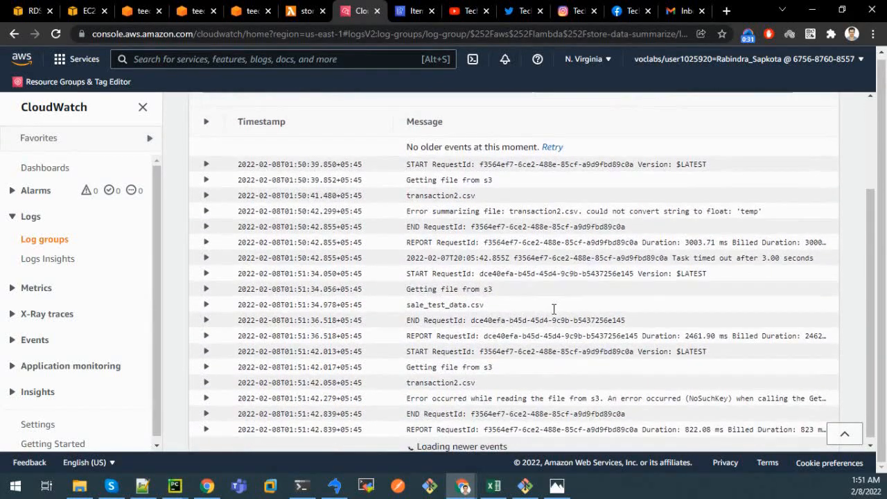
{"action": "left_click_drag", "start_coordinate": [441, 290], "coordinate": [572, 307]}
{"action": "left_click_drag", "start_coordinate": [483, 308], "coordinate": [519, 376]}
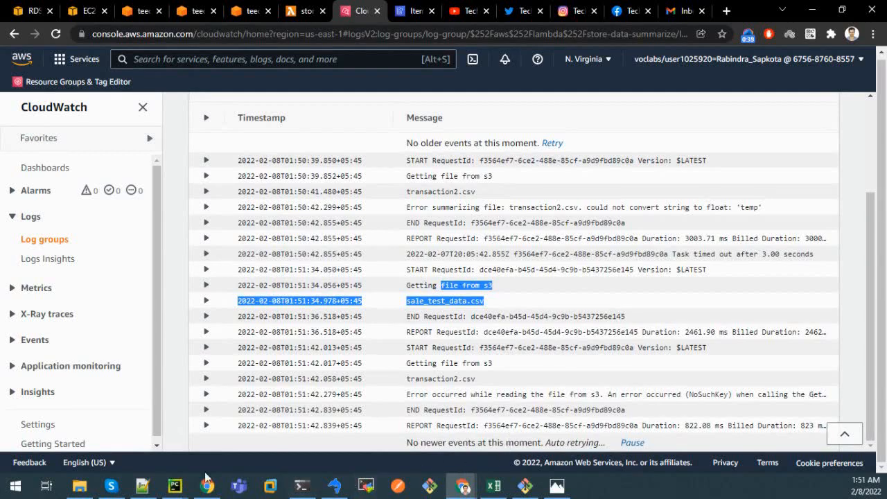
In SQLyog, rerun the product_sale_summary SELECT query, enlarge the result grid and examine the sale_test_data.csv rows.
{"action": "left_click", "coordinate": [334, 485]}
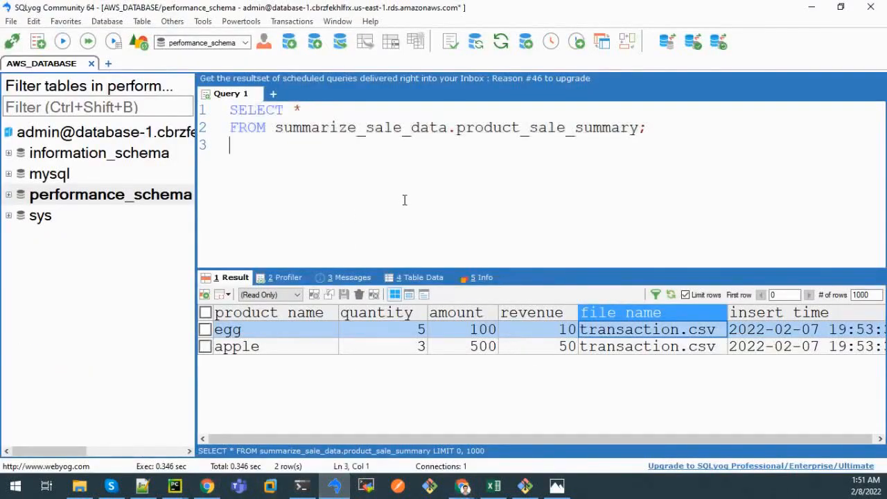
{"action": "left_click", "coordinate": [62, 42]}
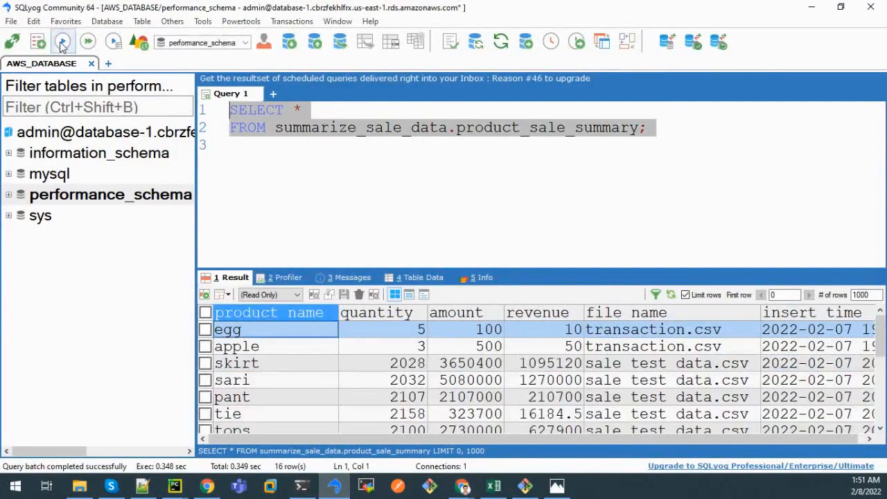
{"action": "scroll", "coordinate": [558, 333], "scroll_direction": "down", "scroll_amount": 2}
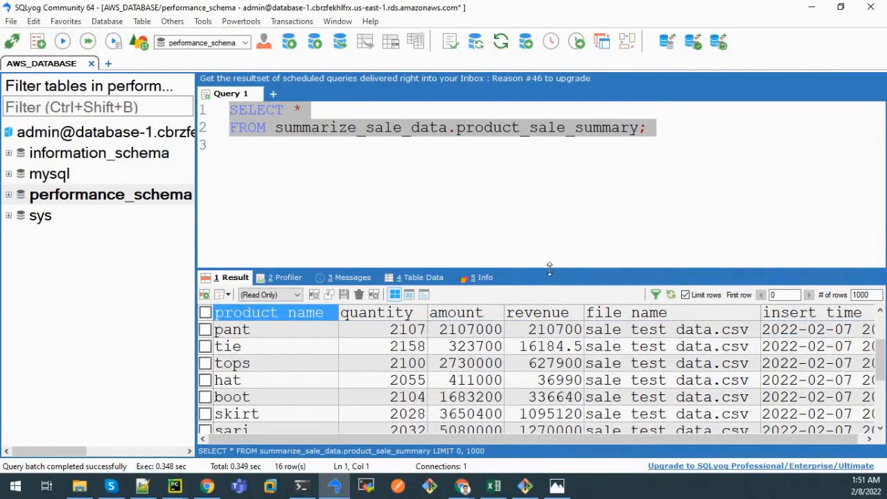
{"action": "left_click_drag", "start_coordinate": [549, 269], "coordinate": [554, 103]}
{"action": "scroll", "coordinate": [596, 256], "scroll_direction": "up", "scroll_amount": 2}
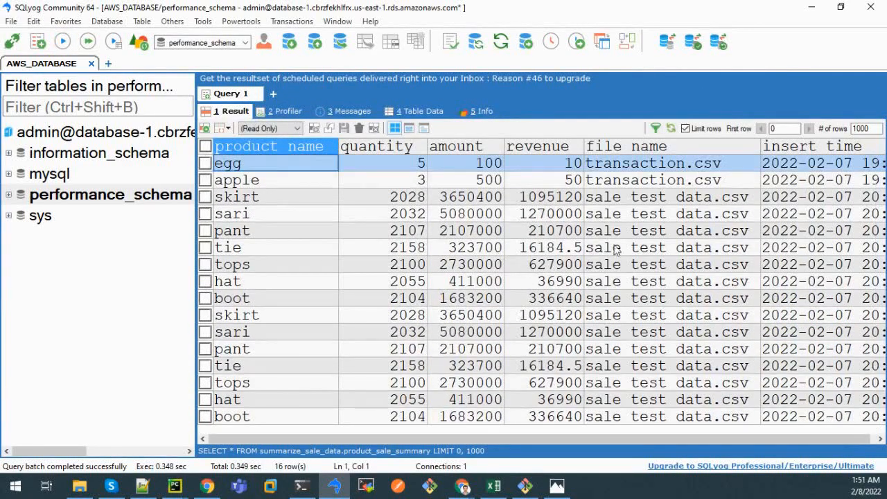
{"action": "left_click", "coordinate": [672, 201]}
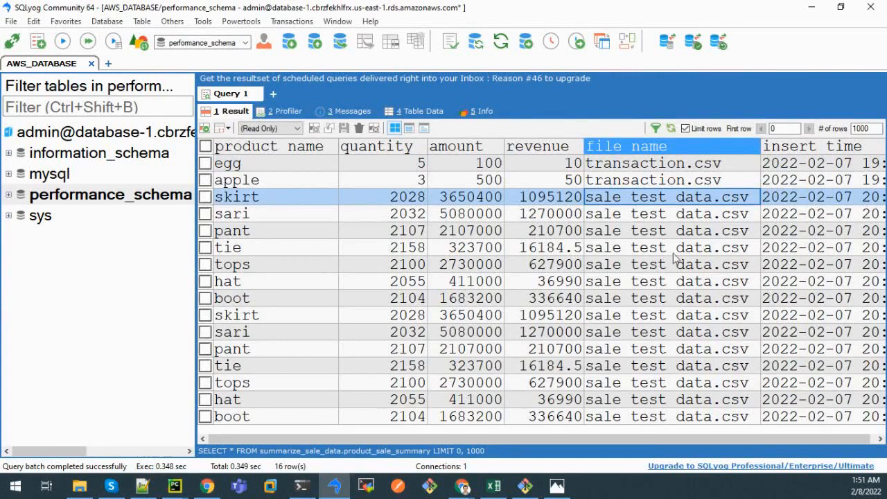
{"action": "left_click_drag", "start_coordinate": [700, 438], "coordinate": [498, 239]}
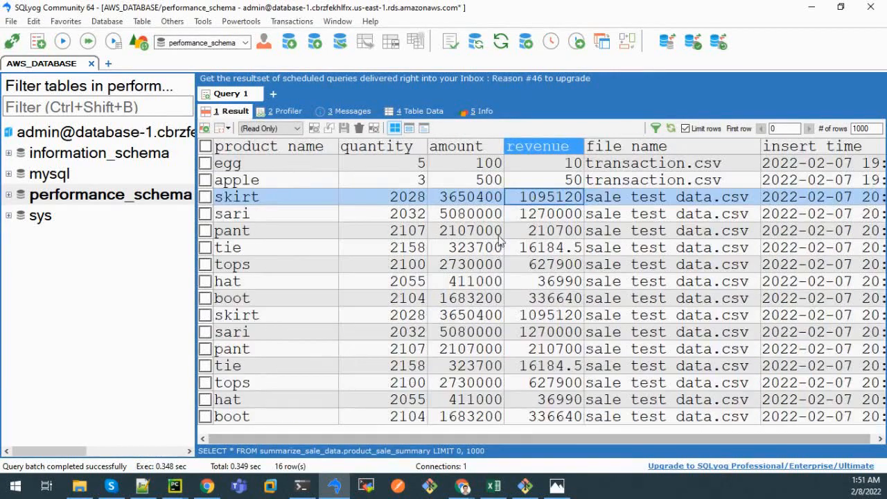
Examine the first skirt row's fields and compare the product names across the sale_test_data.csv rows in the result grid.
{"action": "left_click", "coordinate": [464, 202]}
{"action": "left_click", "coordinate": [408, 201]}
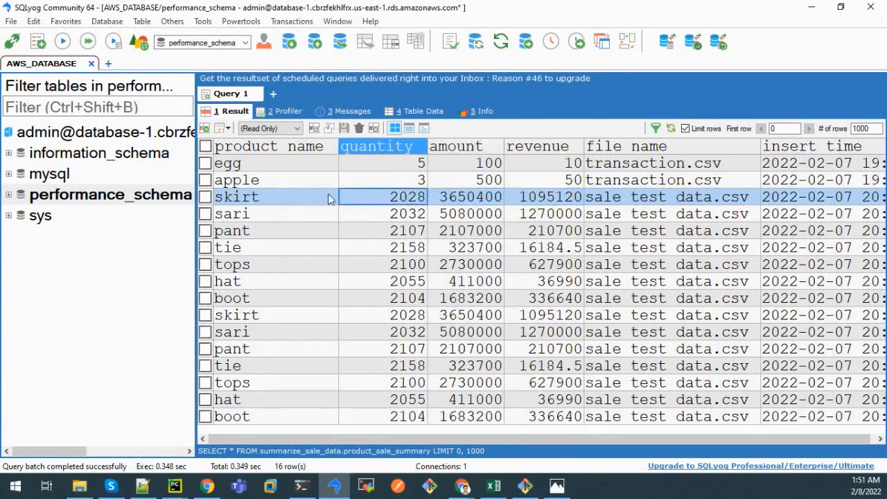
{"action": "left_click", "coordinate": [303, 195]}
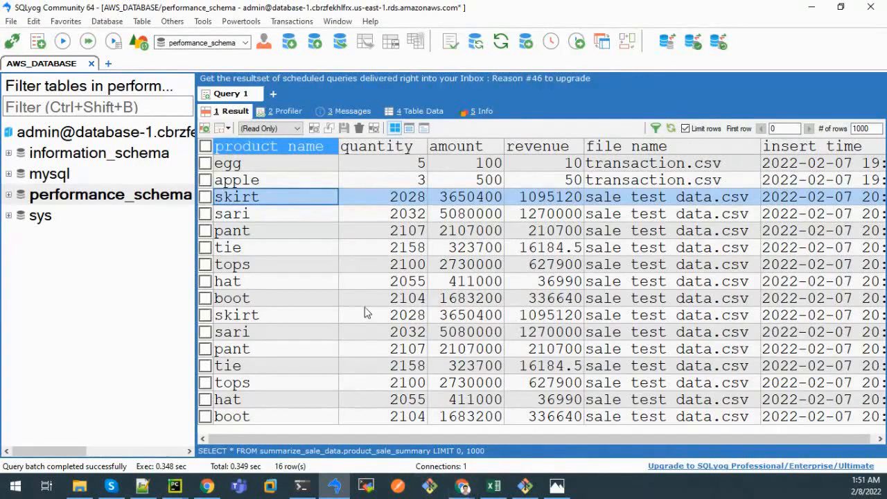
{"action": "left_click", "coordinate": [264, 214]}
{"action": "left_click", "coordinate": [270, 267]}
{"action": "left_click", "coordinate": [590, 232]}
{"action": "left_click", "coordinate": [279, 181]}
{"action": "left_click", "coordinate": [278, 271]}
{"action": "left_click", "coordinate": [283, 375]}
{"action": "left_click", "coordinate": [280, 413]}
{"action": "scroll", "coordinate": [259, 324], "scroll_direction": "up", "scroll_amount": 1}
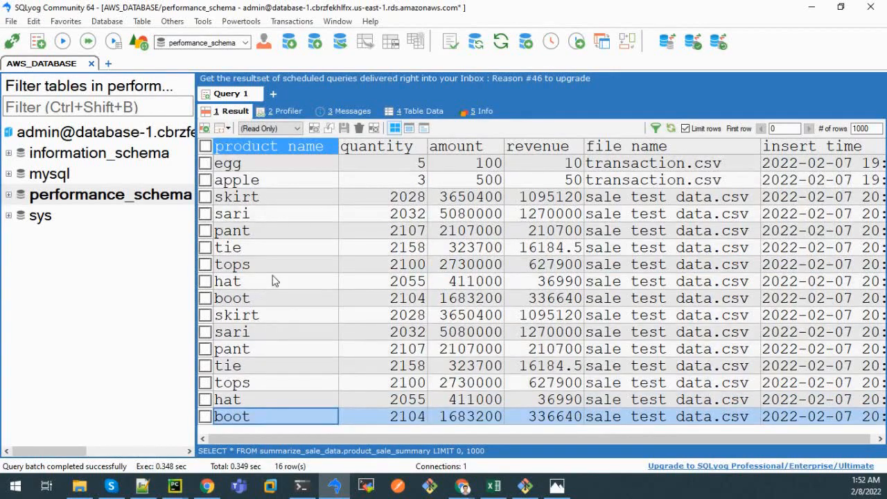
Check the quantity, amount and revenue totals of the first skirt row from sale_test_data.csv.
{"action": "left_click", "coordinate": [311, 197]}
{"action": "left_click", "coordinate": [369, 201]}
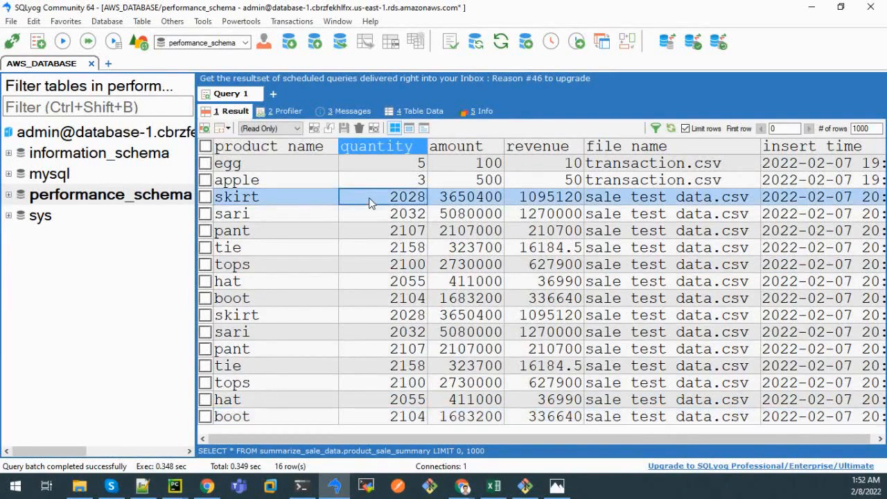
{"action": "left_click", "coordinate": [287, 197]}
{"action": "left_click", "coordinate": [470, 199]}
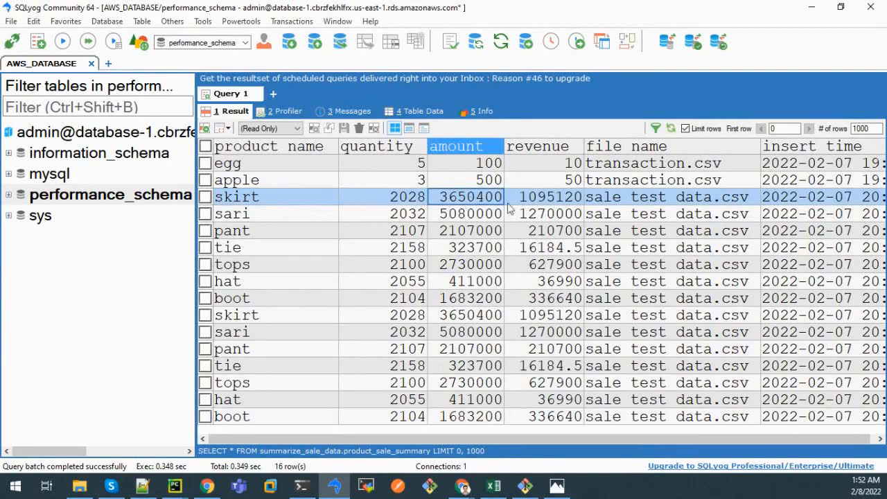
{"action": "left_click", "coordinate": [544, 204]}
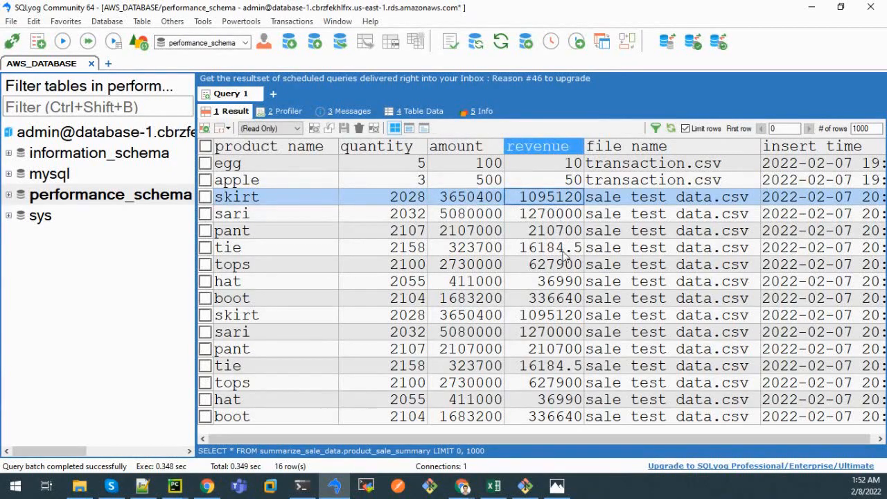
{"action": "scroll", "coordinate": [656, 293], "scroll_direction": "down", "scroll_amount": 1}
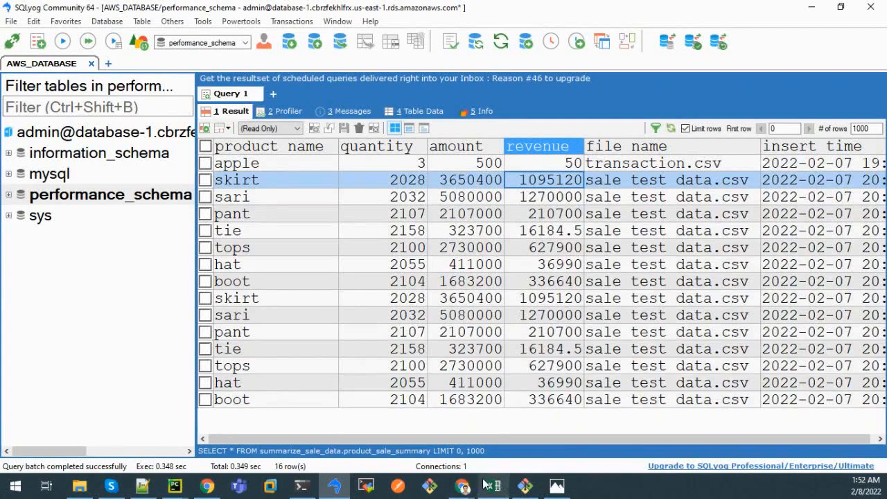
Switch to Gmail in the browser, open the File Summarization Successful conversation and read the newest message's hidden text.
{"action": "mouse_move", "coordinate": [462, 485]}
{"action": "left_click", "coordinate": [409, 437]}
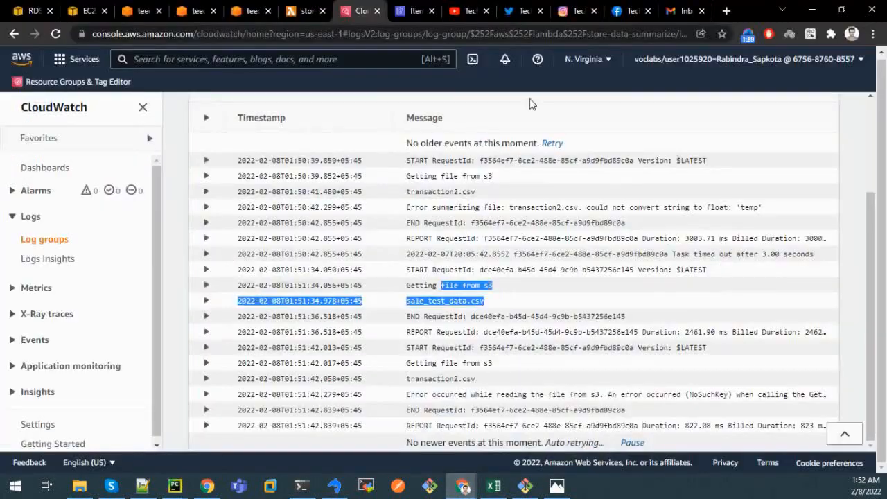
{"action": "left_click", "coordinate": [683, 11]}
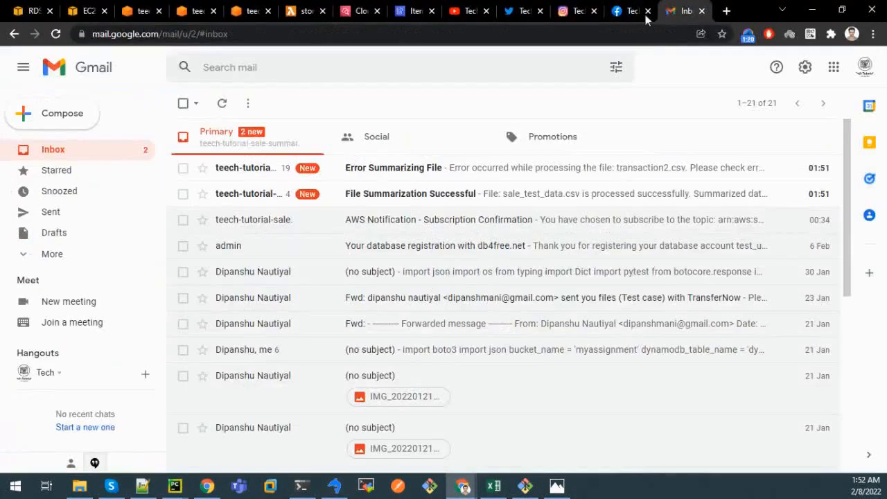
{"action": "left_click", "coordinate": [390, 202]}
{"action": "scroll", "coordinate": [359, 305], "scroll_direction": "down", "scroll_amount": 1}
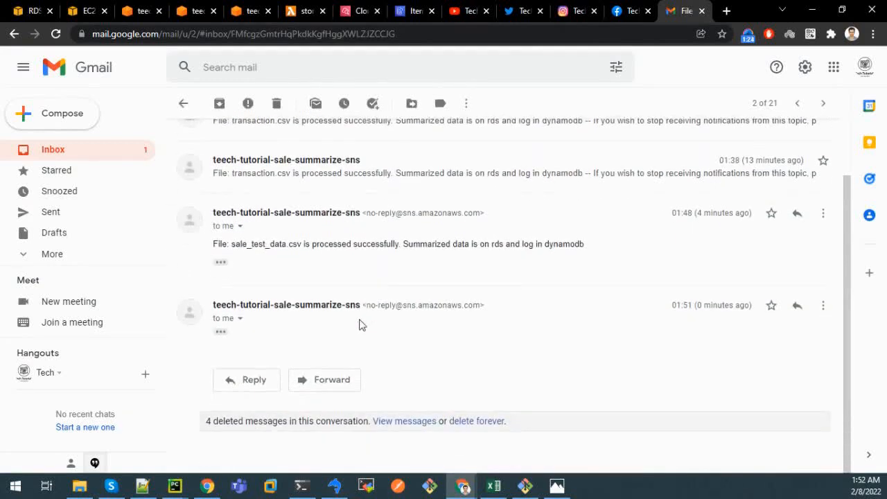
{"action": "left_click", "coordinate": [220, 333]}
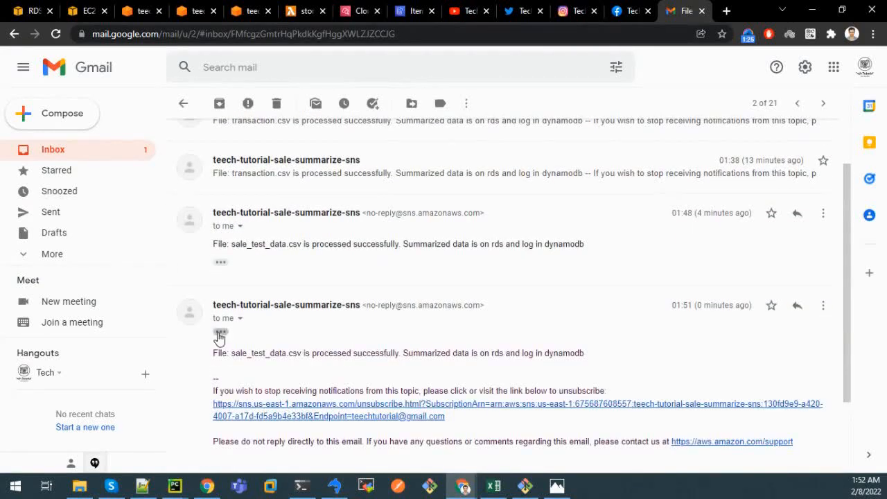
{"action": "left_click_drag", "start_coordinate": [230, 354], "coordinate": [579, 354]}
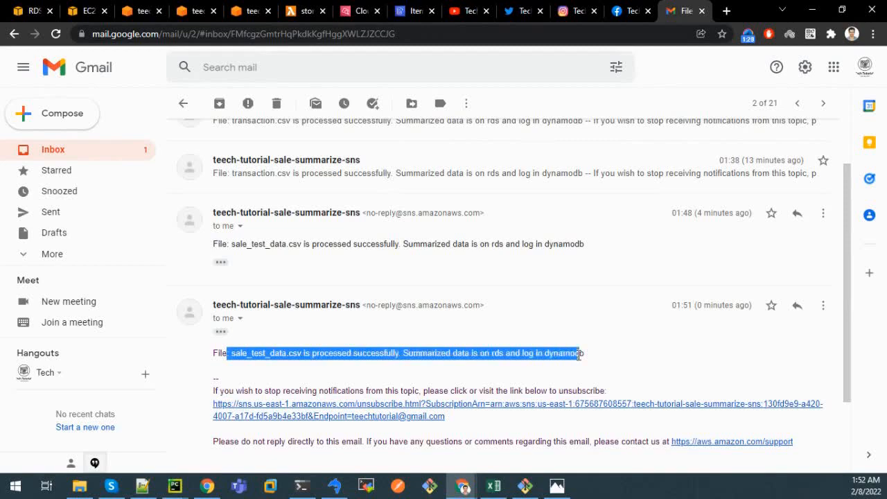
{"action": "left_click", "coordinate": [477, 365]}
{"action": "double_click", "coordinate": [526, 354]}
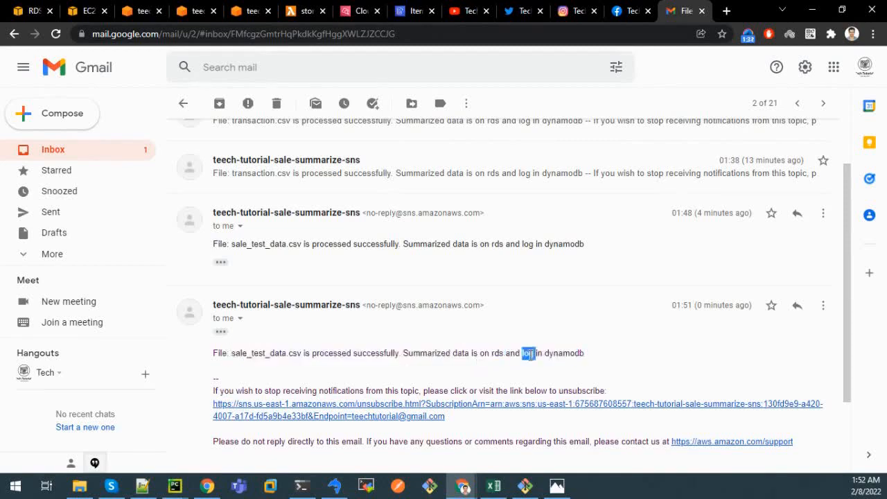
{"action": "double_click", "coordinate": [549, 353]}
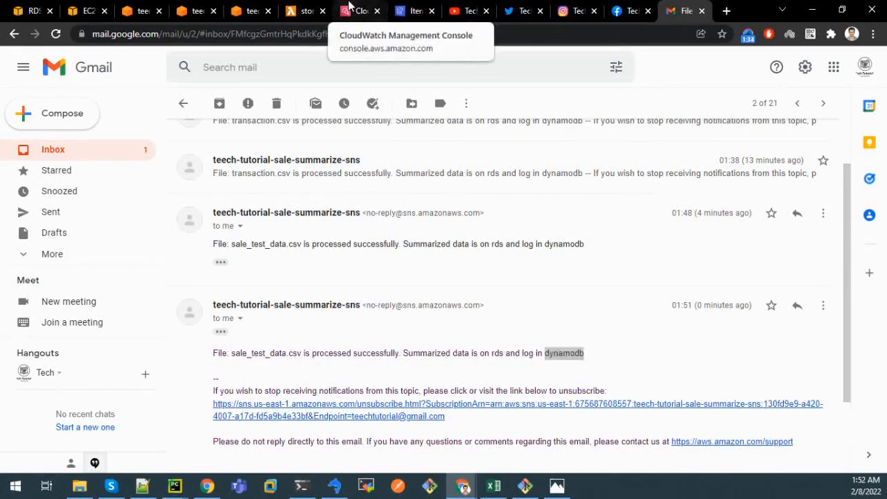
Rerun the scan of teech-tutorial-sale-summarize-dynamo-table in DynamoDB and look through the returned log items.
{"action": "left_click", "coordinate": [355, 10]}
{"action": "left_click", "coordinate": [414, 10]}
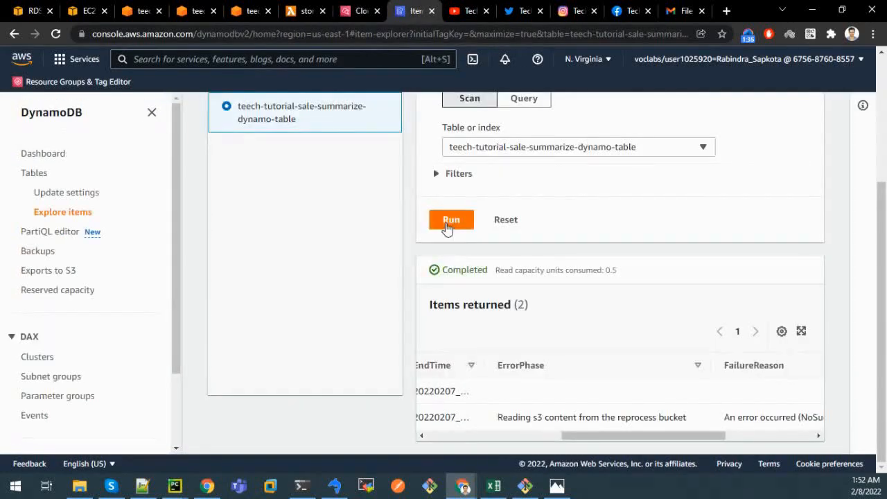
{"action": "left_click", "coordinate": [448, 222]}
{"action": "scroll", "coordinate": [524, 374], "scroll_direction": "down", "scroll_amount": 3}
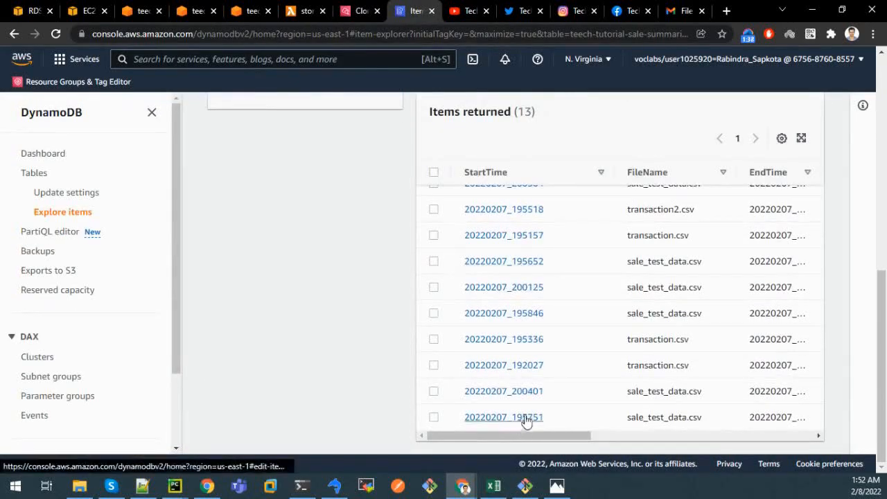
{"action": "scroll", "coordinate": [525, 416], "scroll_direction": "up", "scroll_amount": 5}
{"action": "scroll", "coordinate": [487, 207], "scroll_direction": "down", "scroll_amount": 5}
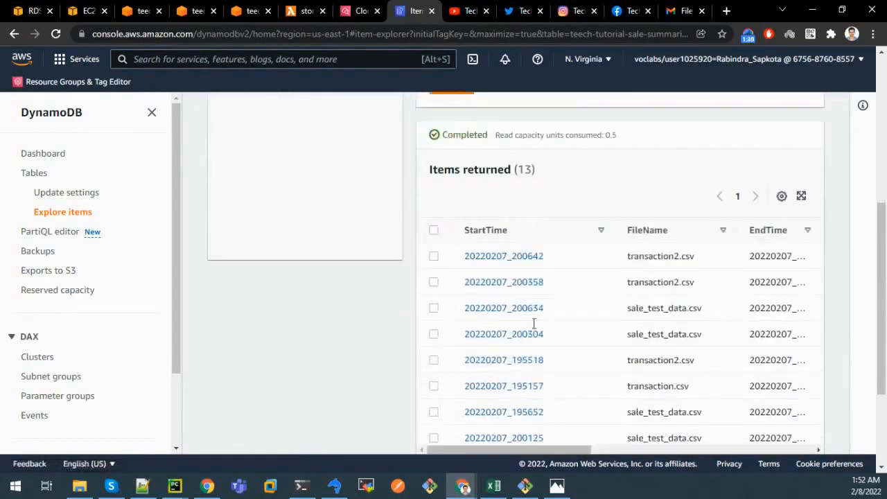
Widen the RecordProcessed column in the returned items and check the record counts and statuses of the sale_test_data.csv runs.
{"action": "left_click_drag", "start_coordinate": [523, 449], "coordinate": [757, 445]}
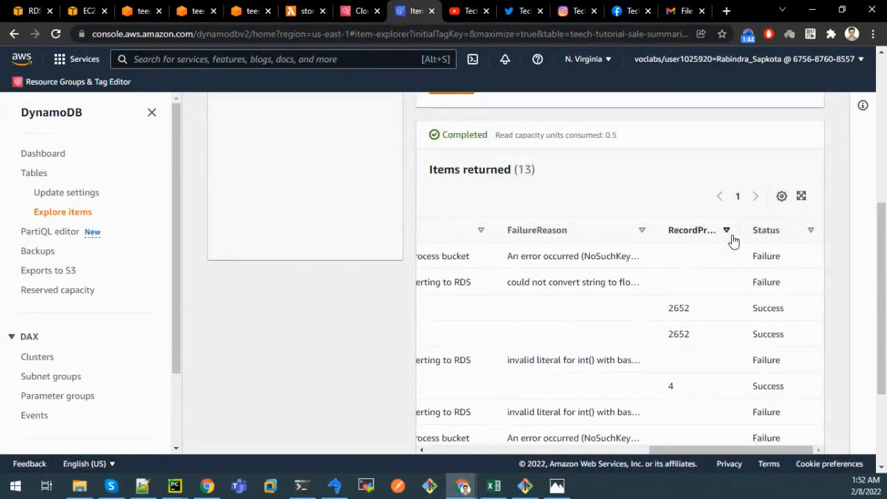
{"action": "left_click_drag", "start_coordinate": [742, 233], "coordinate": [782, 233]}
{"action": "scroll", "coordinate": [701, 303], "scroll_direction": "down", "scroll_amount": 3}
{"action": "scroll", "coordinate": [701, 303], "scroll_direction": "up", "scroll_amount": 4}
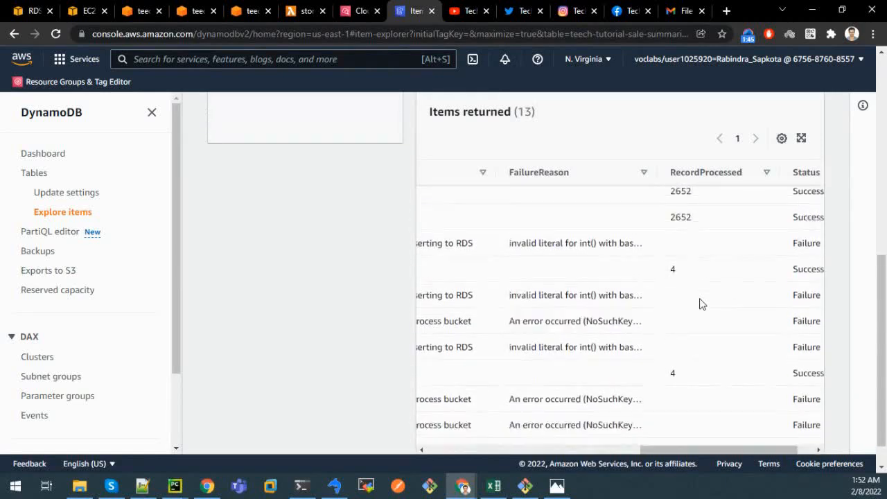
{"action": "scroll", "coordinate": [701, 303], "scroll_direction": "up", "scroll_amount": 1}
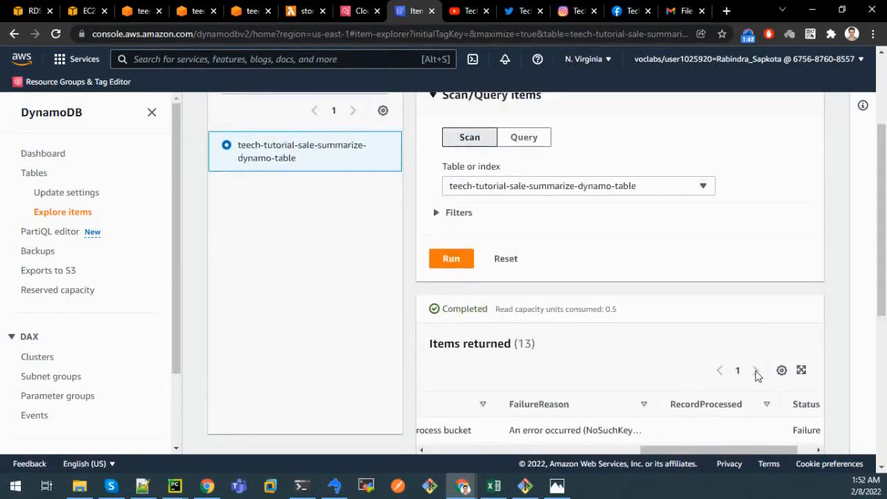
{"action": "scroll", "coordinate": [757, 375], "scroll_direction": "down", "scroll_amount": 4}
{"action": "scroll", "coordinate": [690, 313], "scroll_direction": "up", "scroll_amount": 2}
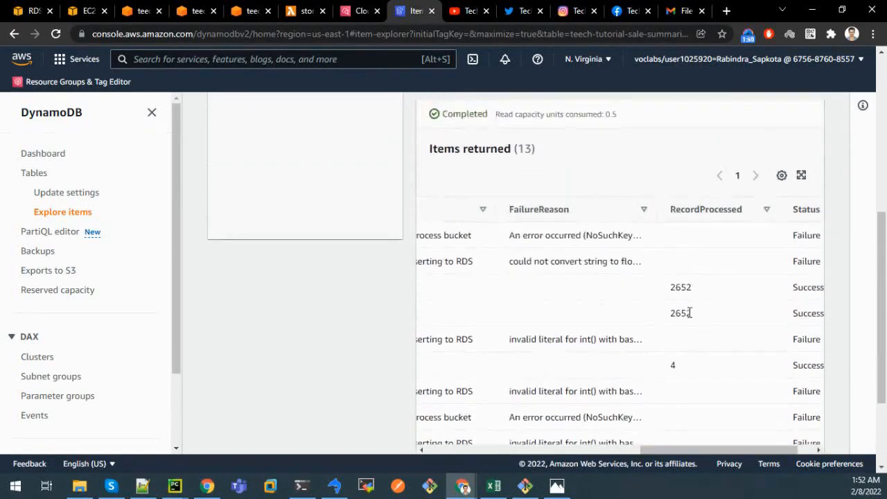
{"action": "double_click", "coordinate": [682, 287]}
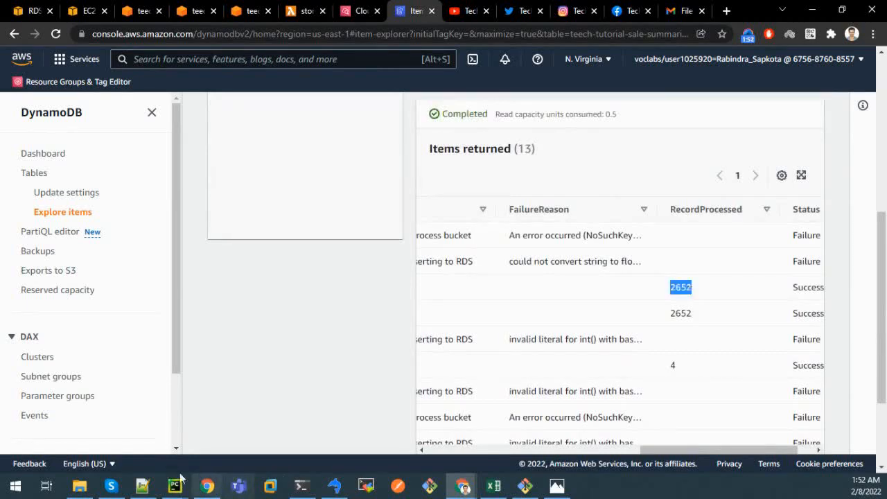
Compare the processed record count with the last line number of sale_test_data.csv in Notepad++, and return to the DynamoDB table.
{"action": "left_click", "coordinate": [151, 488]}
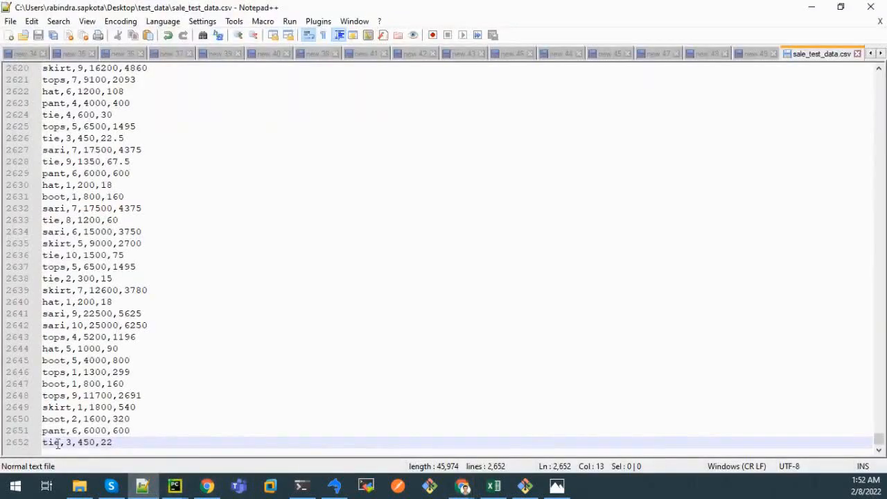
{"action": "left_click", "coordinate": [143, 486]}
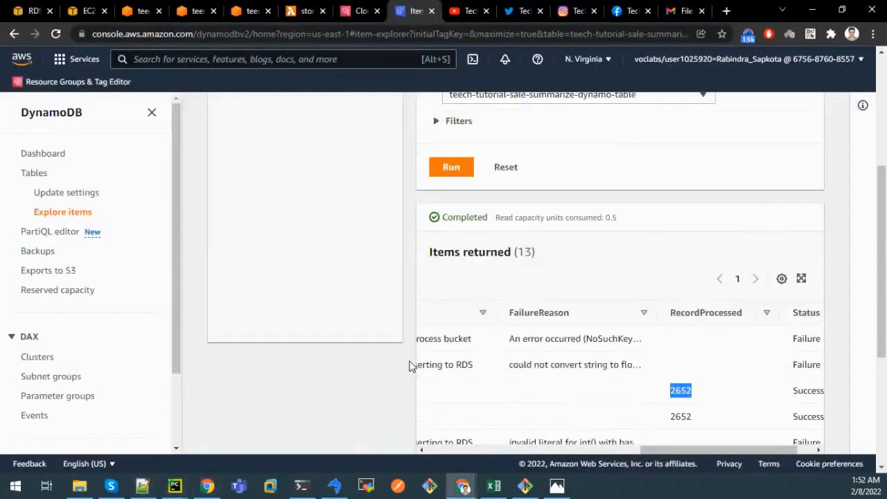
{"action": "scroll", "coordinate": [409, 366], "scroll_direction": "up", "scroll_amount": 4}
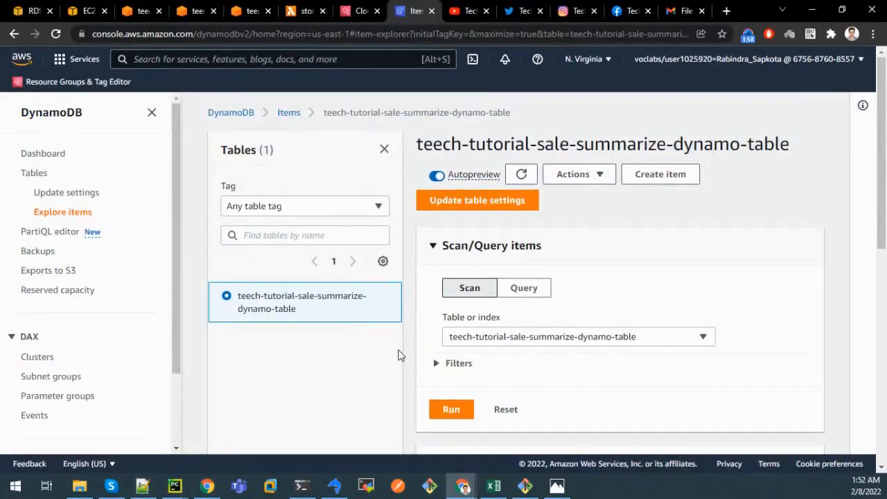